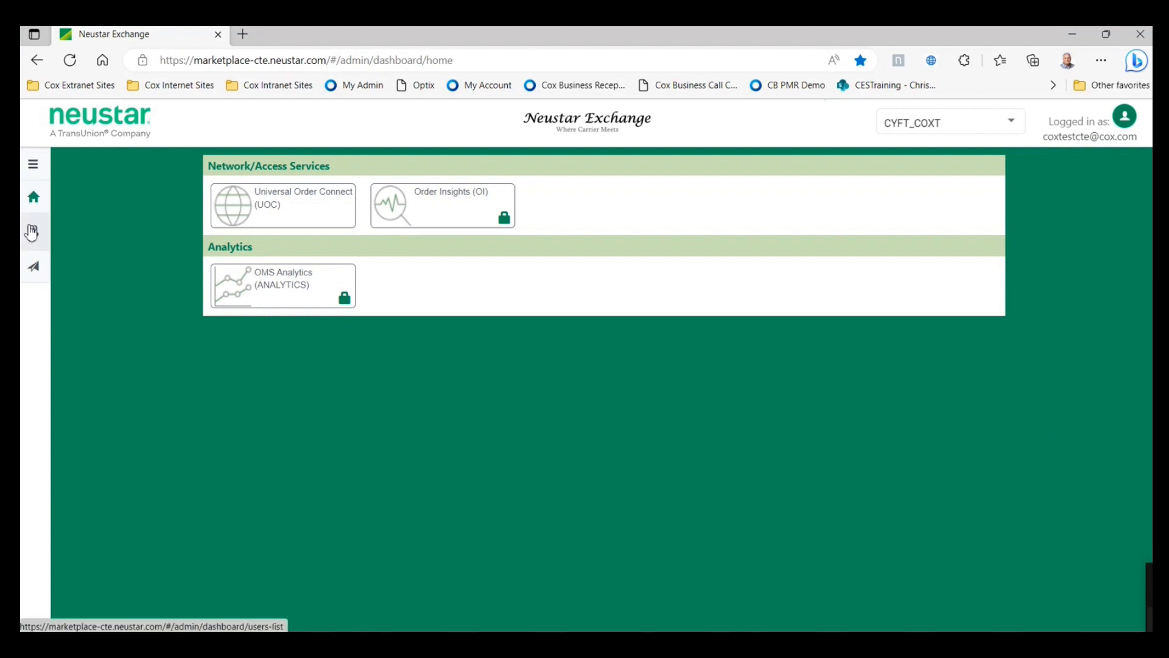
- Show the CYFT_COXT user accounts on the Manage Users page from the sidebar
left_click(36, 169)
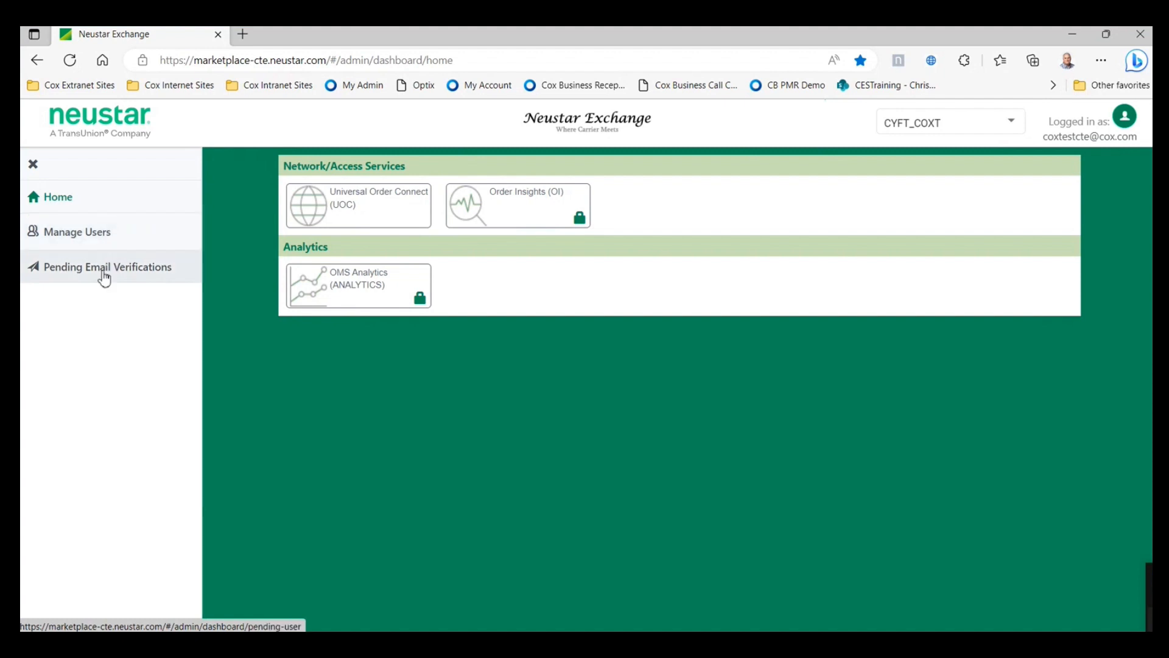
left_click(122, 238)
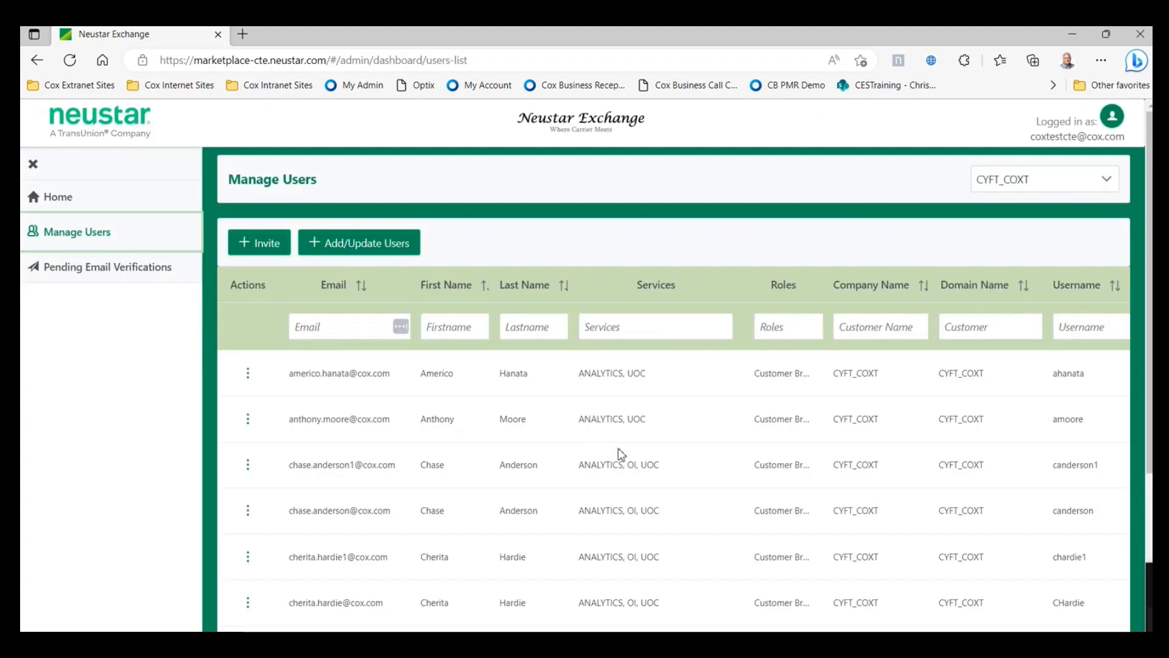
scroll(731, 469, "down", 1)
scroll(753, 475, "up", 1)
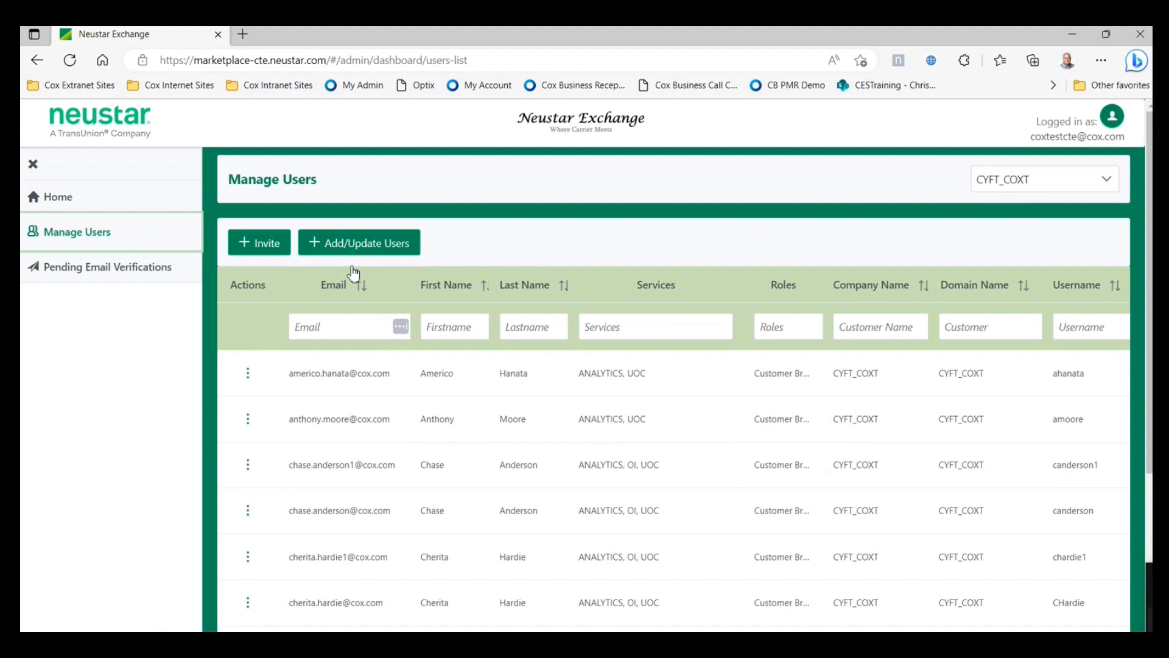
left_click(262, 247)
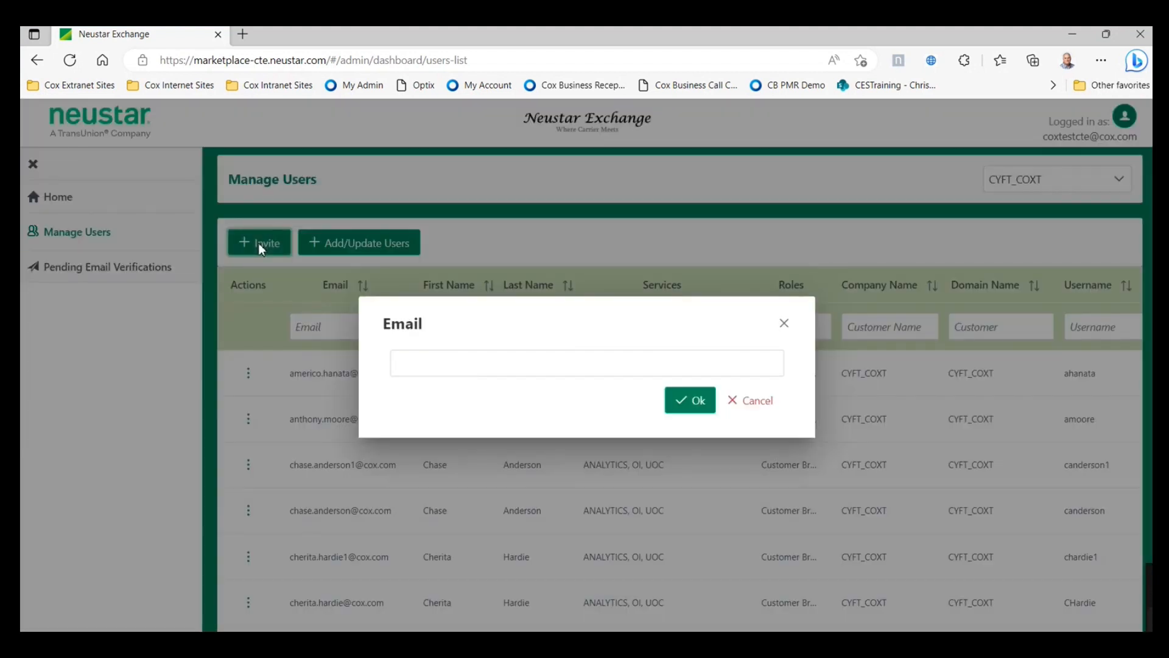
left_click(438, 366)
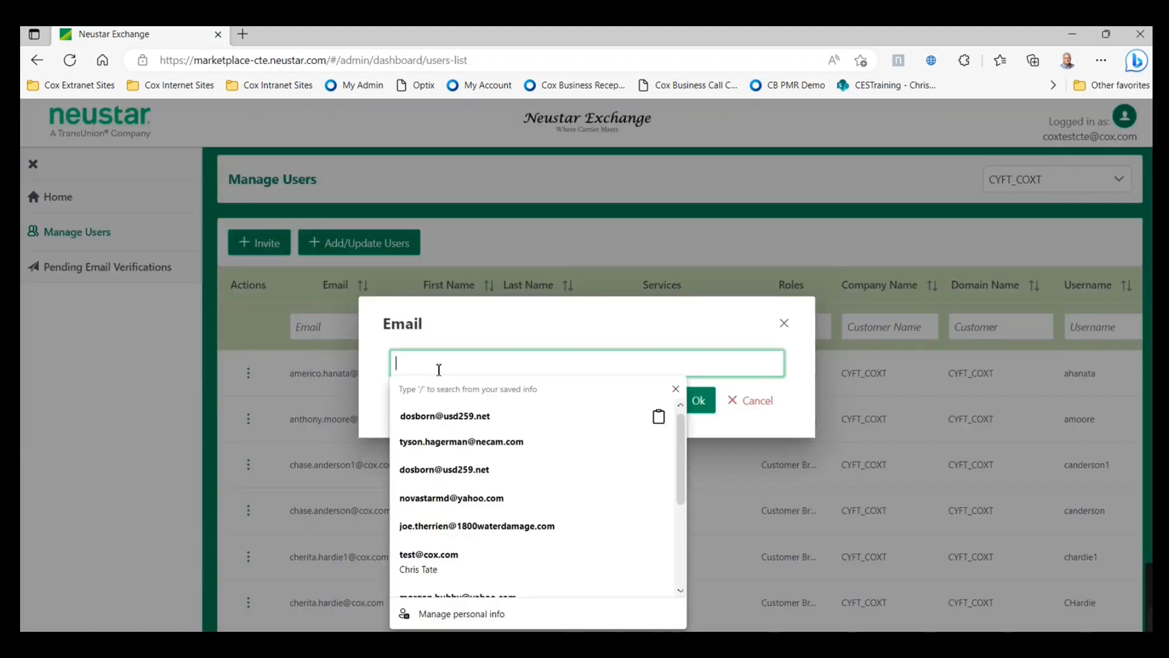
left_click(440, 561)
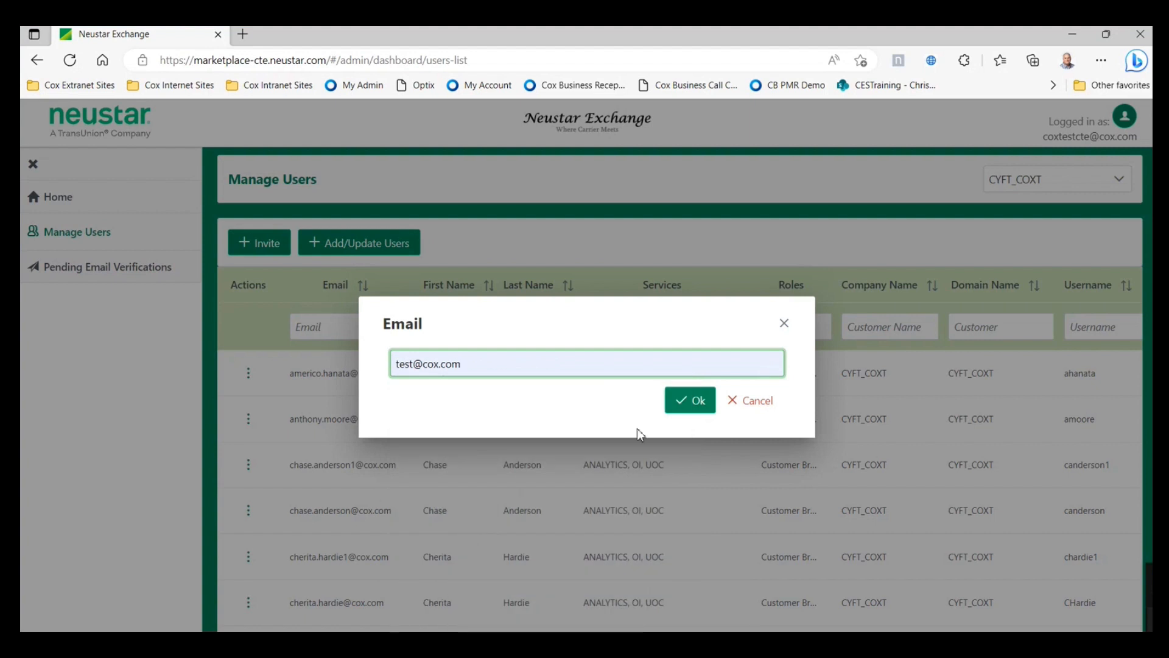
left_click(696, 407)
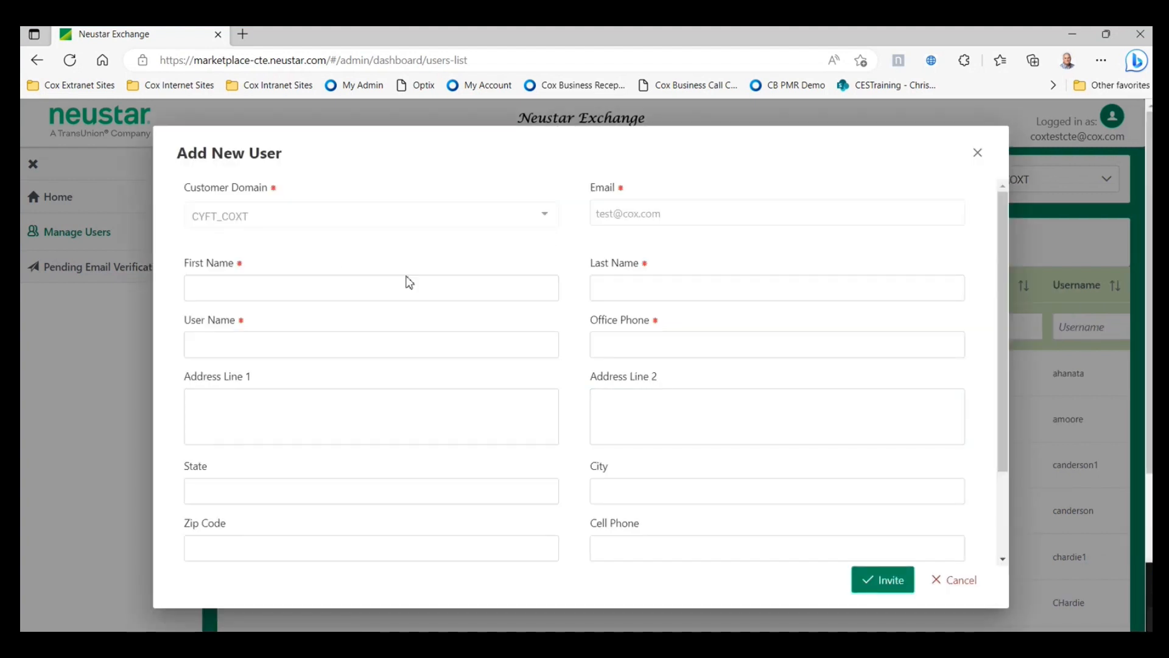
left_click(381, 289)
left_click(604, 297)
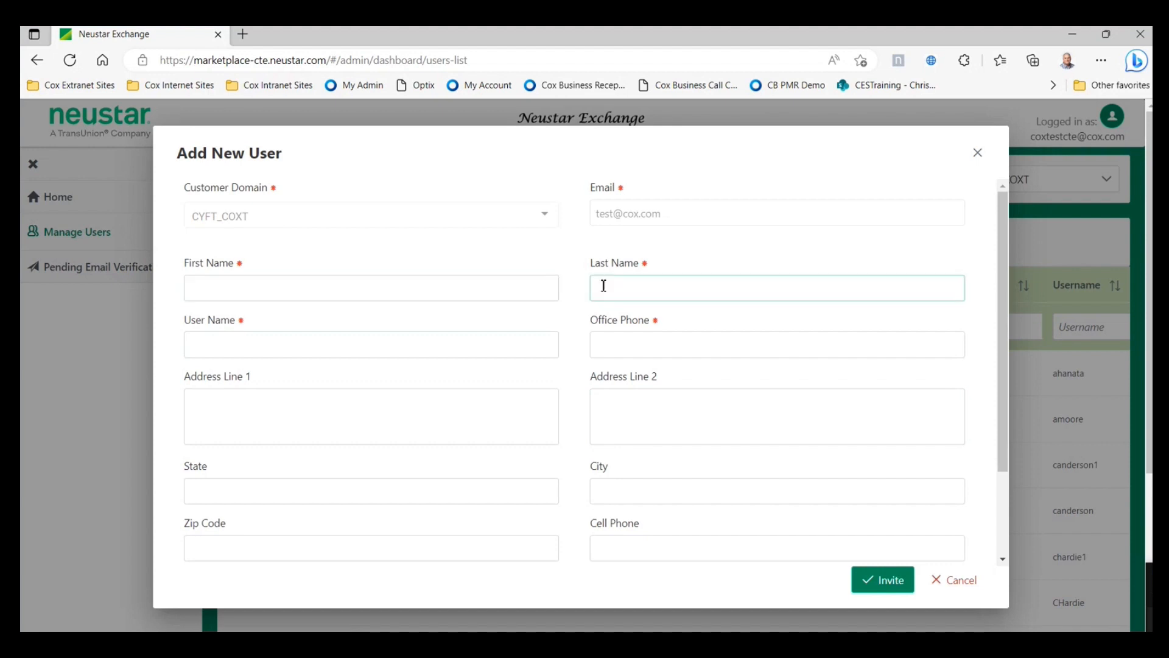
scroll(563, 356, "down", 1)
left_click(557, 379)
scroll(558, 380, "down", 1)
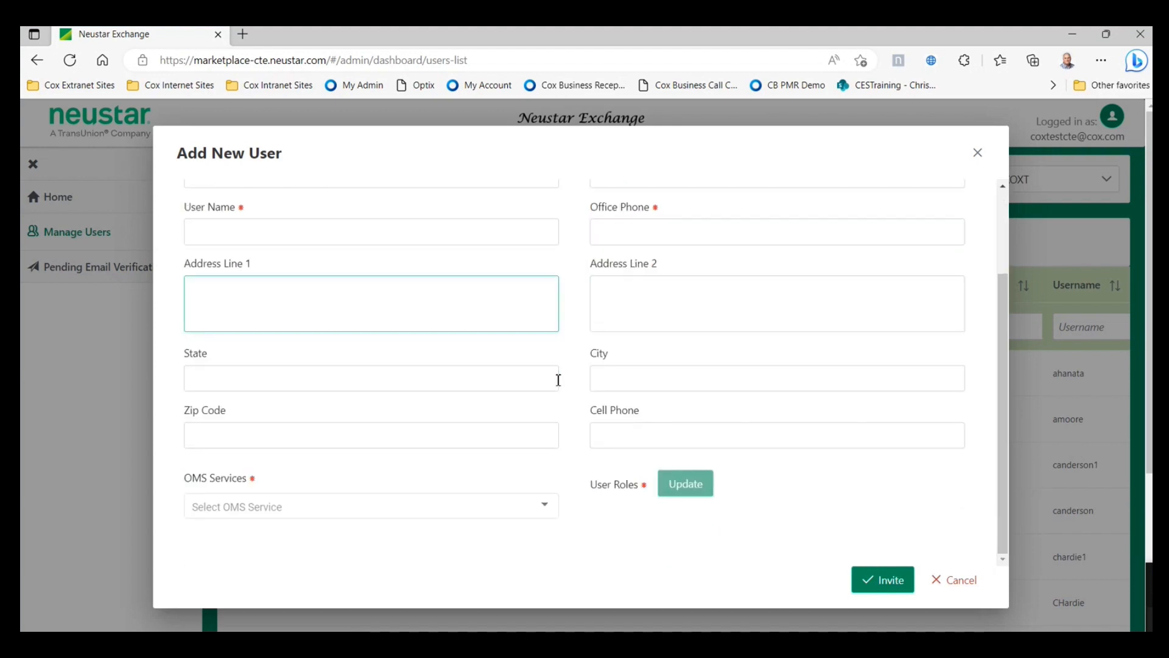
left_click(550, 517)
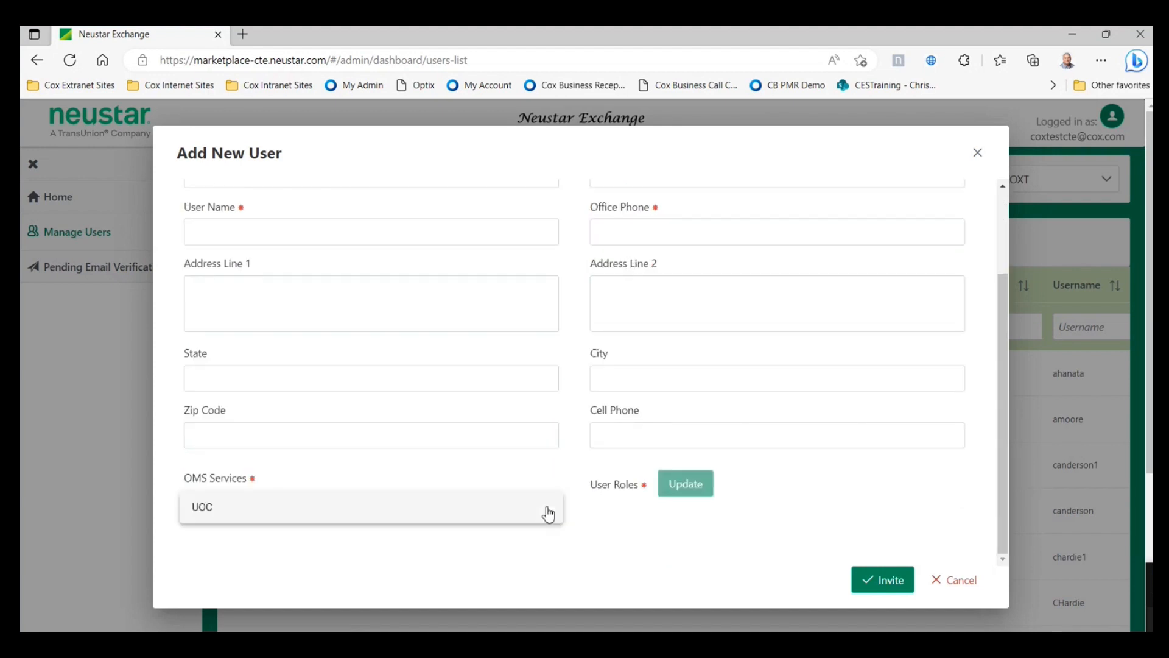
left_click(327, 515)
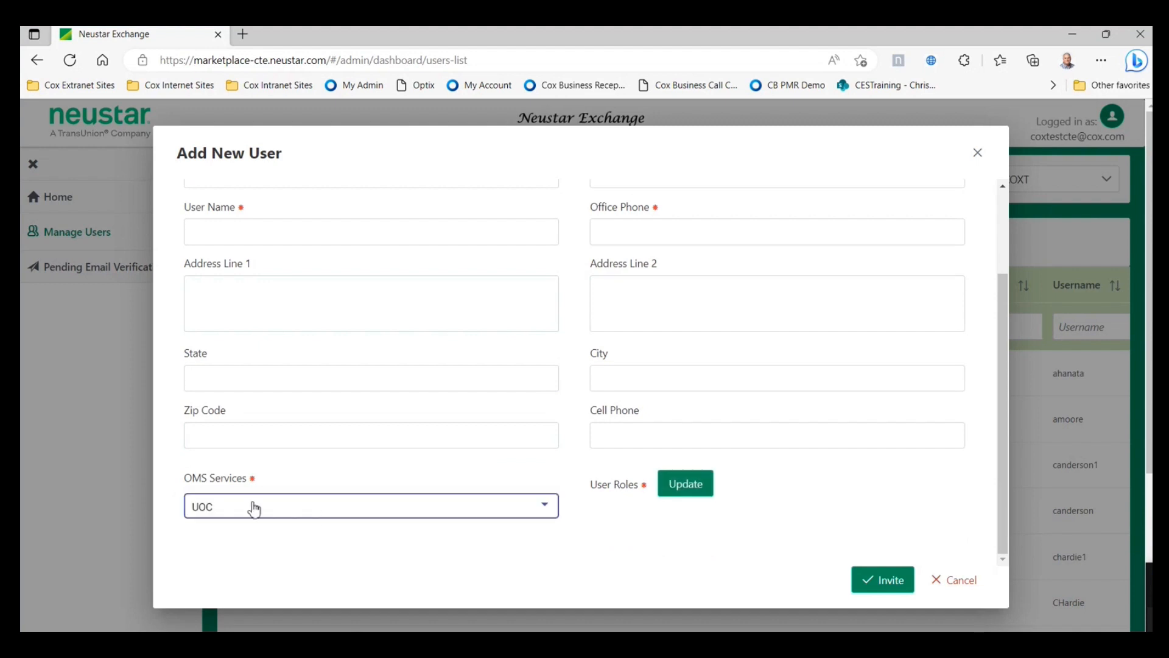
left_click(690, 486)
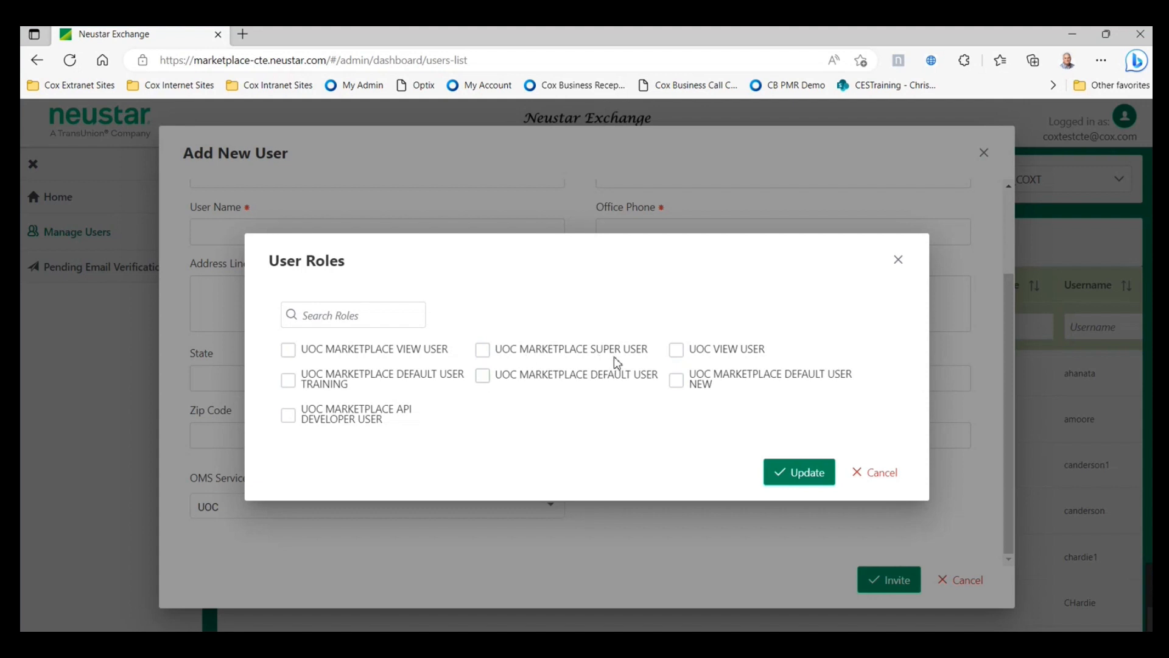
left_click(482, 351)
left_click(889, 478)
left_click(955, 581)
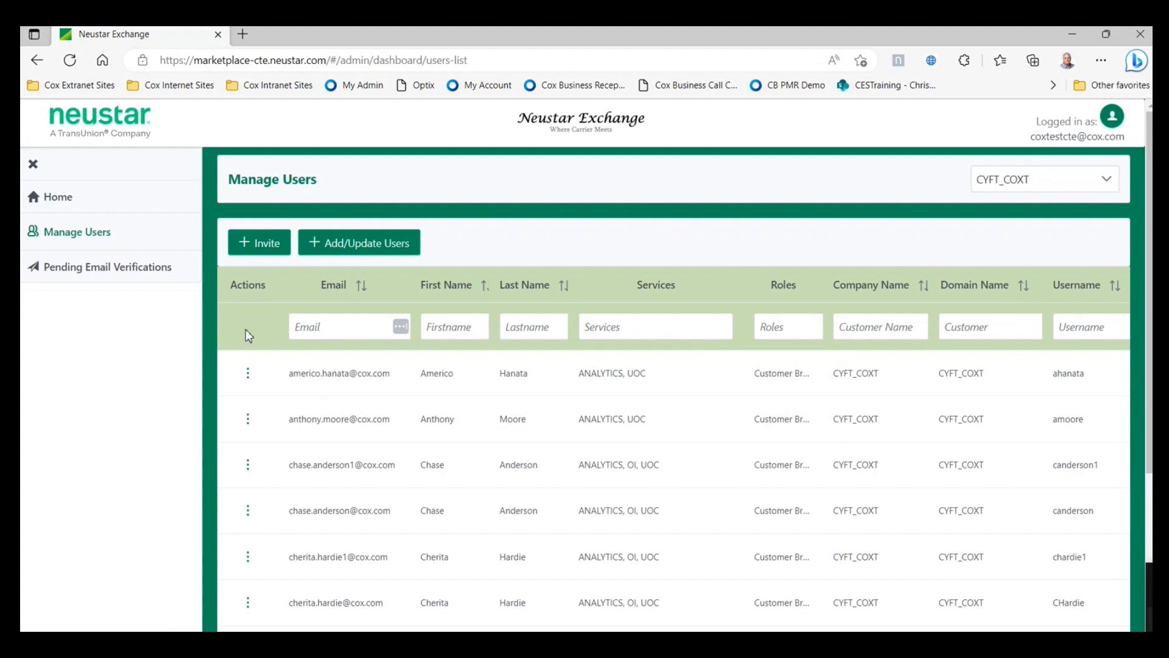
- Check the first user's actions, then show the Pending Email Verifications list
left_click(248, 374)
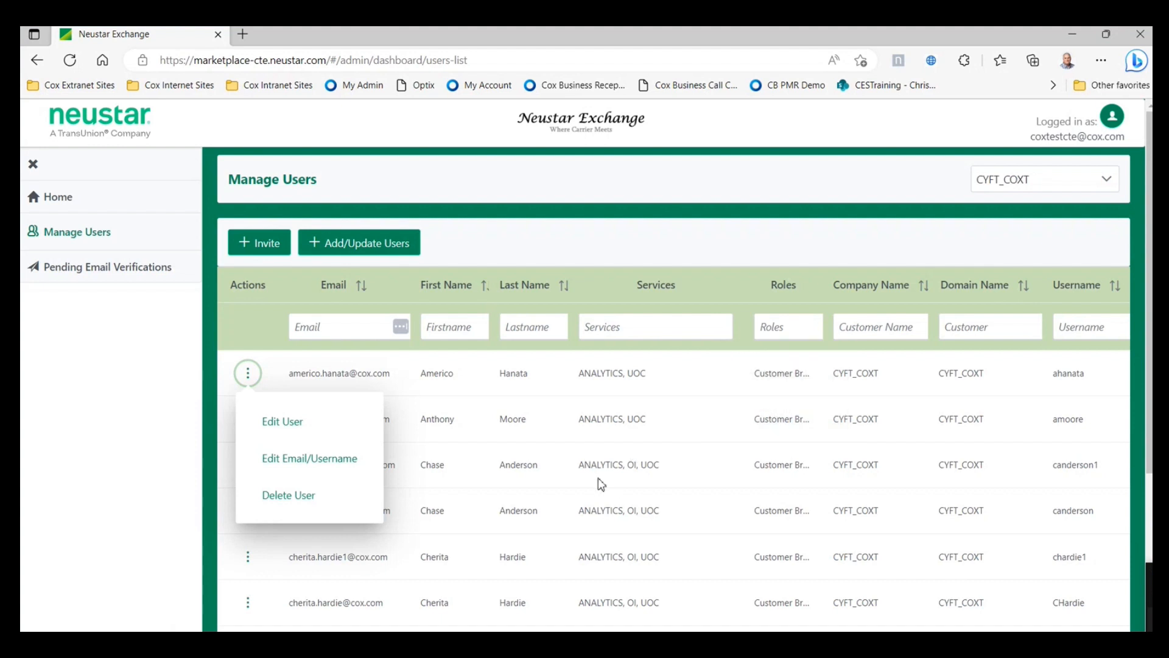
left_click(84, 273)
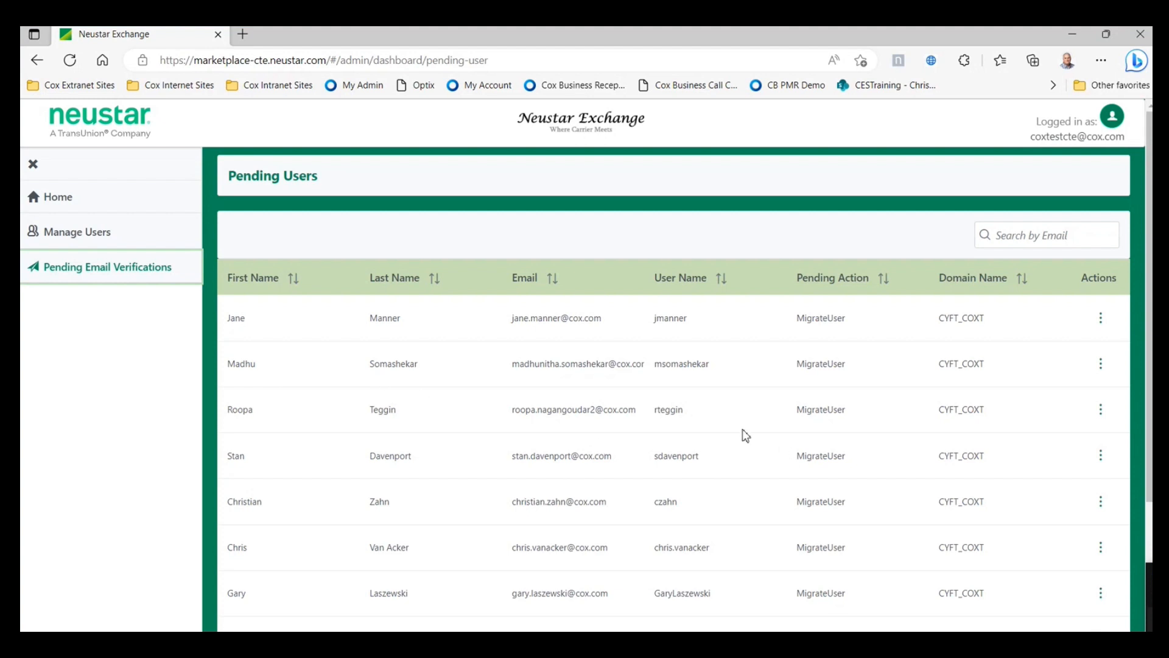
- Check the first pending user's actions, then return to the Home dashboard
left_click(1104, 320)
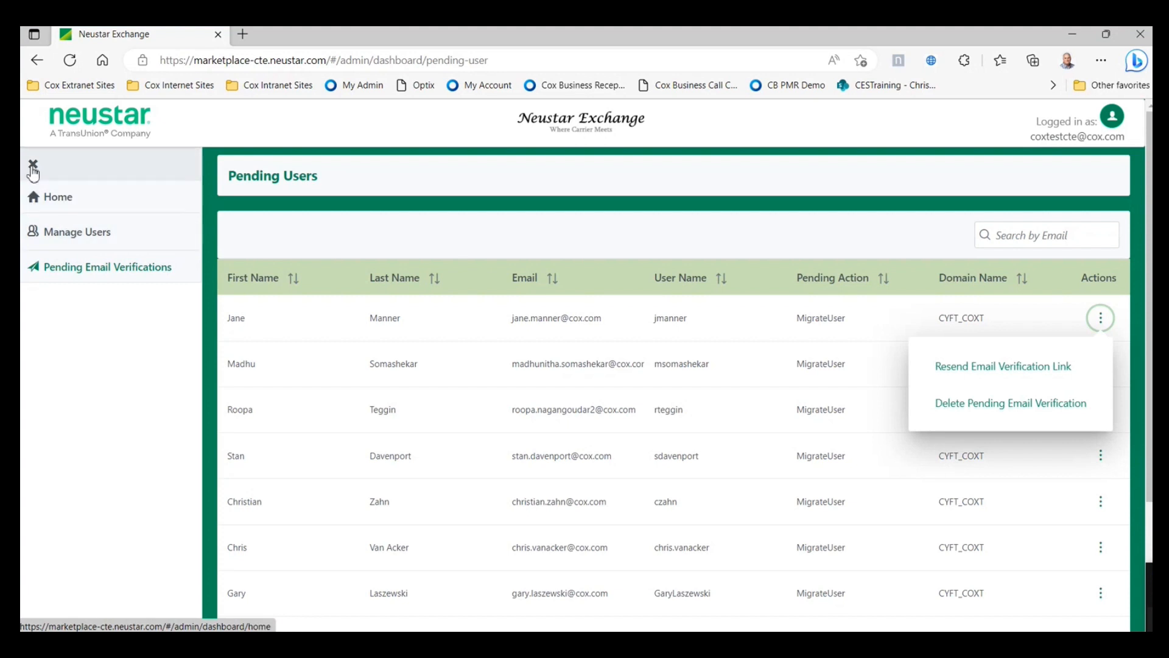
left_click(54, 196)
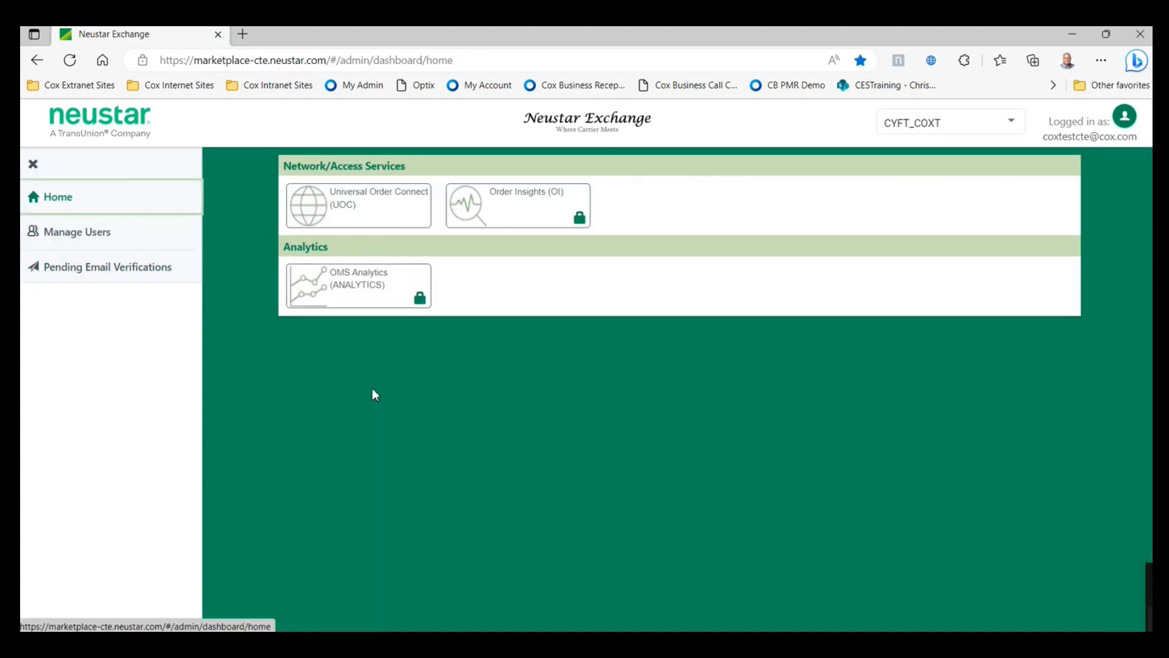
- Collapse the sidebar and launch the Universal Order Connect (UOC) service
left_click(33, 164)
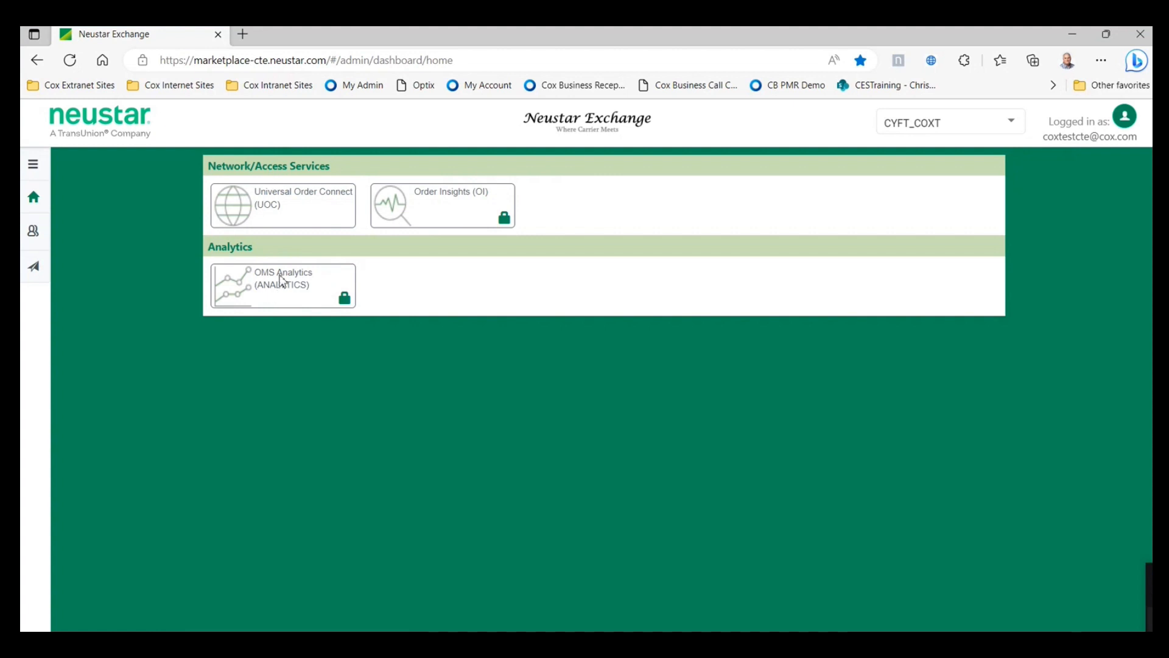
left_click(295, 215)
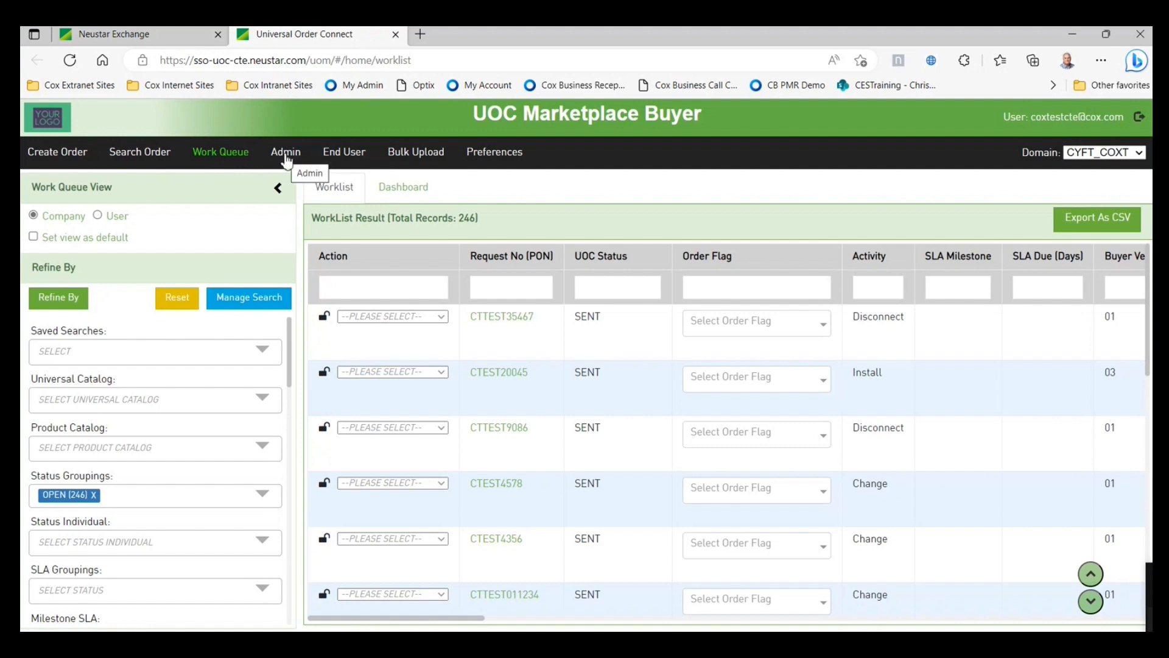
- Go to Admin > Preference Management > Configuration and list the Configuration For types
left_click(287, 160)
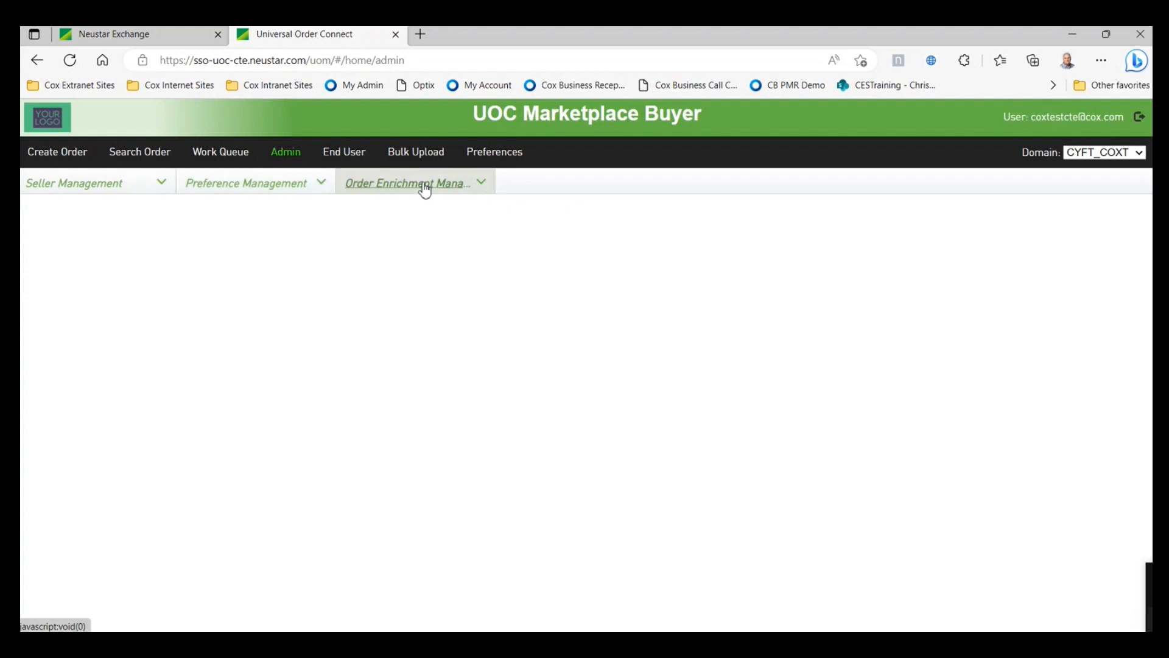
left_click(320, 186)
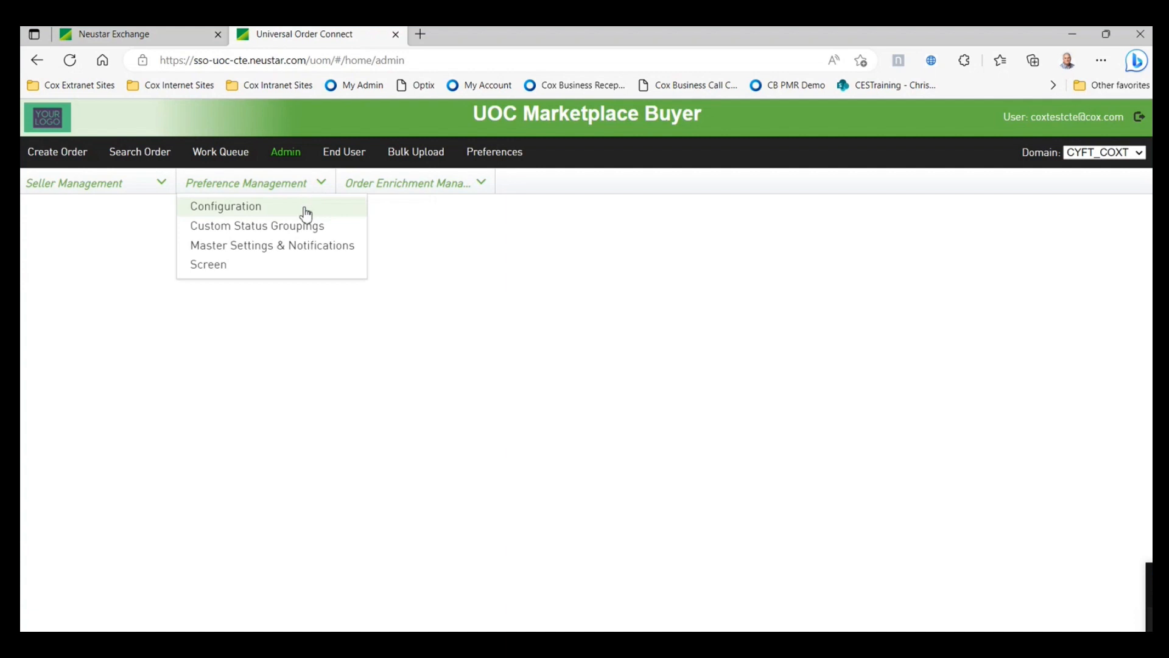
left_click(333, 249)
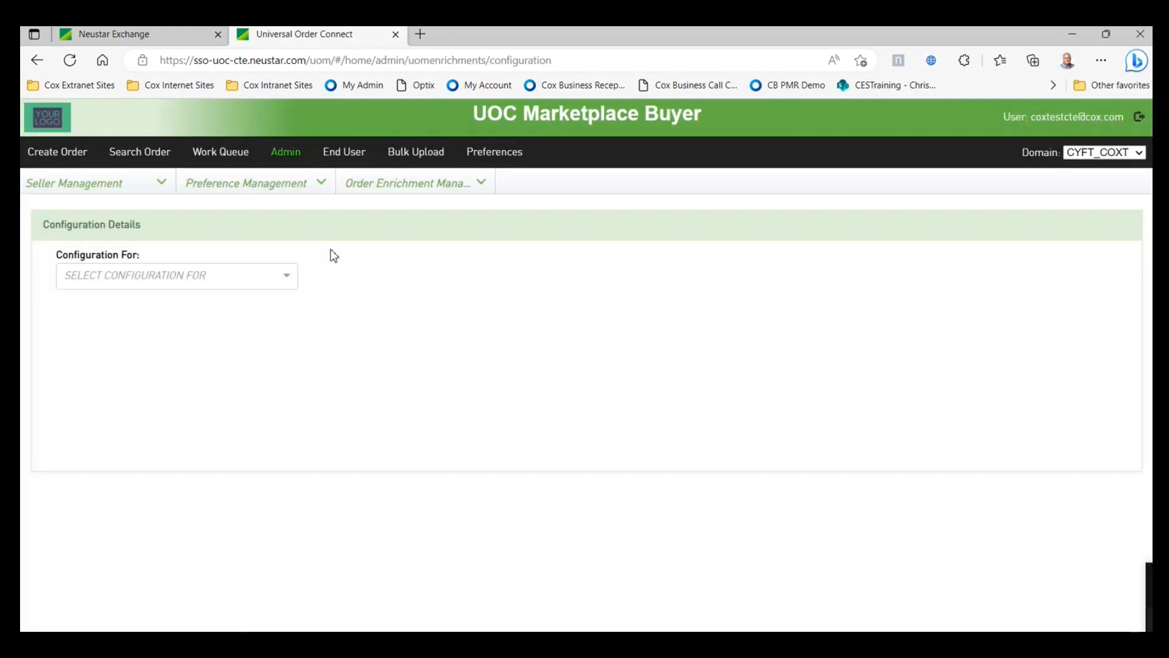
left_click(286, 275)
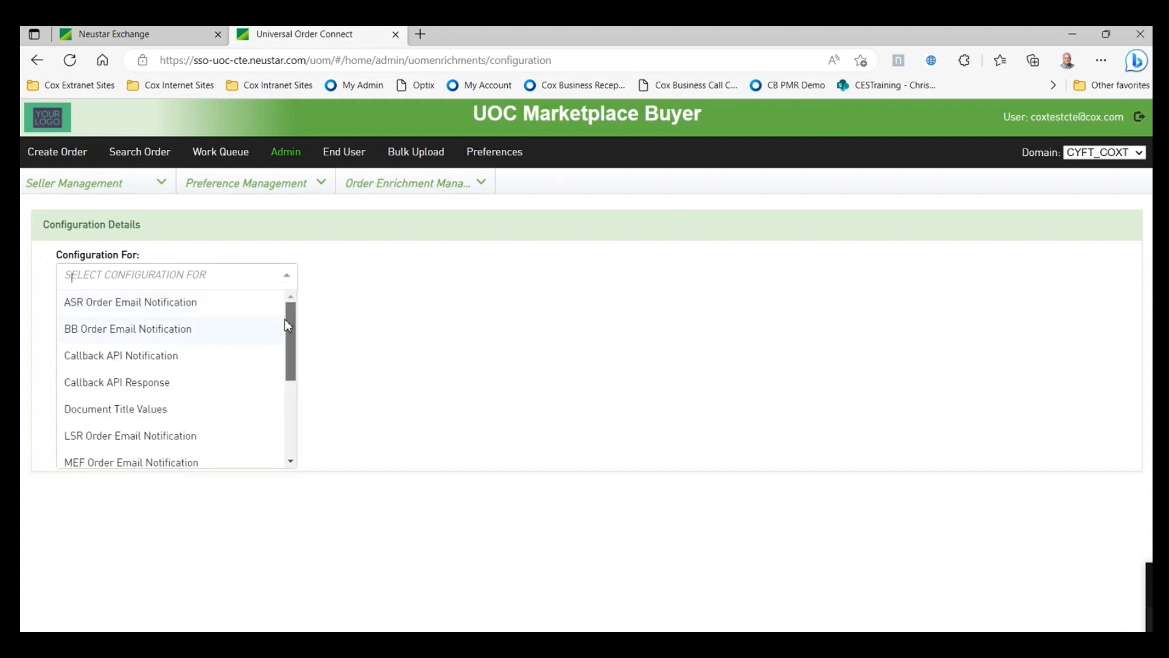
- Choose Response Email Notification and delete the ACCEPT/CONFIGURED rule, keeping only ERROR
left_click_drag(287, 319, 282, 412)
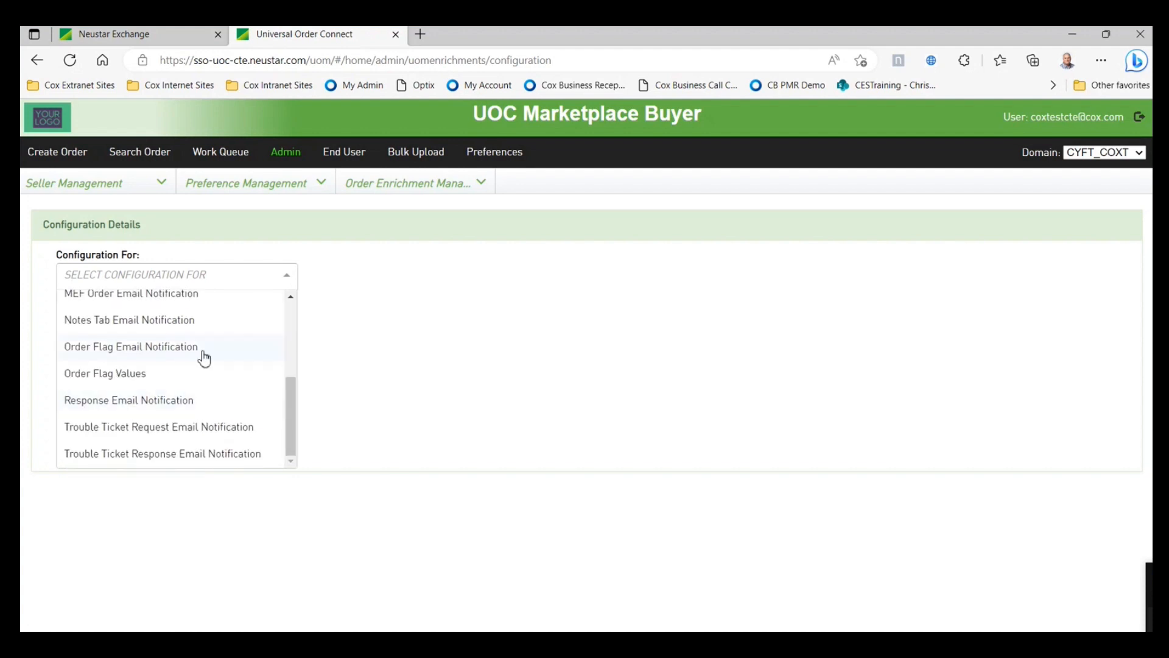
scroll(208, 371, "up", 1)
scroll(217, 394, "down", 1)
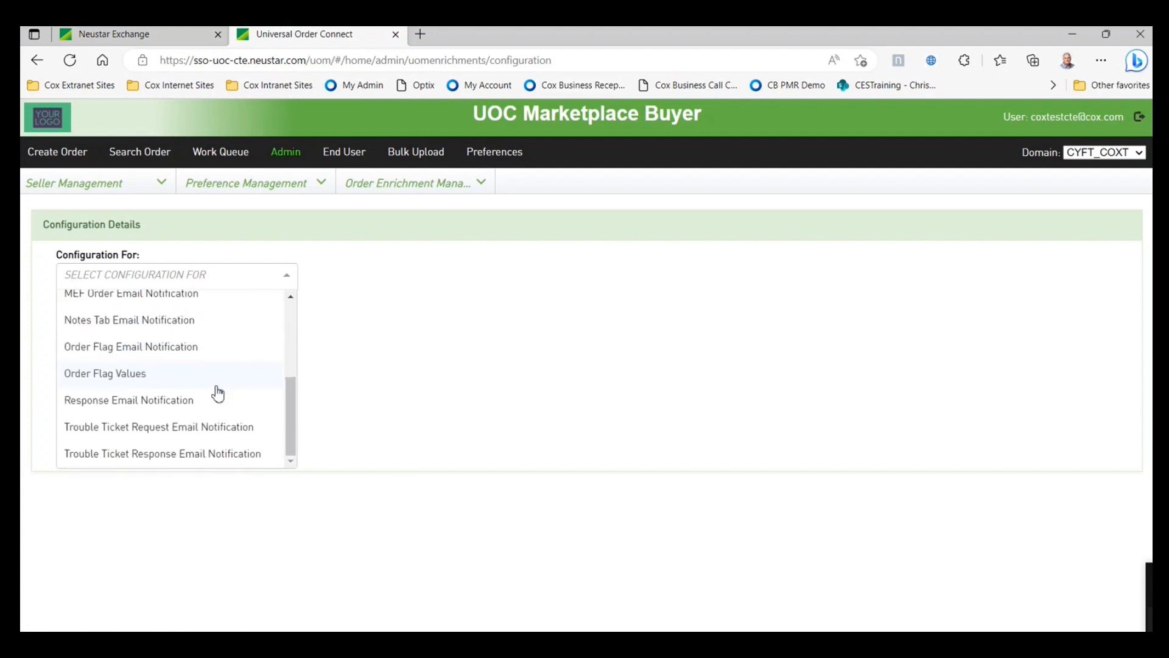
left_click(170, 403)
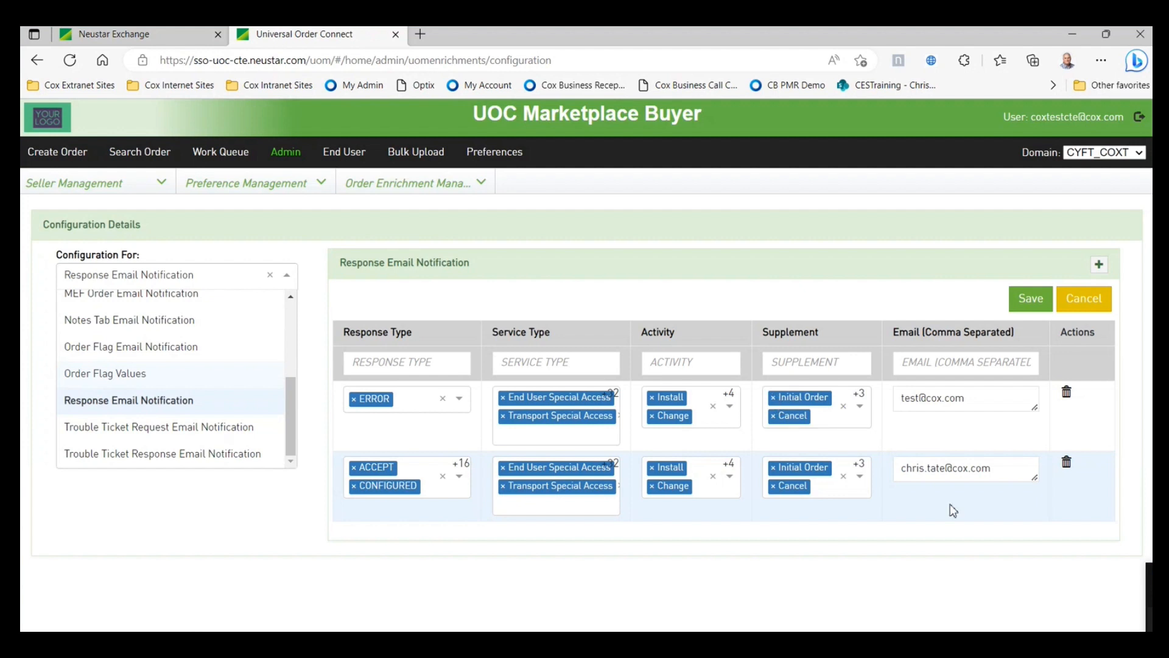
left_click(1067, 464)
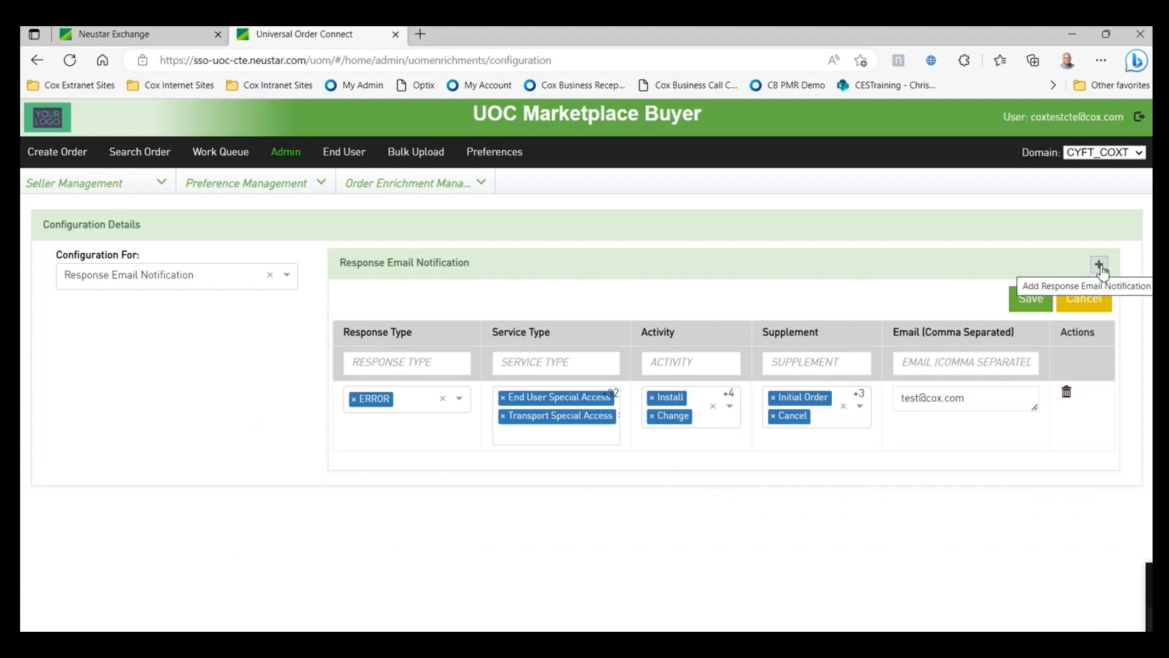
- Add a rule with all response types, services, activities and supplements for the contact's e-mail, and save
left_click(1100, 266)
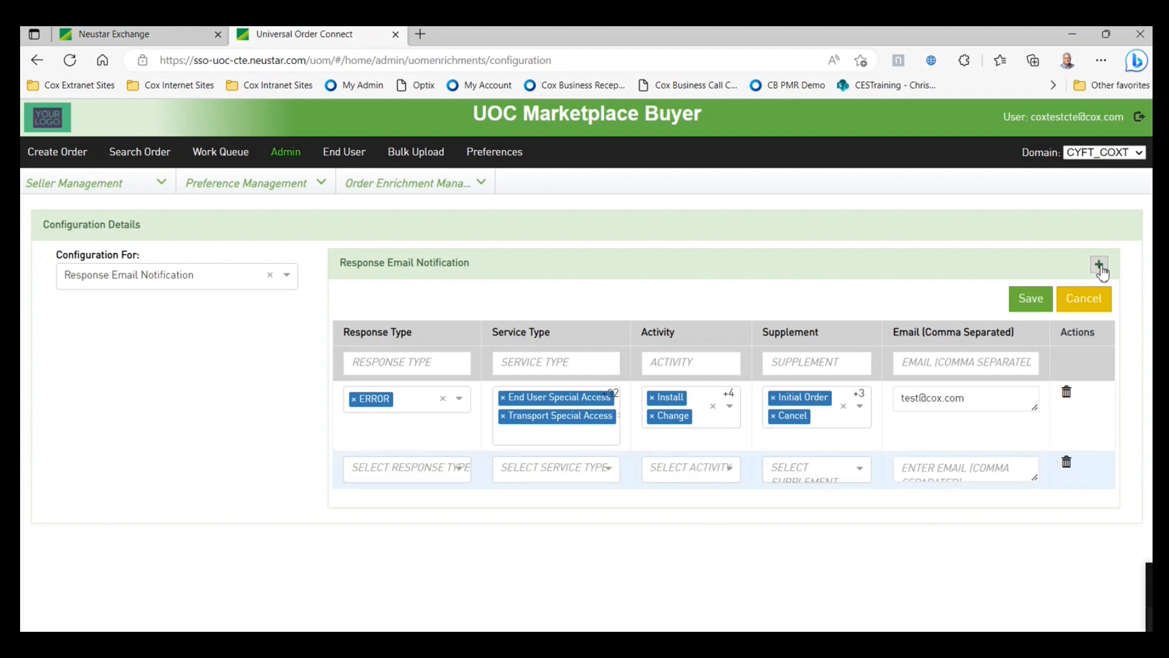
left_click(464, 469)
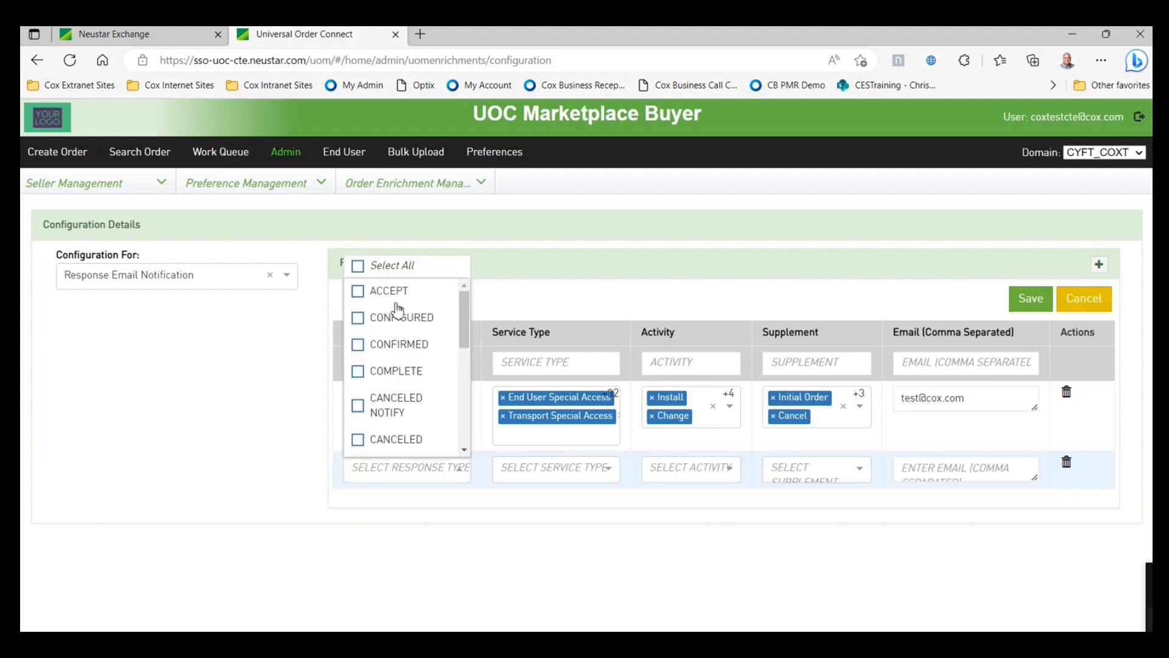
left_click(359, 267)
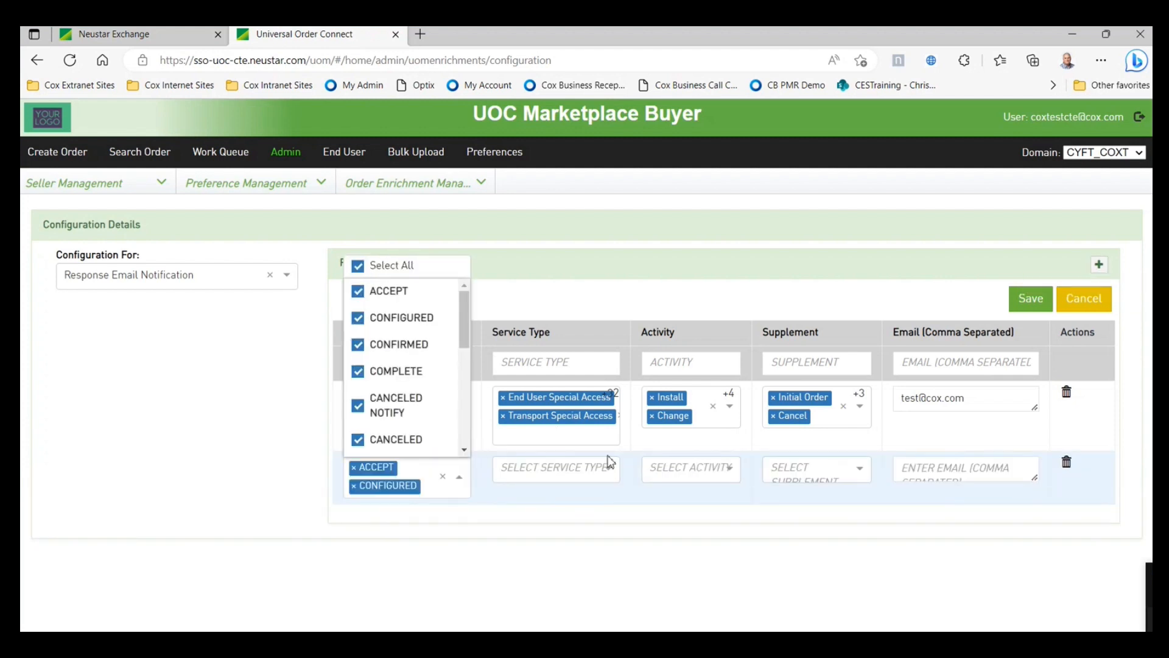
left_click(609, 464)
left_click(507, 266)
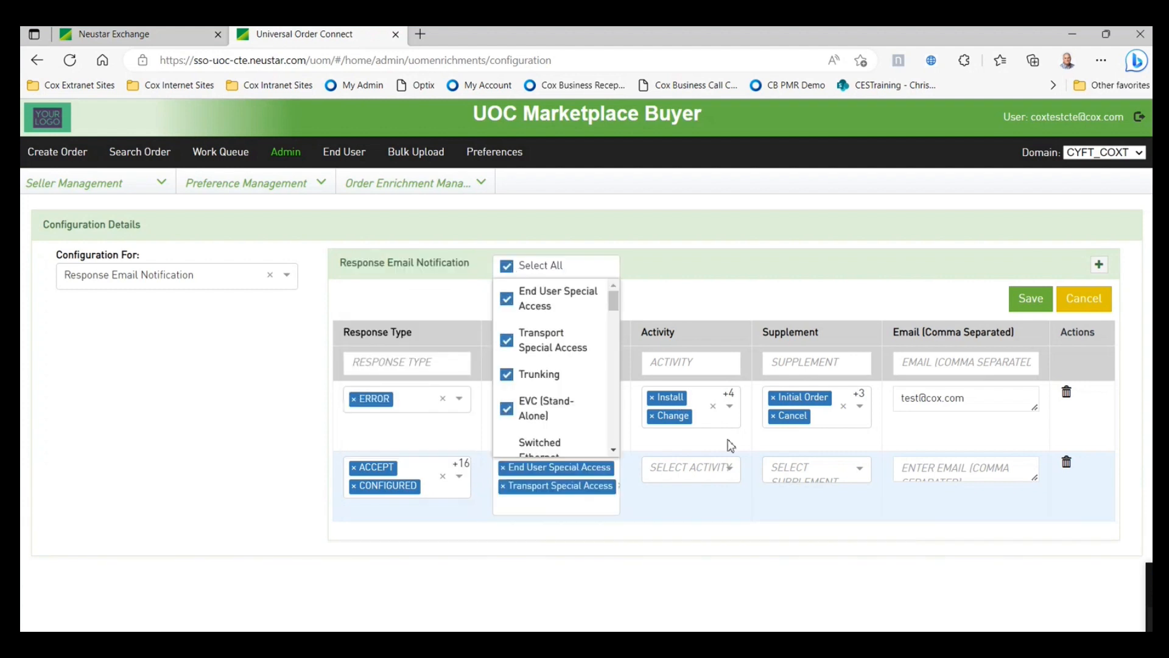
left_click(730, 470)
left_click(661, 284)
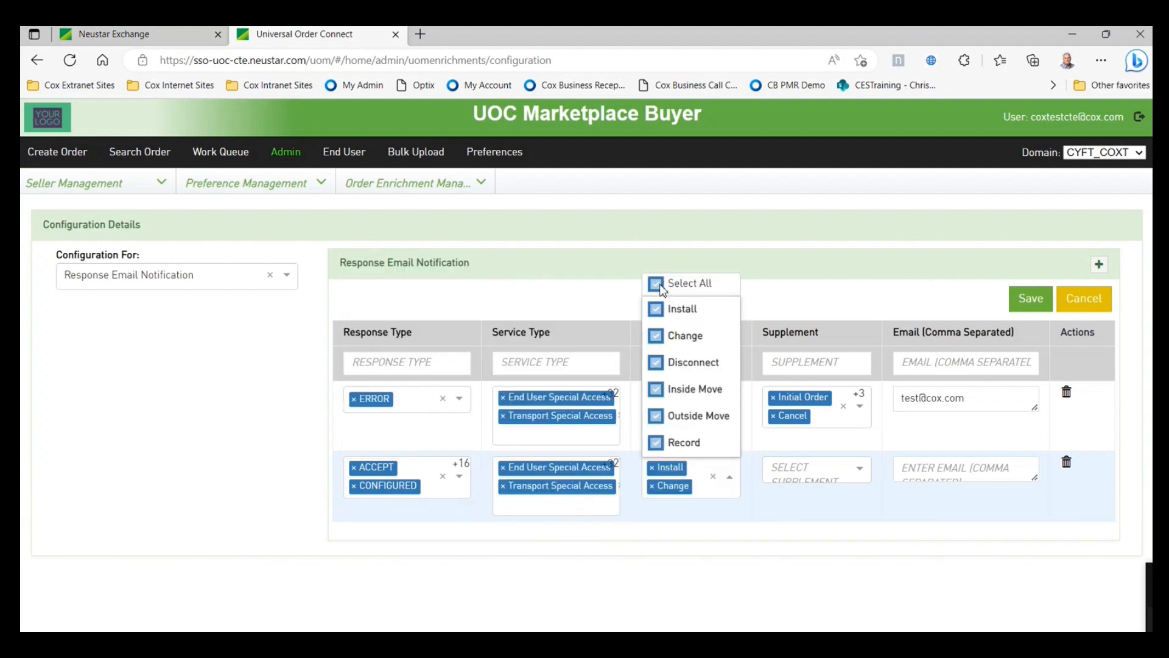
left_click(859, 468)
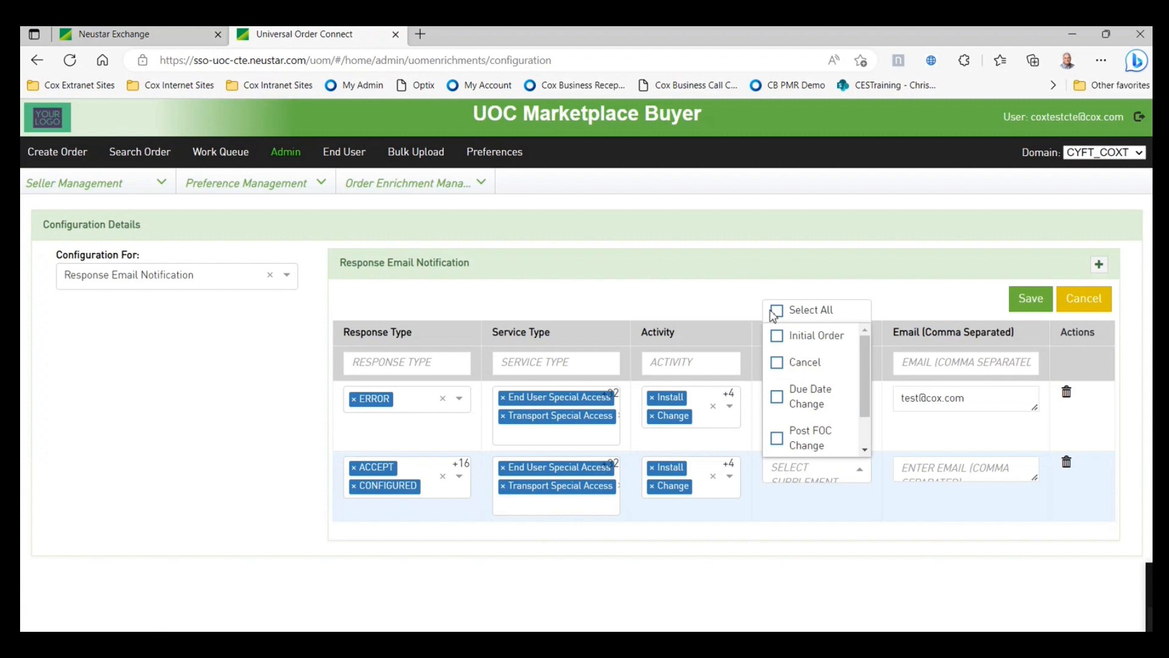
left_click(774, 311)
left_click(922, 470)
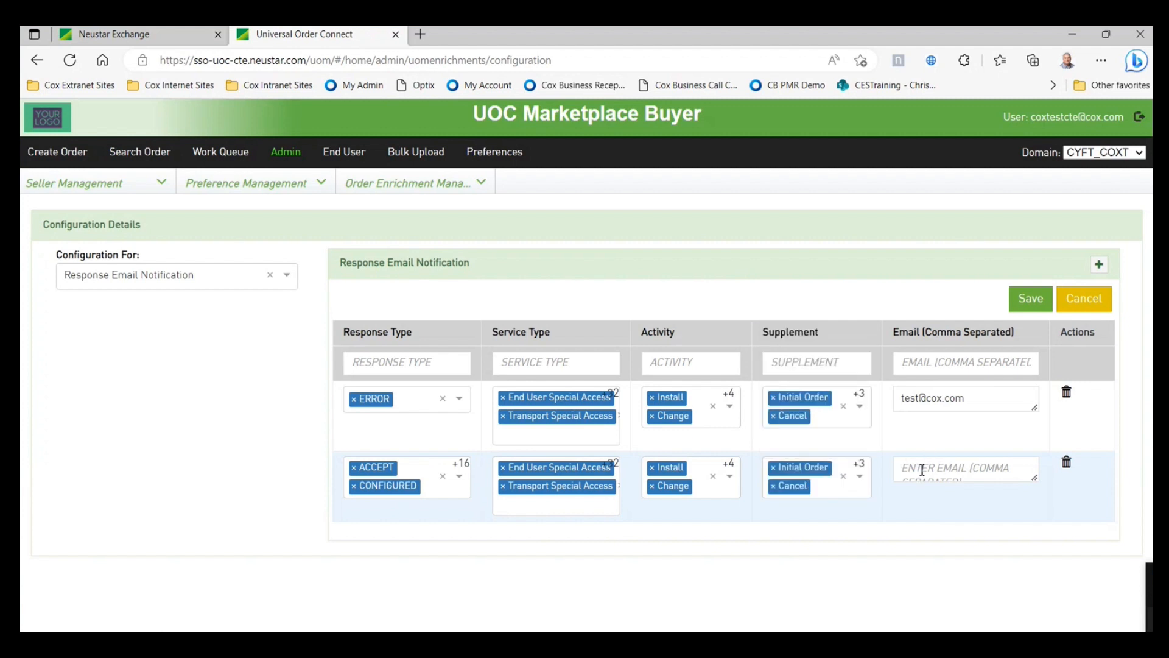
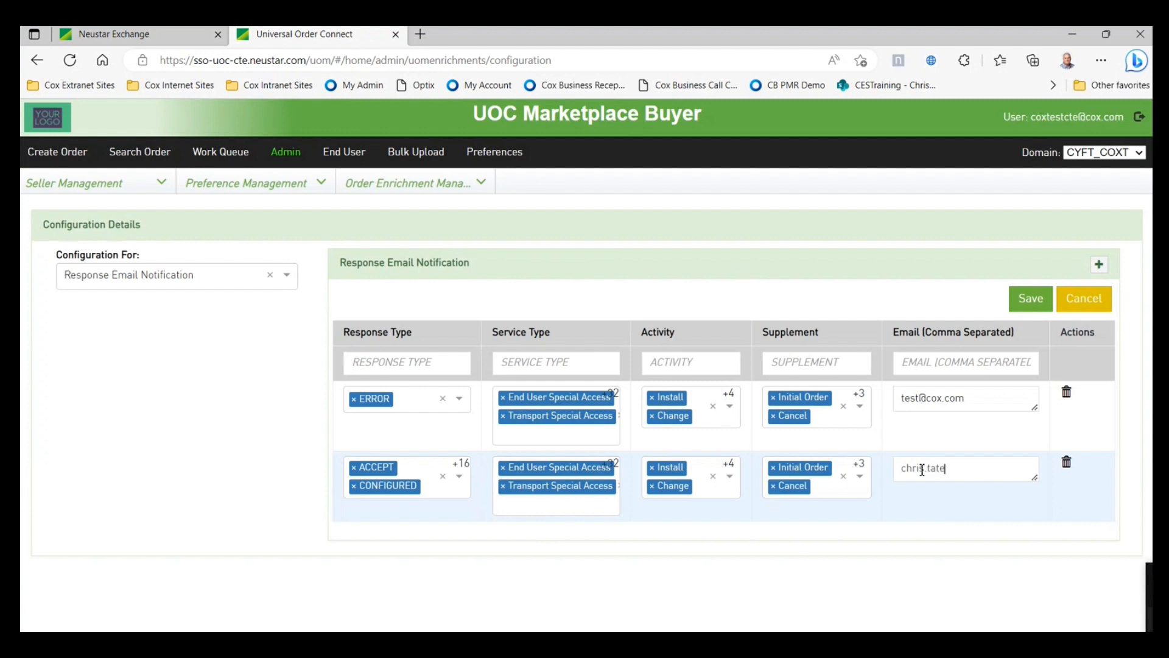
left_click(1030, 298)
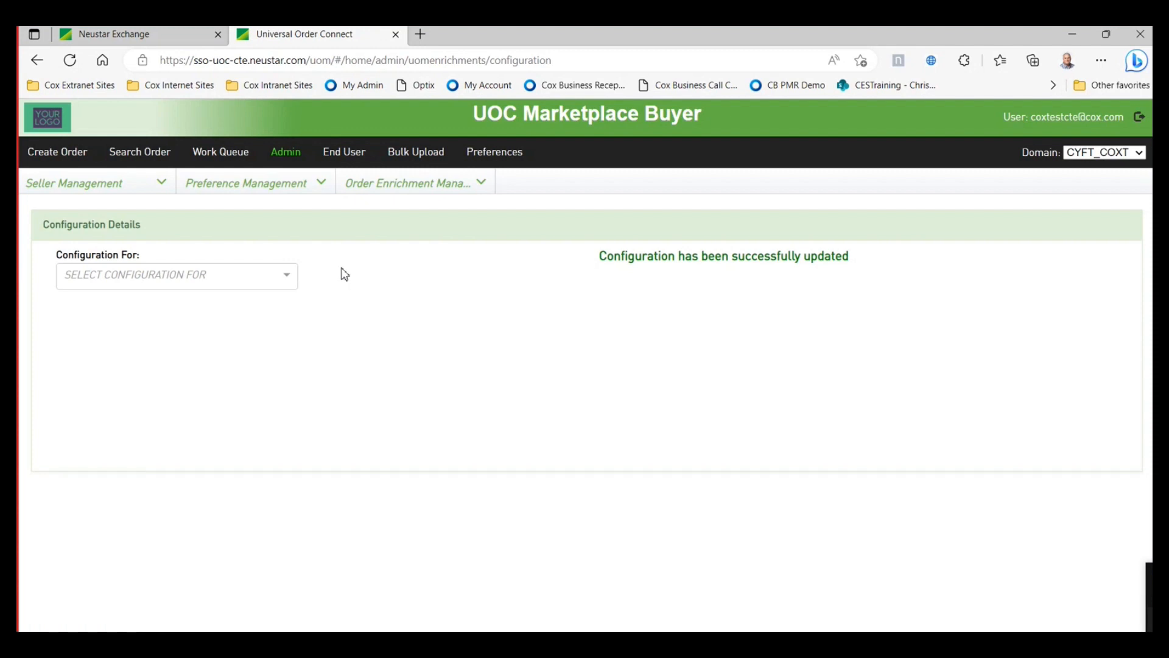
- Open Order Enrichment Management > Bill / Contact, preview Add New Contact, then cancel back to the list
left_click(482, 182)
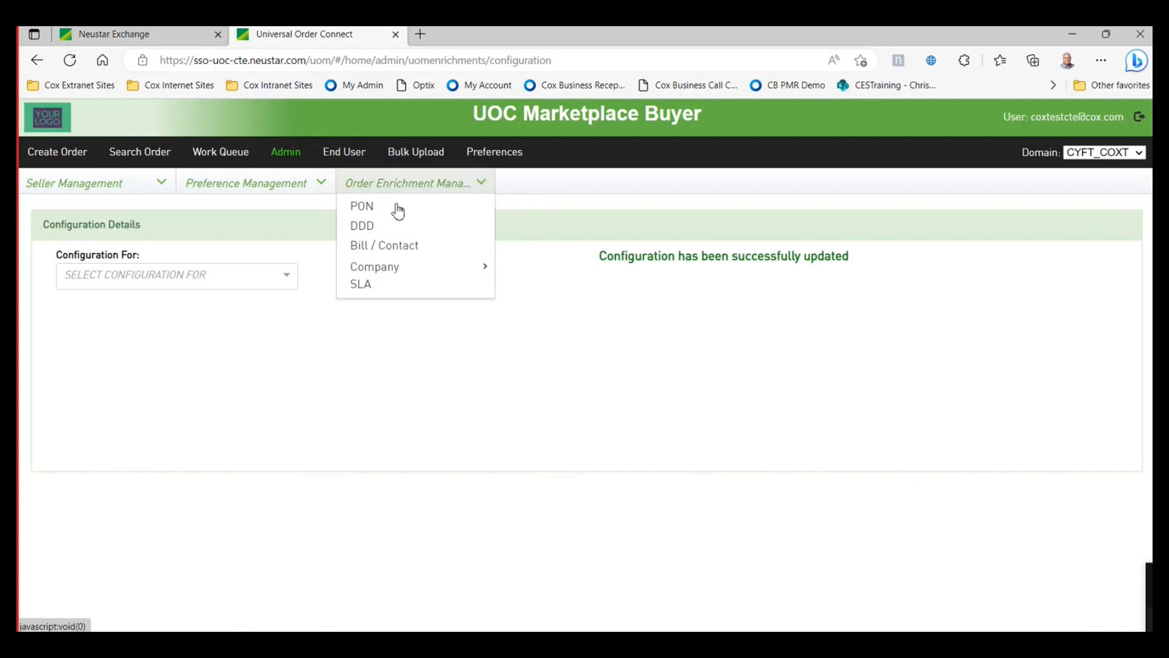
left_click(396, 246)
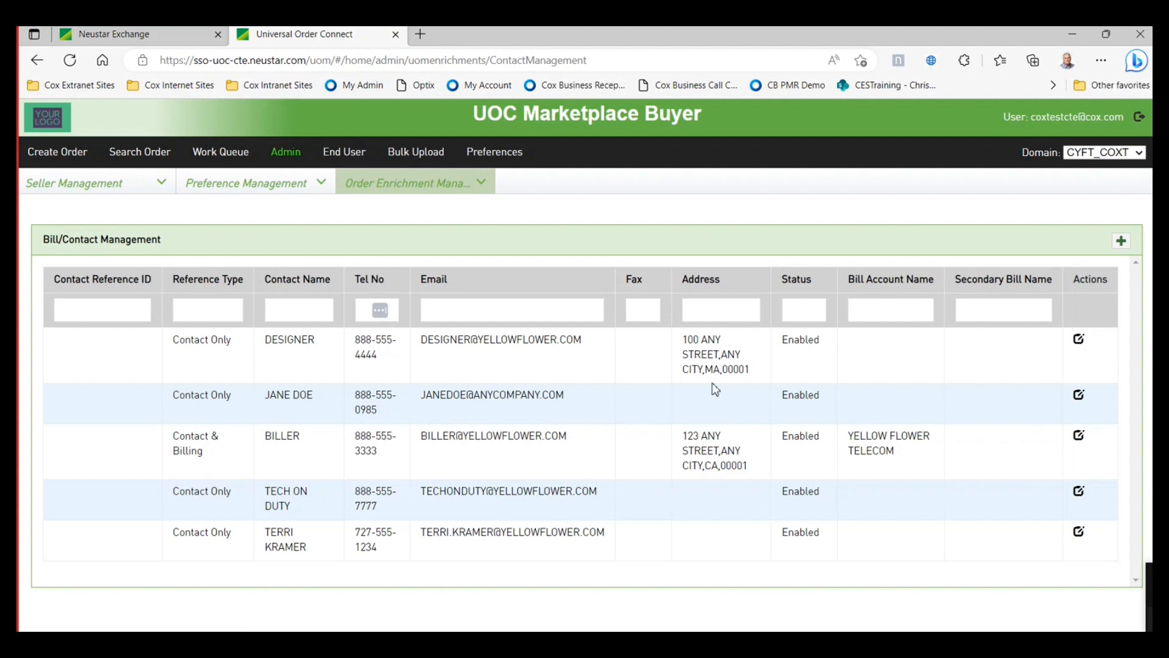
left_click(1121, 242)
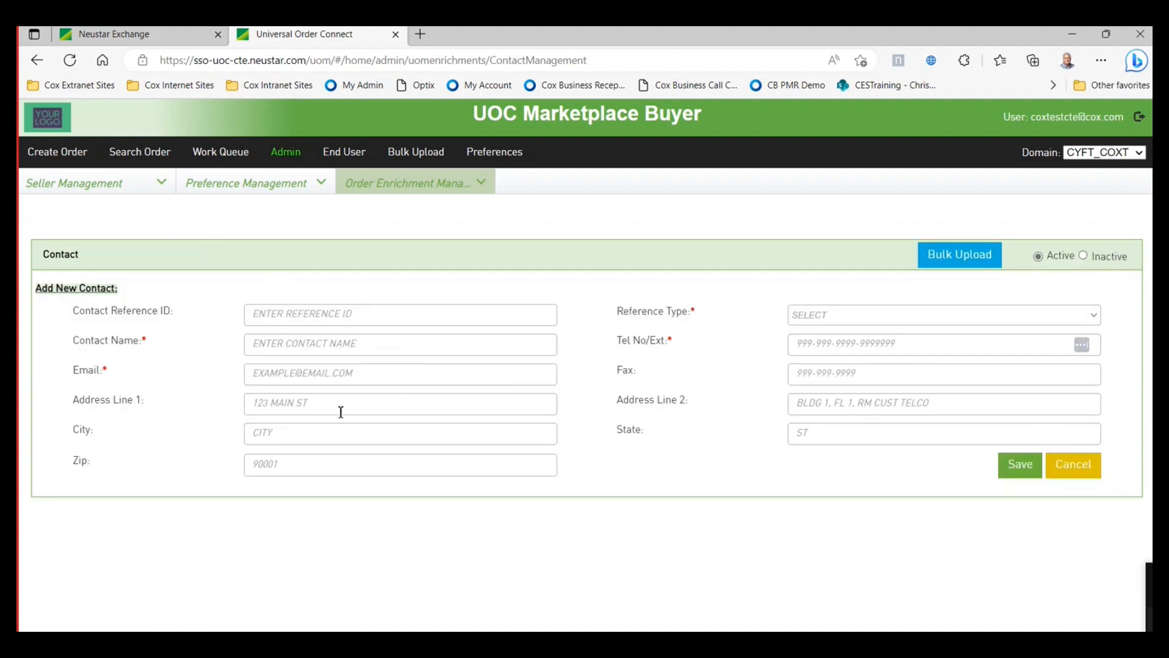
left_click(1063, 472)
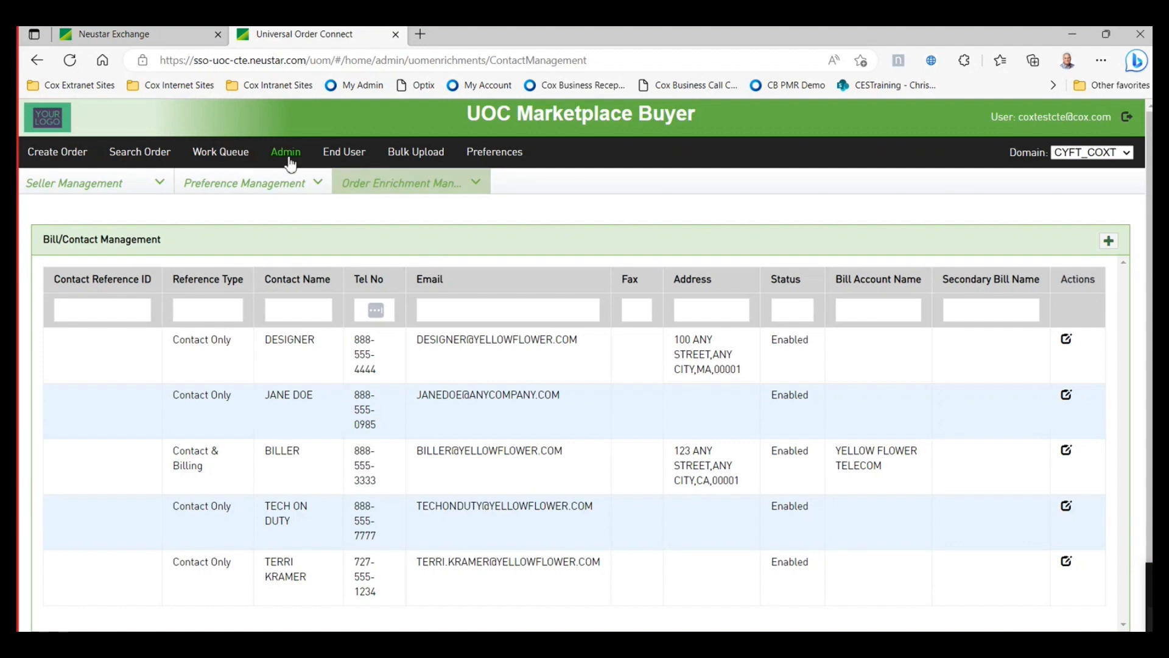
- Load the COX CORPORATION end user record and set its status to Active
left_click(343, 156)
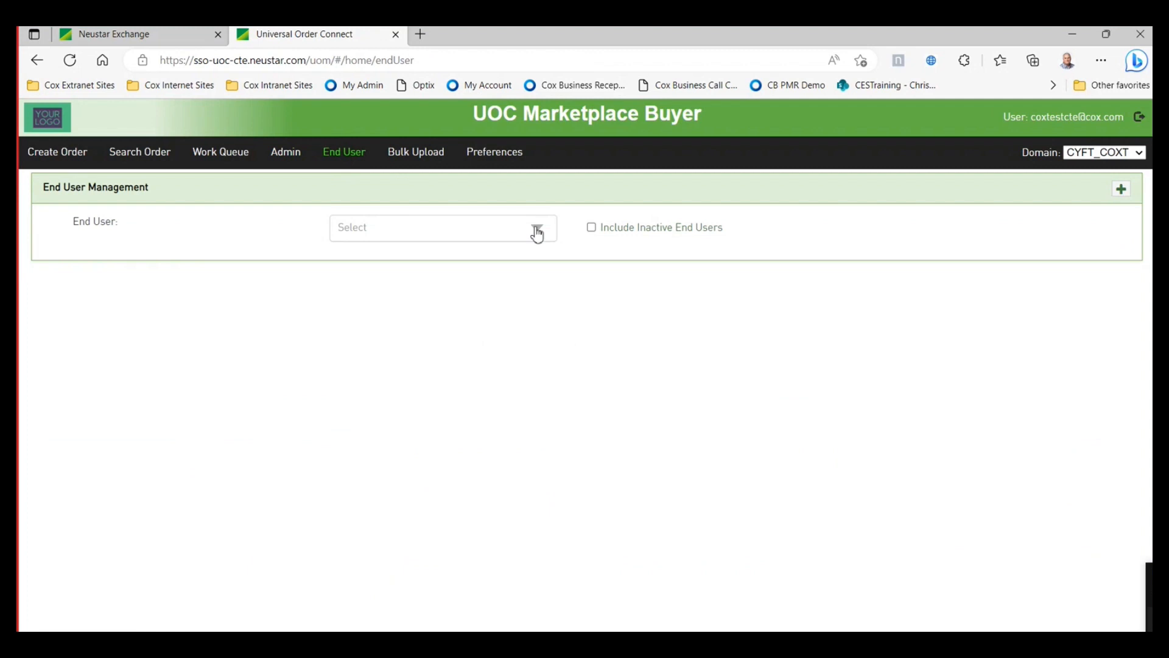
left_click(538, 230)
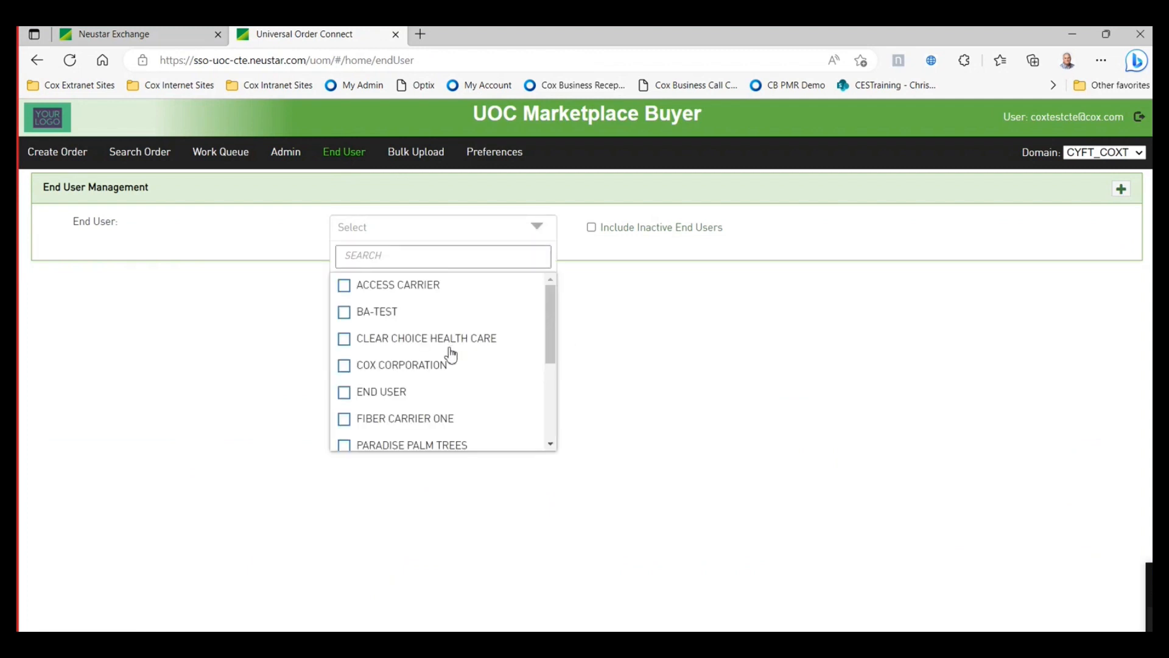
scroll(451, 356, "down", 6)
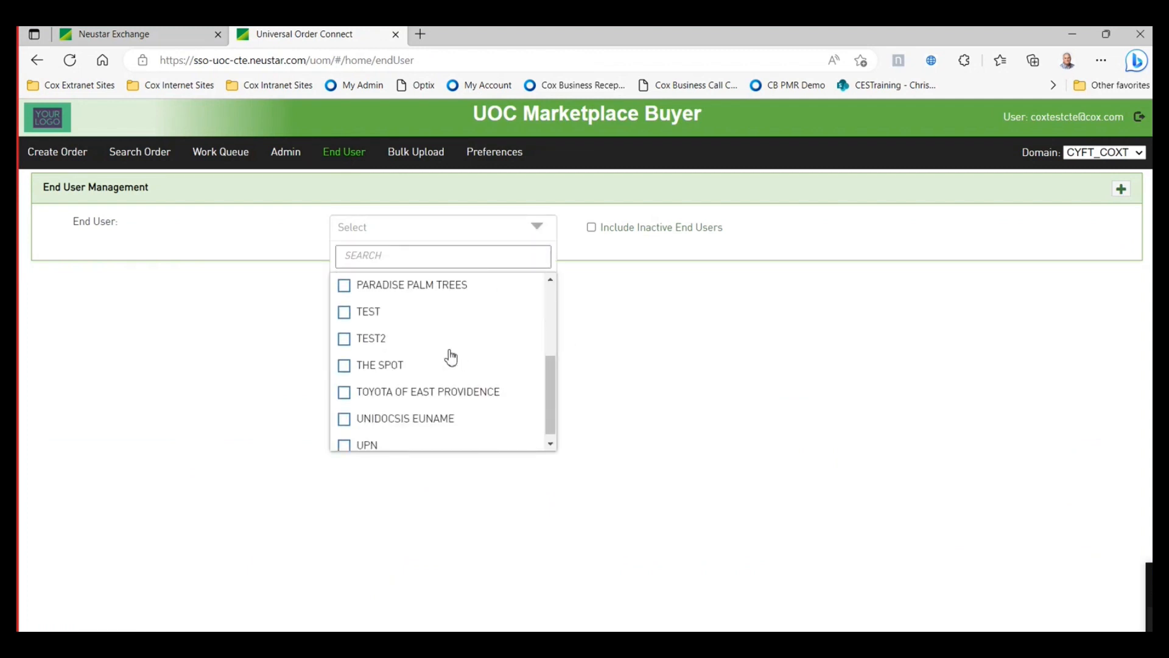
scroll(451, 356, "down", 1)
scroll(444, 386, "up", 2)
scroll(445, 387, "up", 3)
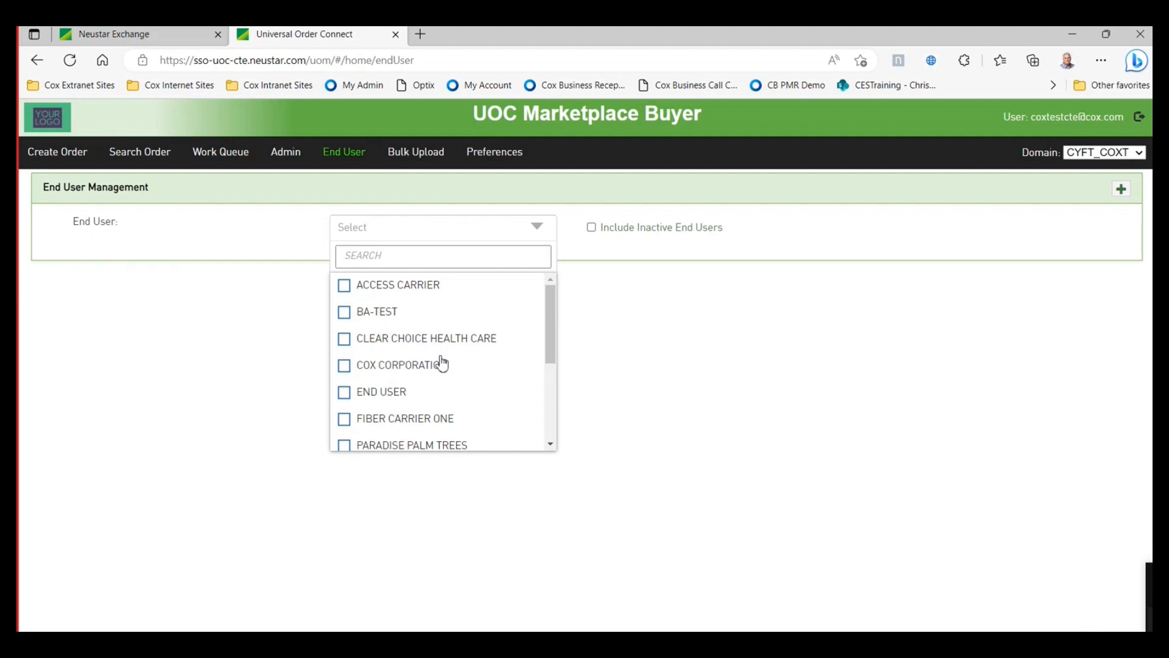
left_click(345, 367)
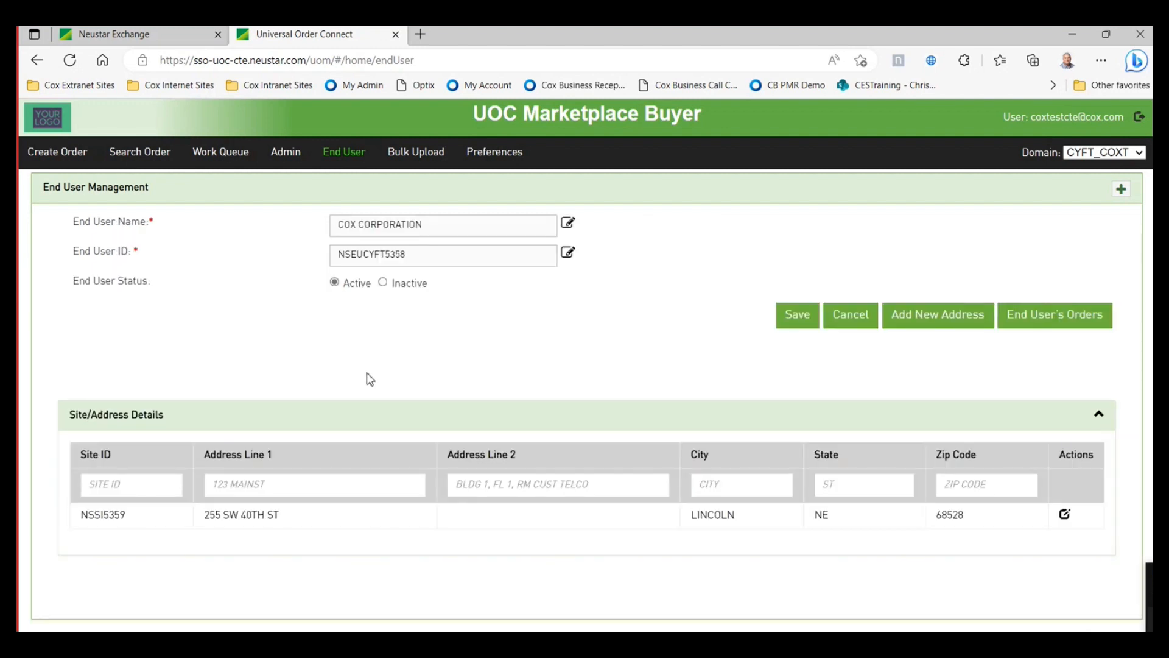
left_click(334, 281)
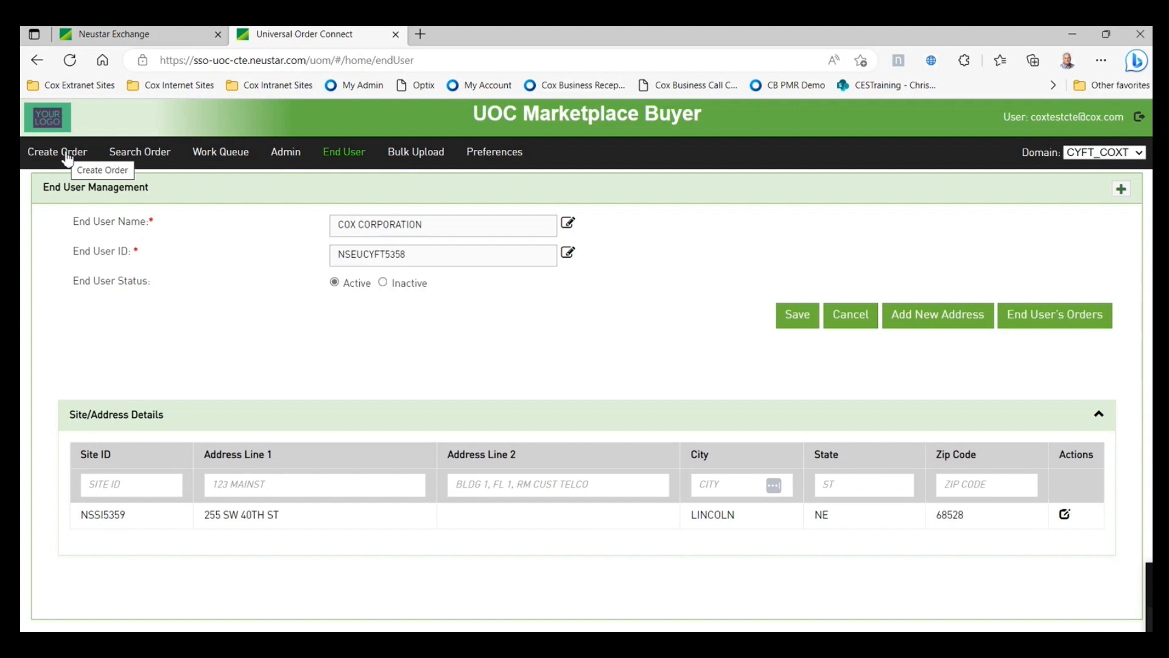
- Open a blank Create Order page and move the Circuit Information Sheet document to the screen centre
left_click(67, 154)
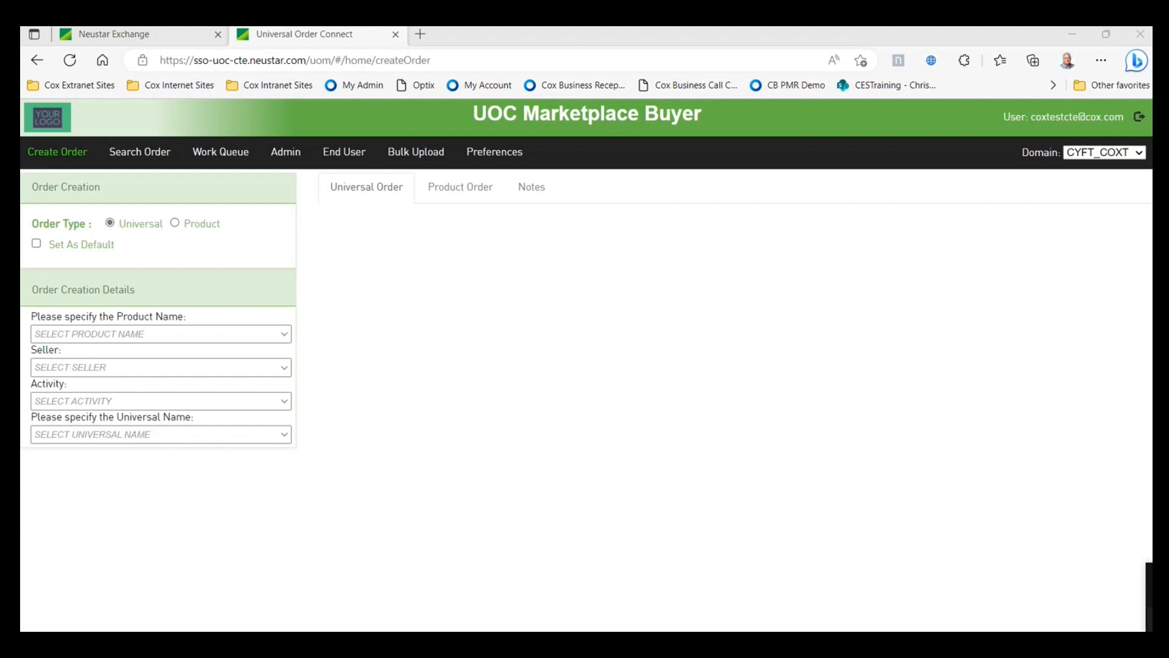
left_click_drag(1091, 74, 669, 36)
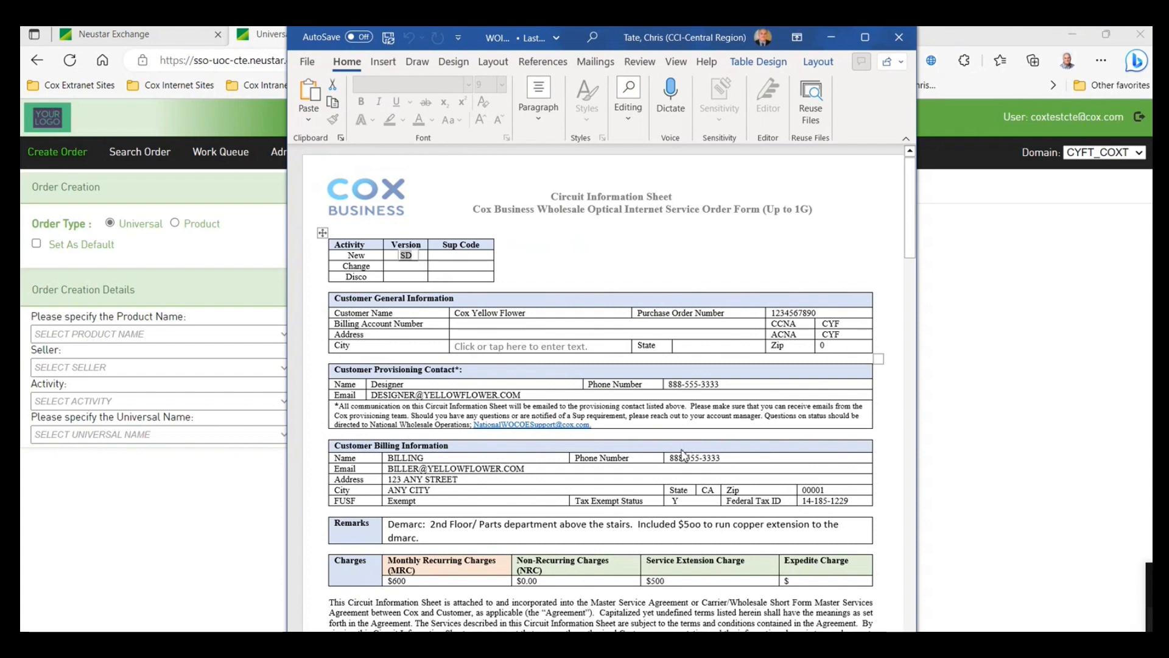
key("Down")
key("Down")
scroll(454, 252, "down", 1)
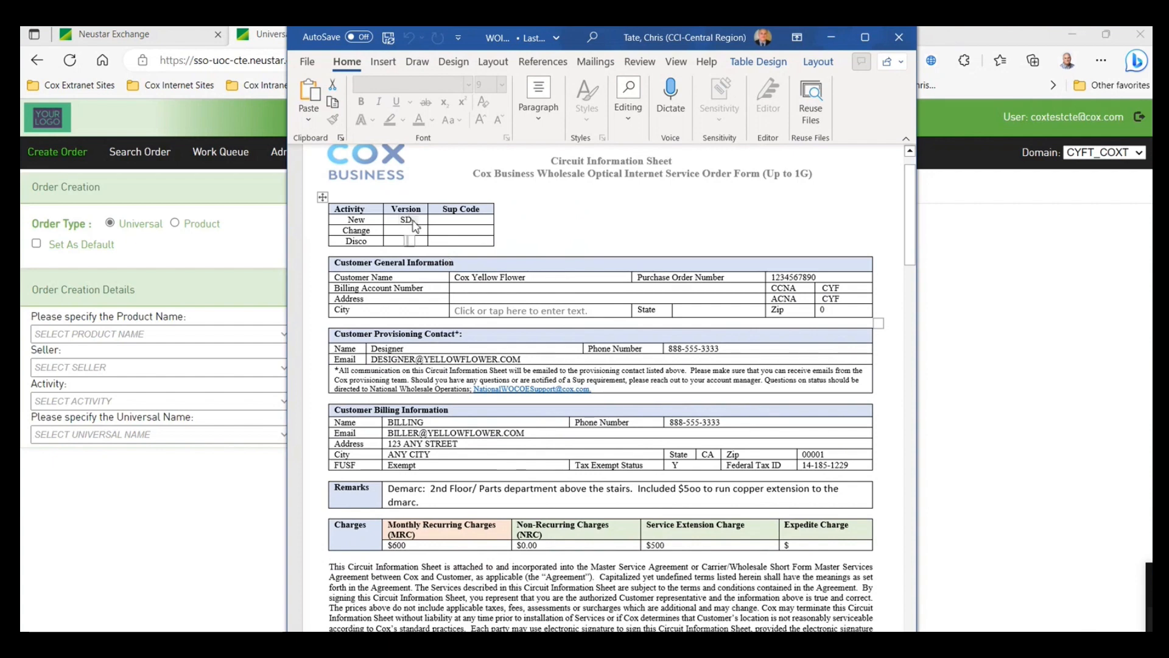
scroll(644, 256, "down", 1)
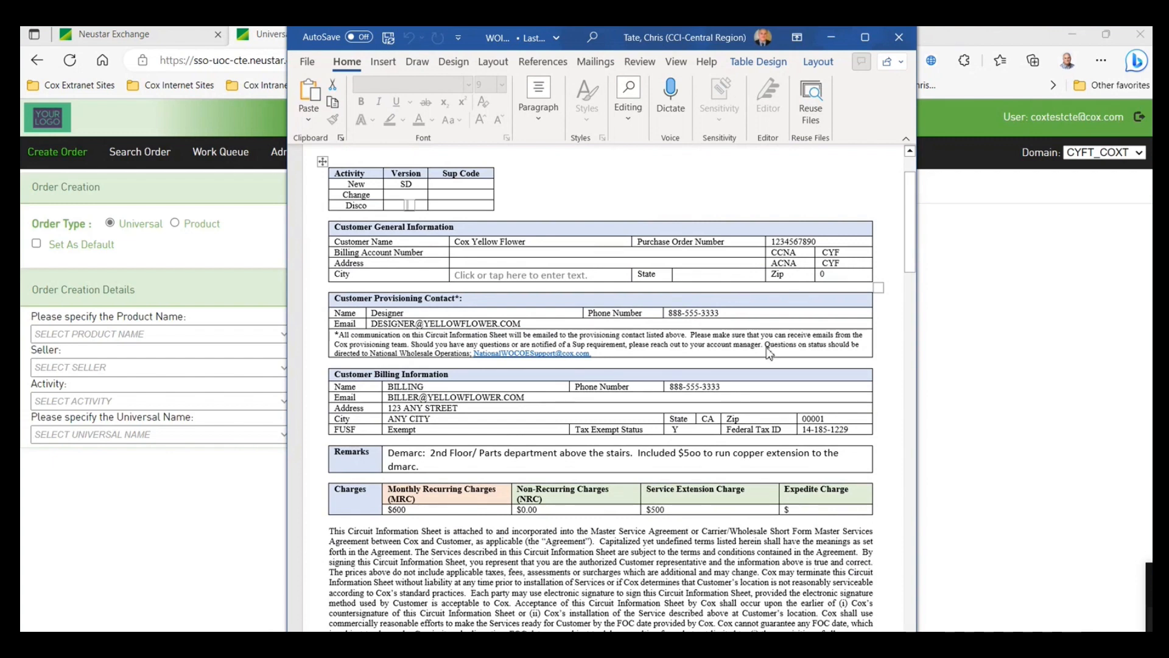
scroll(768, 354, "down", 2)
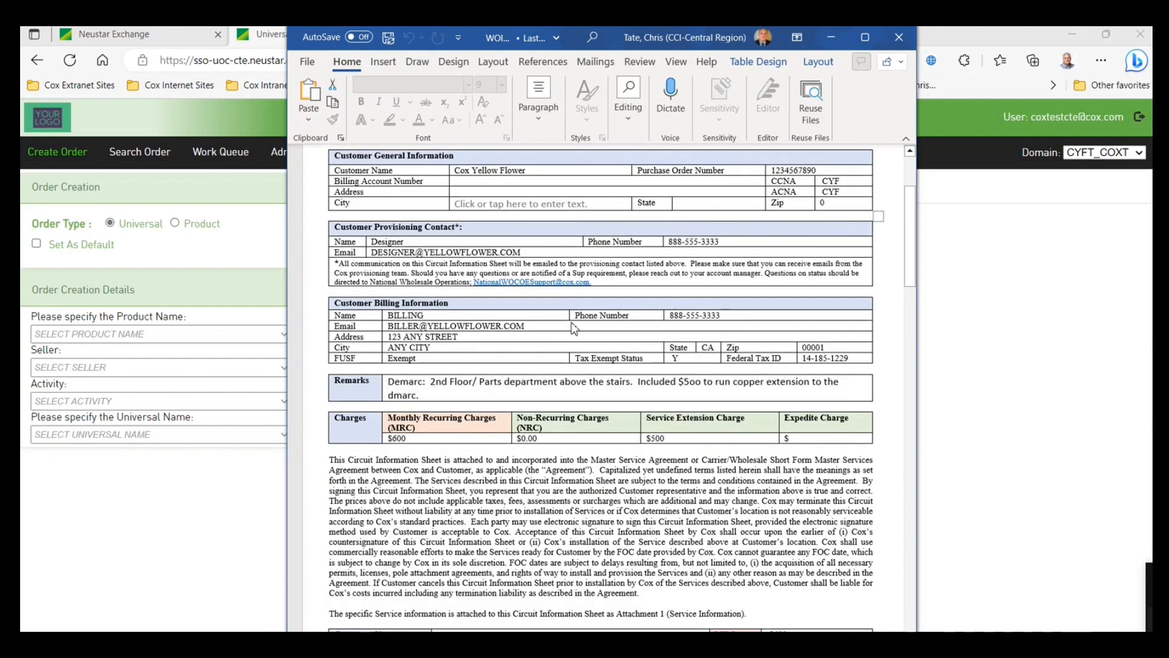
scroll(572, 329, "down", 1)
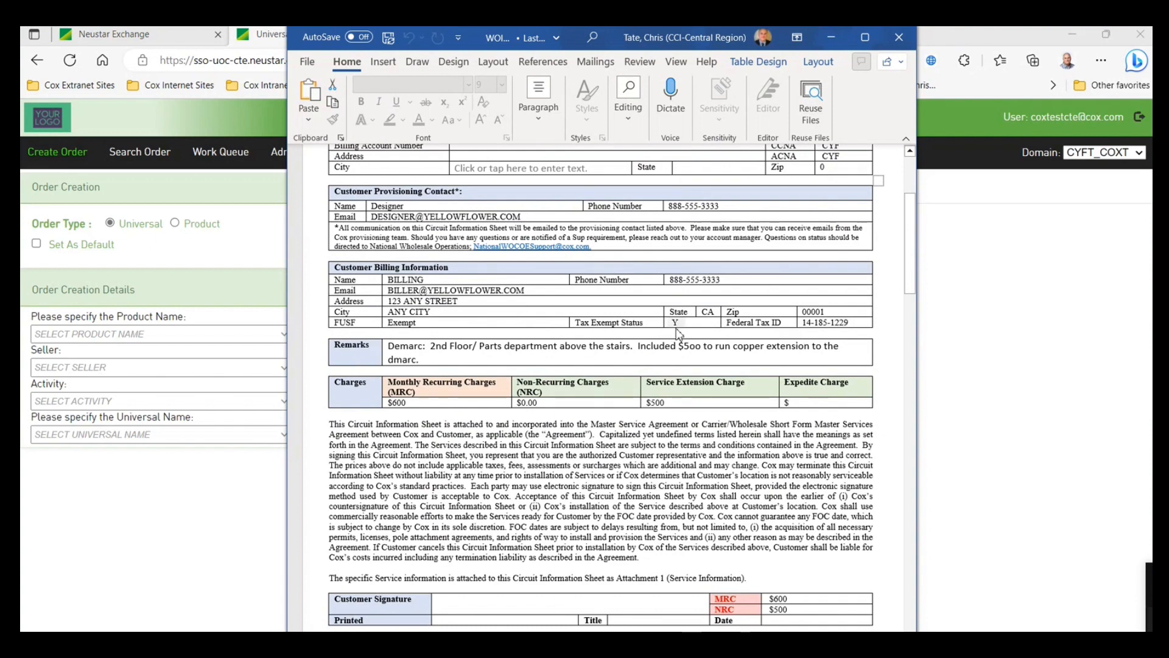
scroll(609, 377, "down", 1)
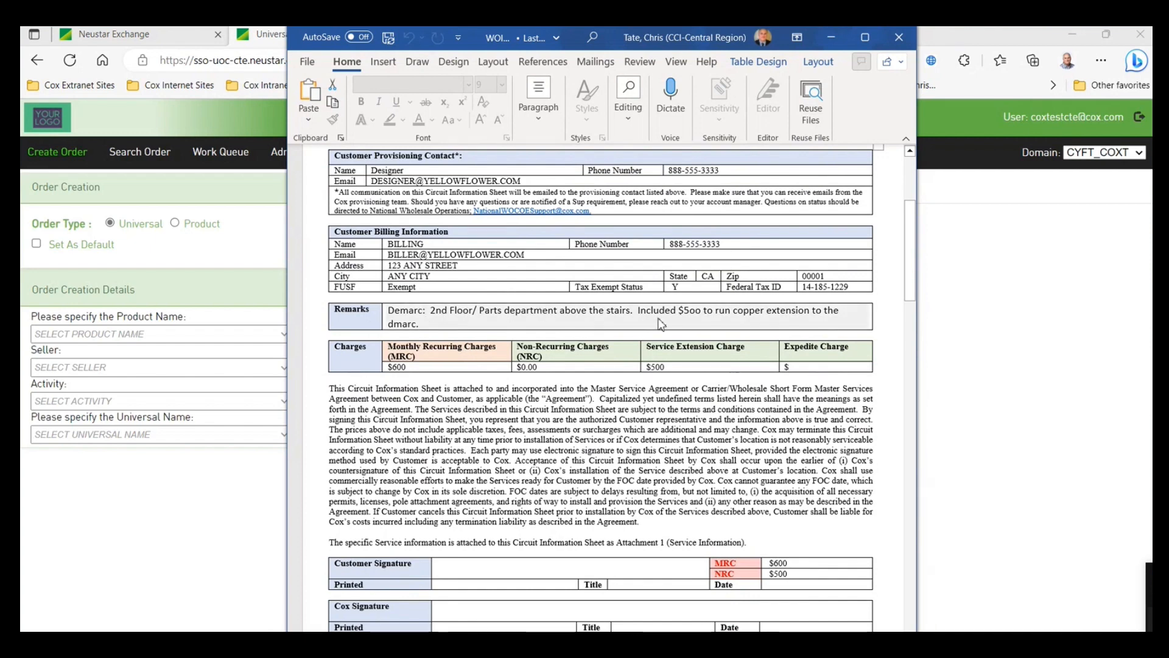
scroll(656, 404, "down", 1)
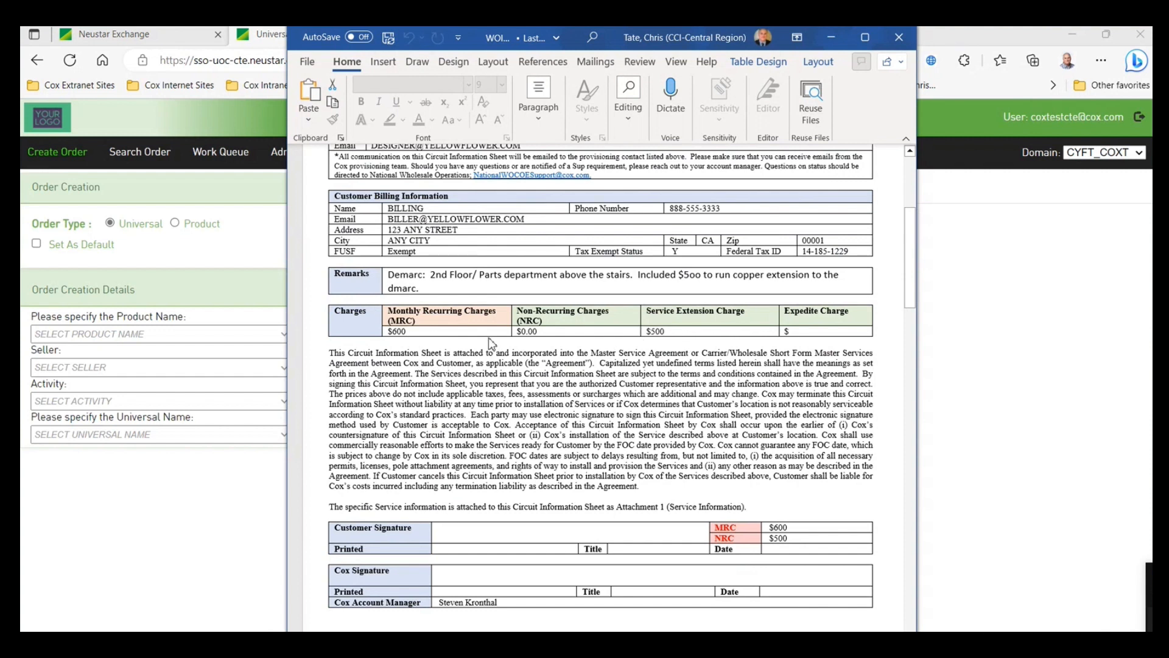
scroll(723, 401, "down", 5)
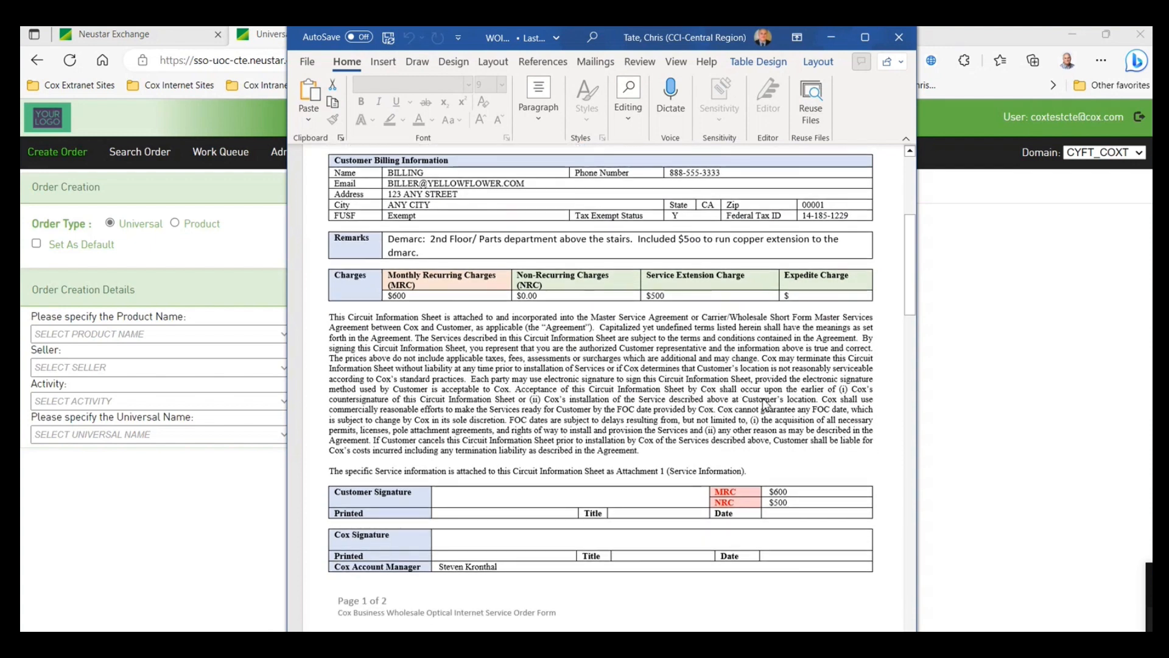
scroll(764, 407, "down", 15)
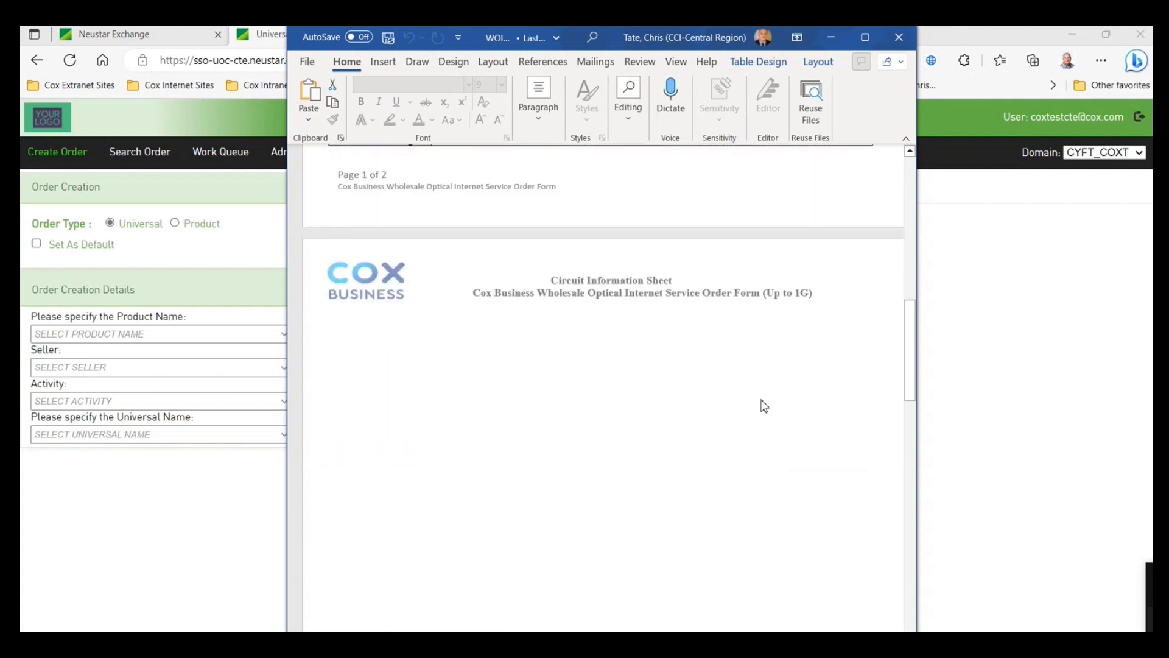
- Read through the Word circuit information sheet, then move its window down-right off the order page
scroll(764, 406, "down", 4)
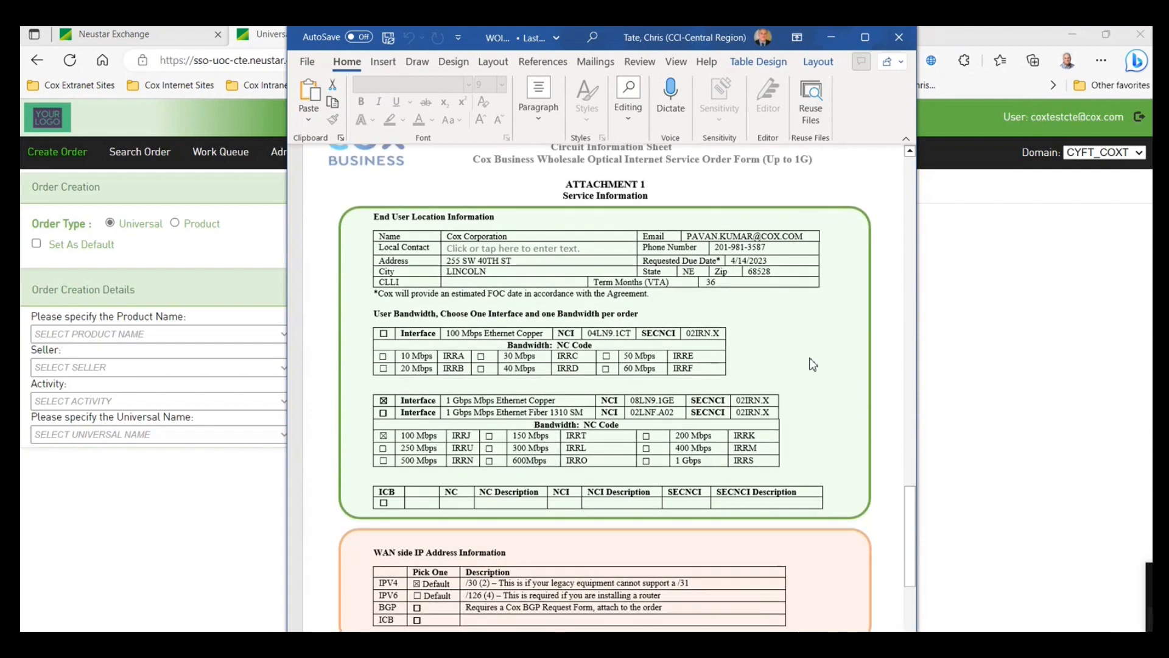
scroll(793, 343, "down", 1)
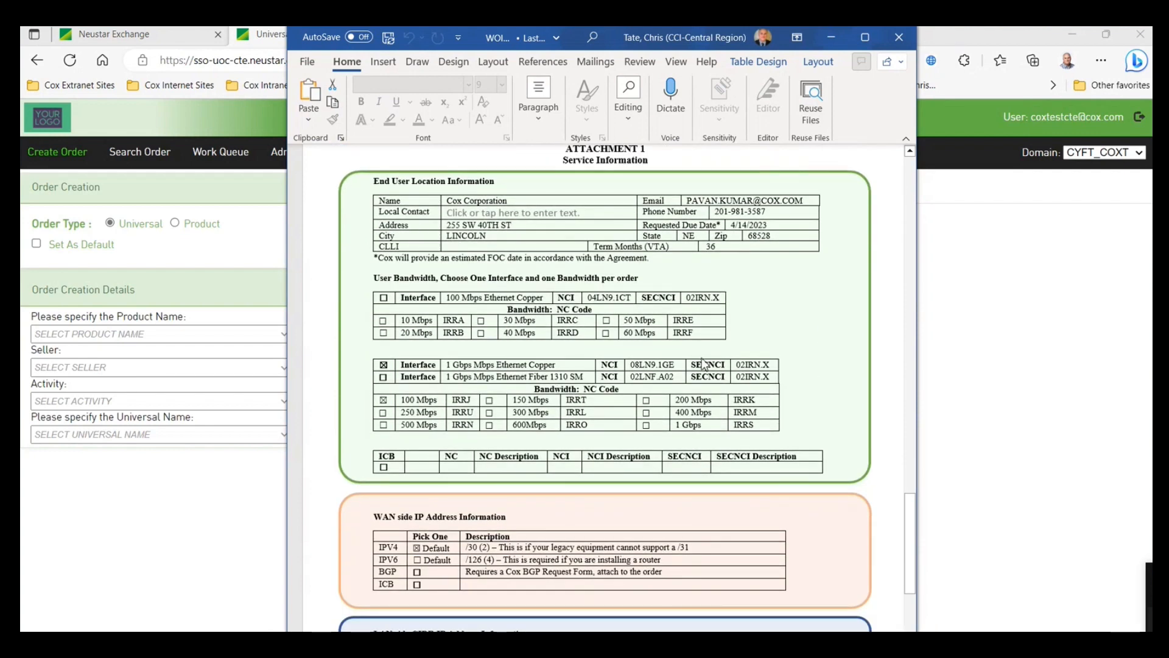
scroll(368, 344, "down", 1)
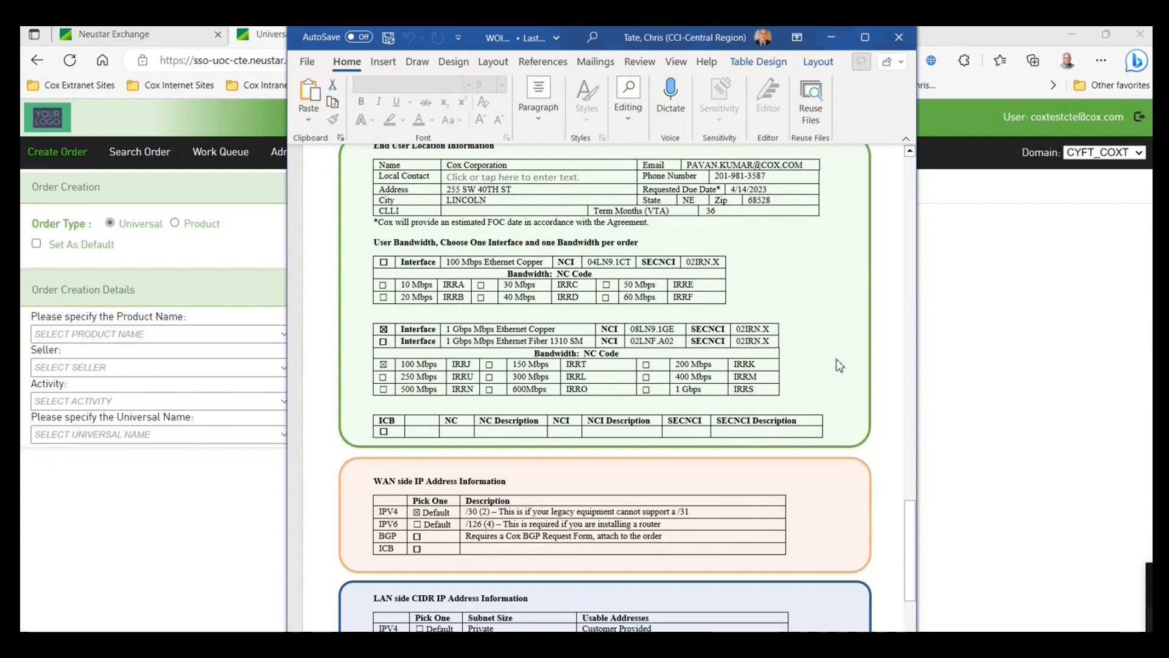
scroll(854, 369, "down", 1)
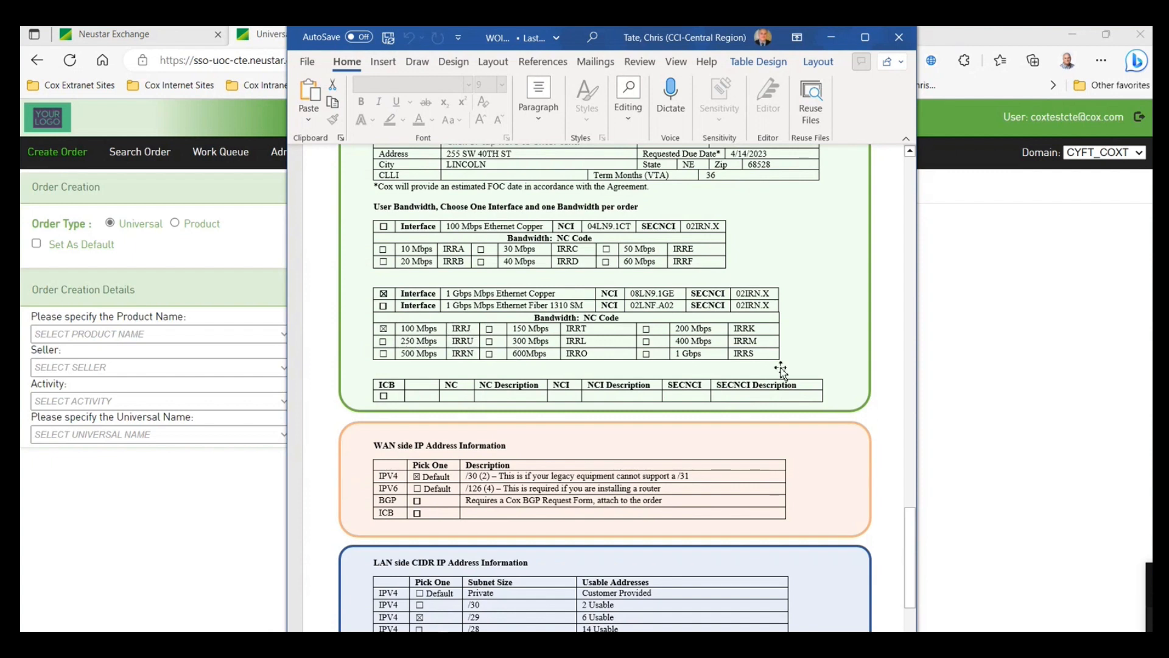
scroll(815, 355, "down", 3)
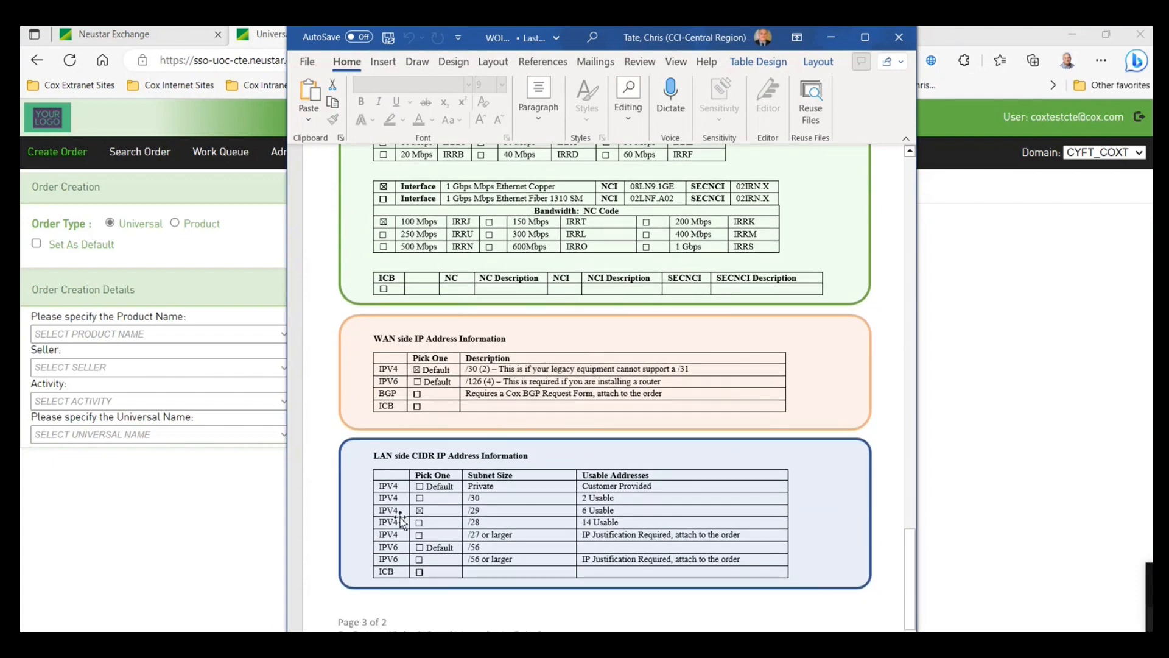
scroll(697, 487, "up", 3)
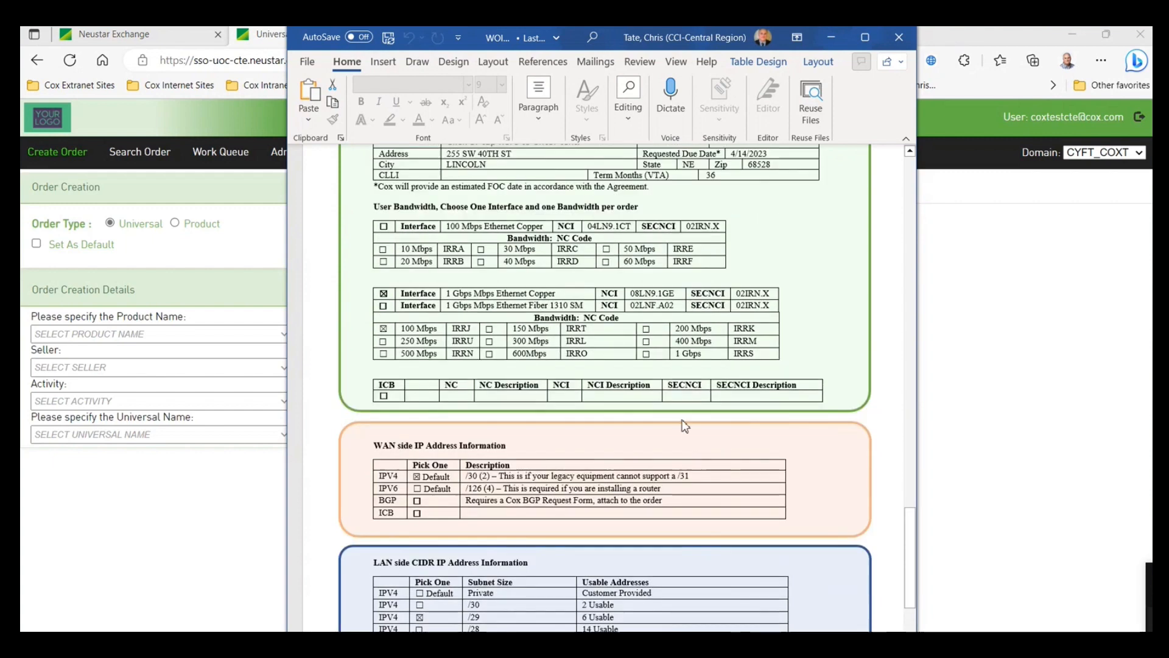
scroll(684, 426, "up", 3)
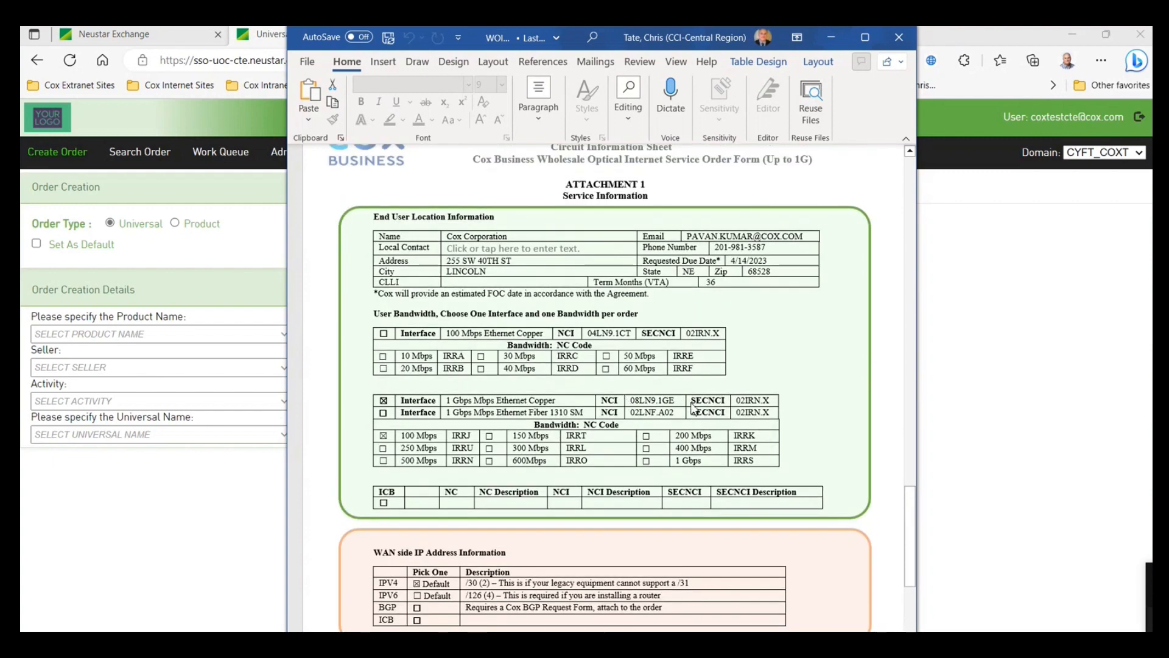
scroll(693, 408, "up", 1)
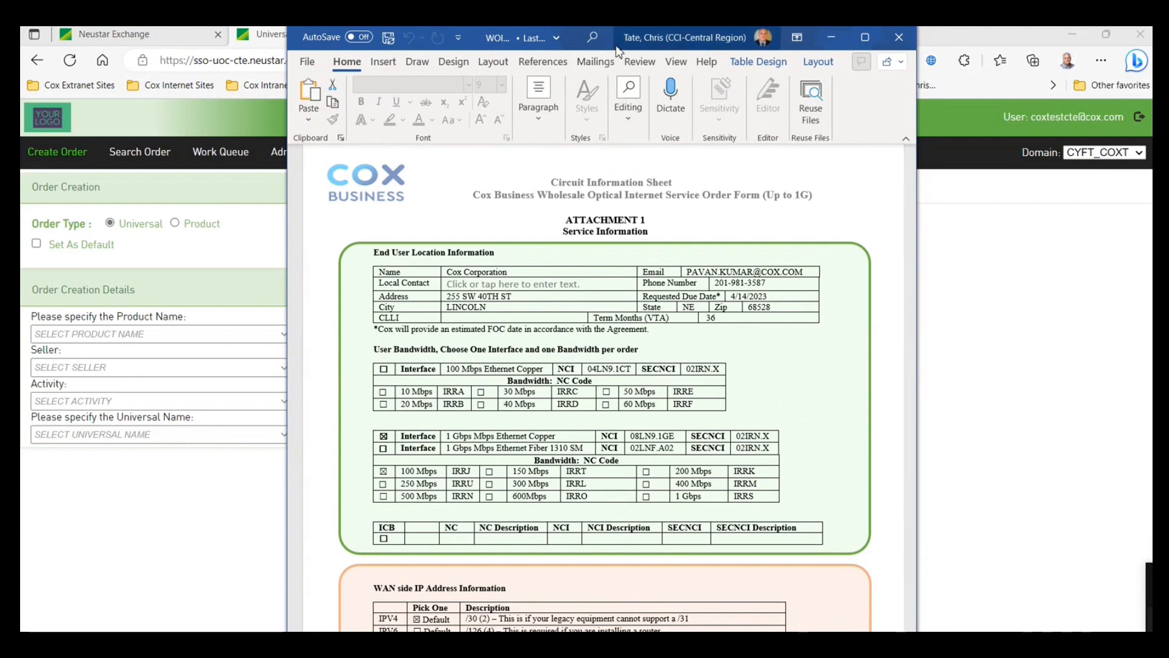
left_click_drag(620, 41, 1151, 237)
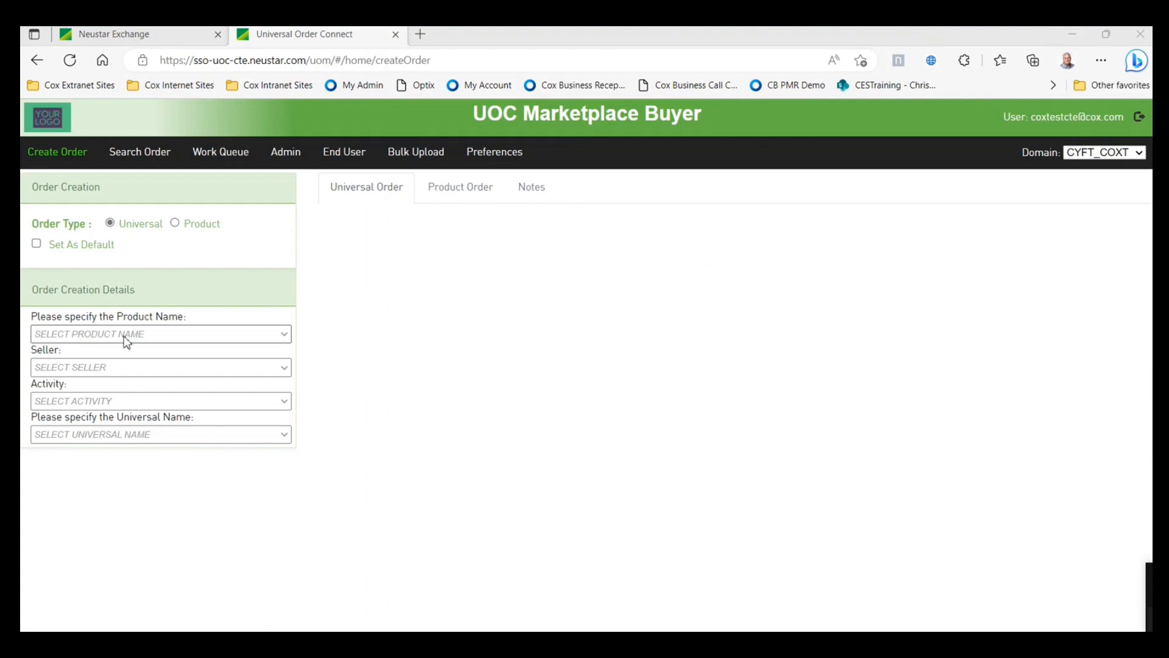
- Choose UOC DEDICATED INTERNET as the product and Install as the activity, then review the form
left_click(280, 335)
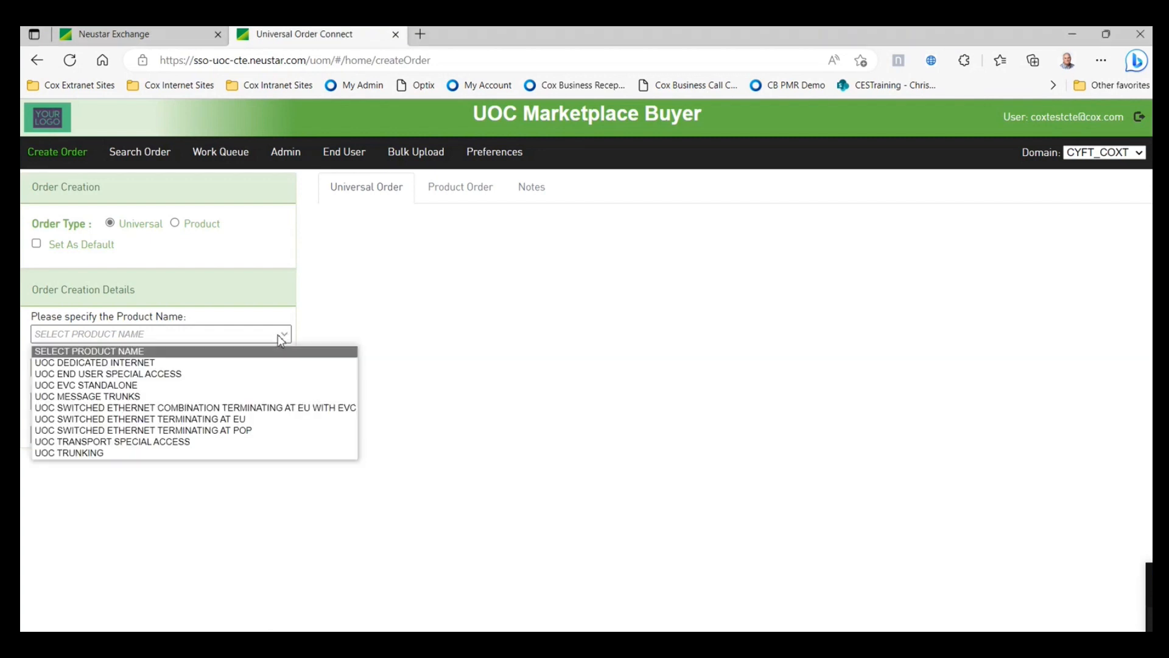
left_click(207, 364)
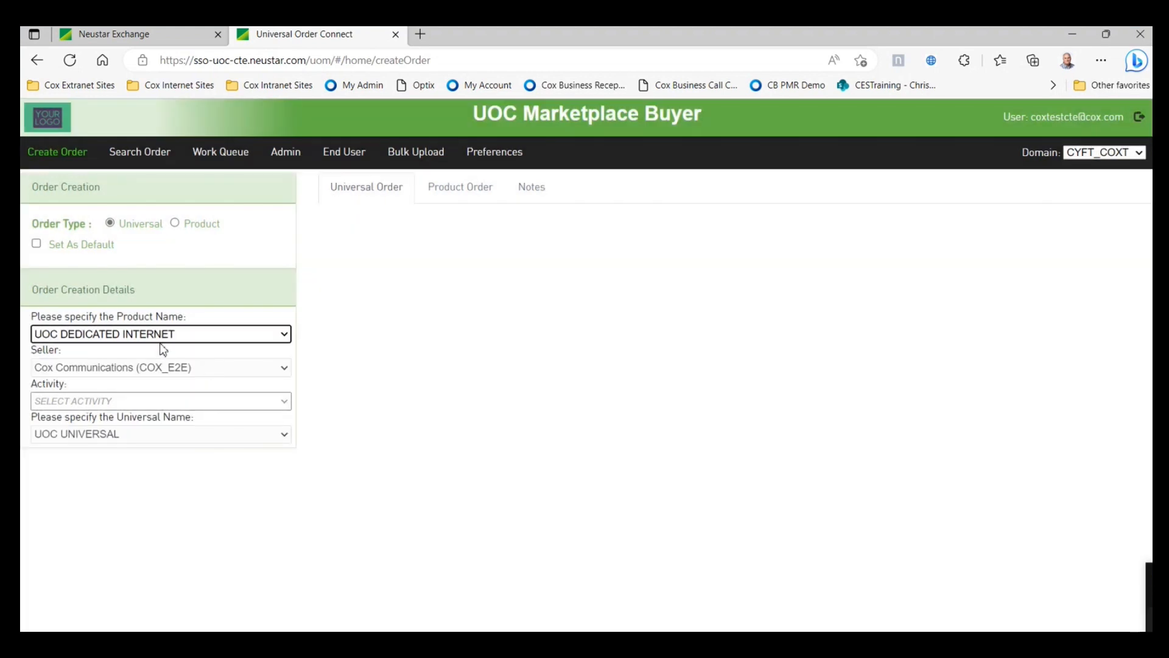
left_click(282, 401)
left_click(232, 432)
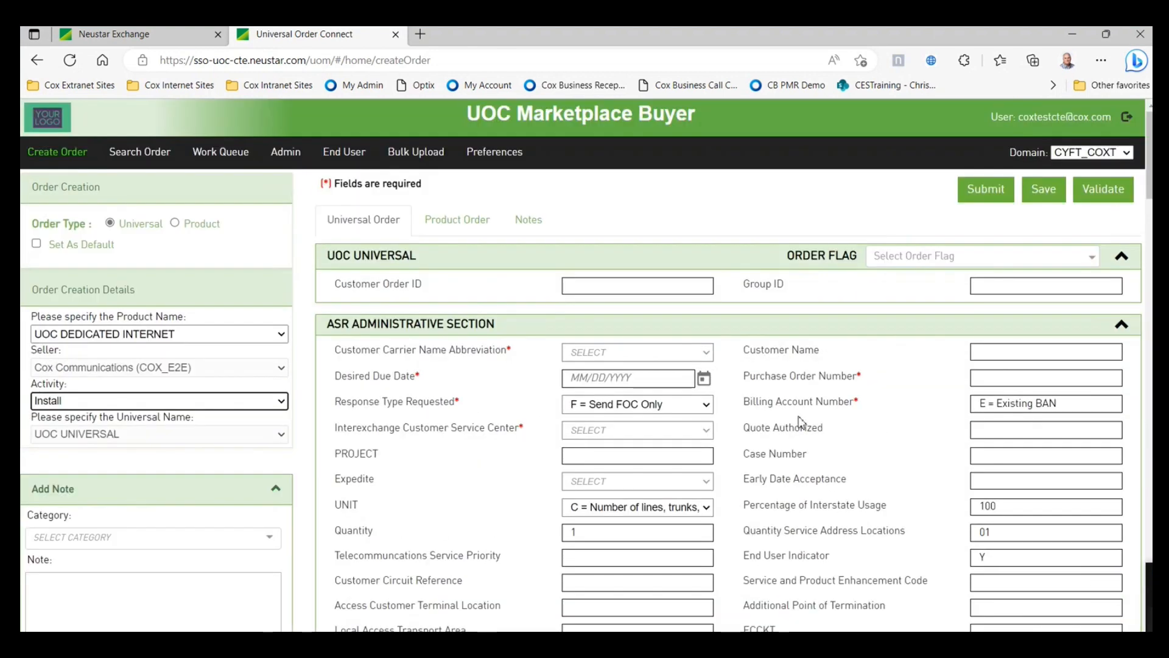
scroll(842, 436, "down", 1)
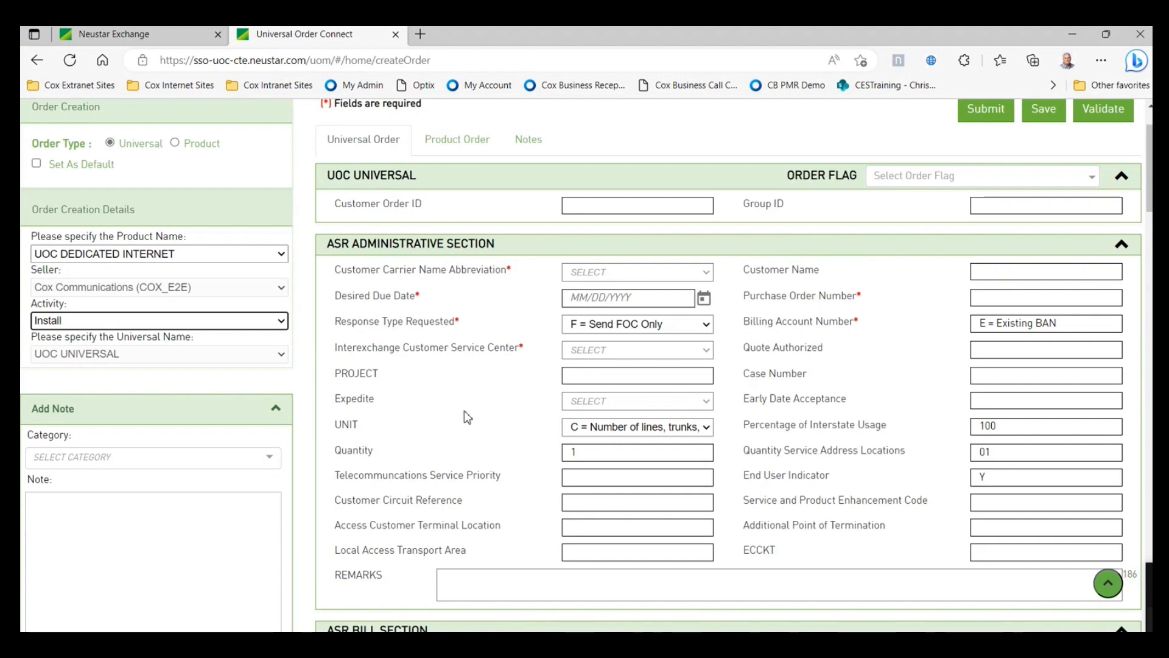
scroll(467, 417, "down", 2)
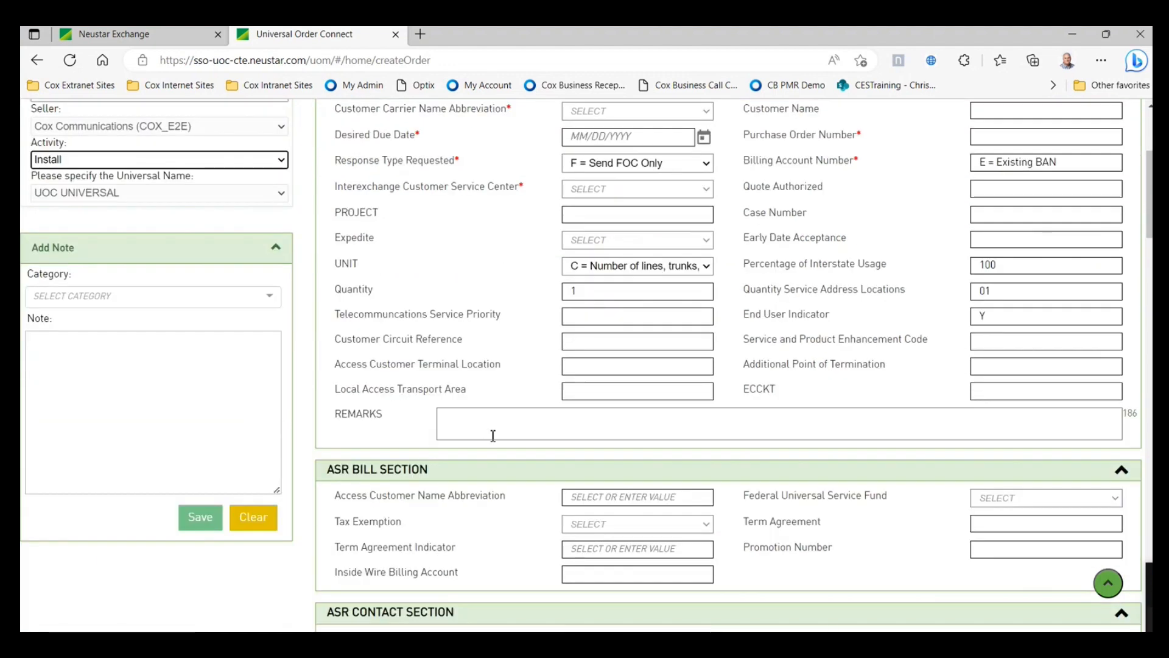
scroll(493, 436, "up", 2)
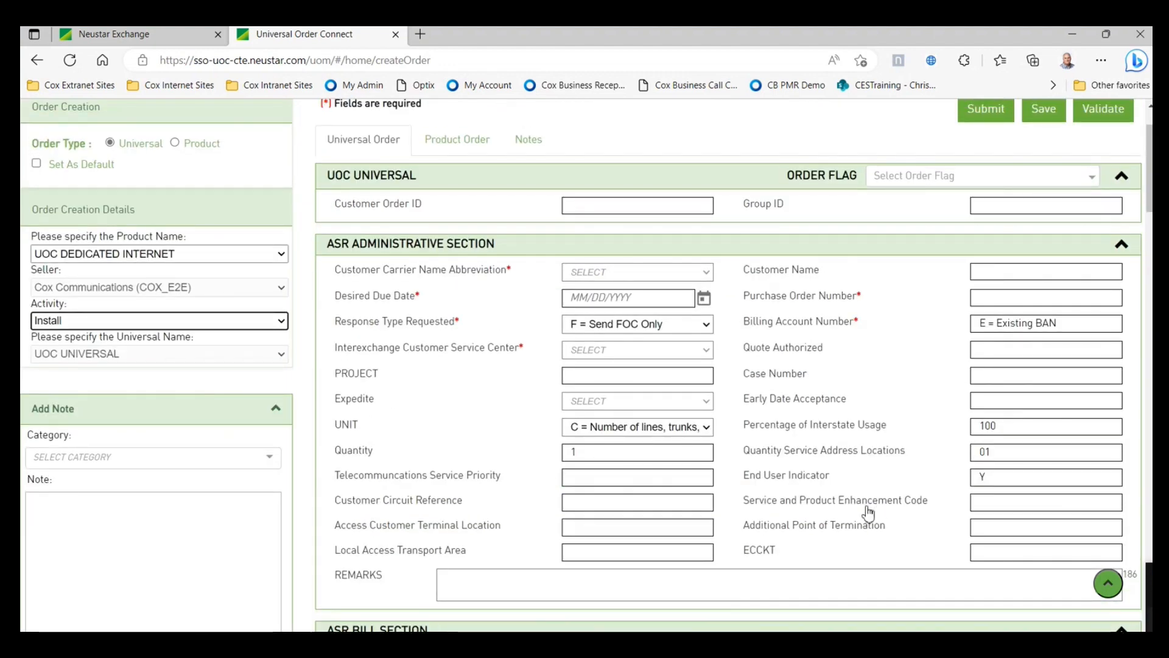
scroll(868, 511, "down", 2)
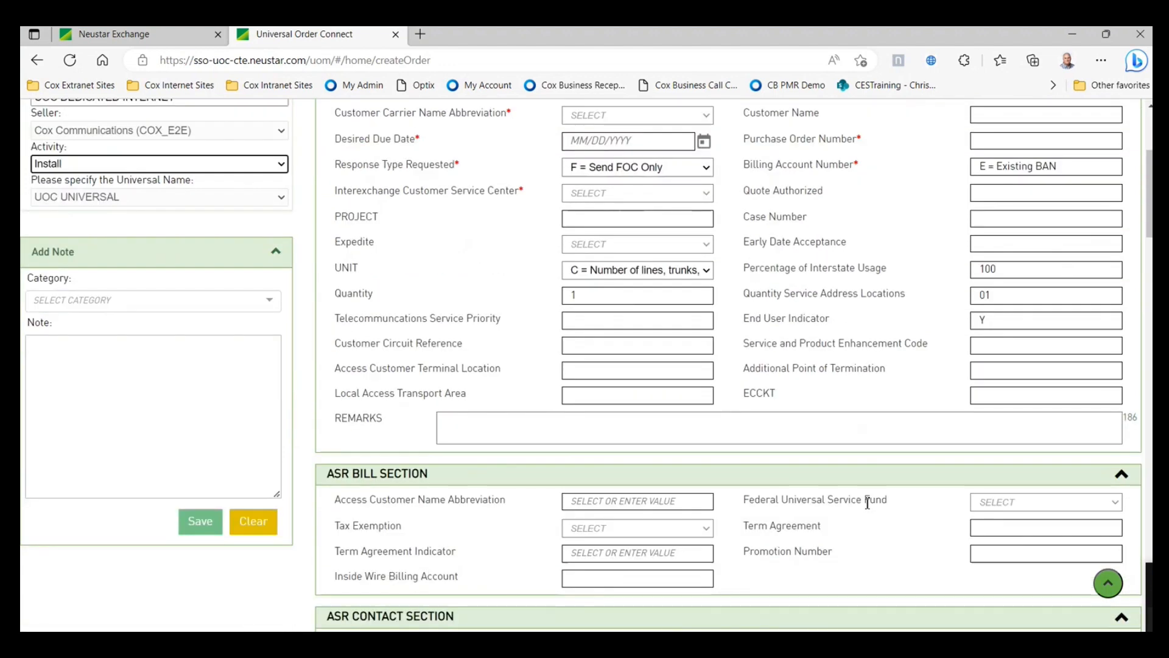
scroll(868, 503, "down", 2)
scroll(867, 503, "up", 4)
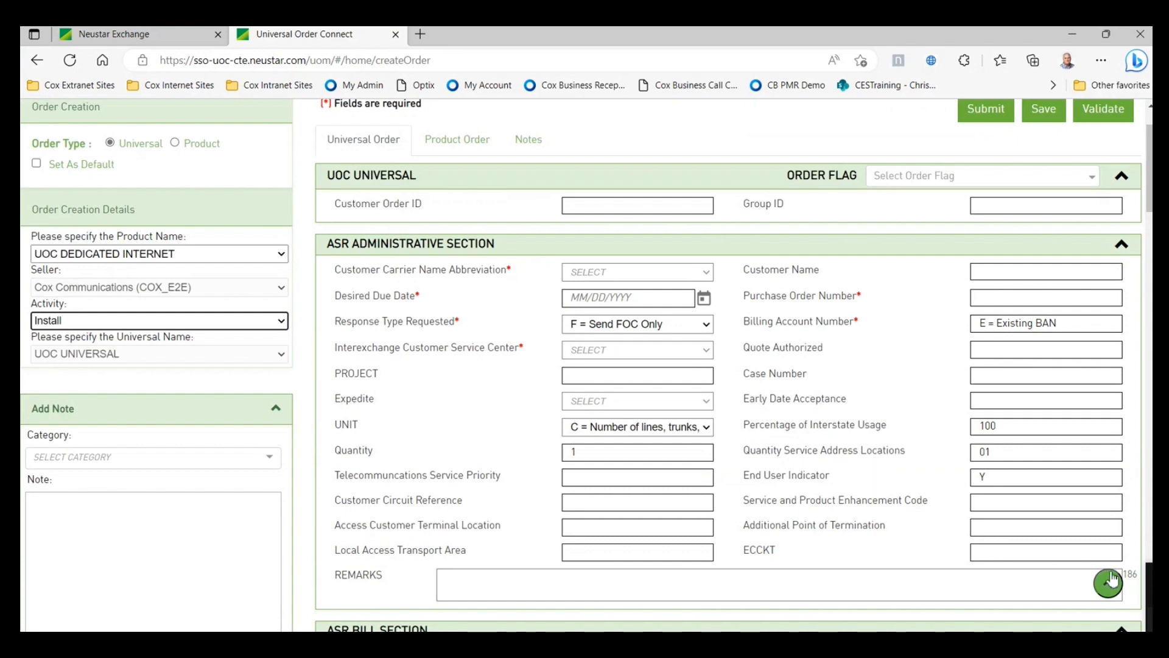
scroll(871, 433, "up", 1)
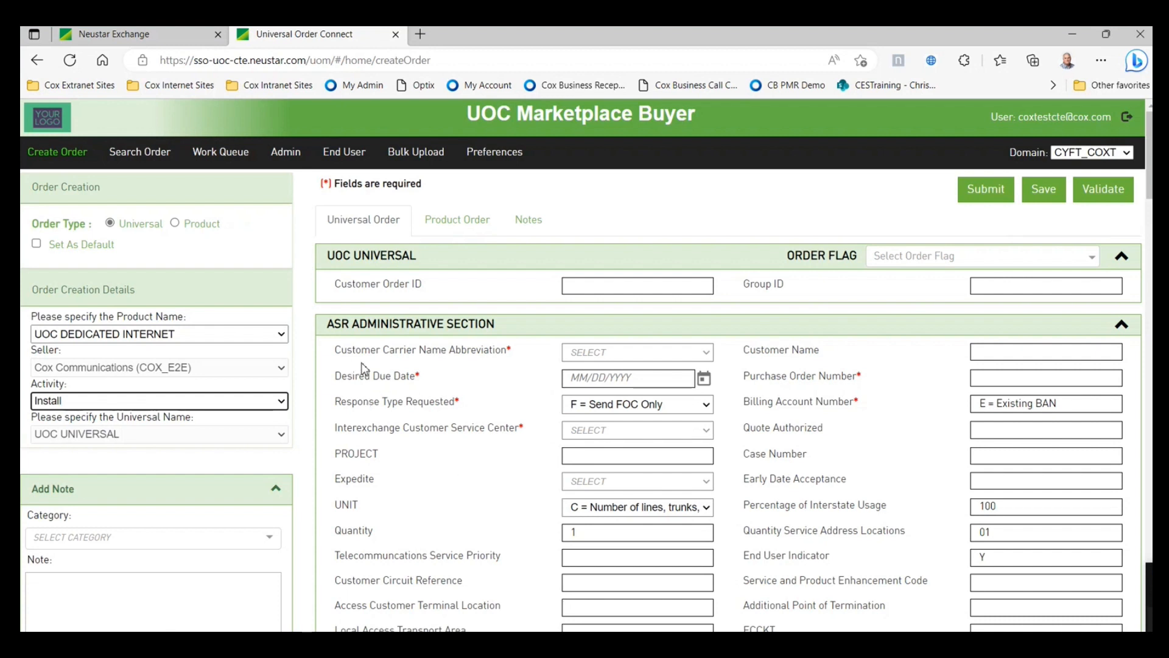
- Set carrier CYF and desired due date 4/14/2023, and enter the purchase order number
left_click(705, 353)
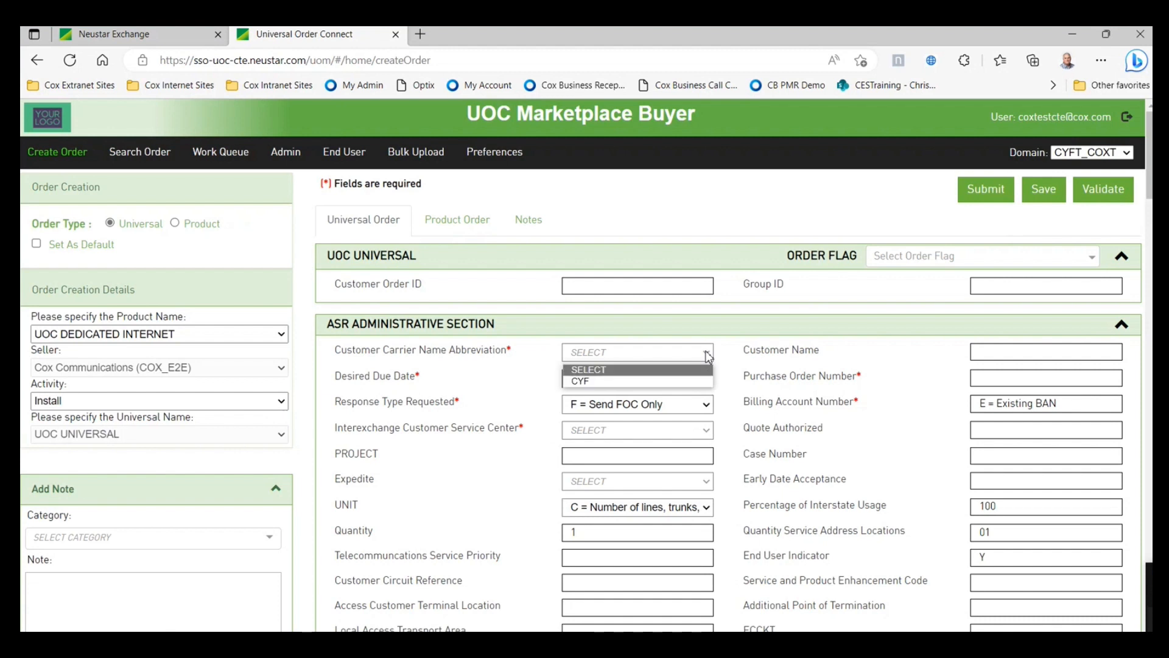
left_click(600, 383)
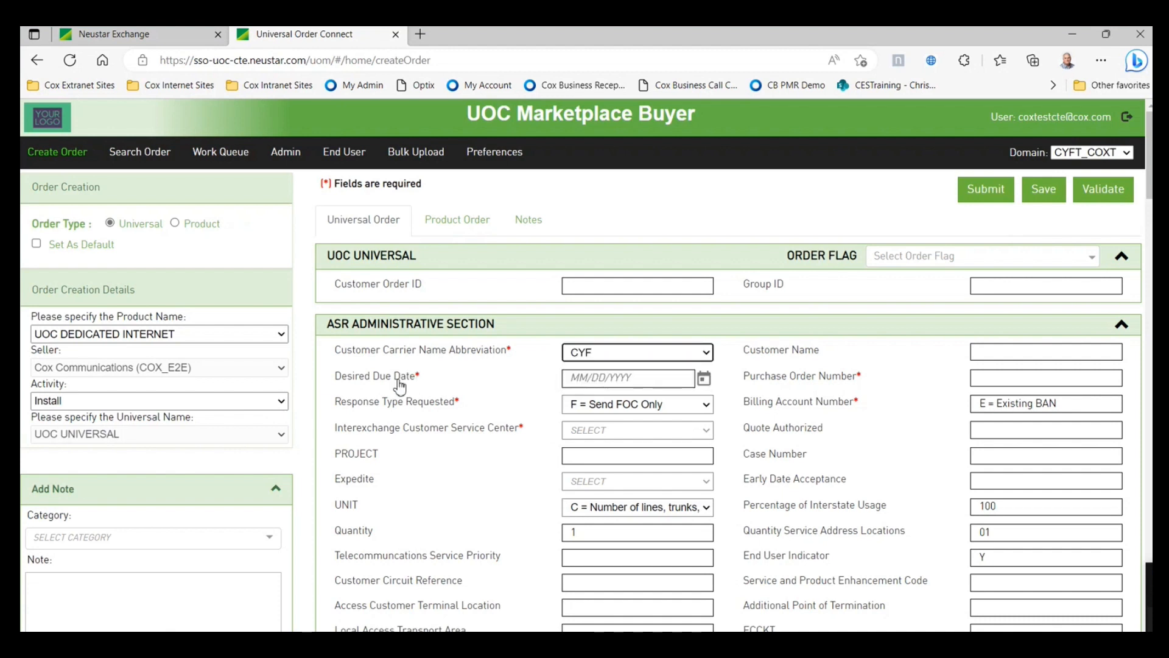
left_click(703, 379)
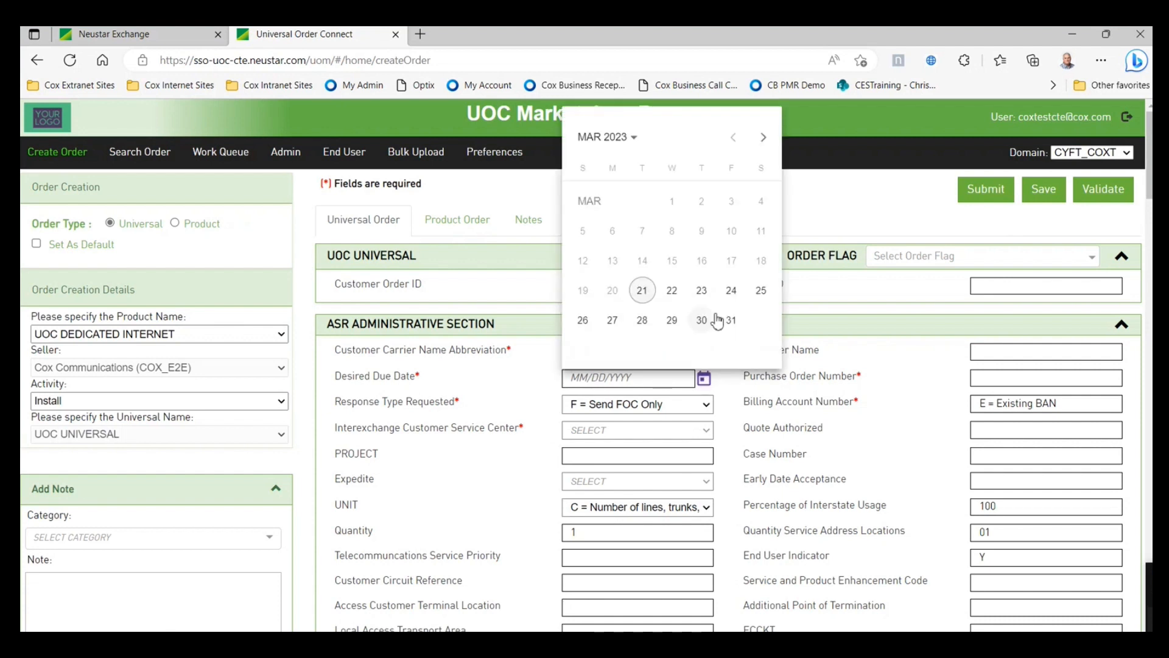
left_click(763, 138)
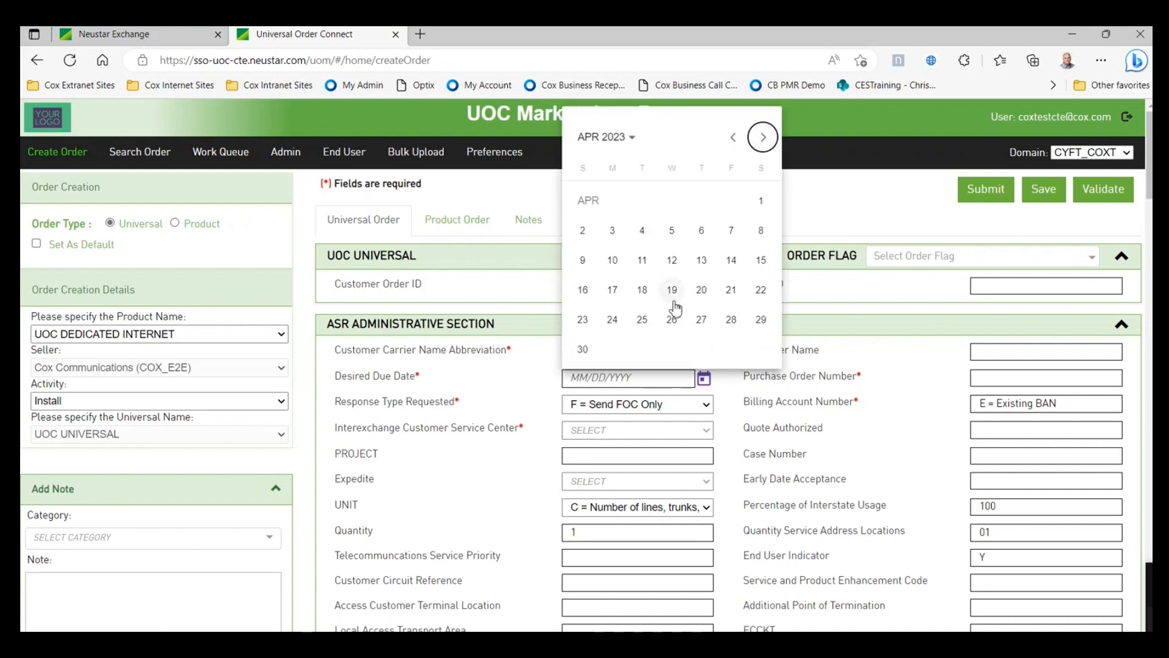
left_click(731, 260)
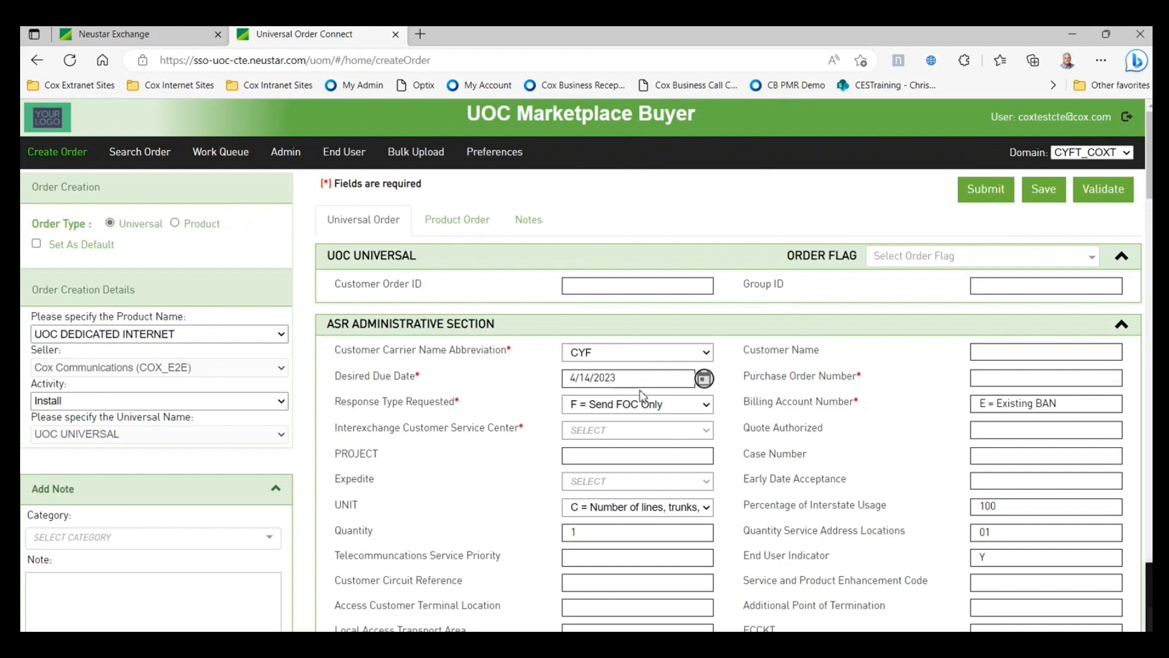
left_click(1021, 378)
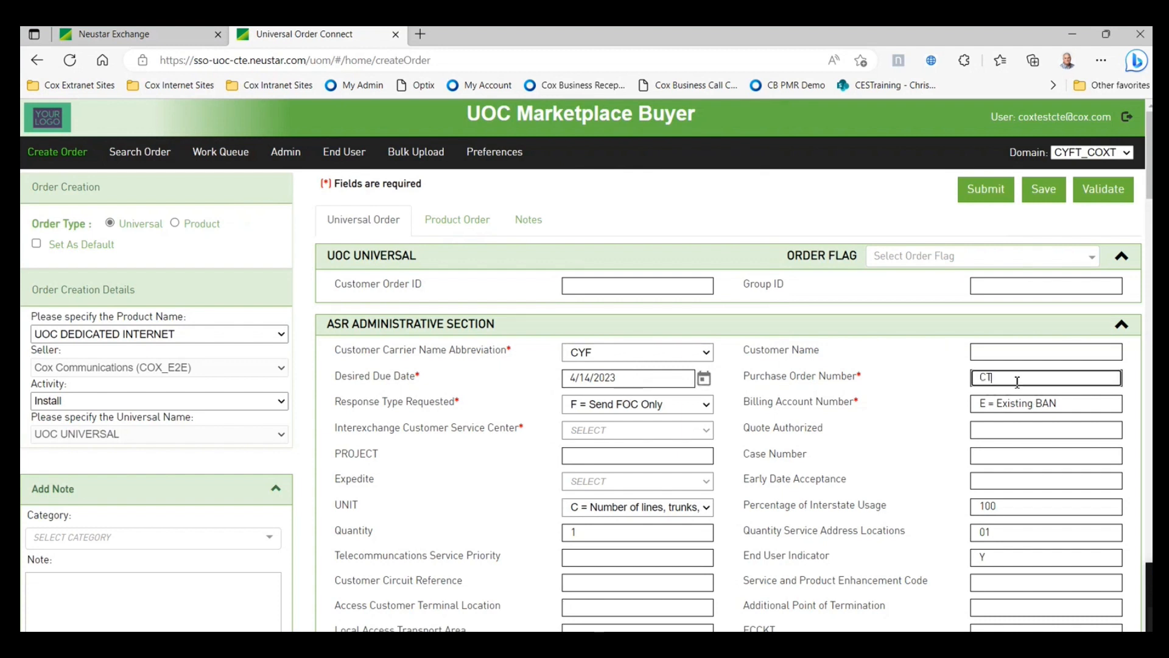
type("CTTEST23456")
- Set the response type to S = Send FOC and DLR and the ICSC to CC30
left_click(706, 405)
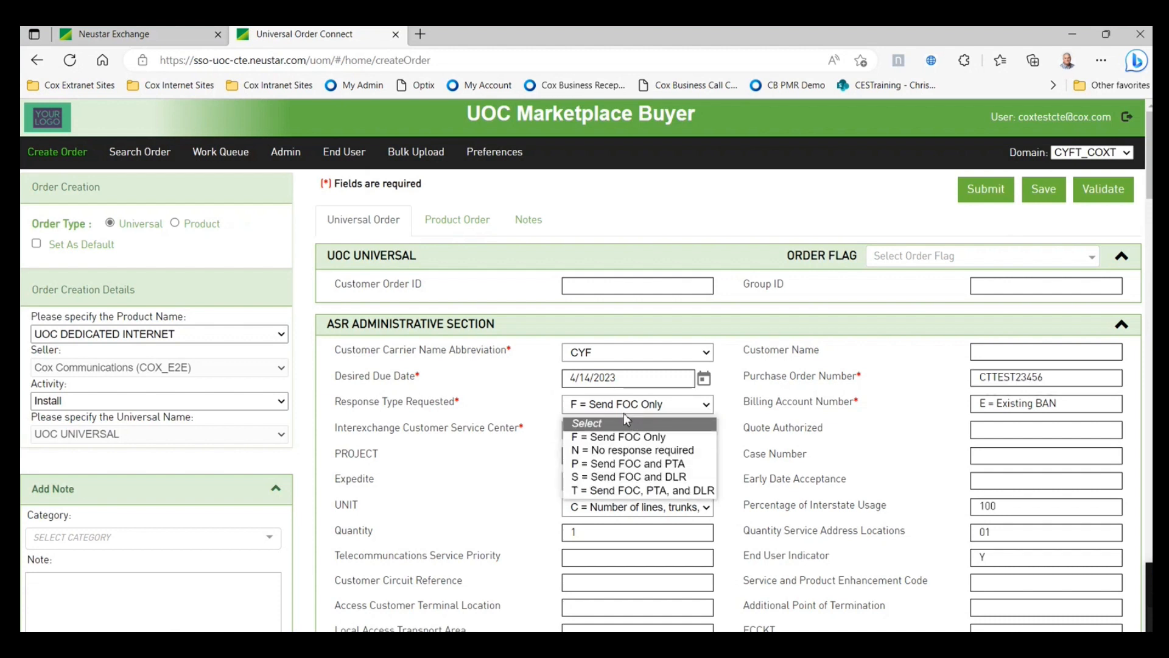
left_click(702, 483)
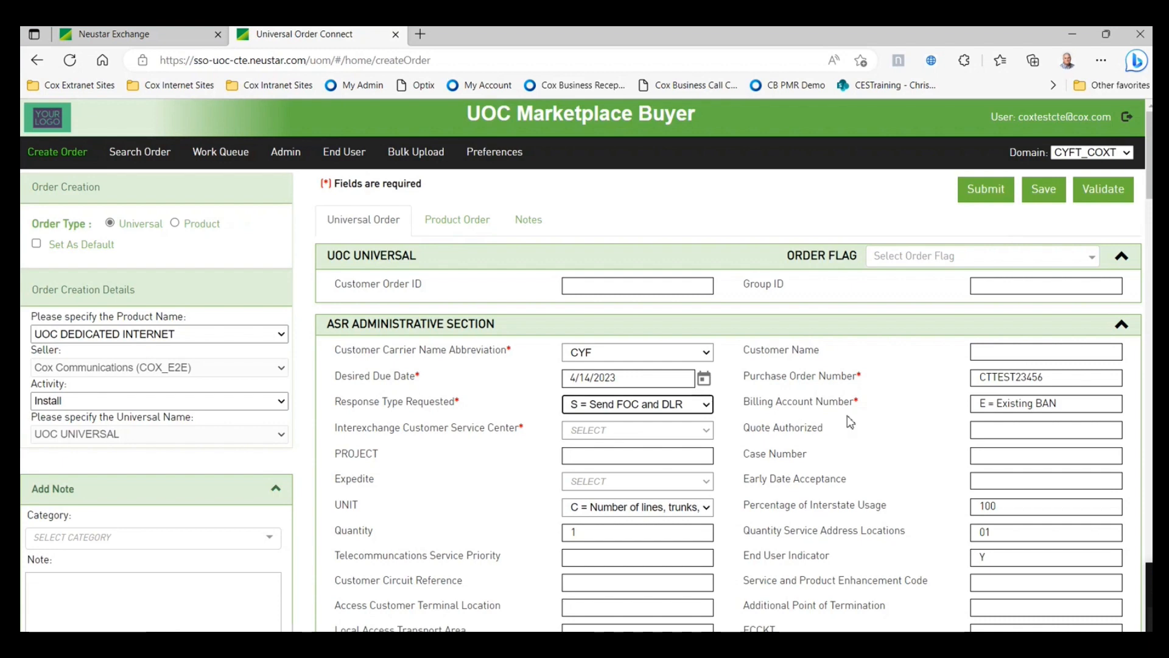
scroll(828, 472, "down", 1)
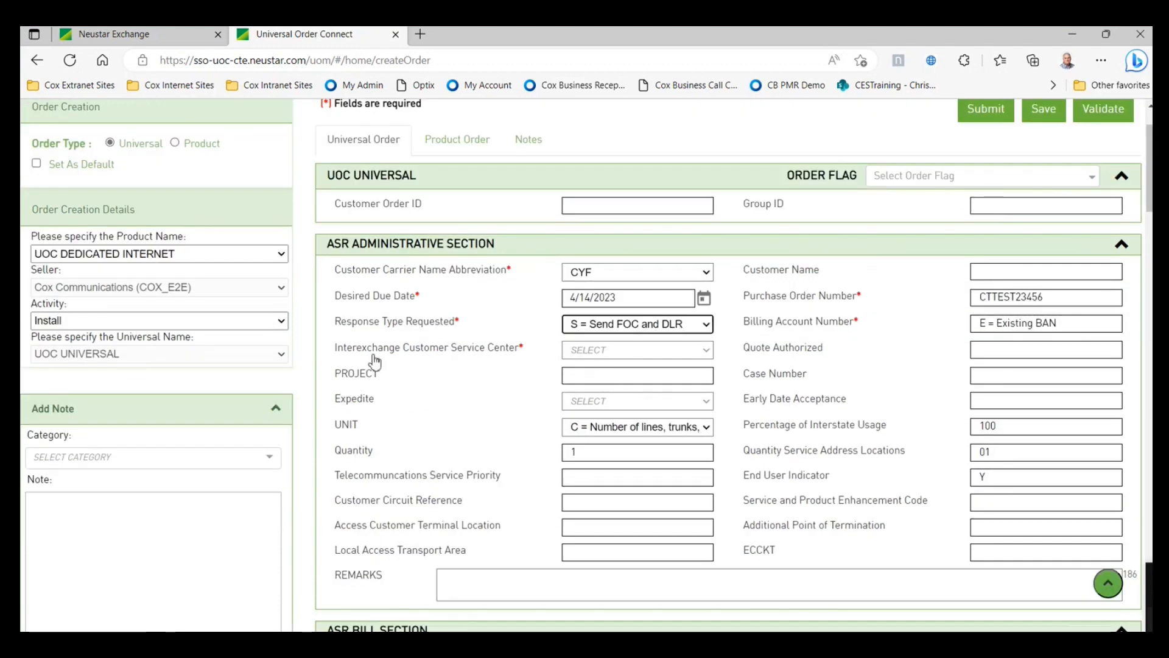
left_click(631, 351)
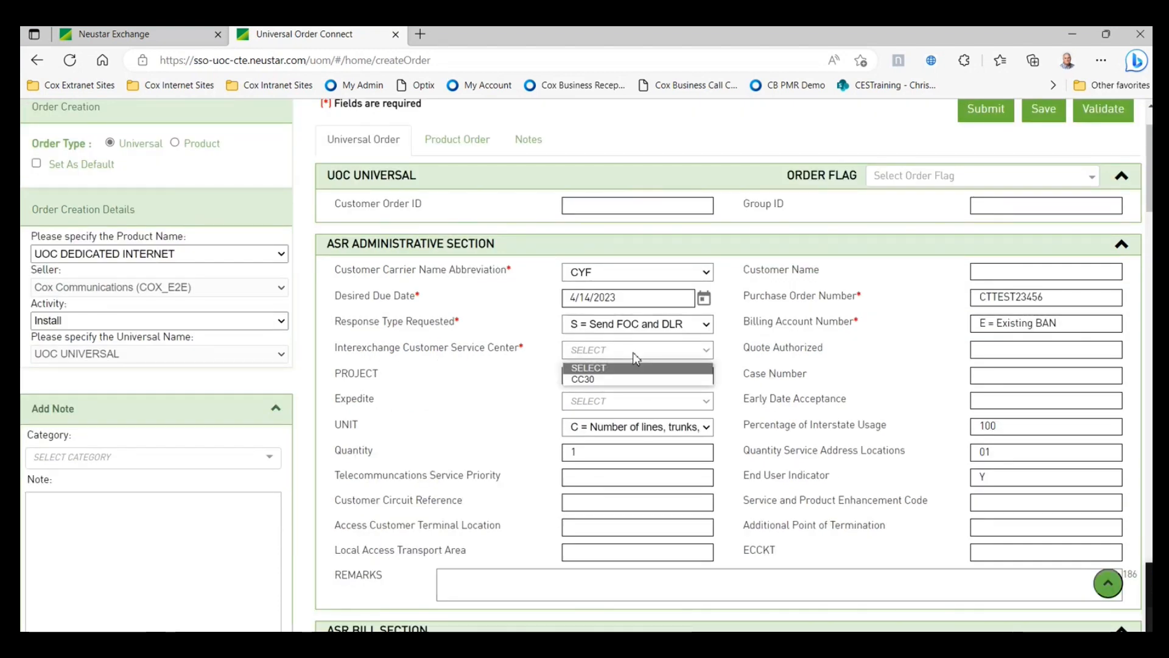
left_click(613, 383)
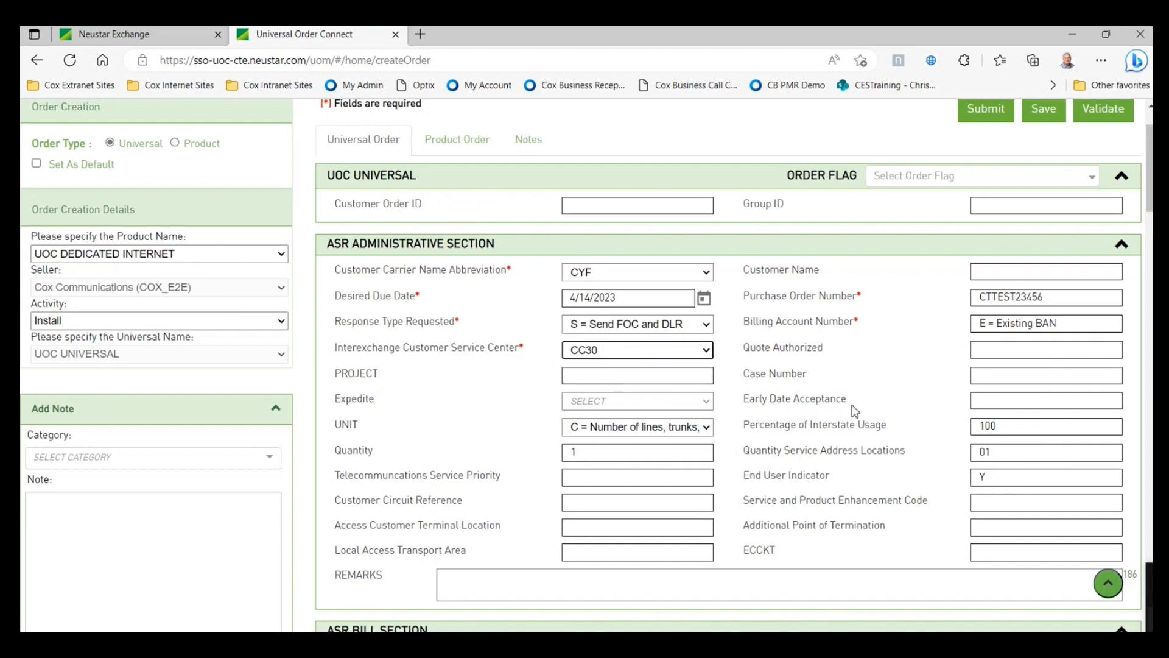
scroll(865, 417, "down", 1)
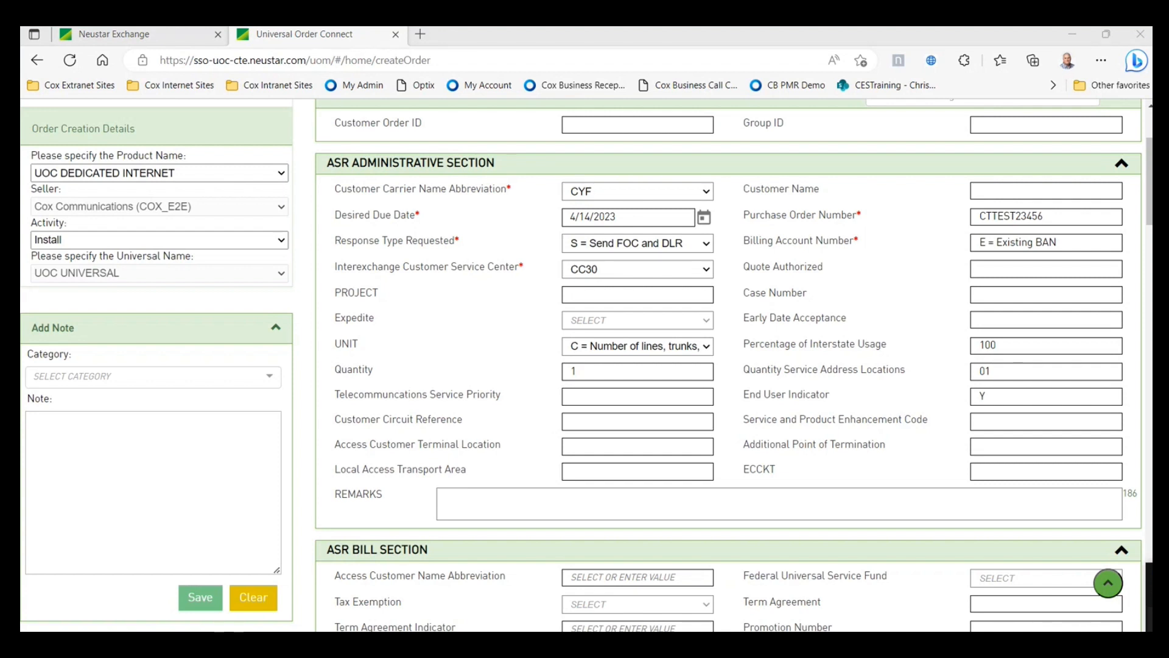
left_click(462, 498)
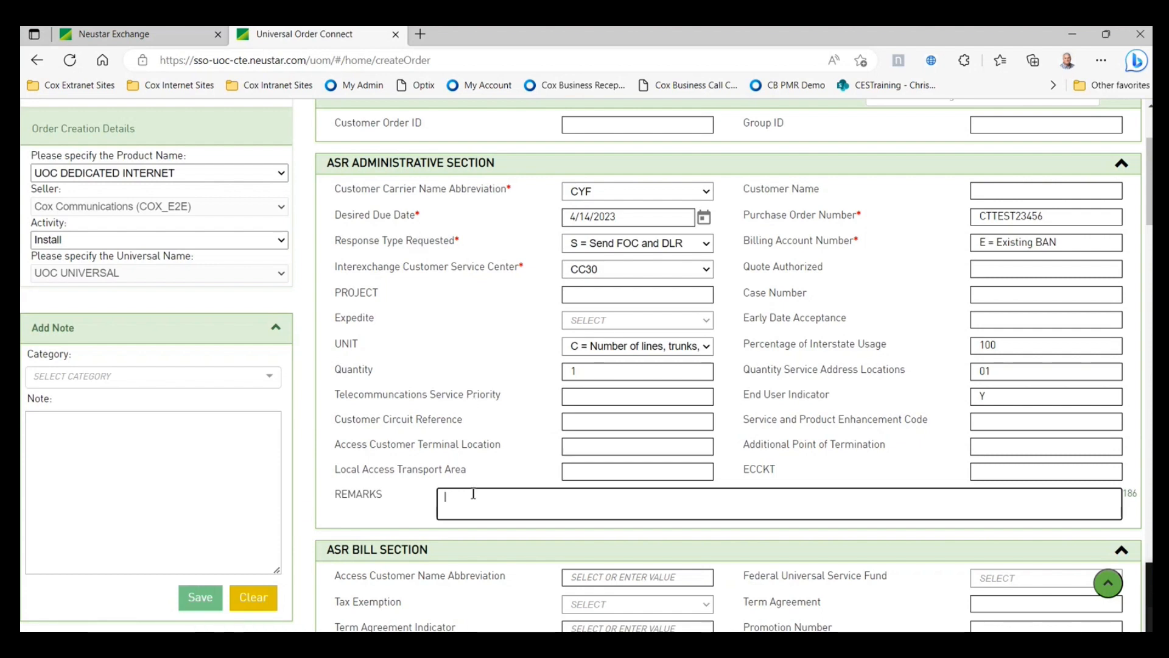
- Paste the MRC 600 / NRC 500 demarc and $500 copper extension note into REMARKS
right_click(472, 498)
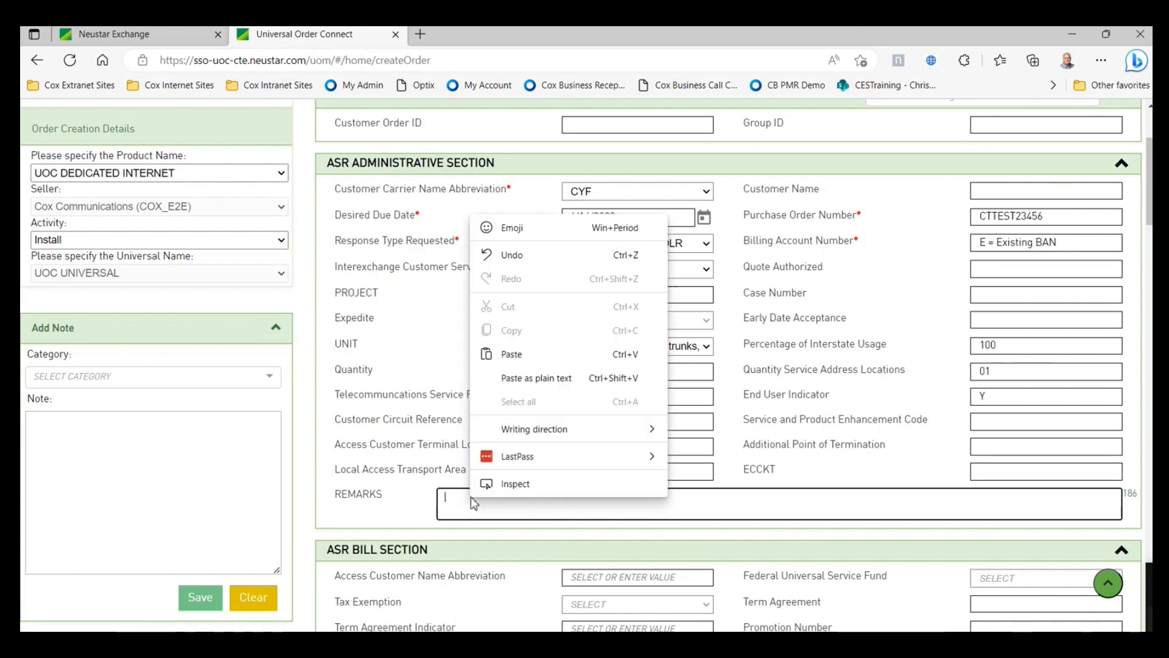
left_click(514, 357)
scroll(700, 472, "down", 1)
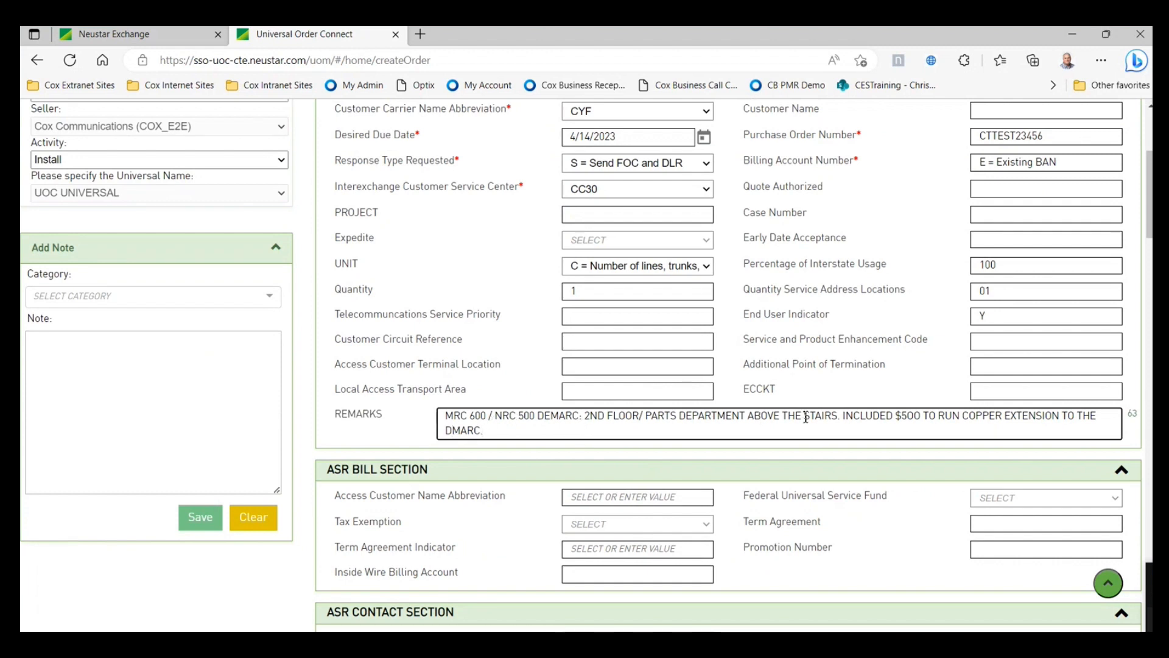
scroll(628, 369, "up", 1)
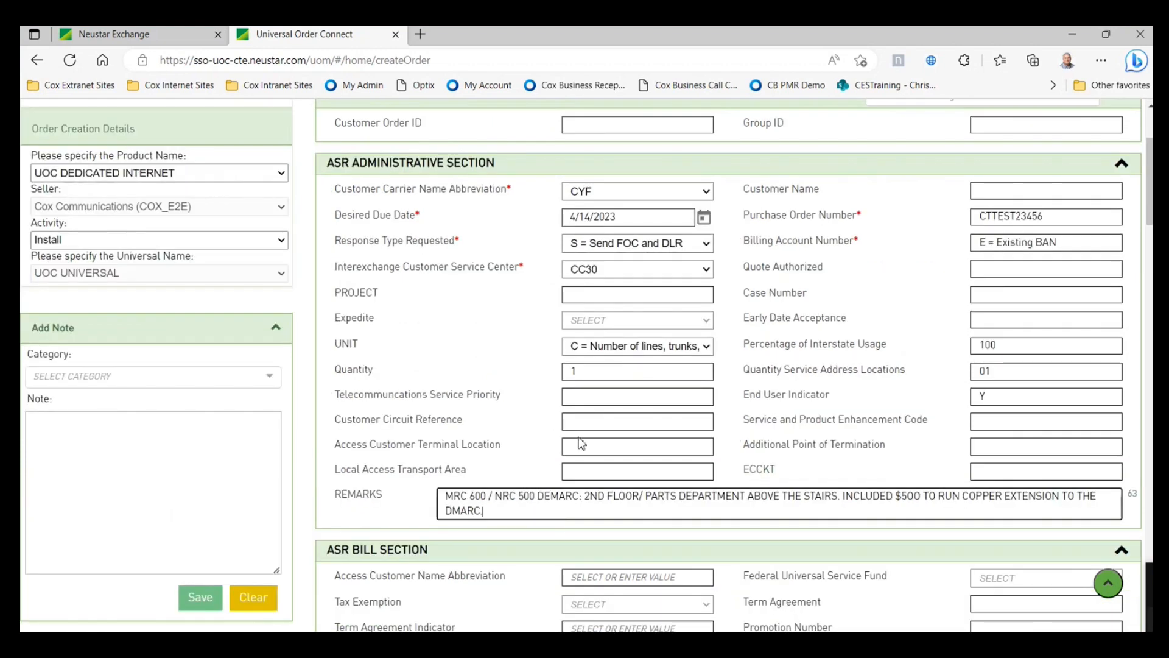
scroll(567, 436, "down", 1)
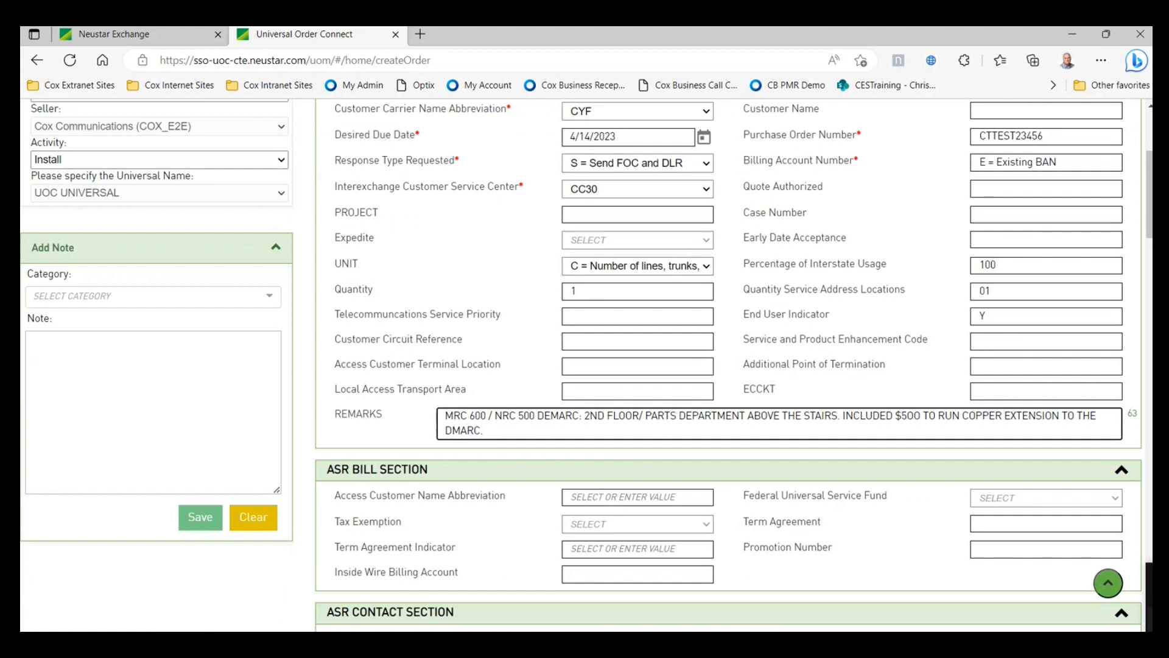
scroll(493, 340, "up", 1)
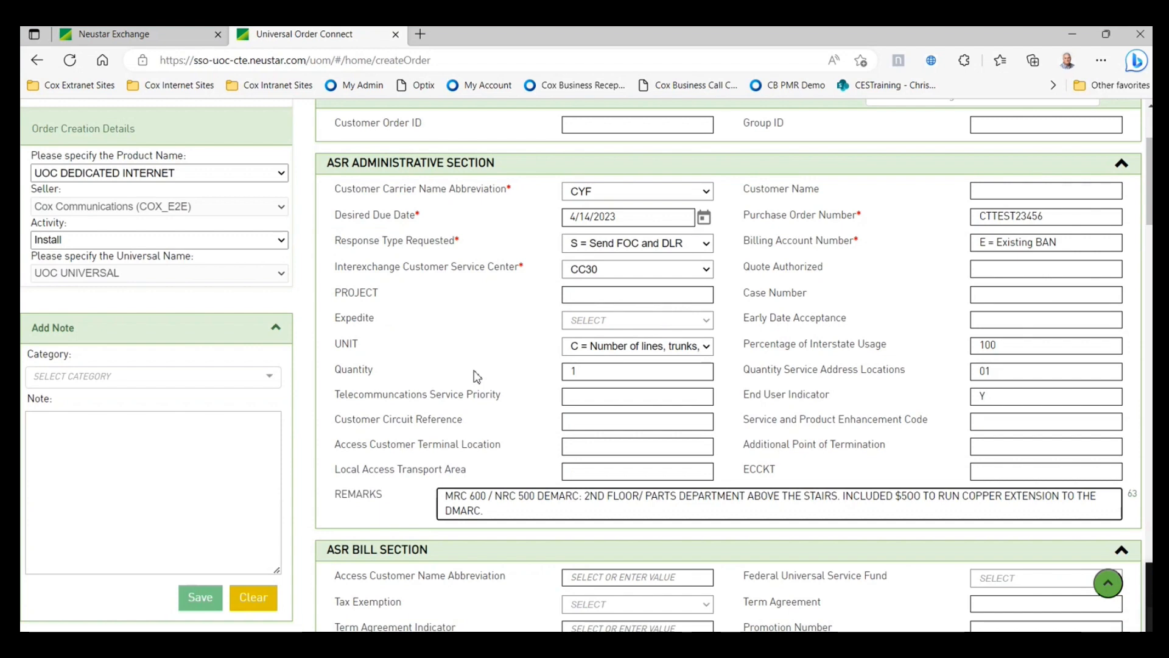
scroll(477, 375, "down", 2)
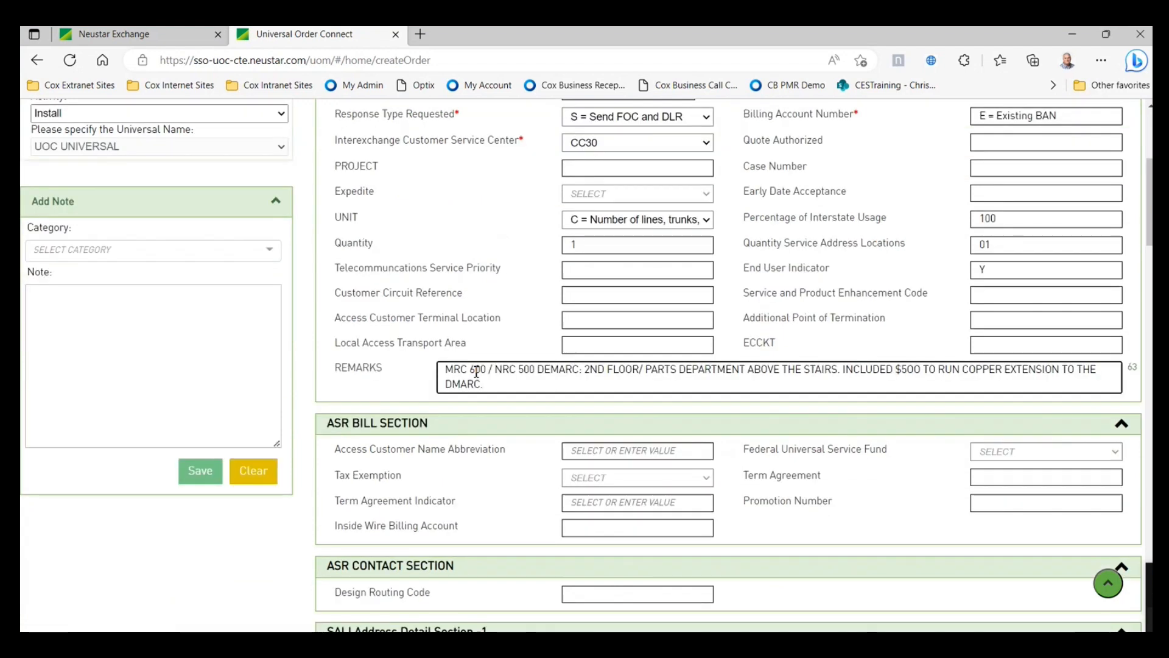
scroll(476, 370, "down", 2)
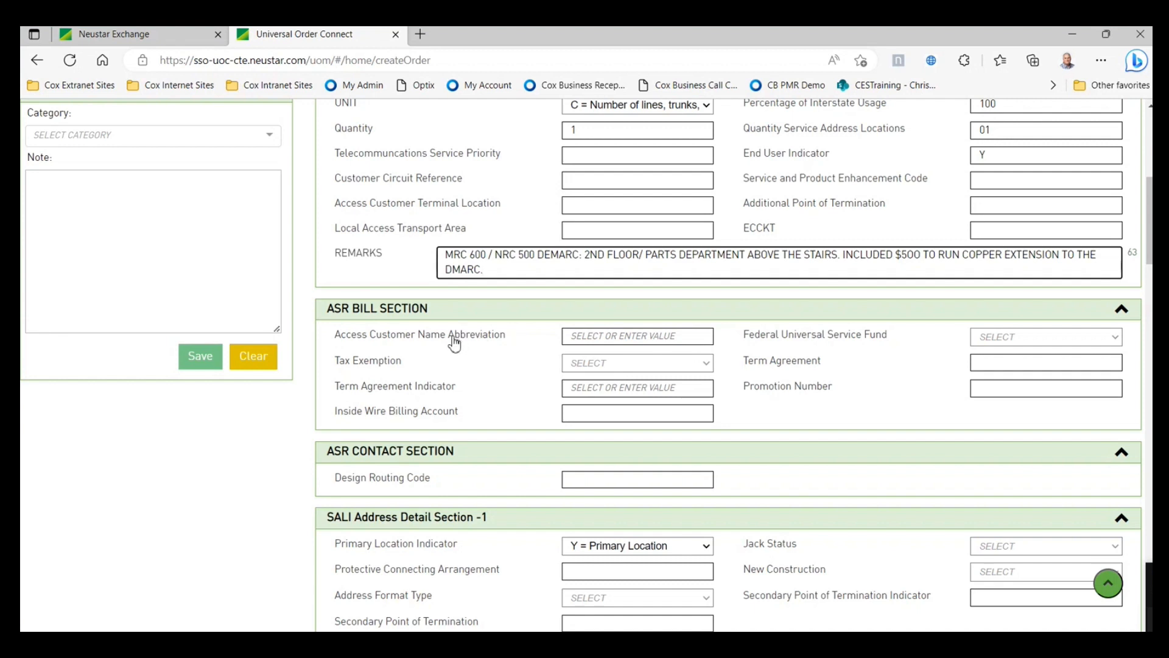
- Set ACNA to CYF, Federal Universal Service Fund to E = Exempt, and Tax Exemption to F = Federal
left_click(453, 343)
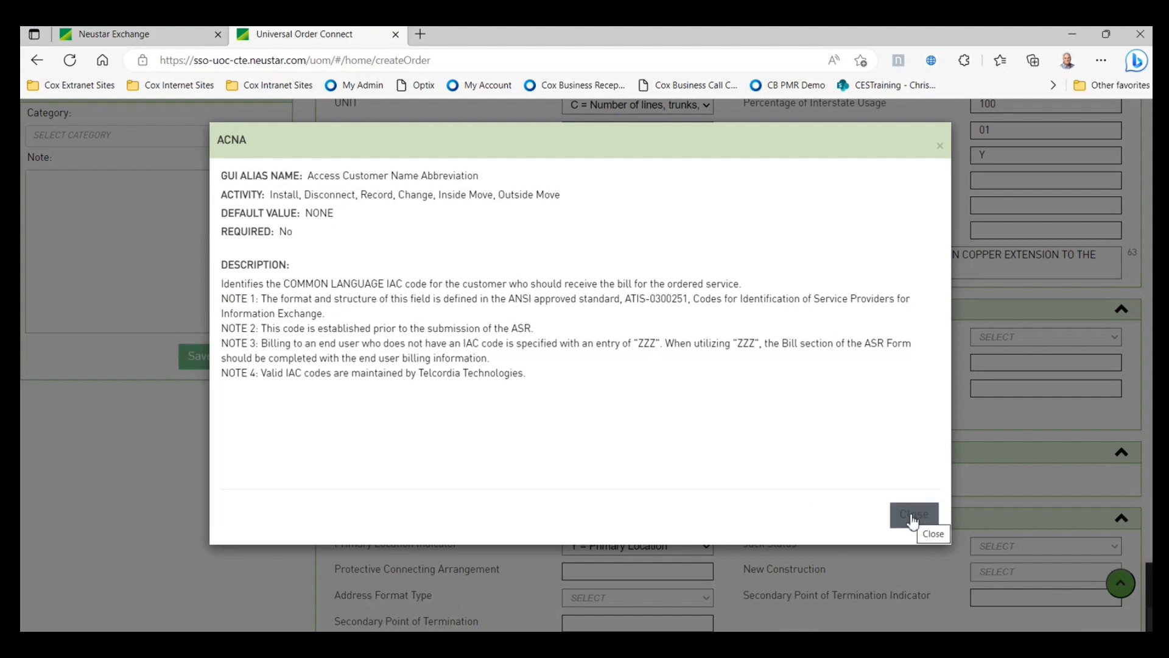
left_click(911, 521)
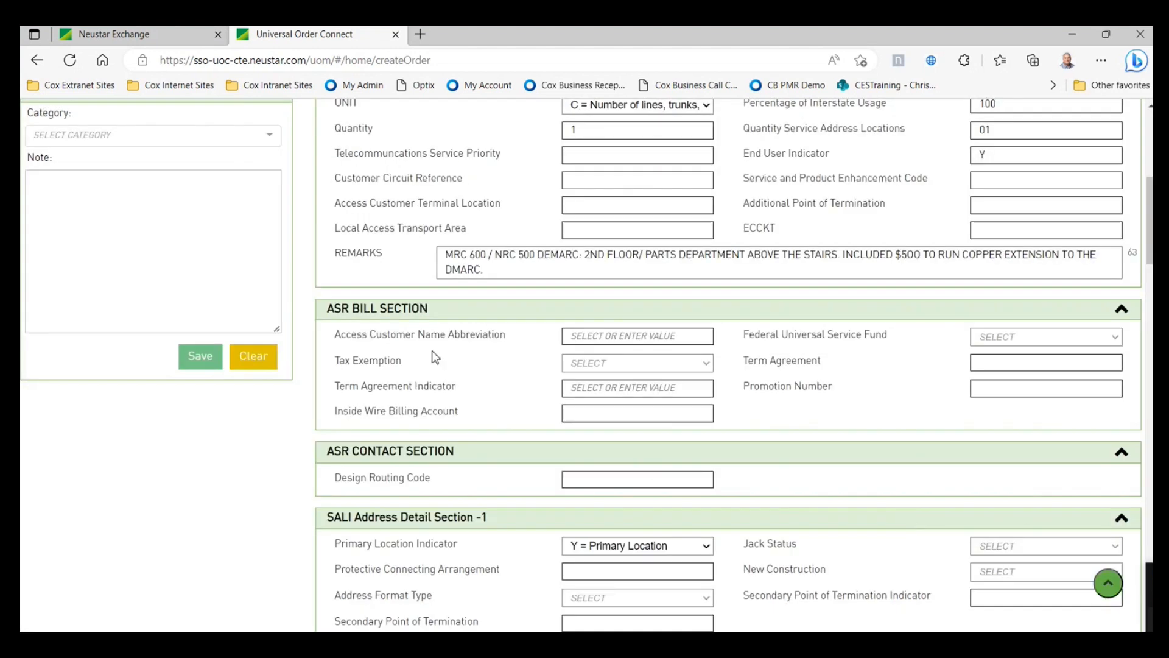
left_click(673, 338)
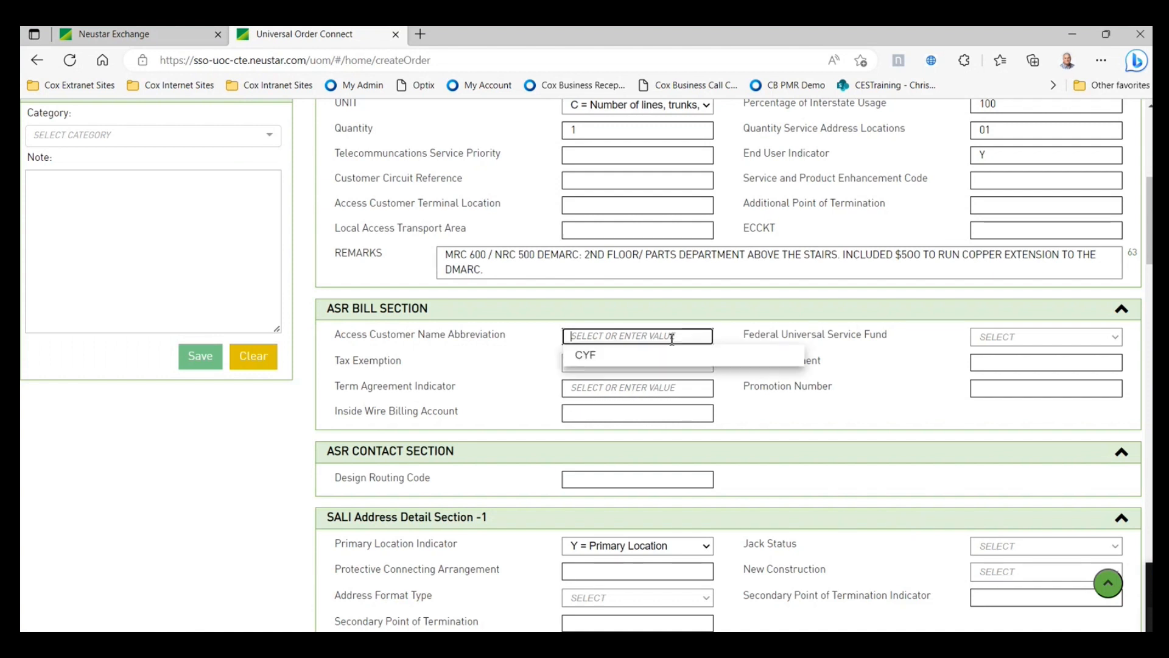
left_click(632, 359)
left_click(1010, 338)
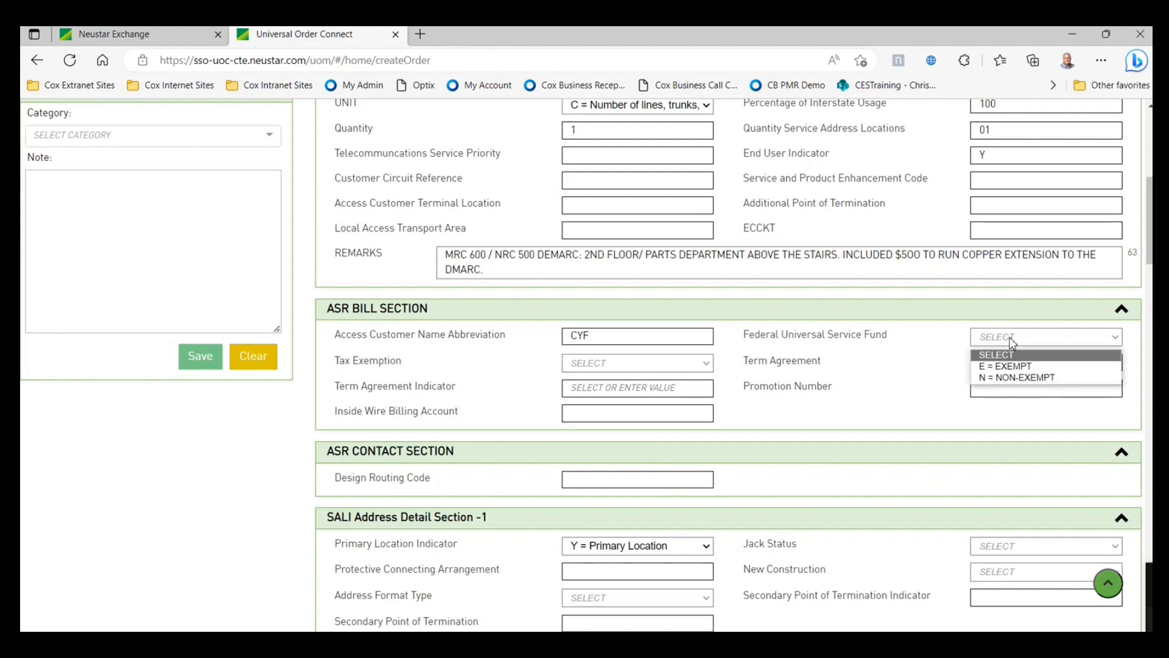
left_click(1023, 369)
left_click(705, 363)
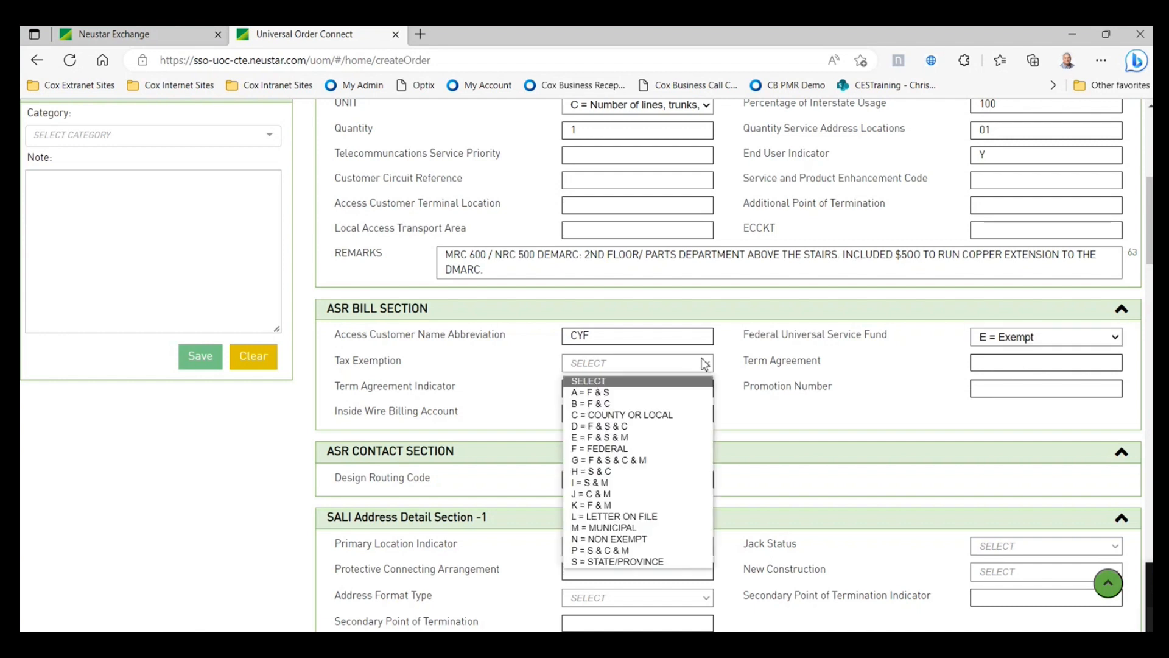
left_click(607, 450)
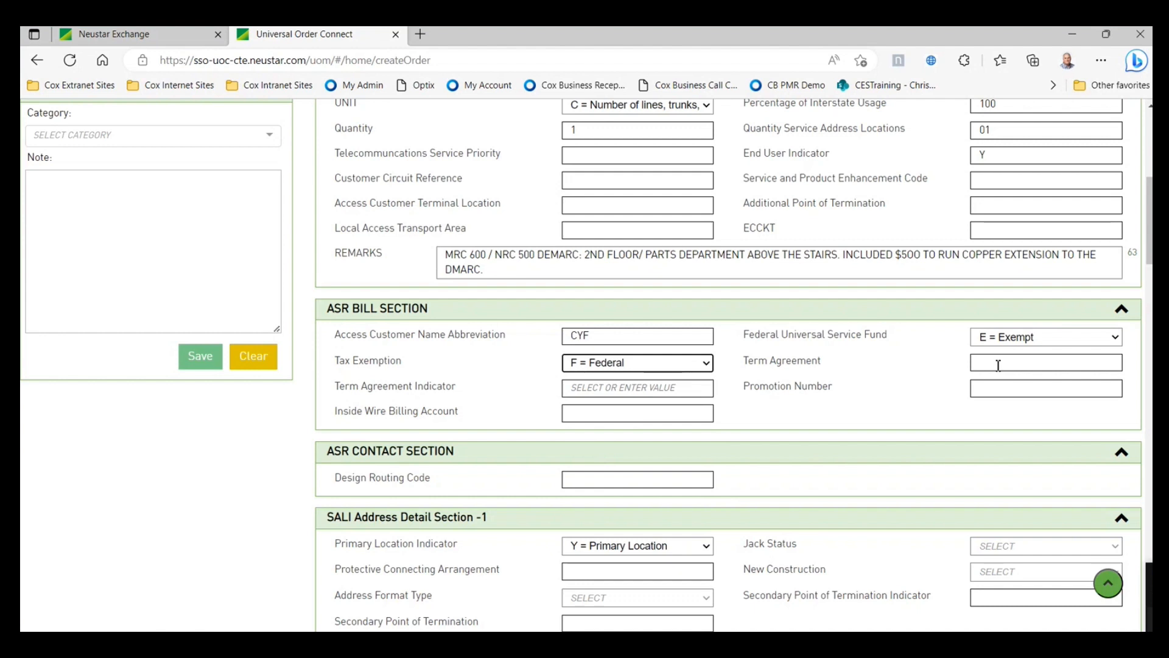
- Set the Term Agreement Indicator to A after checking its help text
left_click(998, 364)
left_click(614, 390)
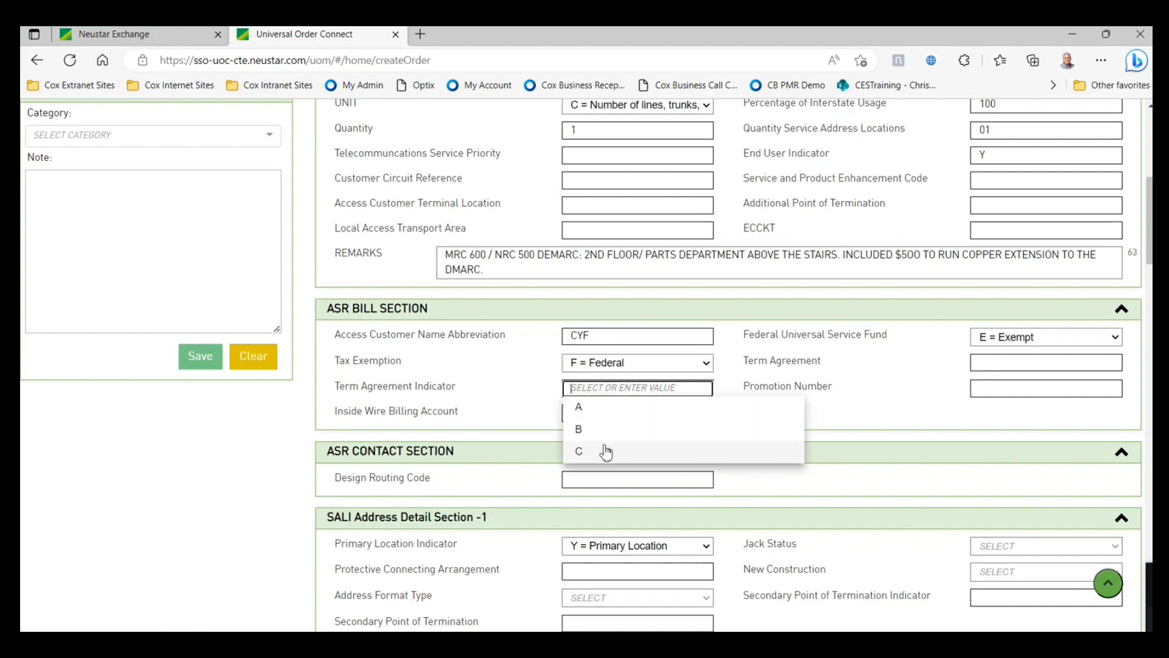
left_click(436, 390)
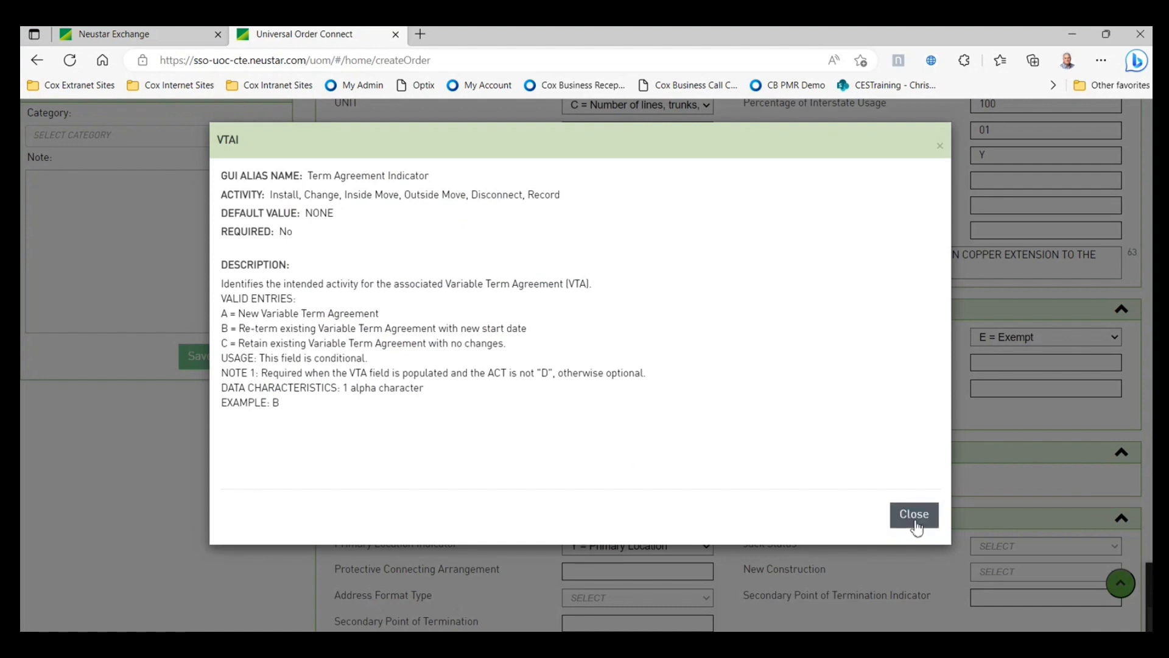
left_click(913, 515)
left_click(646, 390)
left_click(609, 407)
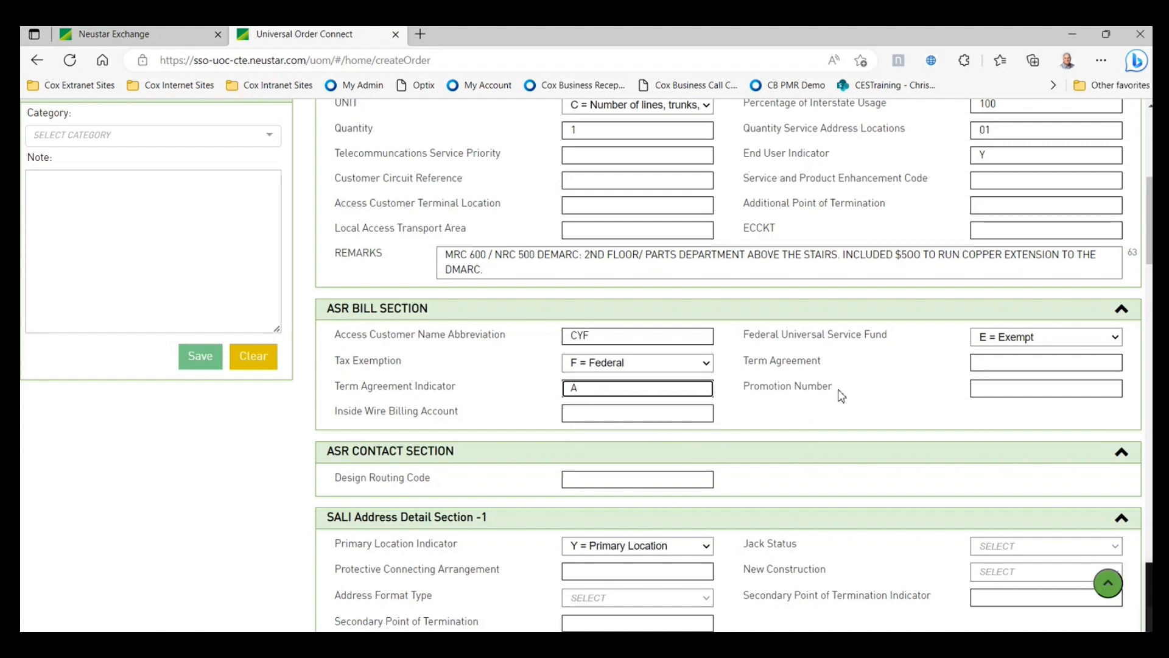
- Set Jack Status to D = New demarc
scroll(840, 396, "down", 1)
scroll(840, 396, "down", 1)
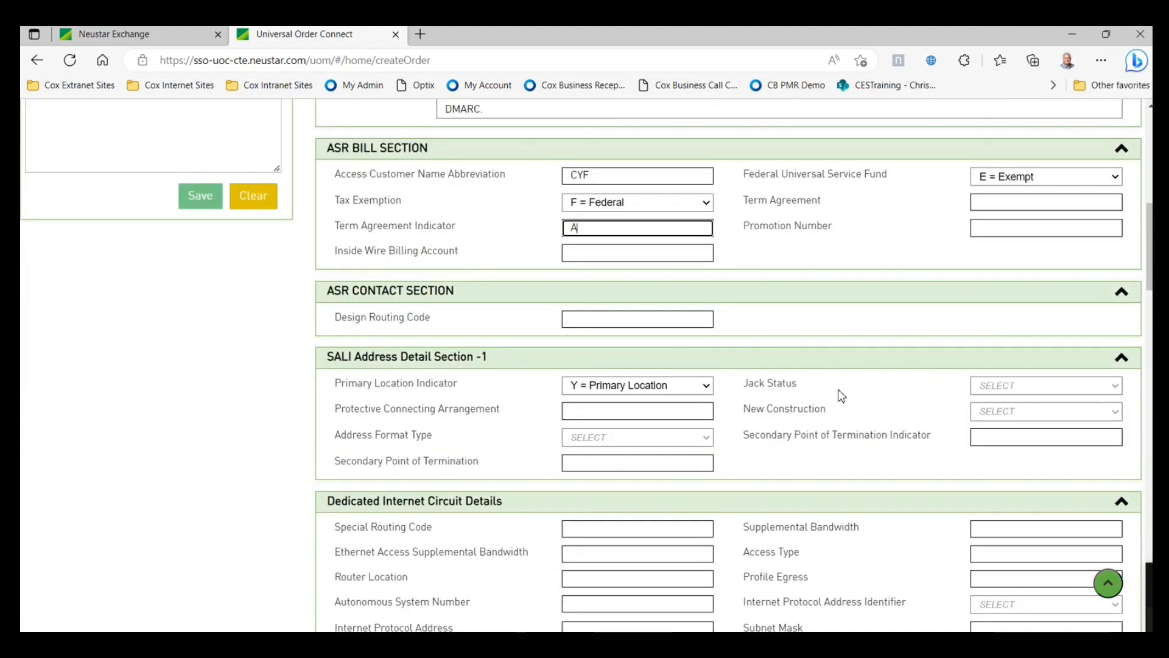
scroll(840, 396, "down", 1)
left_click(1008, 311)
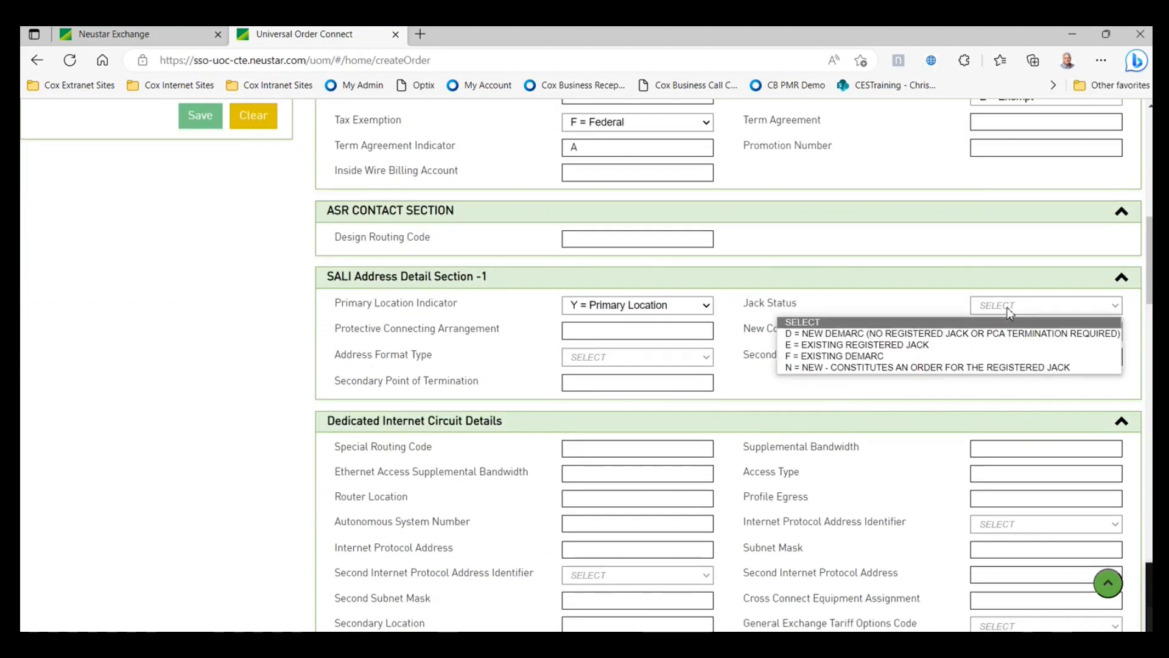
left_click(848, 336)
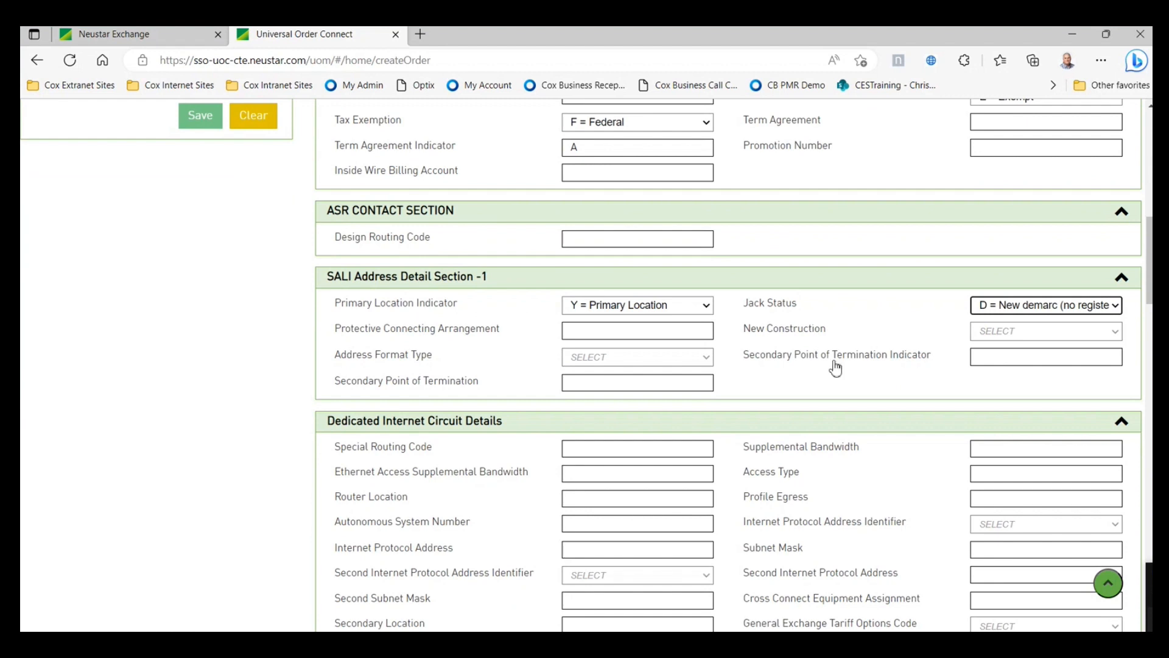
- Set the Internet Protocol Address Identifier to 4 = IPv4
scroll(836, 367, "down", 2)
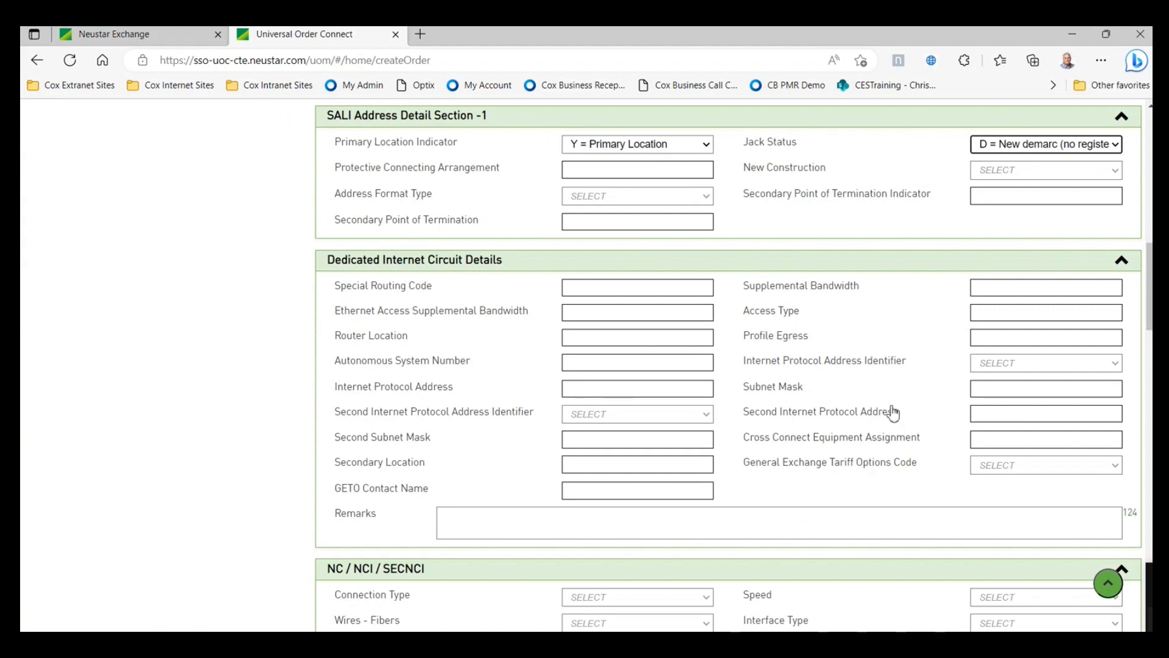
left_click(1004, 370)
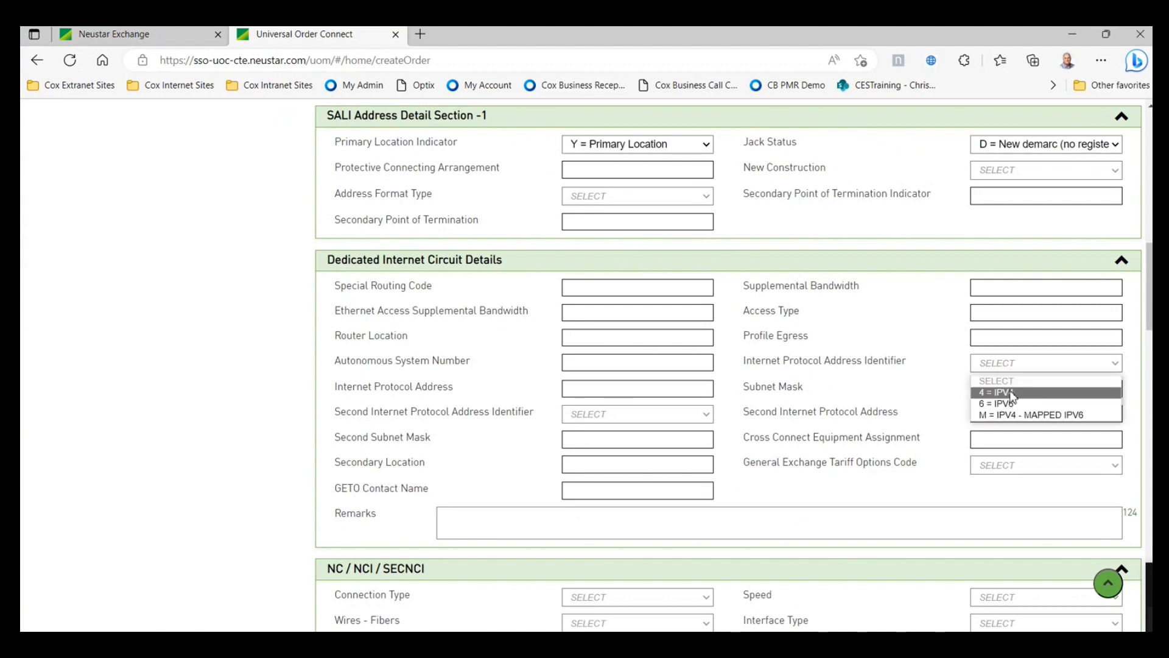
left_click(978, 394)
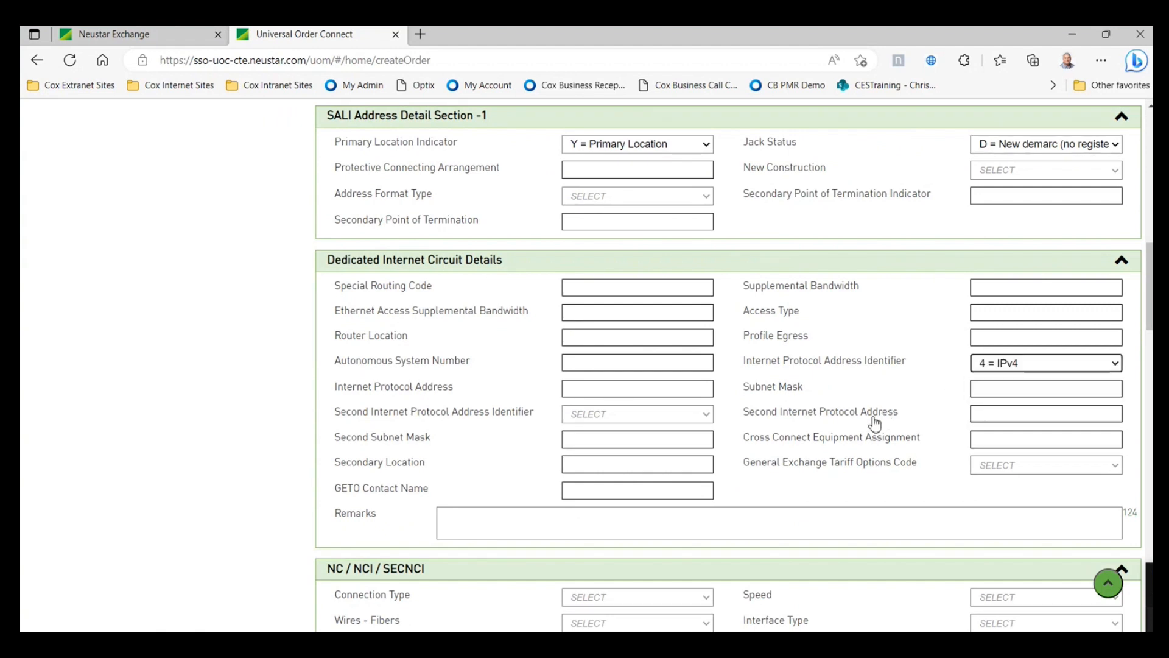
scroll(874, 424, "down", 1)
scroll(872, 420, "down", 2)
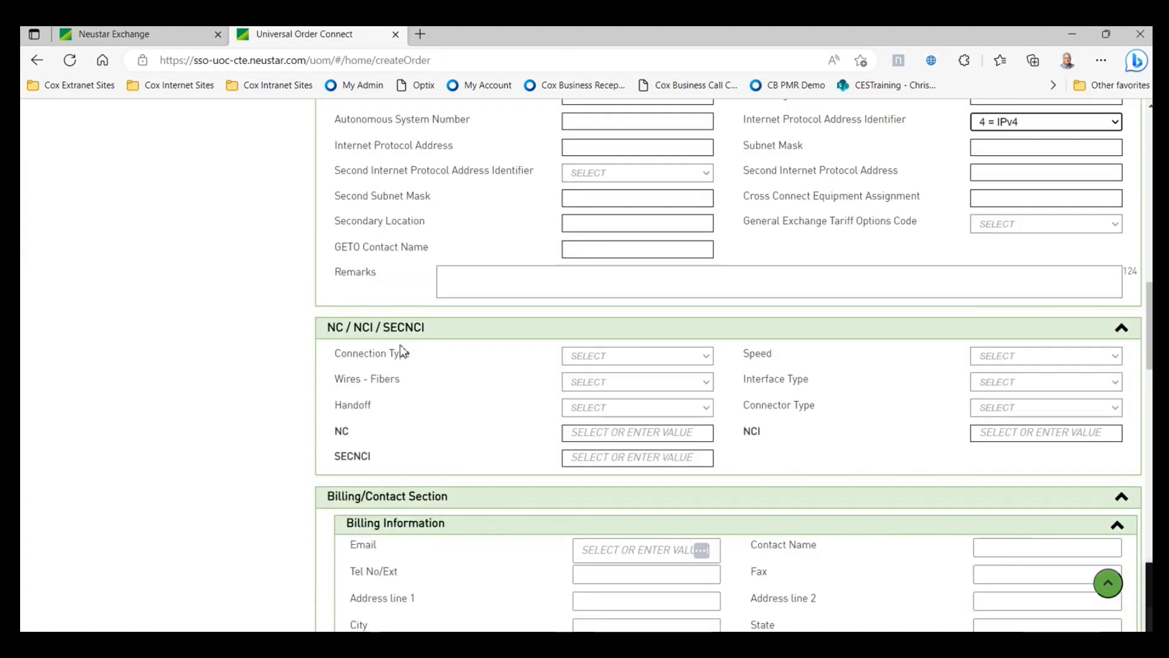
- Set the Connection Type to Wholesale Optical Internet (WOI)
scroll(397, 354, "down", 1)
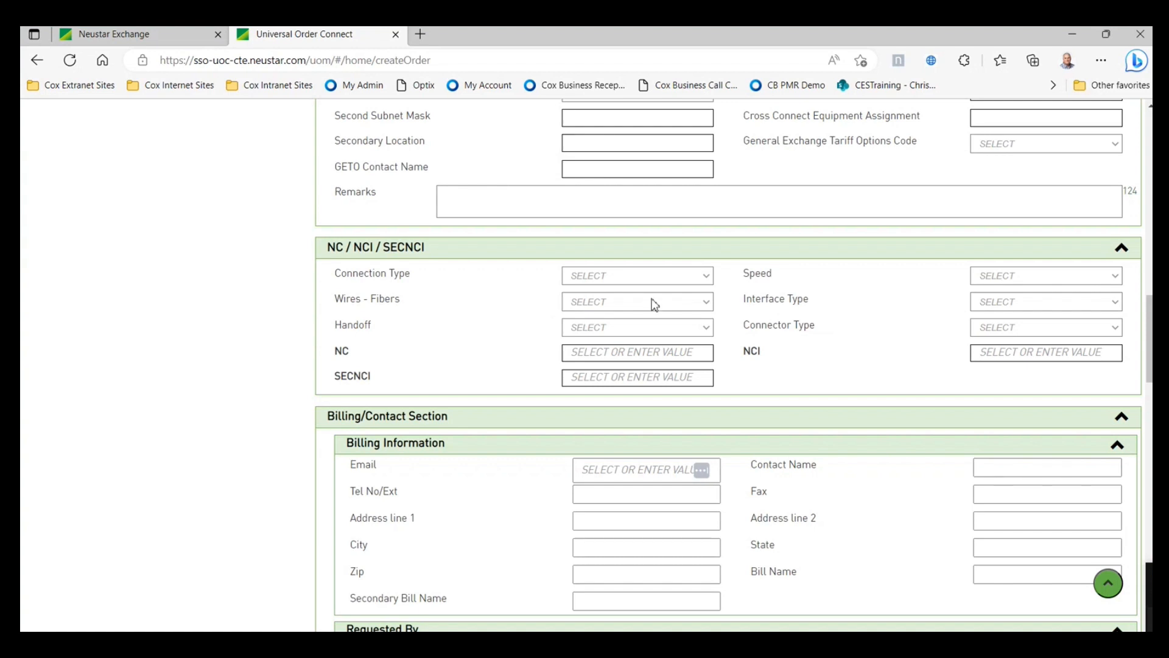
left_click(709, 279)
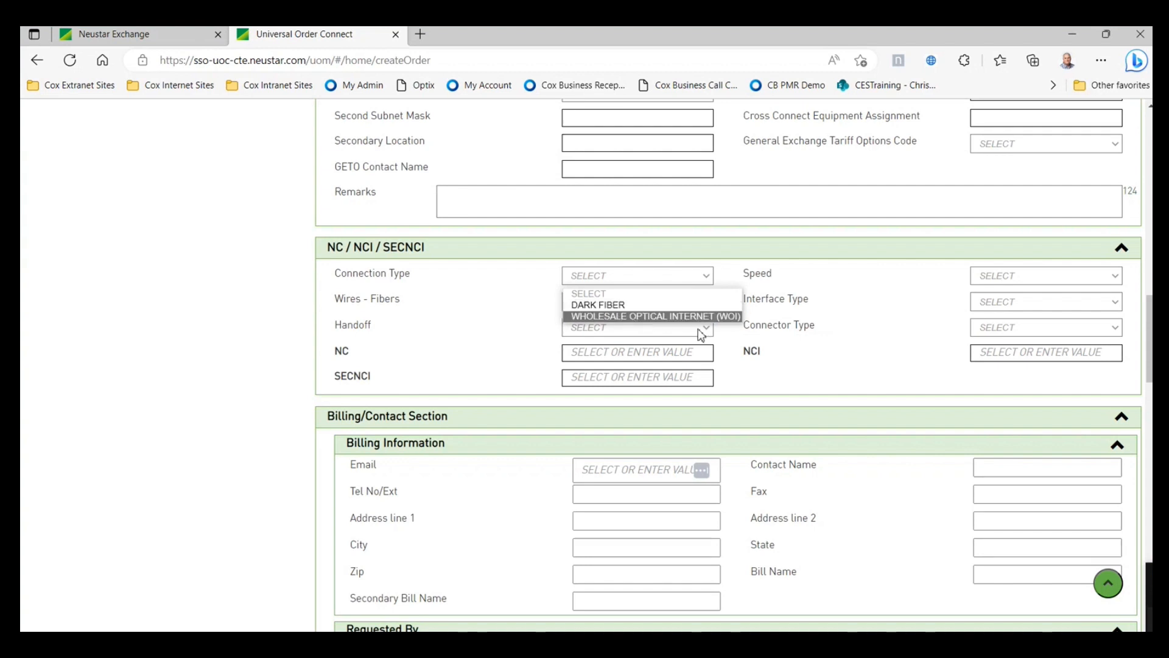
left_click(886, 352)
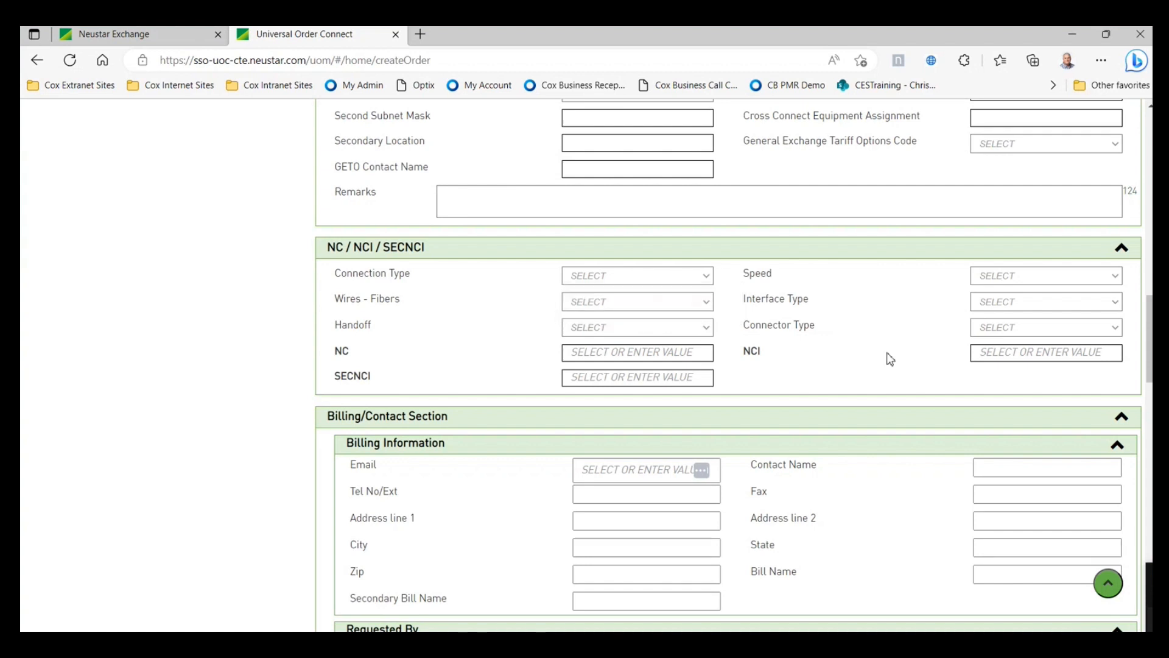
left_click(1015, 333)
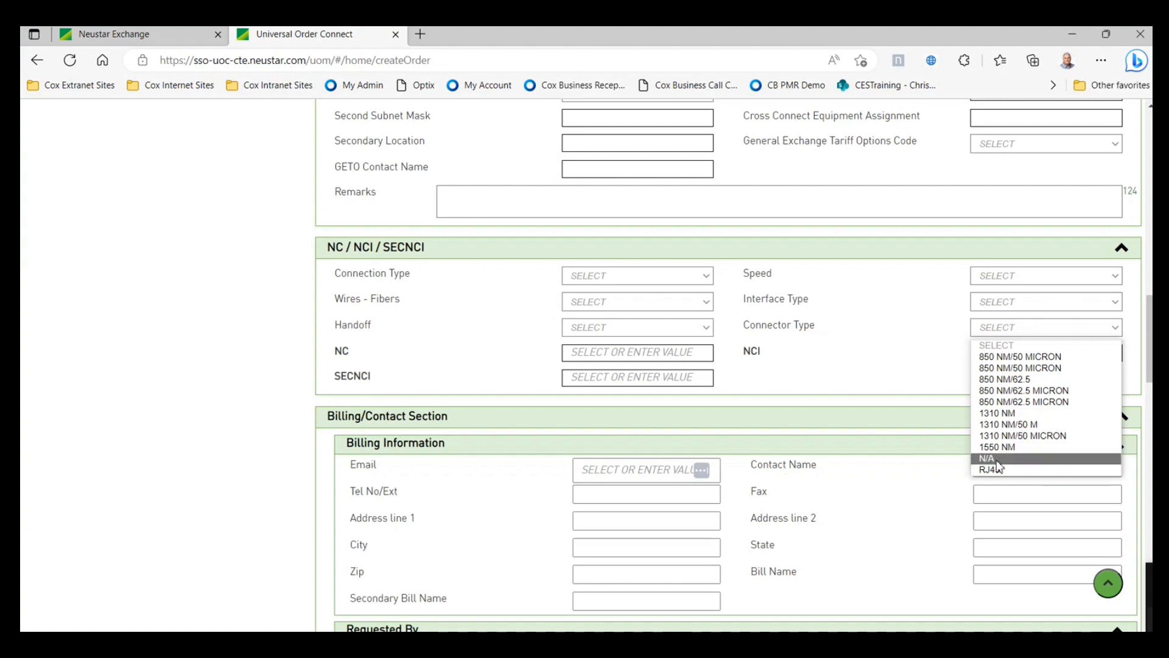
left_click(841, 371)
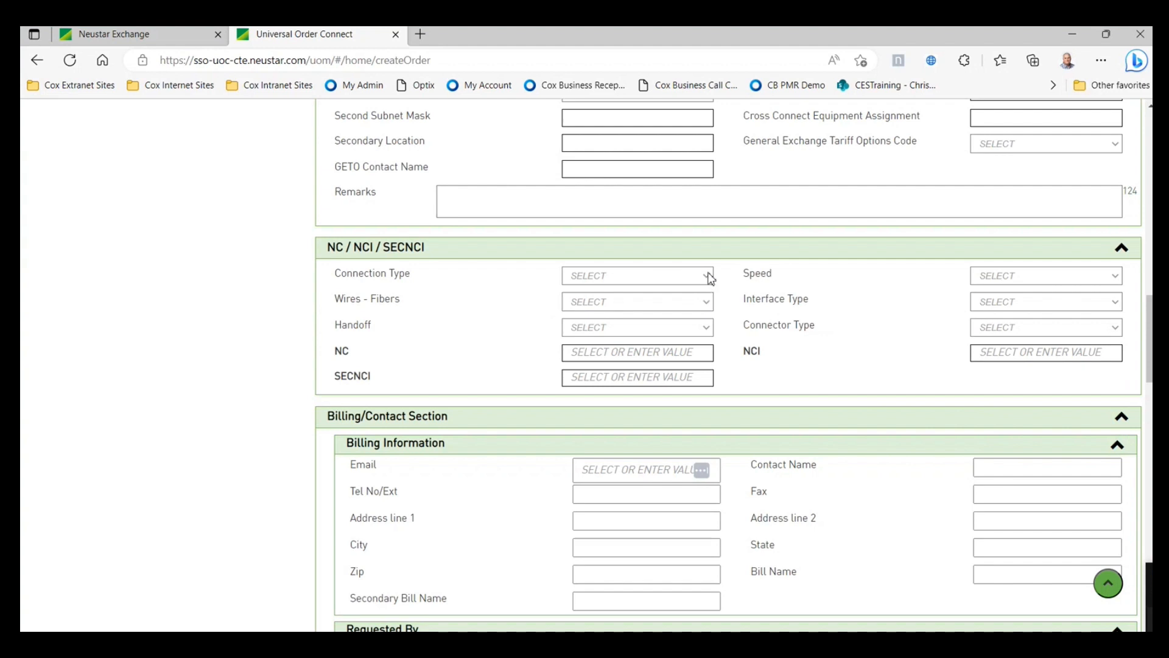
left_click(710, 277)
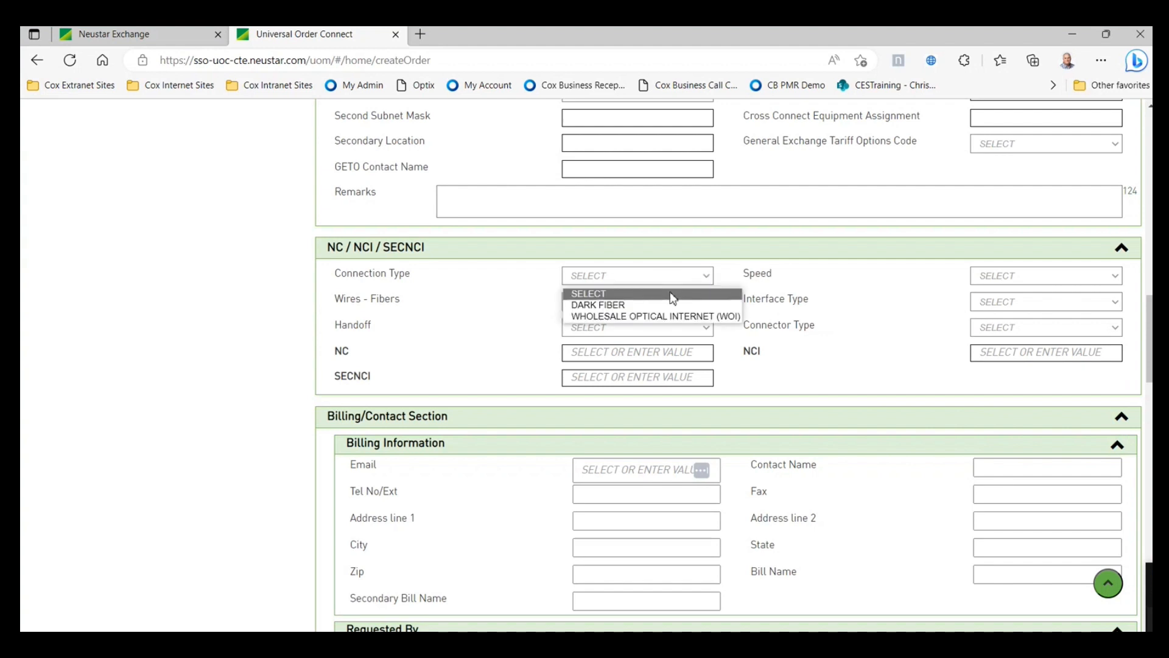
left_click(650, 316)
- Choose 100M speed, 8Wire for wires and fibers, and 1000 Base T Ethernet interface
left_click(1002, 282)
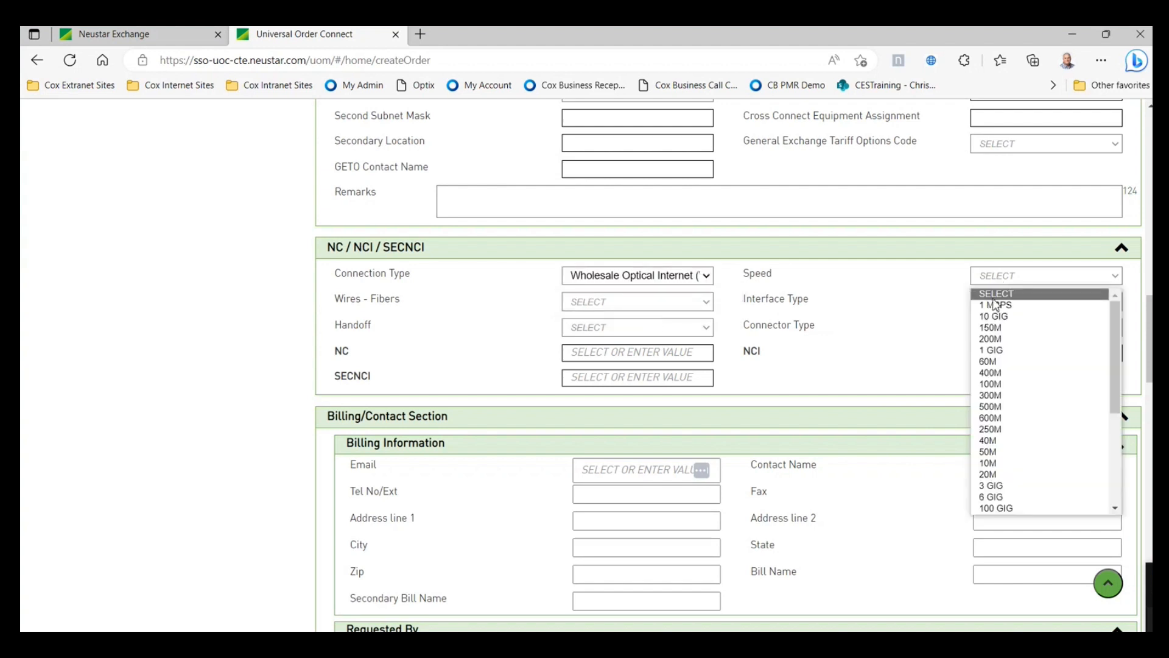
left_click(1011, 384)
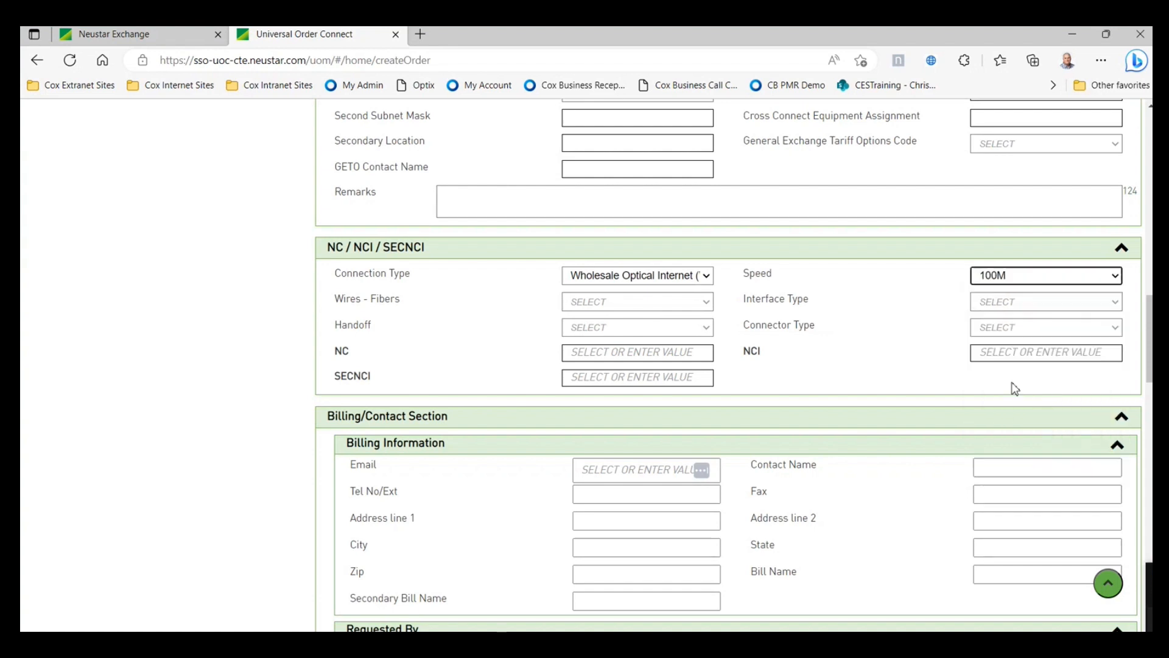
left_click(705, 302)
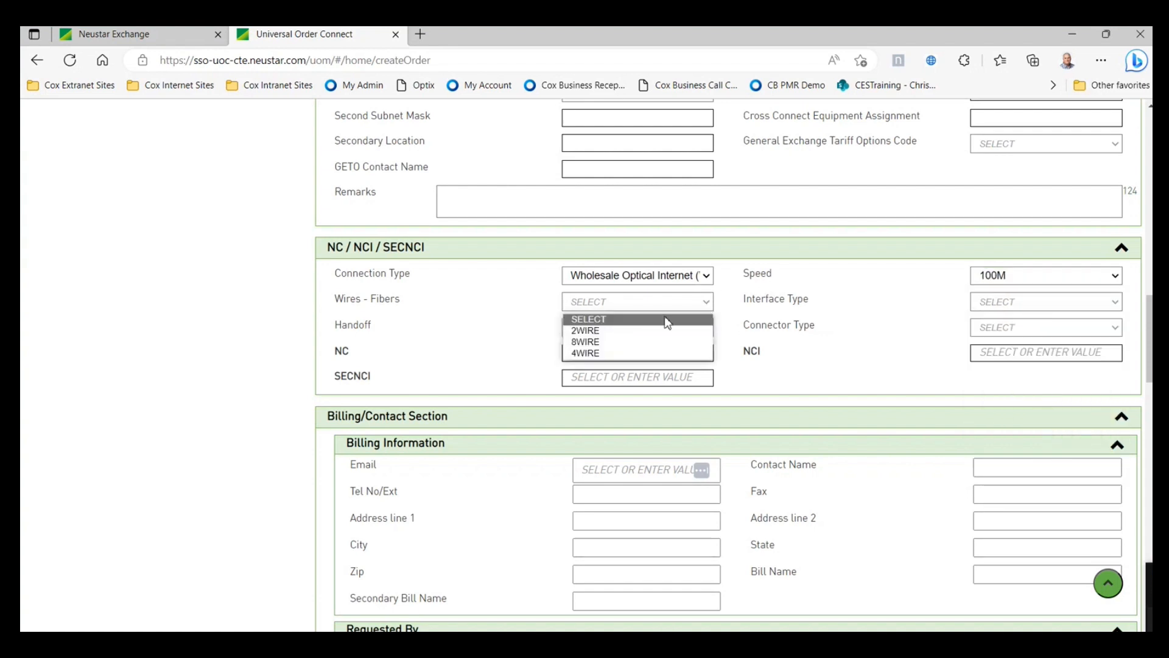
left_click(657, 344)
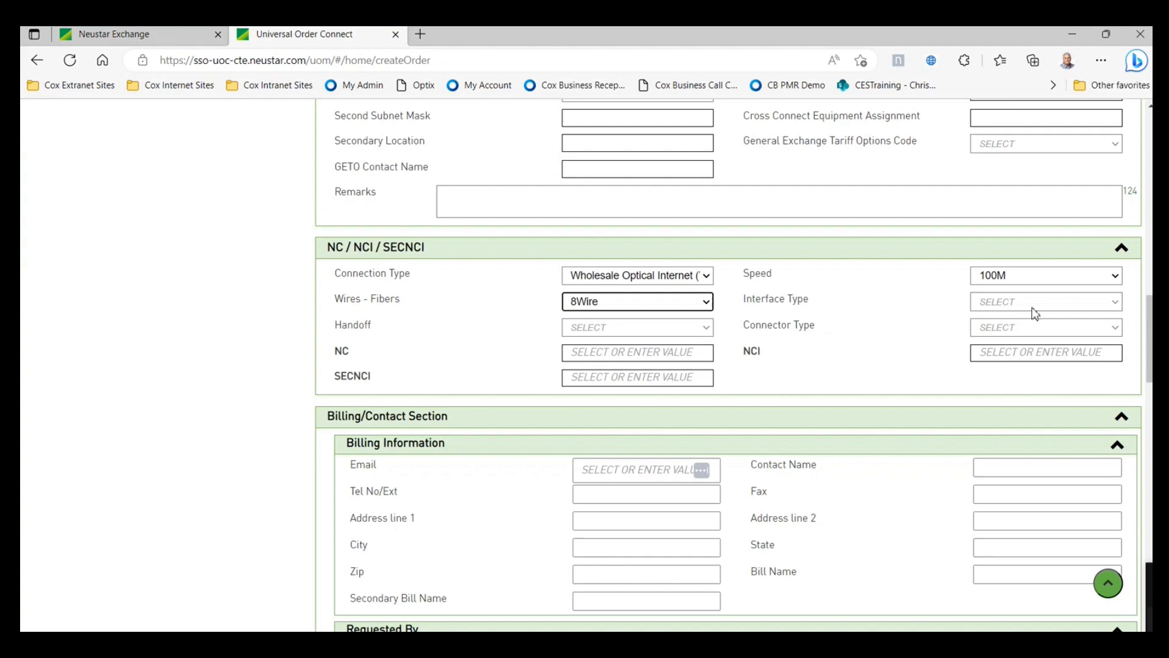
left_click(1036, 305)
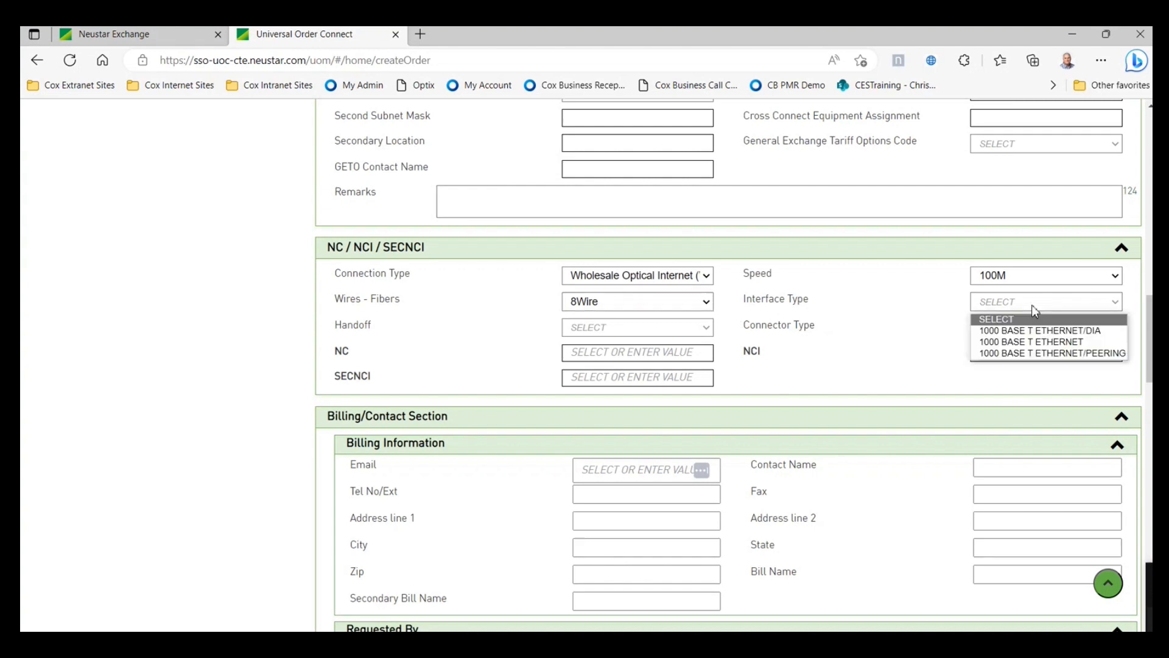
left_click(999, 343)
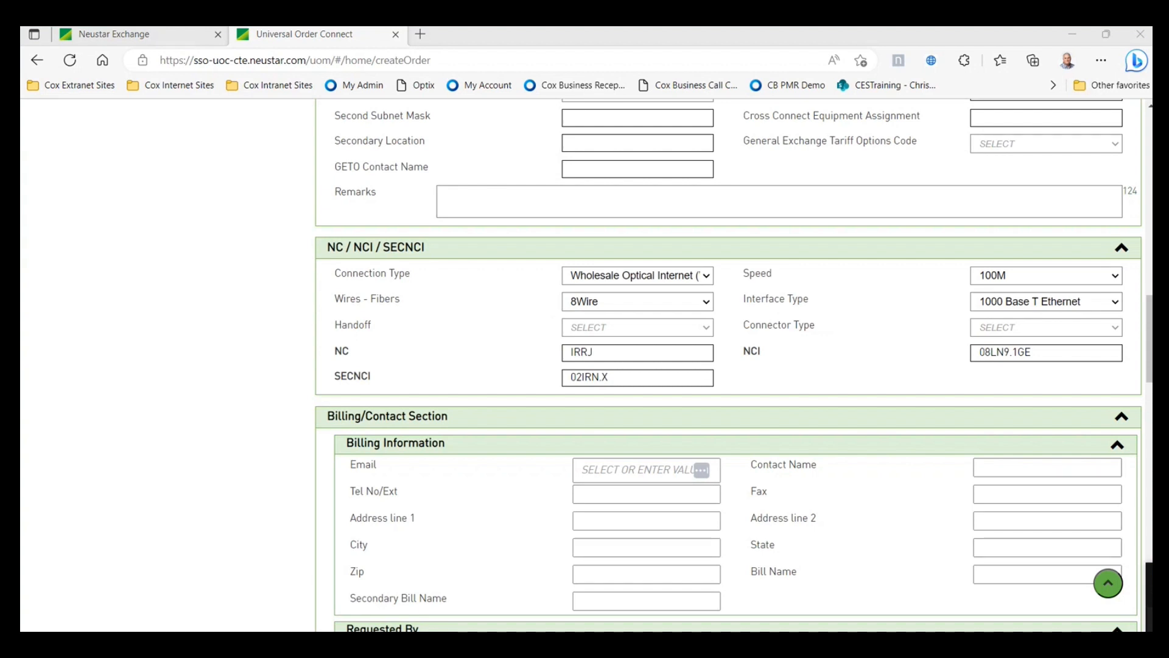
- Check the circuit sheet and restore SECNCI to the suggested 02IRN.X
left_click_drag(1153, 92, 909, 82)
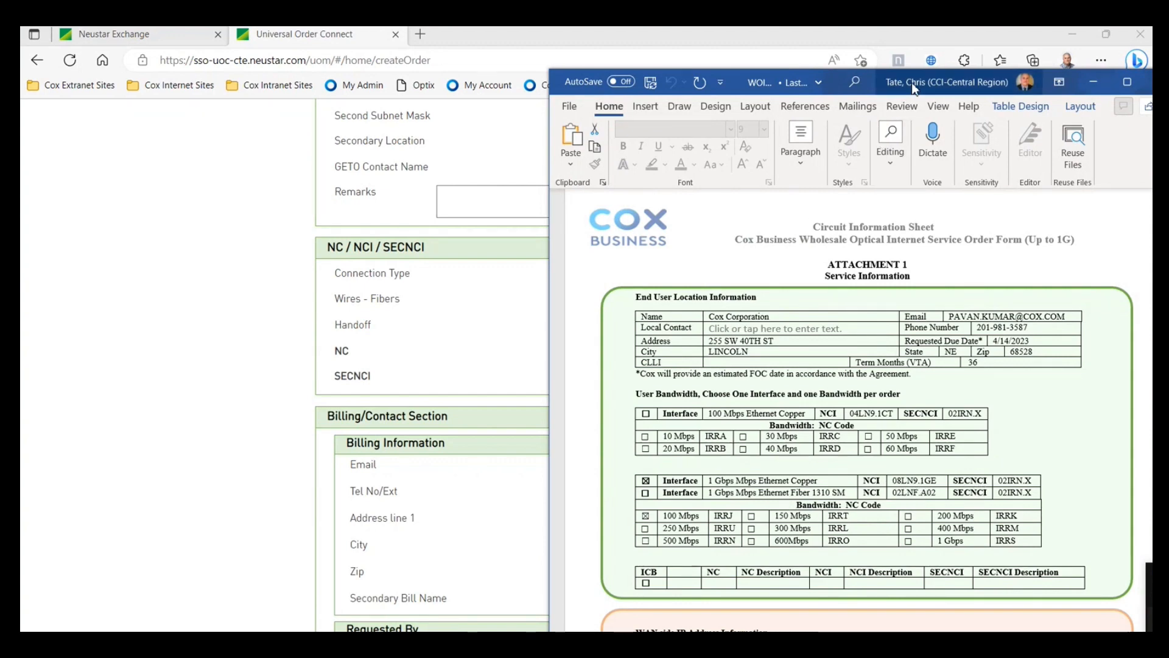
left_click(1094, 82)
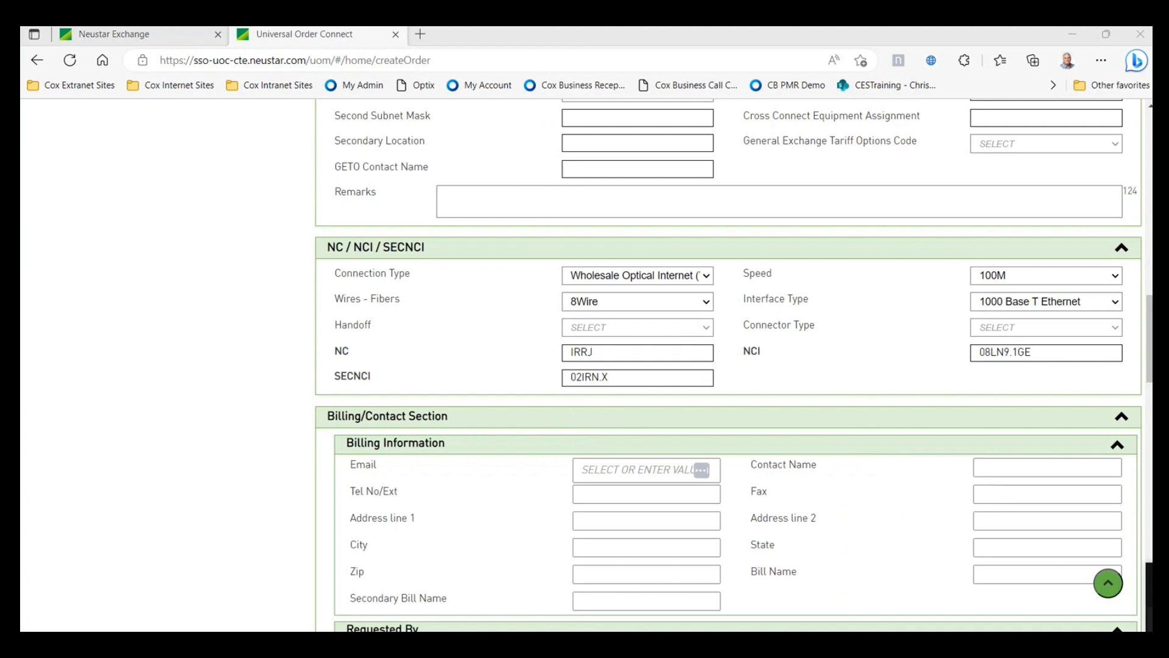
left_click(619, 377)
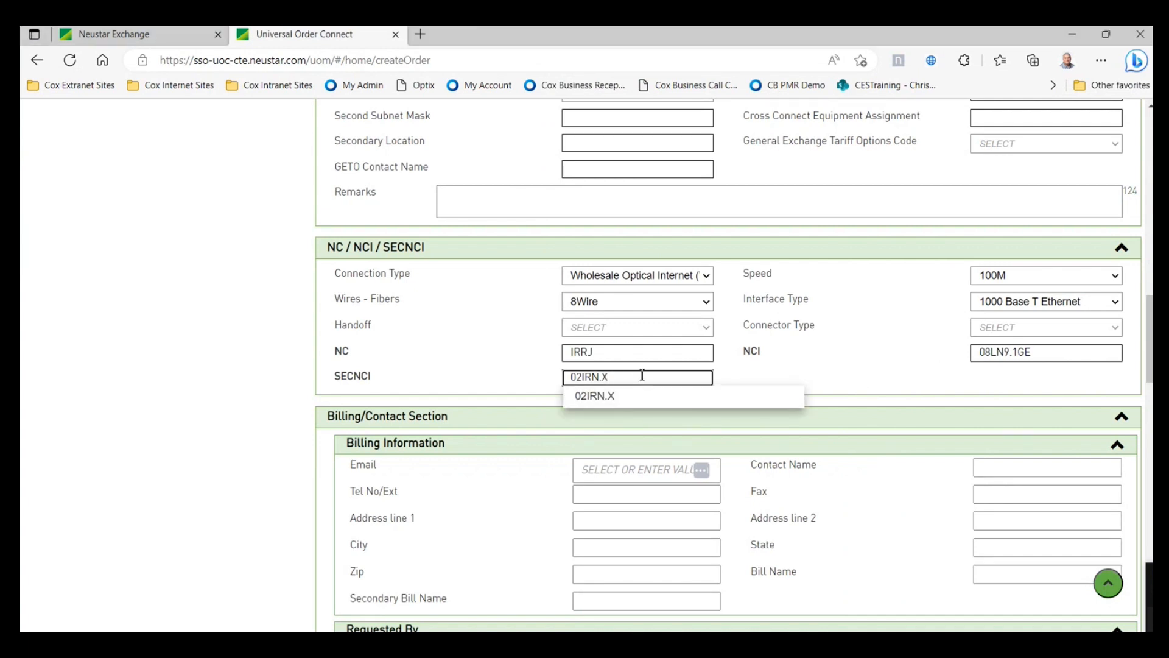
key("BackSpace")
key("BackSpace")
left_click(642, 400)
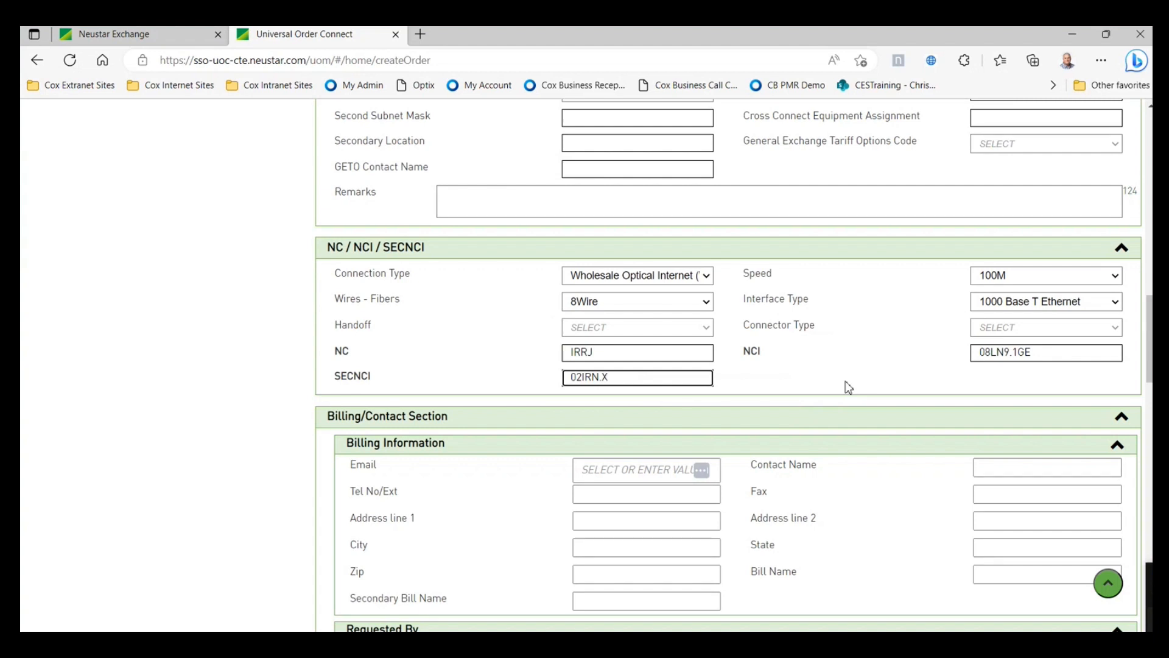
- Set the Handoff to Electrical and the Connector Type to RJ45
left_click(705, 332)
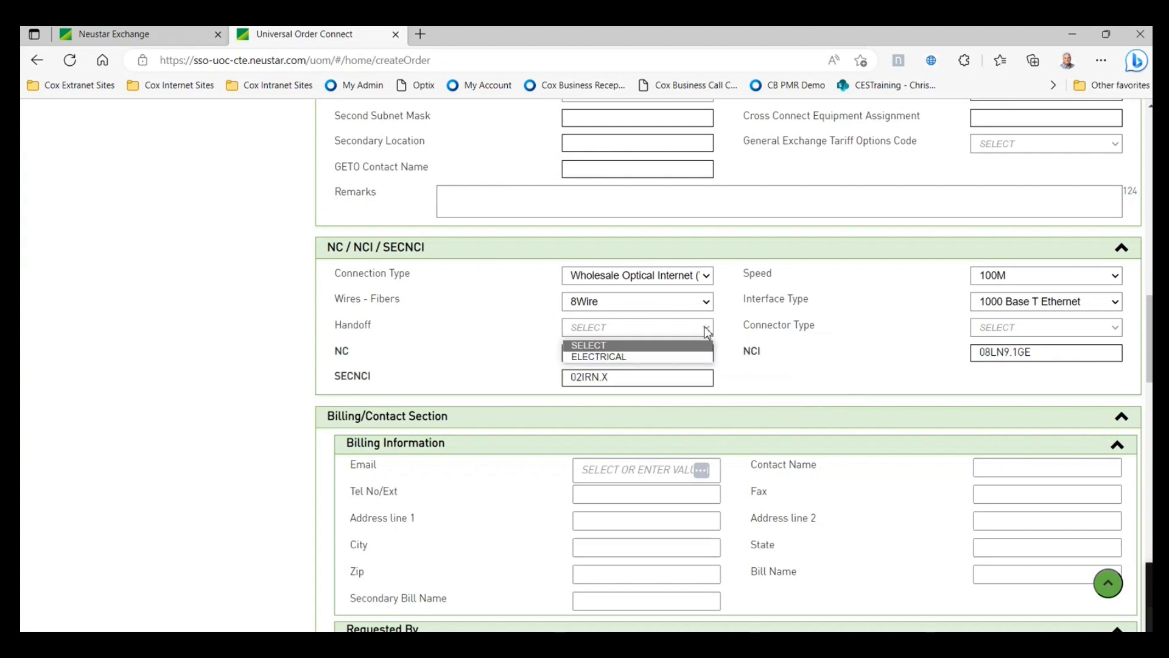
left_click(650, 357)
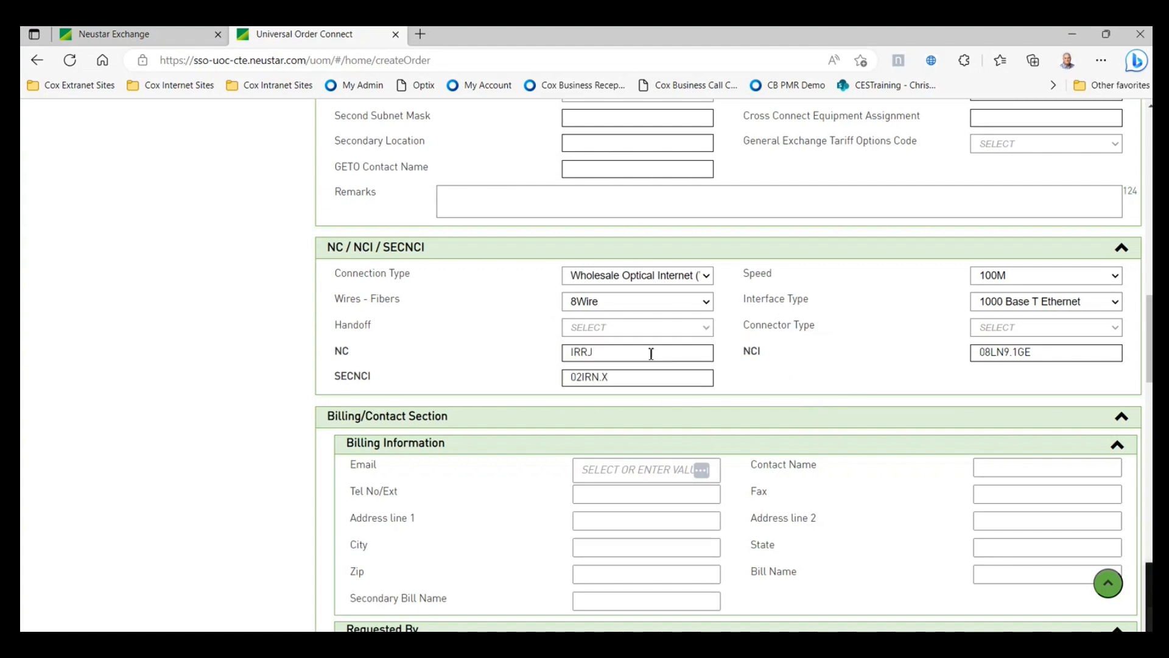
left_click(1010, 330)
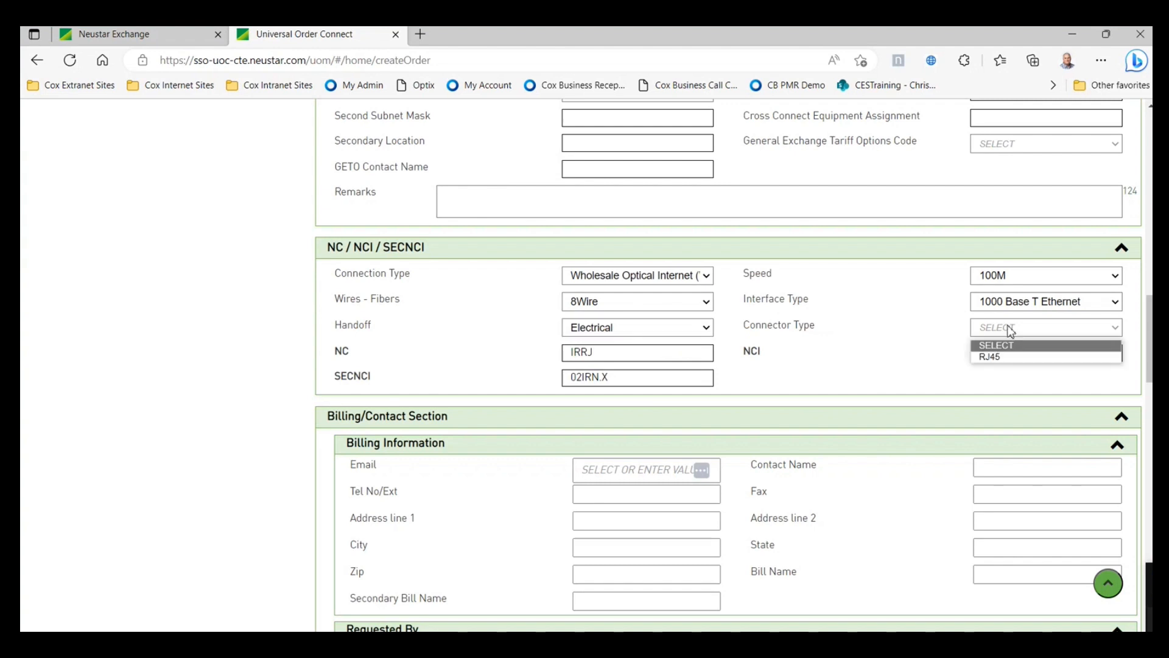
left_click(1023, 359)
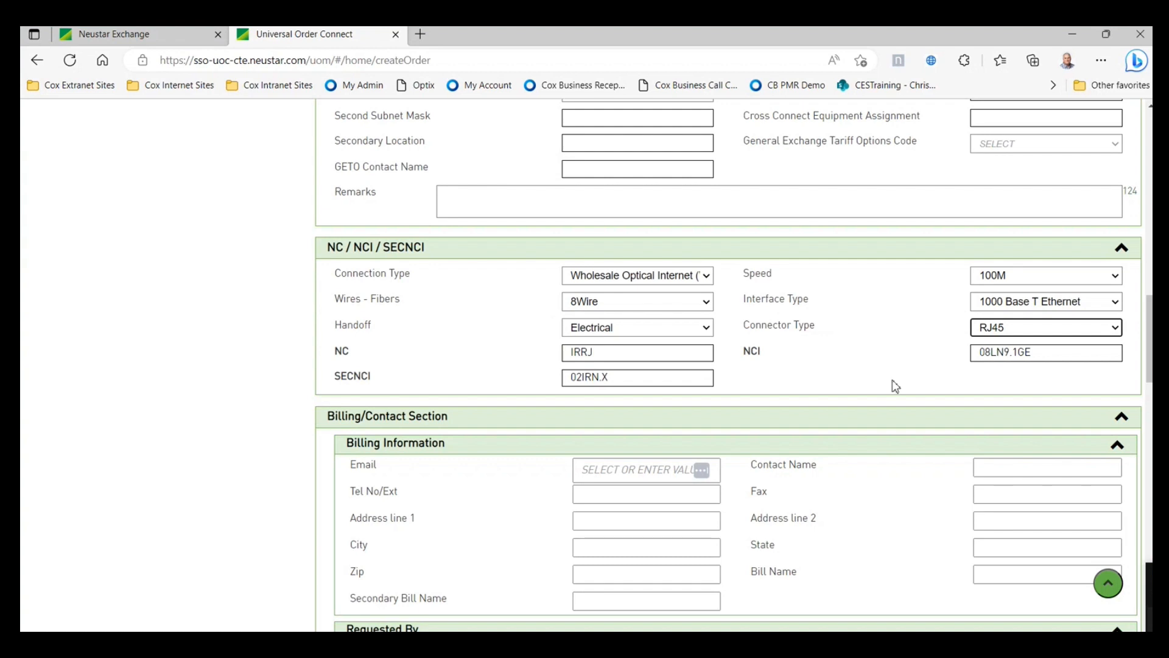
- Fill the Billing Information and Requested By e-mails from saved contacts
scroll(895, 386, "down", 2)
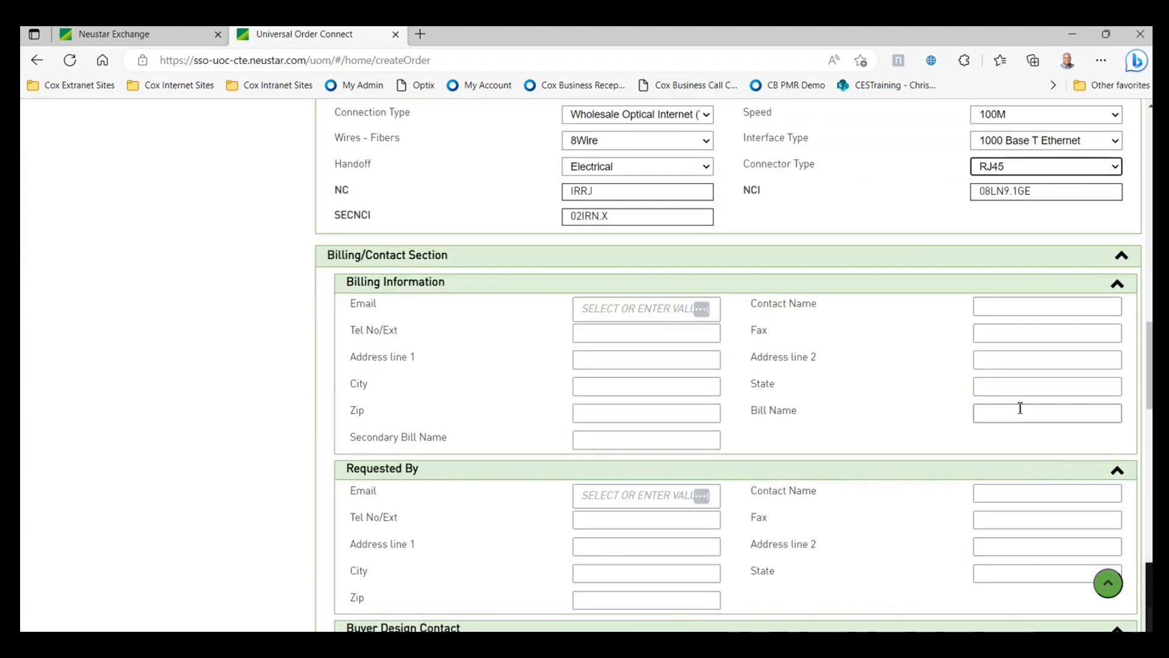
scroll(972, 407, "down", 1)
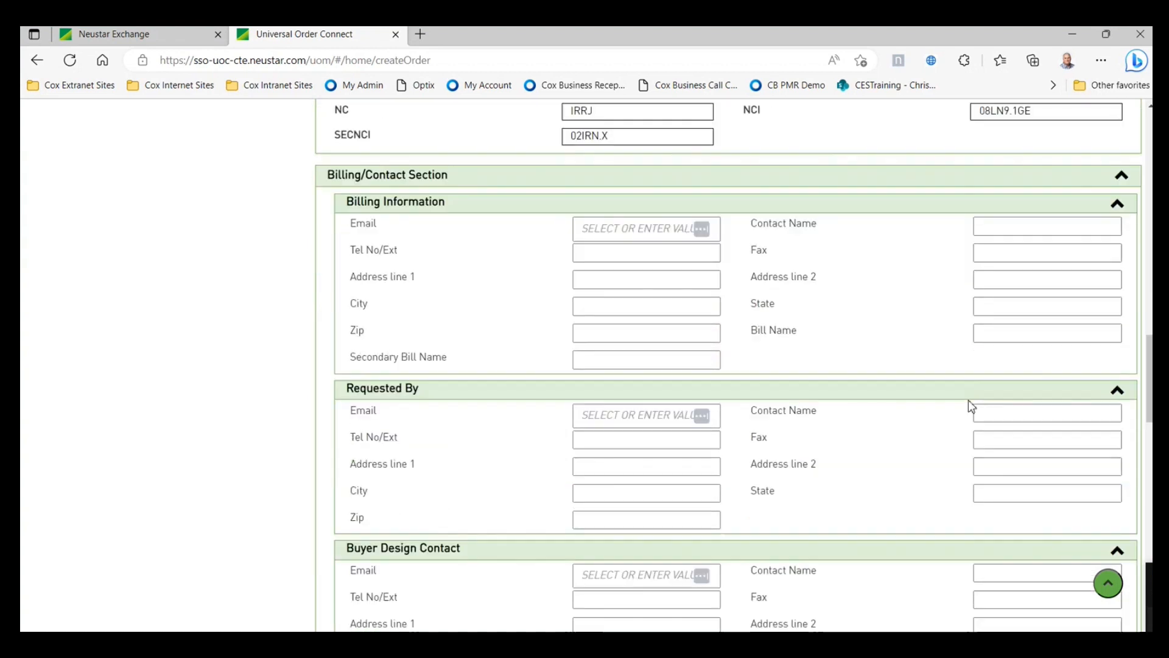
left_click(621, 229)
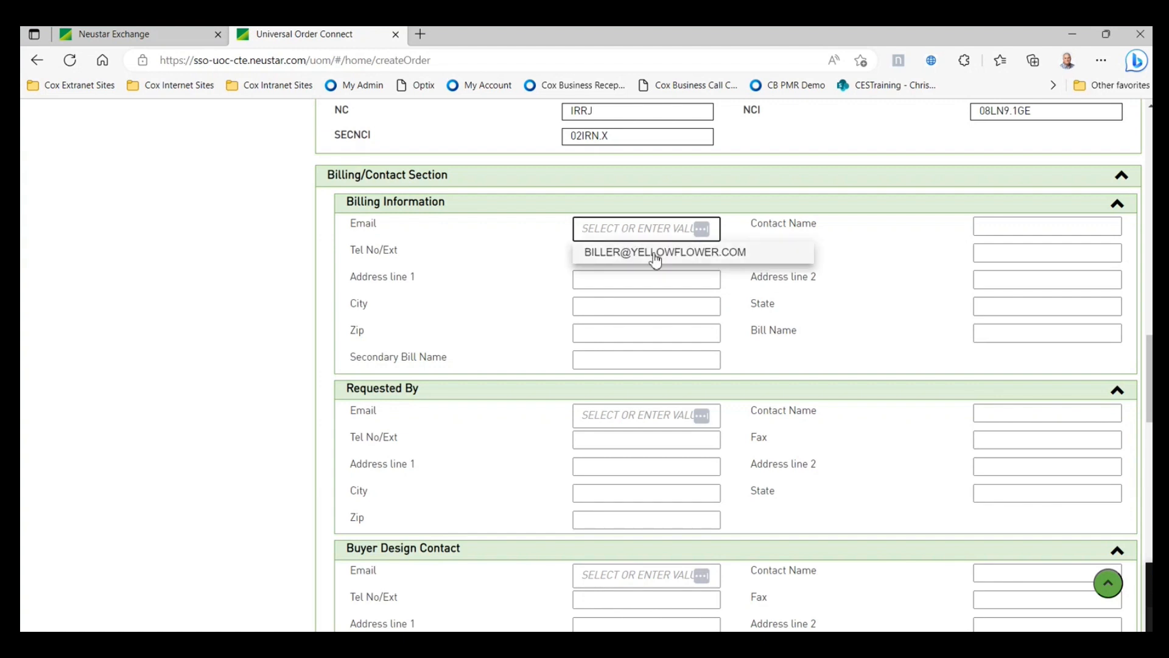
left_click(703, 257)
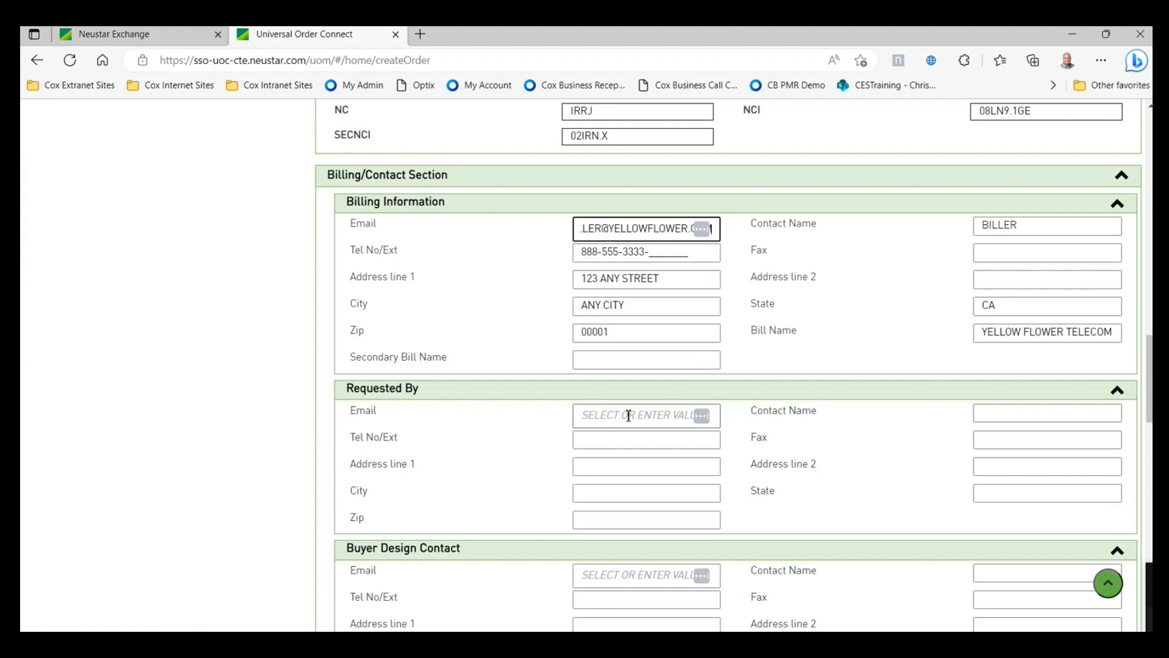
scroll(628, 416, "down", 3)
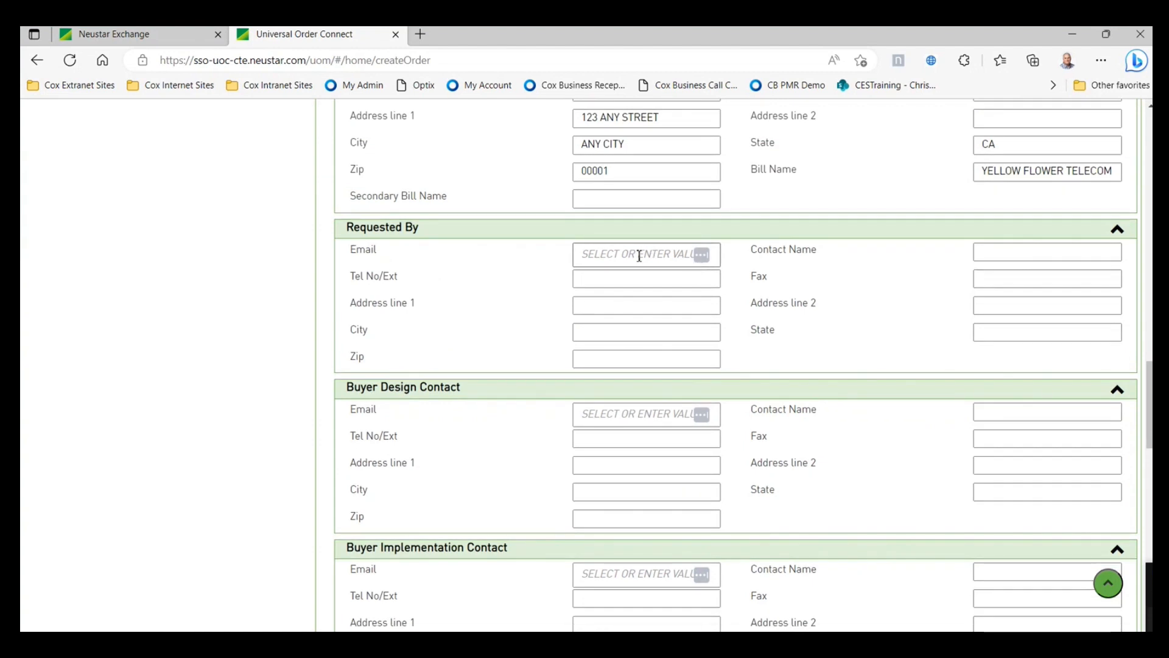
left_click(639, 255)
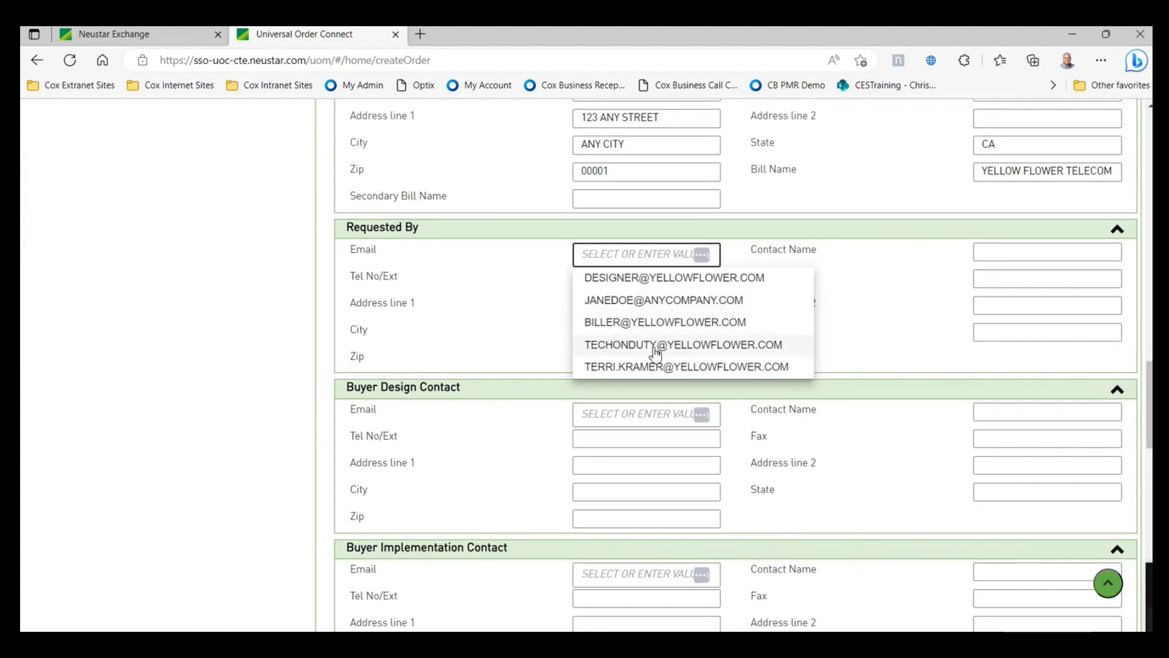
left_click(656, 304)
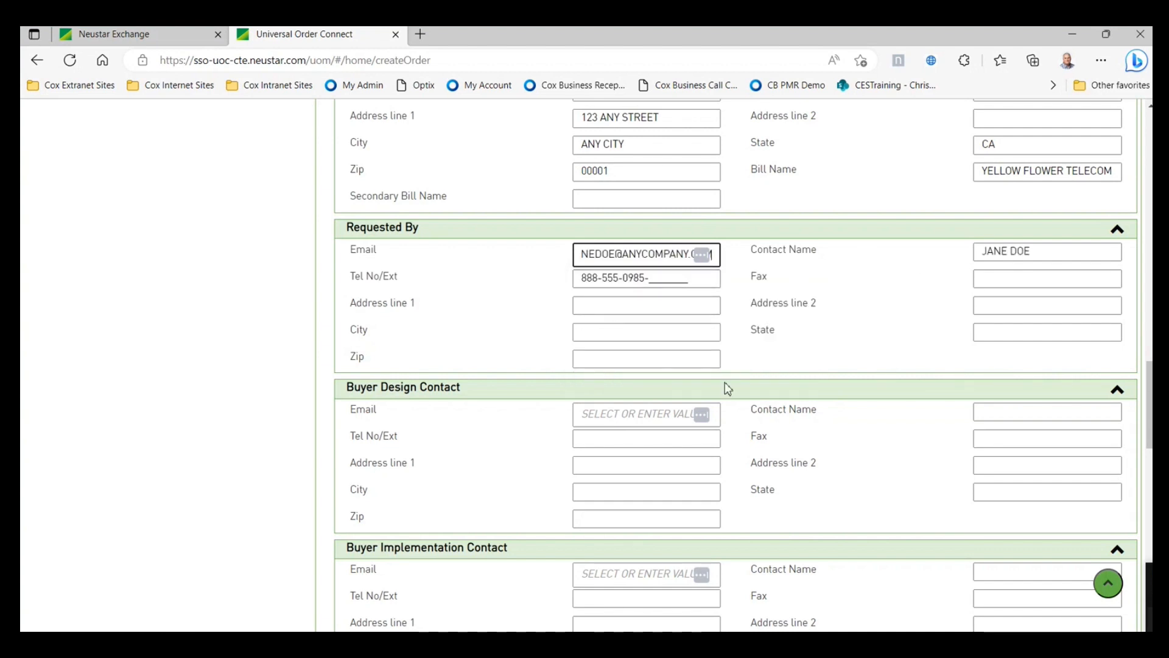
- Fill the Buyer Design contact with the biller and Buyer Implementation with the on-duty tech
scroll(765, 446, "down", 3)
left_click(657, 252)
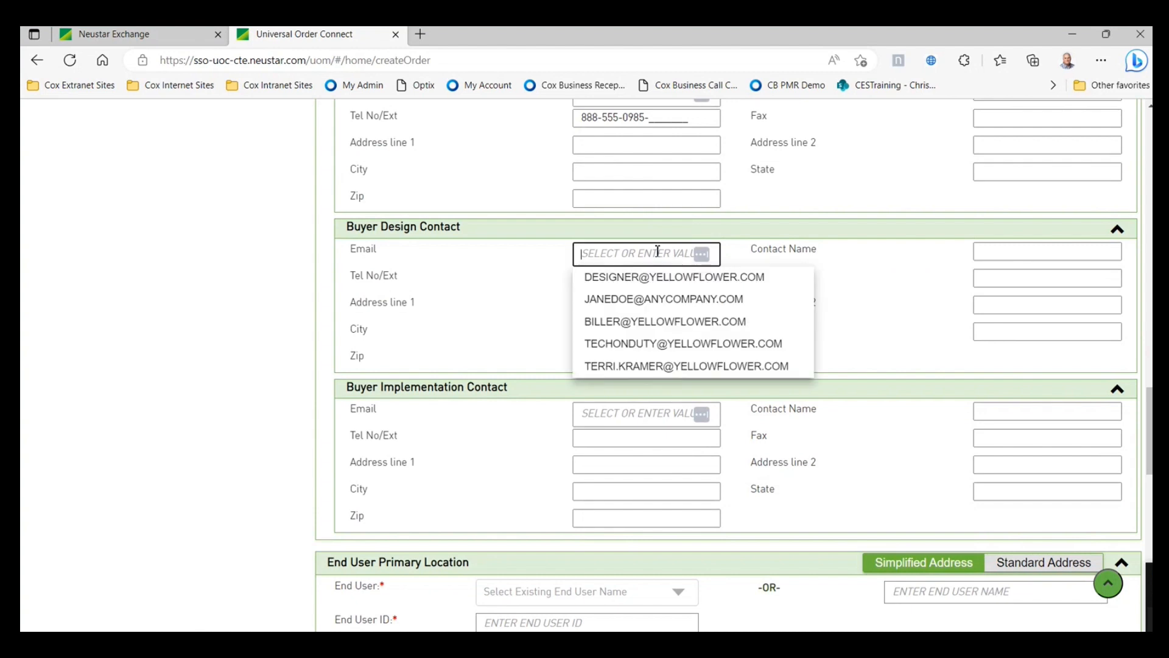
left_click(650, 322)
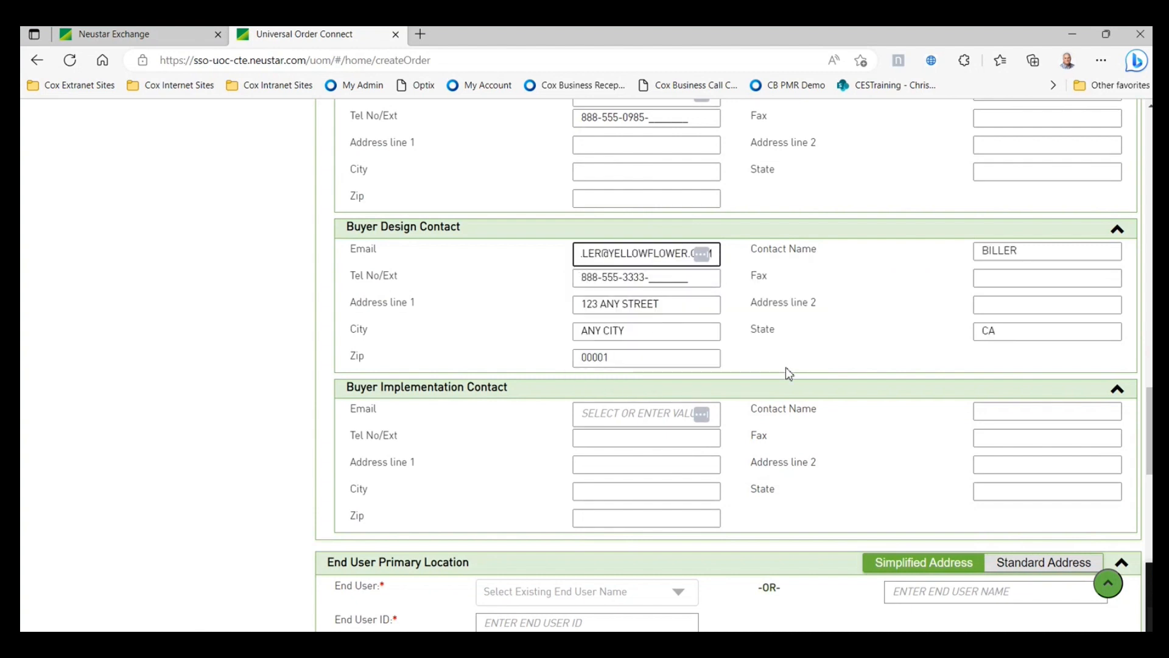
scroll(789, 373, "down", 1)
left_click(669, 336)
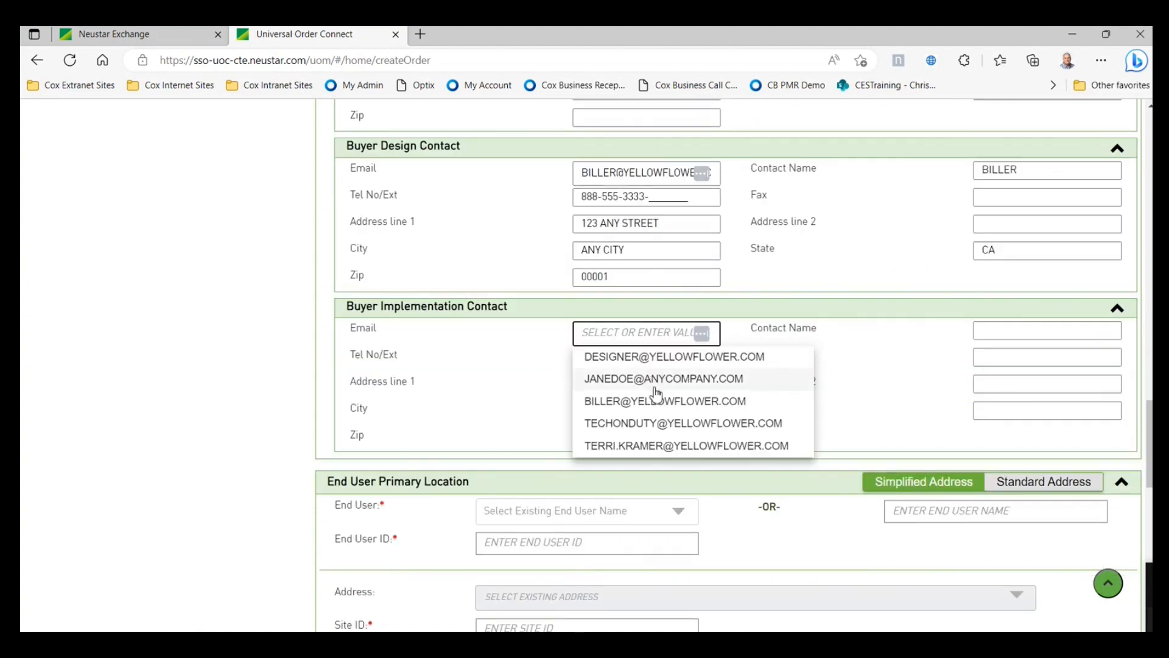
left_click(647, 423)
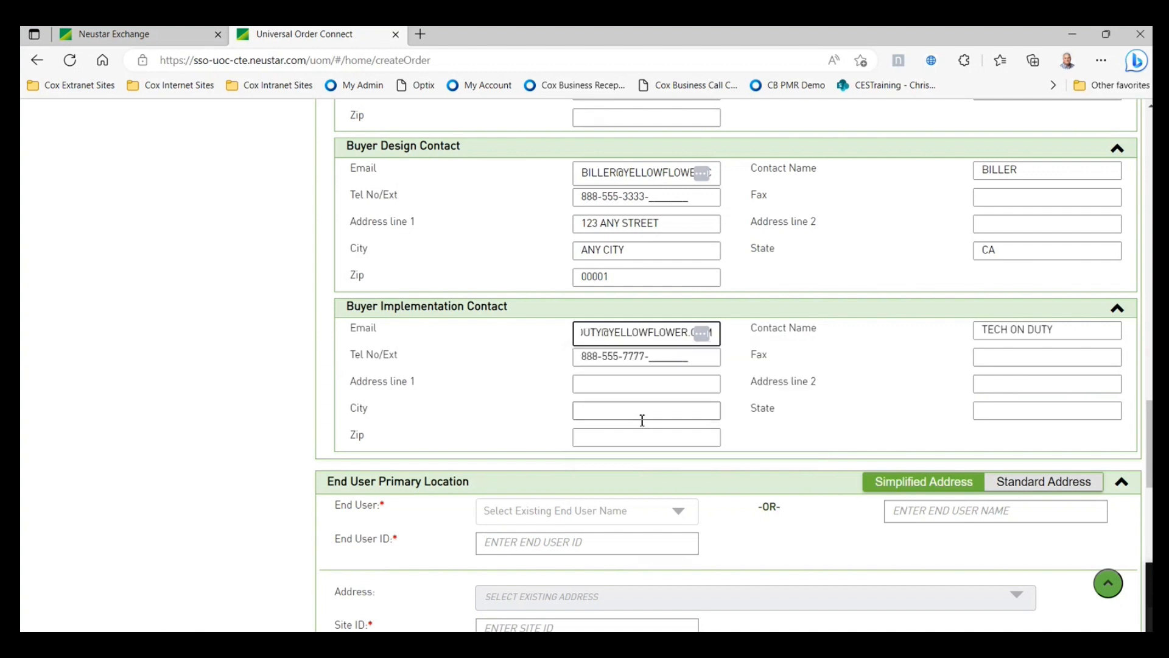
scroll(873, 384, "up", 4)
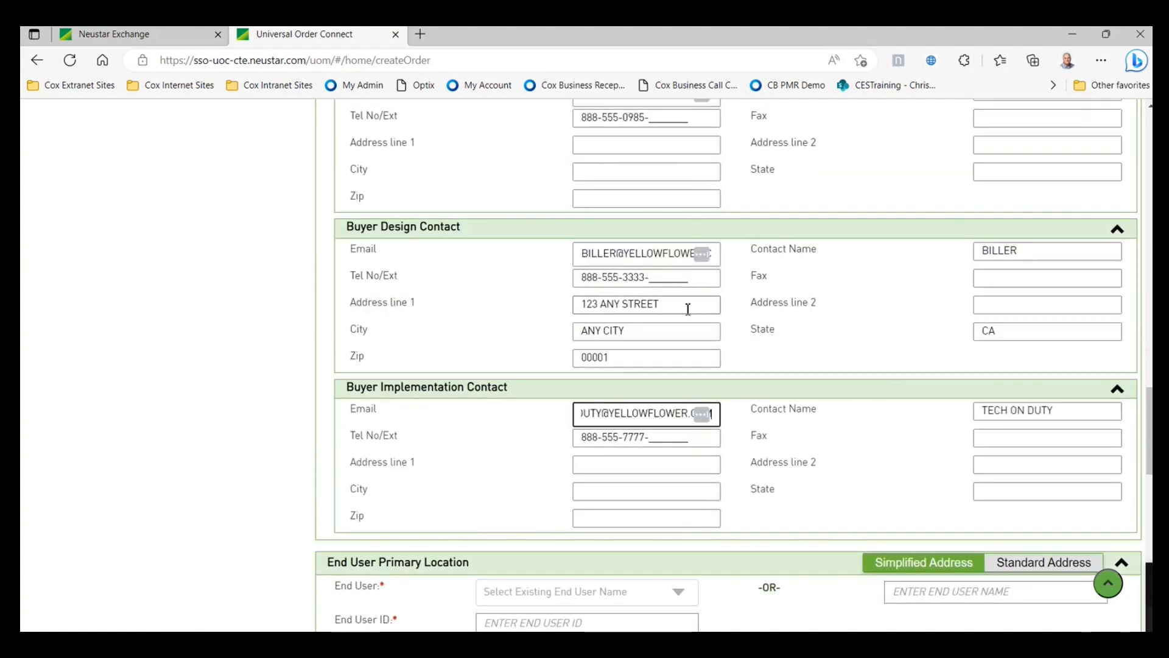
scroll(590, 316, "down", 5)
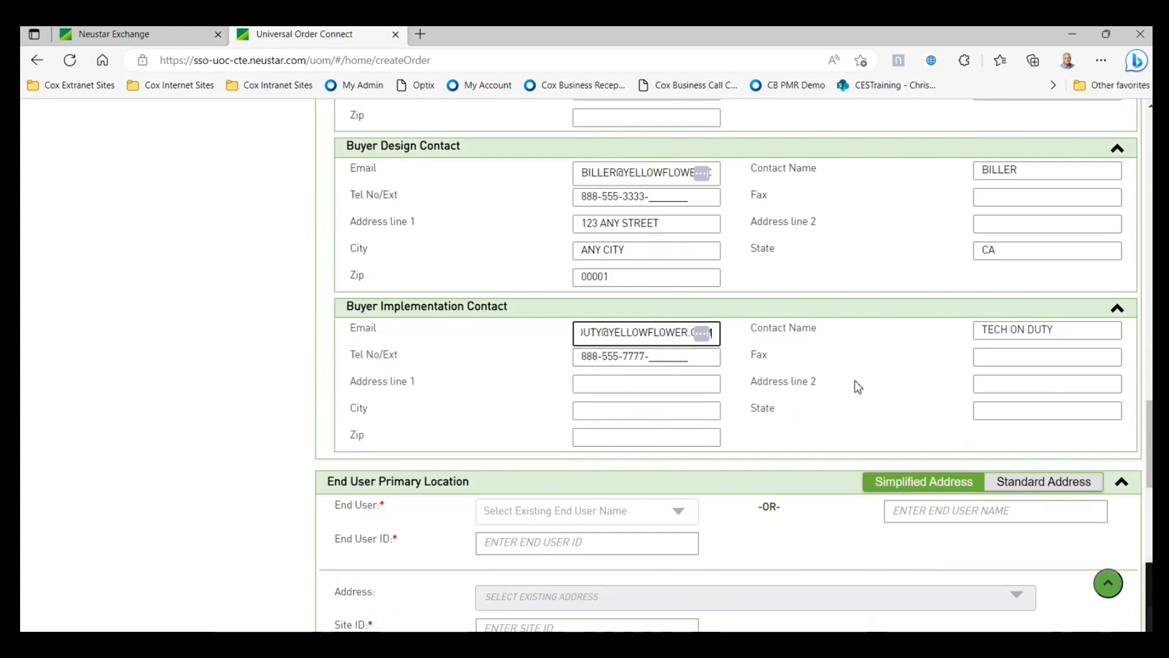
scroll(875, 399, "down", 3)
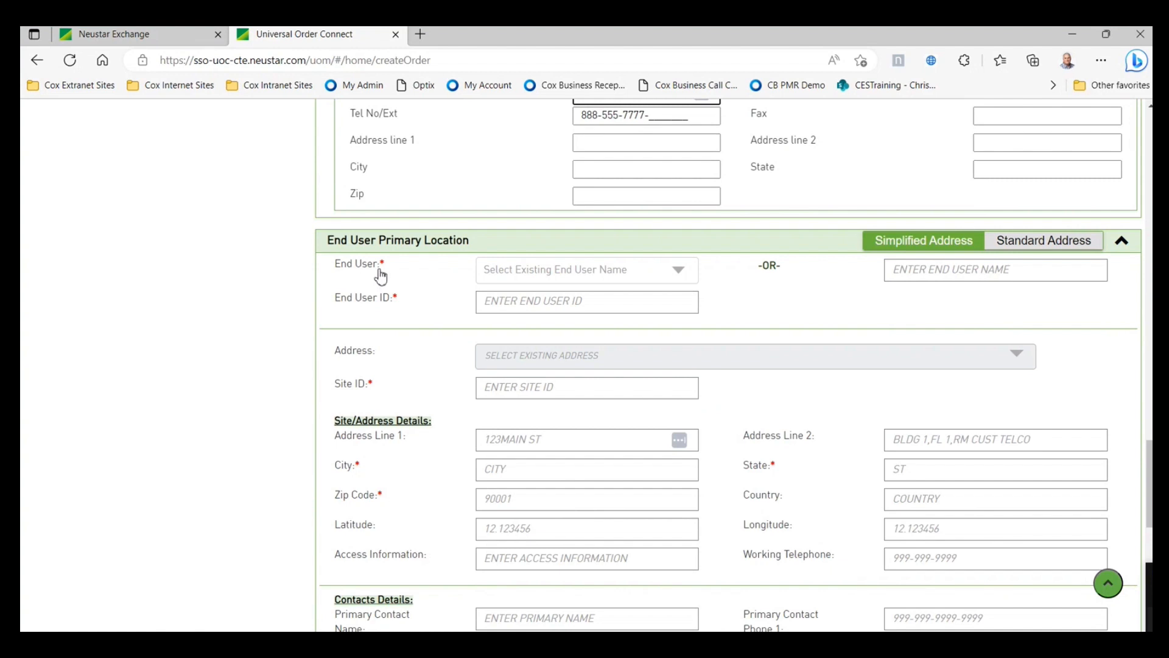
- Select COX CORPORATION as the existing end user
left_click(679, 275)
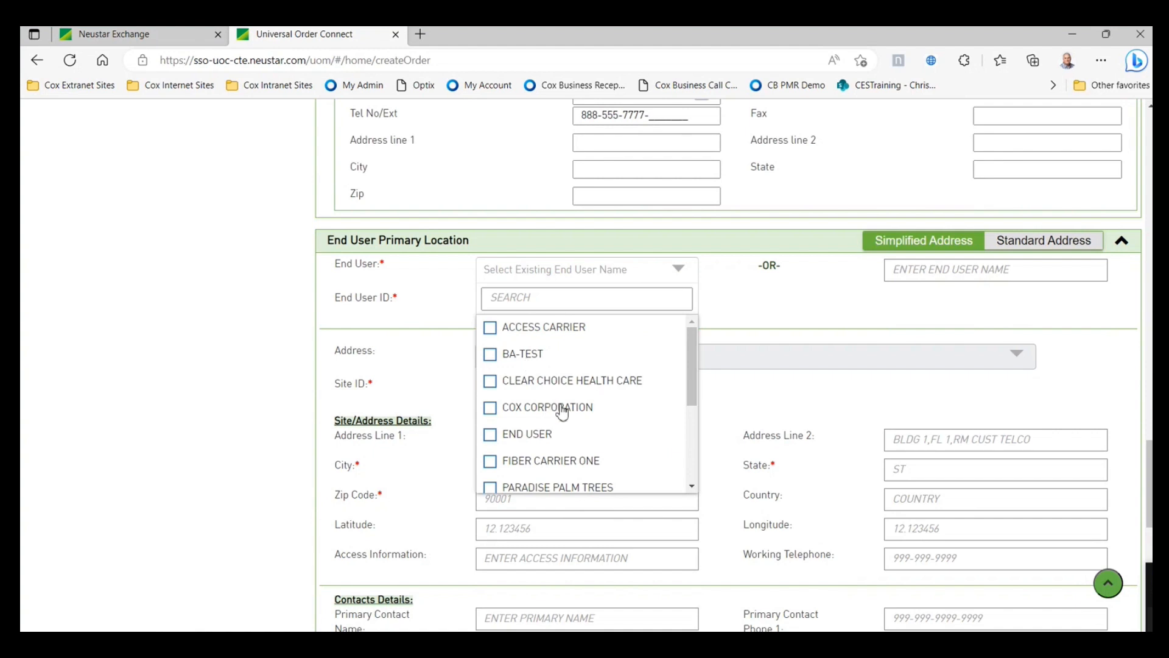
left_click(785, 307)
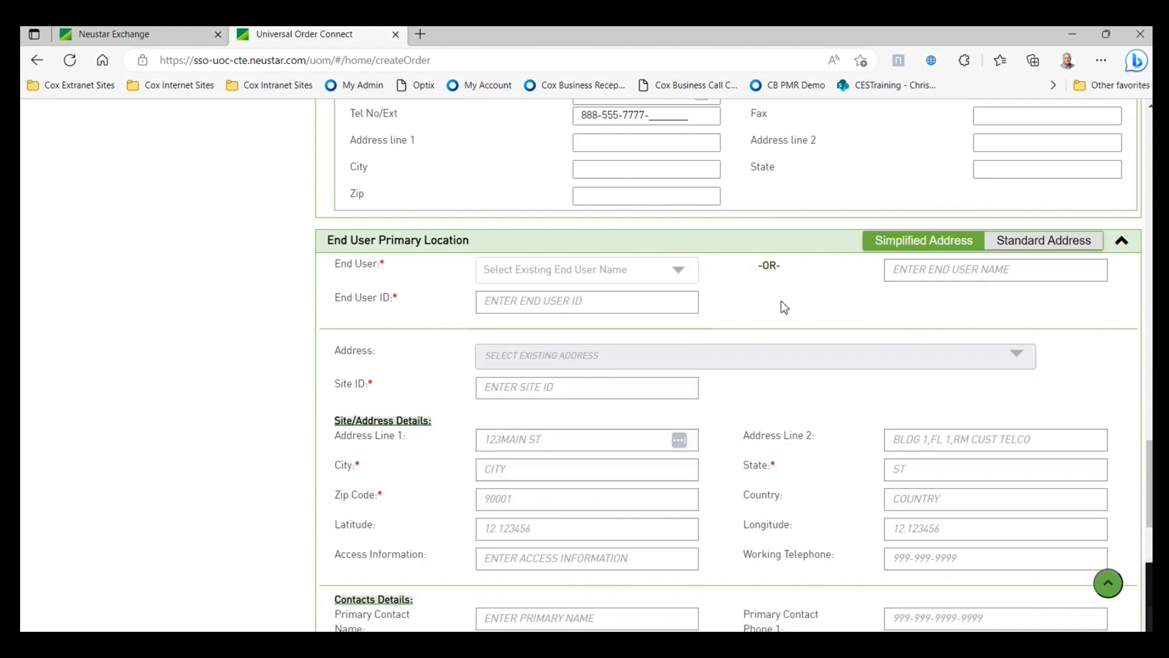
left_click(924, 271)
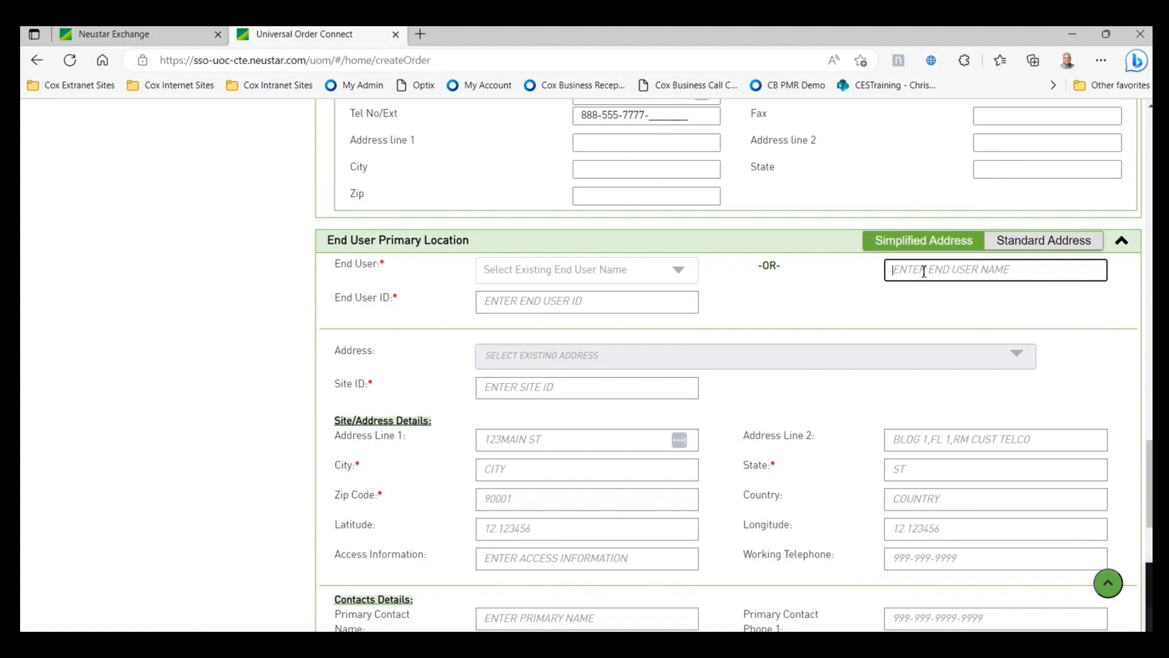
left_click(838, 295)
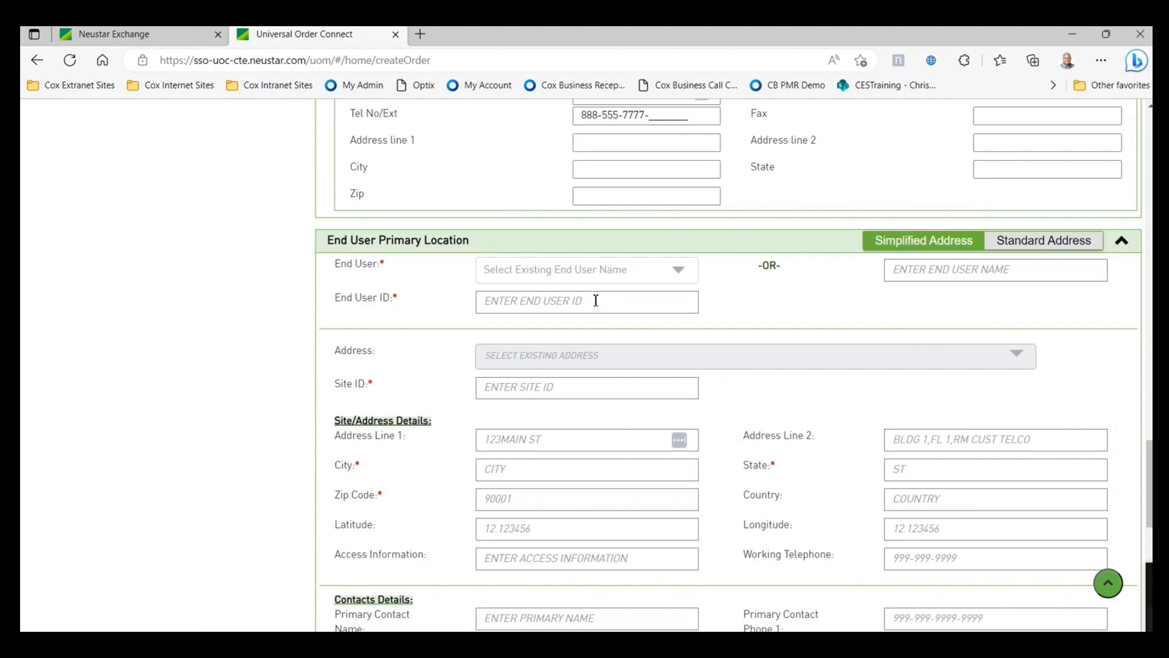
scroll(612, 327, "down", 1)
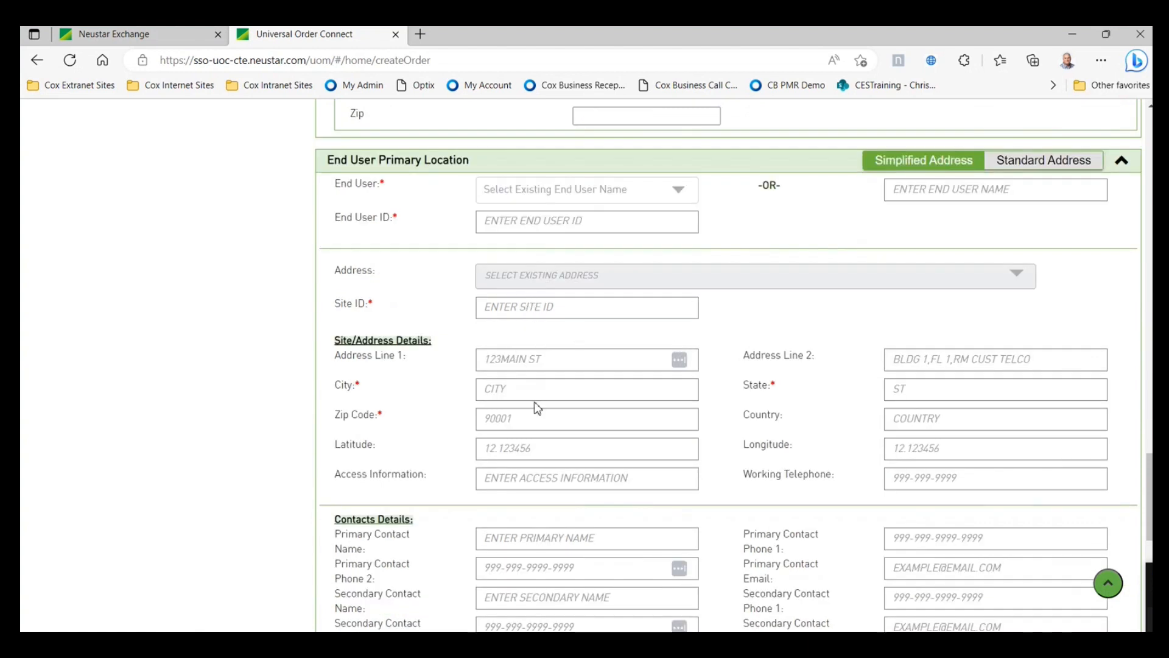
scroll(537, 407, "down", 1)
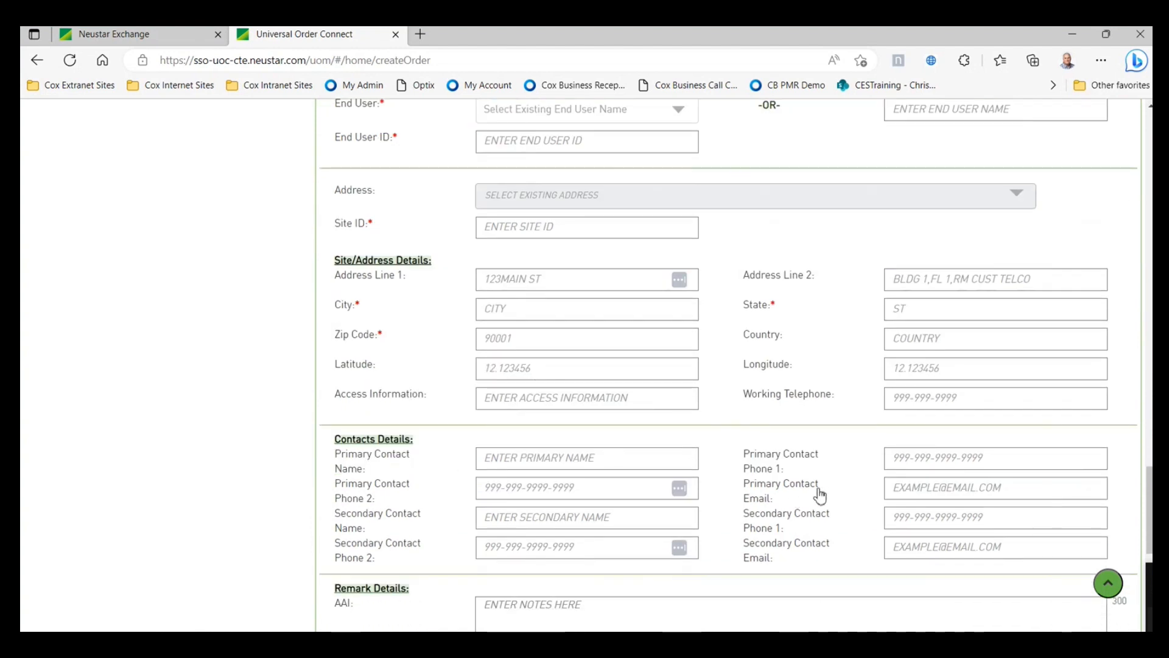
scroll(817, 491, "up", 2)
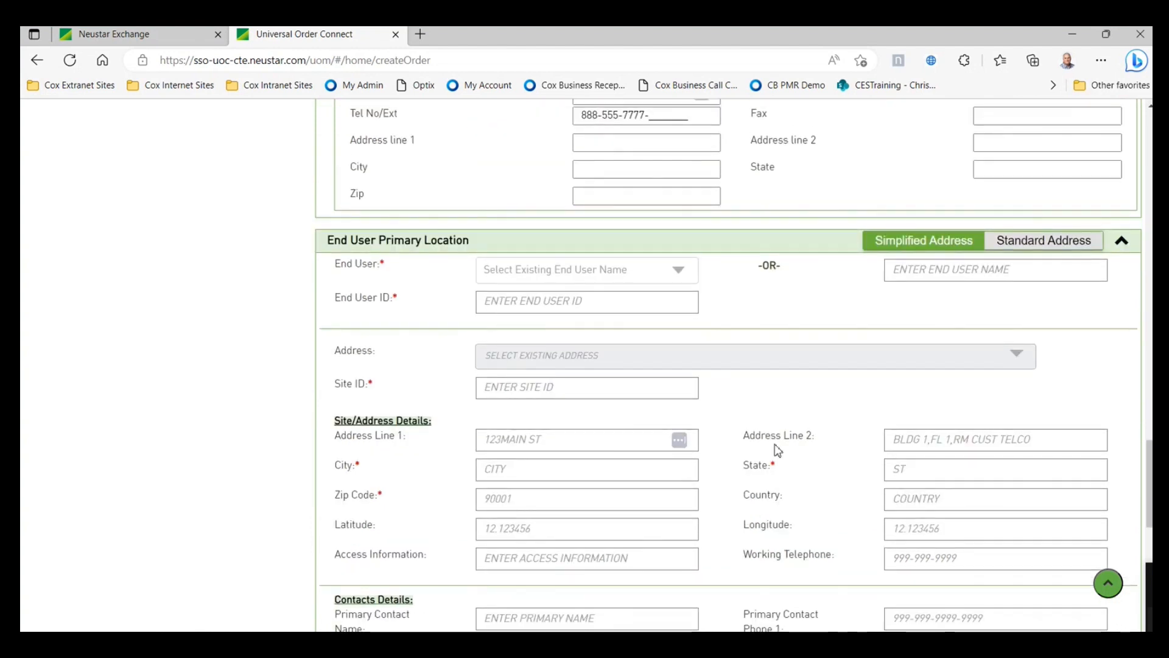
left_click(677, 275)
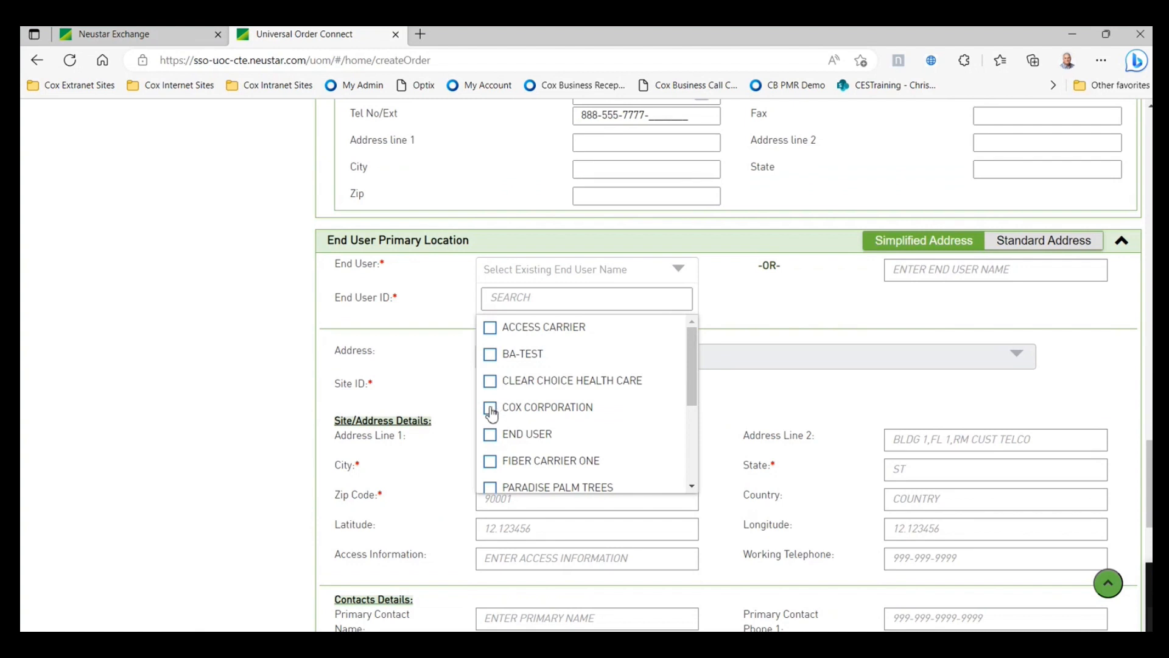
left_click(491, 408)
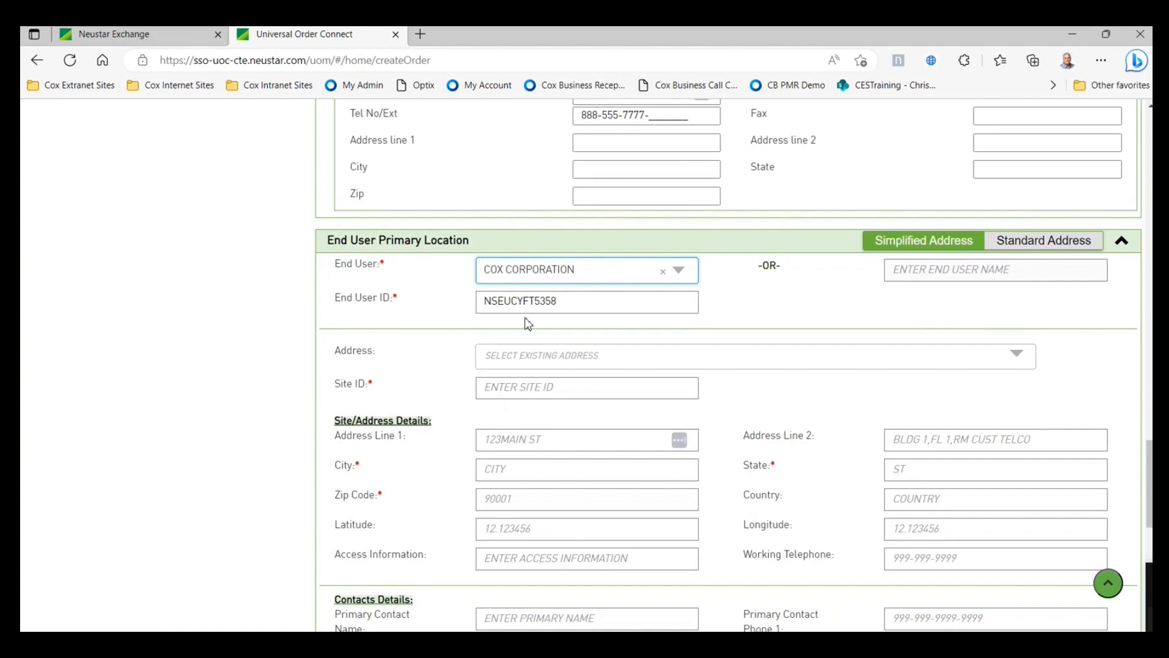
scroll(792, 338, "down", 1)
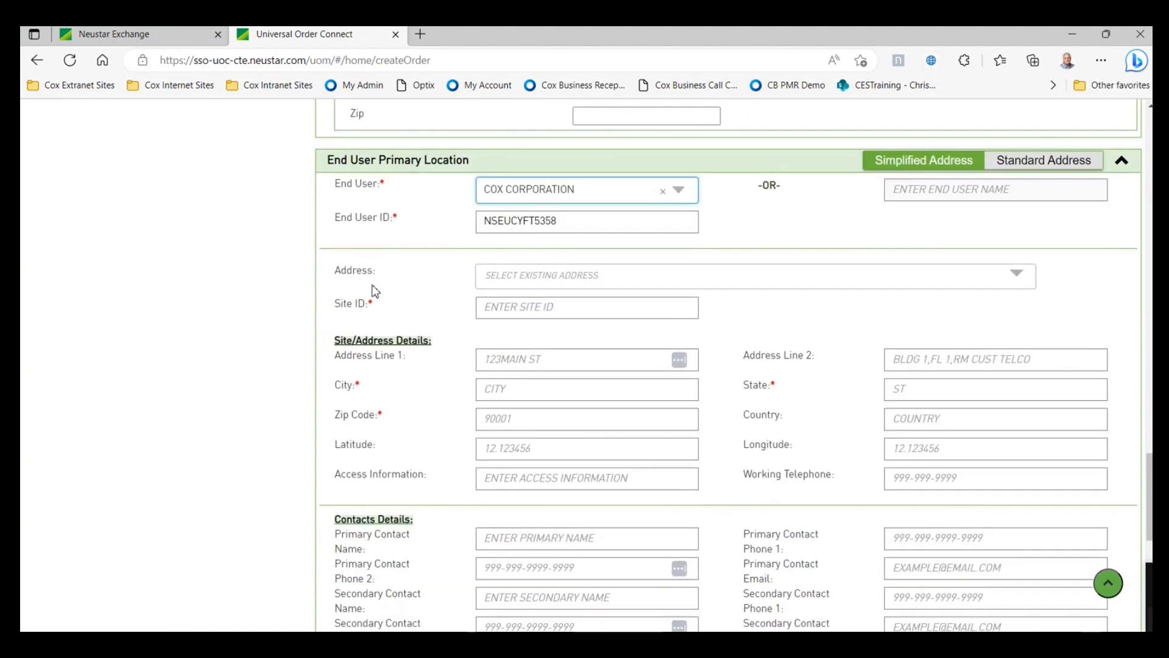
left_click(743, 282)
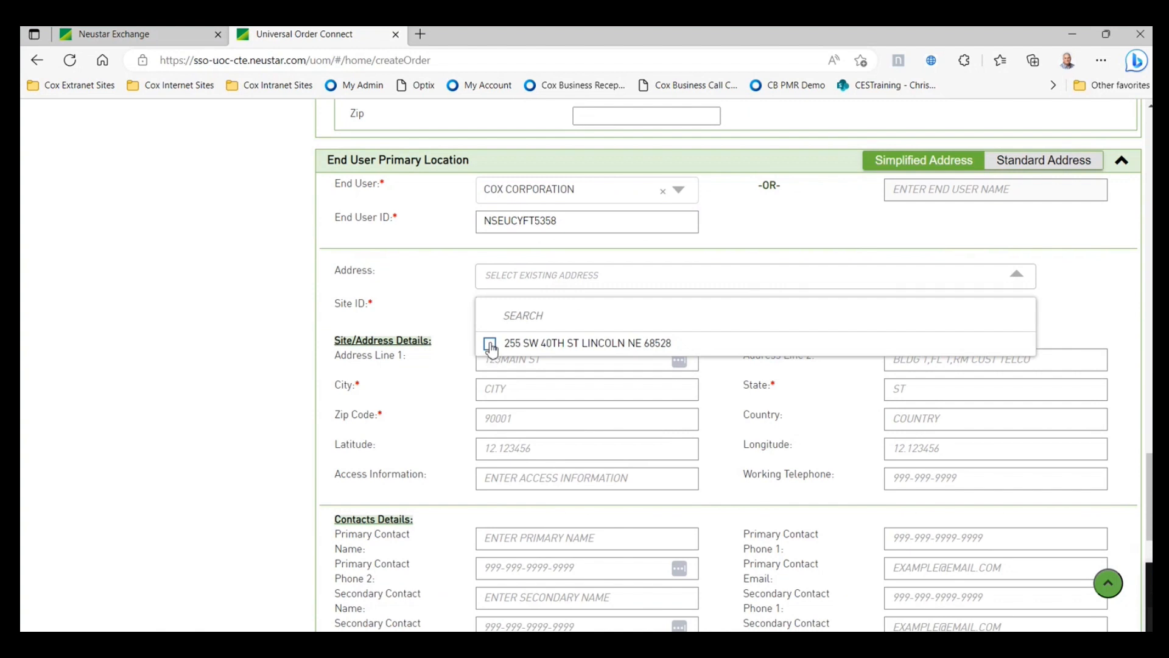
left_click(491, 344)
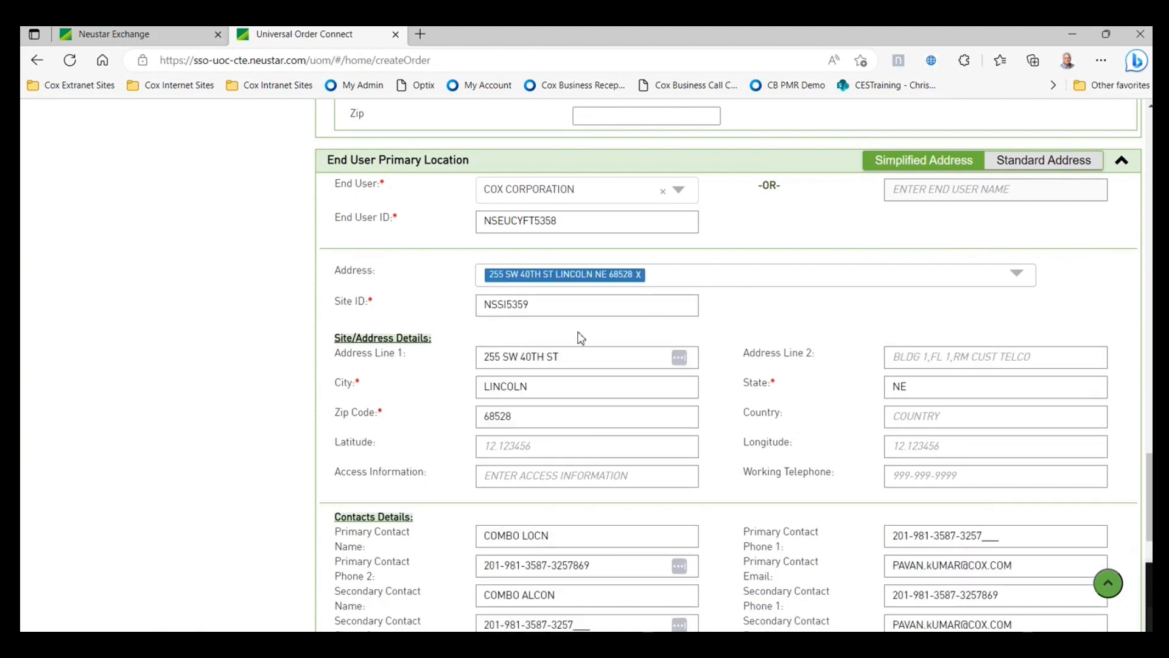
scroll(582, 339, "down", 2)
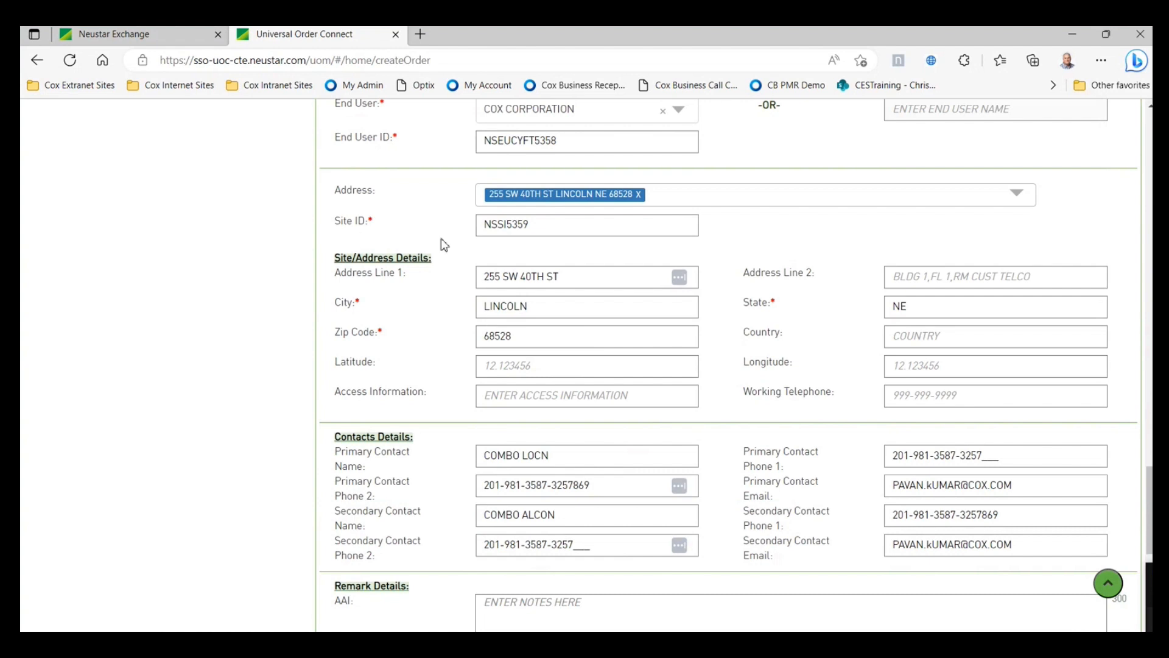
scroll(723, 323, "down", 2)
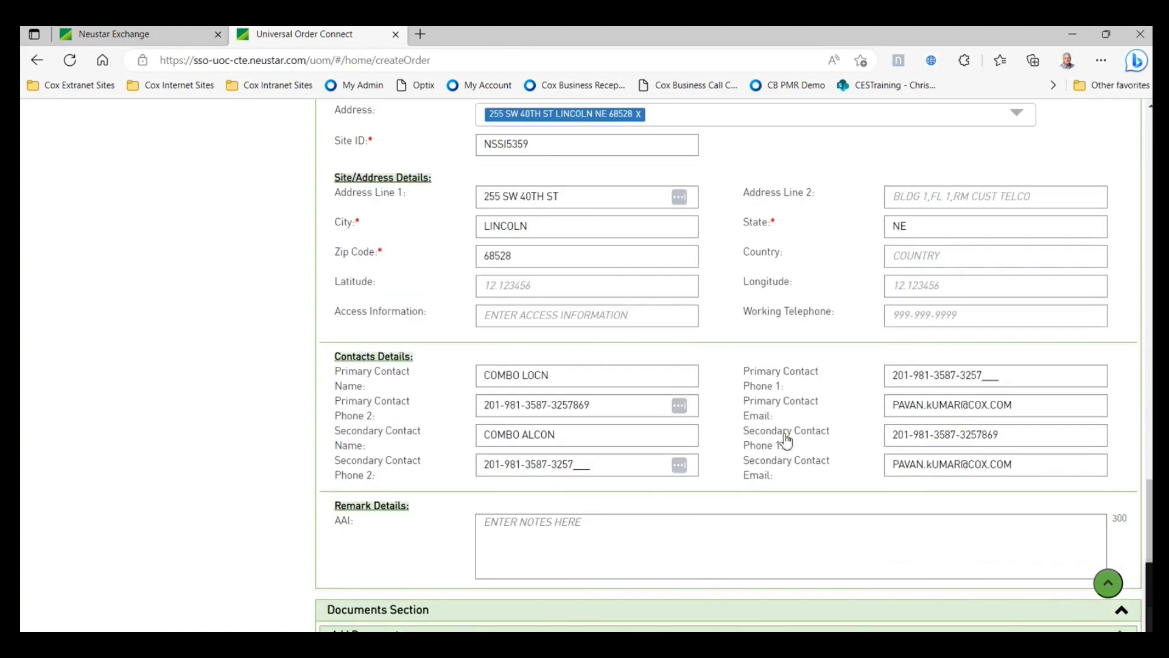
scroll(825, 395, "down", 2)
scroll(826, 394, "up", 4)
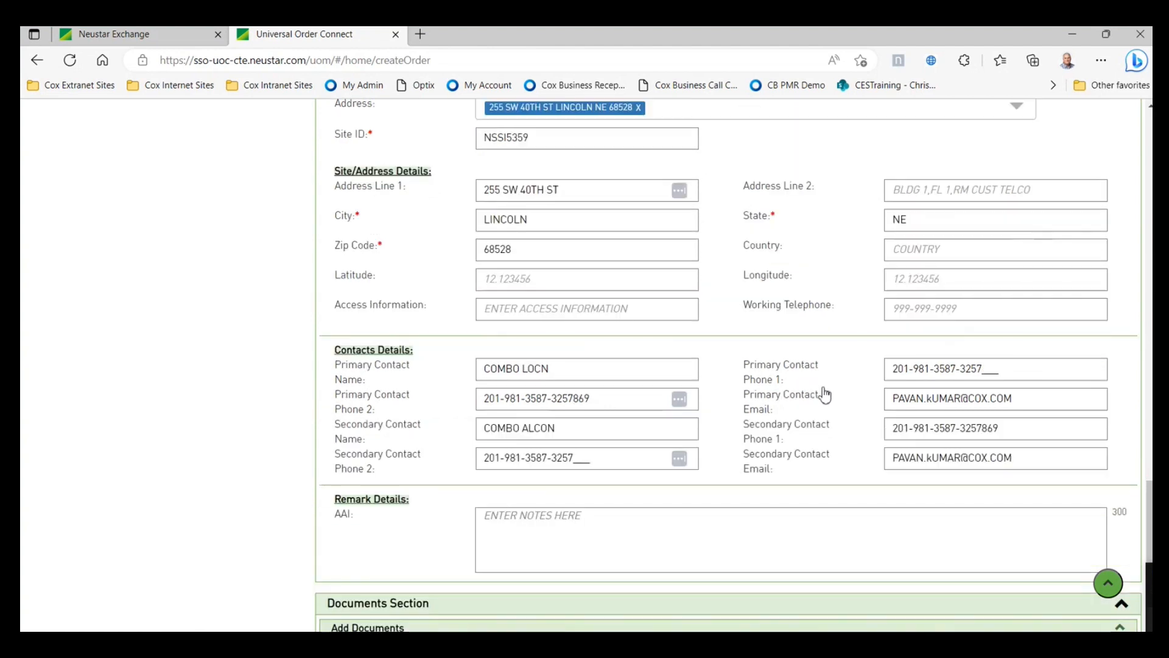
scroll(699, 438, "down", 3)
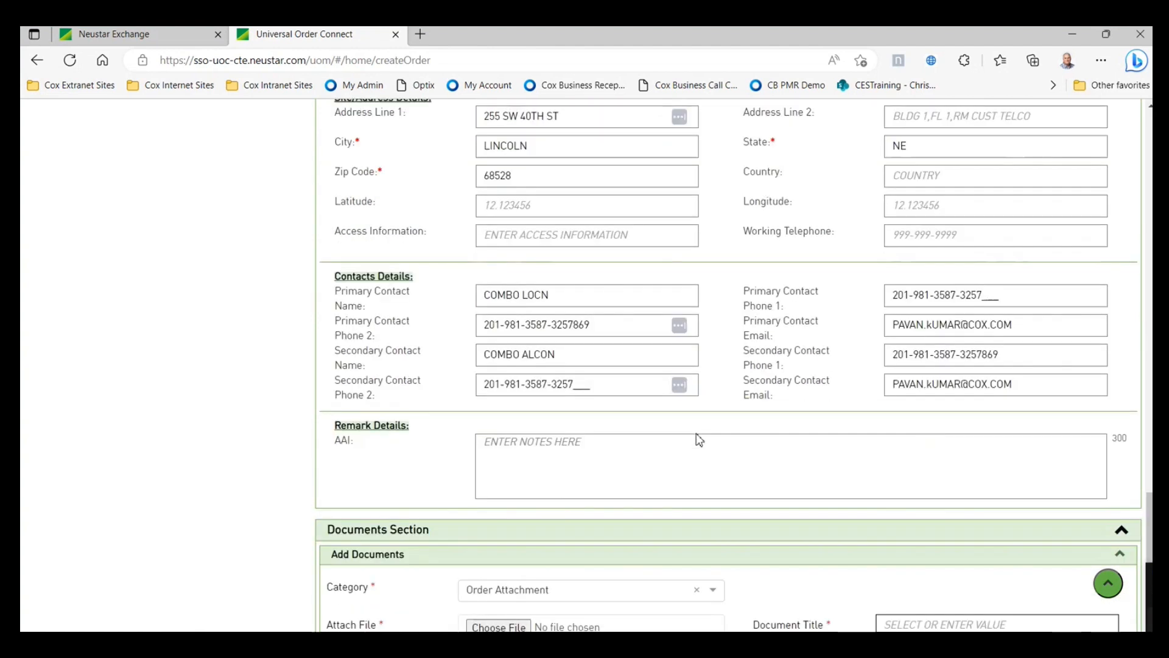
- Upload Cisco_8841_MPP_QRG.pdf as an Order Attachment titled Purchase Order (PO)
scroll(696, 435, "down", 1)
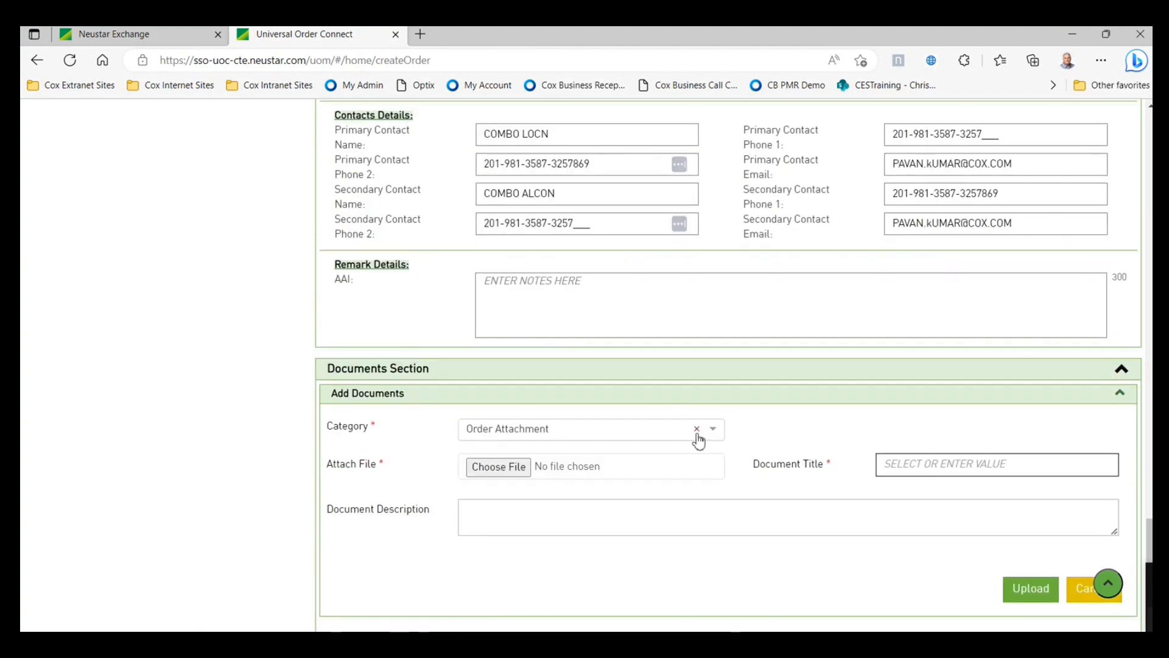
scroll(663, 442, "down", 2)
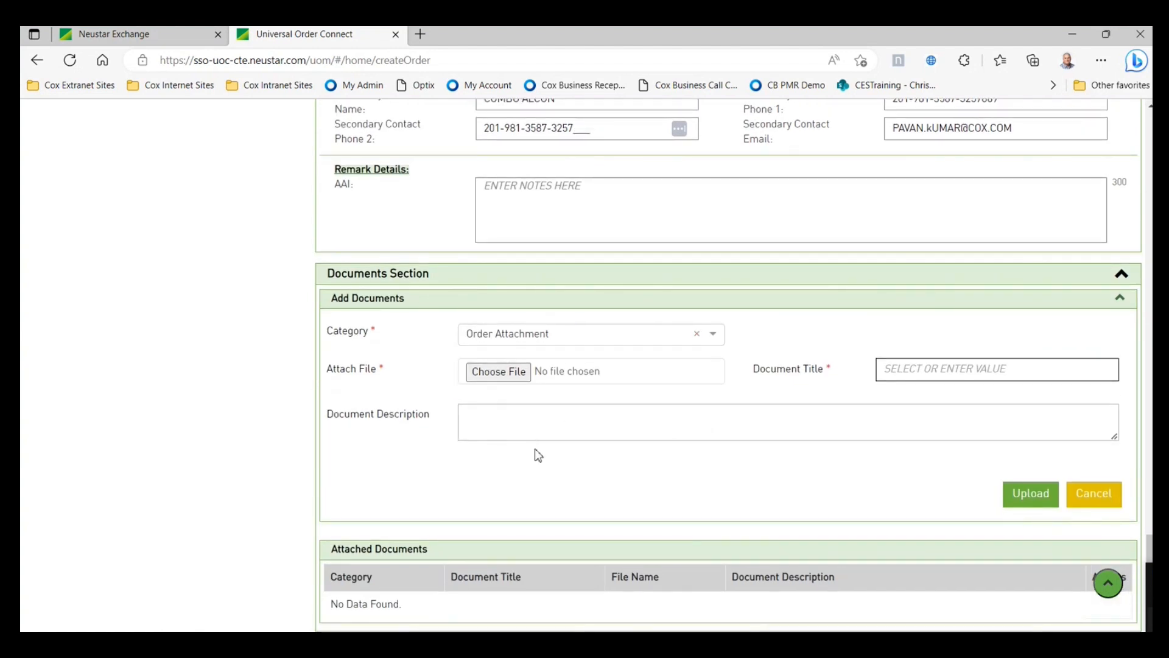
left_click(498, 373)
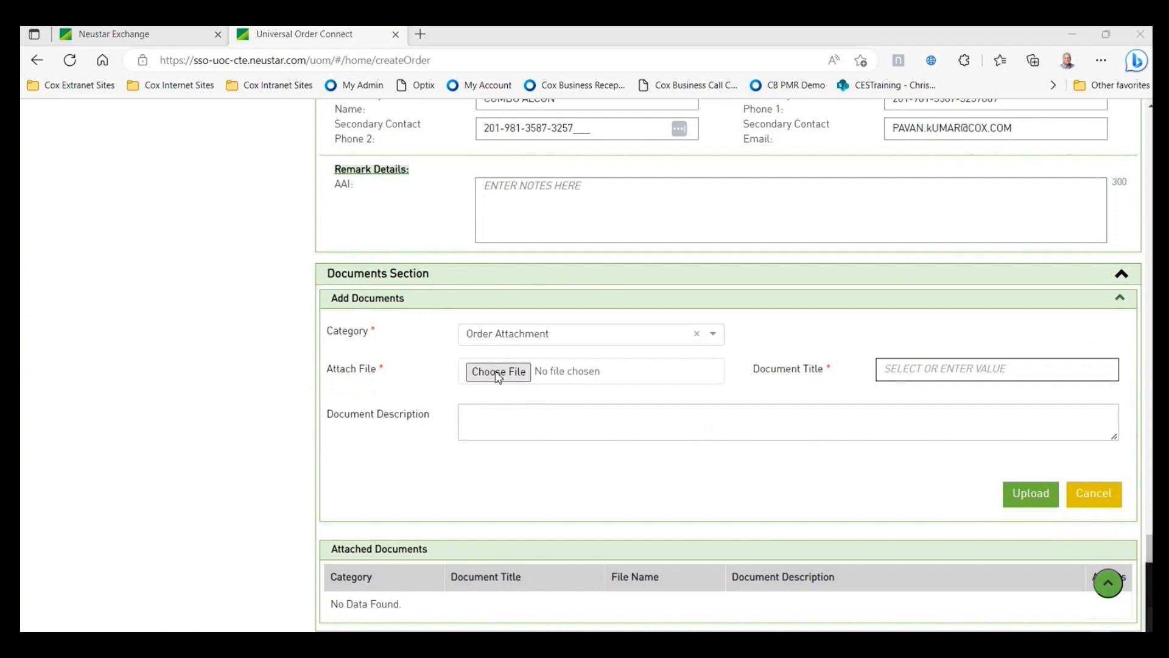
double_click(230, 206)
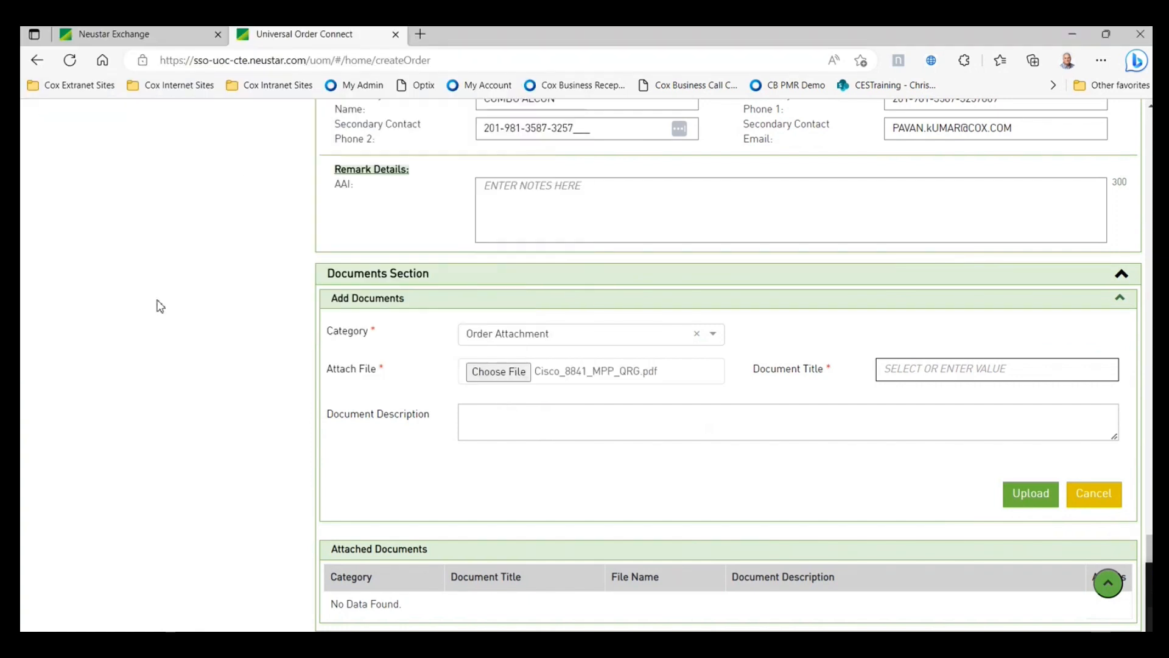
left_click(910, 370)
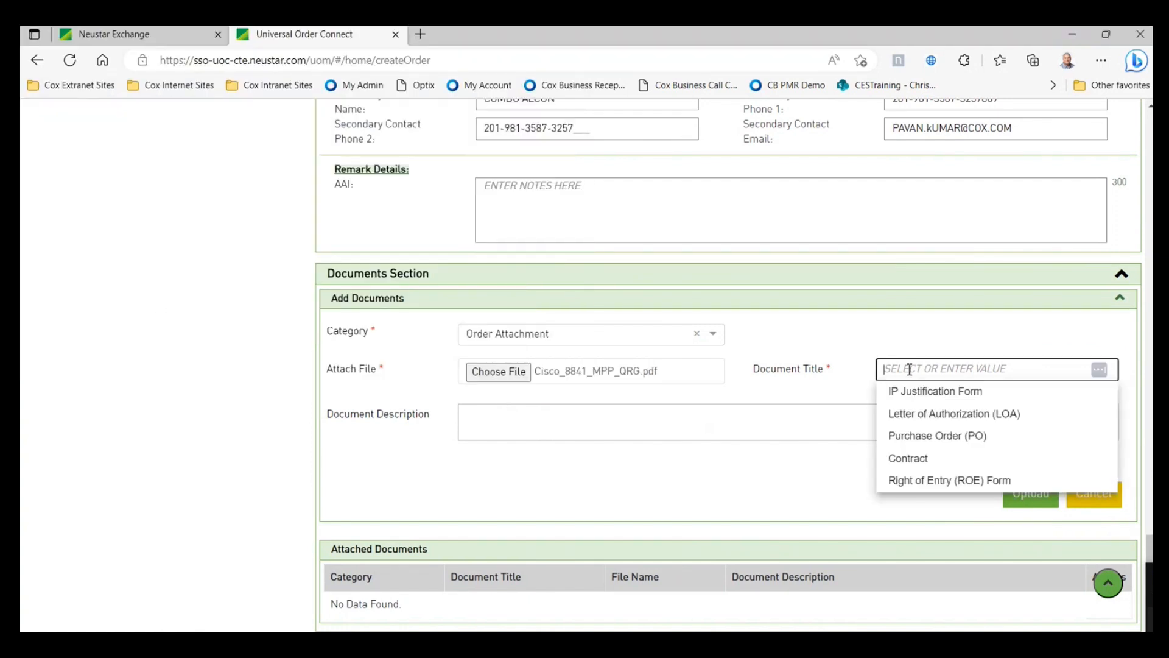
left_click(930, 438)
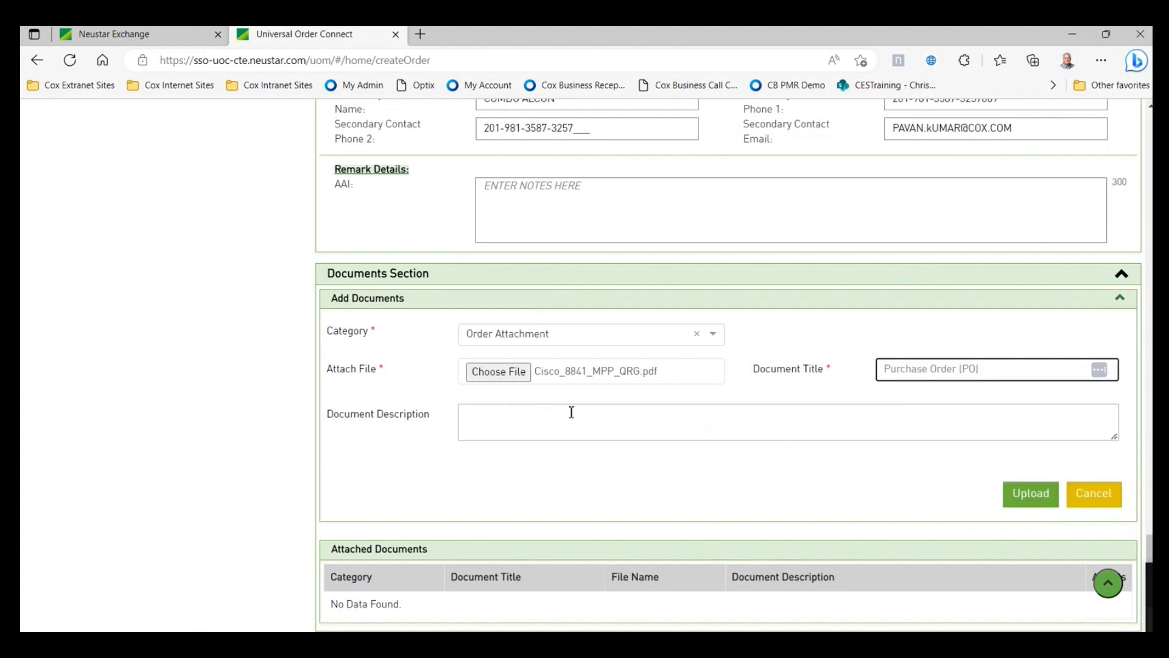
left_click(1031, 494)
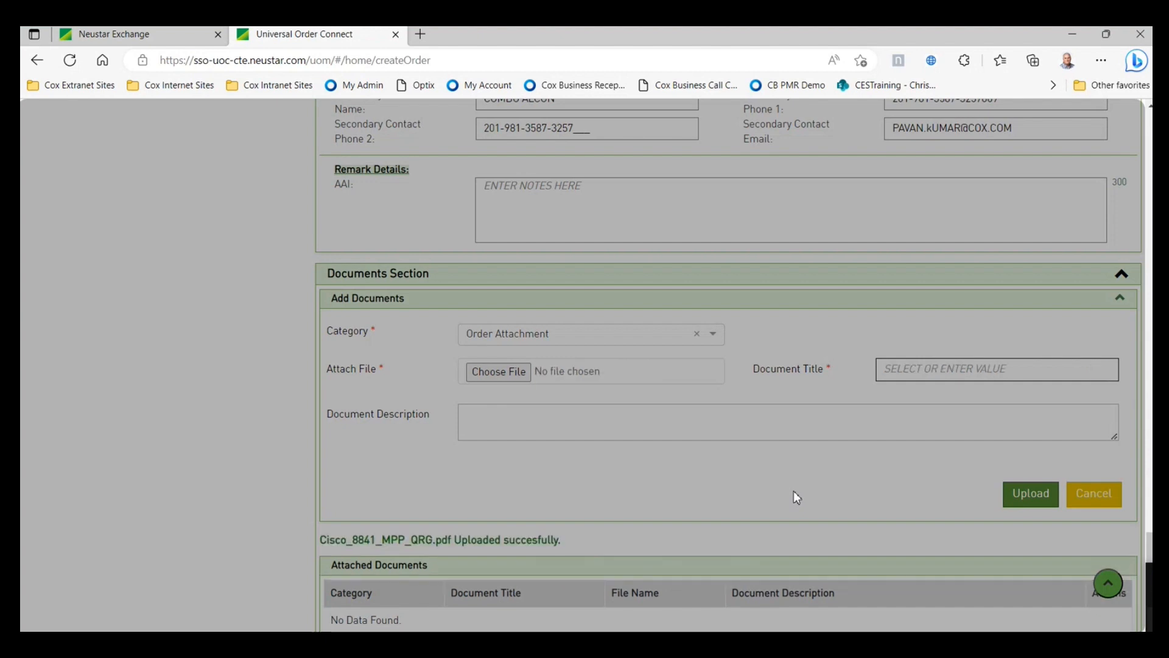
scroll(799, 496, "down", 1)
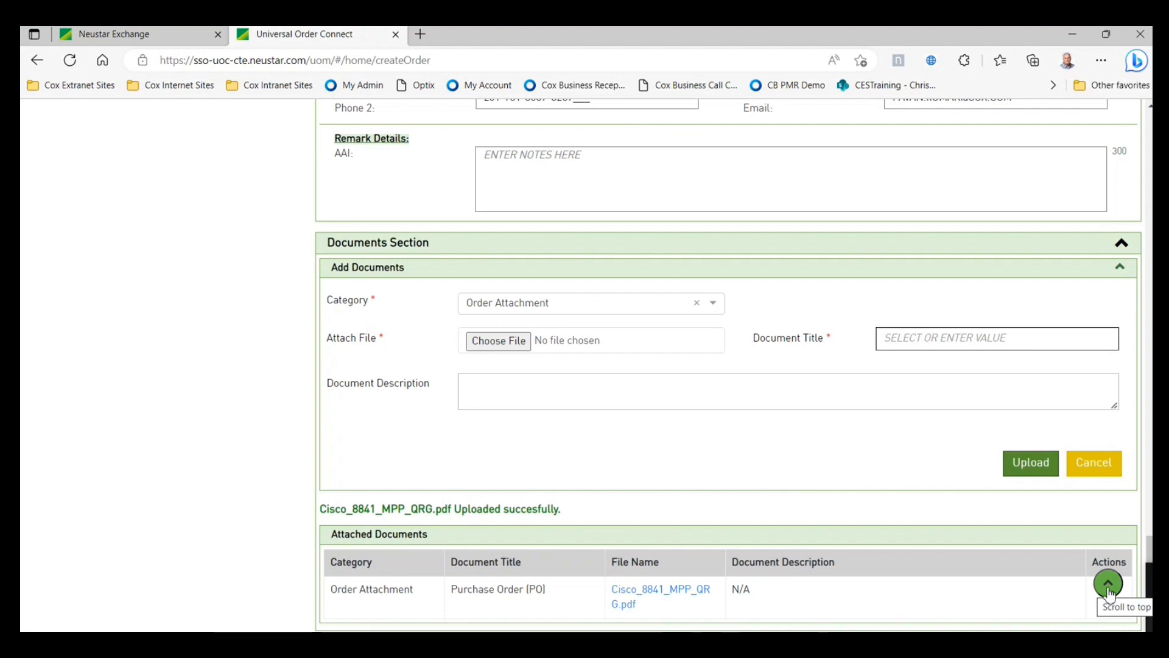
left_click(1109, 585)
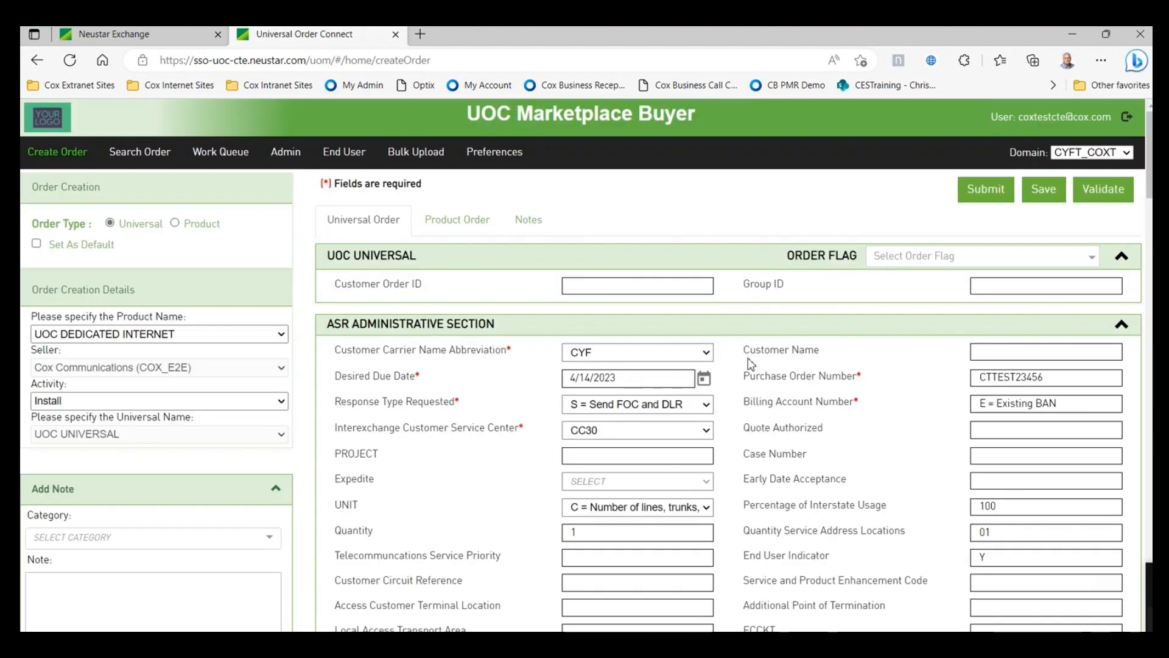
- Validate the order, jump to the VTA error, and view the Term Agreement field's help
left_click(1103, 194)
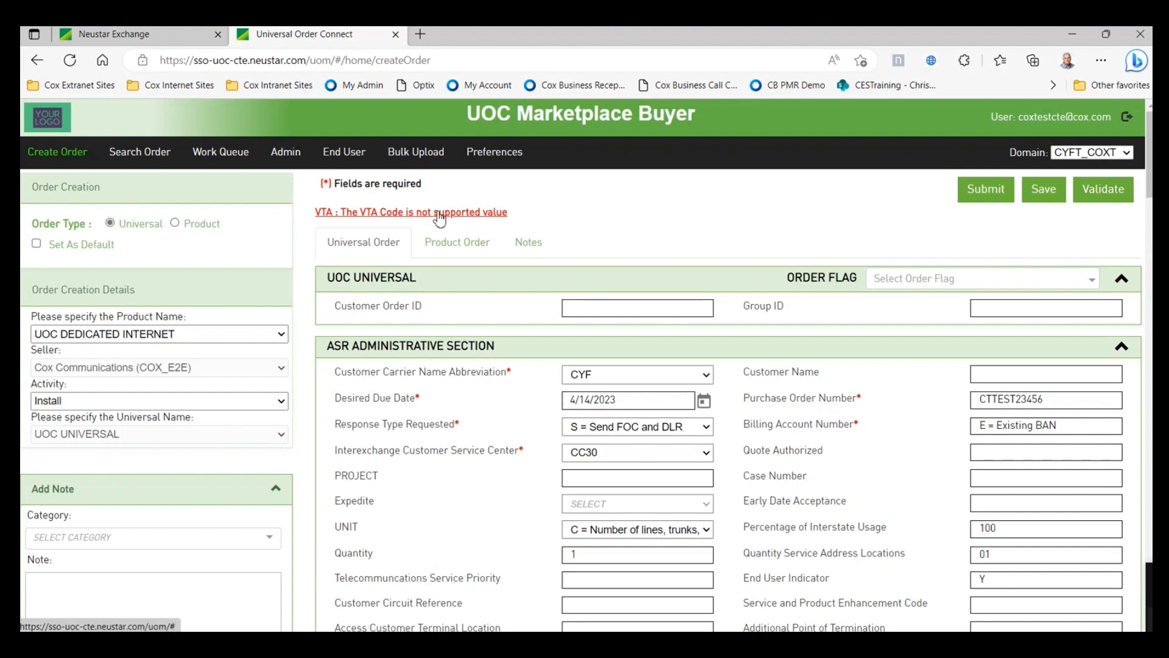
left_click(439, 214)
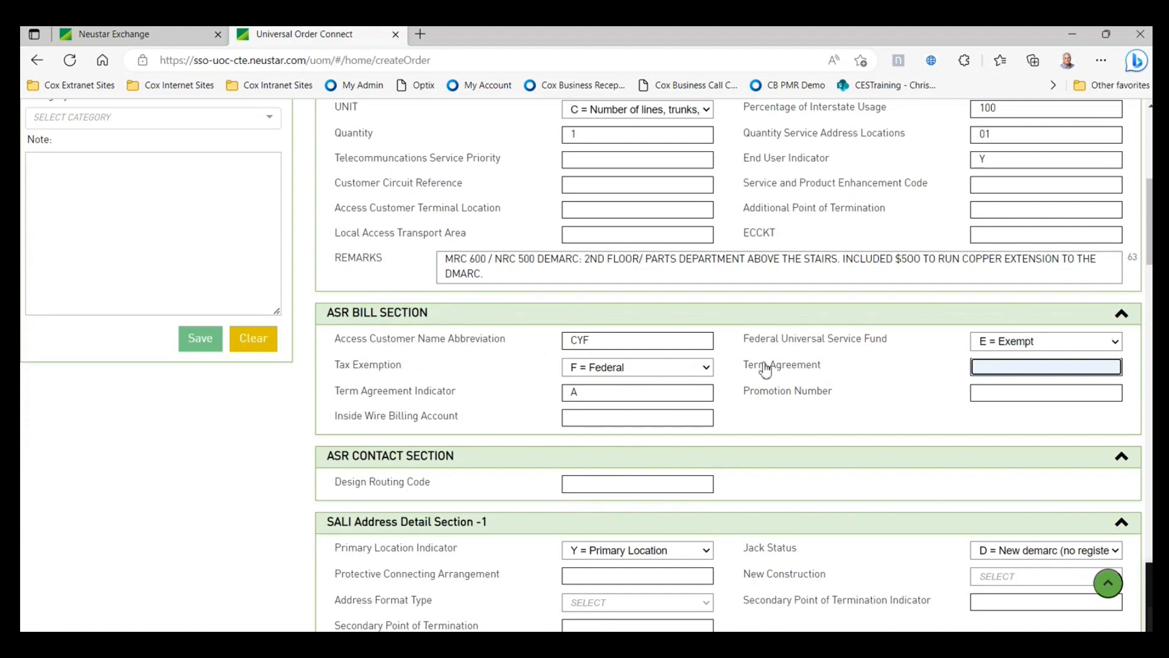
left_click(766, 368)
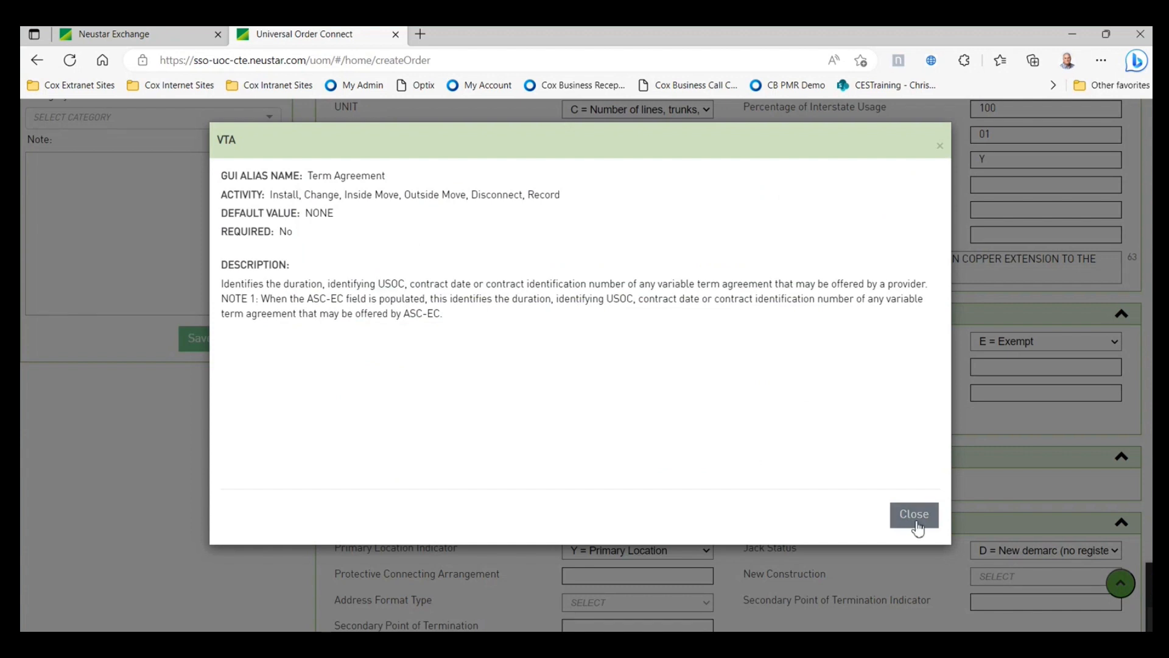
- Close the Term Agreement help and enter 3 as the Term Agreement value
left_click(915, 514)
left_click(1002, 368)
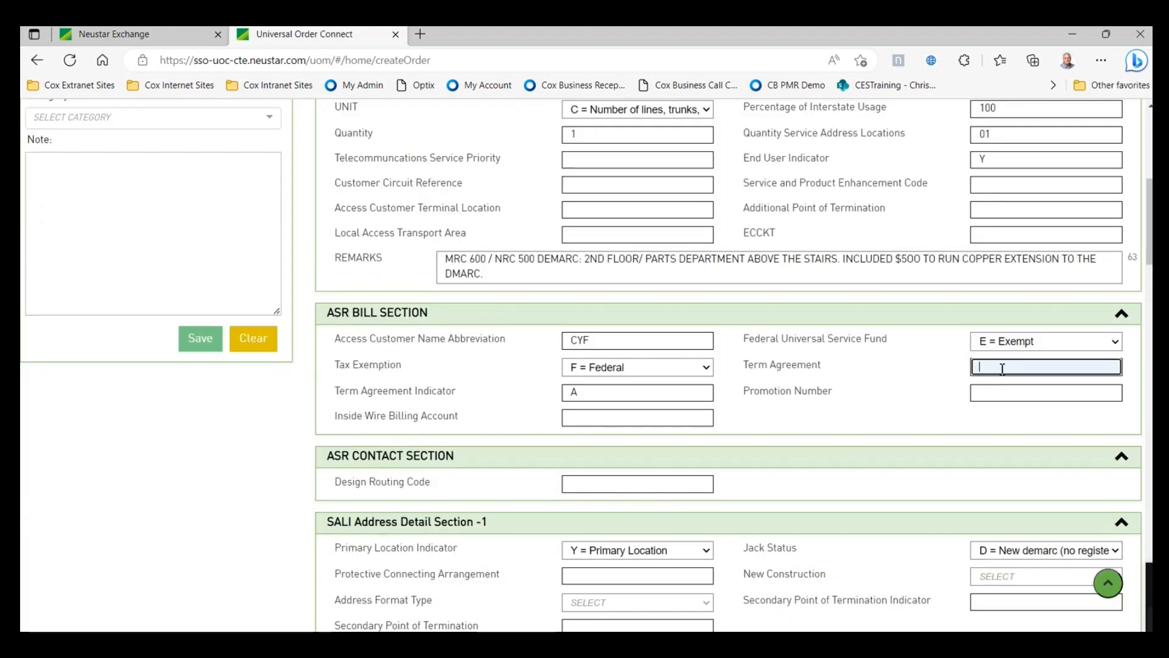
type("36")
- Re-validate the install order and submit it
left_click(1109, 583)
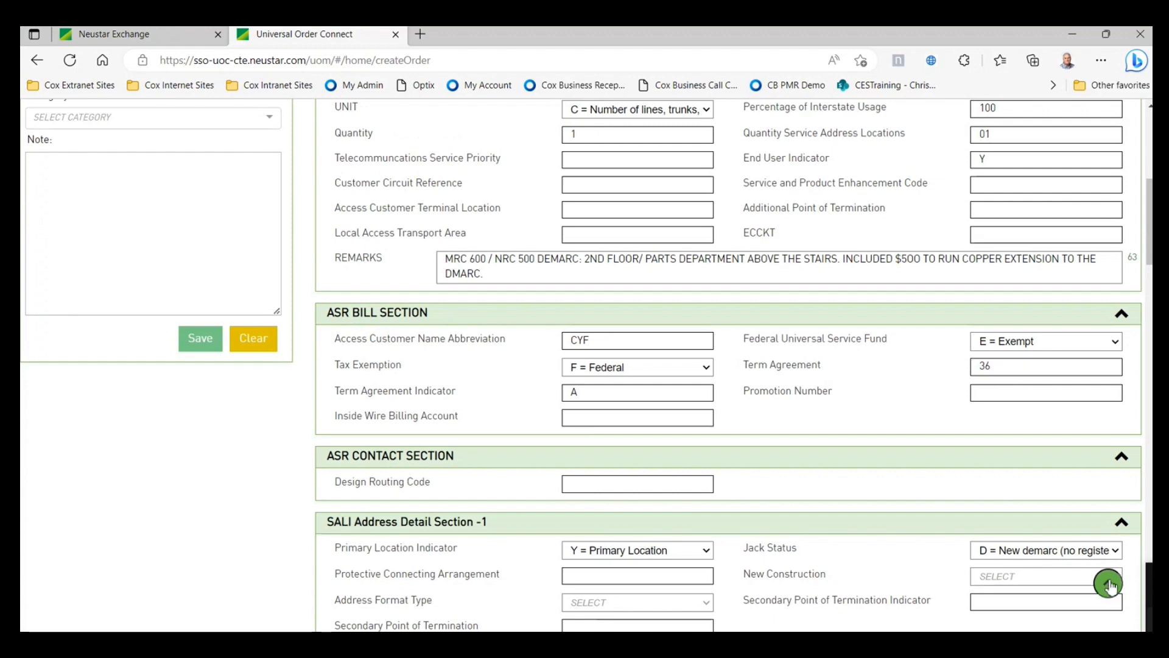
left_click(1105, 190)
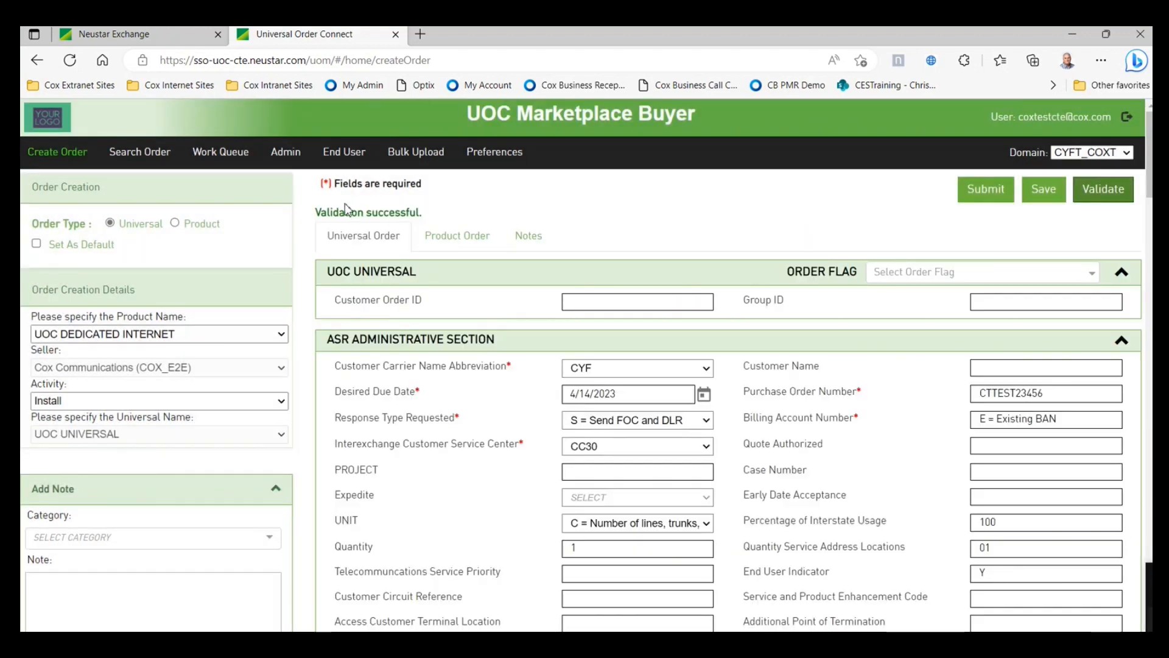
left_click(992, 195)
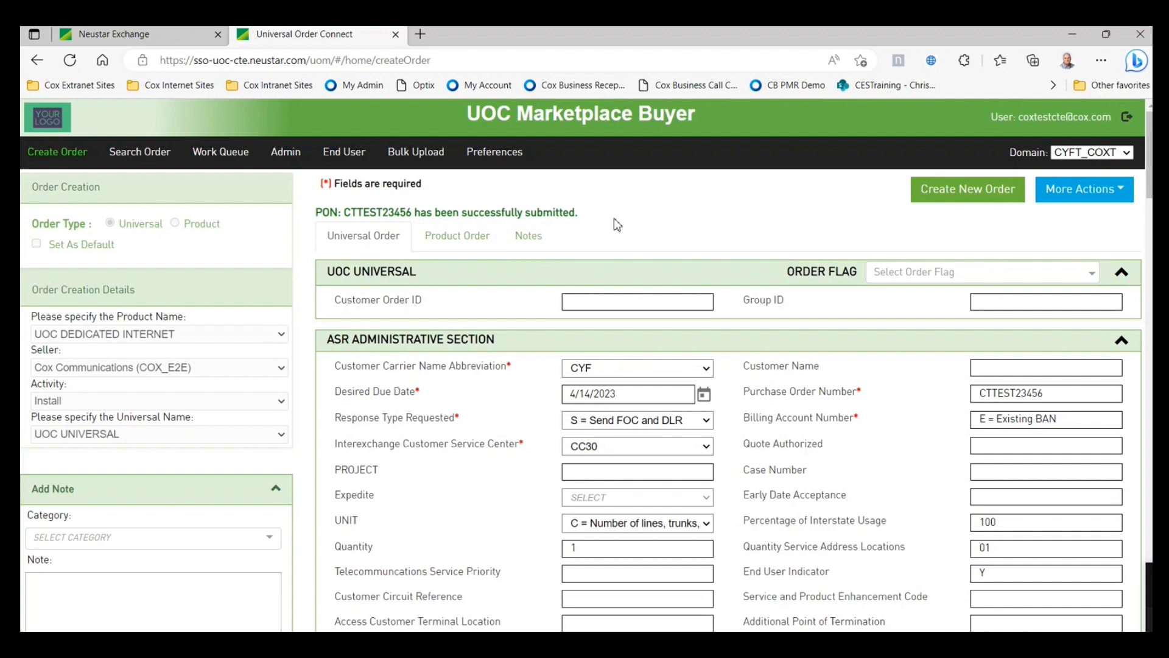
- In the Work Queue, clone the submitted order using the first row's Action menu
left_click(222, 153)
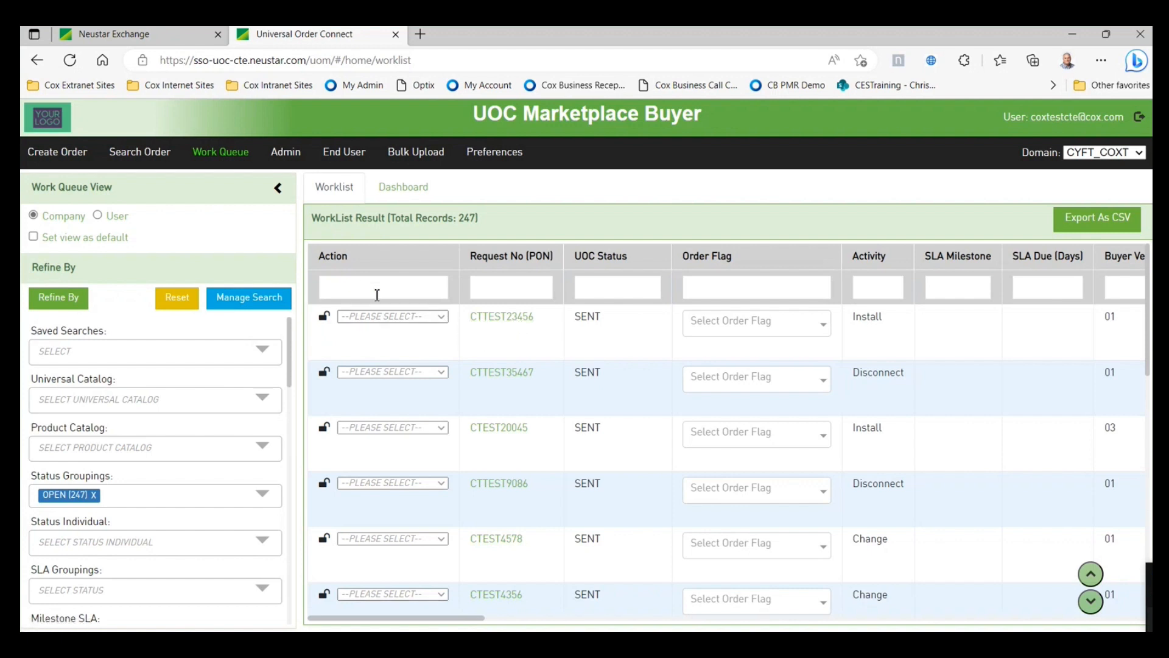
left_click(442, 316)
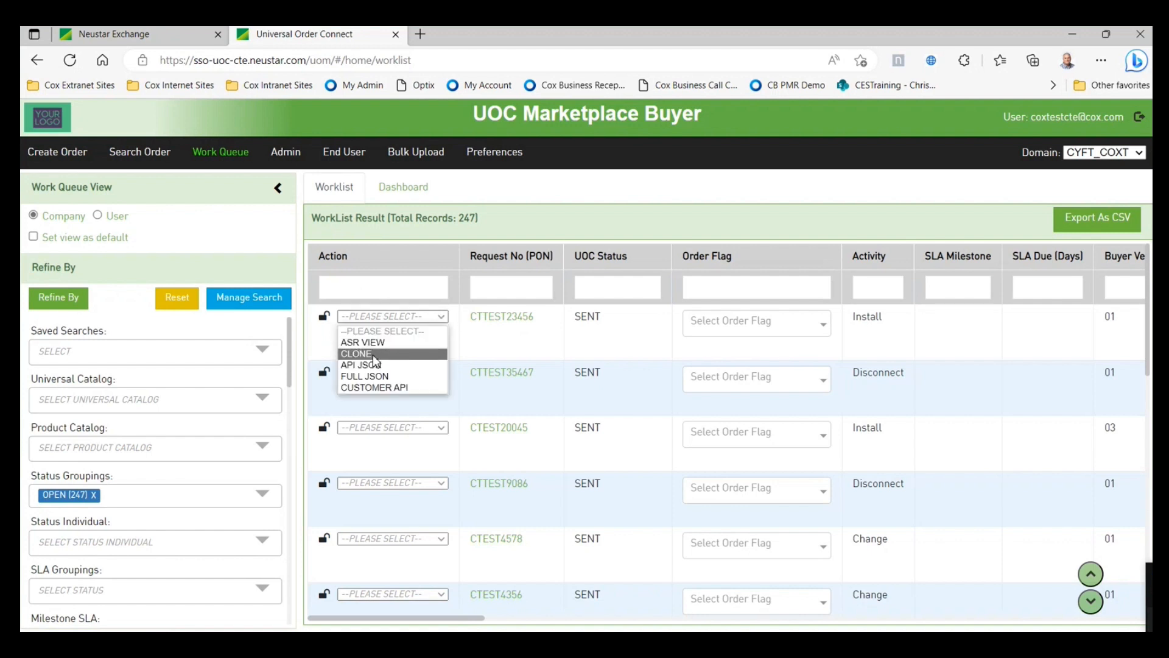
left_click(372, 354)
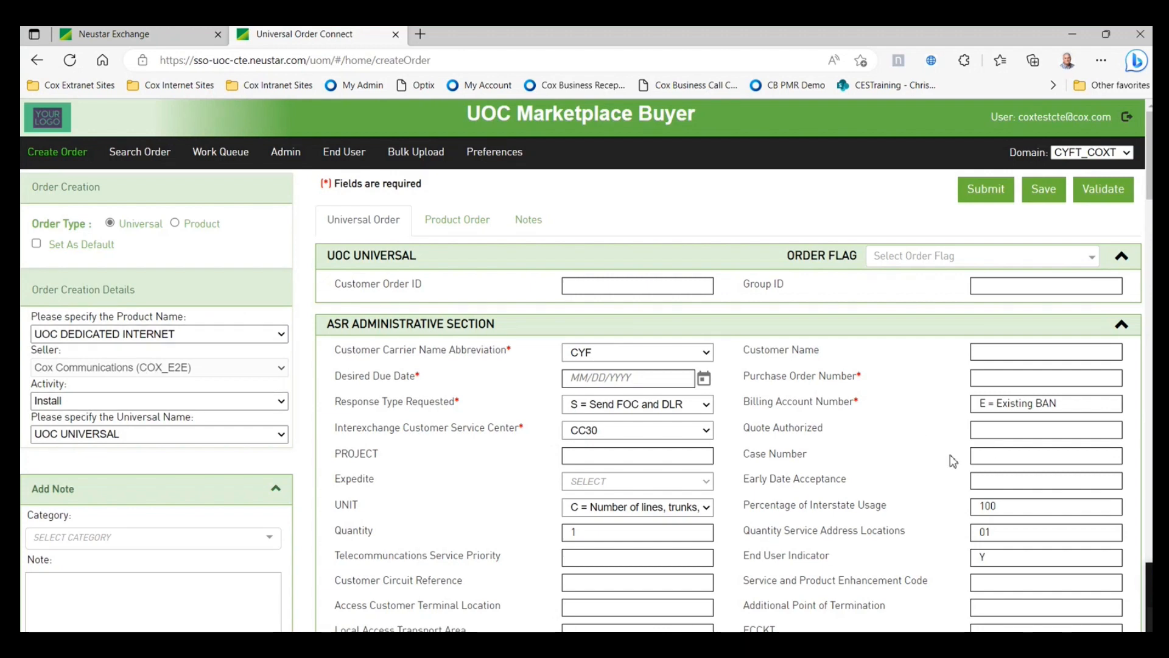
- Clear the End User selection so the cloned form's end user, site and contact details are blank
scroll(781, 335, "down", 1)
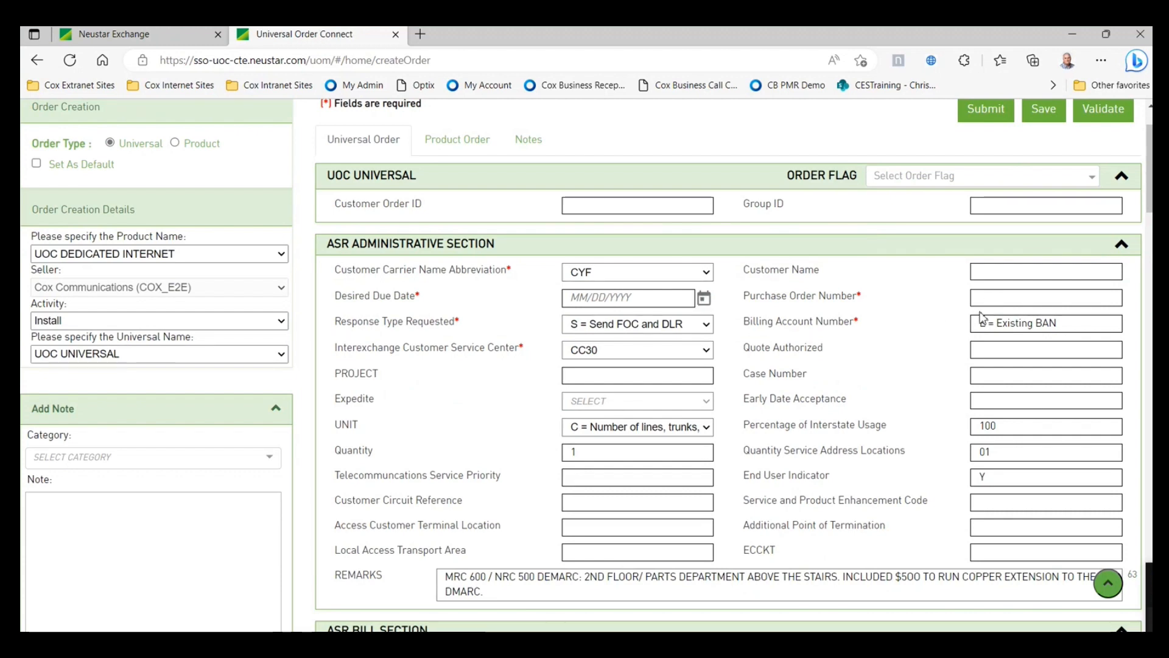
scroll(644, 315, "down", 1)
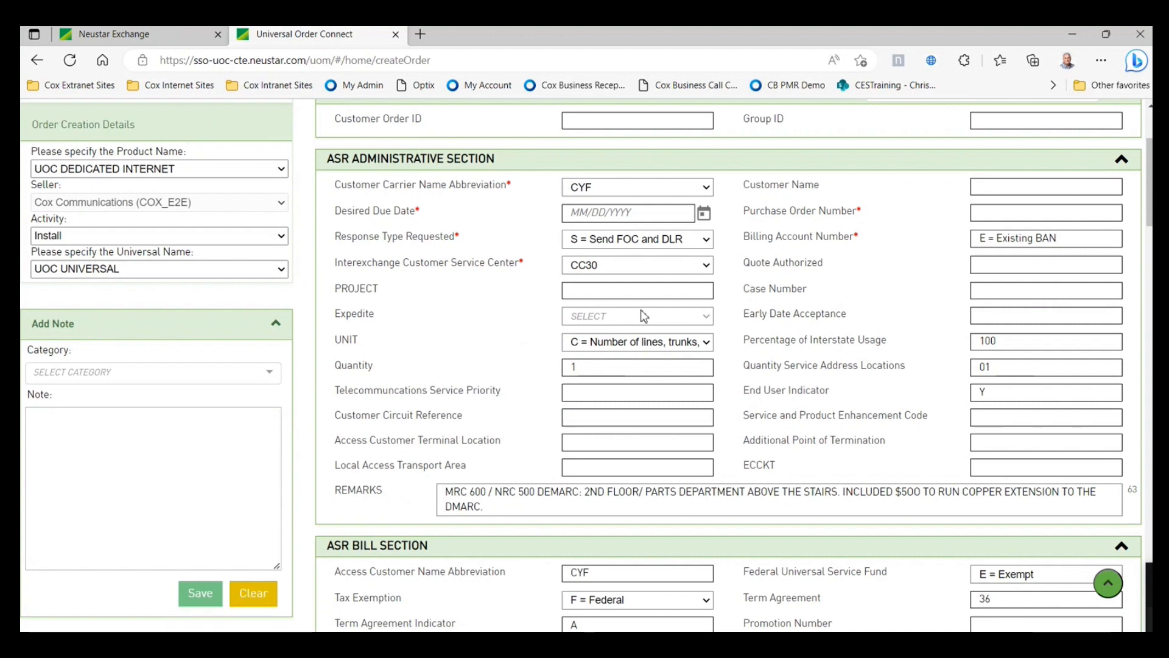
scroll(644, 316, "down", 3)
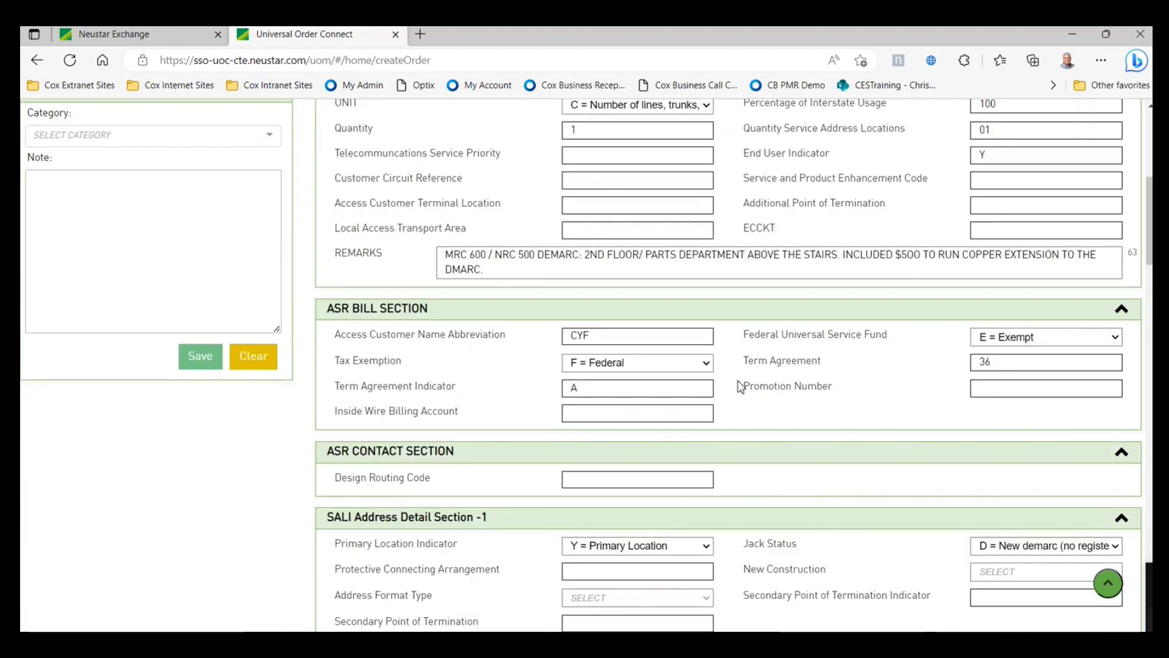
scroll(740, 386, "down", 1)
scroll(900, 375, "down", 1)
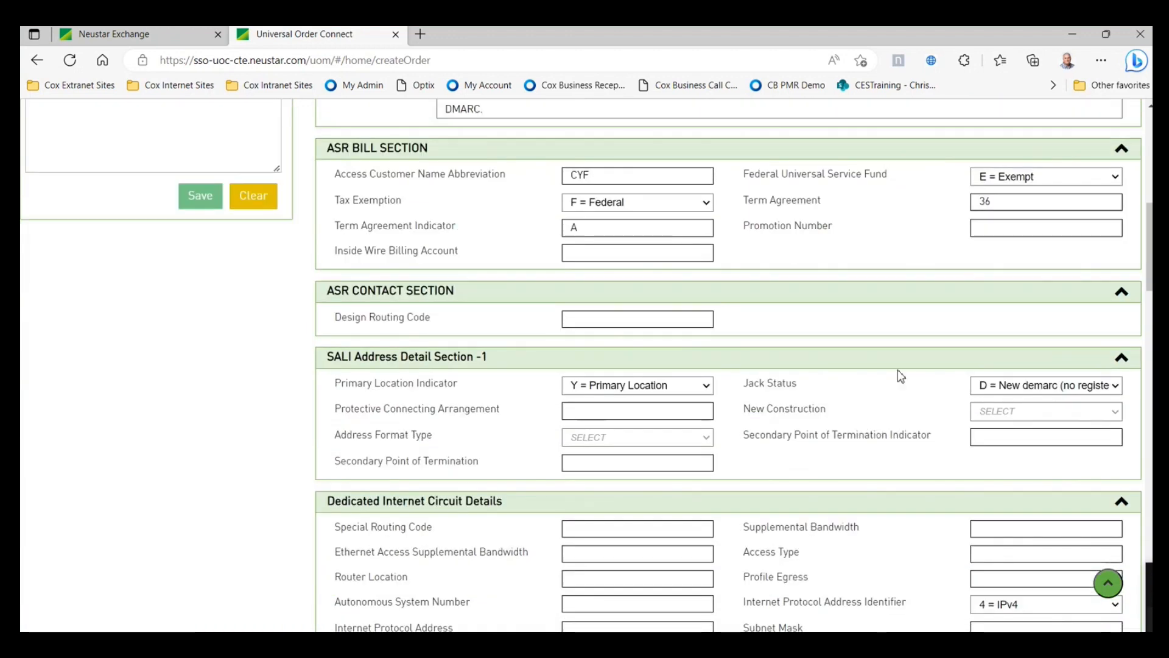
scroll(901, 375, "down", 1)
scroll(885, 384, "down", 1)
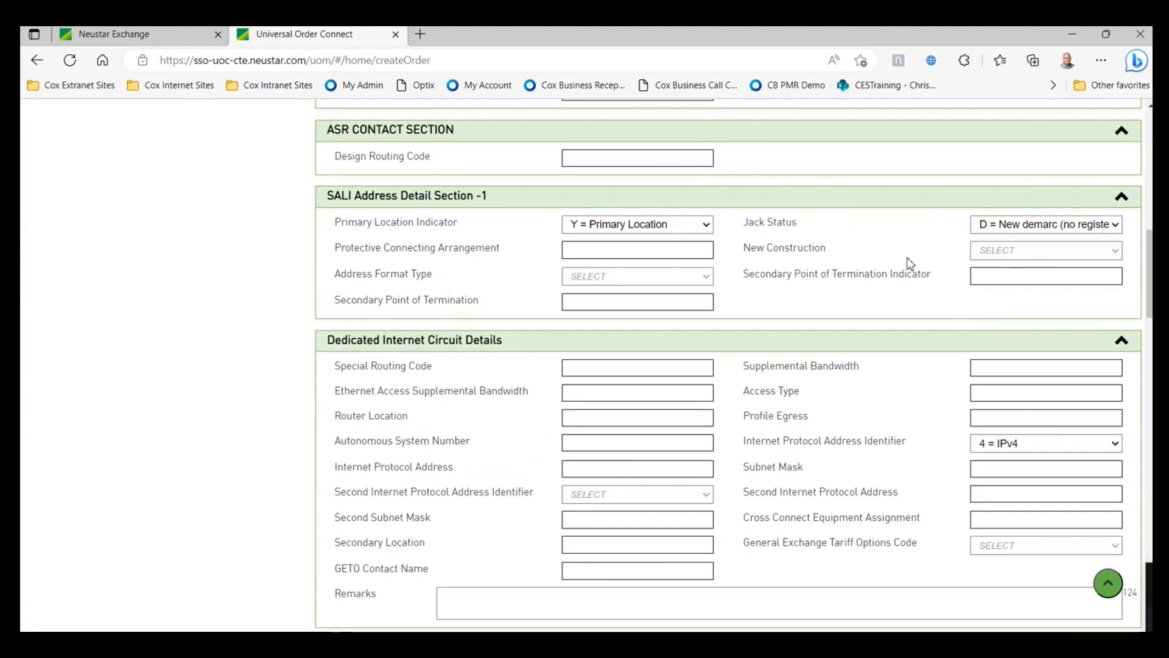
scroll(1009, 361, "down", 1)
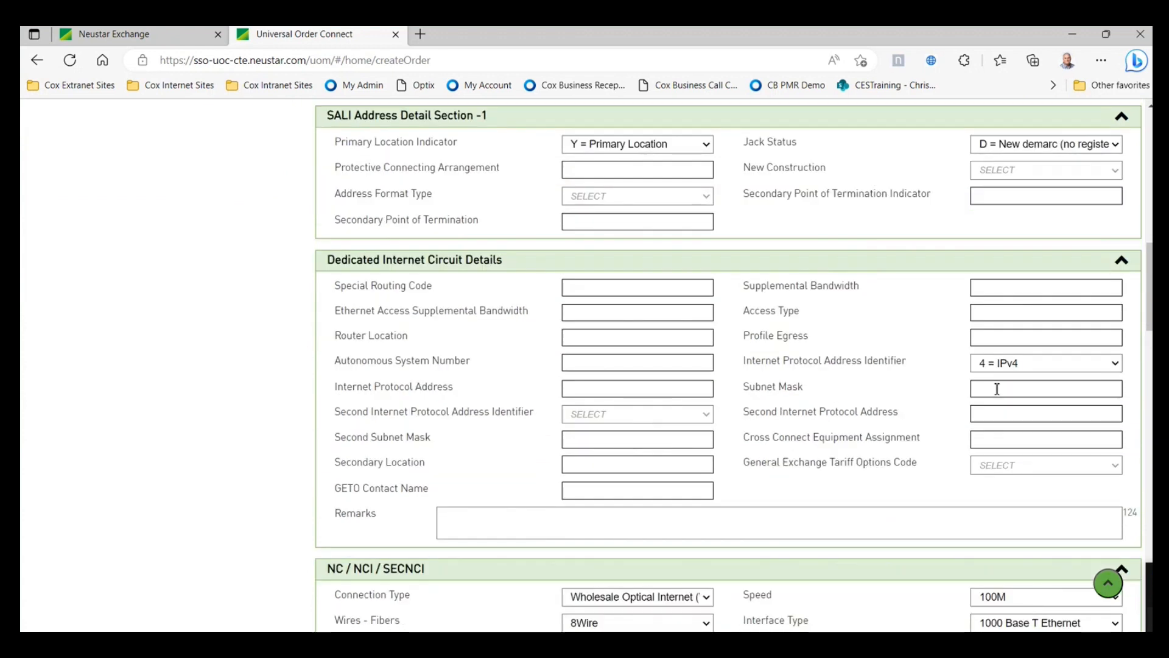
scroll(997, 388, "down", 2)
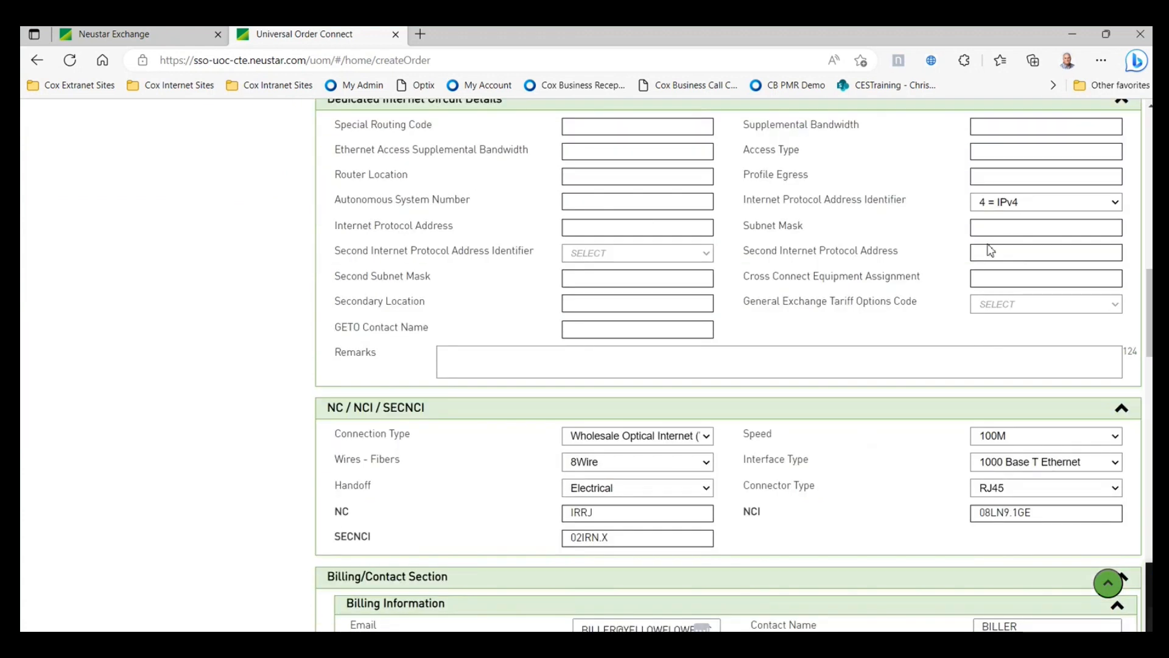
scroll(659, 378, "down", 1)
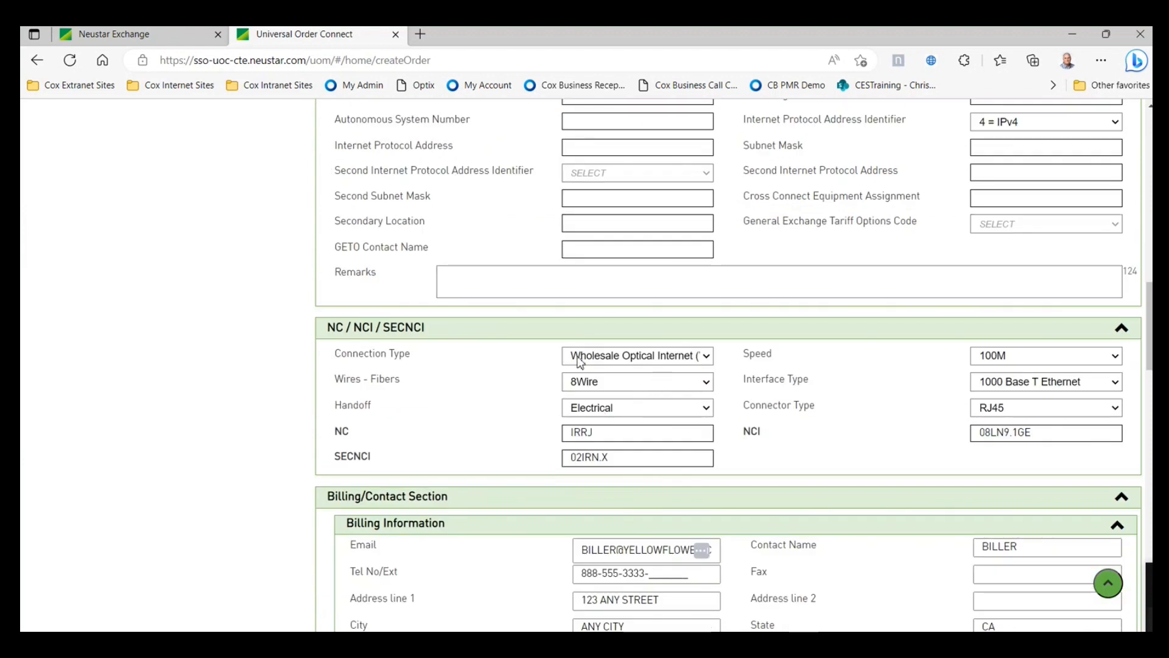
scroll(791, 390, "down", 1)
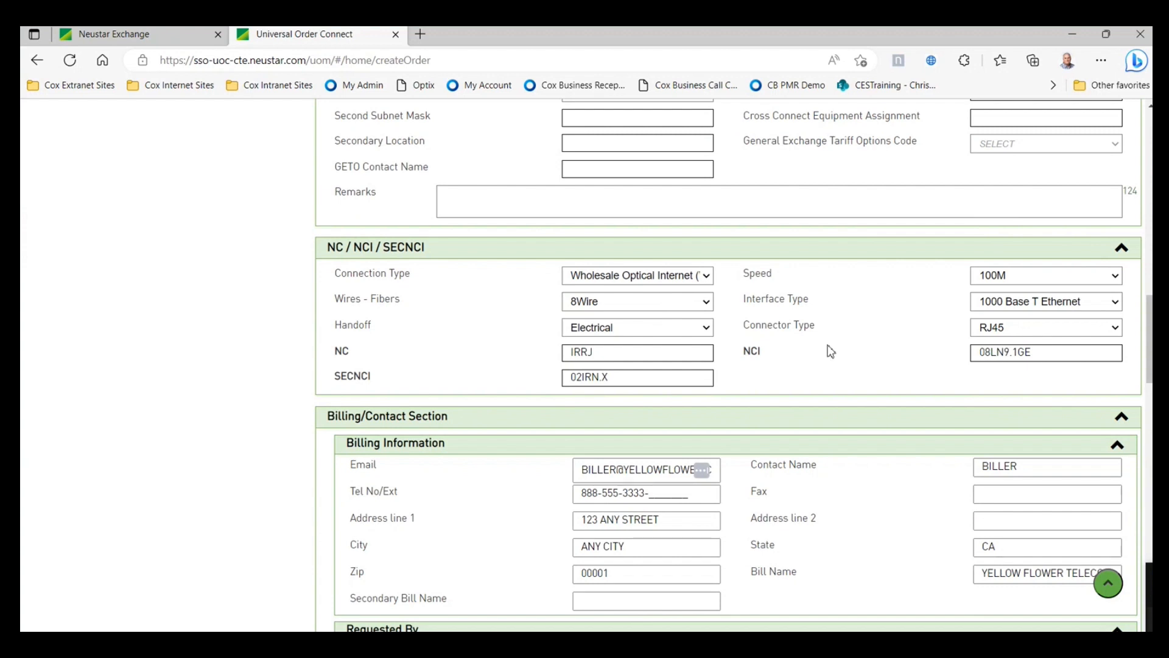
scroll(867, 365, "down", 8)
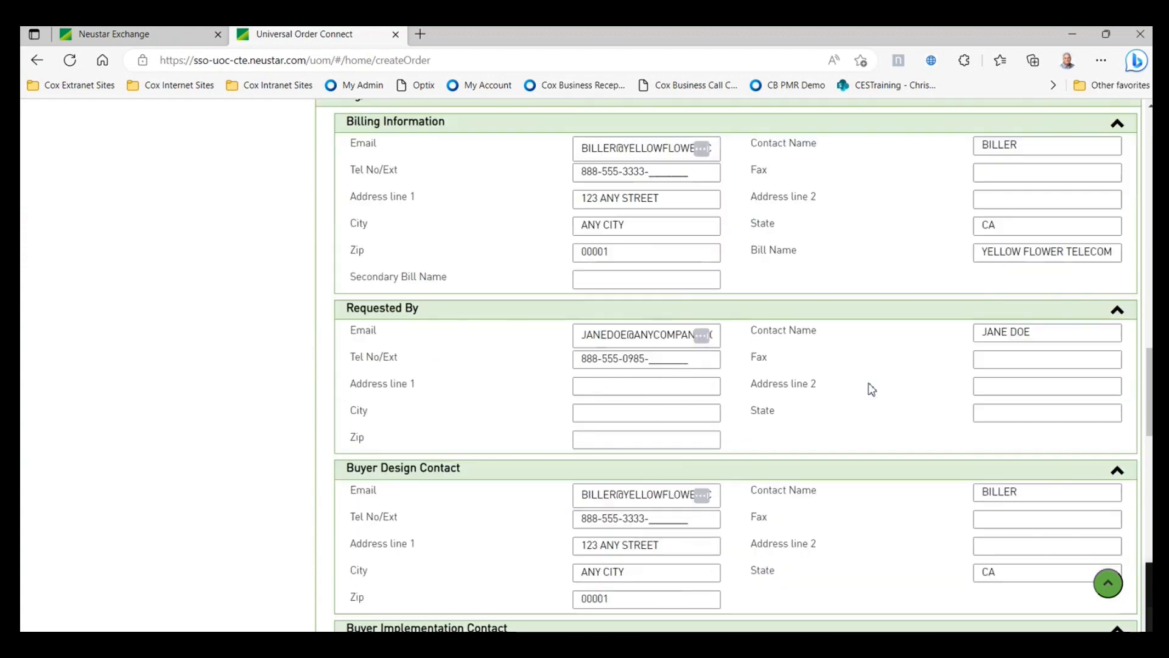
scroll(869, 383, "down", 5)
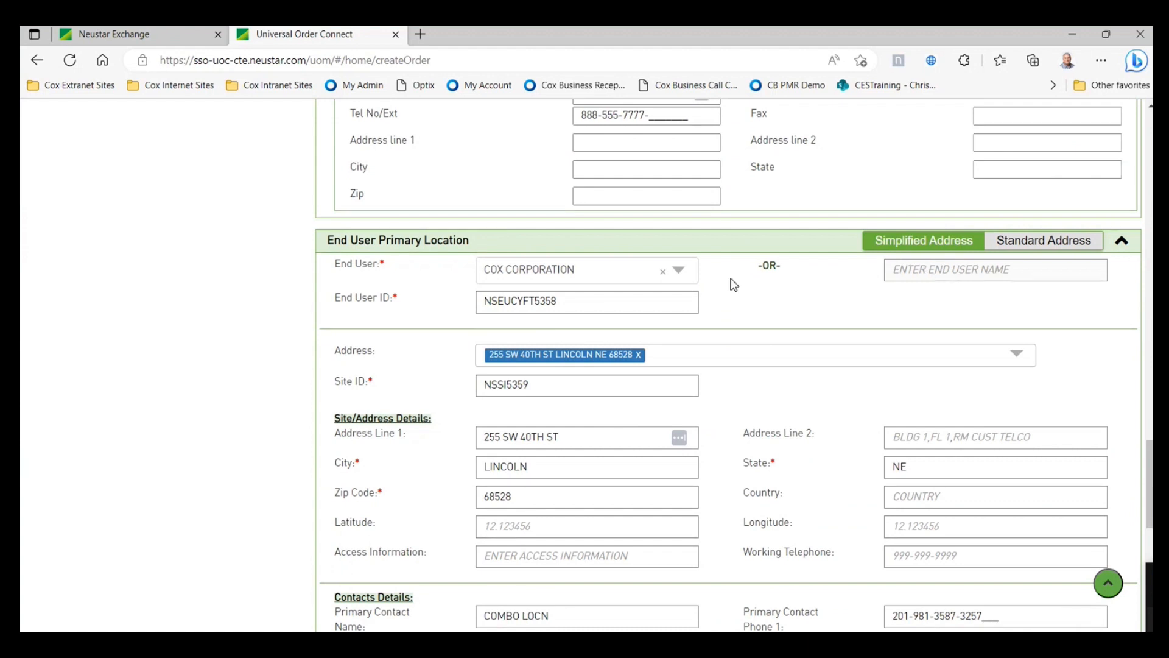
left_click(664, 273)
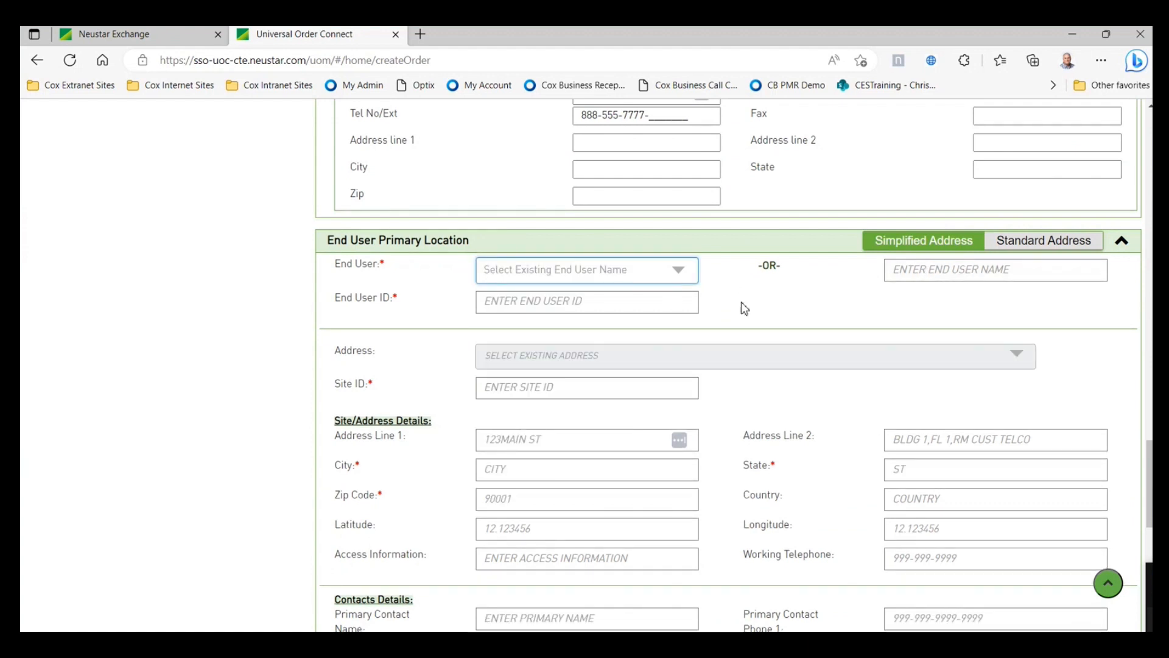
left_click(679, 273)
left_click(828, 303)
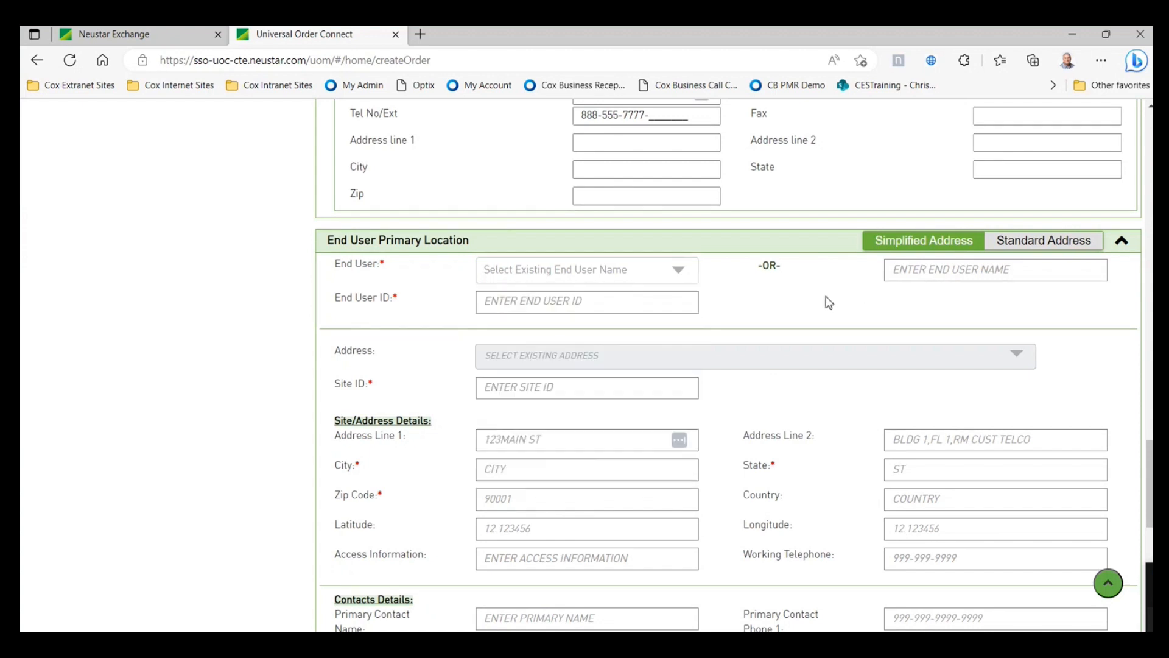
scroll(831, 323, "down", 5)
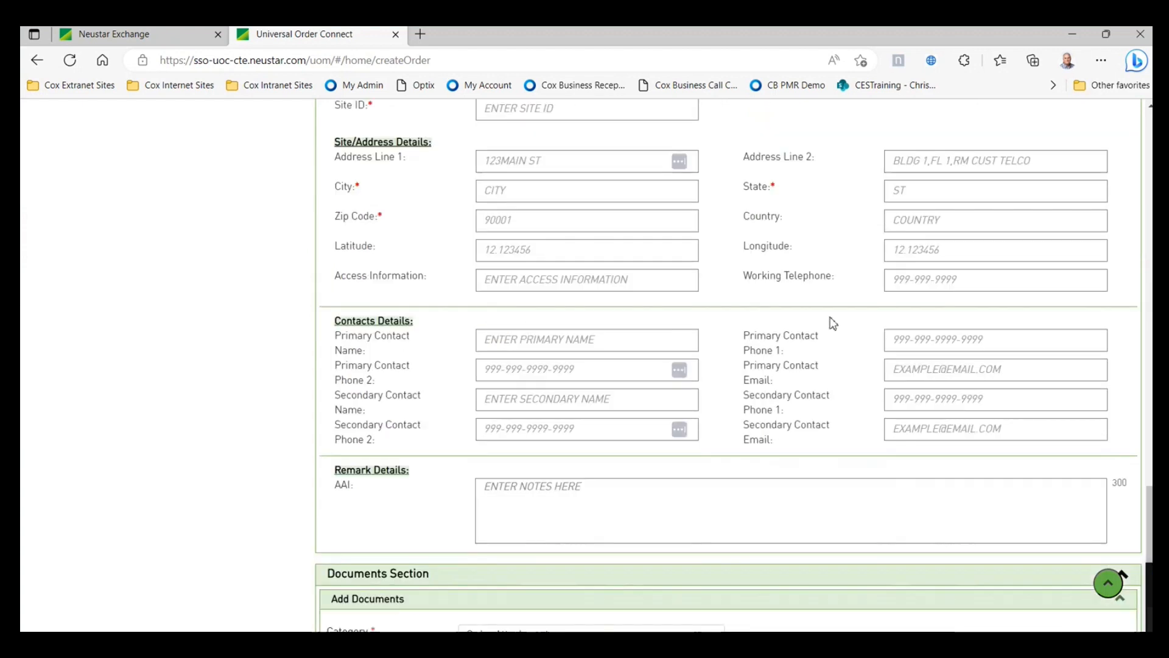
scroll(831, 325, "down", 4)
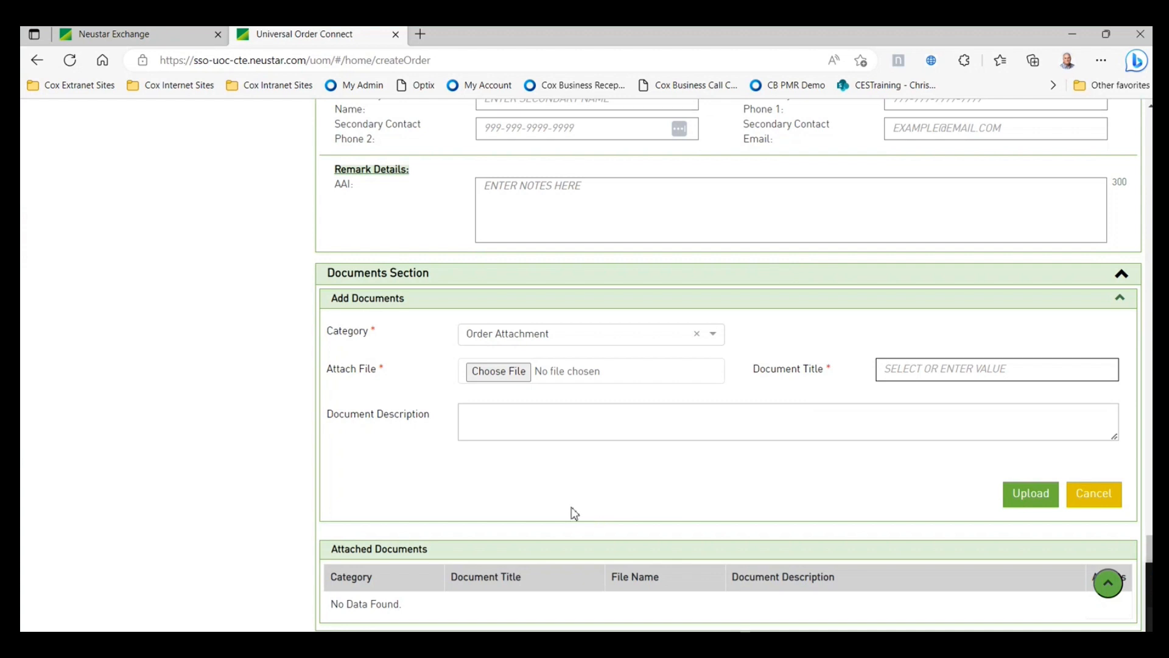
scroll(883, 546, "up", 1)
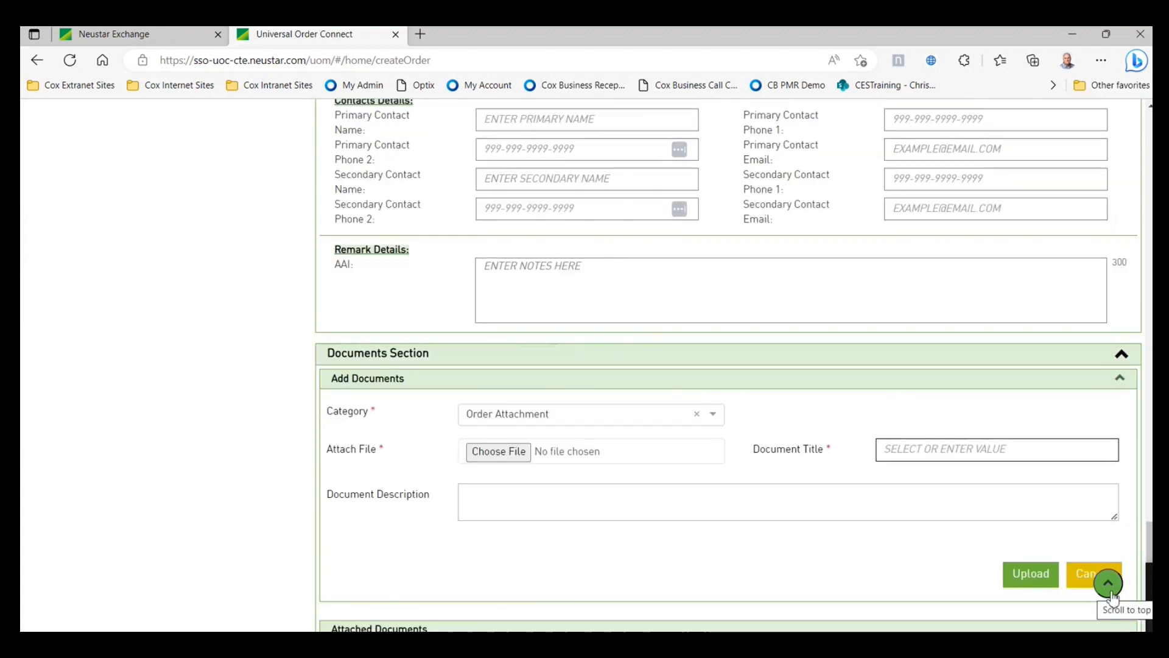
left_click(1109, 586)
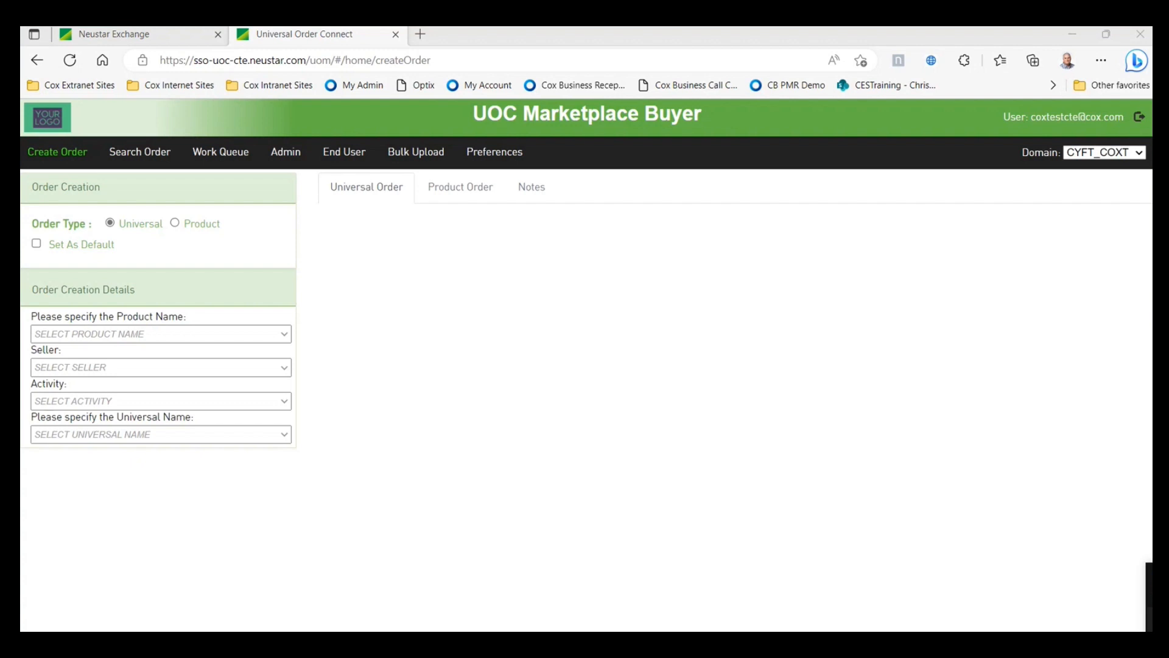
- Bring up the Word Circuit Information Sheet and scroll through billing, remarks and charges ($2,220.00 MRC, $2,000.00 NRC)
left_click_drag(1152, 71, 744, 42)
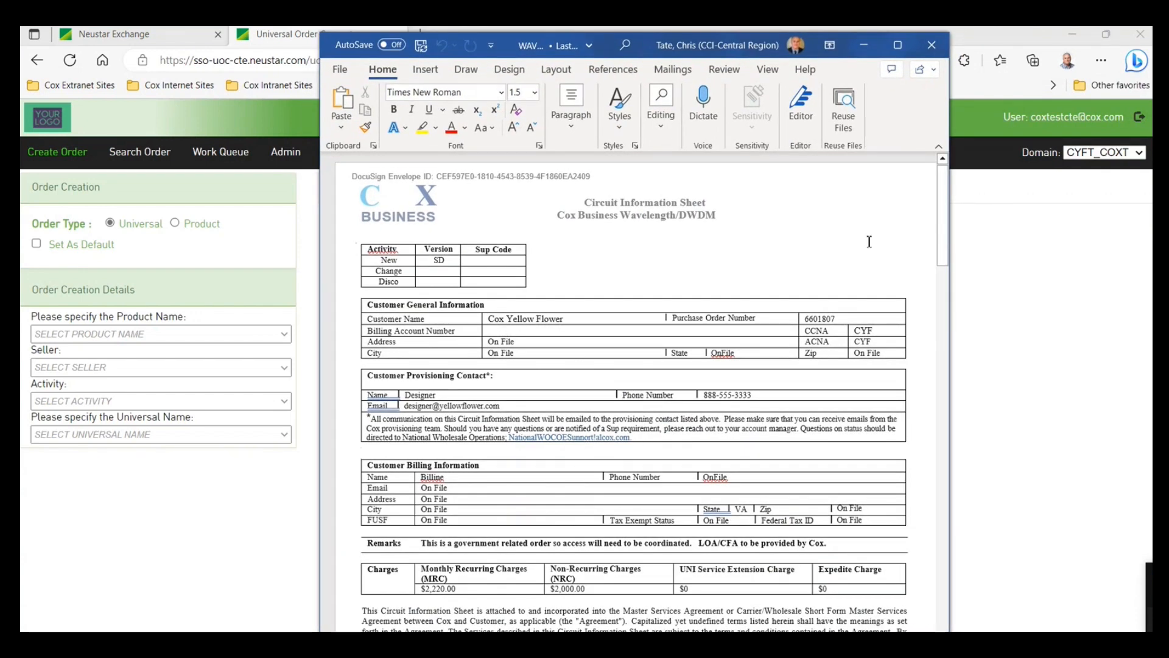
scroll(869, 241, "down", 1)
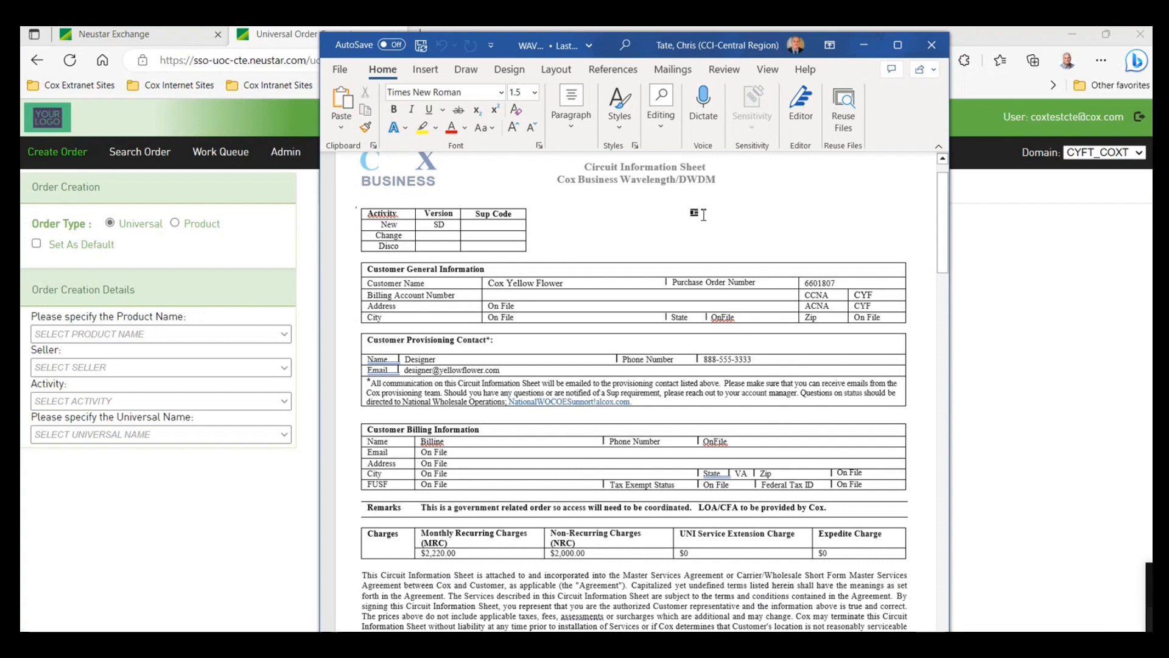
scroll(645, 227, "down", 1)
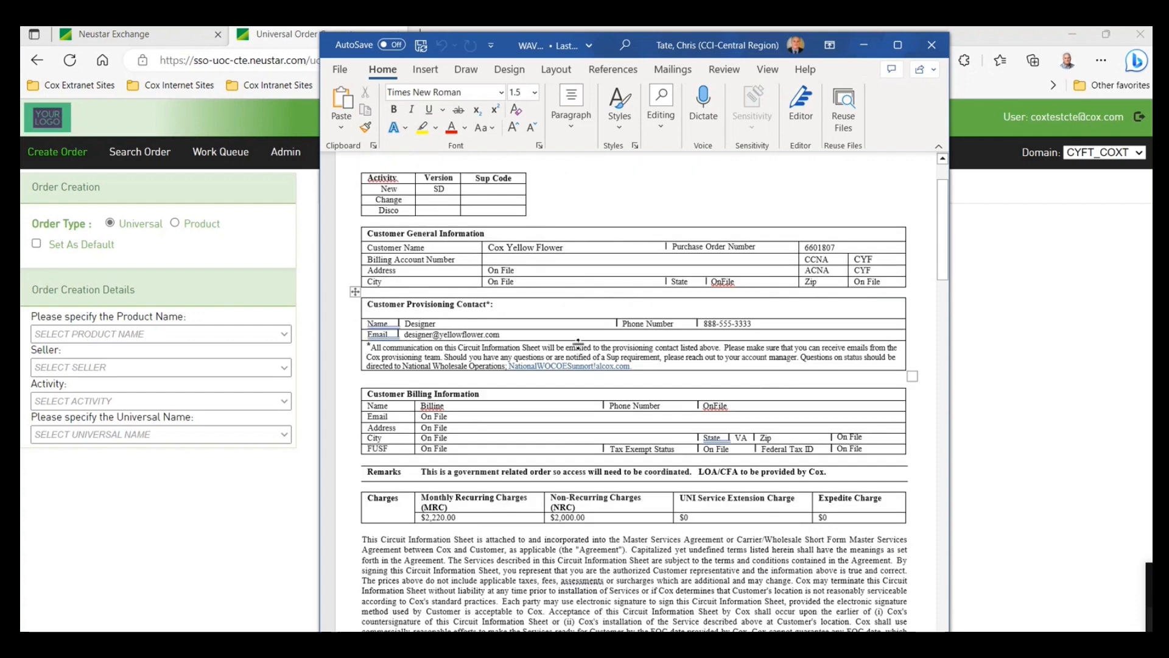
scroll(801, 326, "down", 1)
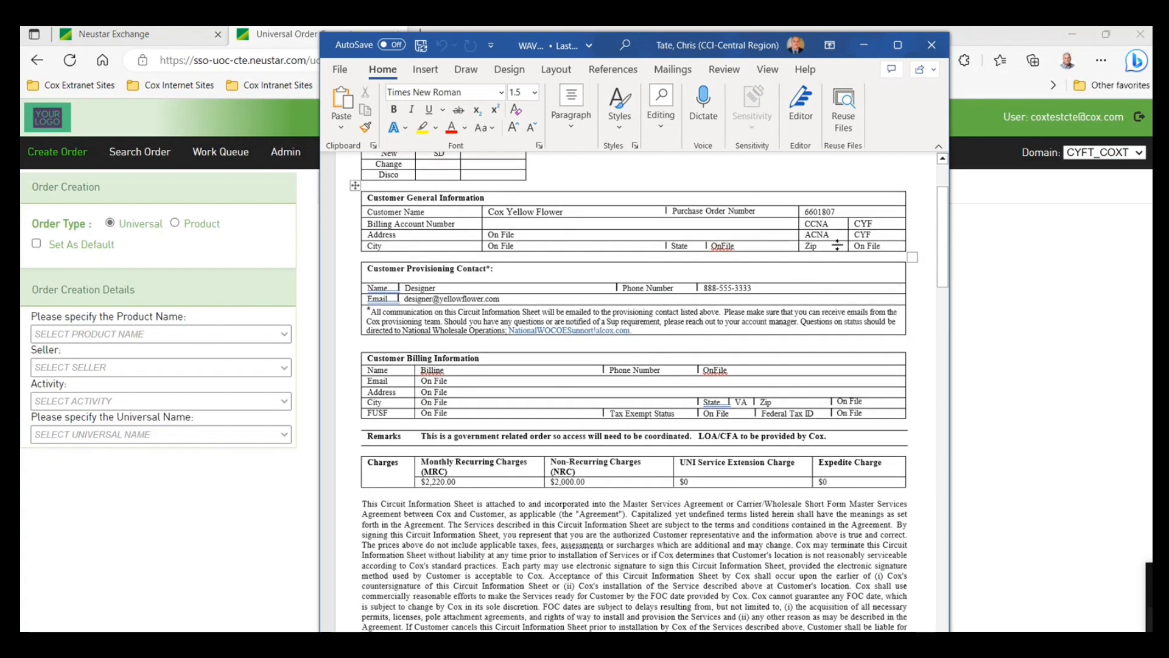
scroll(809, 290, "down", 1)
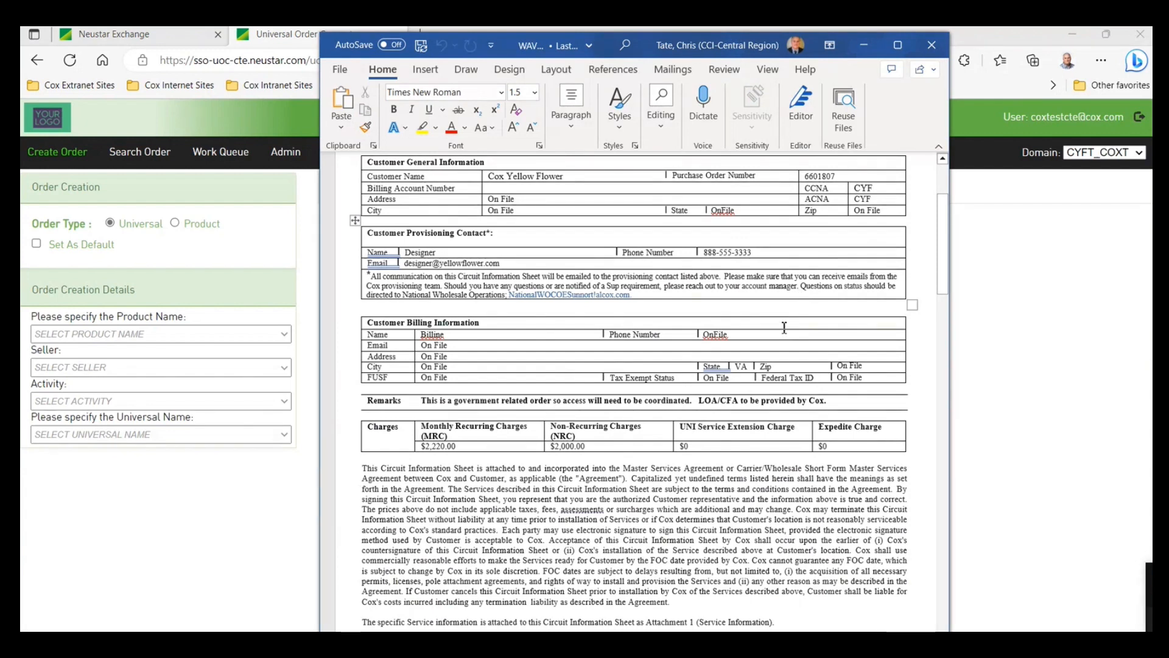
scroll(777, 387, "down", 1)
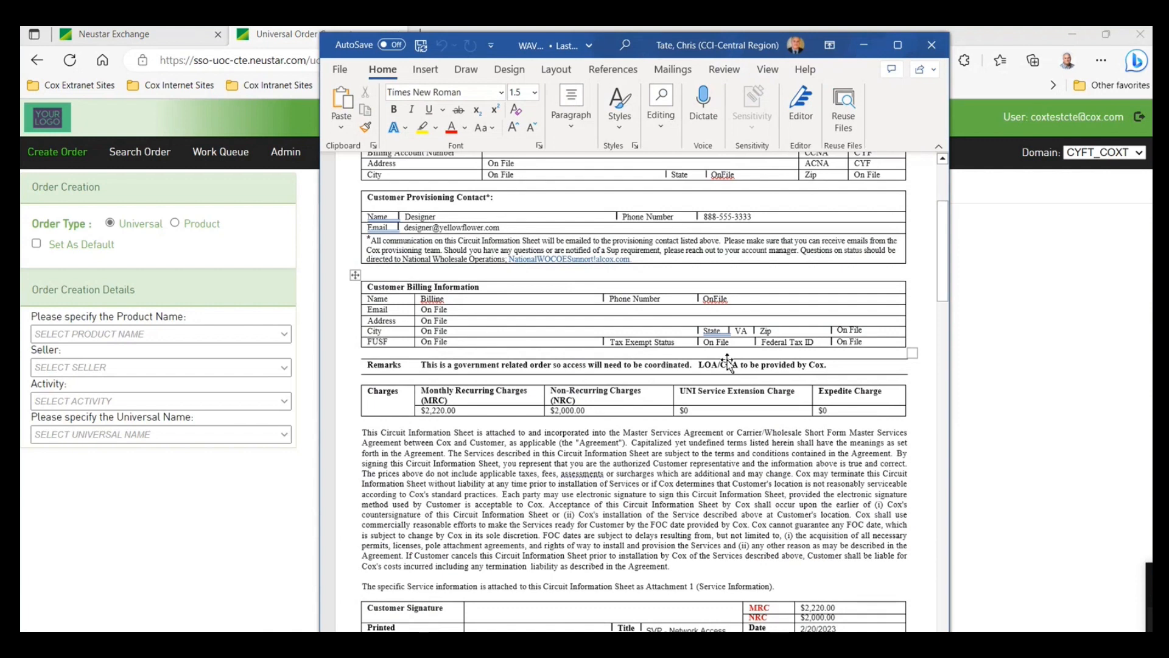
scroll(727, 360, "down", 1)
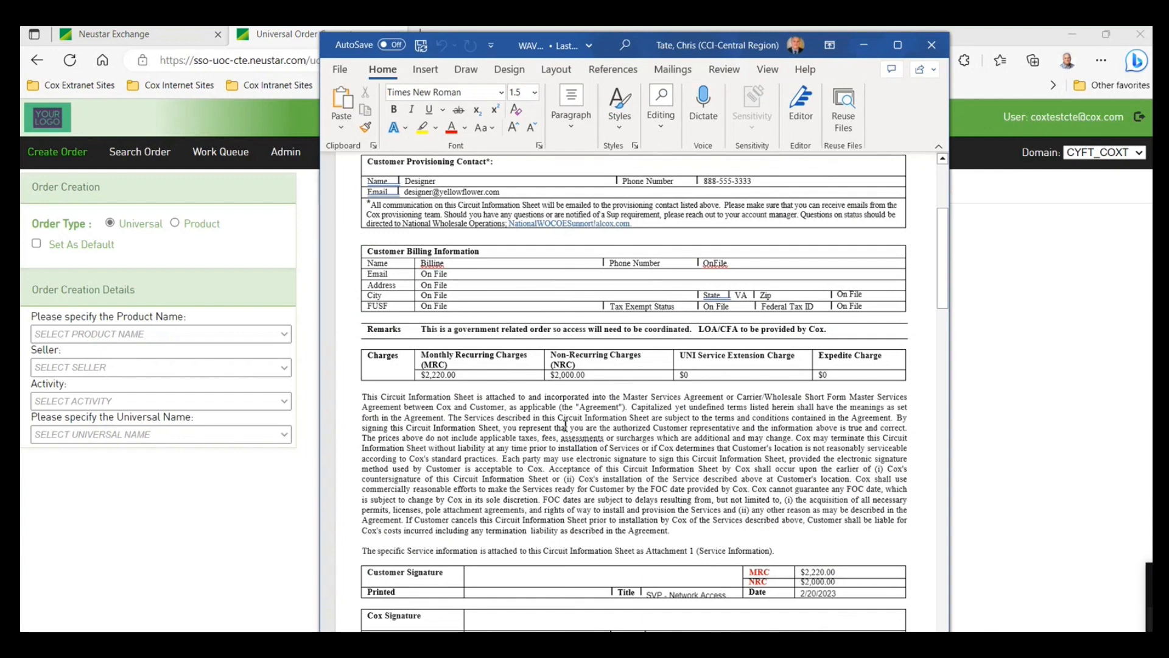
scroll(609, 426, "down", 1)
scroll(654, 424, "down", 1)
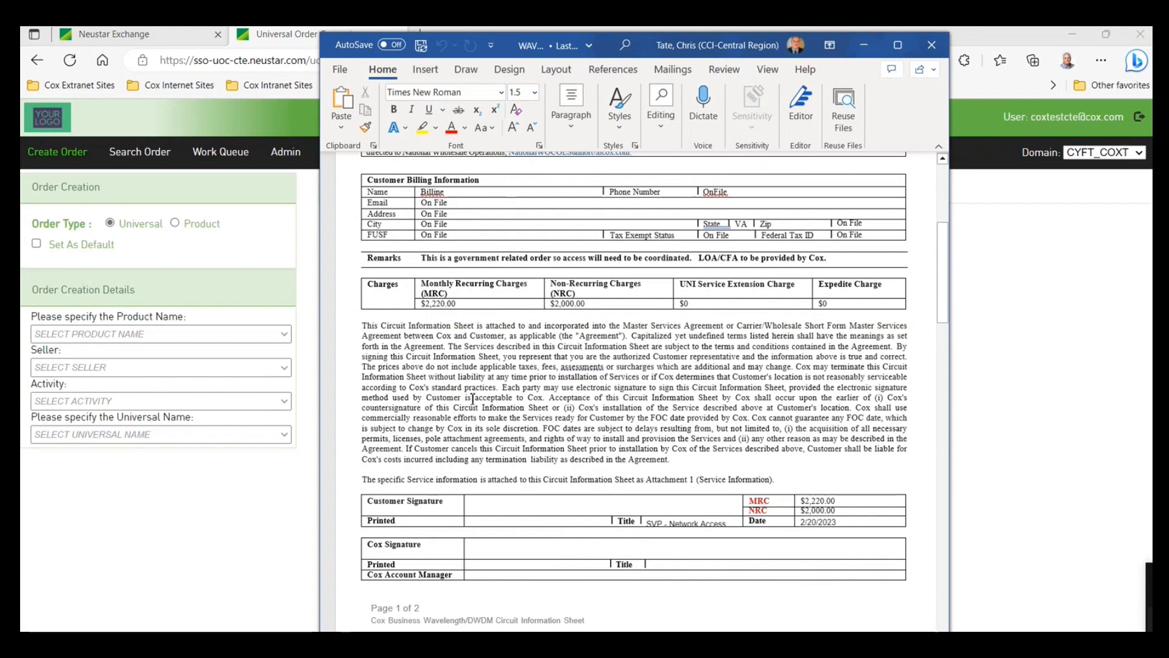
scroll(683, 399, "down", 6)
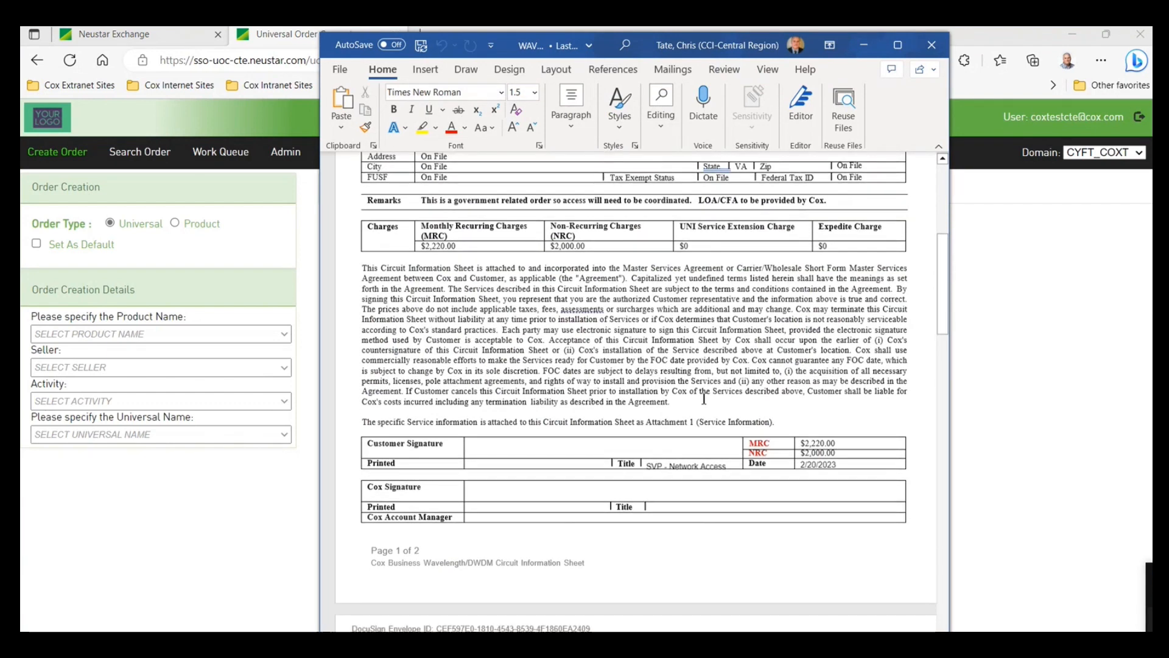
scroll(749, 409, "down", 20)
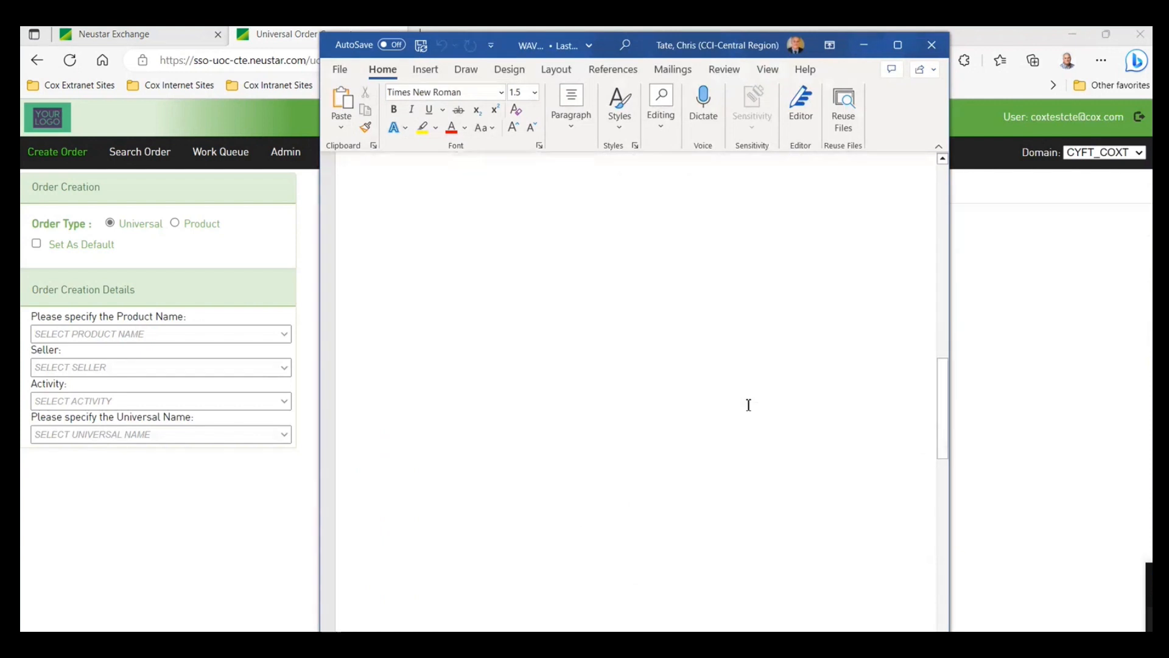
scroll(746, 409, "down", 10)
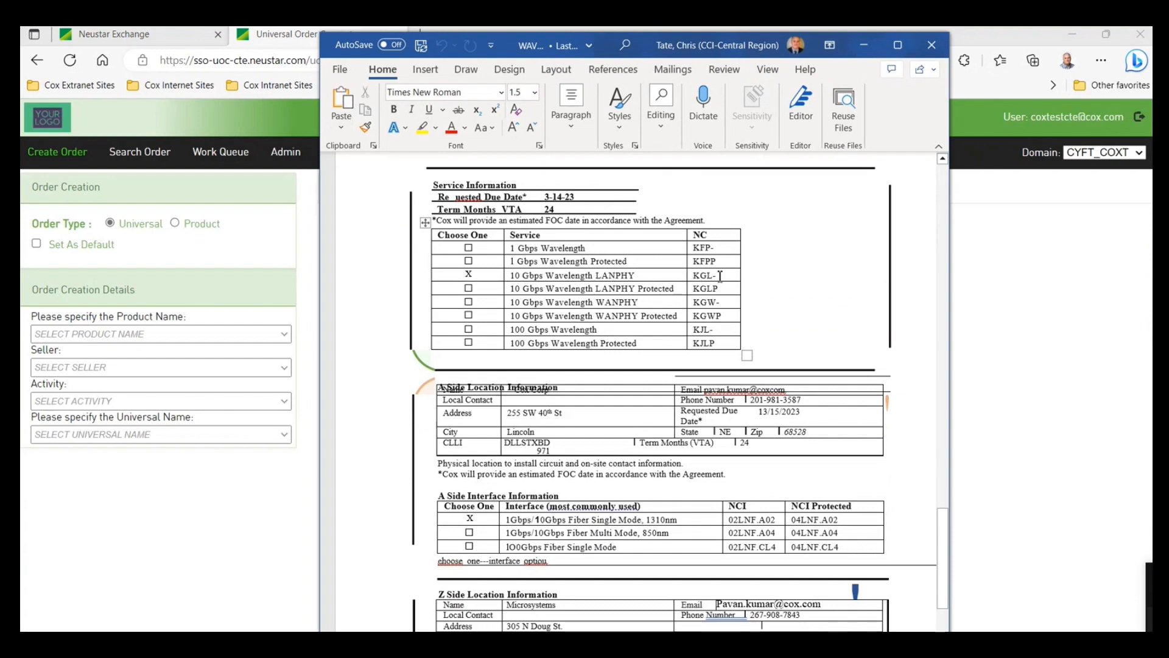
scroll(810, 283, "down", 3)
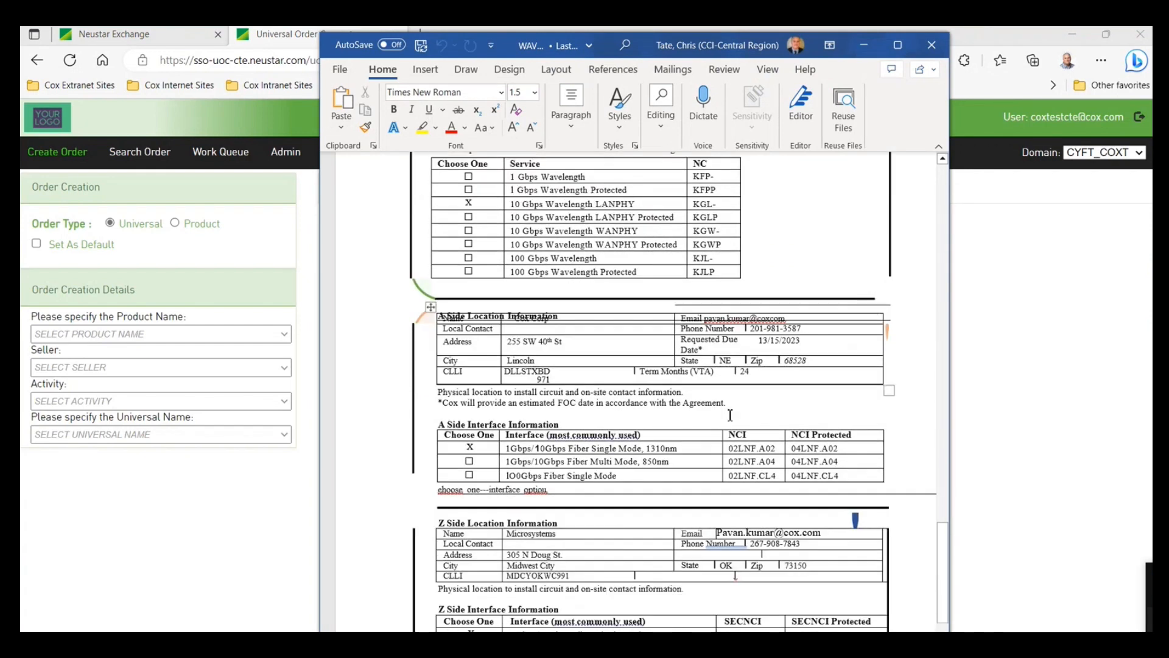
scroll(547, 362, "down", 1)
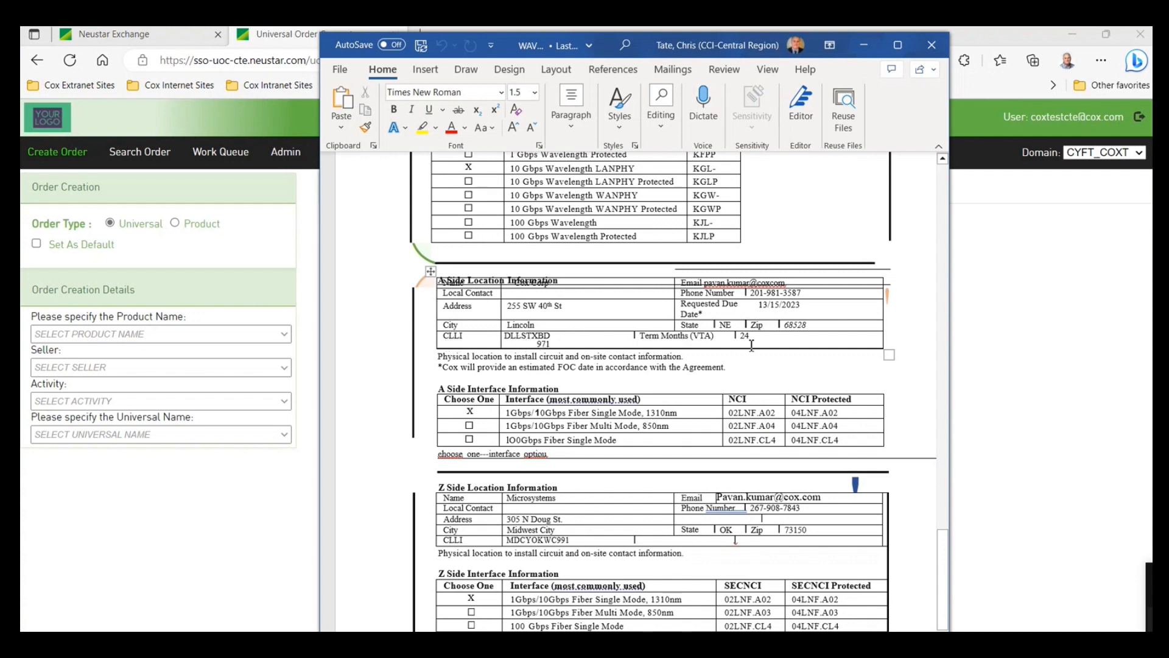
scroll(753, 371, "down", 1)
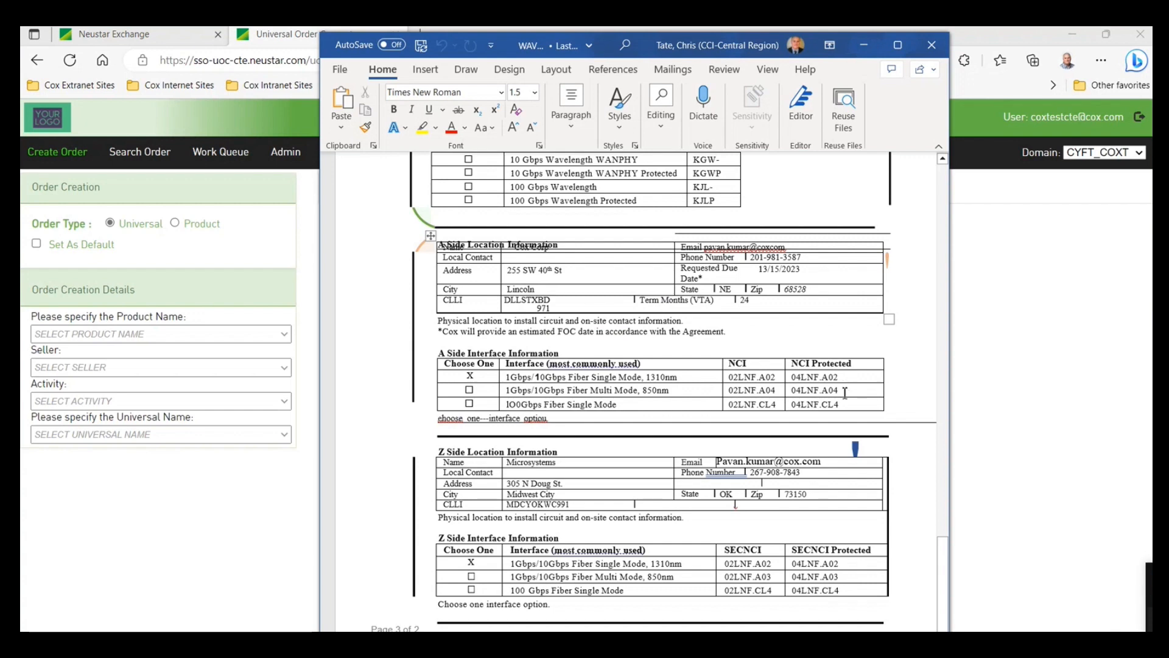
scroll(845, 393, "down", 1)
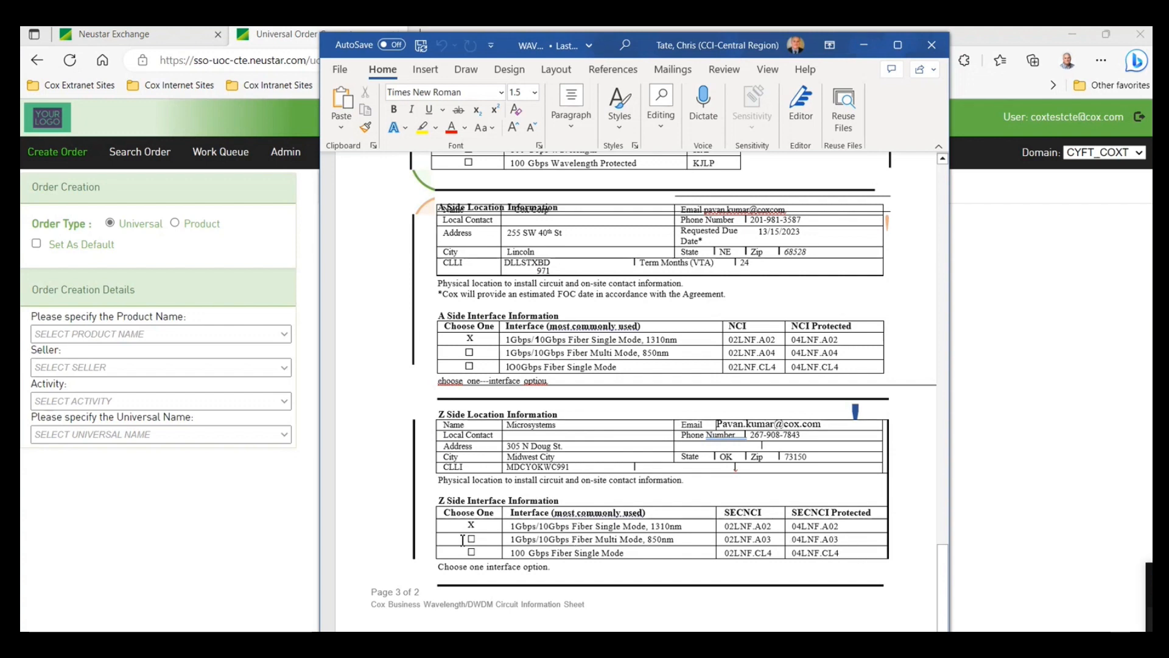
scroll(657, 528, "up", 4)
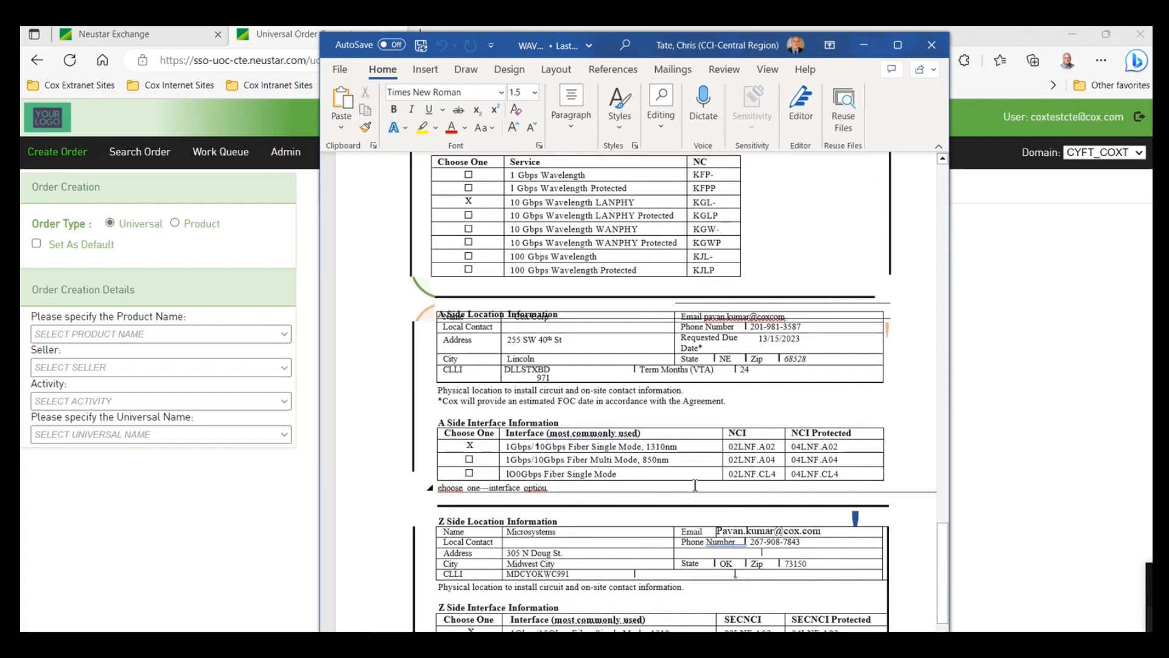
scroll(731, 487, "down", 3)
scroll(859, 395, "up", 5)
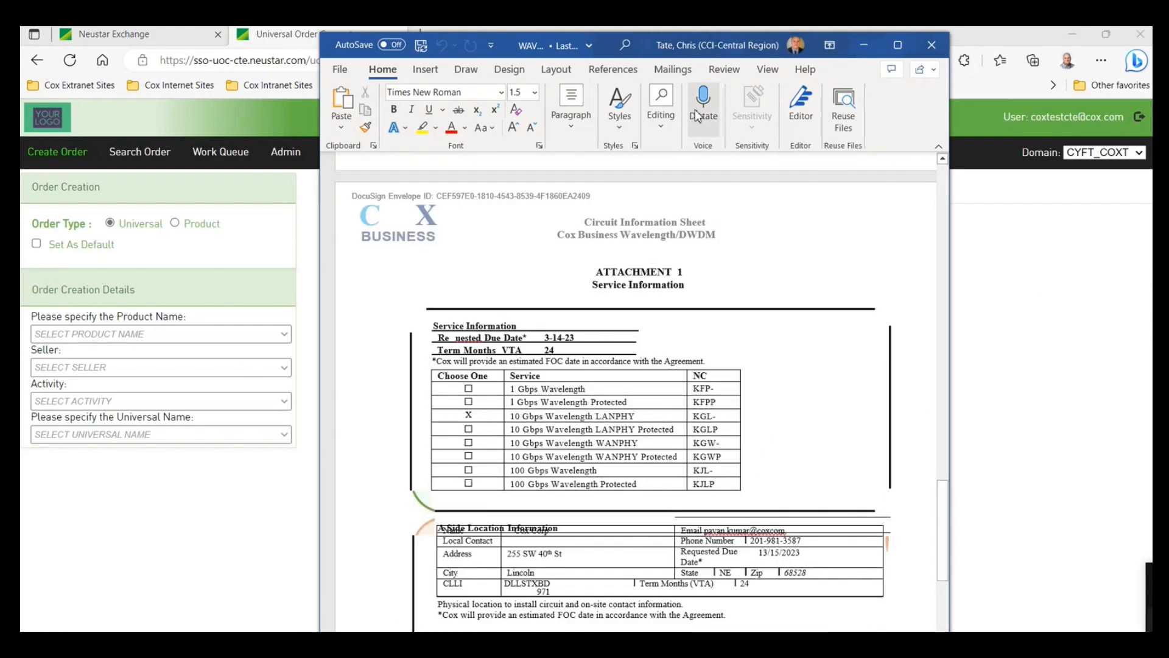
- Move the Word window aside and select product UOC END USER SPECIAL ACCESS with activity Install
left_click_drag(724, 47, 1151, 244)
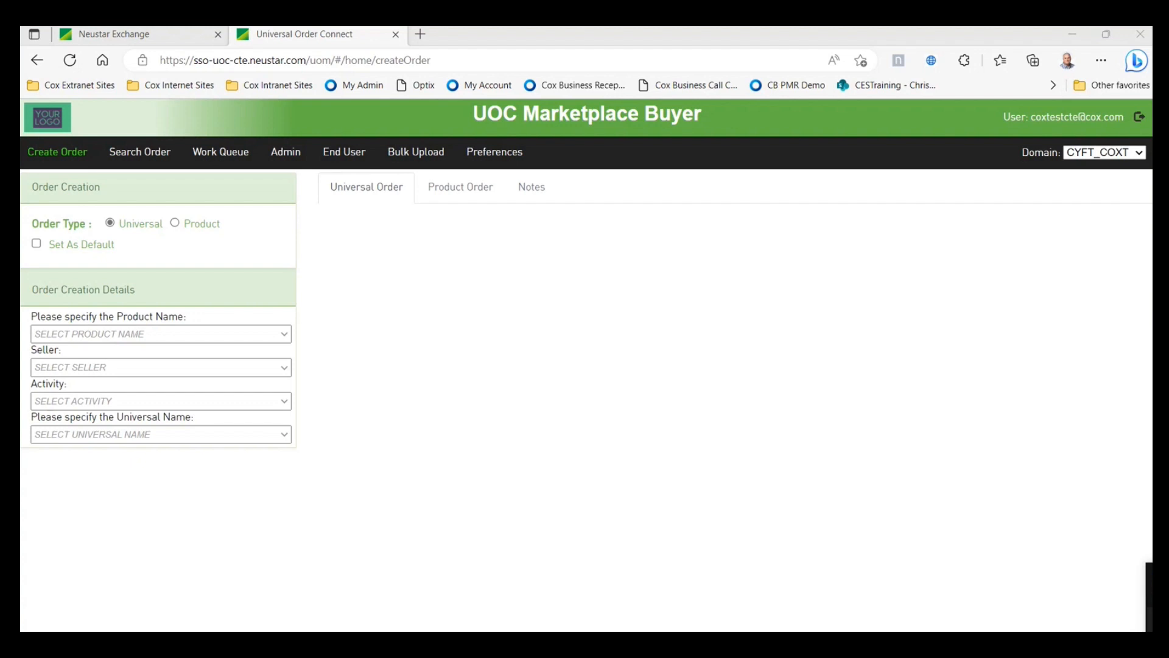
left_click(286, 336)
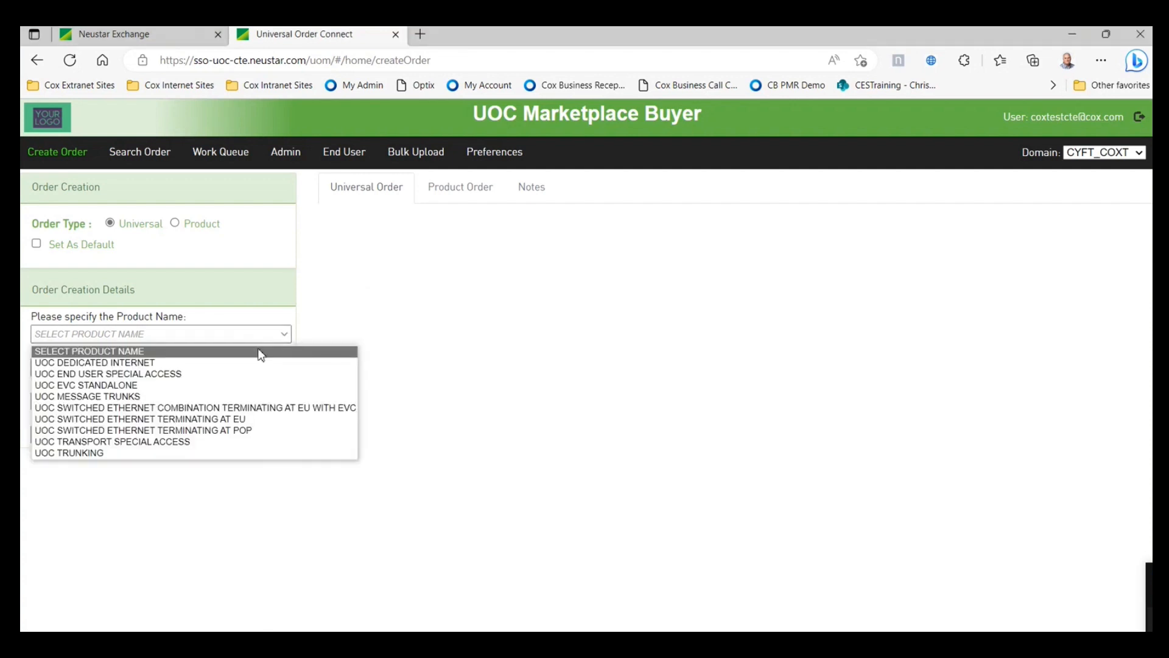
left_click(218, 374)
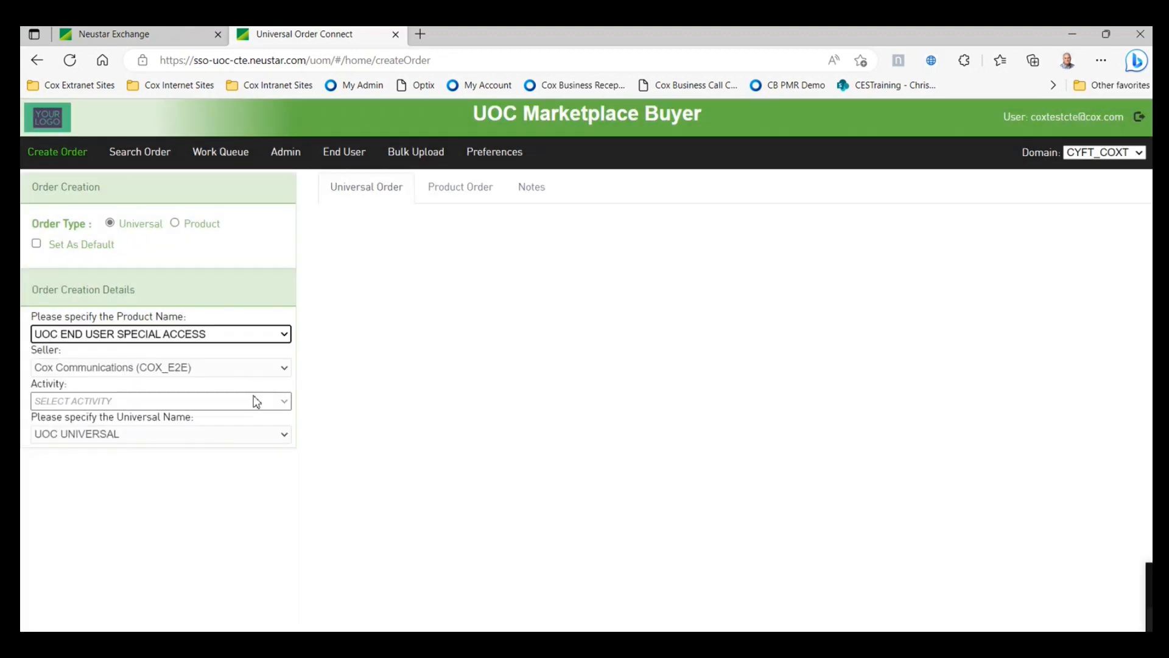
left_click(286, 400)
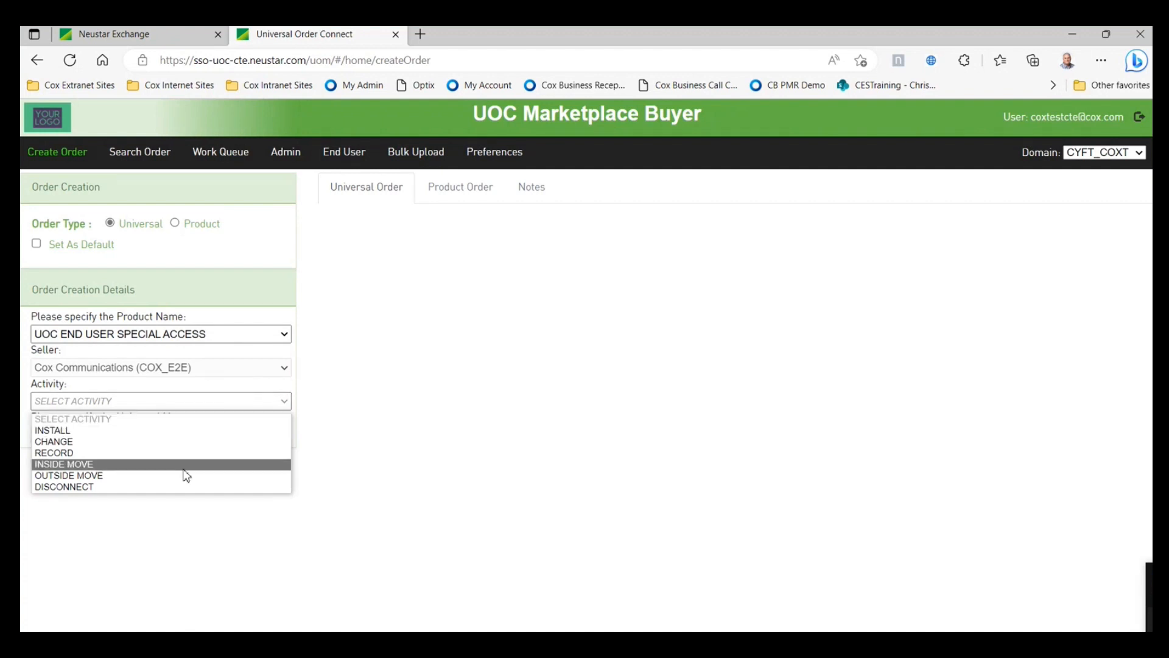
left_click(96, 431)
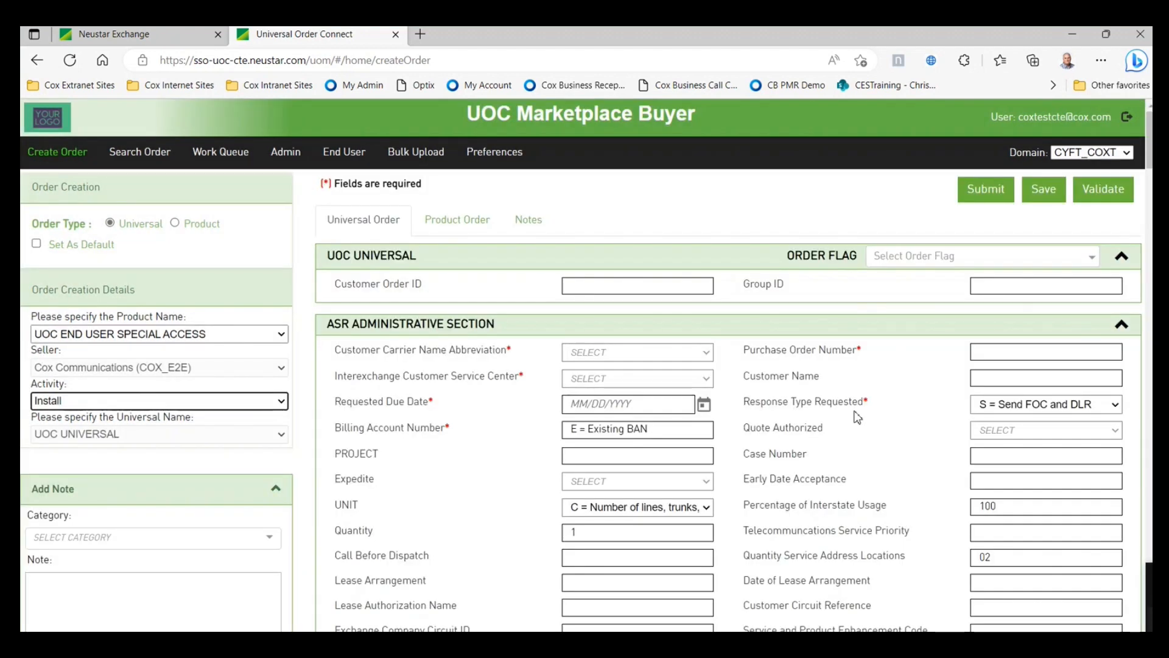
scroll(855, 411, "down", 1)
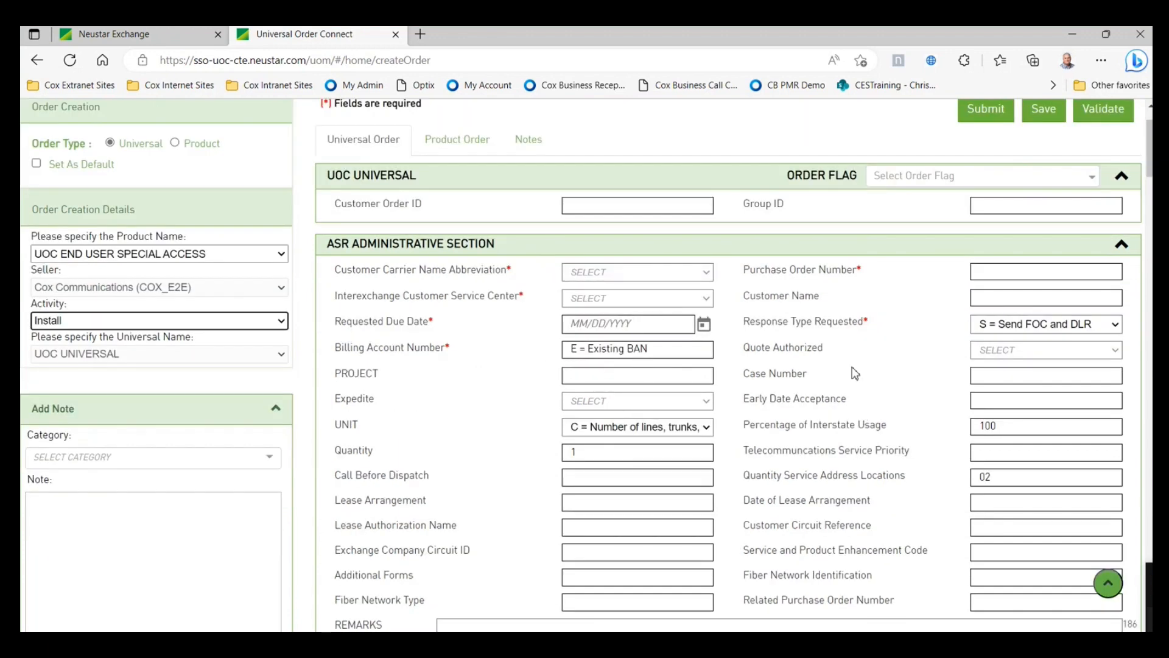
scroll(888, 371, "up", 1)
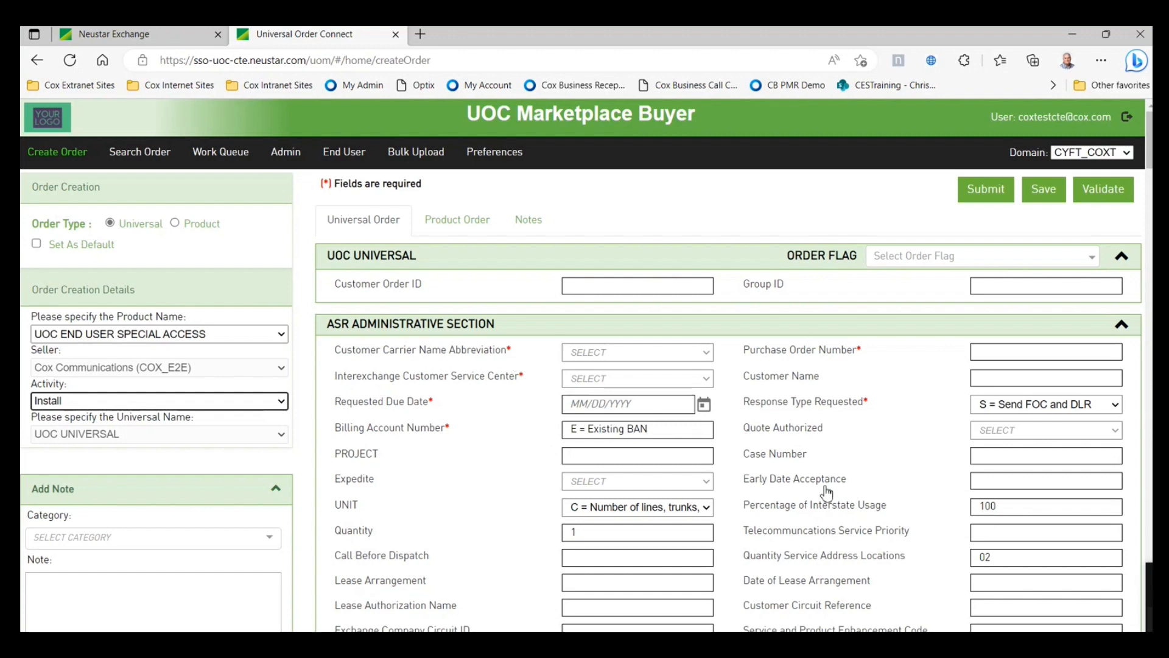
scroll(827, 492, "down", 1)
scroll(791, 497, "up", 1)
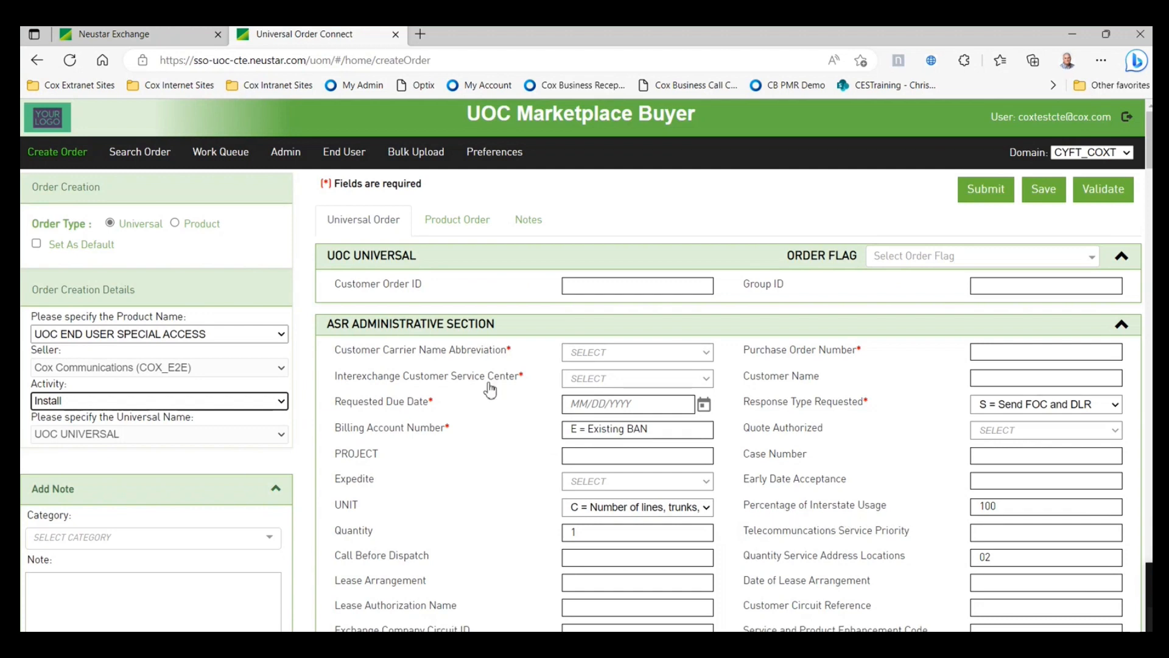
scroll(877, 485, "down", 1)
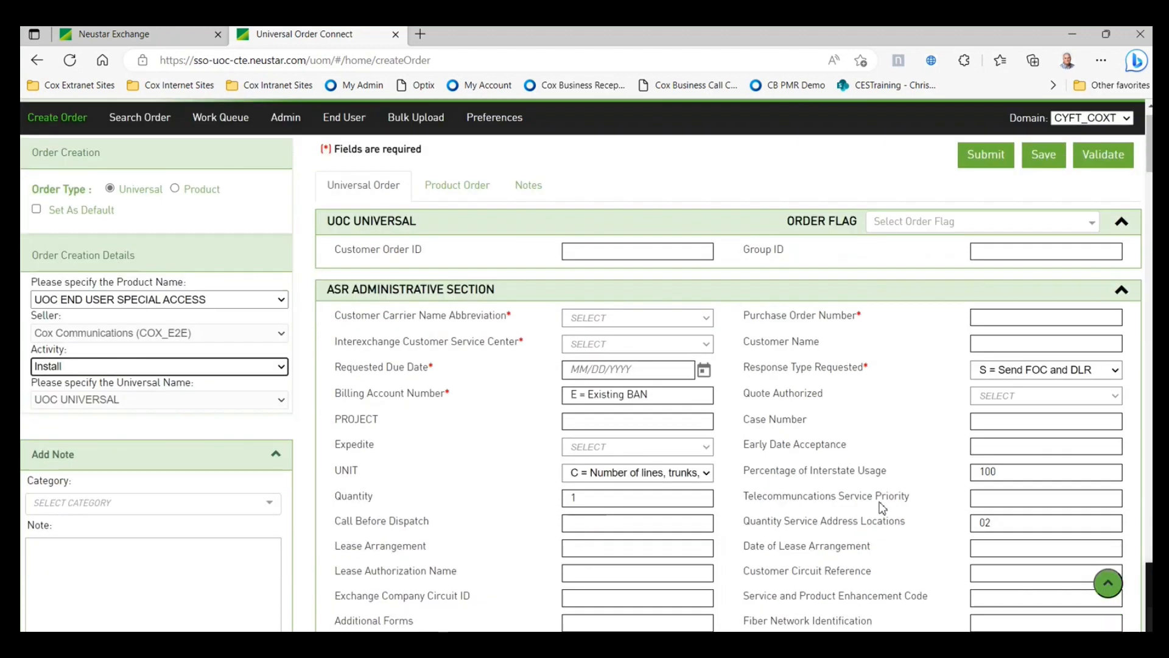
scroll(882, 507, "up", 1)
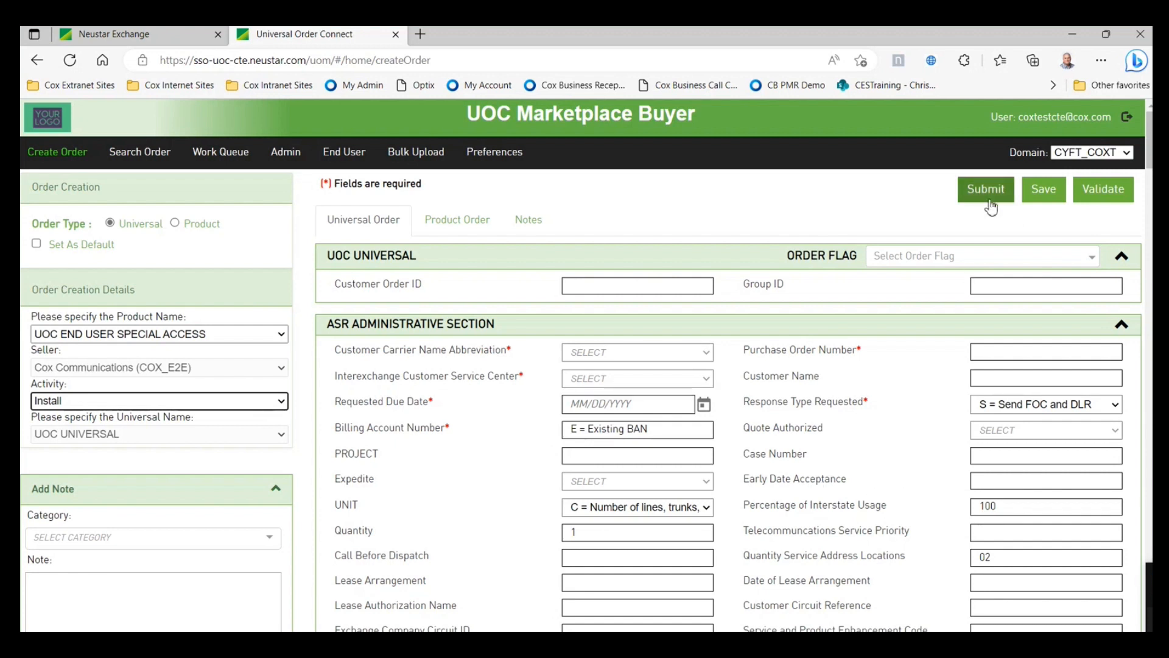
scroll(907, 518, "down", 1)
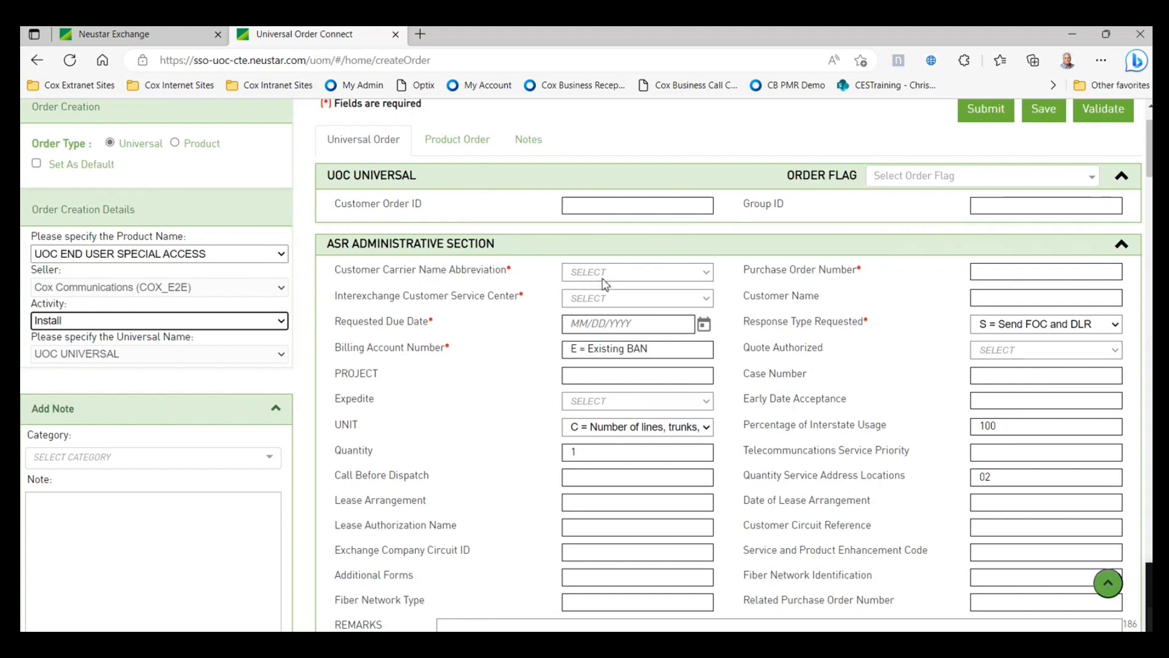
- Check the carrier abbreviation help, set it to CYF, and enter the purchase order number
left_click(406, 274)
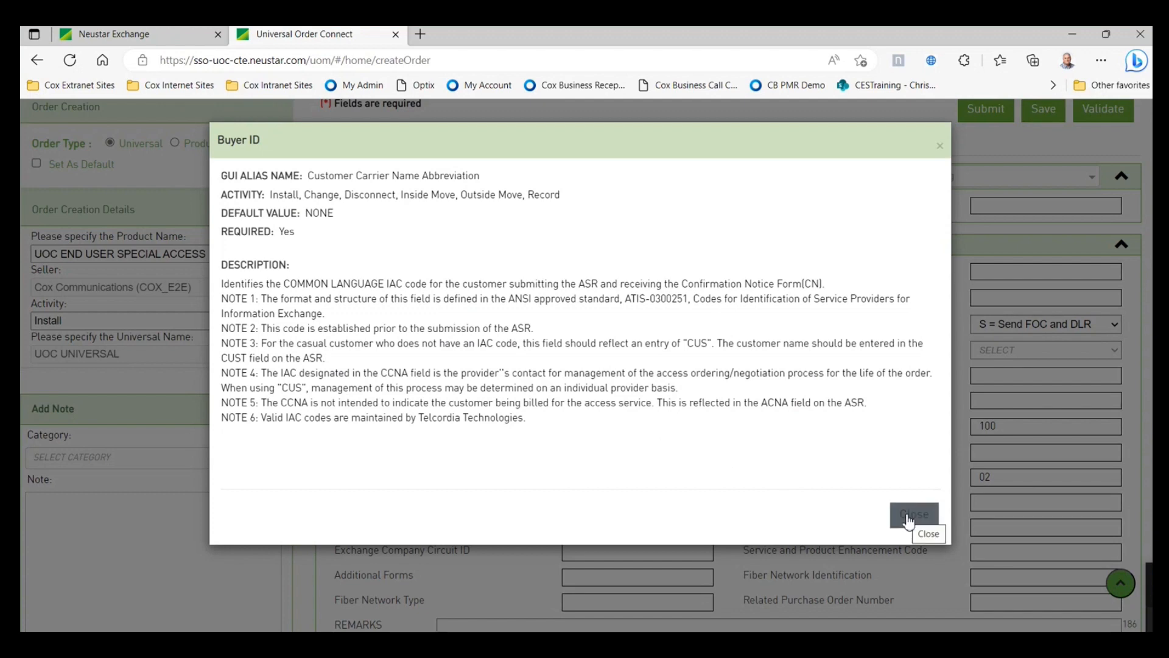
left_click(909, 521)
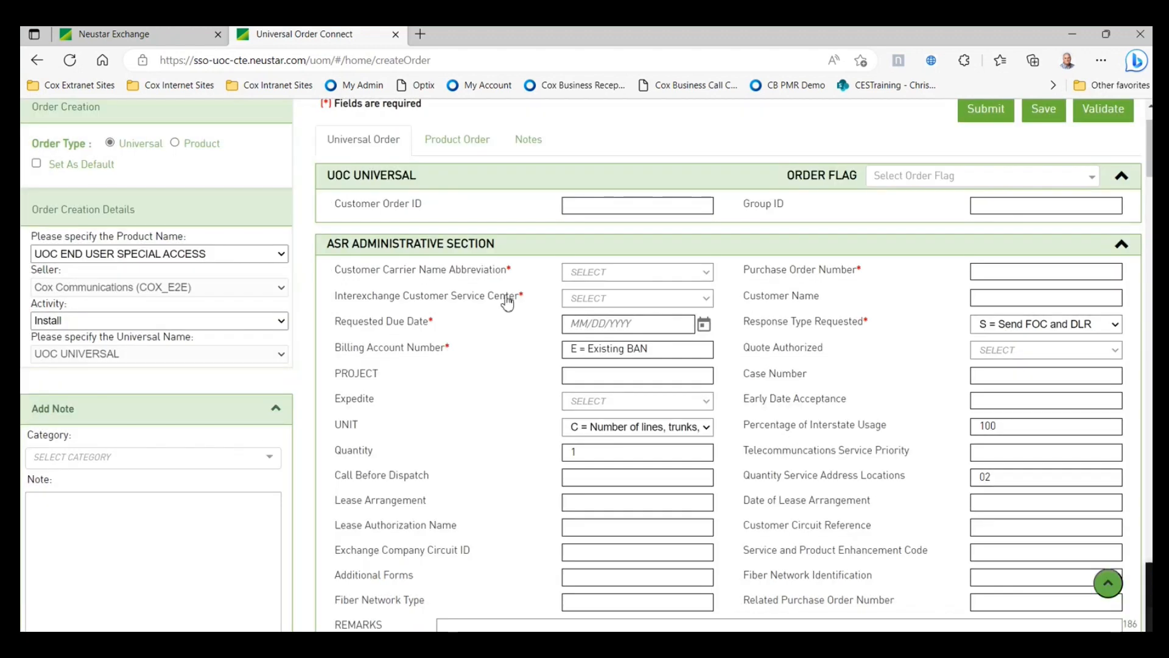
left_click(710, 277)
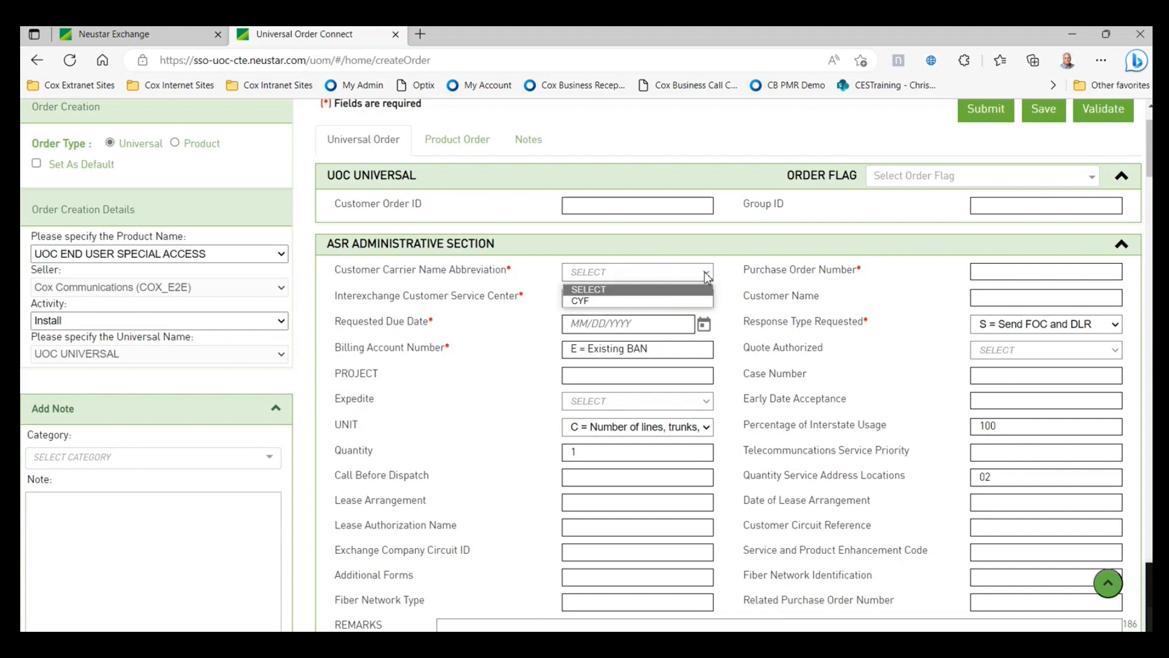
left_click(630, 301)
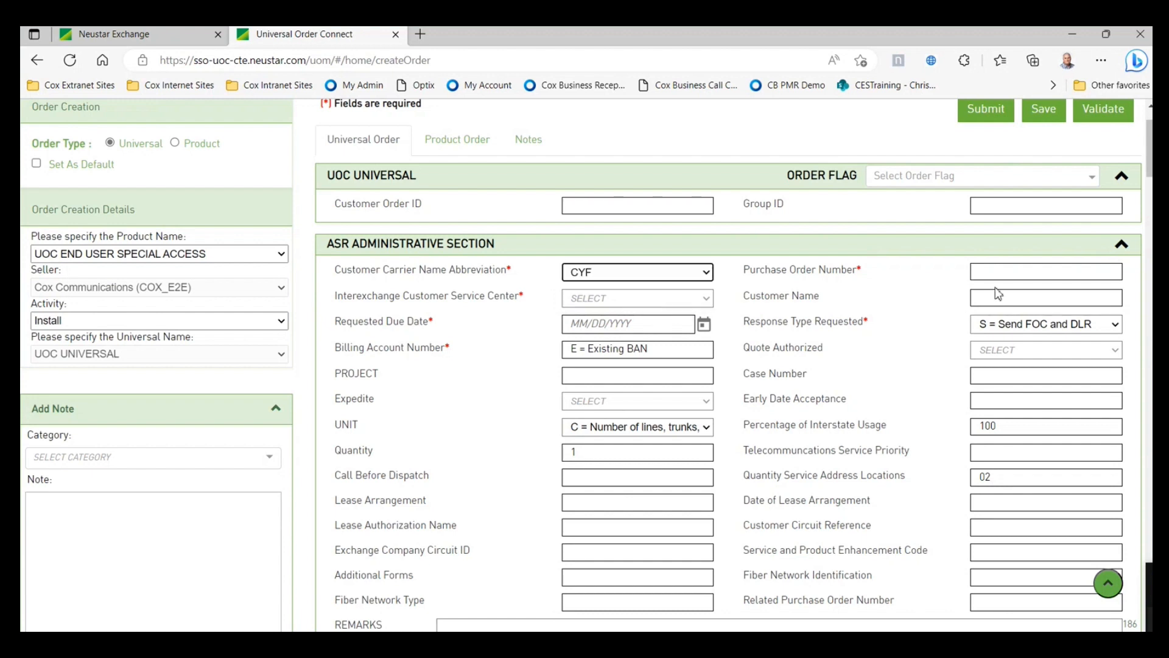
left_click(1001, 272)
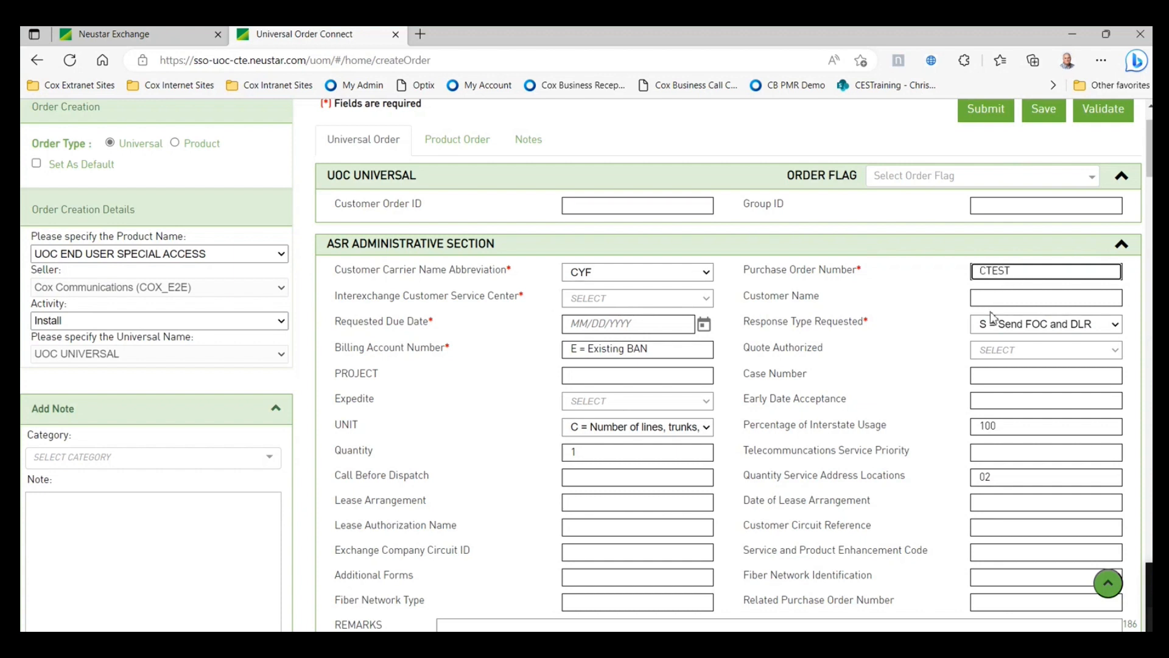
type("76590")
- Set the customer service center to CC30 and the due date to 4/12/2023
left_click(710, 300)
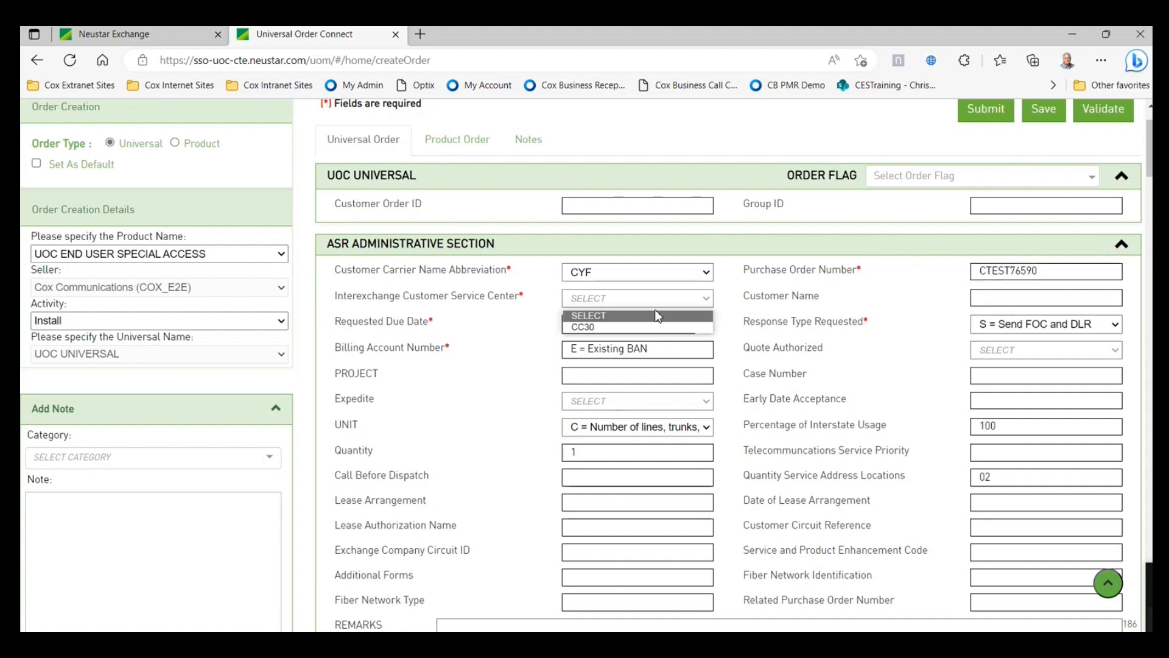
left_click(640, 327)
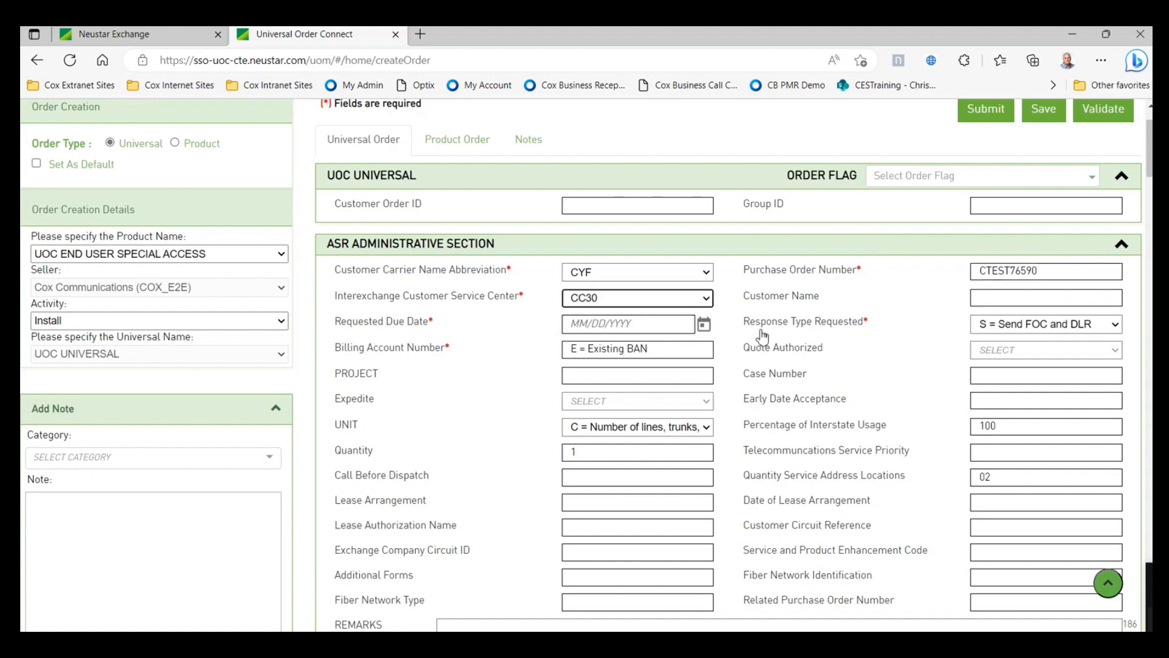
left_click(704, 325)
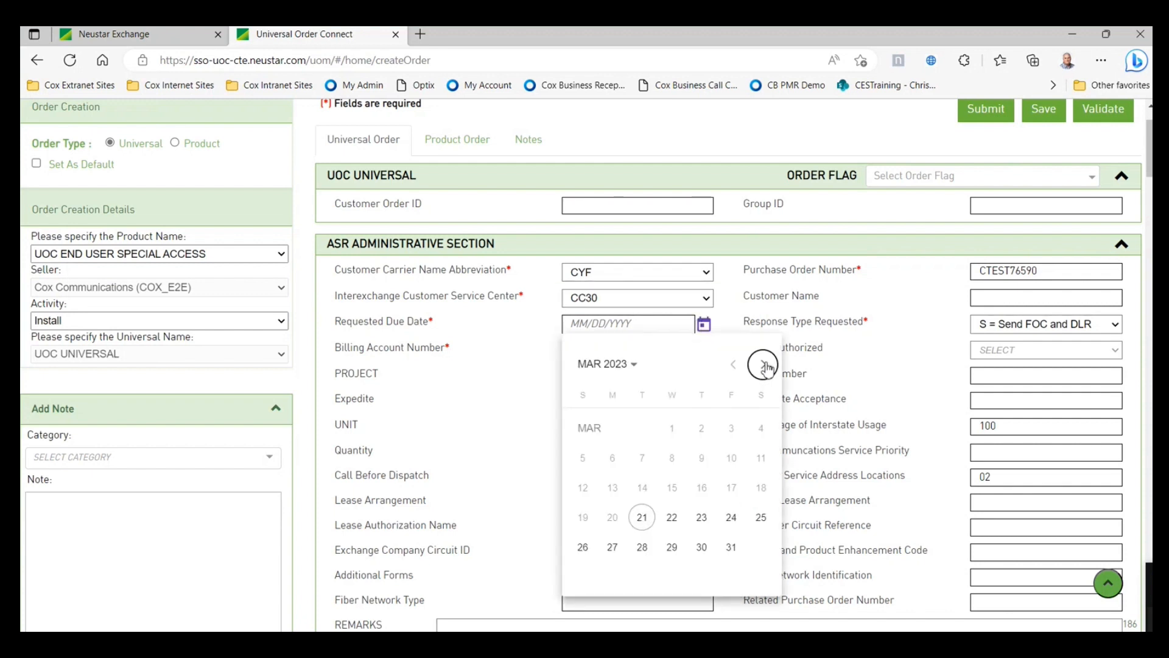
left_click(764, 364)
left_click(672, 487)
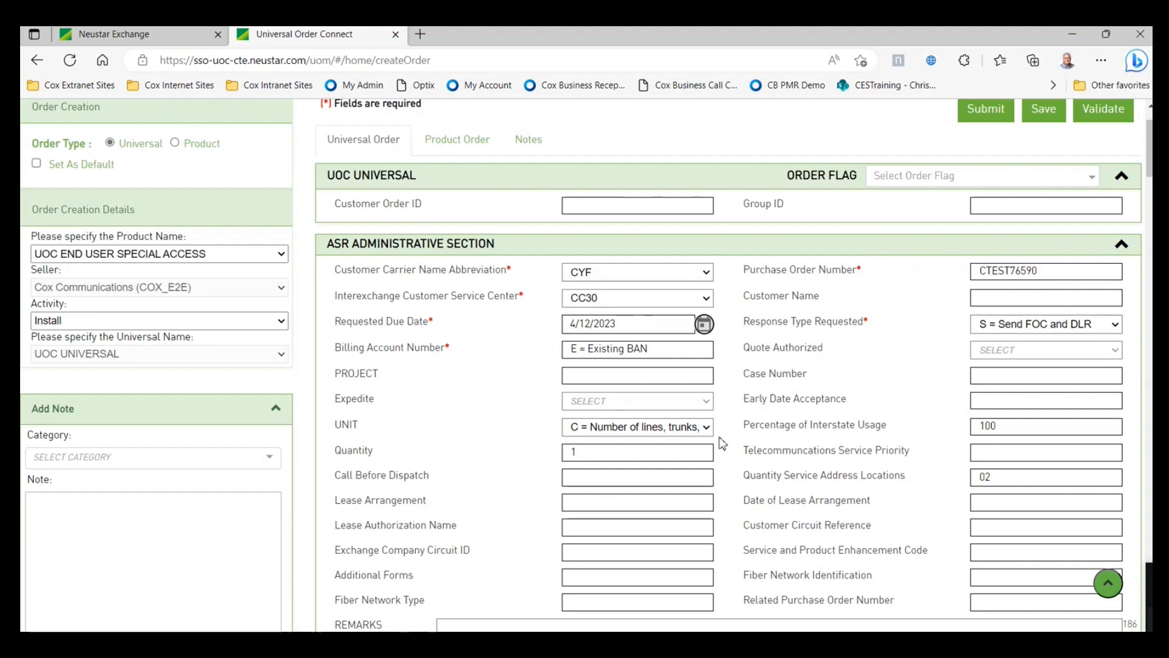
- Paste 'MRC 2200/ NRC 2000 THIS IS A RELATED ORDER, ACCESS WILL NEED TO BE COORDINATED.' into REMARKS
scroll(722, 442, "down", 1)
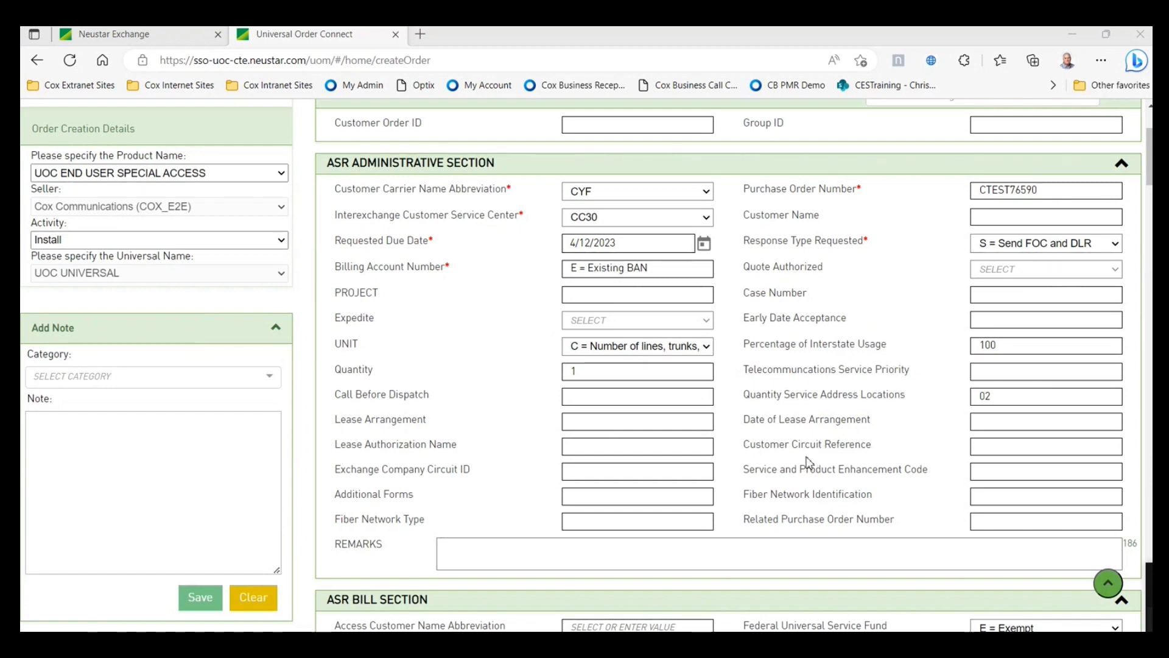
scroll(810, 462, "down", 1)
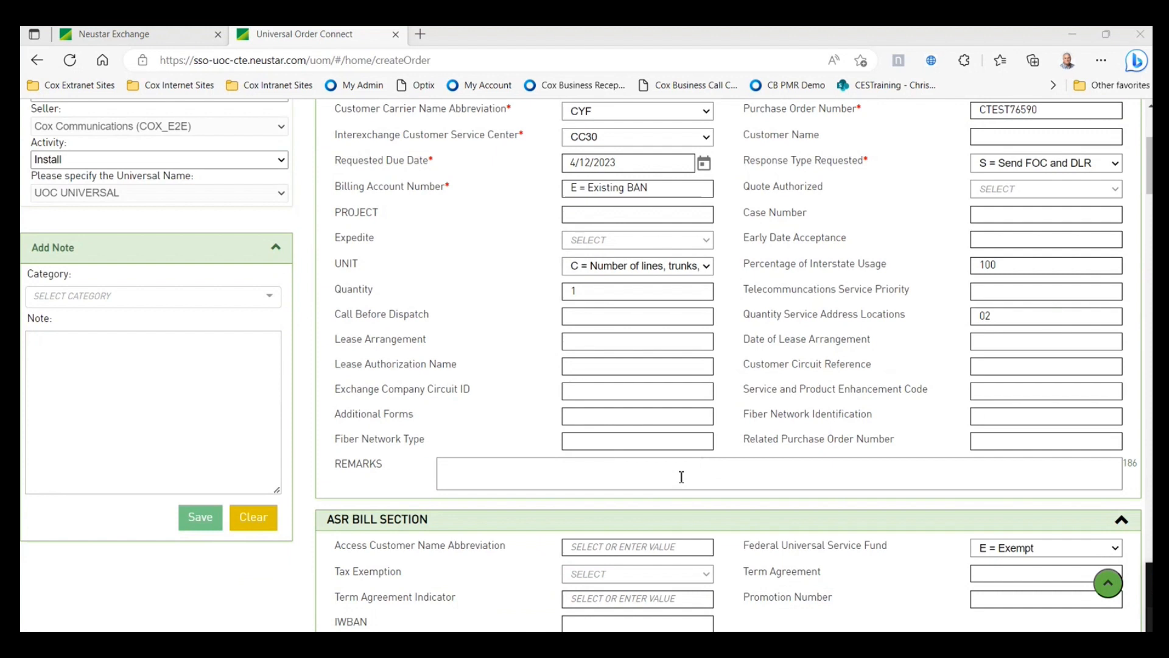
left_click(452, 465)
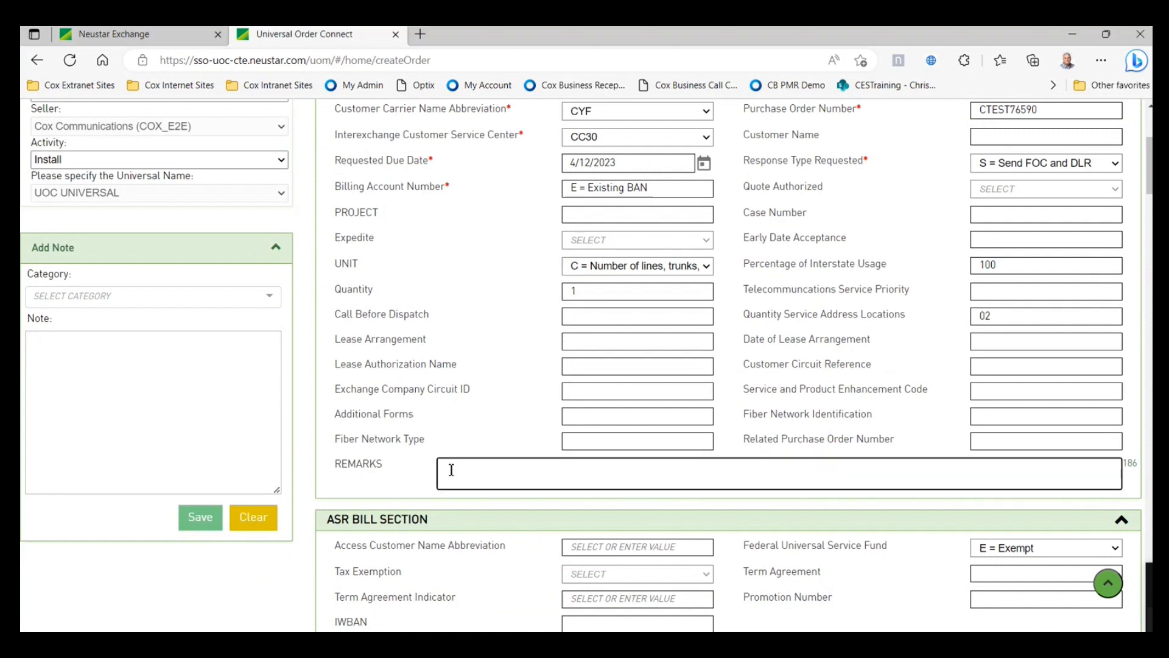
right_click(451, 469)
left_click(517, 333)
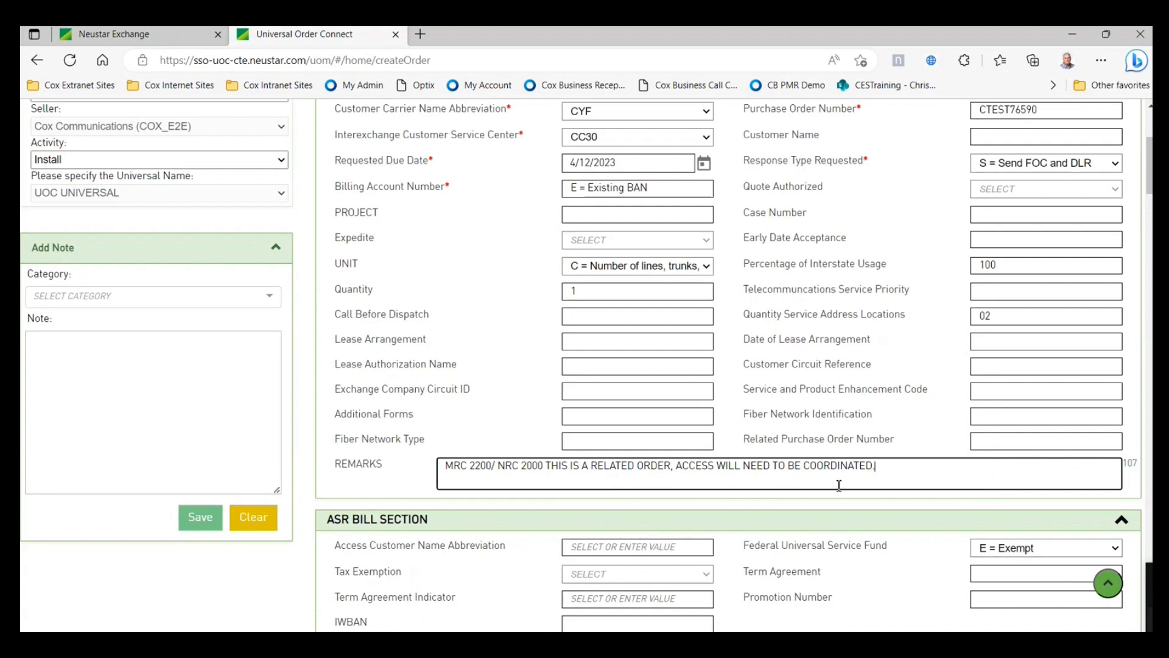
scroll(715, 482, "up", 3)
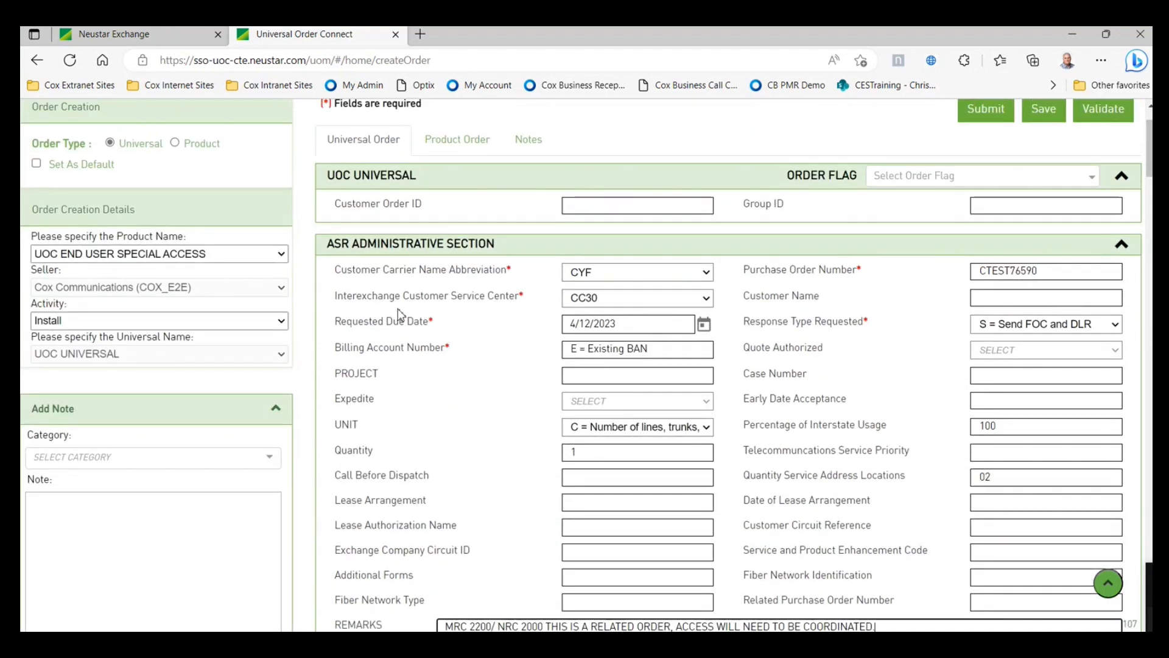
scroll(518, 439, "down", 2)
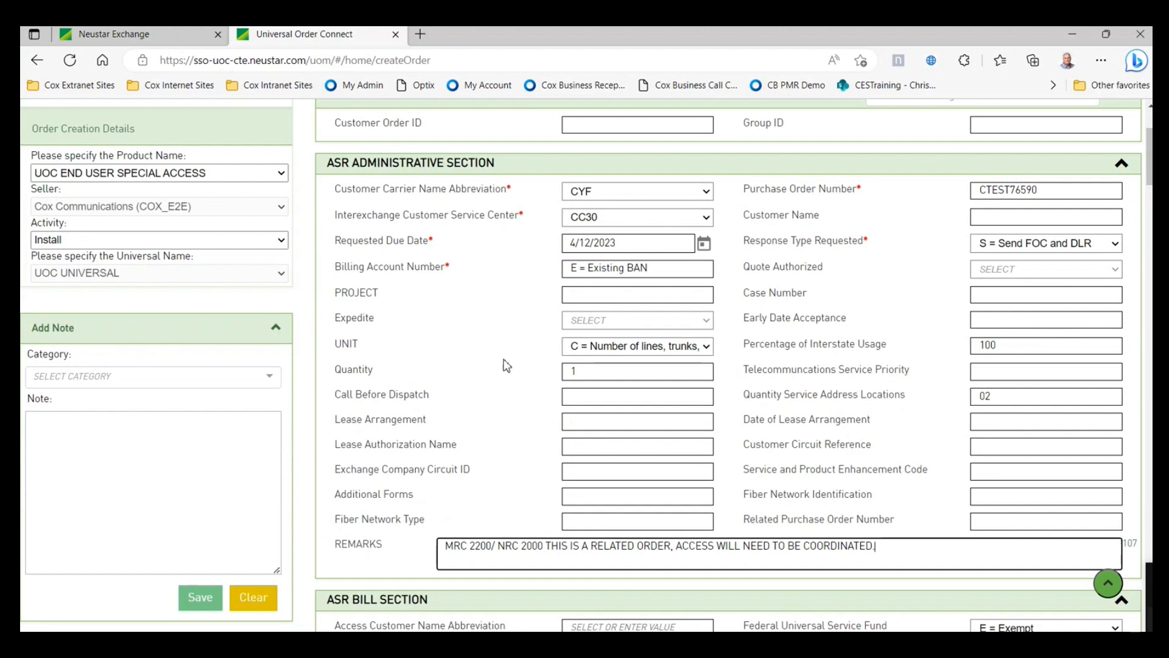
scroll(551, 483, "down", 1)
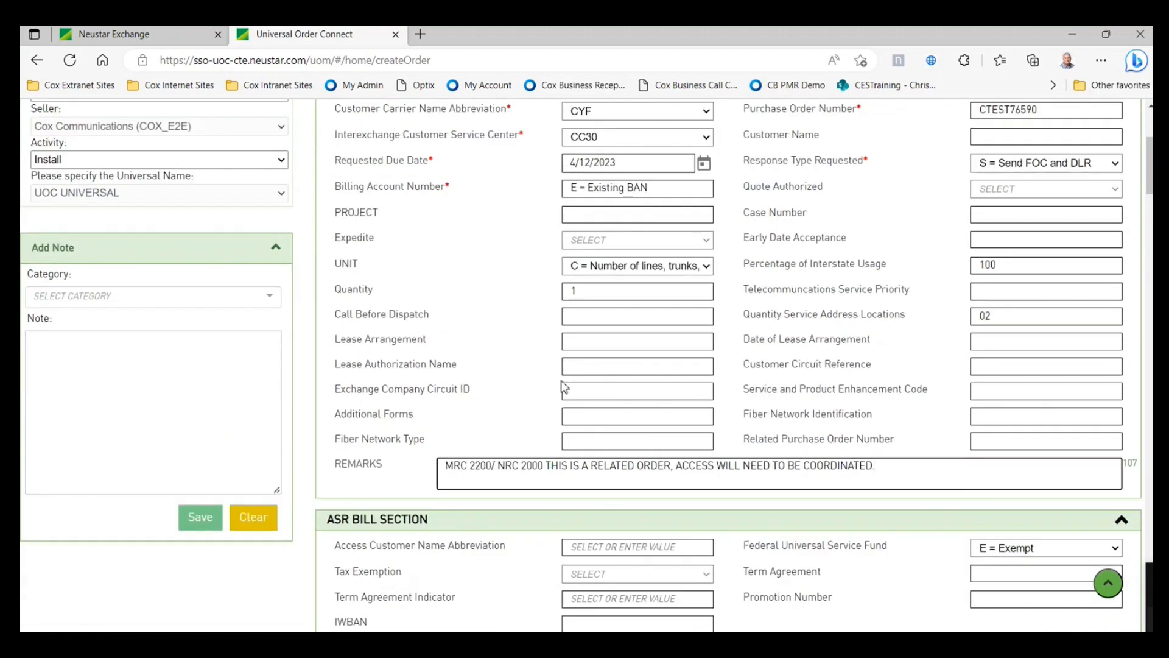
scroll(564, 385, "down", 1)
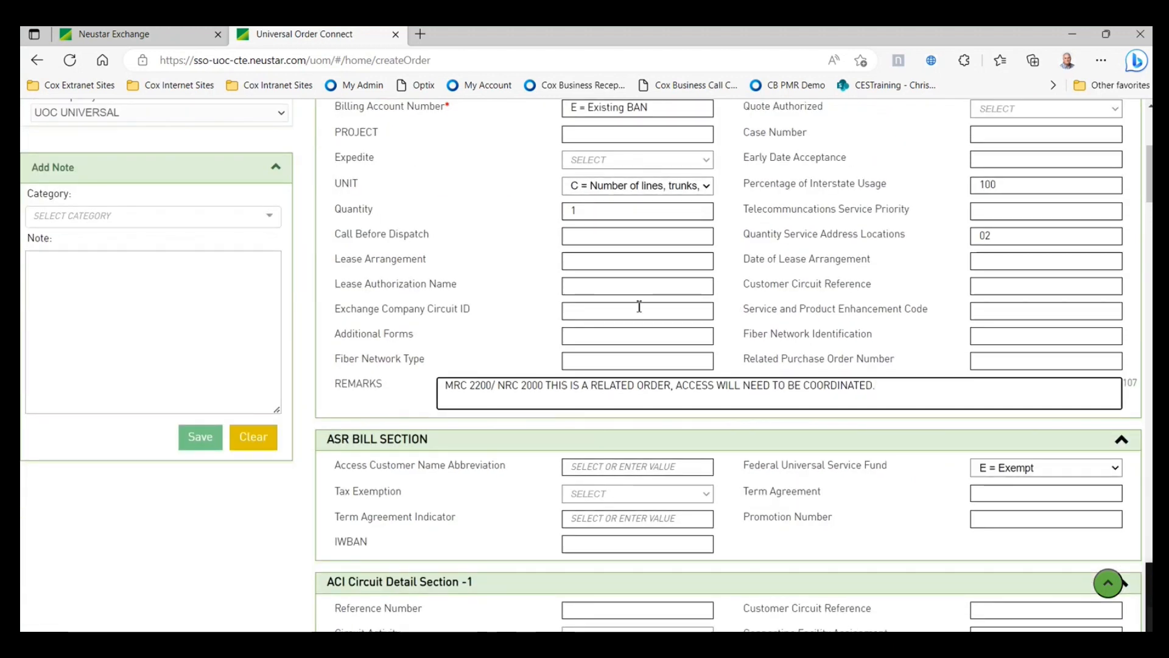
scroll(639, 307, "up", 2)
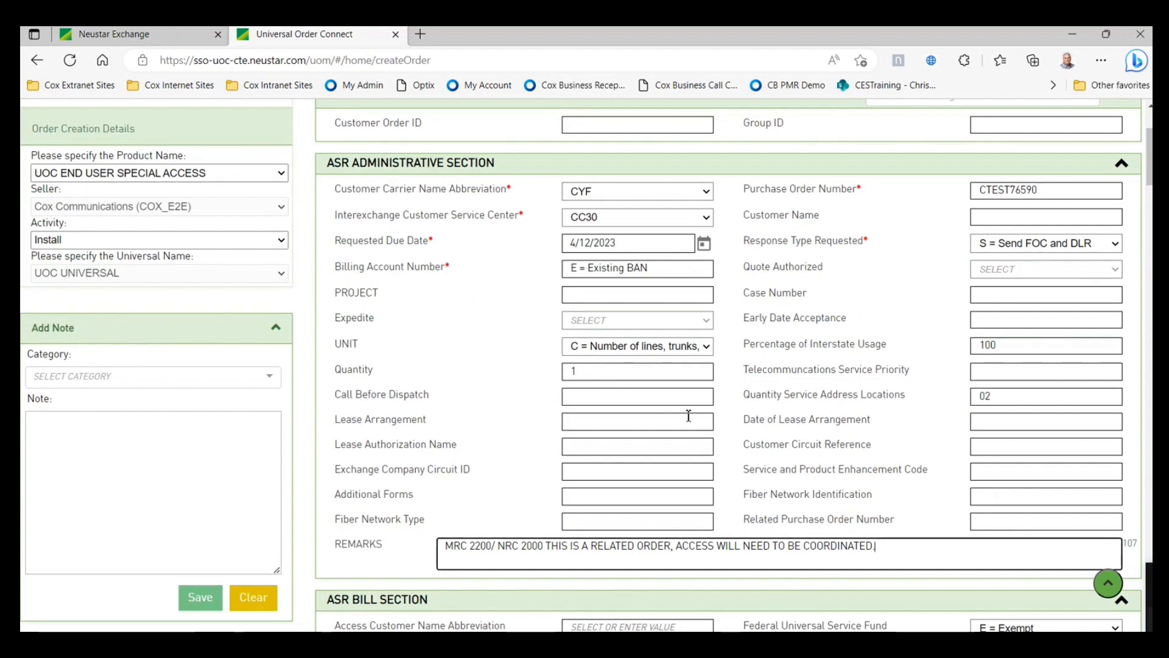
scroll(688, 415, "down", 4)
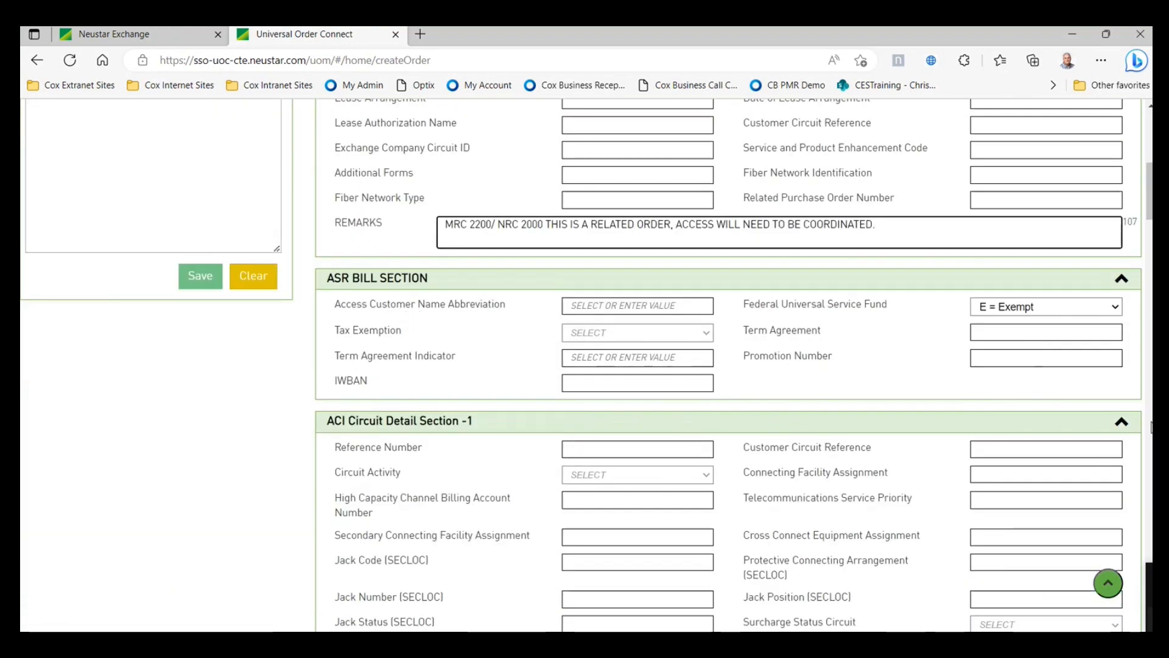
- Set access customer abbreviation CYF, keep Federal USF as E = Exempt, and choose tax exemption F = Federal
left_click(682, 305)
left_click(673, 324)
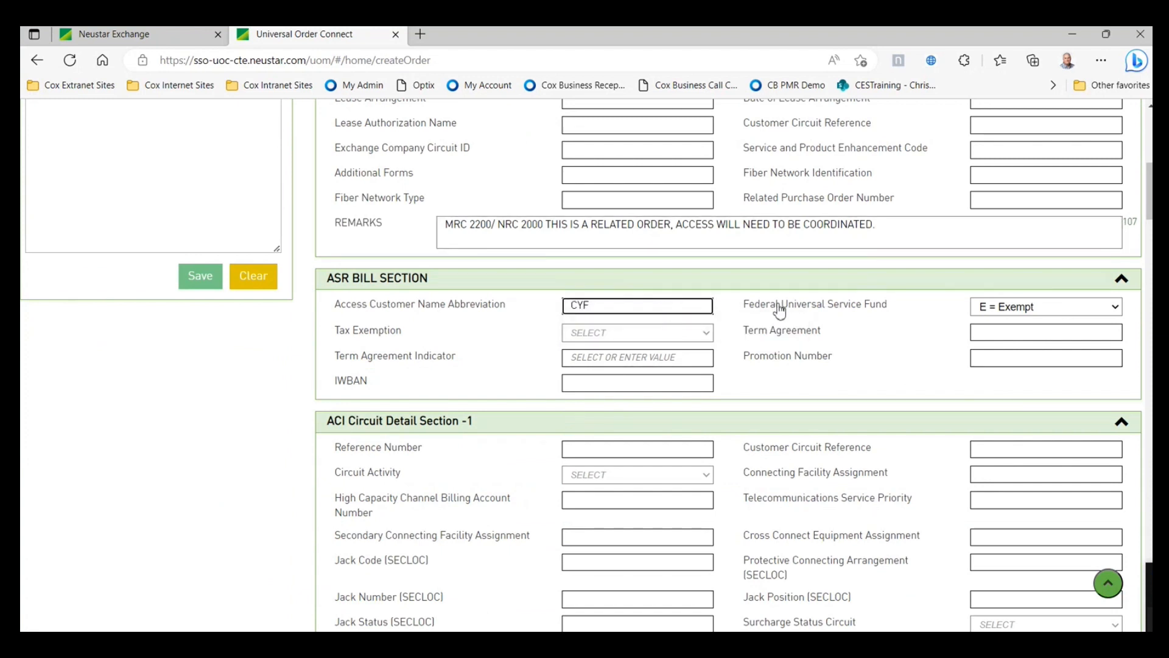
left_click(989, 312)
left_click(1002, 327)
left_click(700, 334)
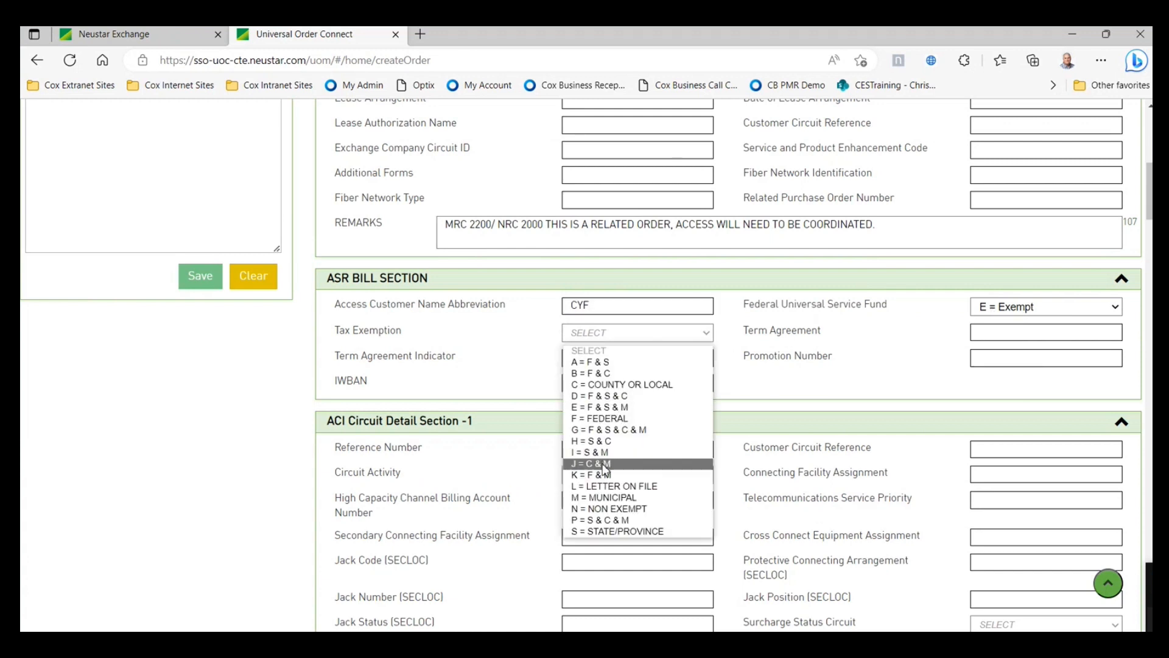
left_click(609, 419)
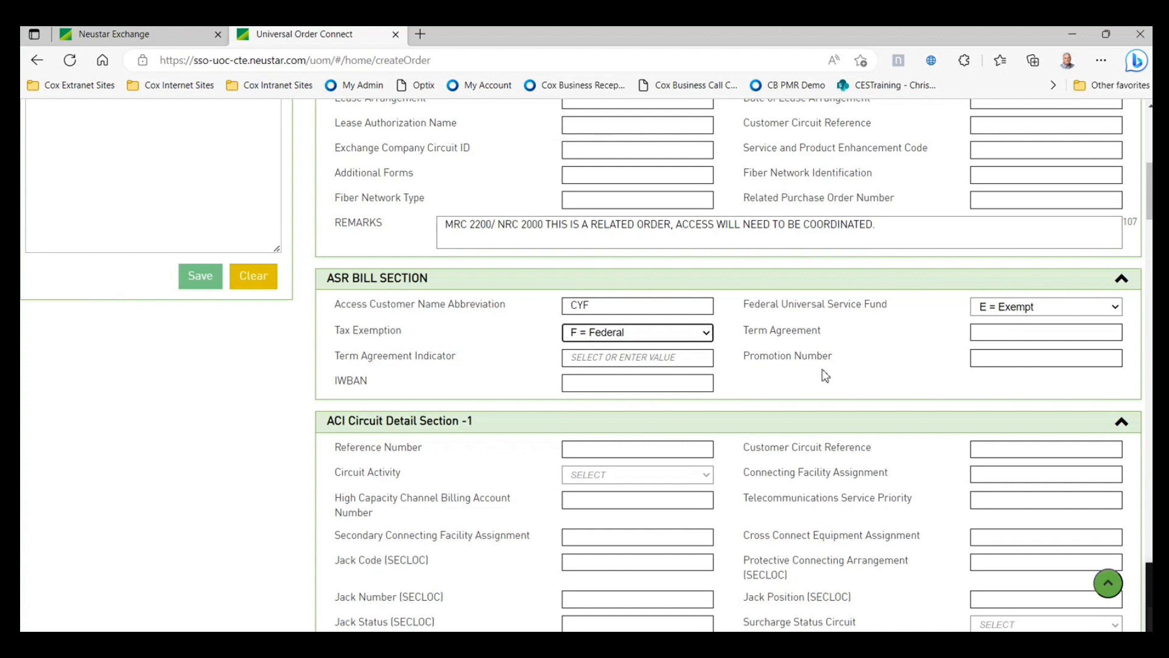
- Check the Term Agreement Indicator help and set the indicator to A
left_click(618, 359)
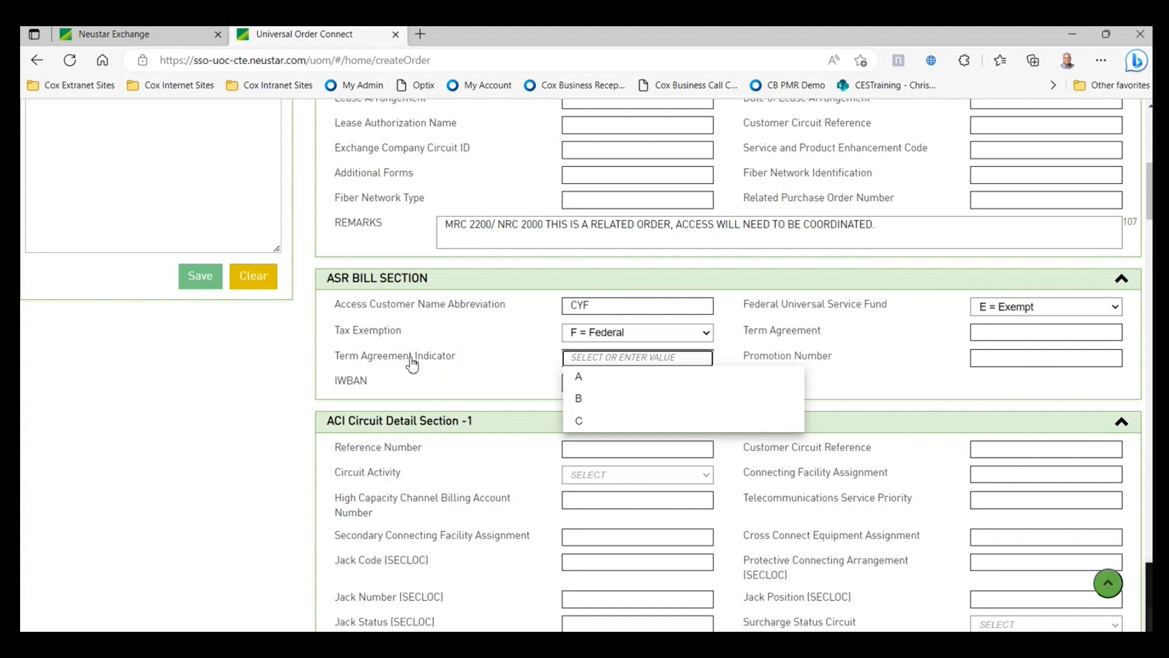
left_click(412, 363)
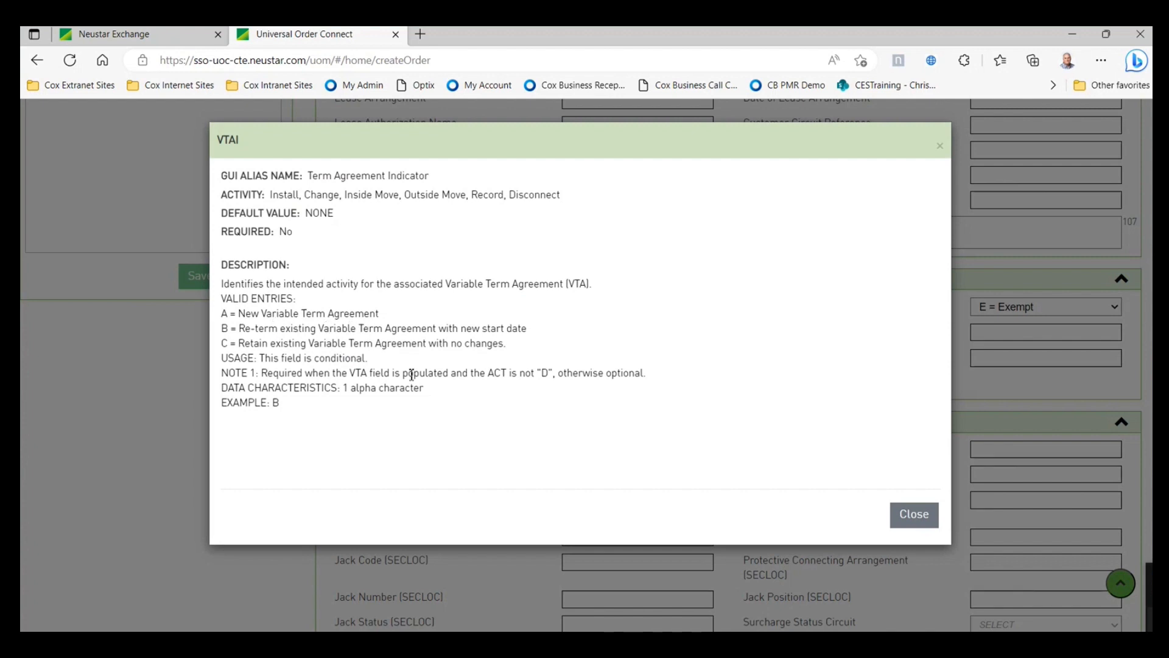
left_click(912, 510)
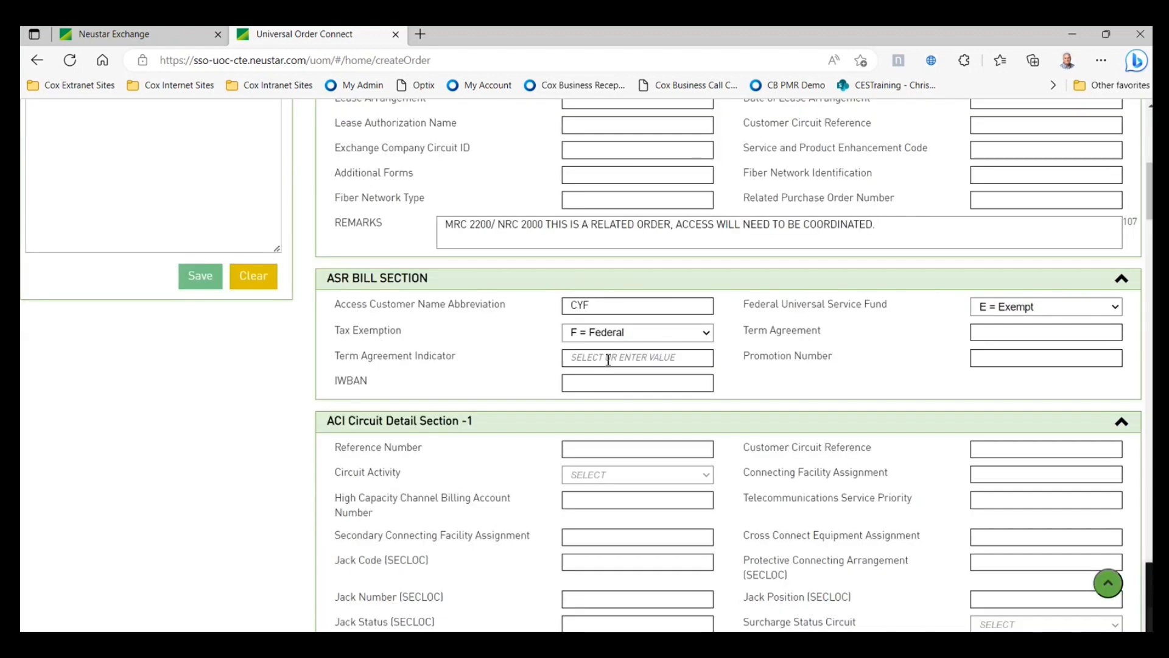
left_click(596, 379)
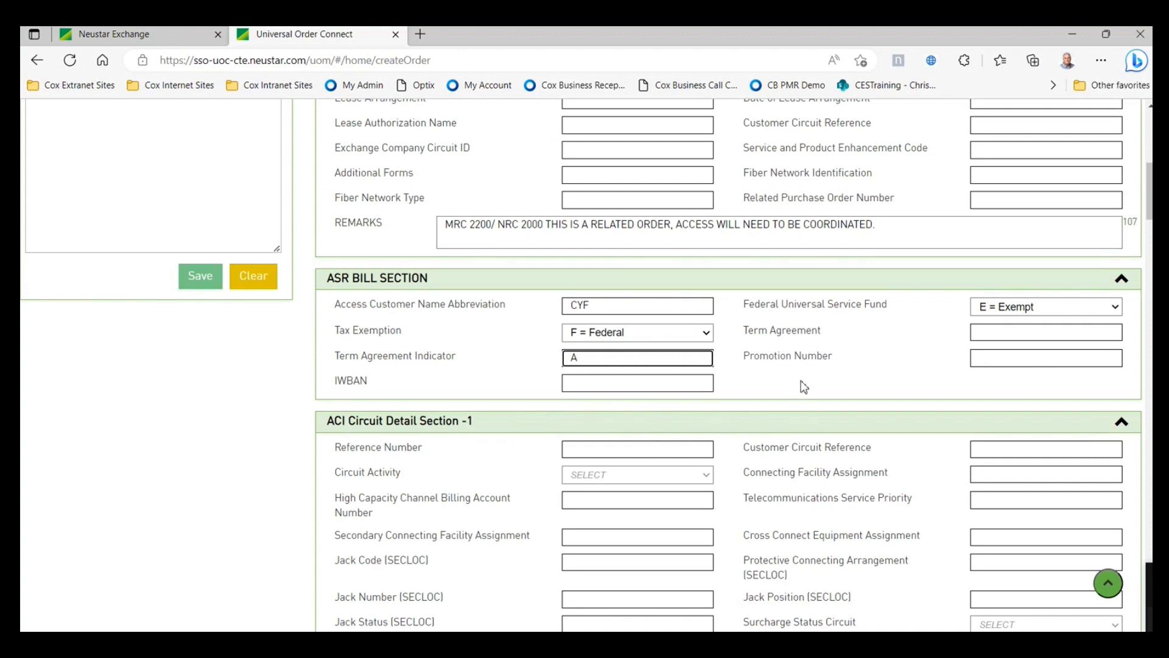
- Move past the ACI Circuit Detail sections to the Primary Location field in the EUSA Primary Location Section
scroll(801, 386, "down", 1)
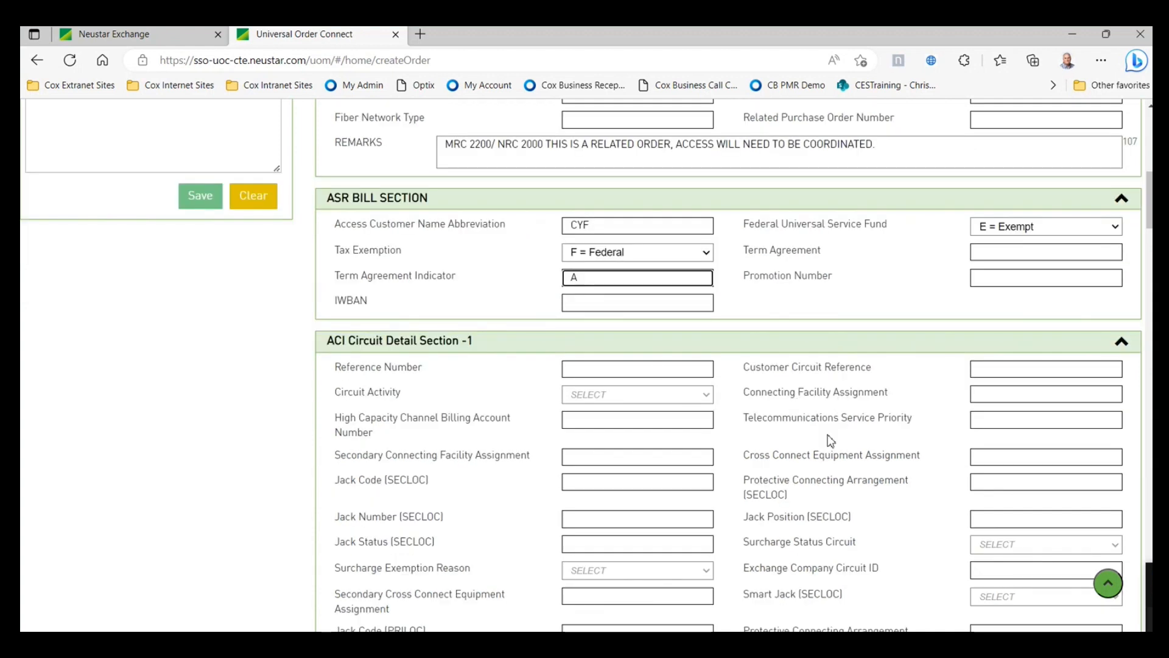
scroll(830, 438, "down", 1)
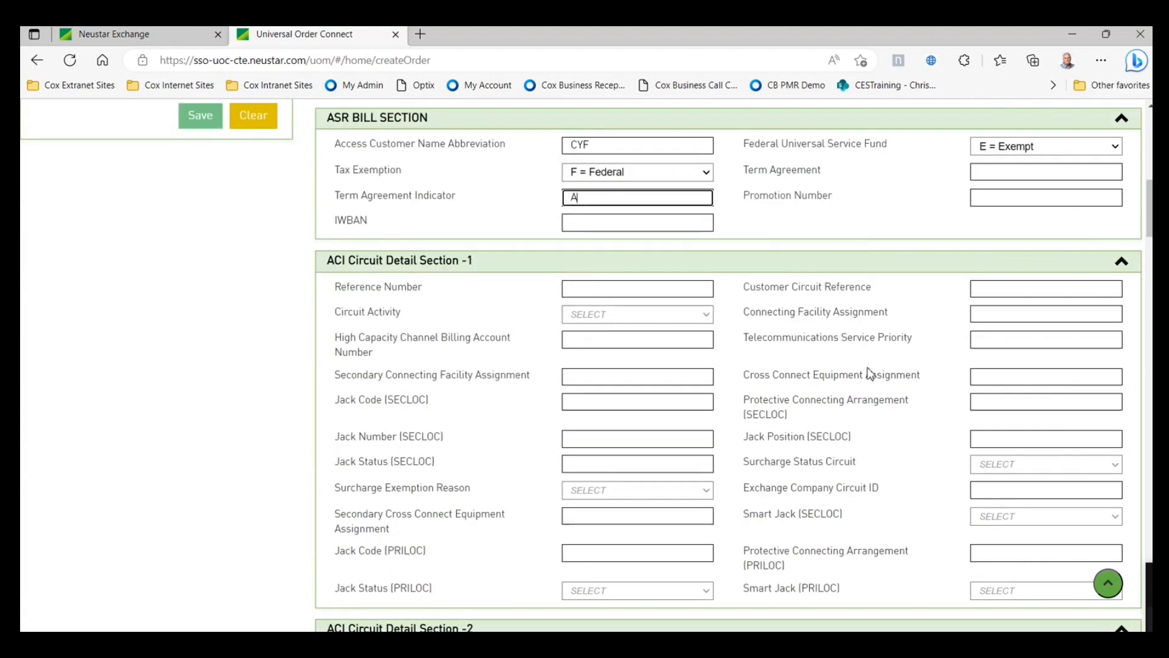
scroll(798, 401, "down", 1)
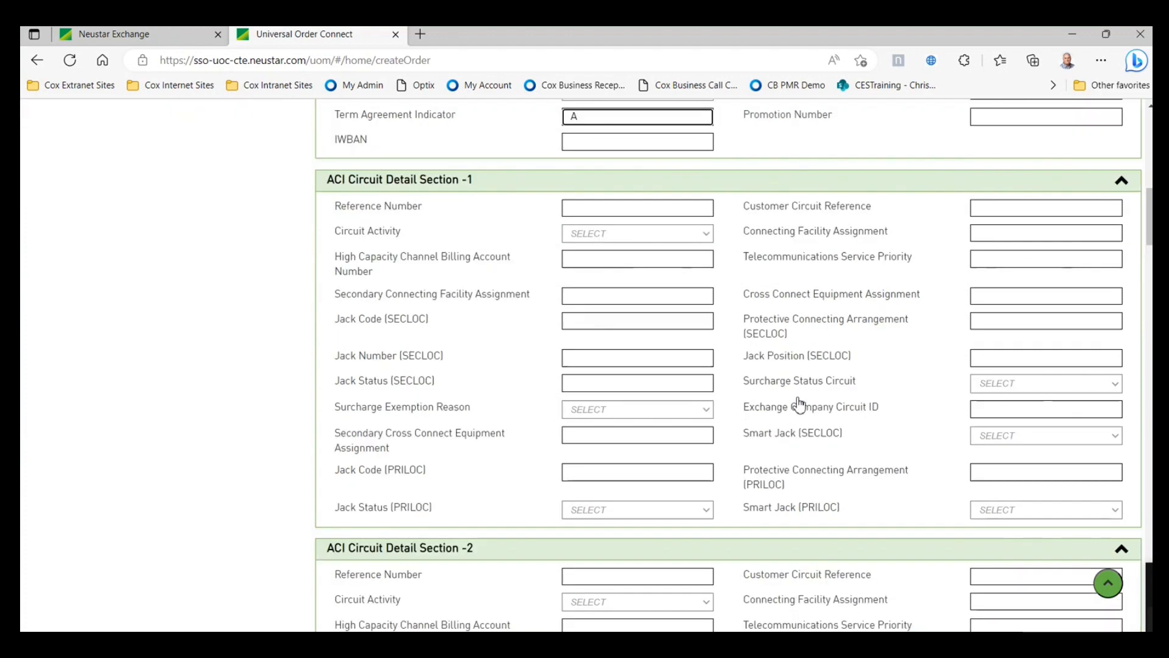
scroll(799, 402, "down", 3)
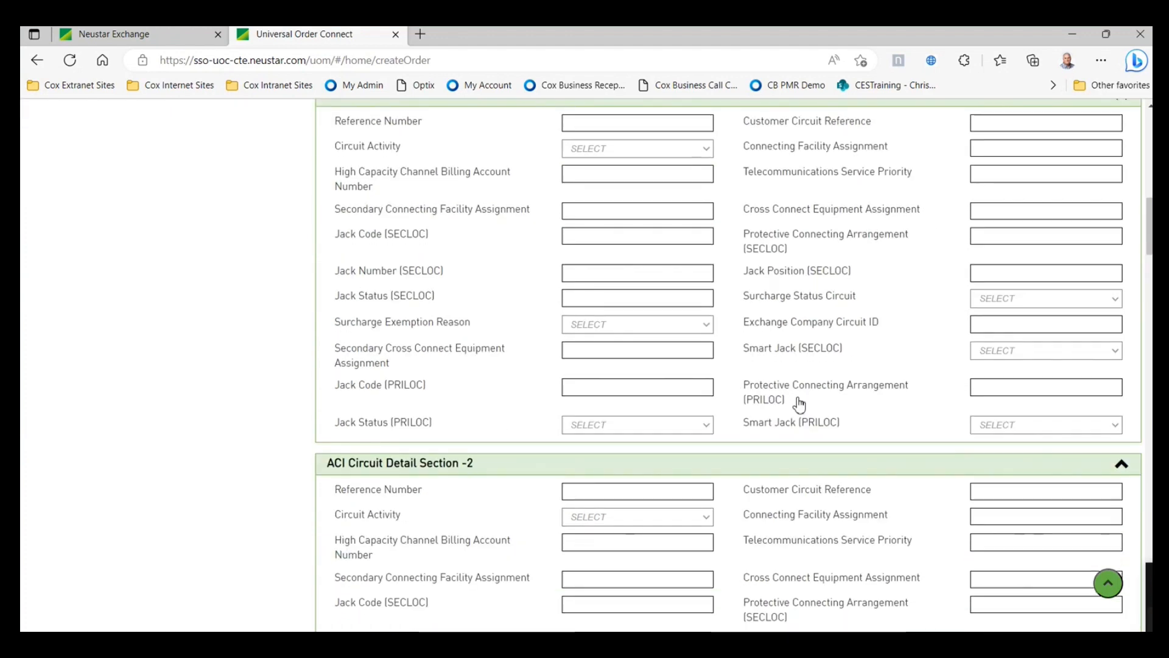
scroll(800, 403, "down", 5)
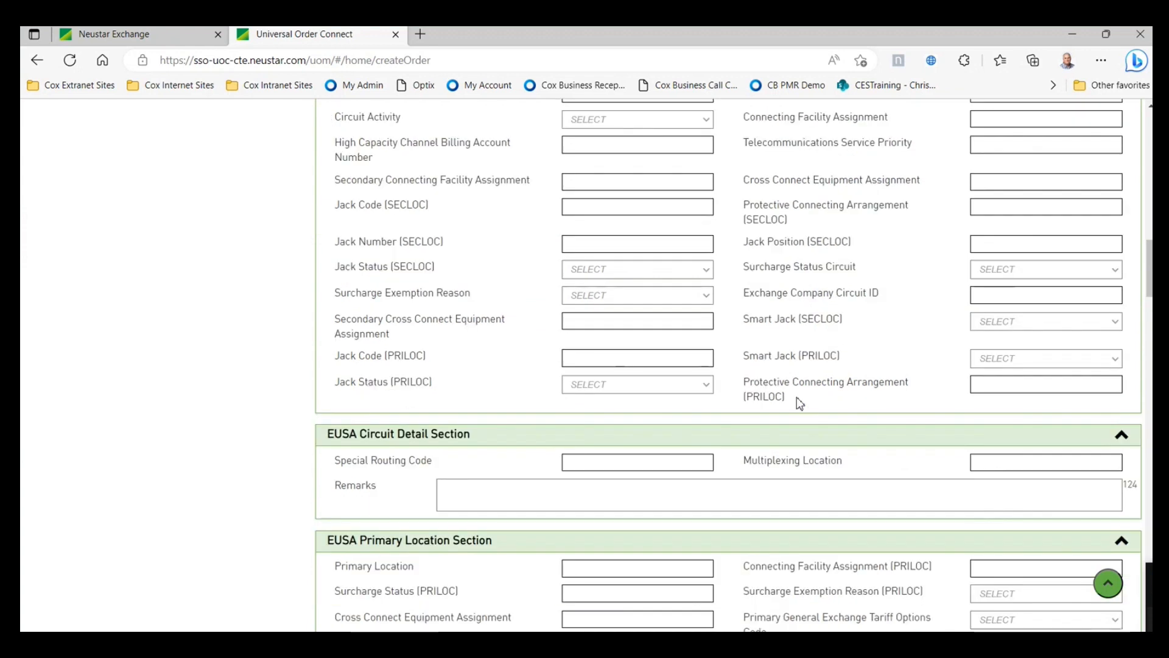
scroll(799, 403, "down", 2)
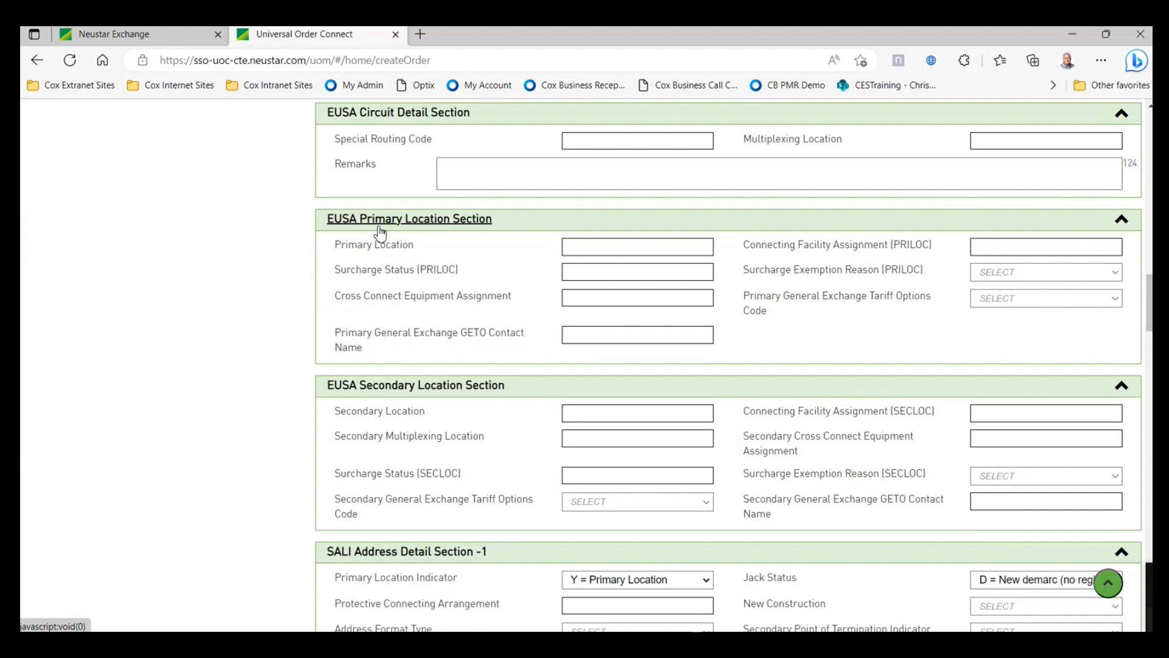
left_click(599, 245)
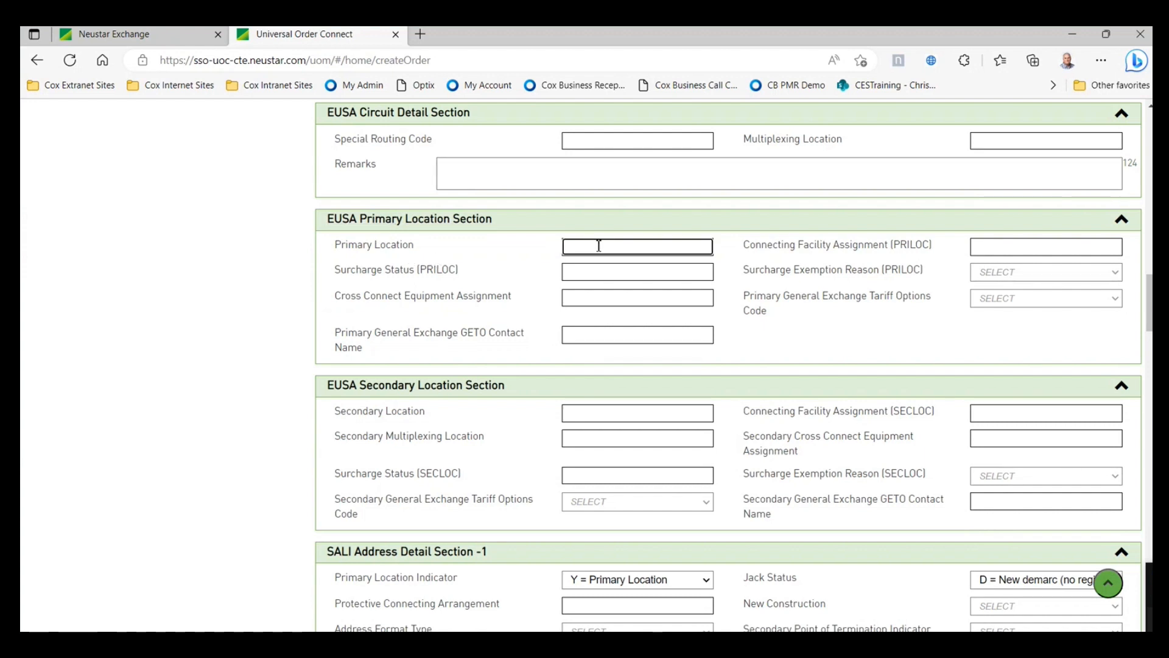
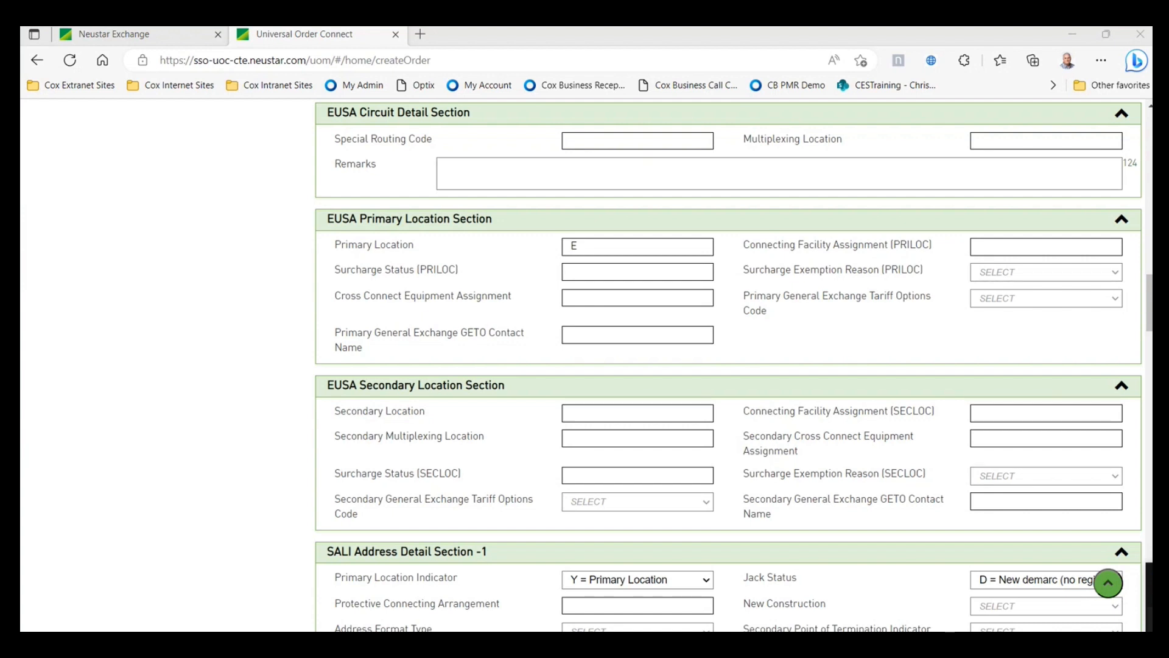
- Set Primary Location to CDLLSTXBD971 with surcharge status A30
left_click(665, 247)
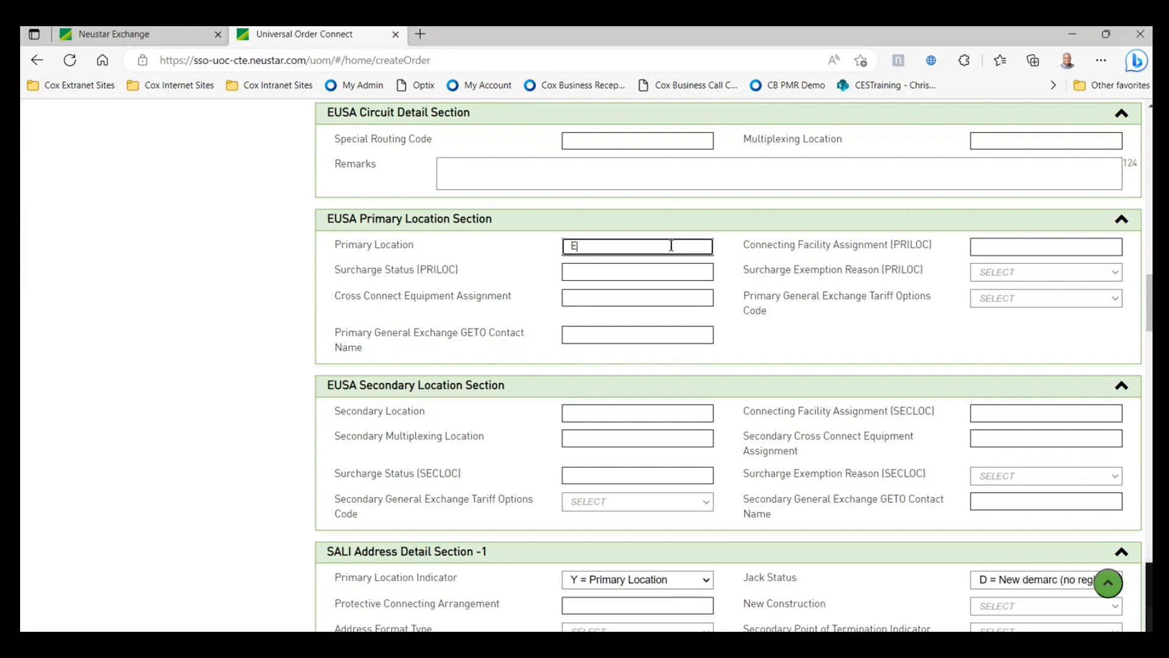
key("BackSpace")
right_click(660, 251)
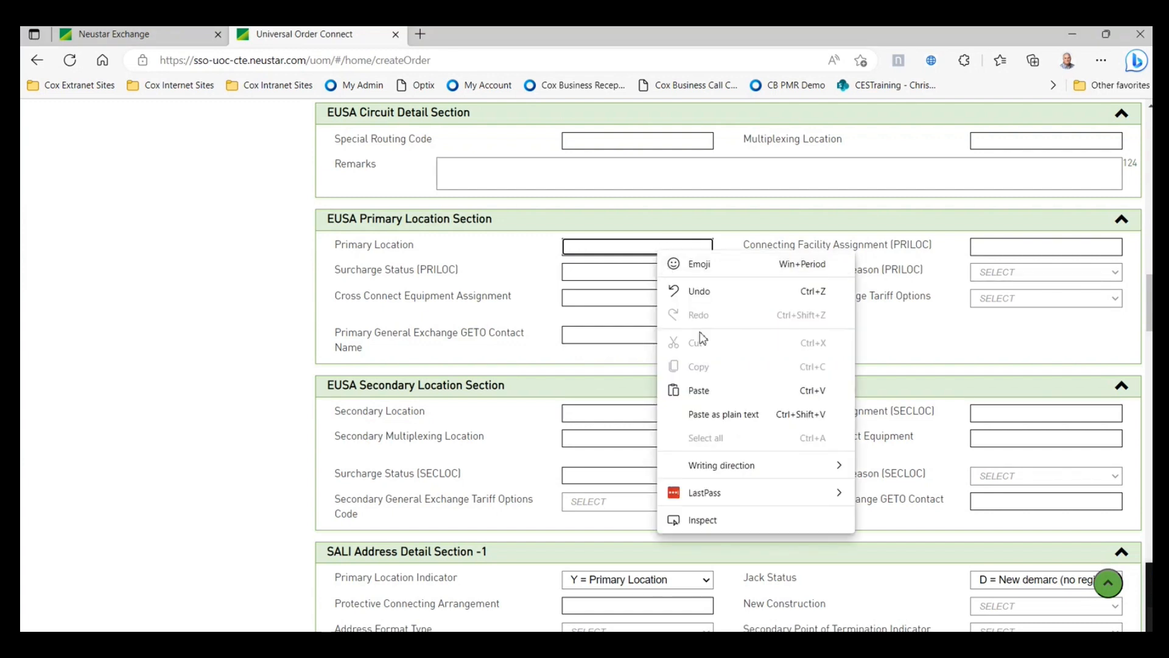
left_click(703, 386)
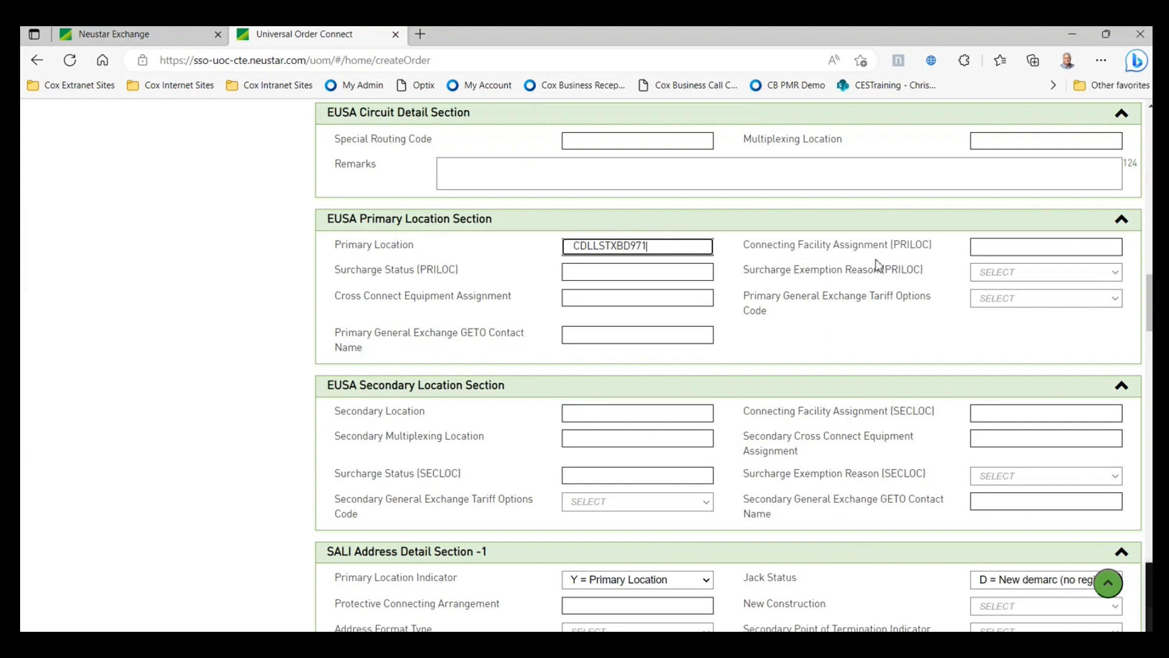
left_click(645, 274)
type("A")
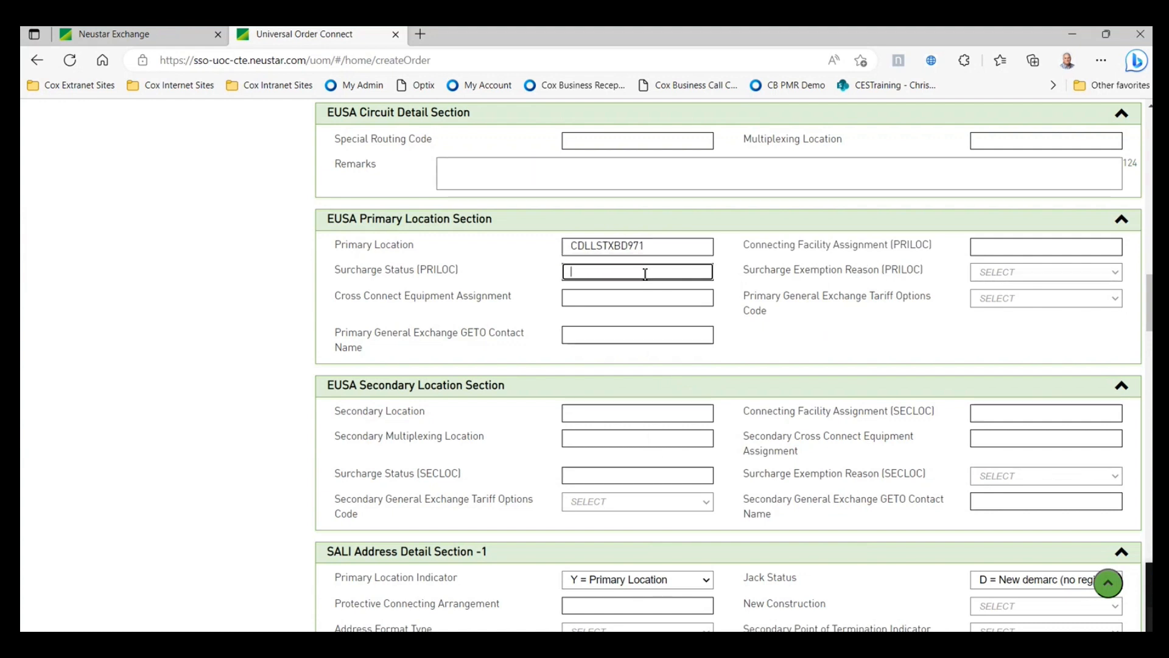
type("30")
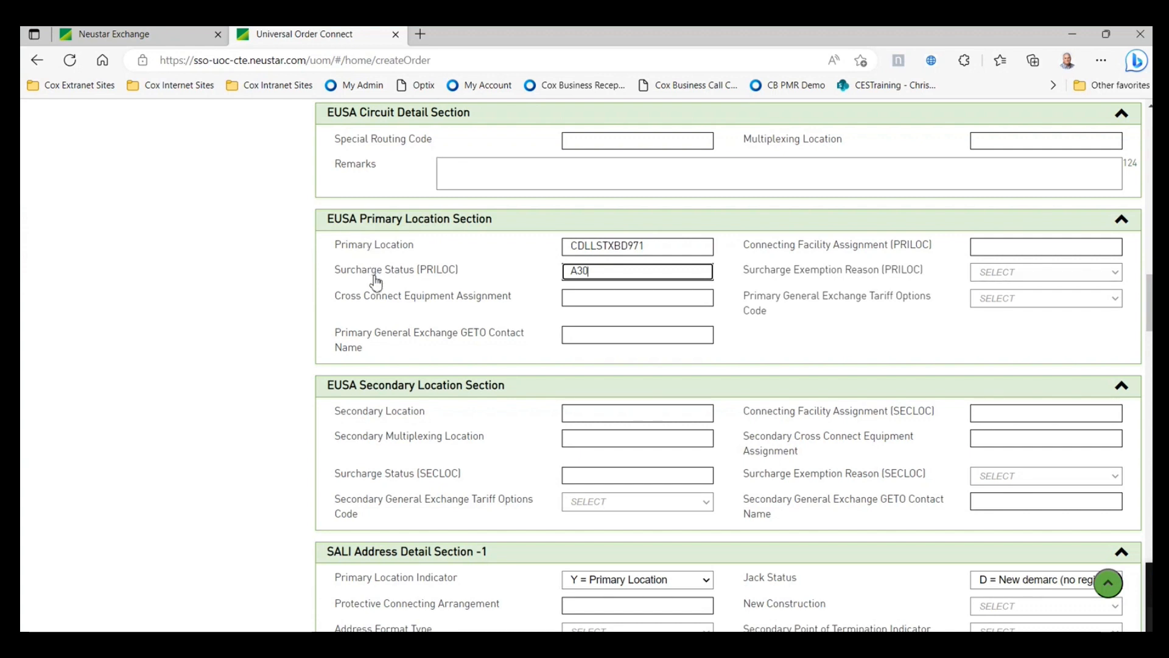
- Set Secondary Location to CMDCYOKWC991 with surcharge status A30
scroll(376, 281, "down", 1)
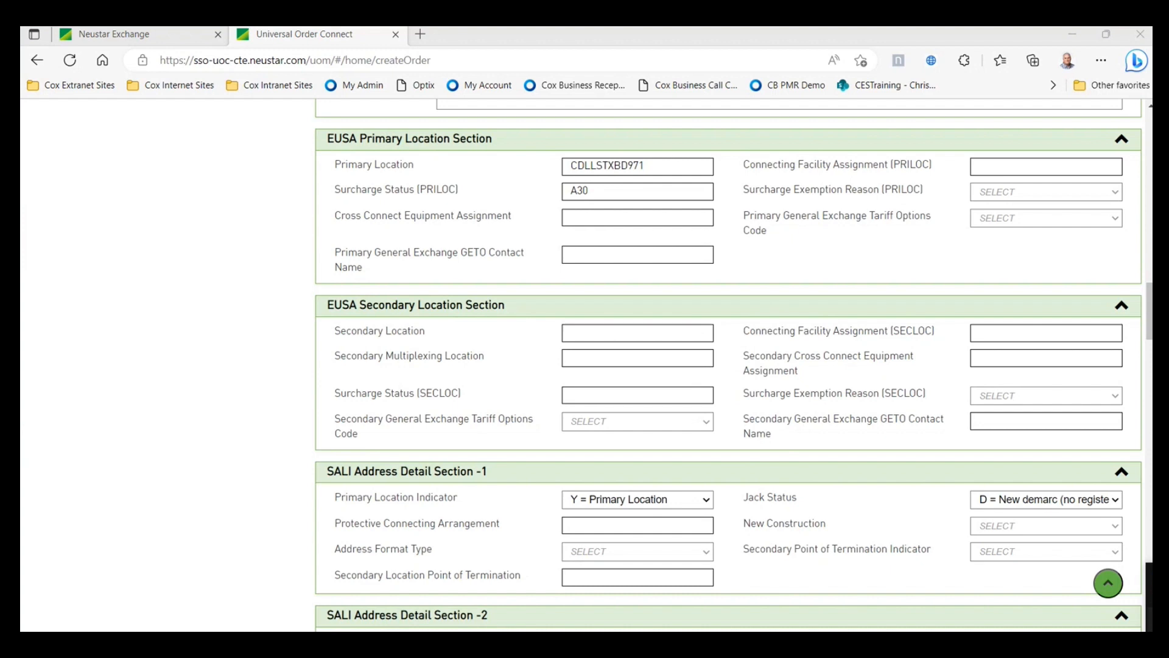
right_click(574, 331)
left_click(609, 470)
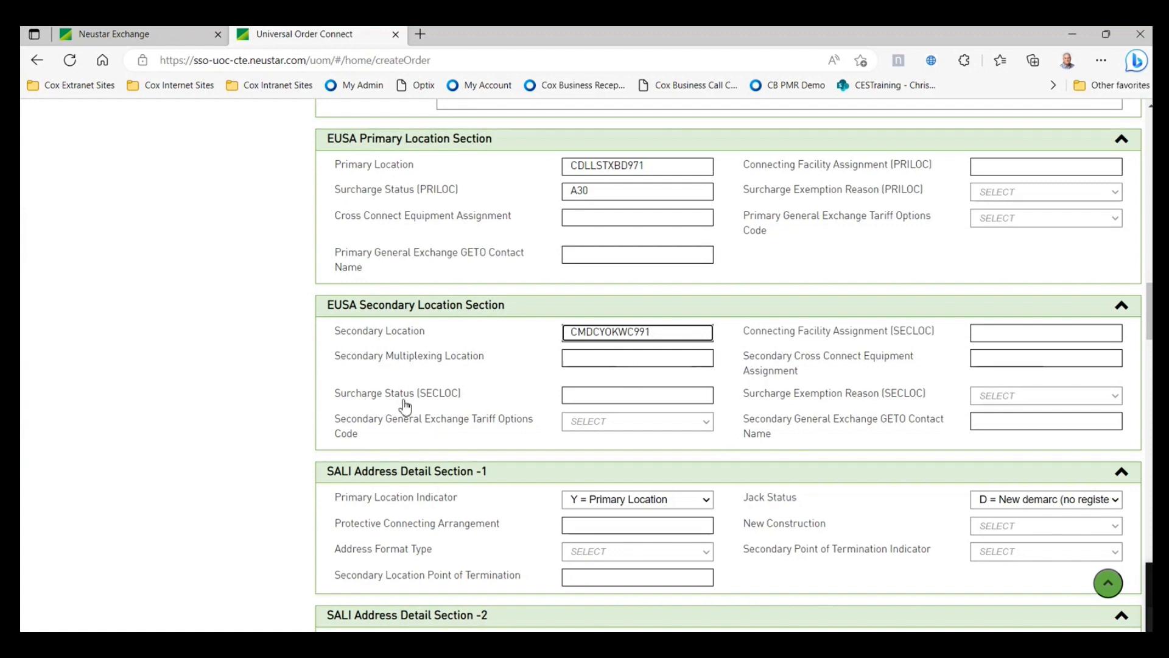
left_click(579, 394)
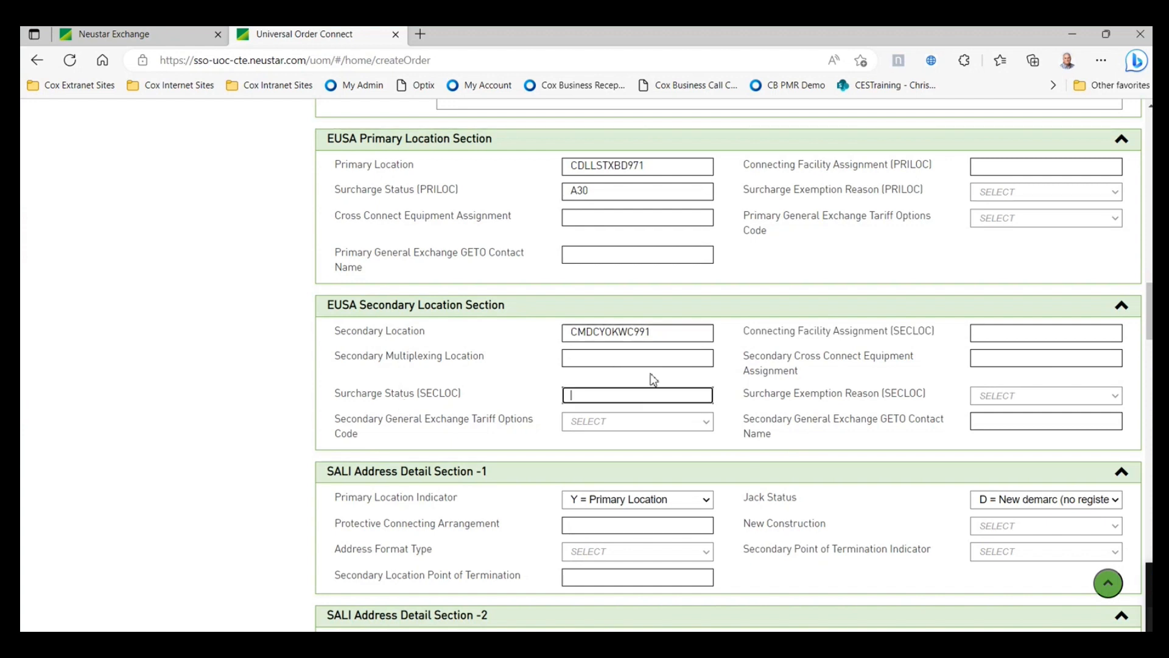
type("A30")
scroll(749, 365, "up", 1)
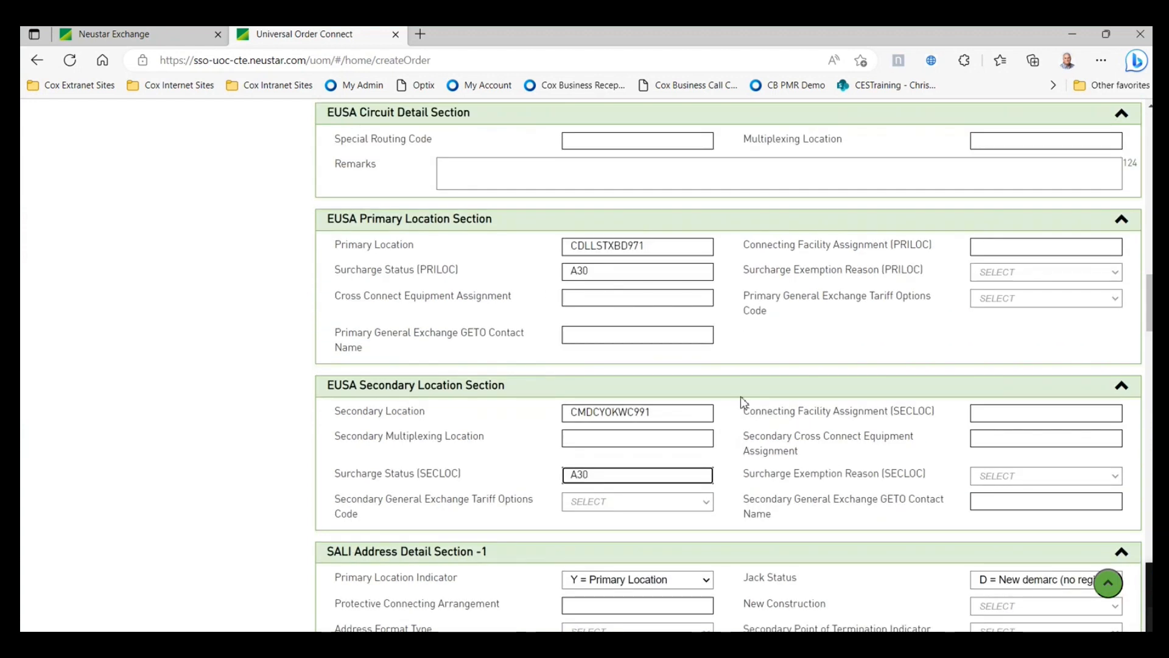
scroll(743, 402, "down", 1)
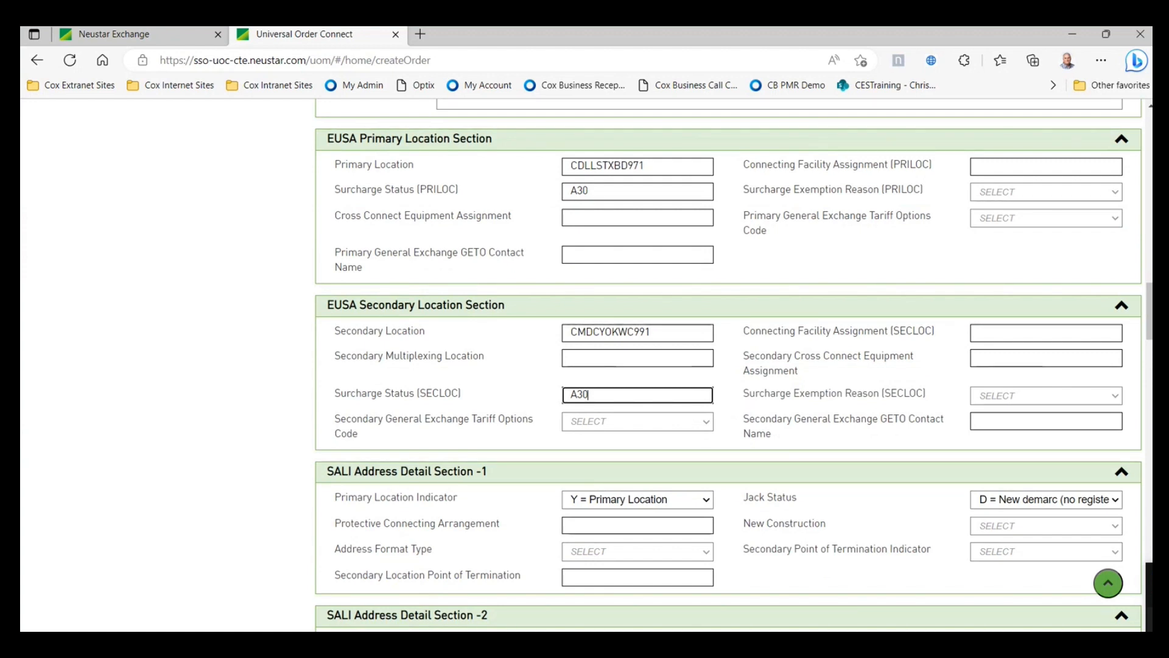
scroll(527, 457, "down", 6)
scroll(527, 456, "down", 3)
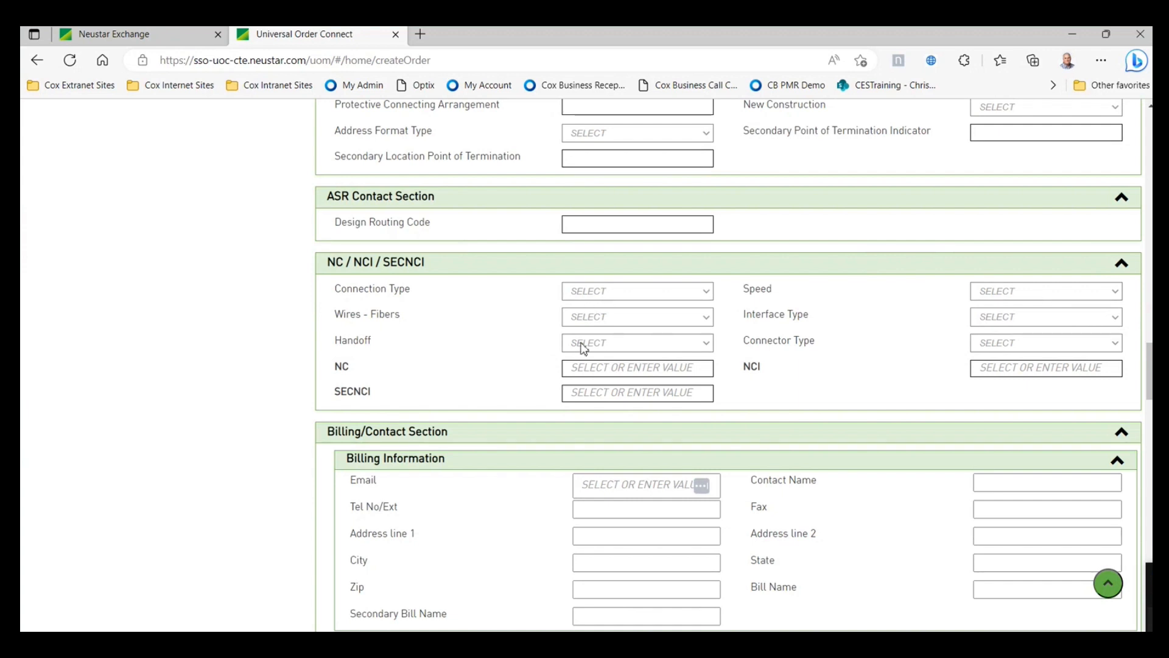
- Enter NC code KGL- and choose NCI code 02LNF.A02
left_click(594, 372)
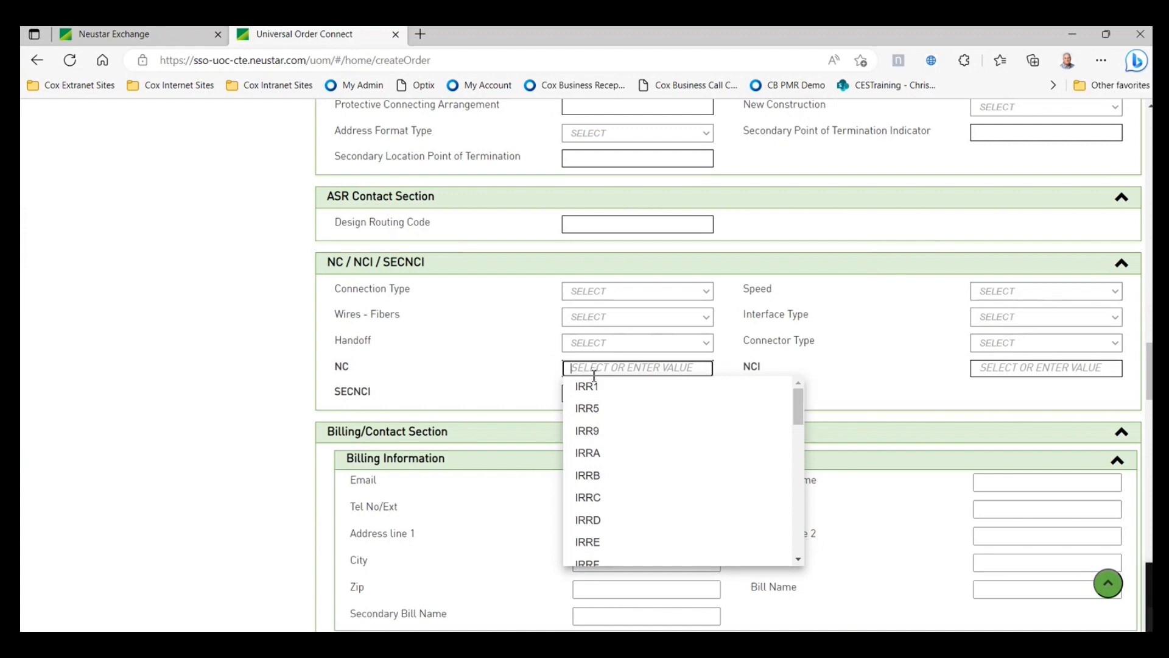
scroll(624, 485, "down", 3)
scroll(630, 494, "down", 4)
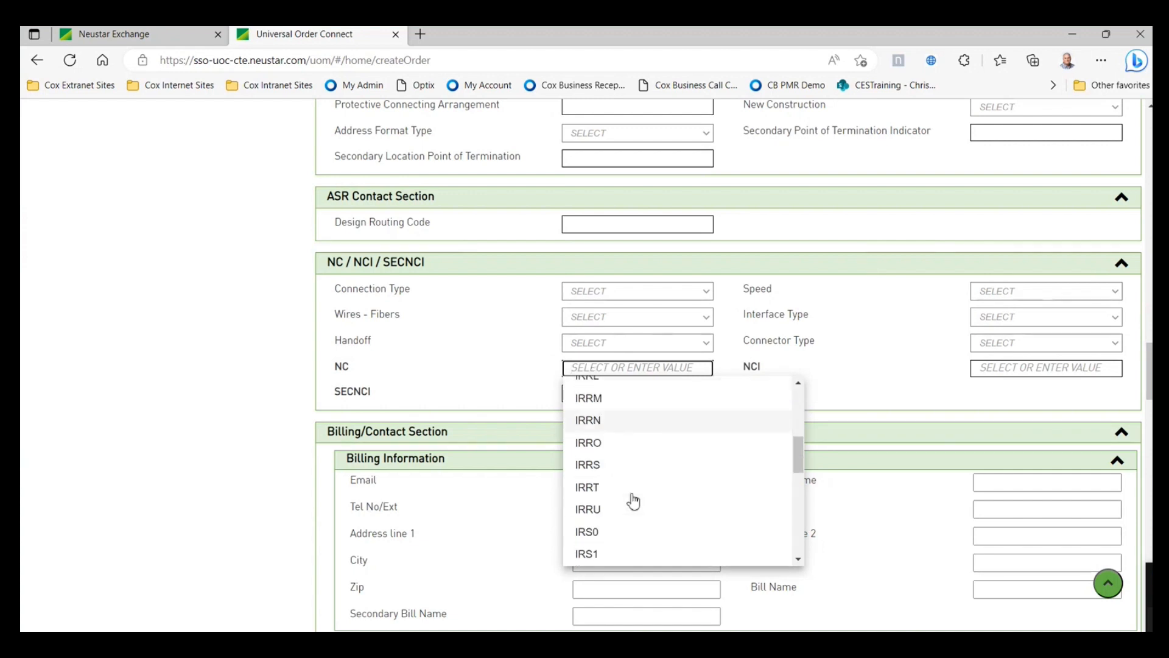
scroll(628, 451, "up", 2)
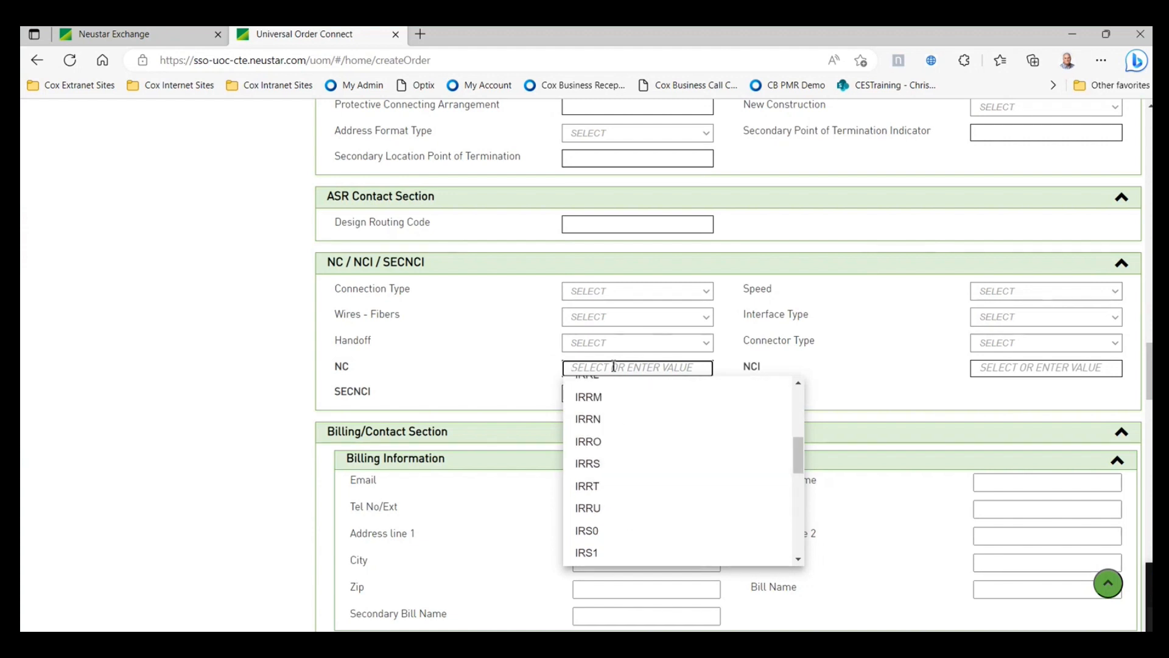
type("K")
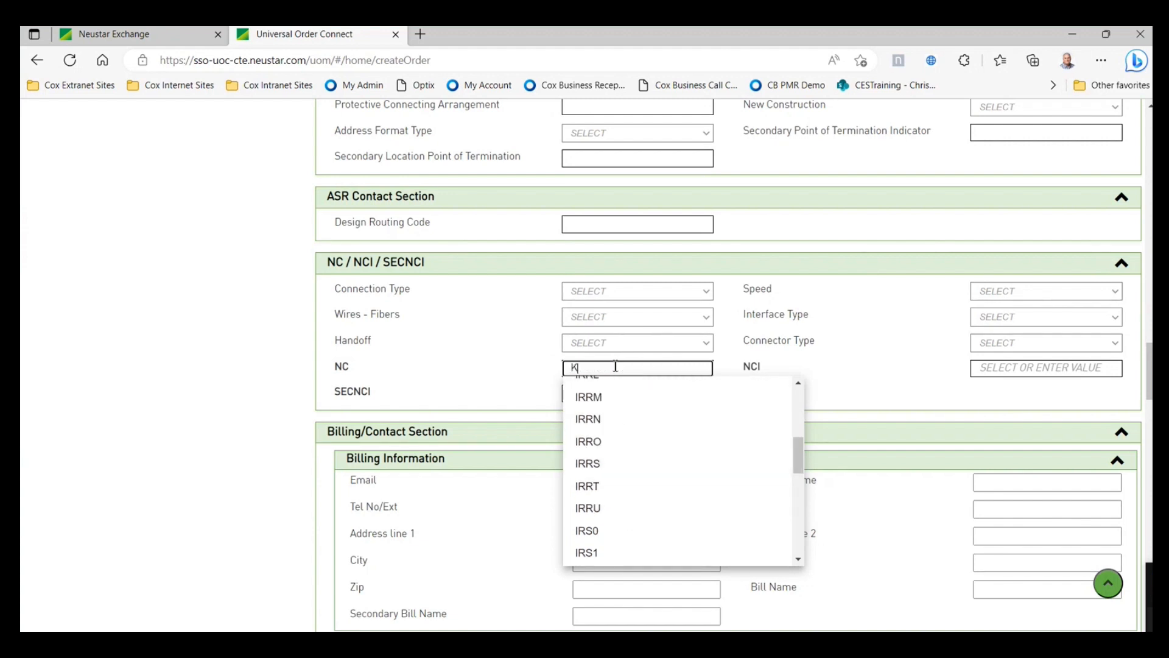
type("GL-")
left_click(835, 376)
left_click(981, 370)
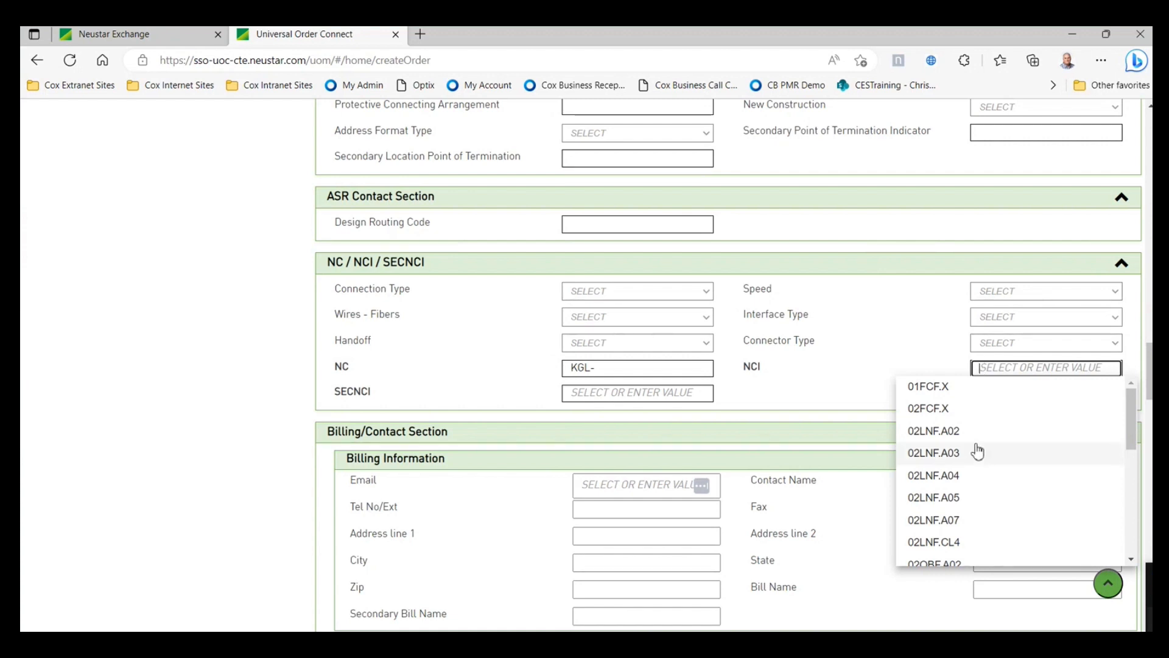
left_click(985, 434)
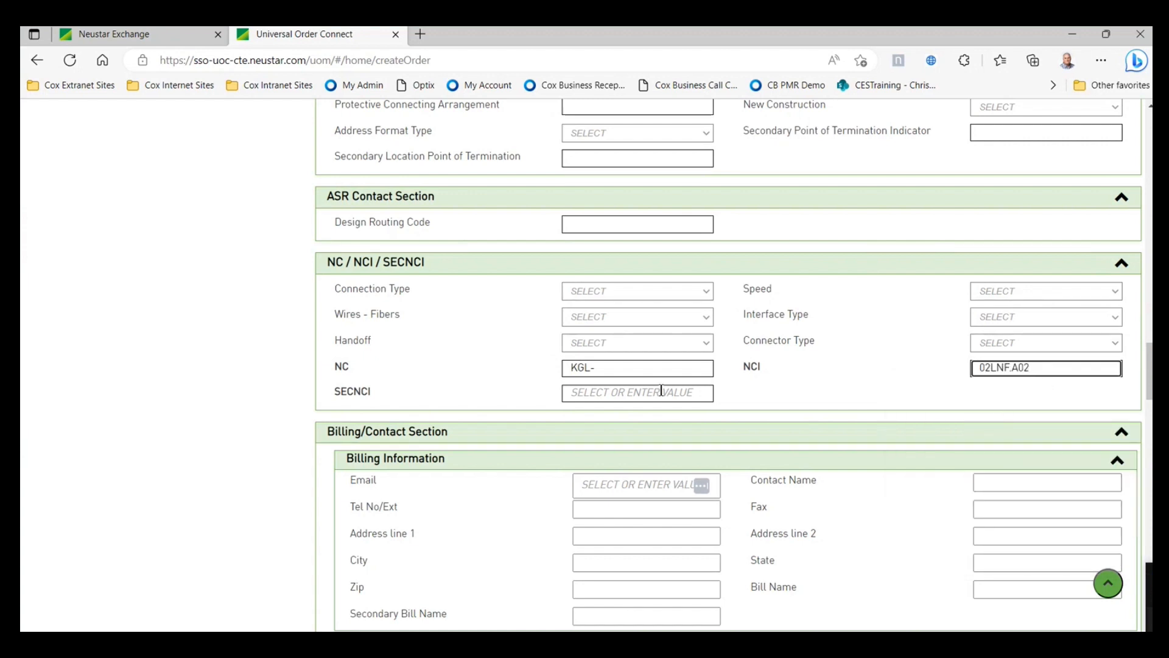
- Enter SECNCI code 04LNF.A02
left_click(640, 394)
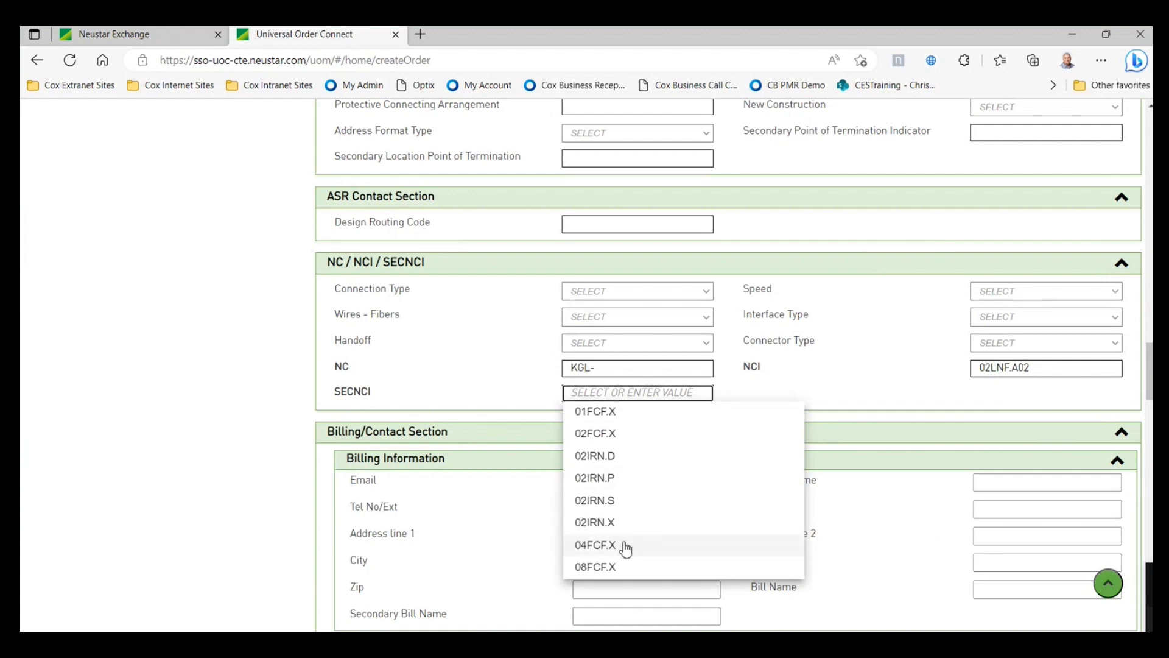
scroll(625, 548, "down", 2)
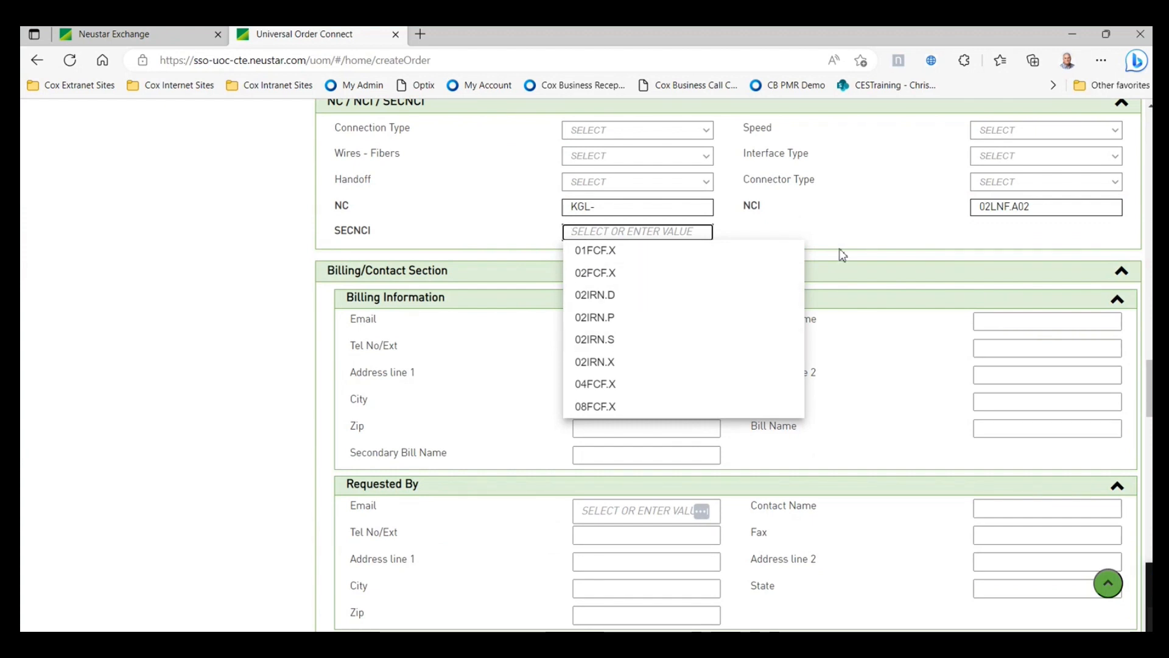
left_click(851, 236)
left_click(678, 232)
type("0")
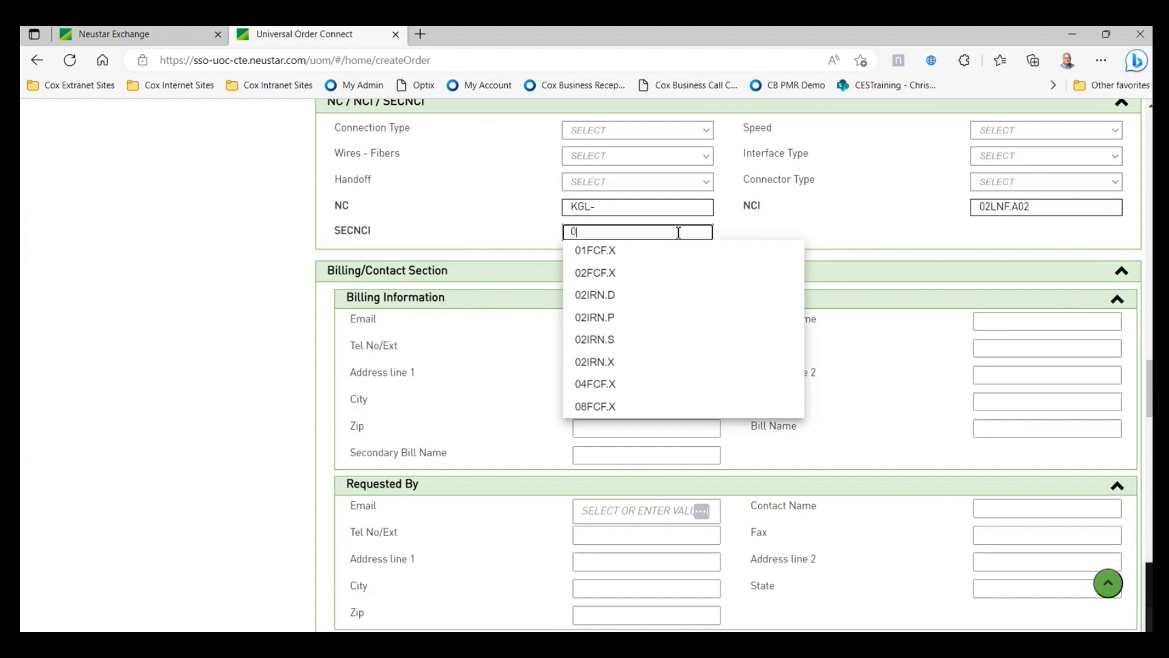
type("4LNF.A02")
left_click(816, 229)
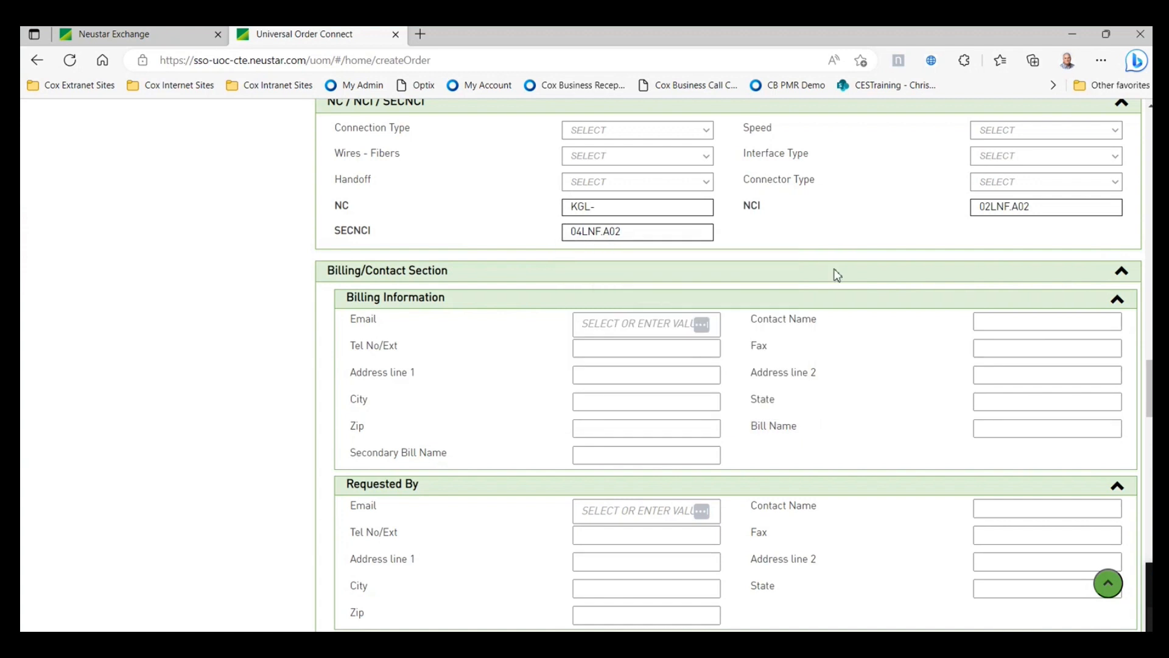
scroll(816, 314, "up", 2)
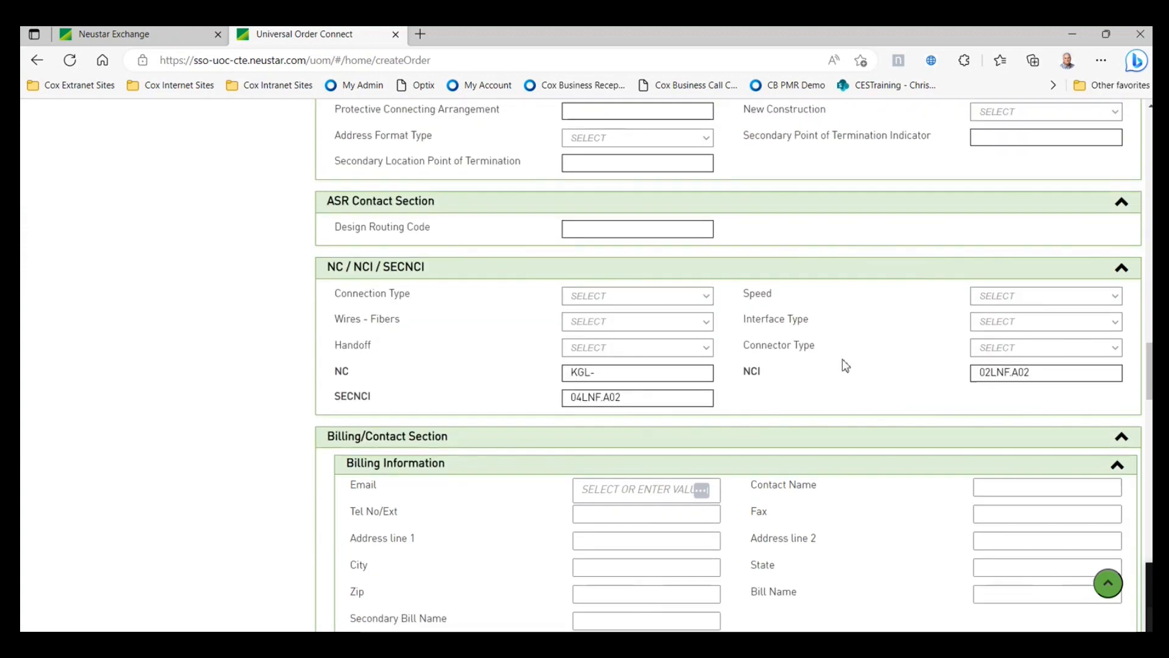
scroll(852, 368, "up", 2)
scroll(865, 374, "down", 4)
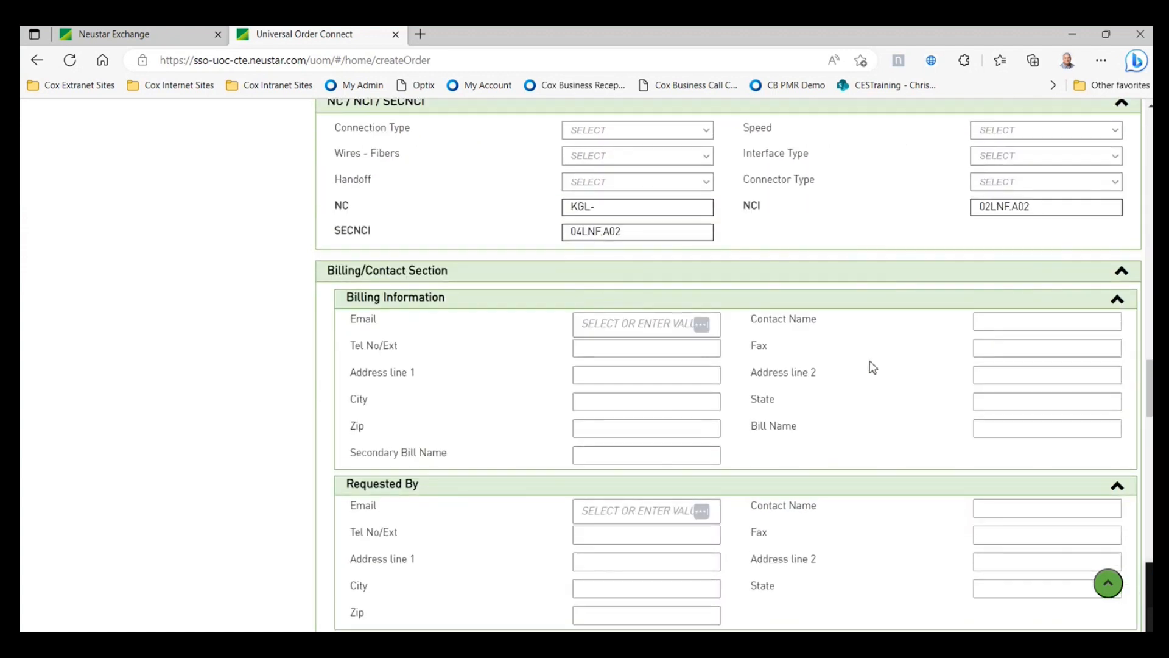
scroll(872, 365, "down", 1)
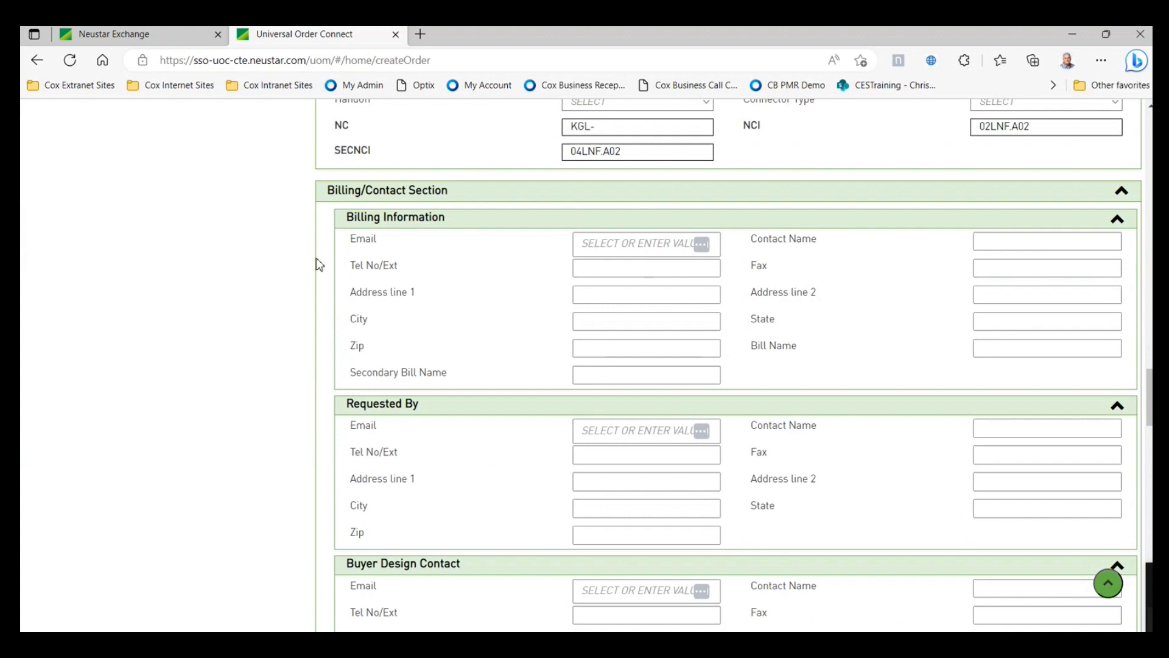
- Fill the billing contact and Requested By contact from their saved e-mail addresses
left_click(613, 245)
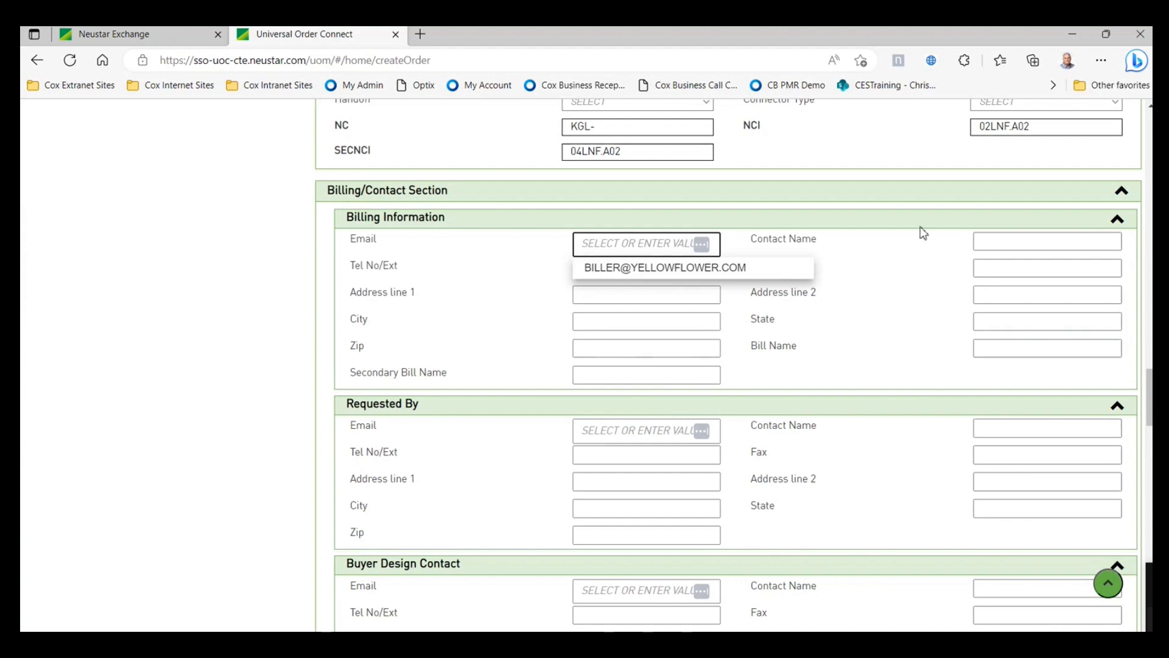
left_click(687, 270)
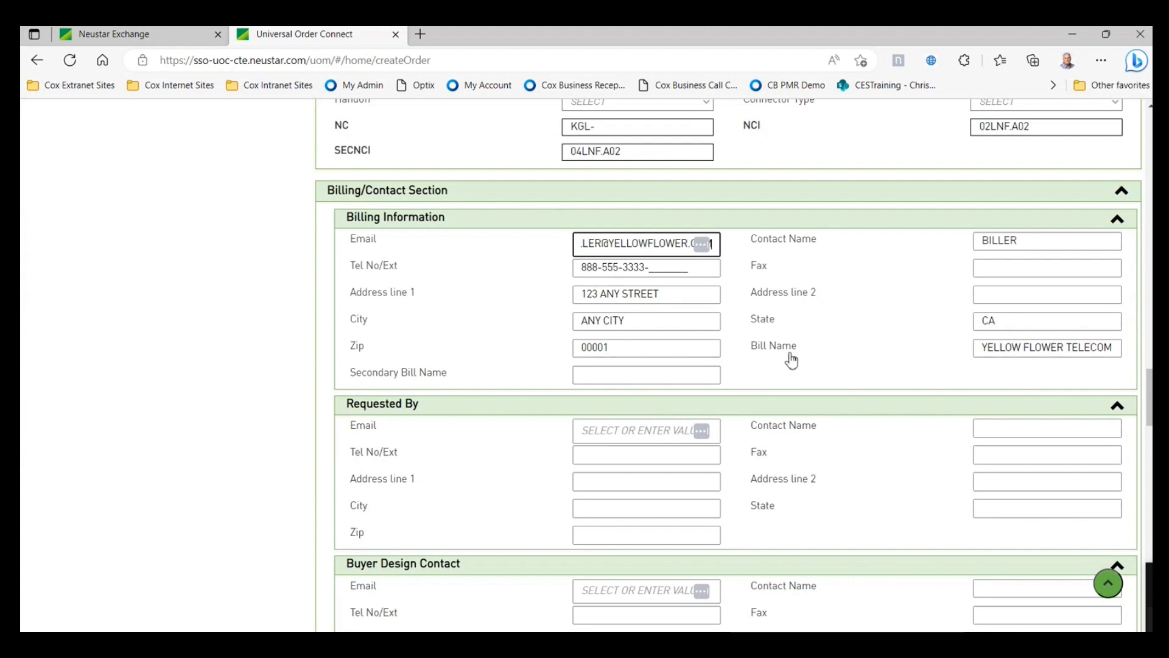
scroll(792, 359, "down", 1)
scroll(699, 316, "down", 1)
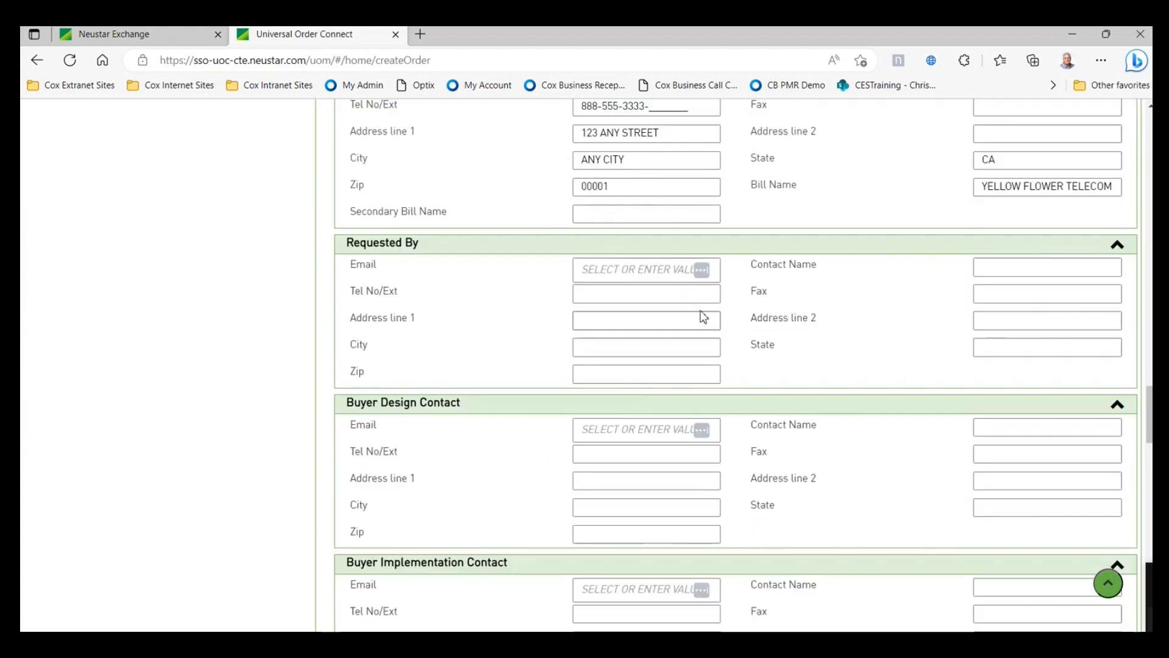
left_click(635, 269)
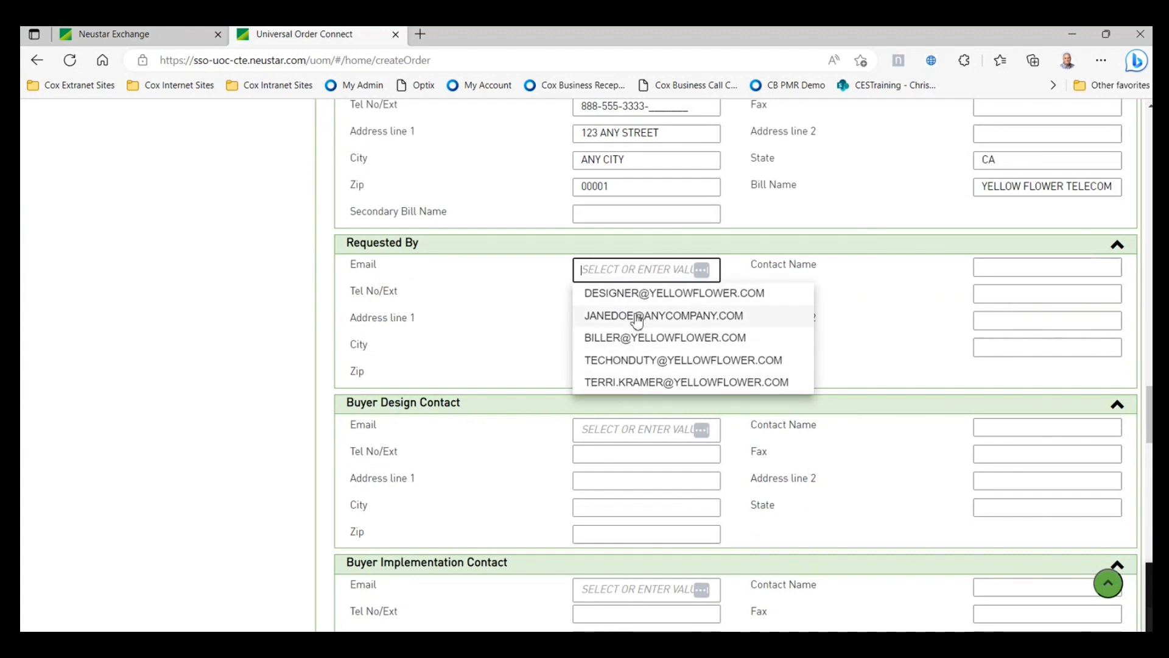
left_click(636, 317)
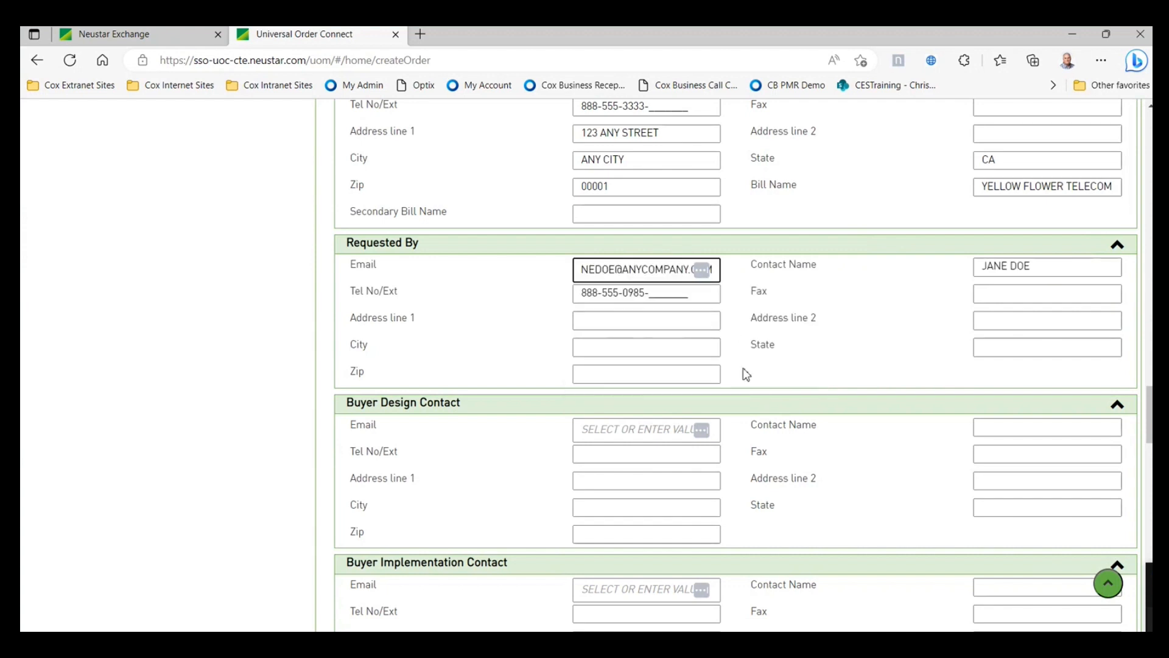
- Make the biller the Buyer Design contact and the on-duty tech the Buyer Implementation contact
scroll(747, 375, "down", 1)
left_click(642, 352)
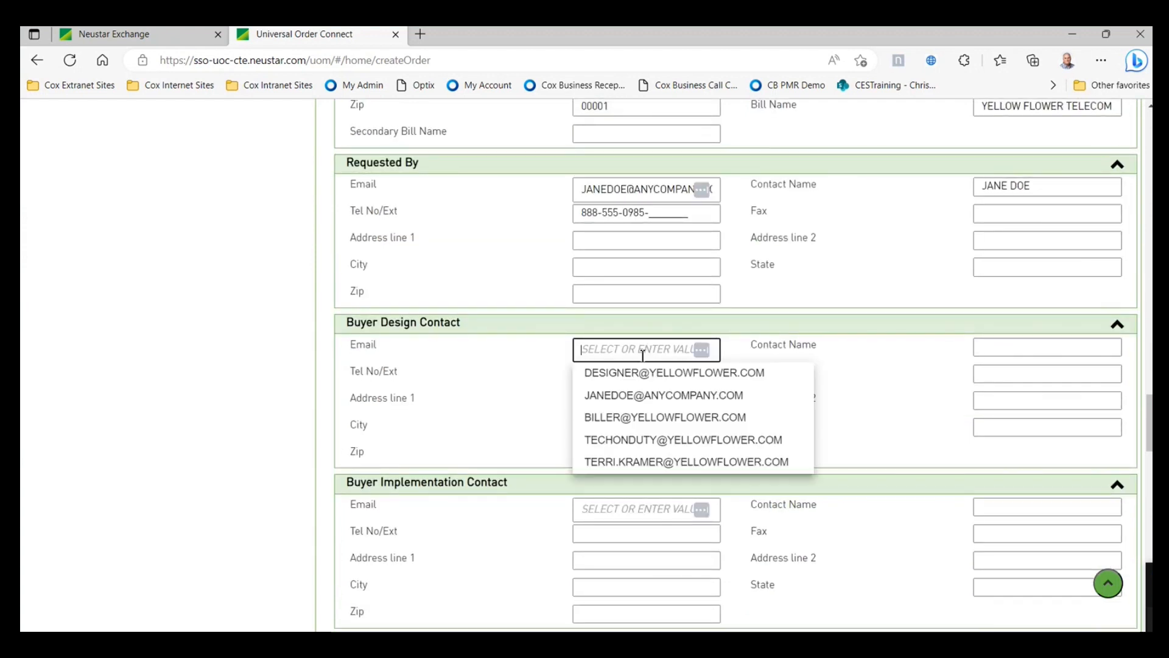
left_click(630, 419)
scroll(633, 366, "down", 2)
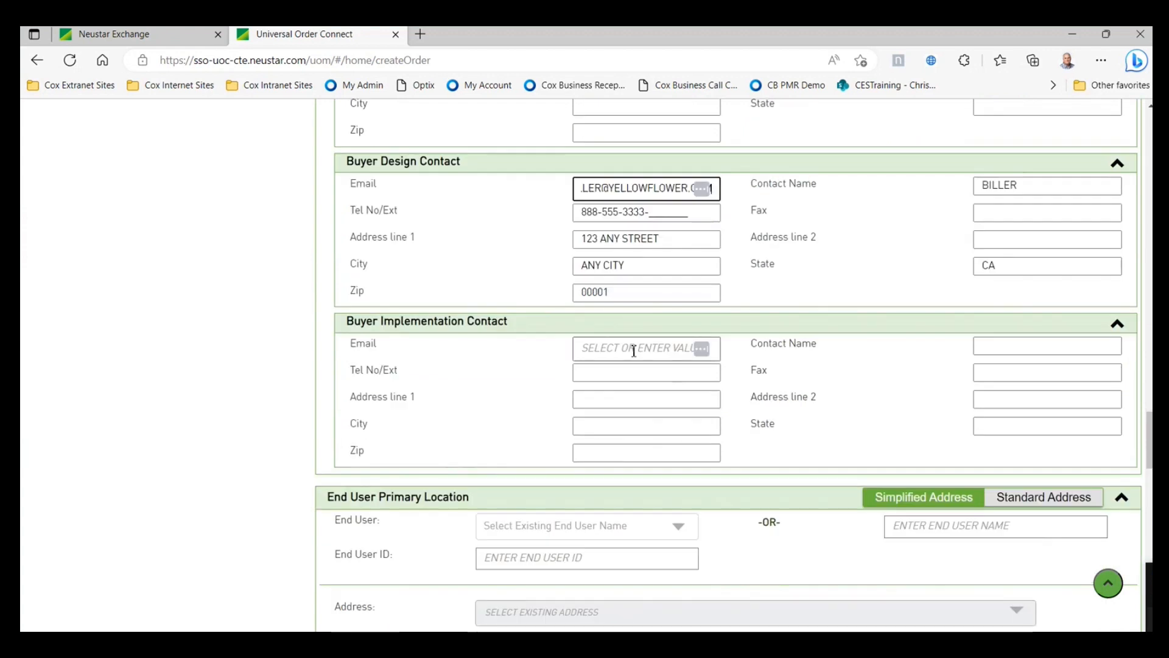
left_click(633, 351)
left_click(617, 441)
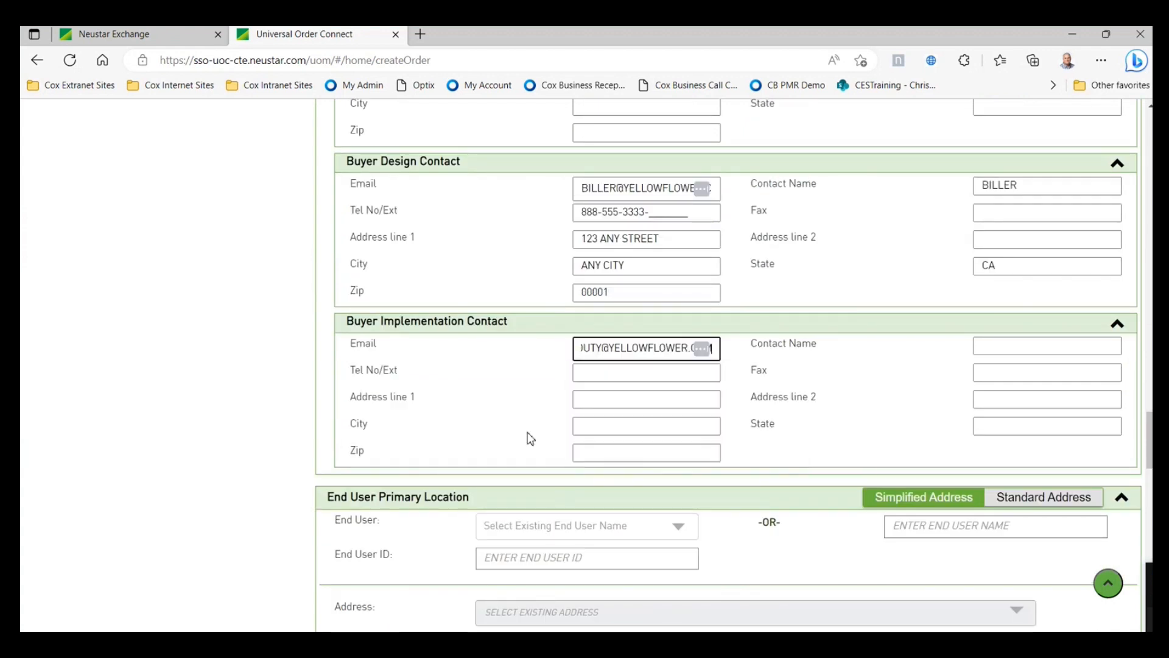
scroll(789, 388, "up", 2)
scroll(789, 390, "down", 4)
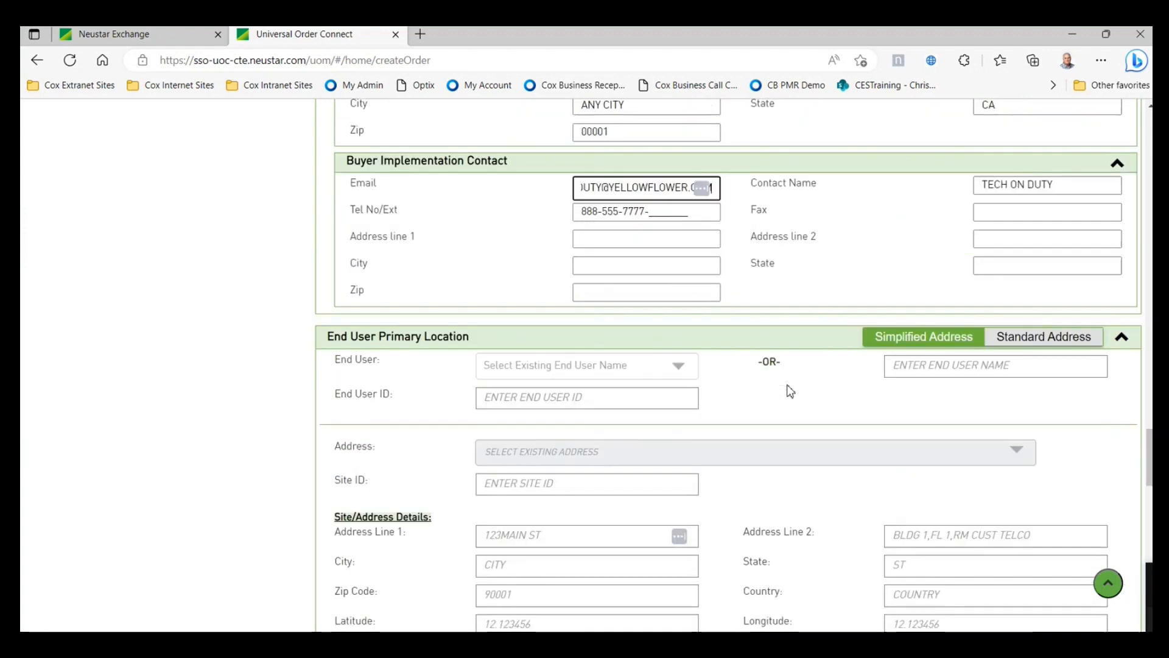
scroll(790, 390, "down", 3)
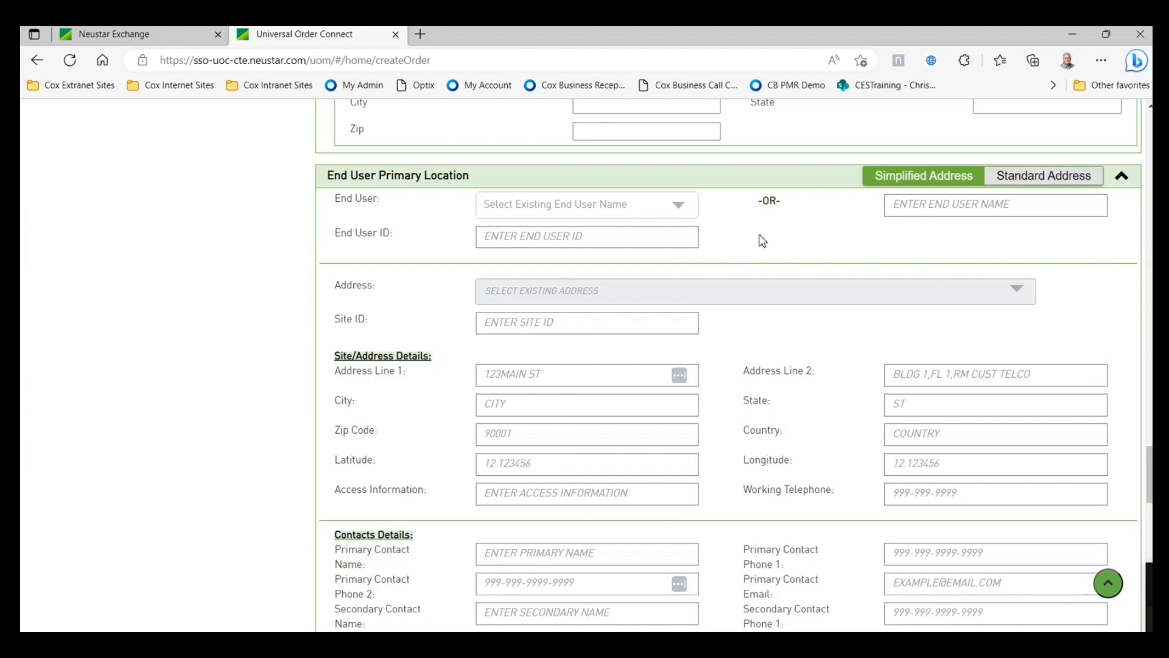
- Choose COX CORPORATION as the End User for the primary location
left_click(679, 205)
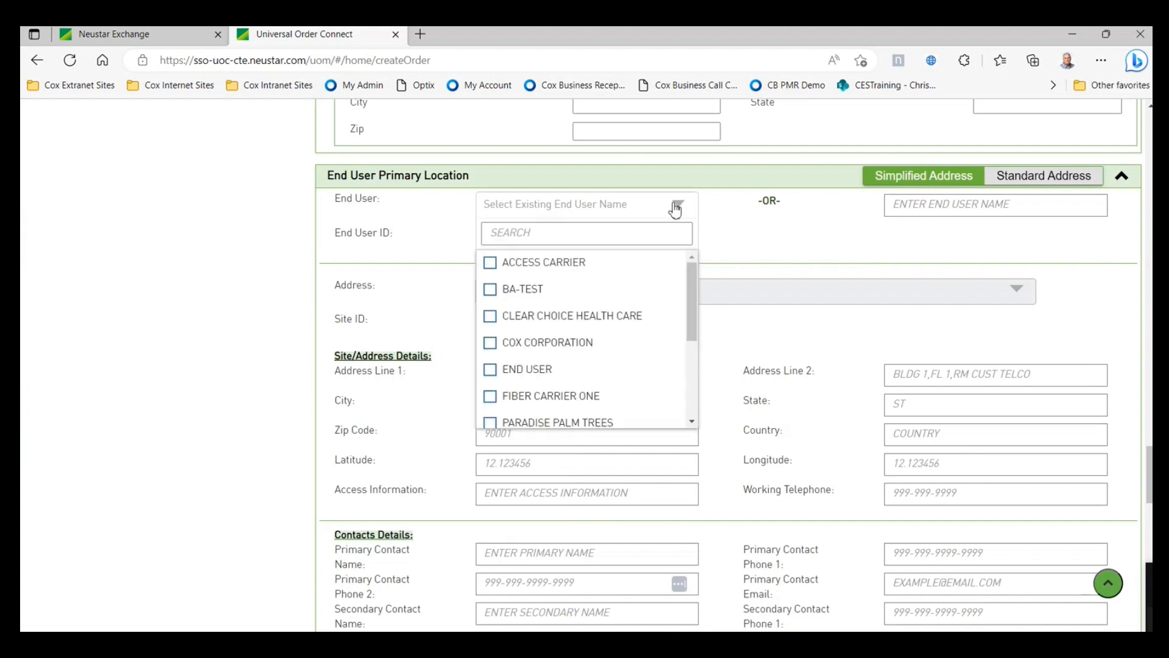
left_click(773, 221)
left_click(923, 200)
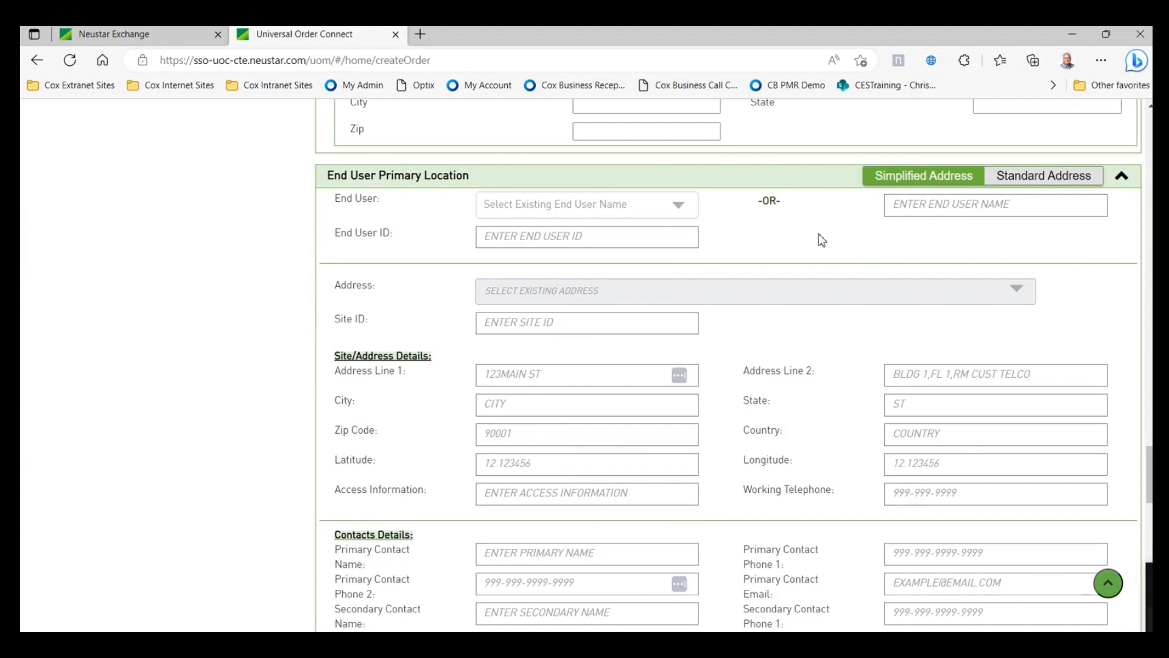
left_click(679, 207)
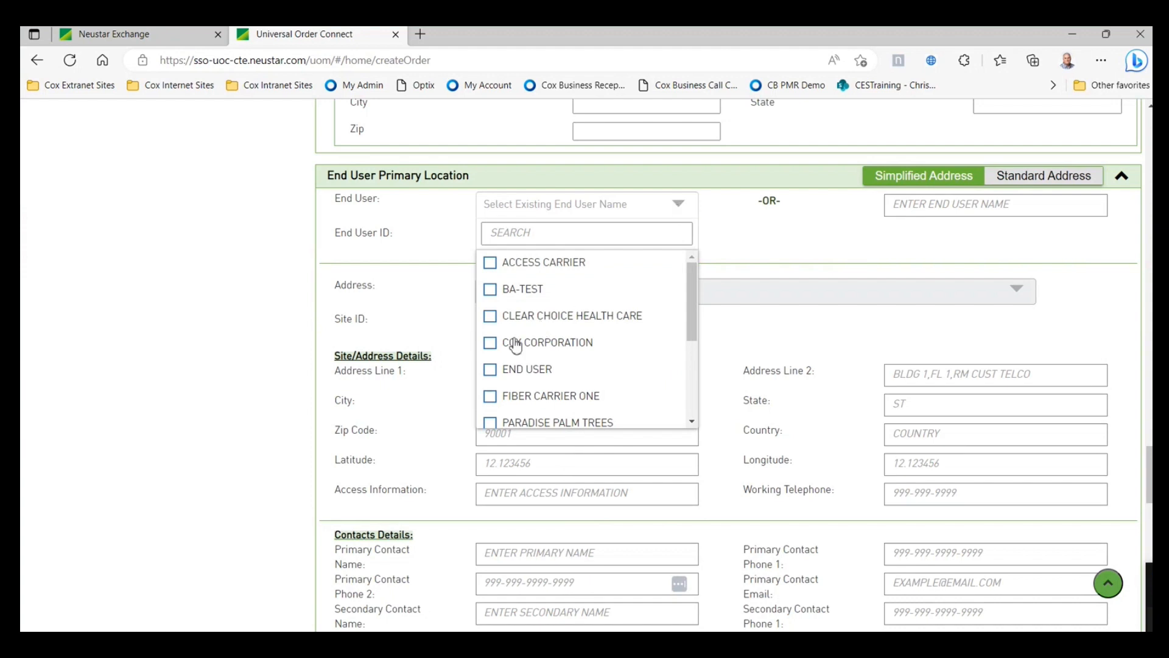
left_click(495, 345)
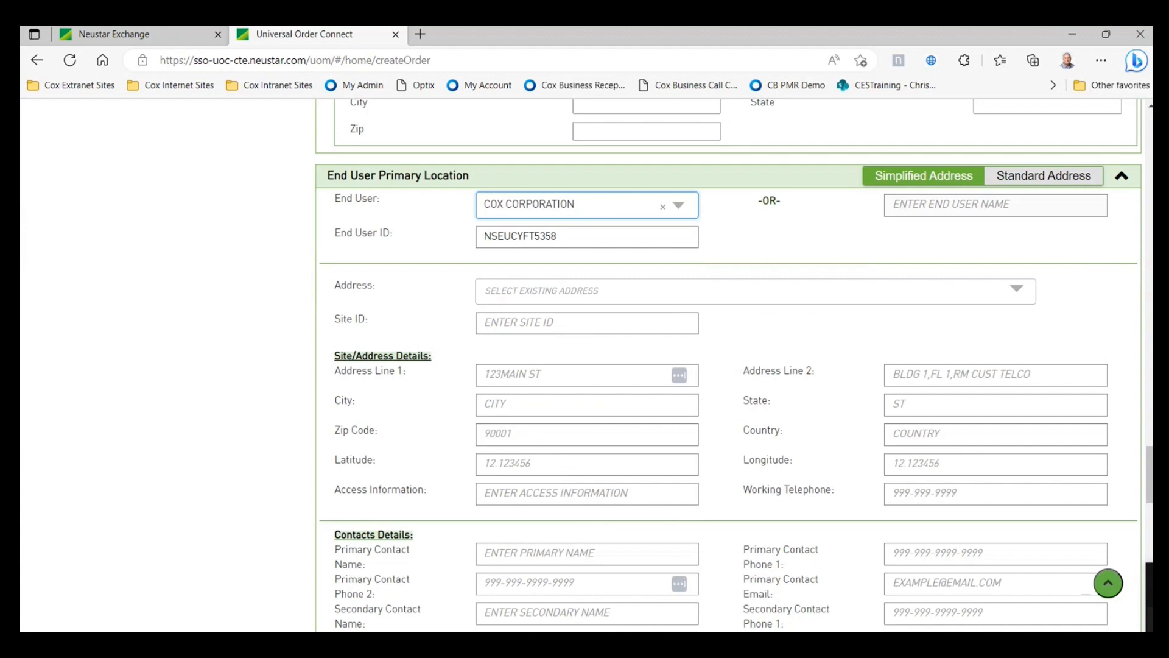
- Apply COX CORPORATION's saved Lincoln address to the primary site
scroll(595, 355, "down", 1)
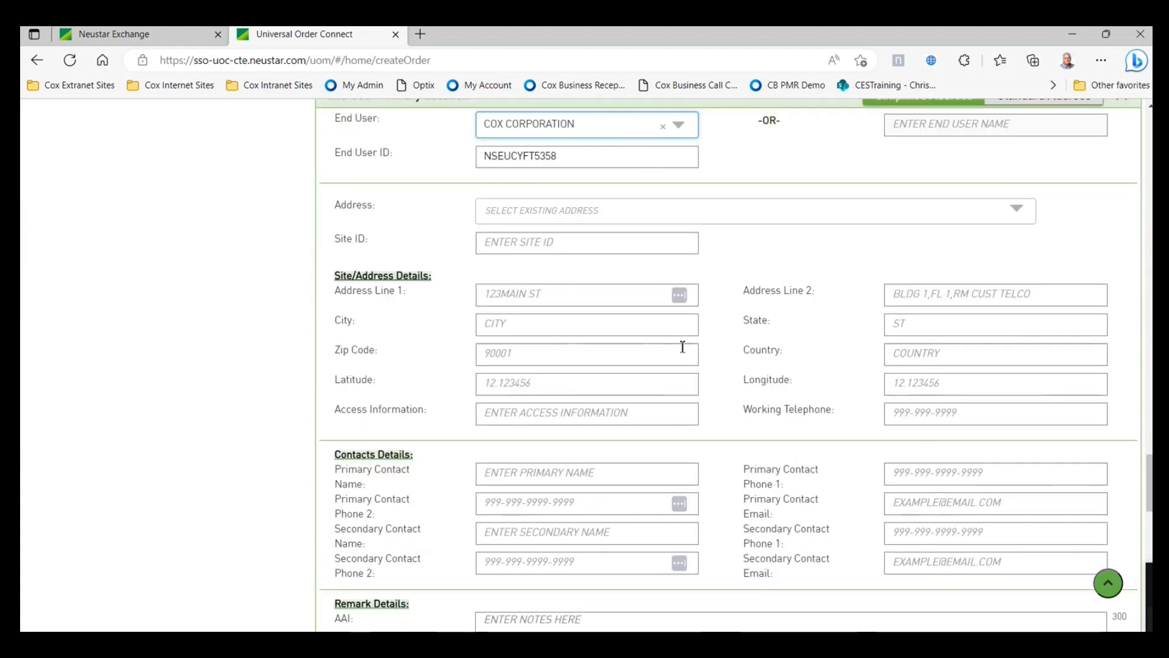
left_click(698, 224)
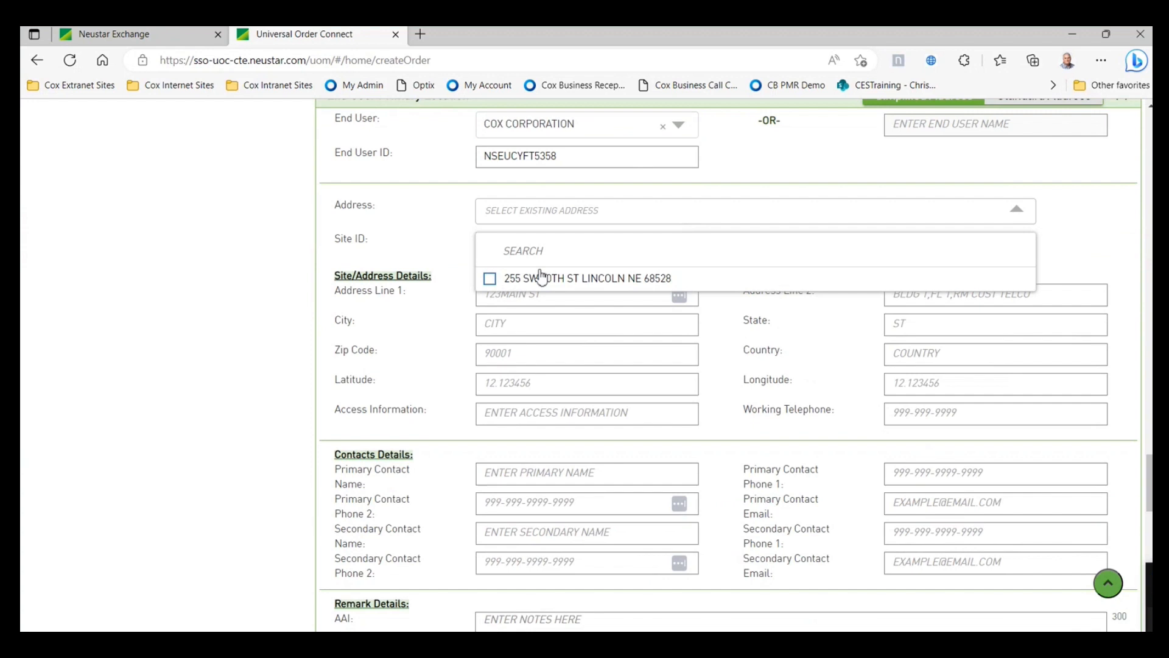
left_click(490, 279)
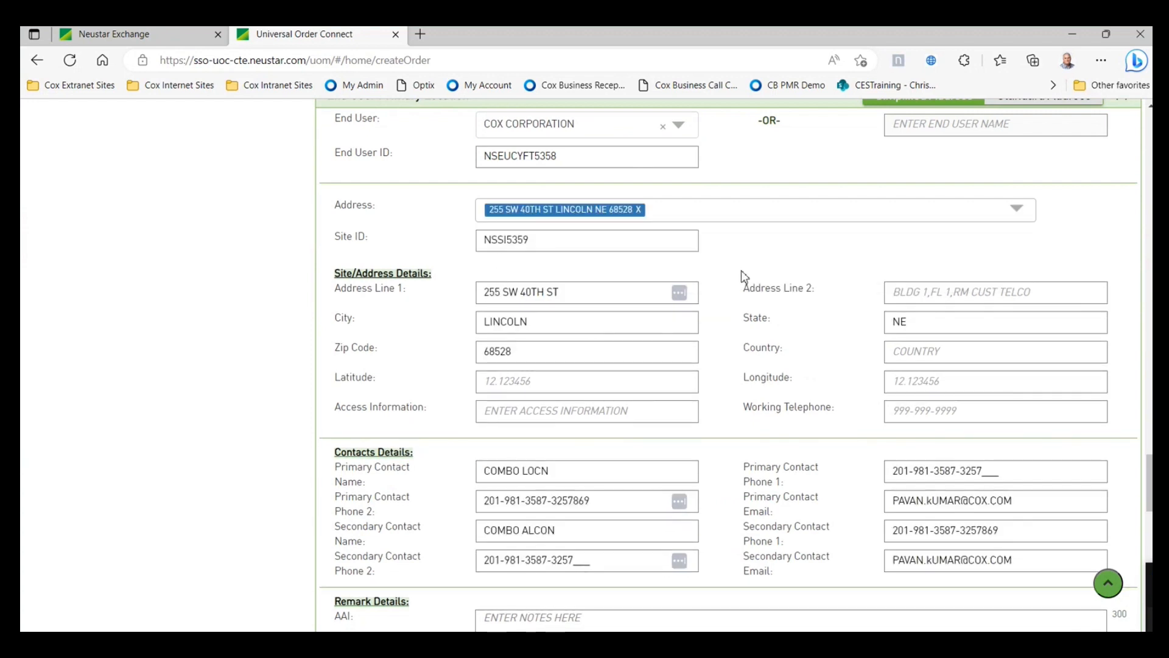
scroll(790, 312, "down", 1)
scroll(791, 311, "down", 5)
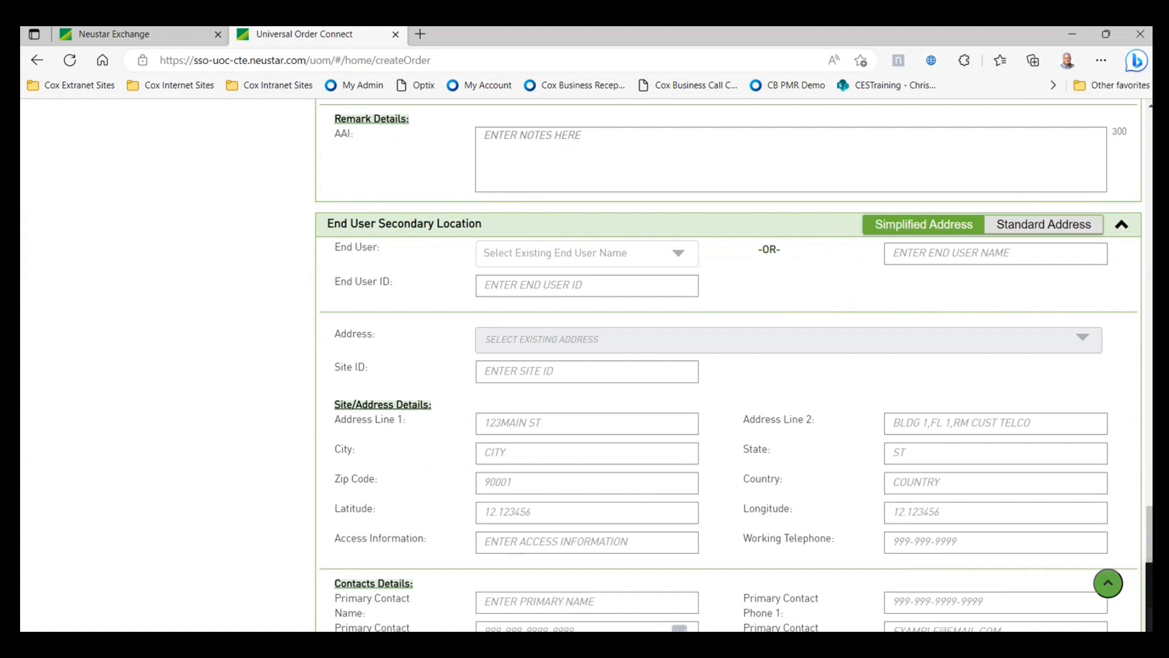
scroll(1026, 331, "up", 6)
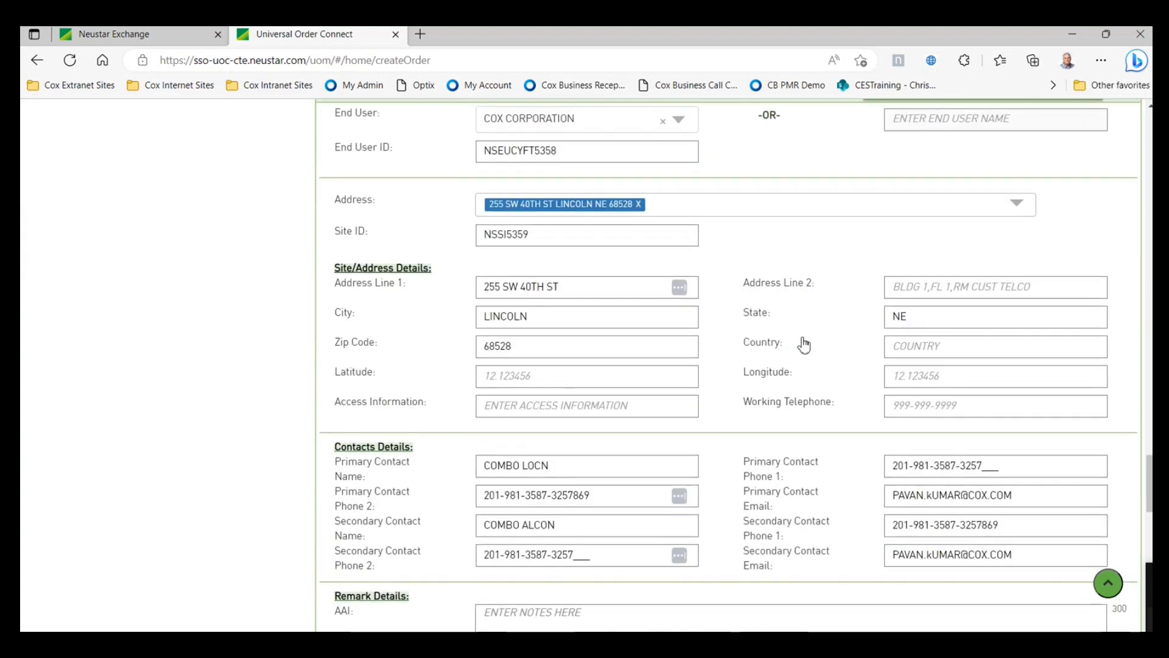
scroll(803, 342, "down", 4)
scroll(804, 345, "down", 4)
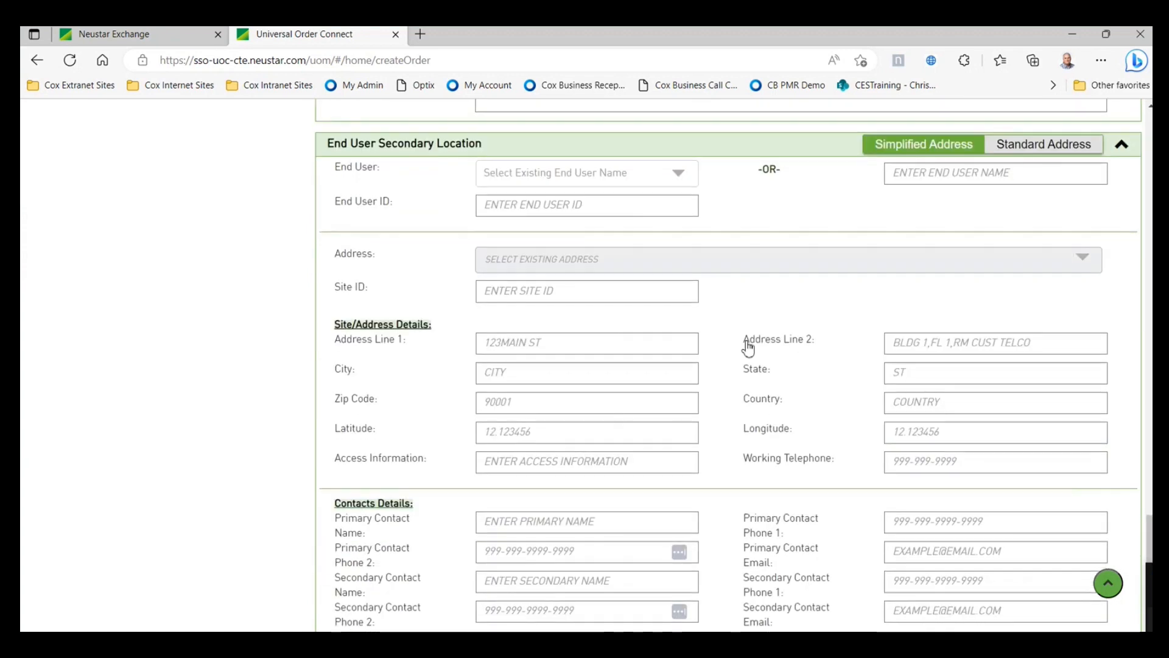
- Choose END USER for the secondary location and apply its saved Buhler, KS address
left_click(652, 177)
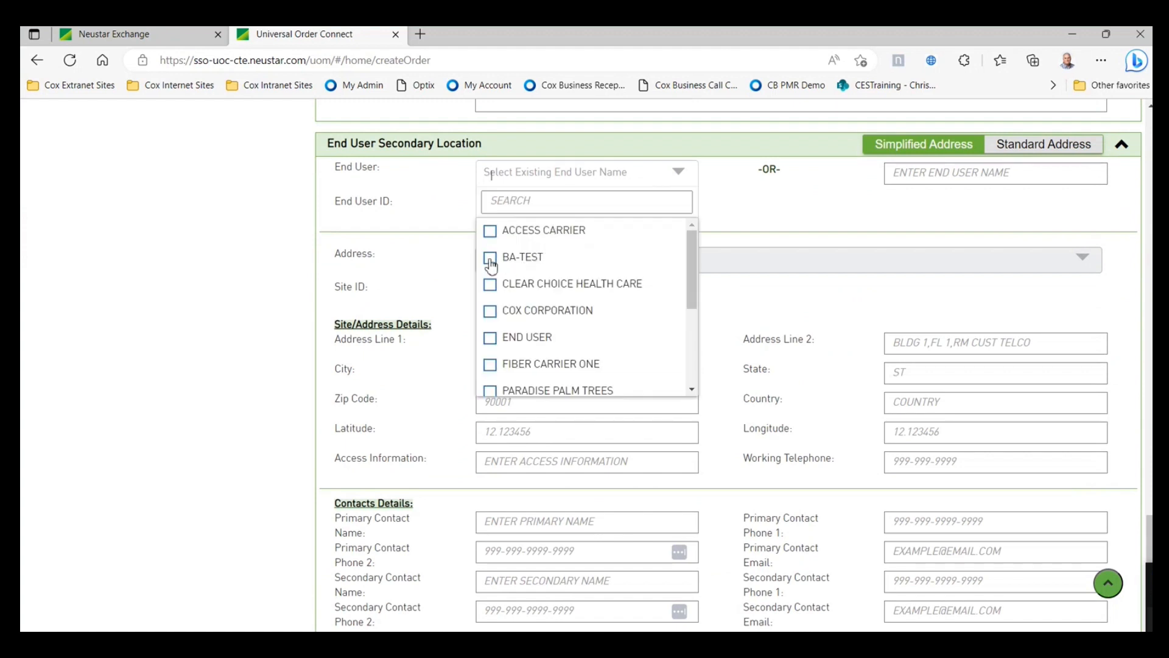
left_click(490, 337)
scroll(807, 274, "down", 1)
scroll(780, 271, "up", 2)
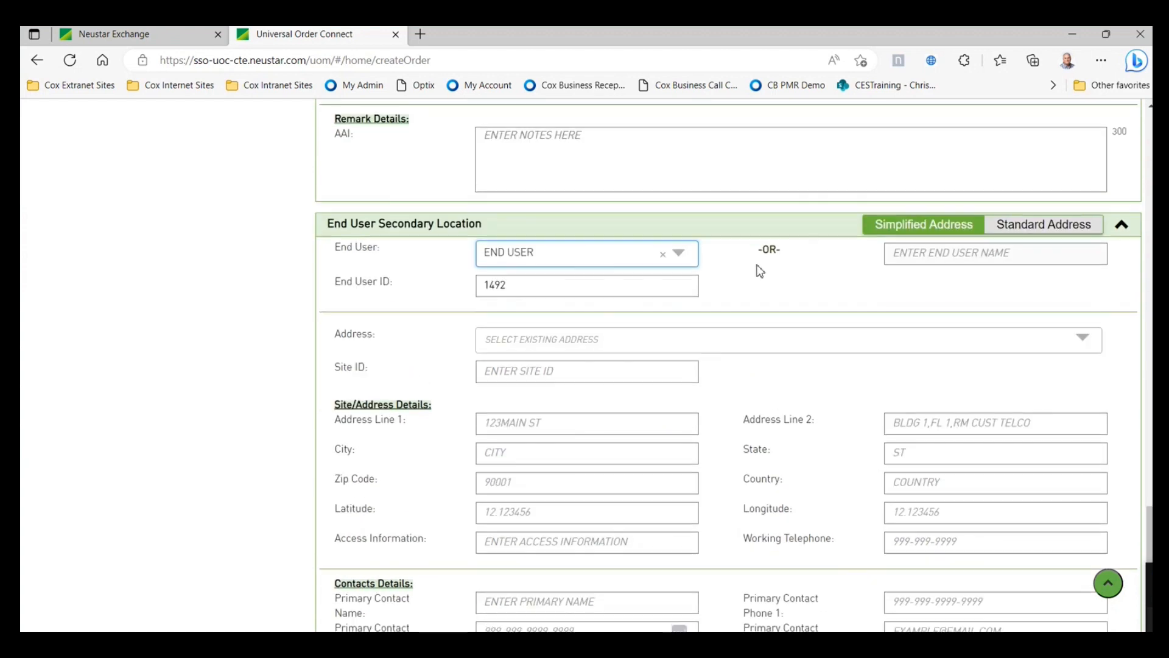
left_click(614, 344)
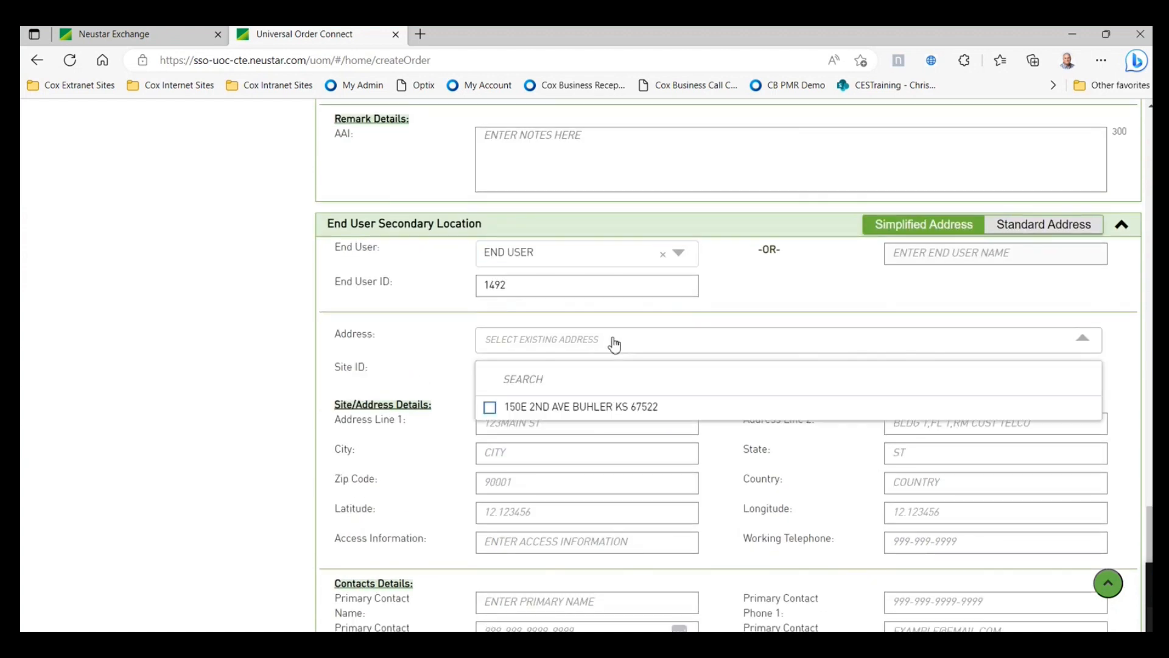
left_click(490, 407)
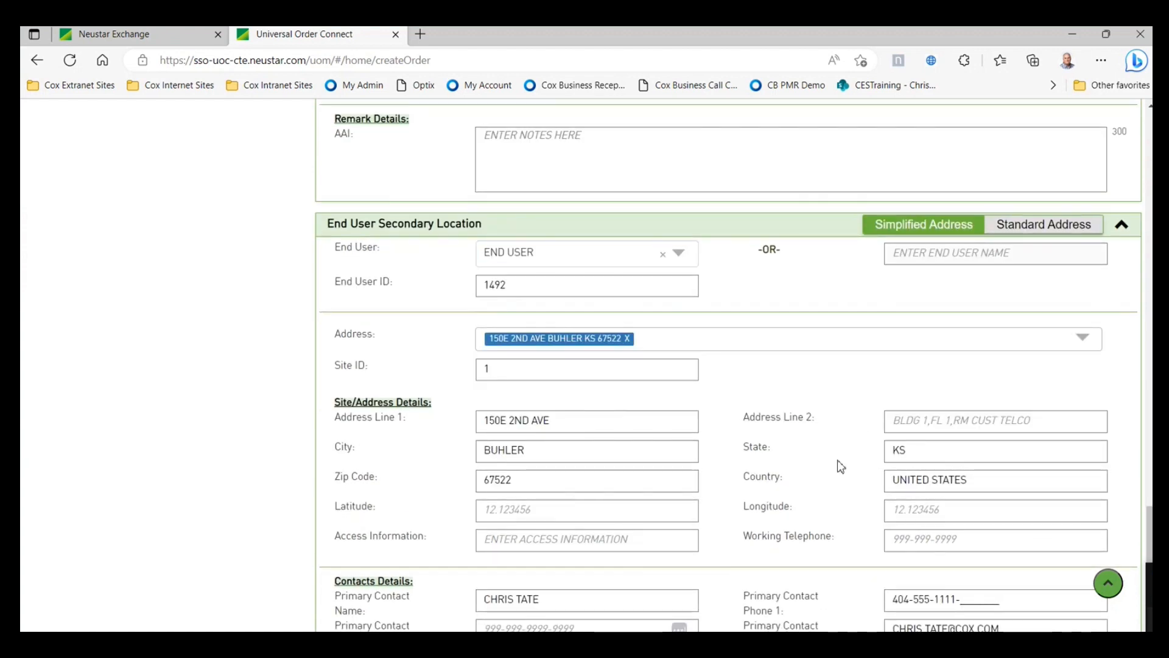
scroll(841, 466, "down", 4)
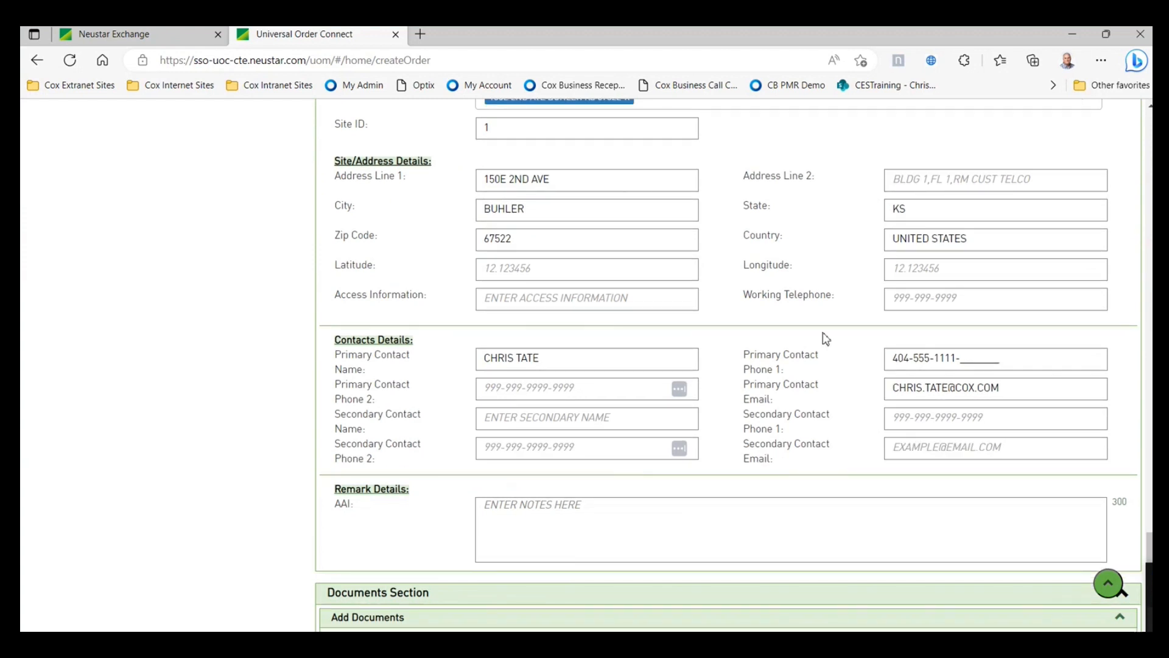
scroll(826, 338, "up", 3)
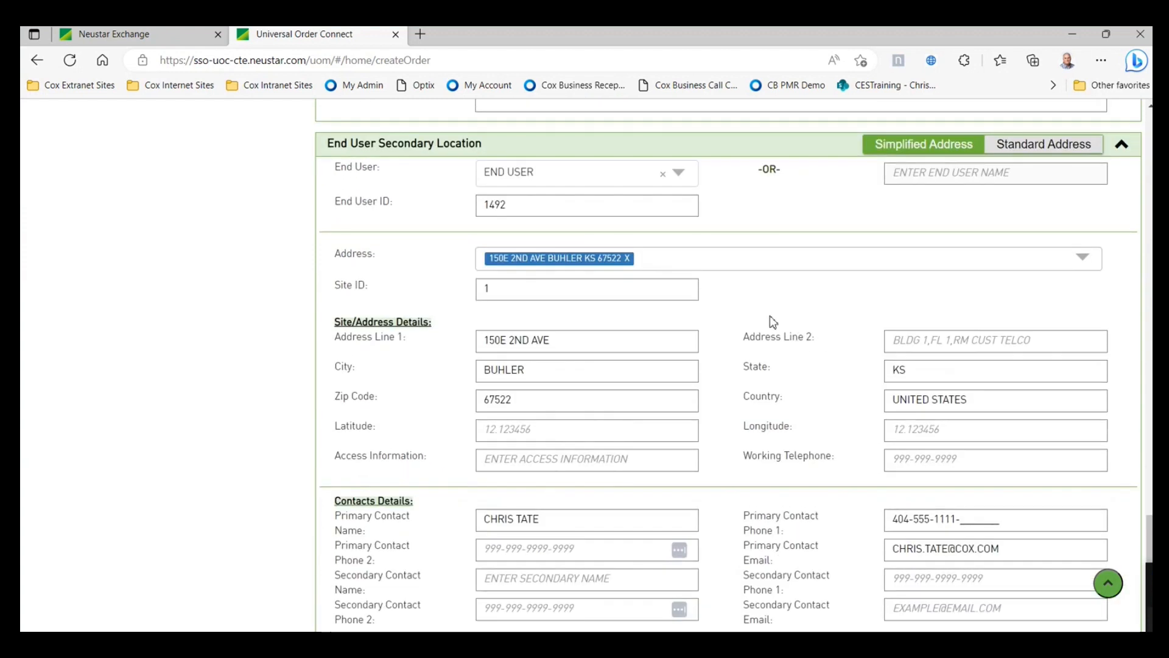
scroll(797, 327, "up", 3)
scroll(816, 368, "down", 6)
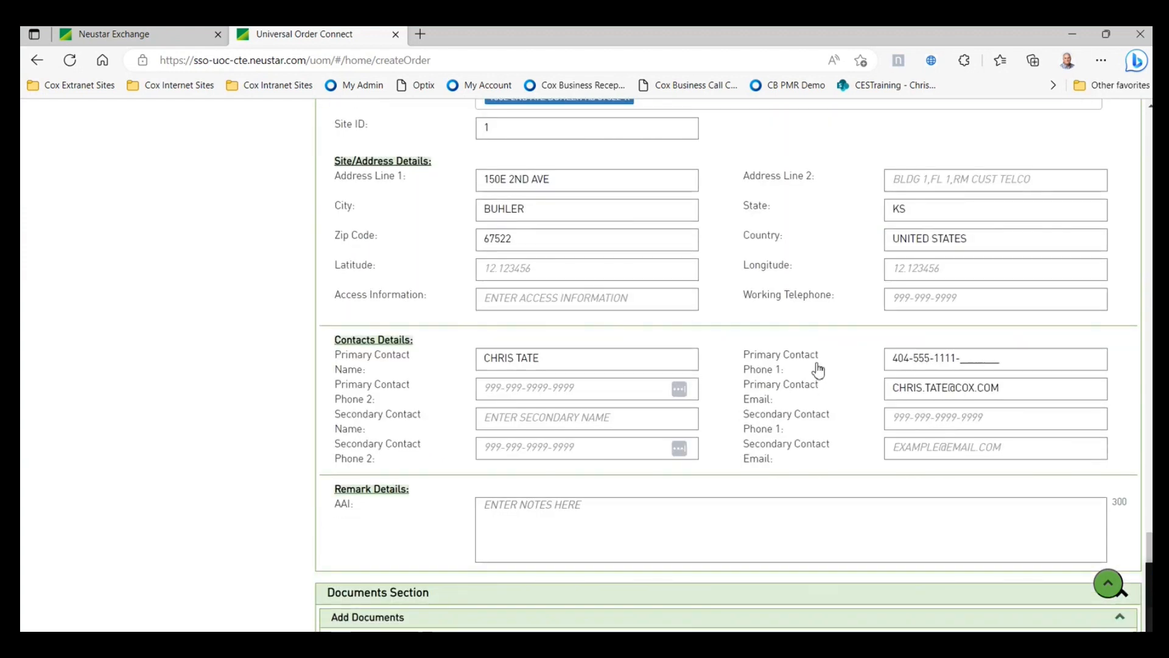
scroll(817, 368, "down", 4)
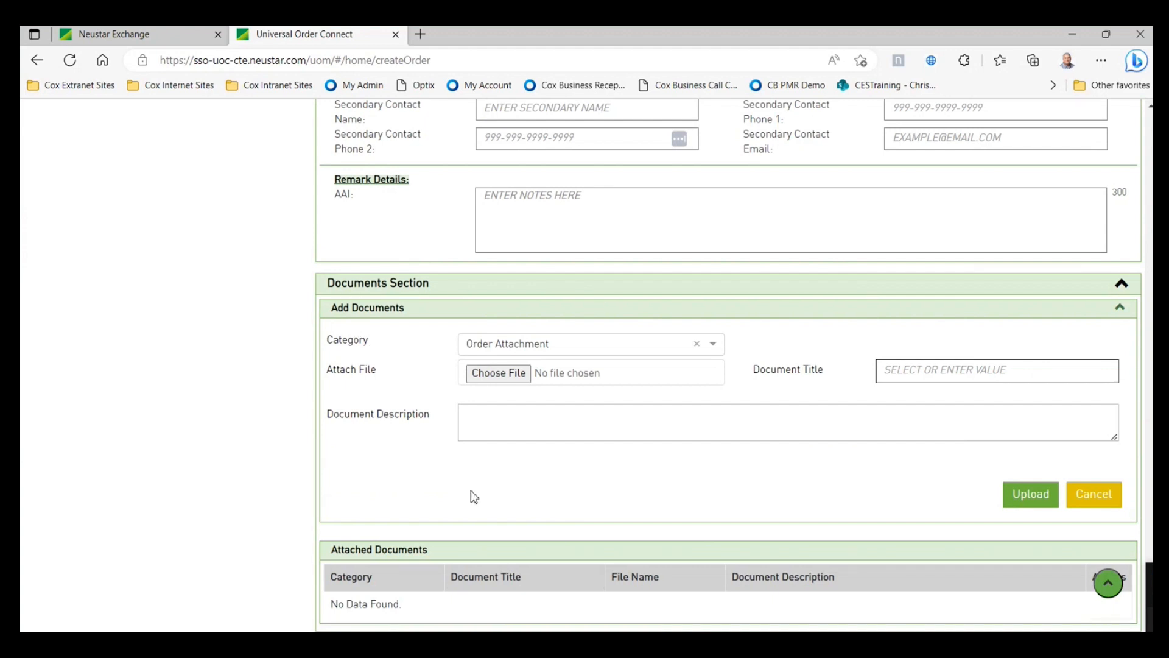
- Upload Cisco_8841_MPP_QRG.pdf as an order attachment titled Purchase Order (PO)
left_click(499, 373)
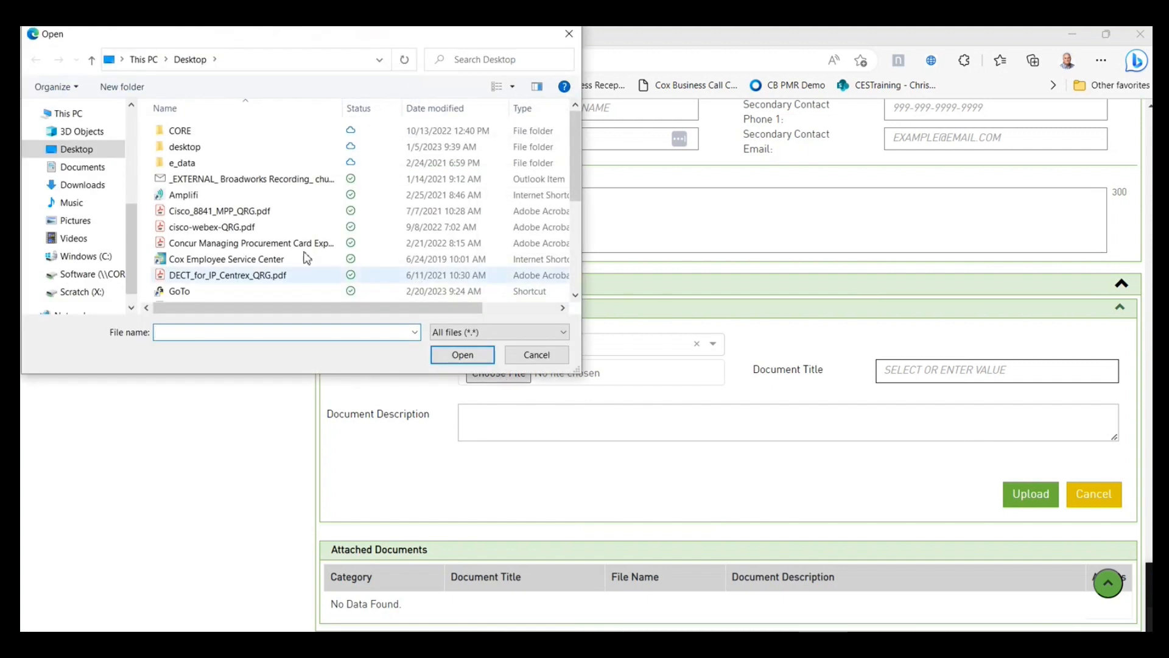
left_click(240, 211)
left_click(474, 358)
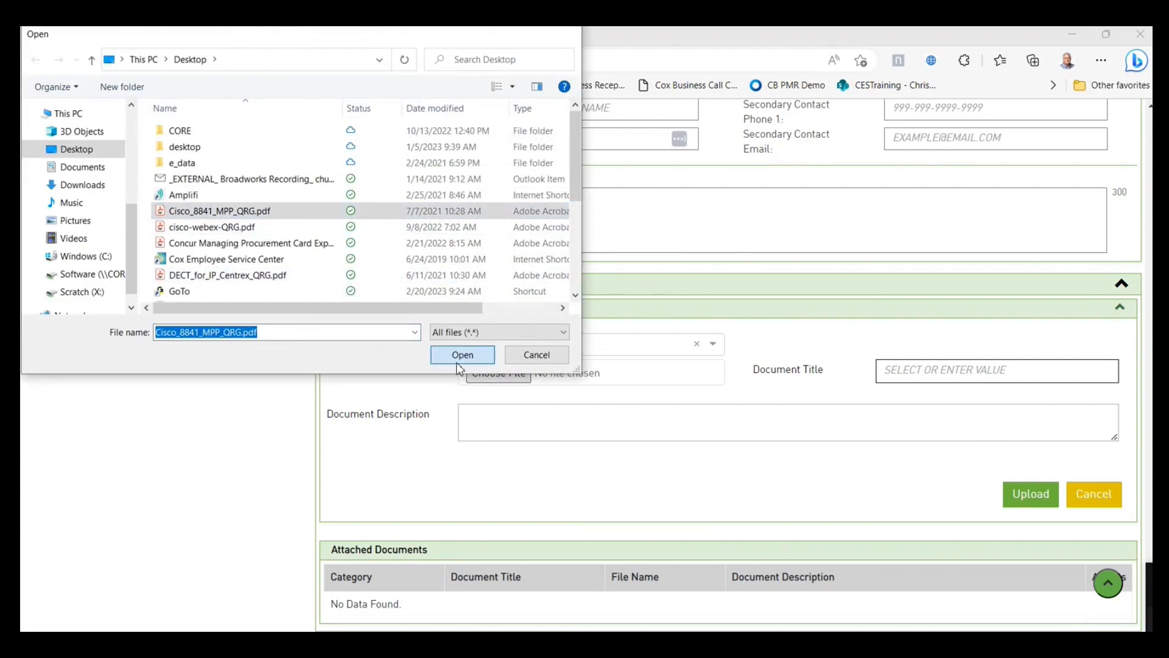
left_click(994, 368)
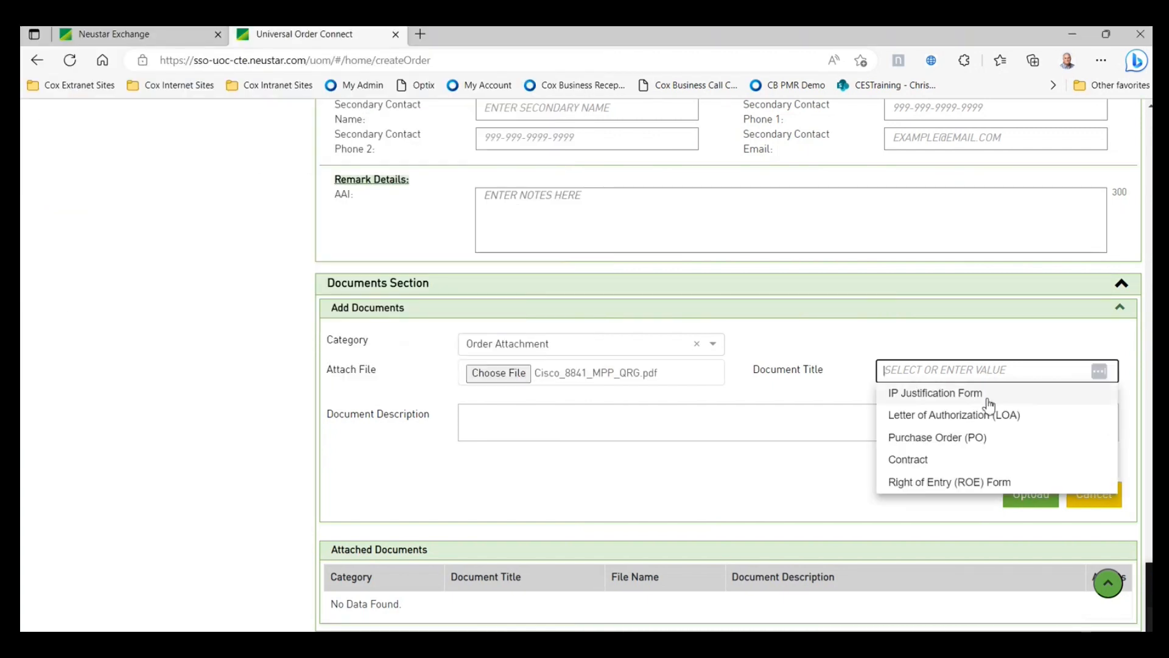
left_click(941, 438)
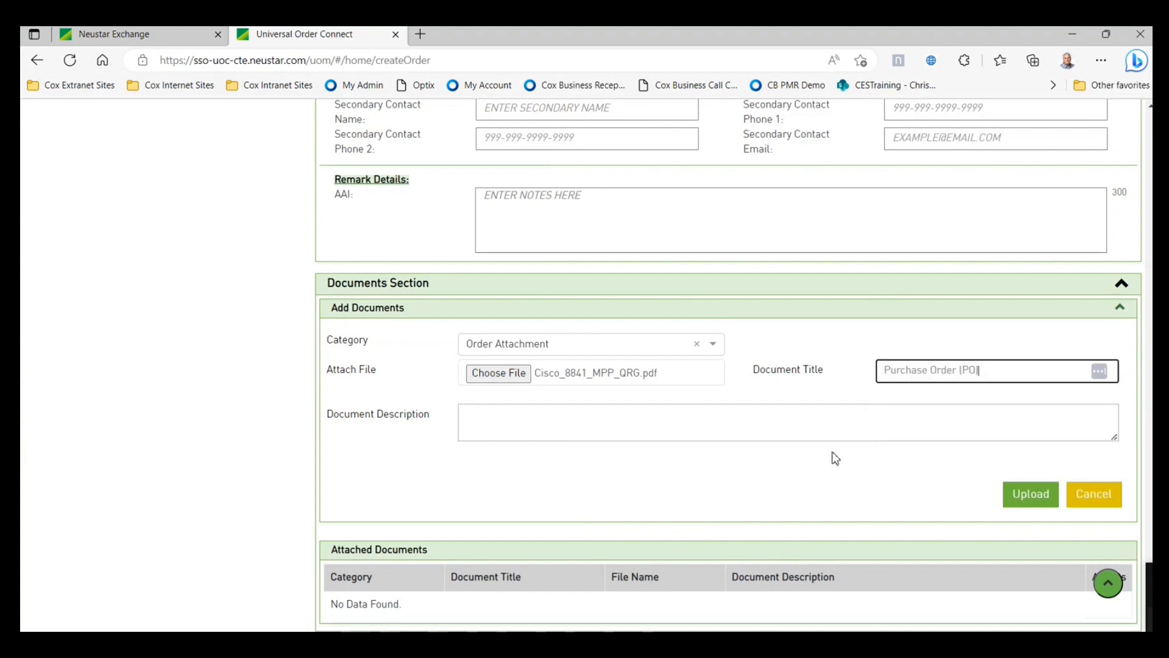
left_click(1035, 499)
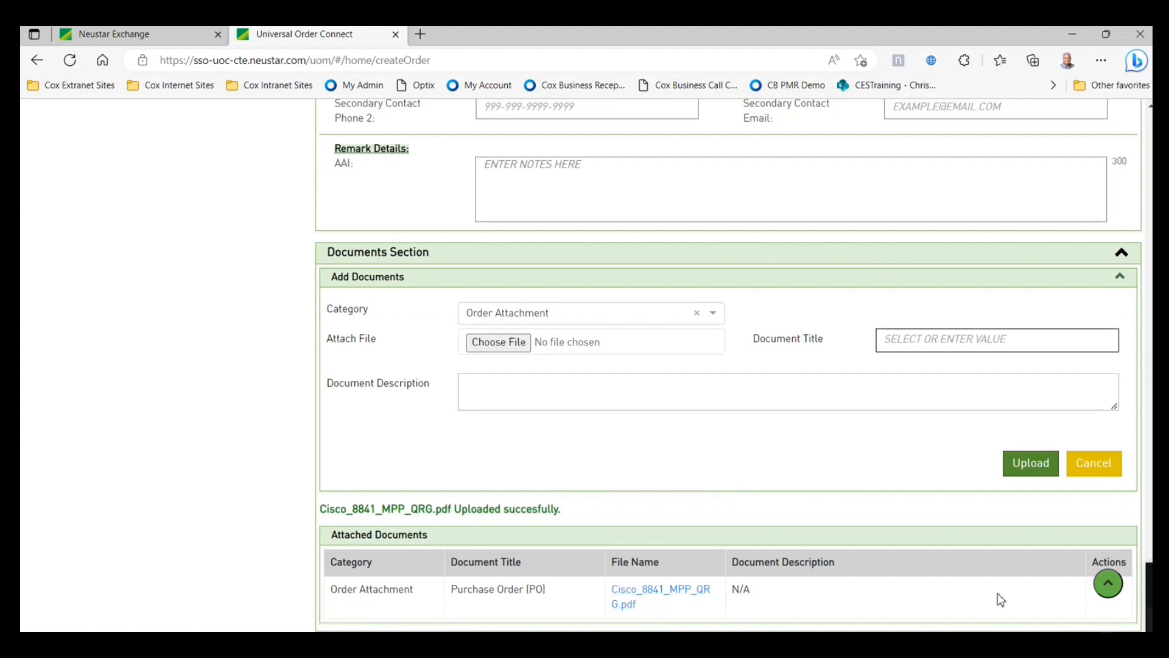
left_click(1111, 587)
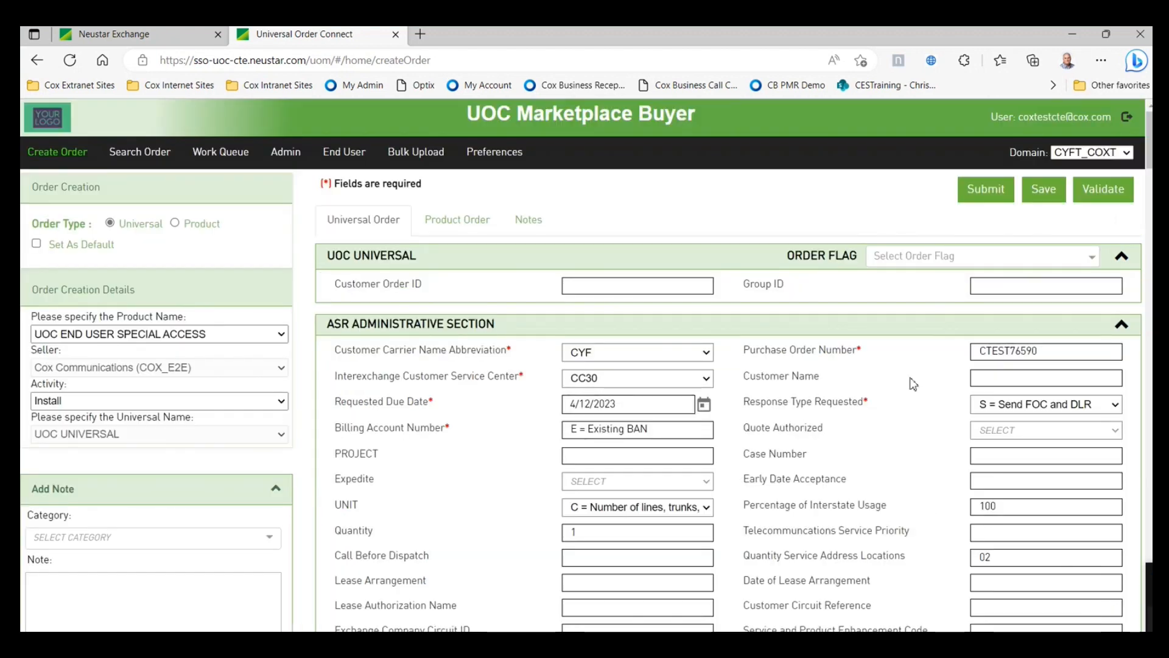
- Validate the order, follow the VTA error to Term Agreement, and enter 36
left_click(1103, 193)
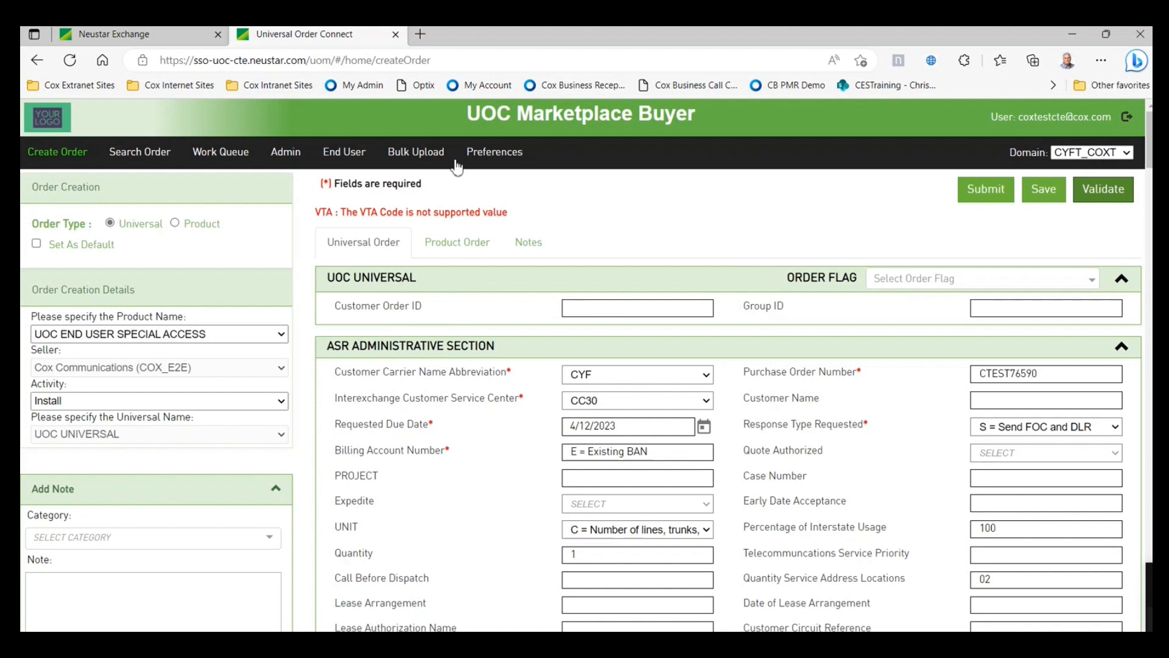
left_click(411, 213)
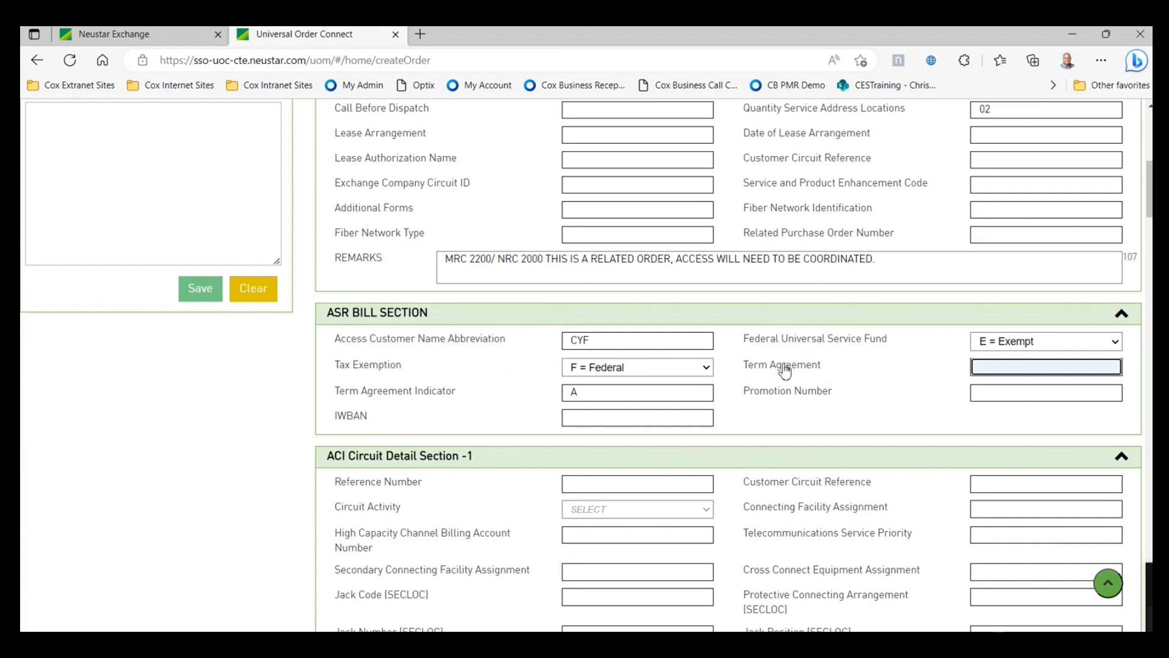
left_click(785, 369)
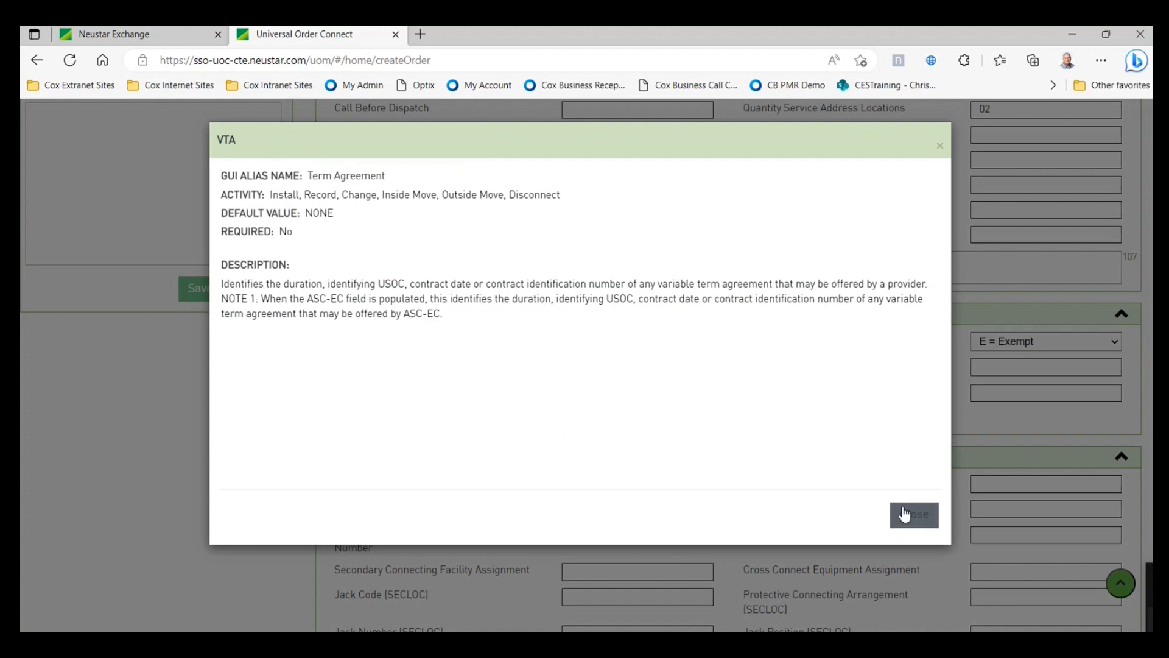
left_click(905, 515)
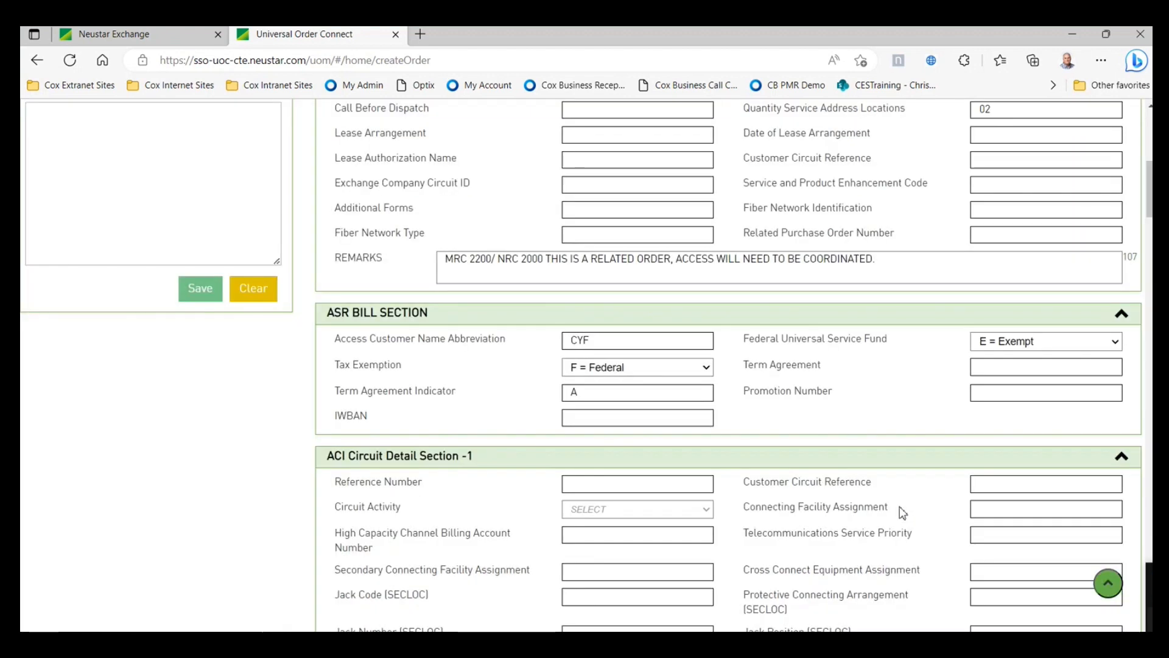
left_click(987, 368)
type("3")
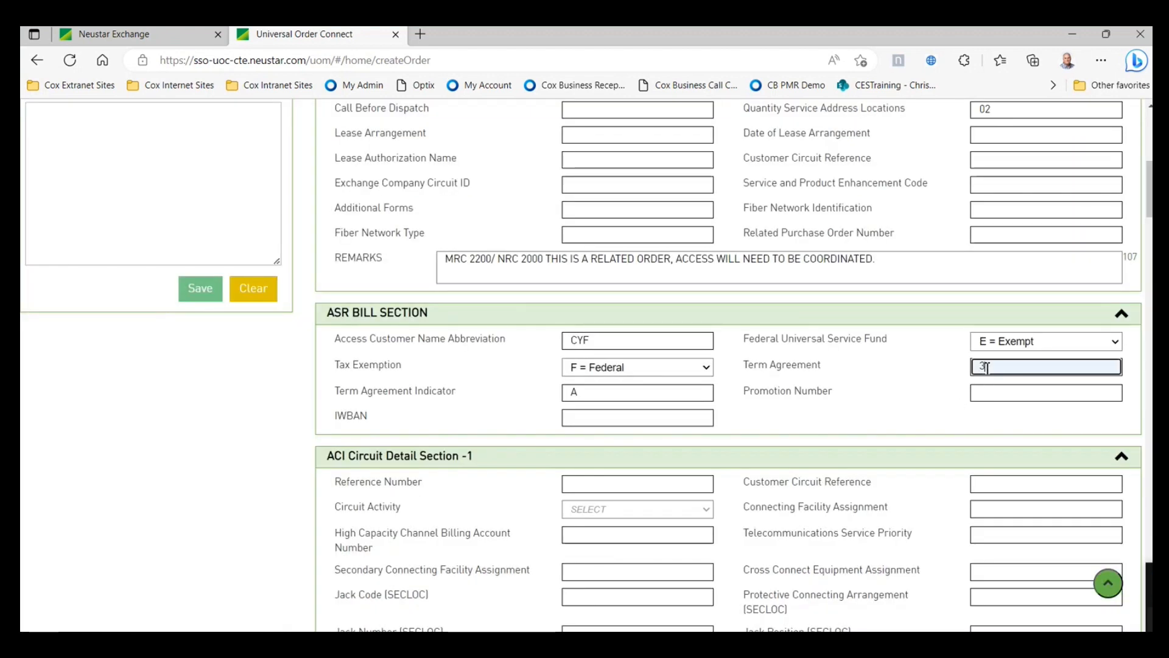
type("6")
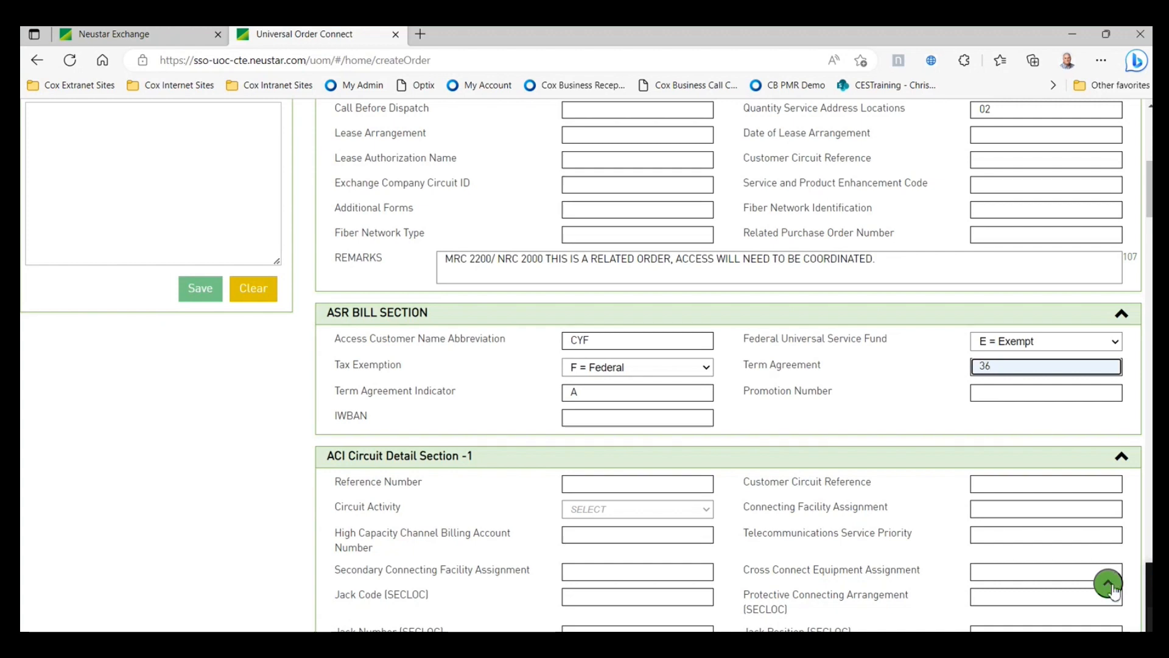
left_click(1108, 583)
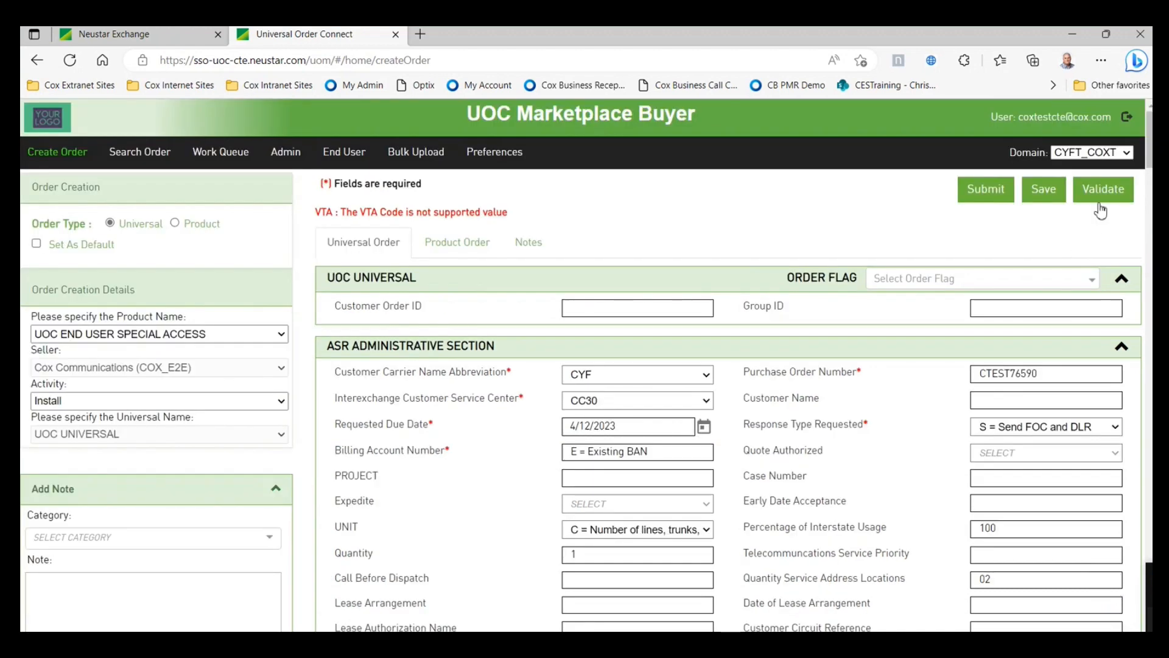
- Re-validate and submit the order, then view it in the Work Queue
left_click(1100, 209)
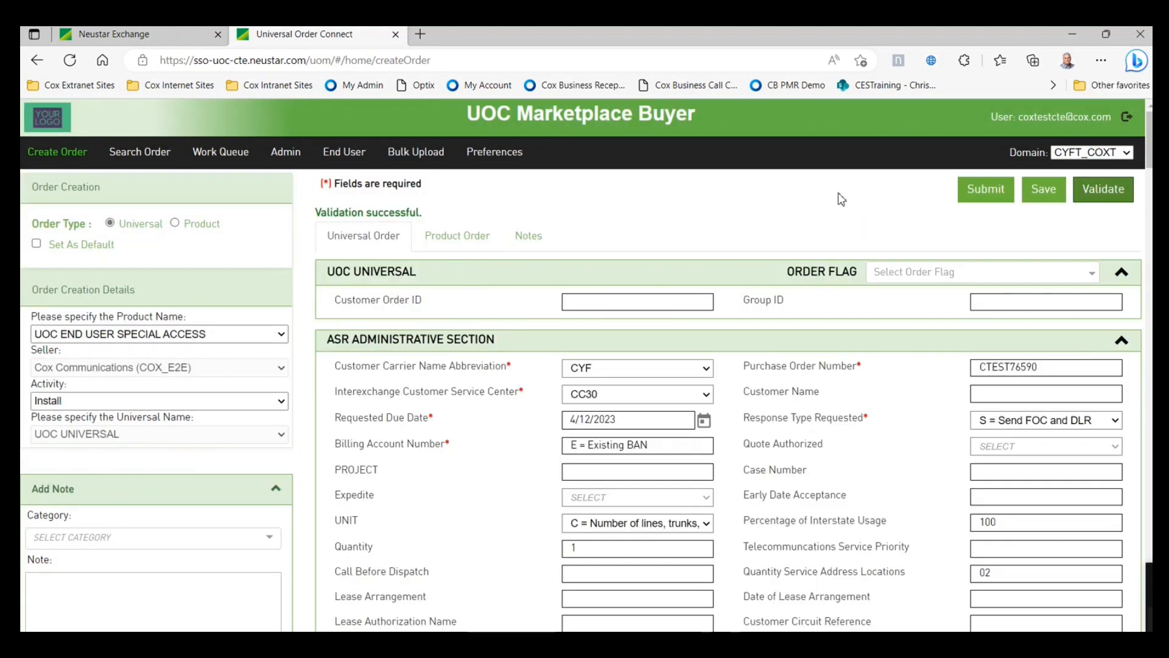
left_click(990, 191)
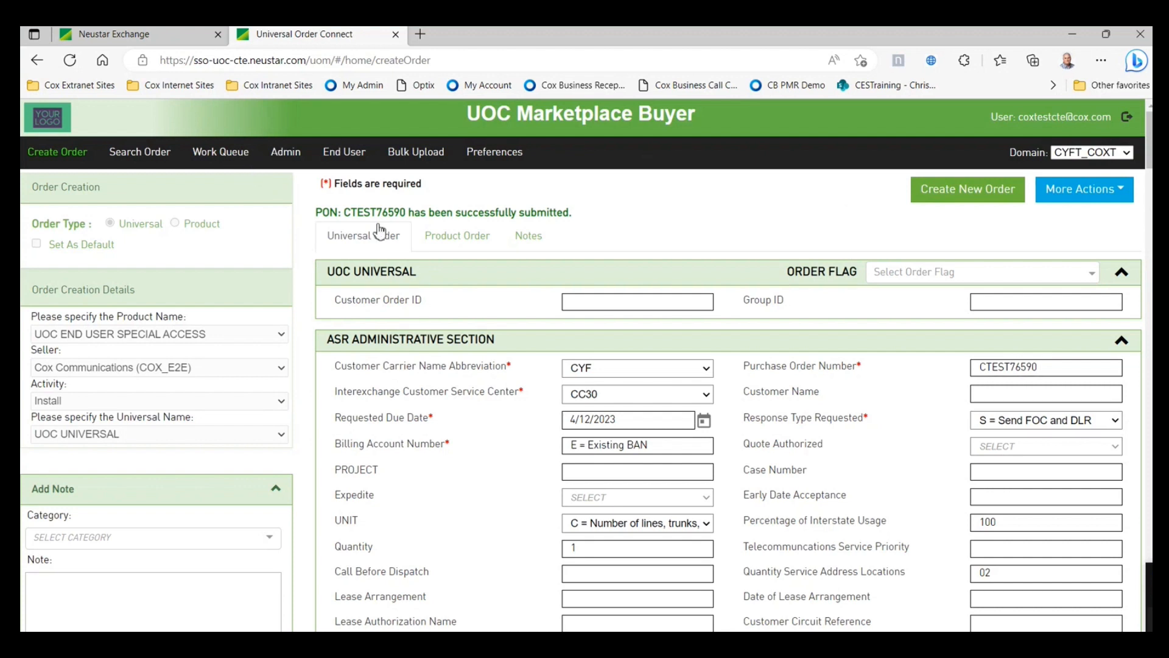
left_click(220, 153)
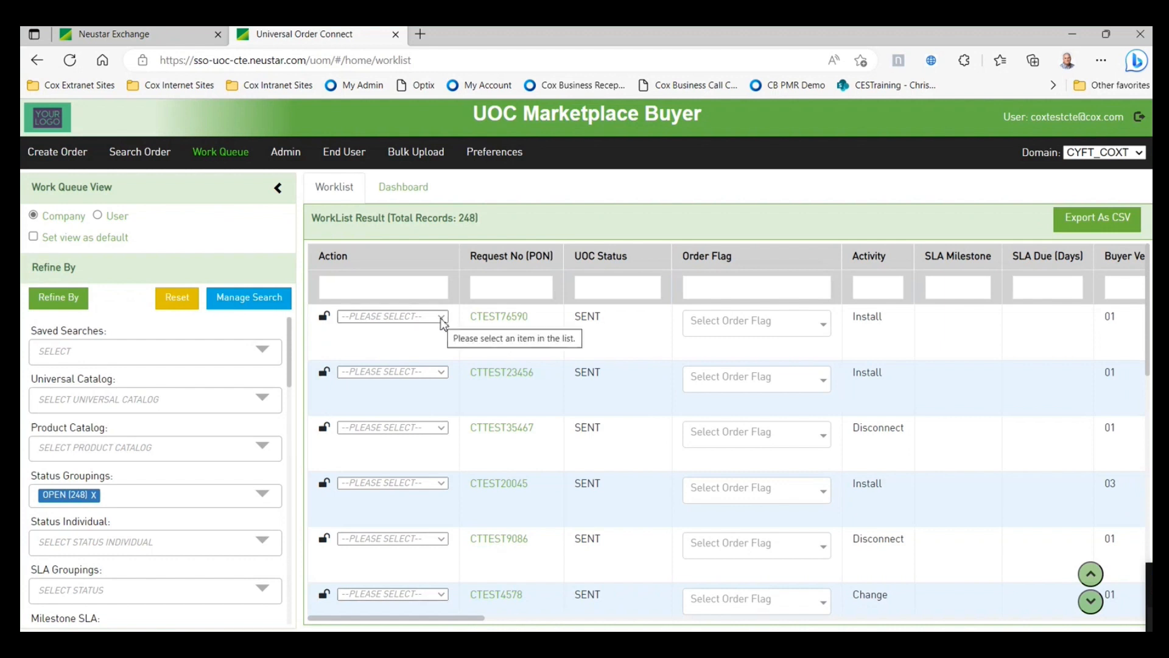
- Clone the first worklist order and scroll through the prefilled copy back to the top
left_click(443, 317)
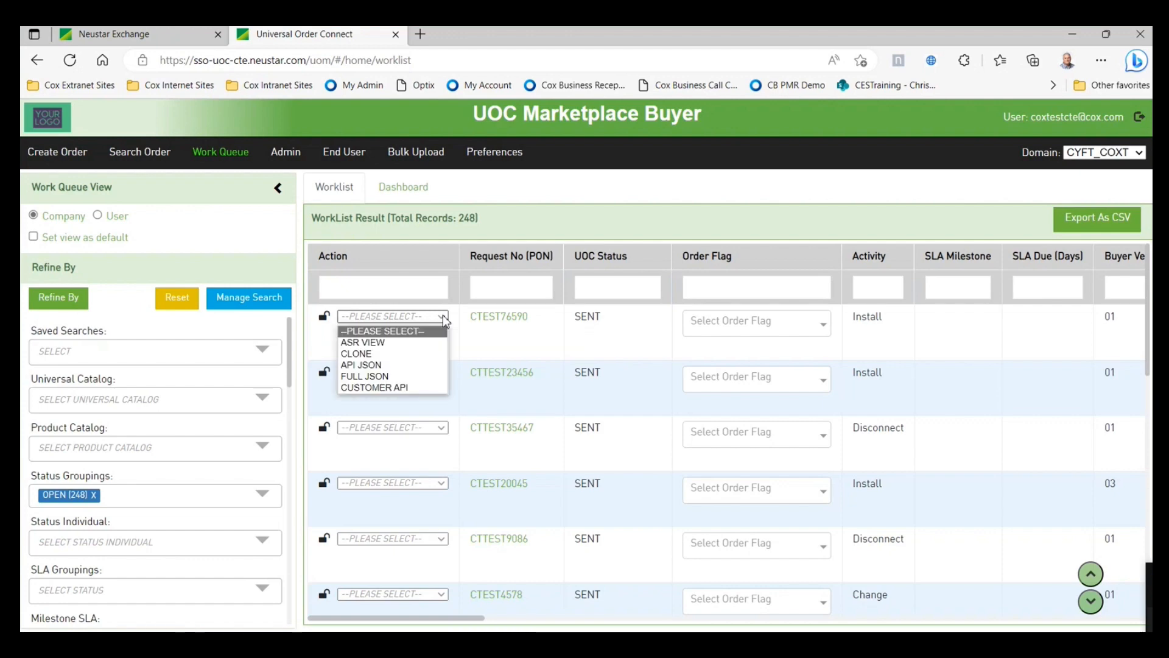
left_click(411, 354)
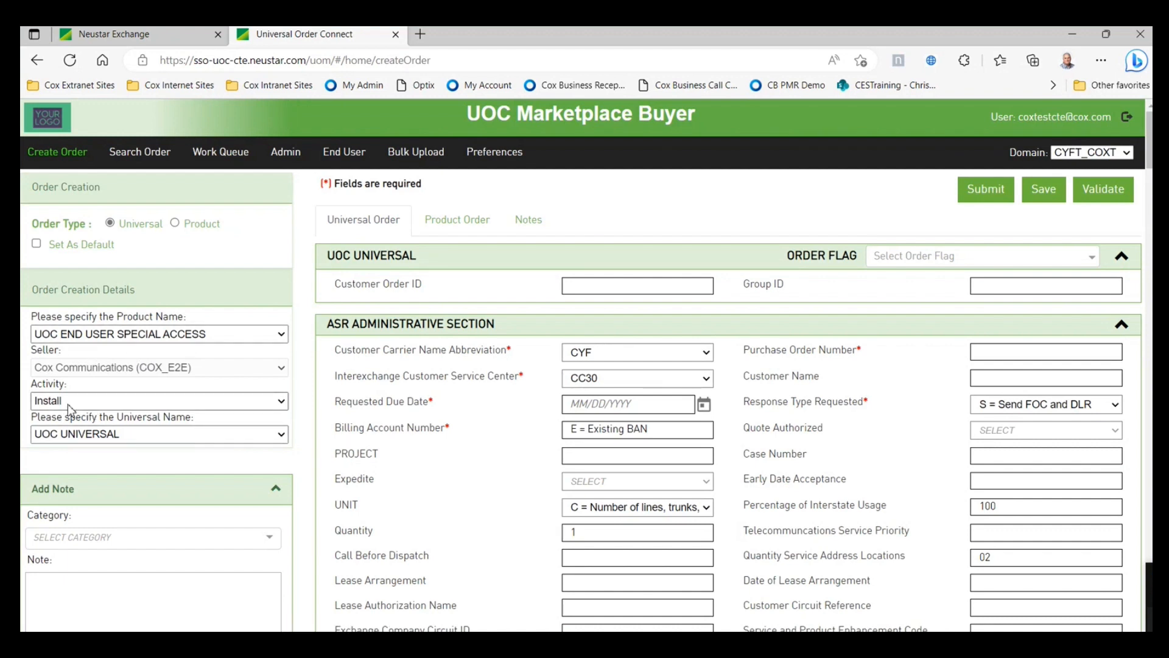
scroll(700, 397, "down", 1)
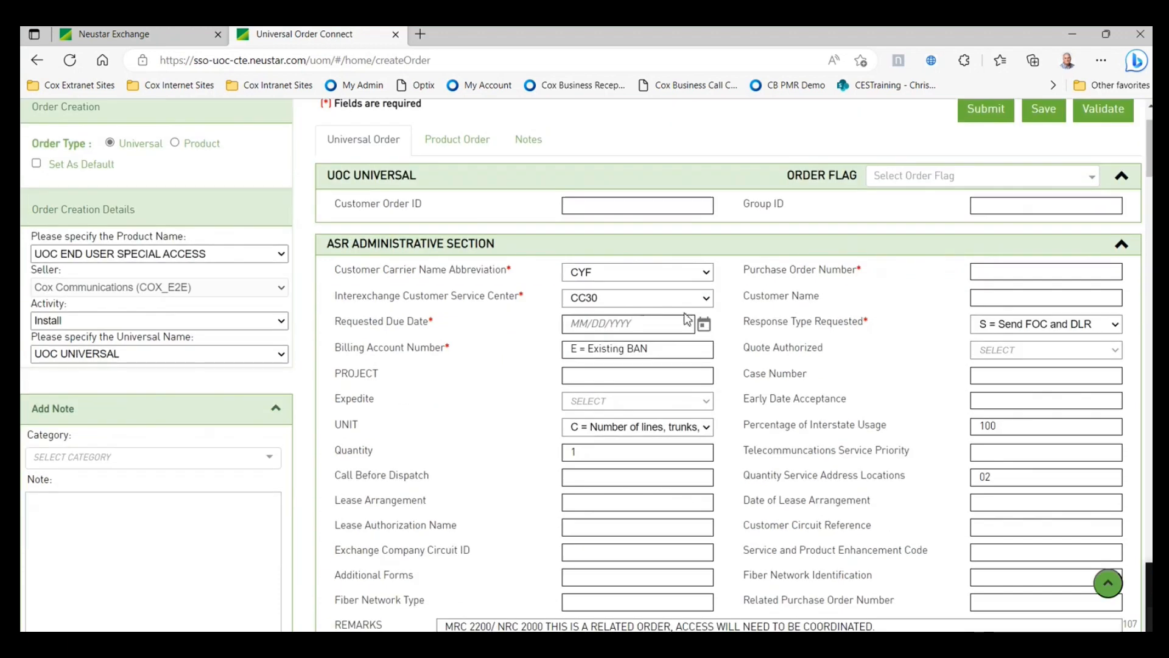
scroll(767, 332, "down", 1)
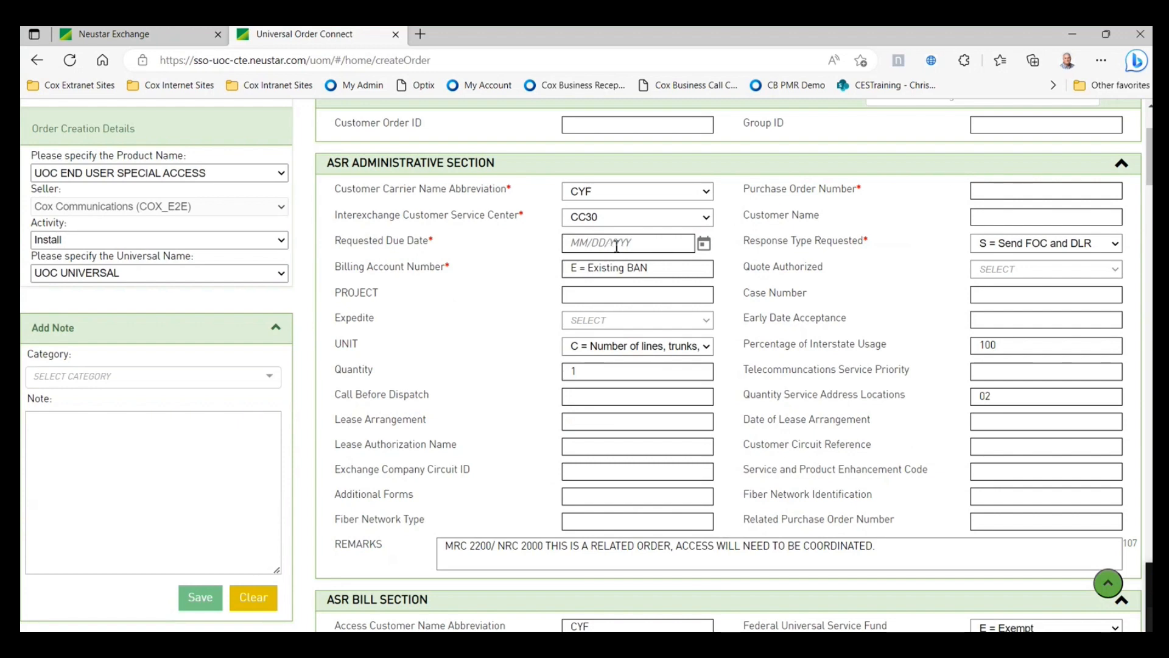
scroll(819, 300, "down", 3)
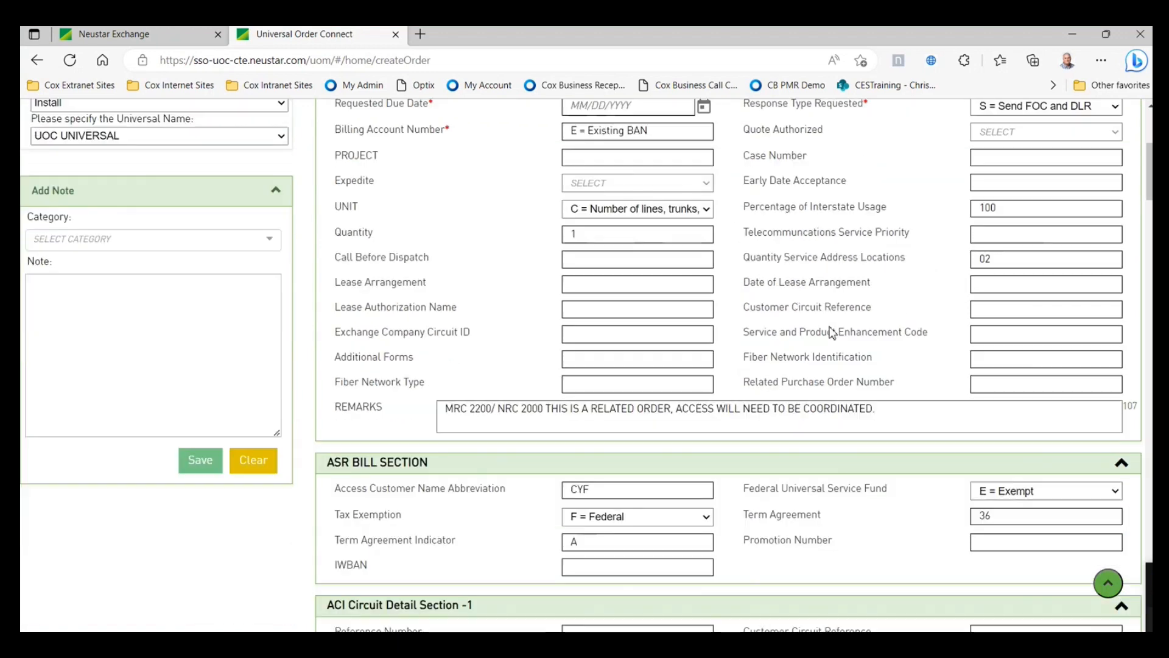
scroll(563, 396, "down", 4)
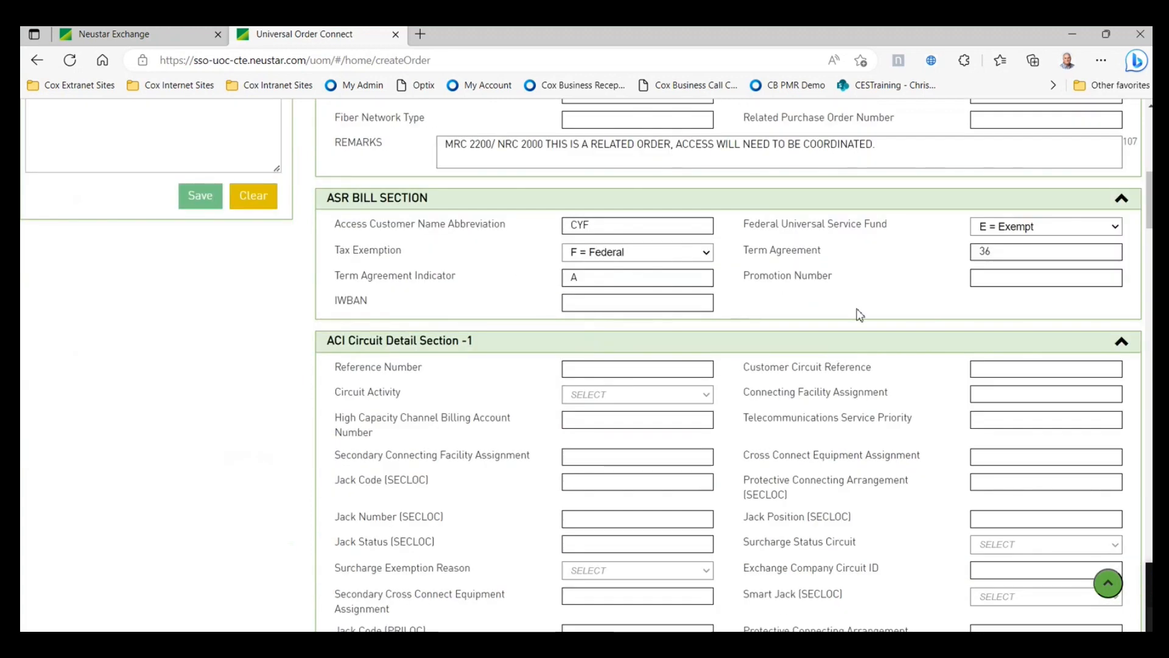
scroll(861, 375, "down", 2)
scroll(861, 377, "down", 7)
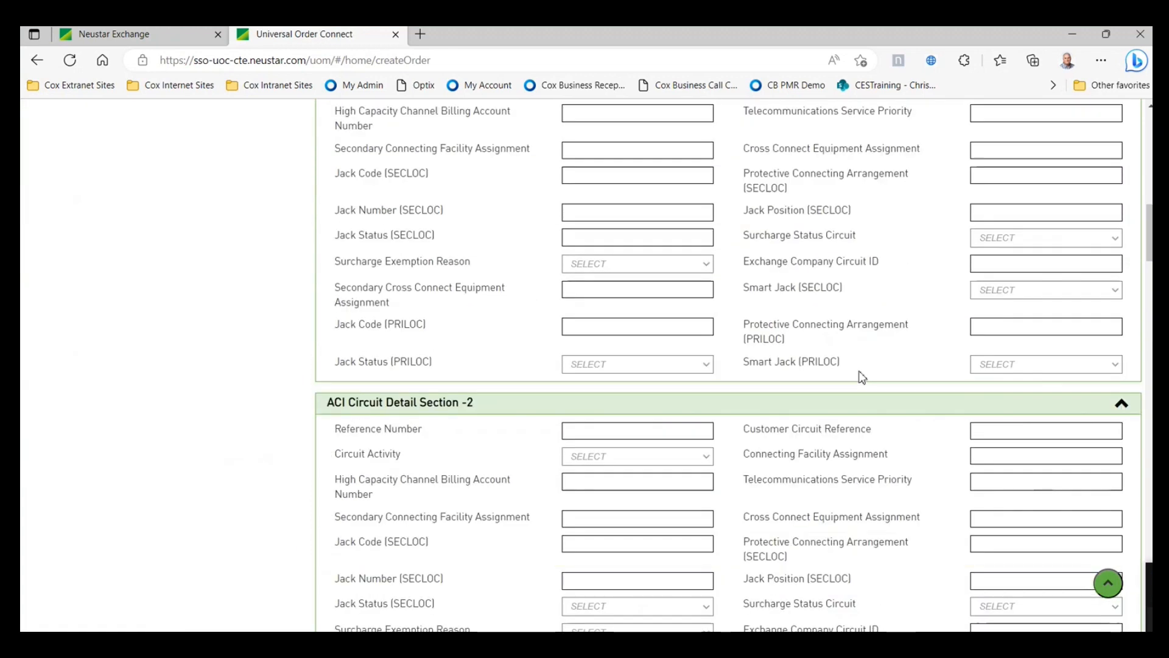
scroll(861, 375, "down", 6)
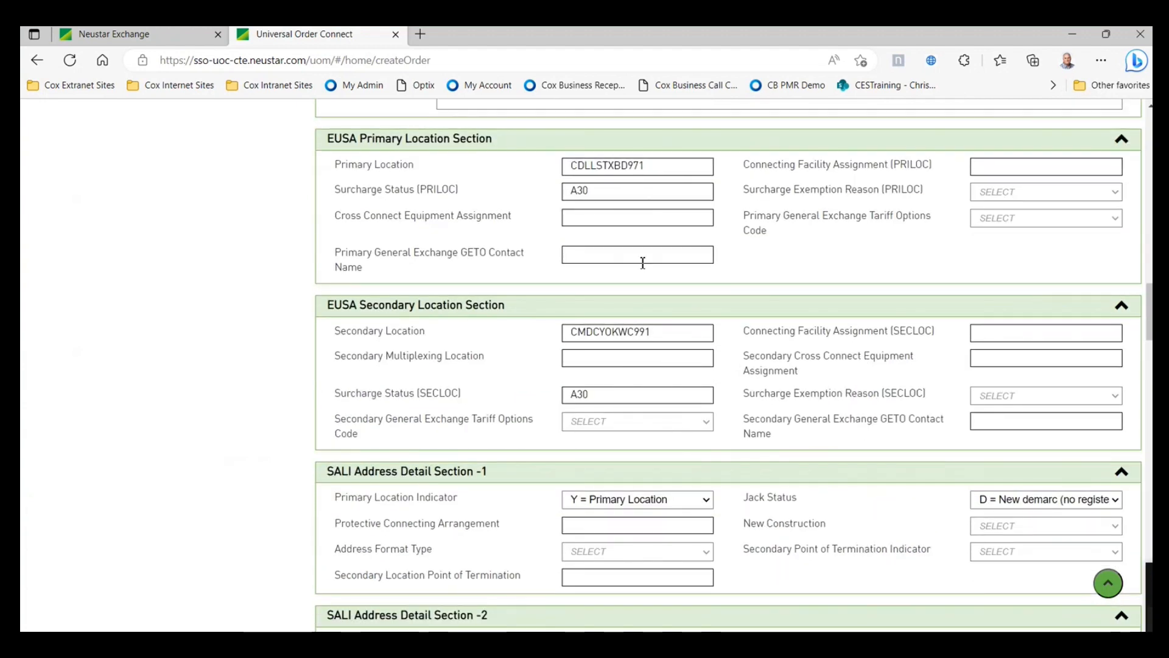
scroll(775, 387, "down", 6)
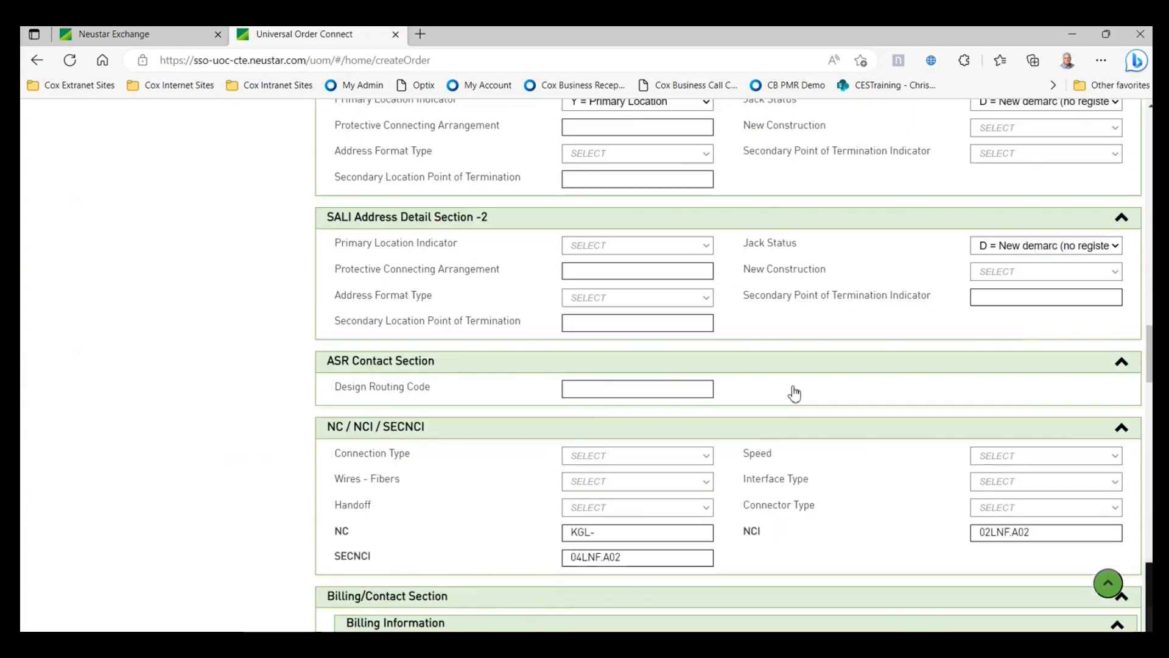
scroll(792, 390, "down", 7)
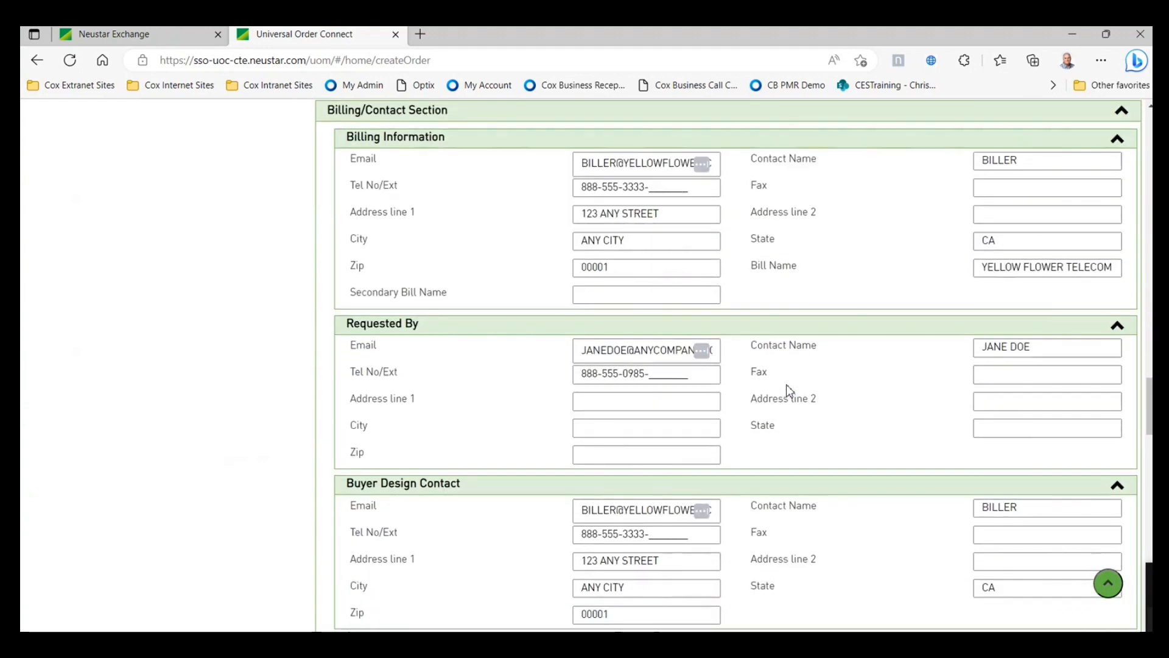
scroll(787, 386, "down", 10)
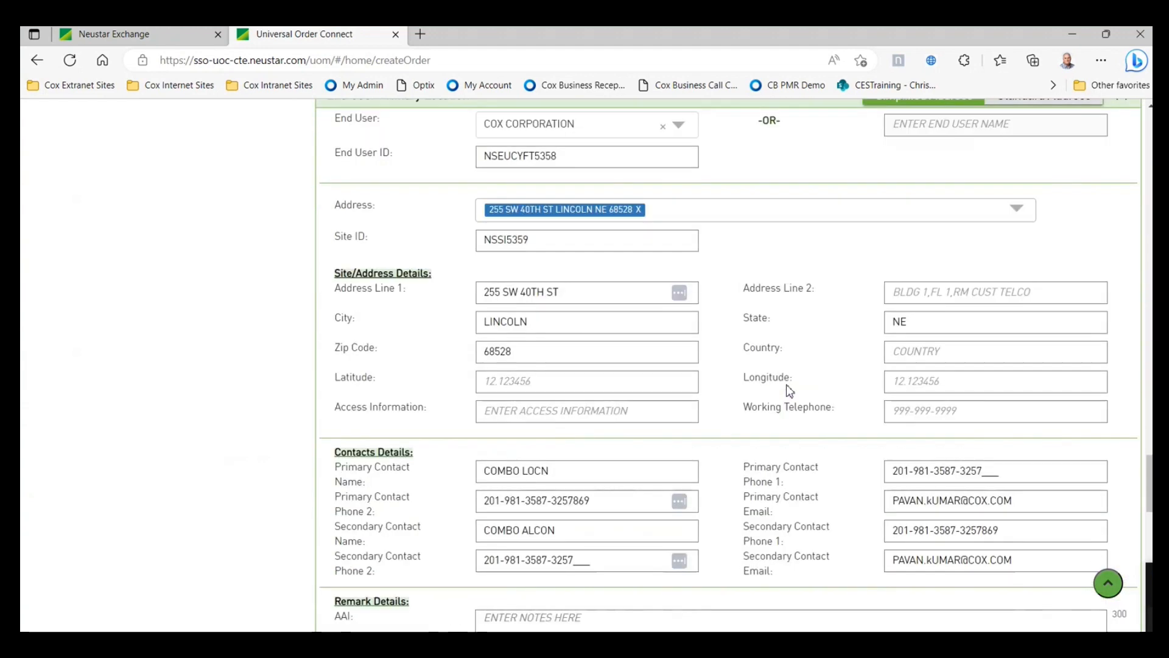
scroll(790, 390, "down", 11)
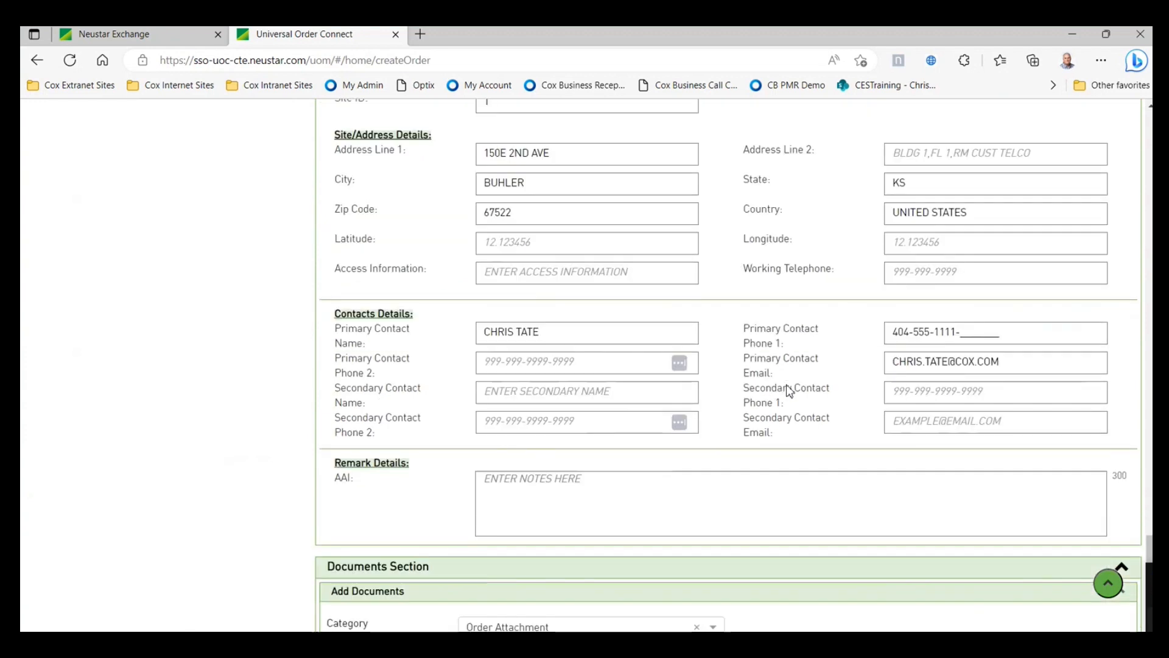
scroll(789, 389, "down", 4)
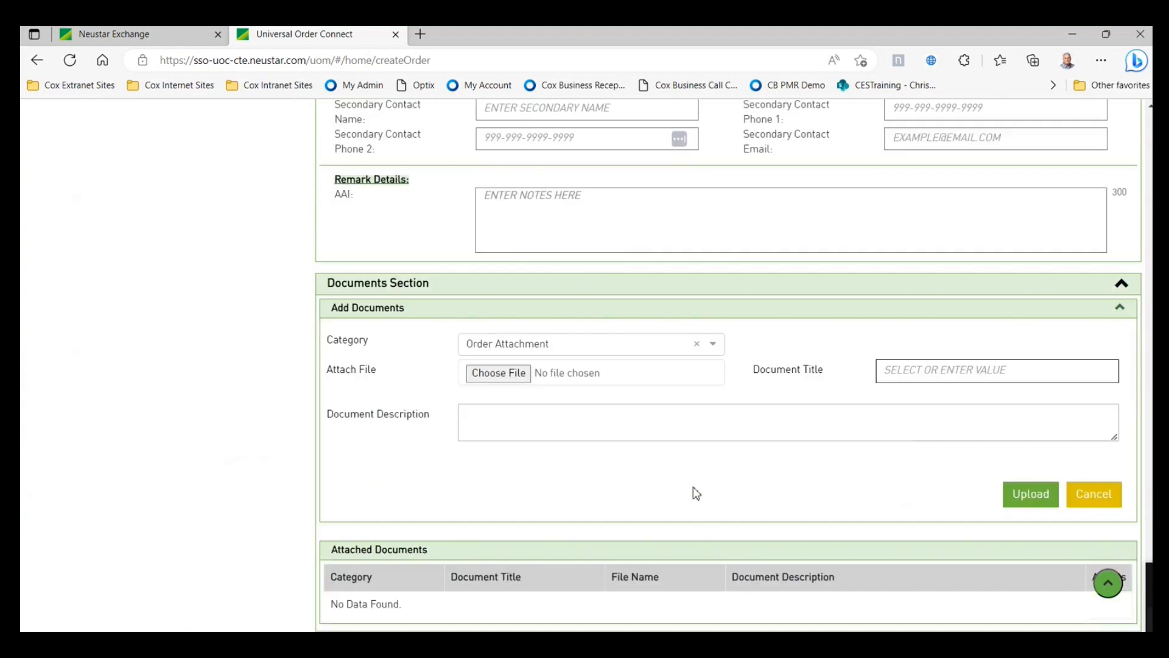
left_click(1109, 584)
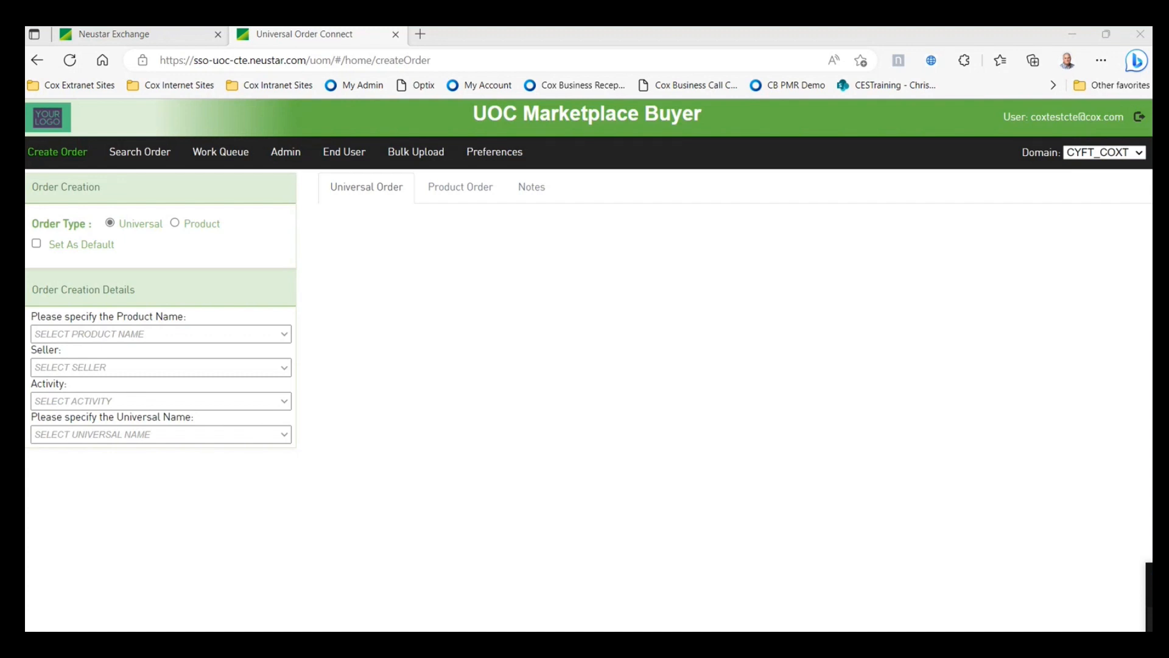
- Bring the Word Circuit Information Sheet forward and scroll through charges, signatures and Attachment 1
left_click_drag(1152, 177, 689, 40)
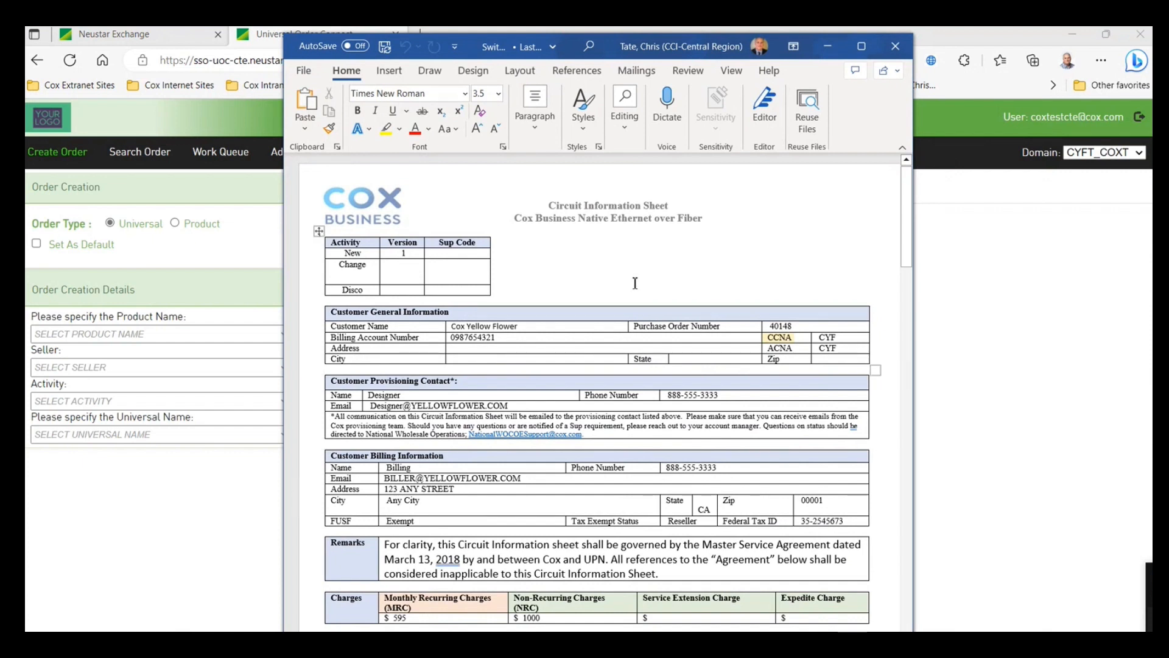
scroll(638, 281, "down", 1)
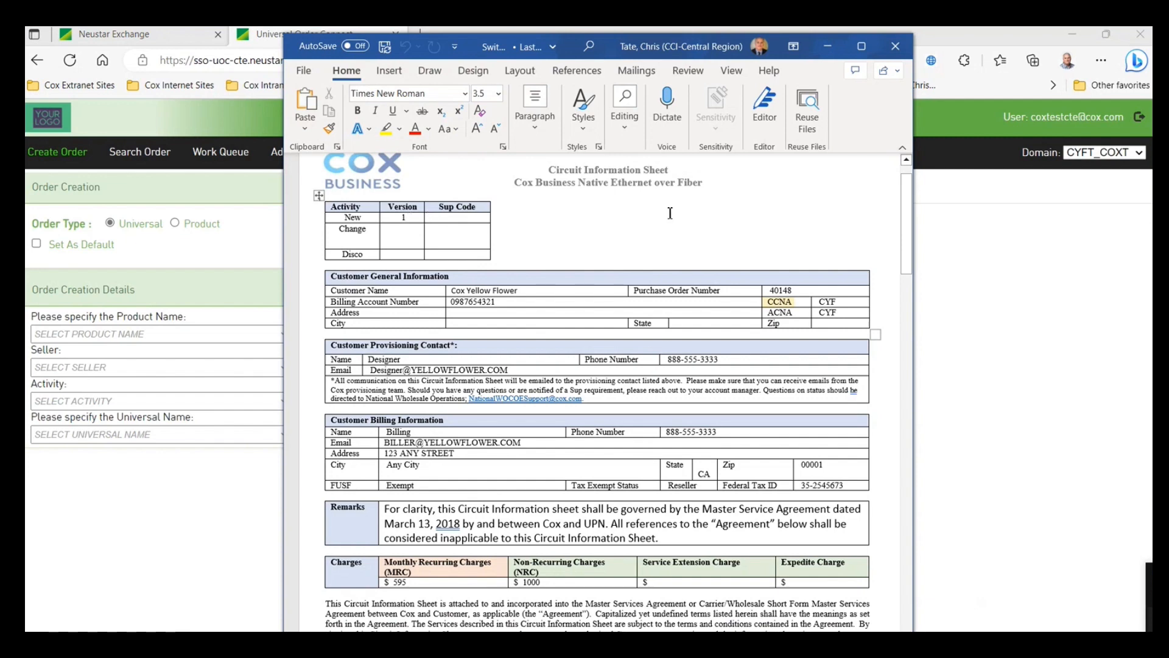
scroll(896, 179, "down", 1)
scroll(823, 203, "down", 1)
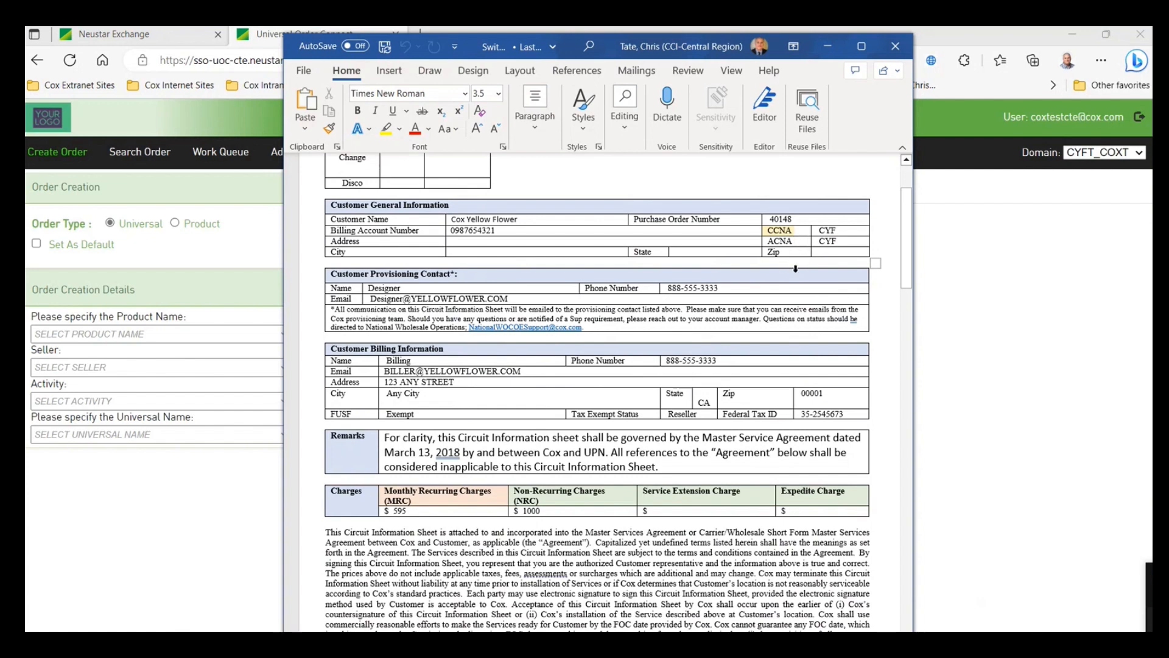
scroll(795, 268, "down", 1)
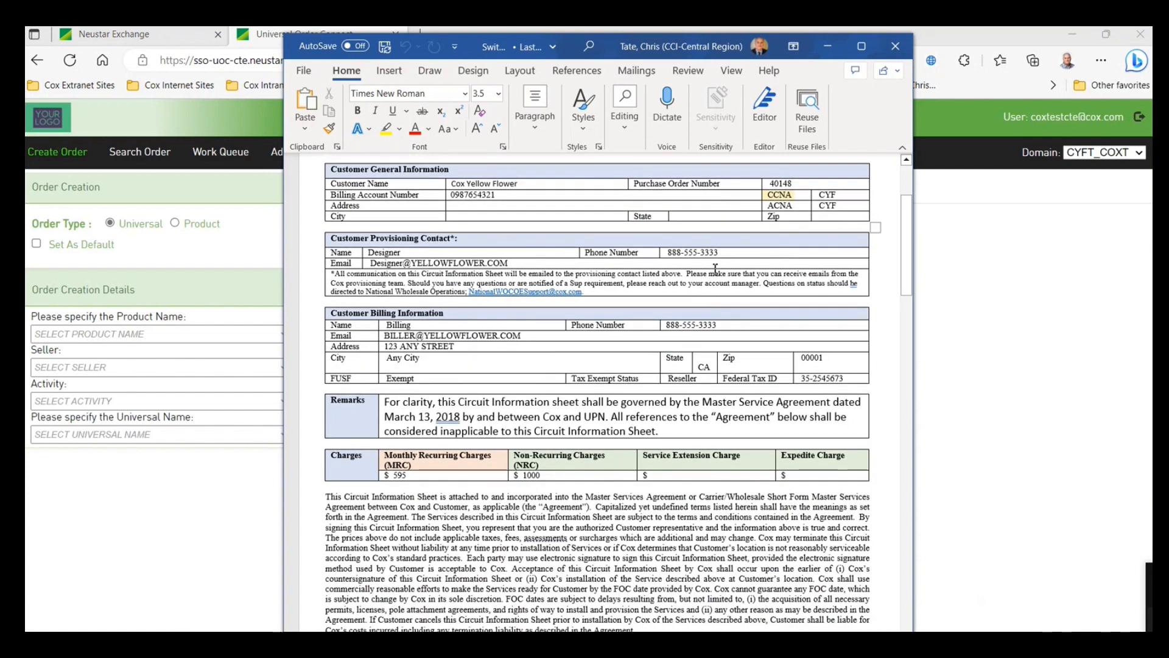
scroll(715, 268, "down", 1)
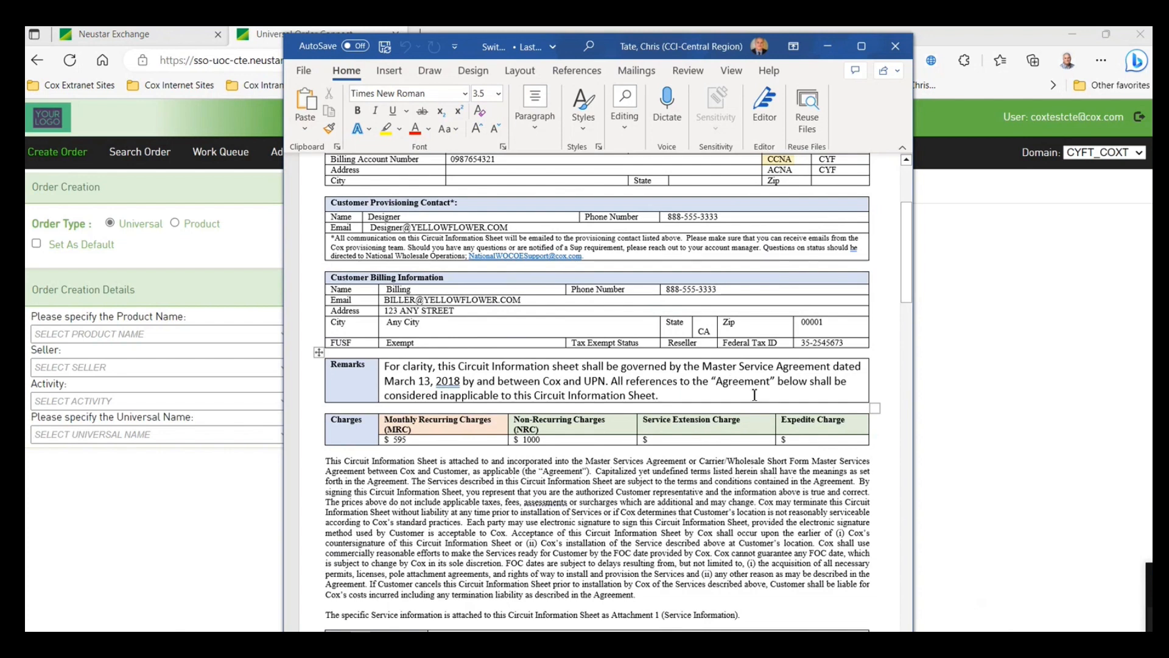
scroll(426, 401, "down", 1)
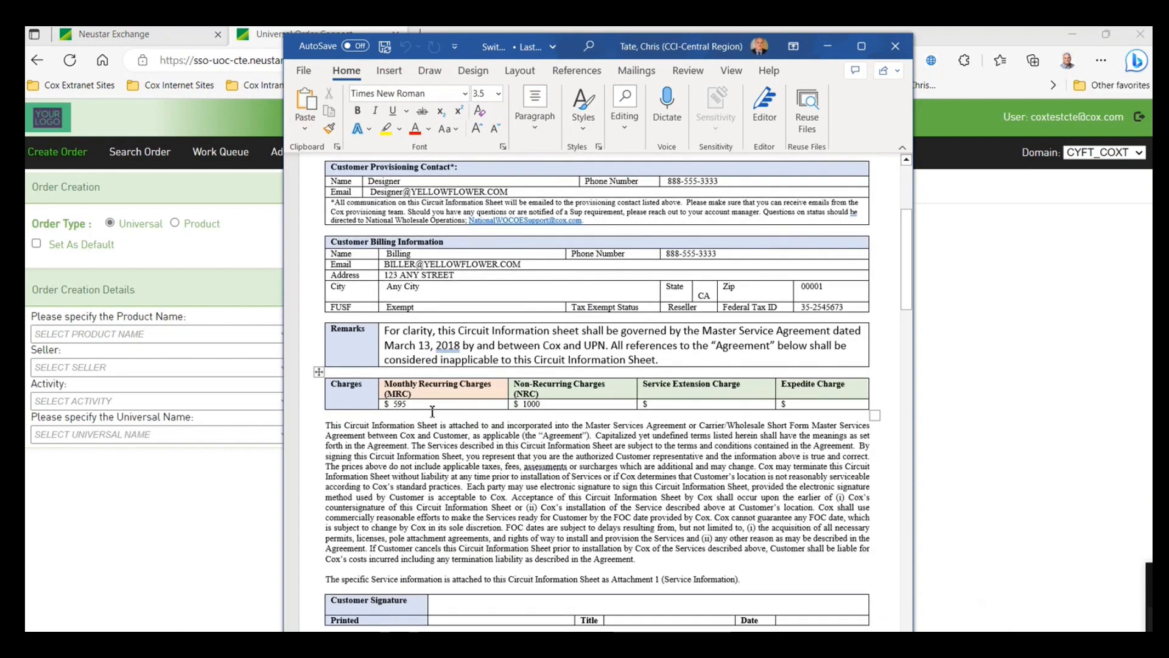
scroll(707, 411, "down", 4)
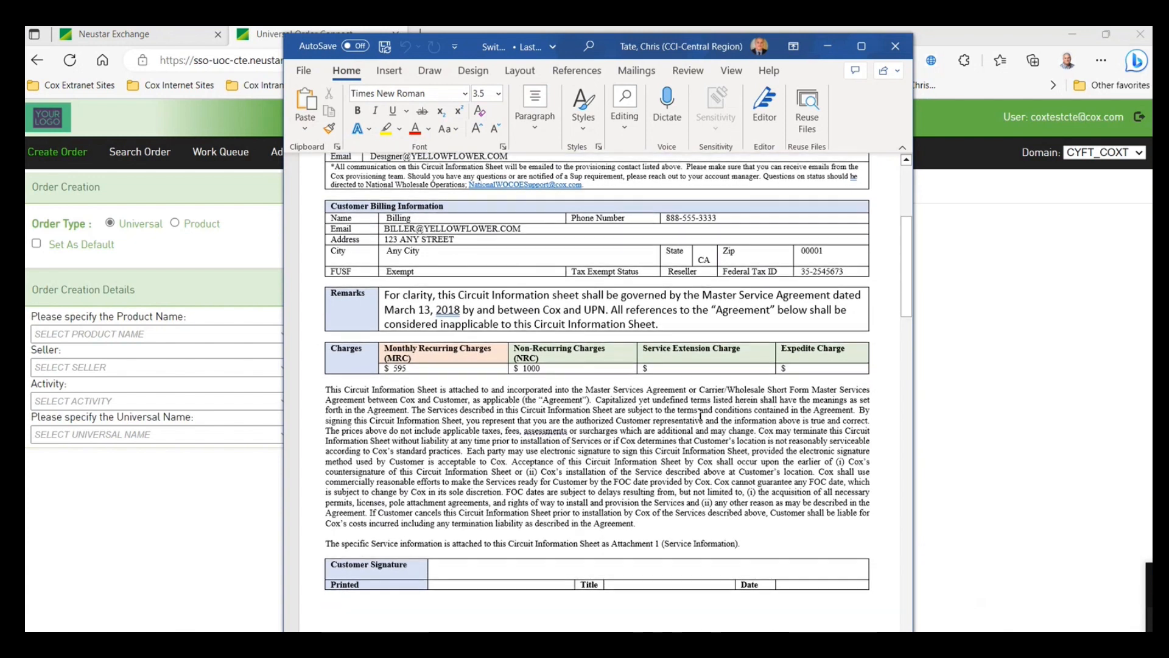
scroll(725, 405, "down", 10)
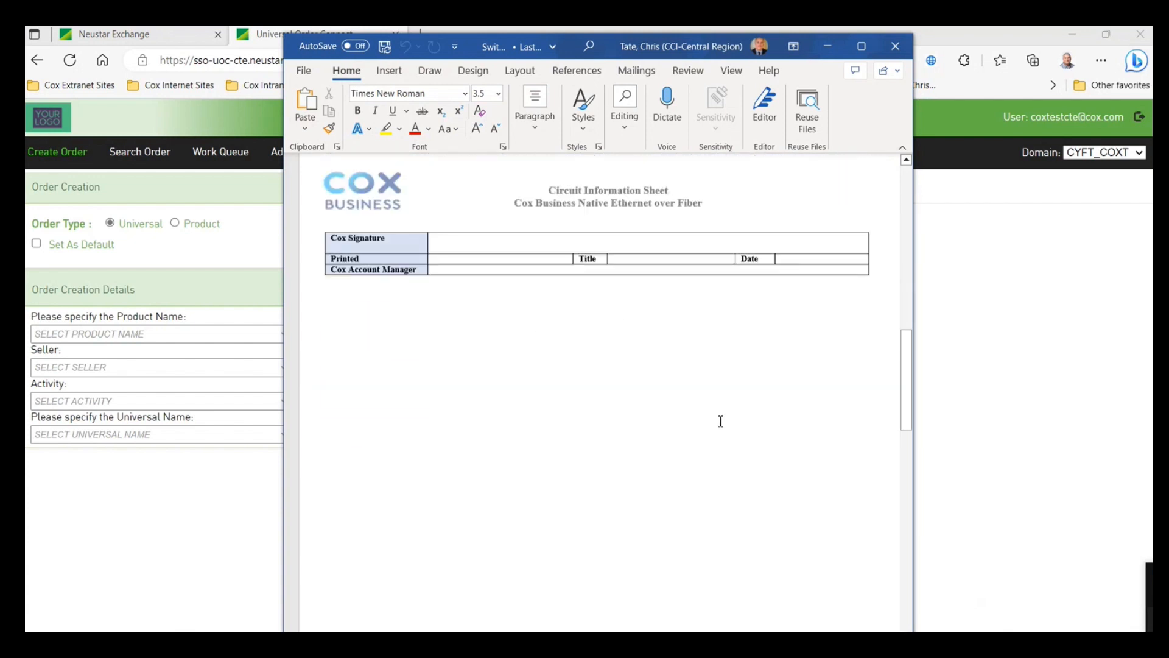
scroll(719, 423, "down", 5)
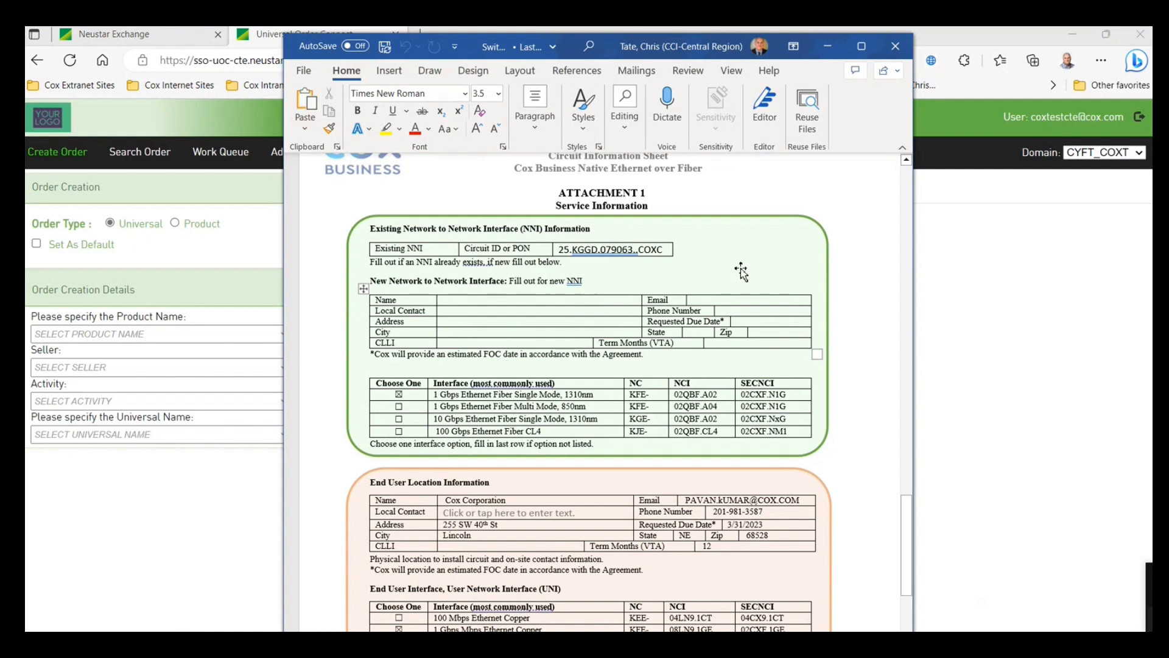
scroll(742, 271, "down", 1)
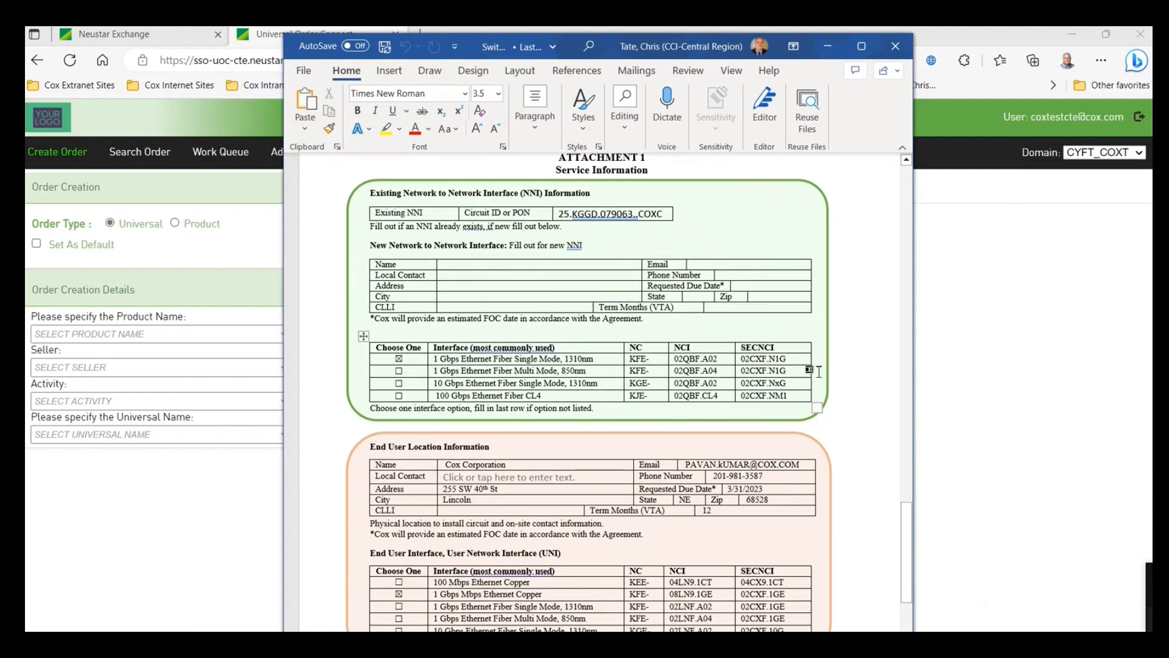
scroll(417, 353, "down", 1)
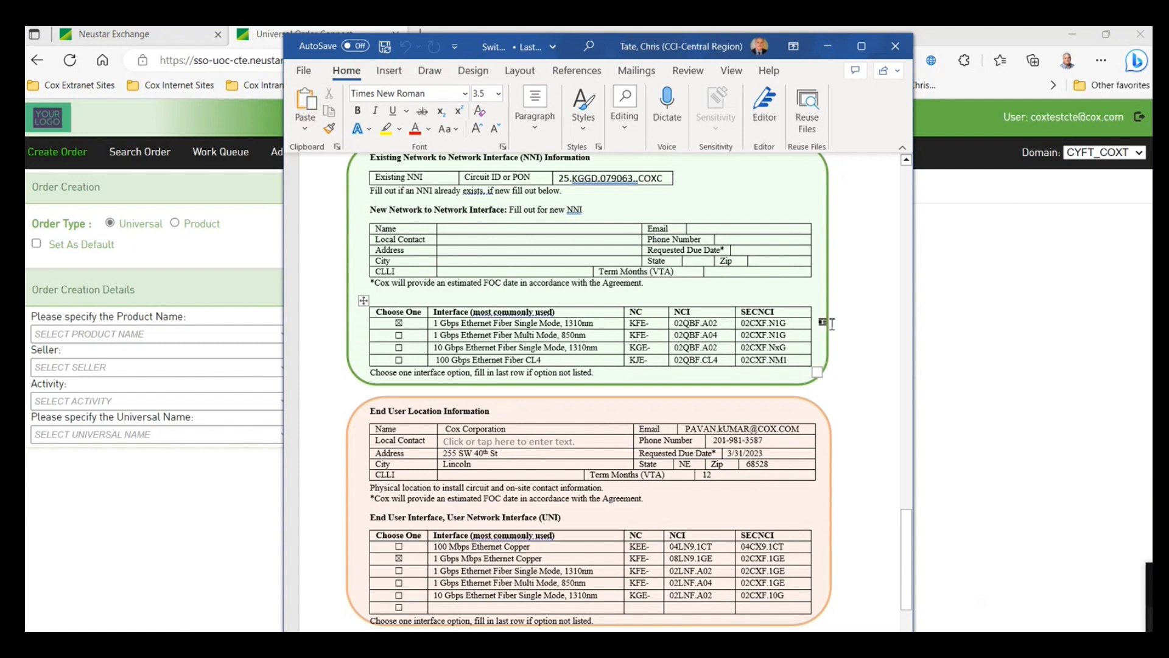
scroll(869, 380, "down", 3)
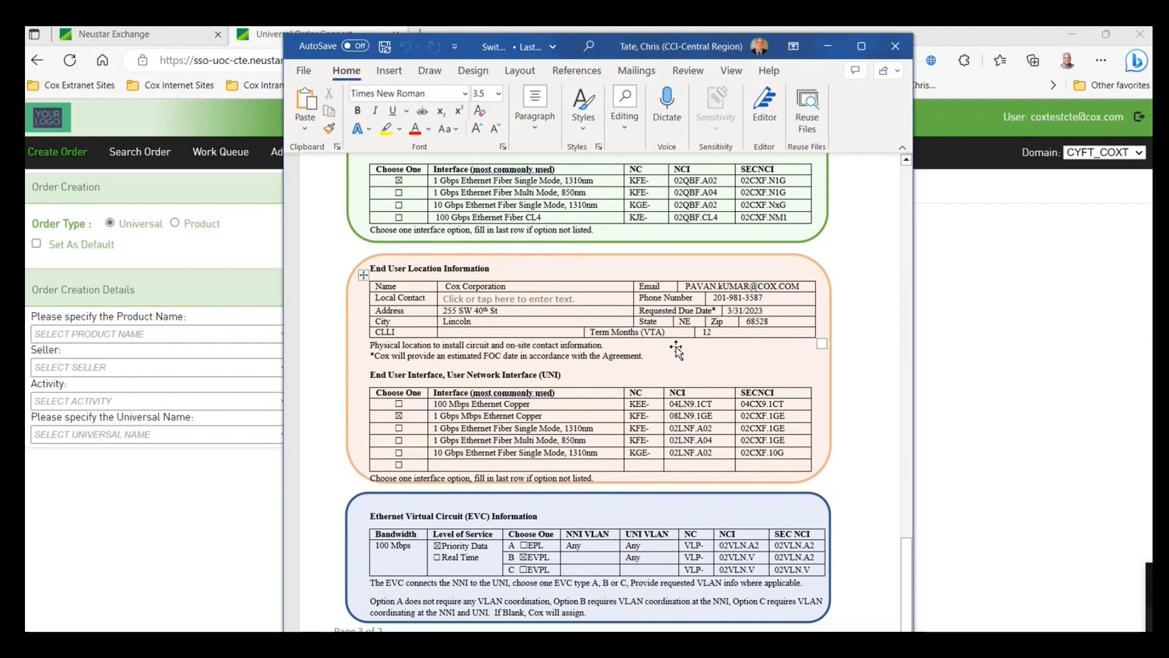
scroll(737, 354, "down", 1)
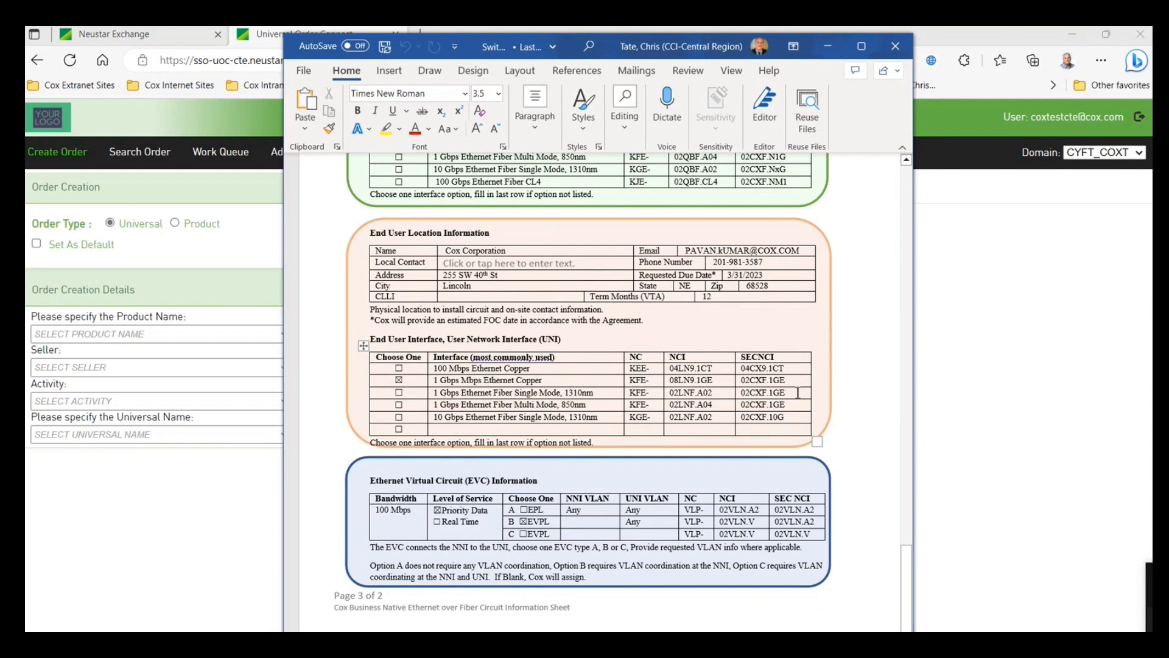
scroll(603, 465, "down", 1)
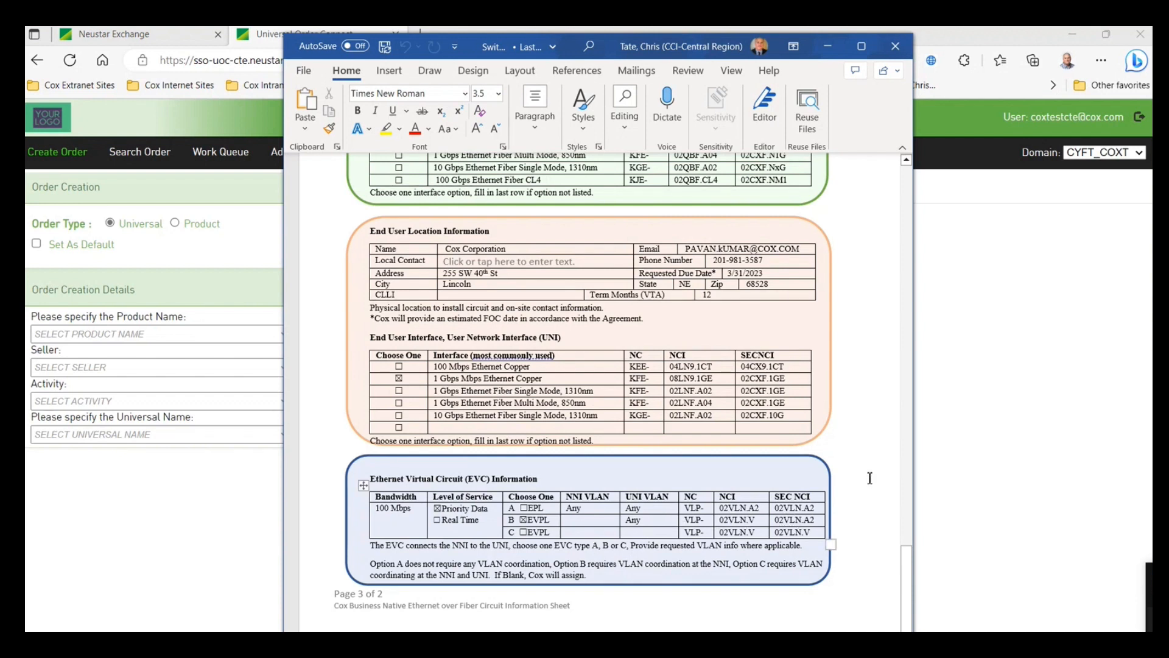
scroll(865, 462, "up", 3)
scroll(865, 462, "up", 3)
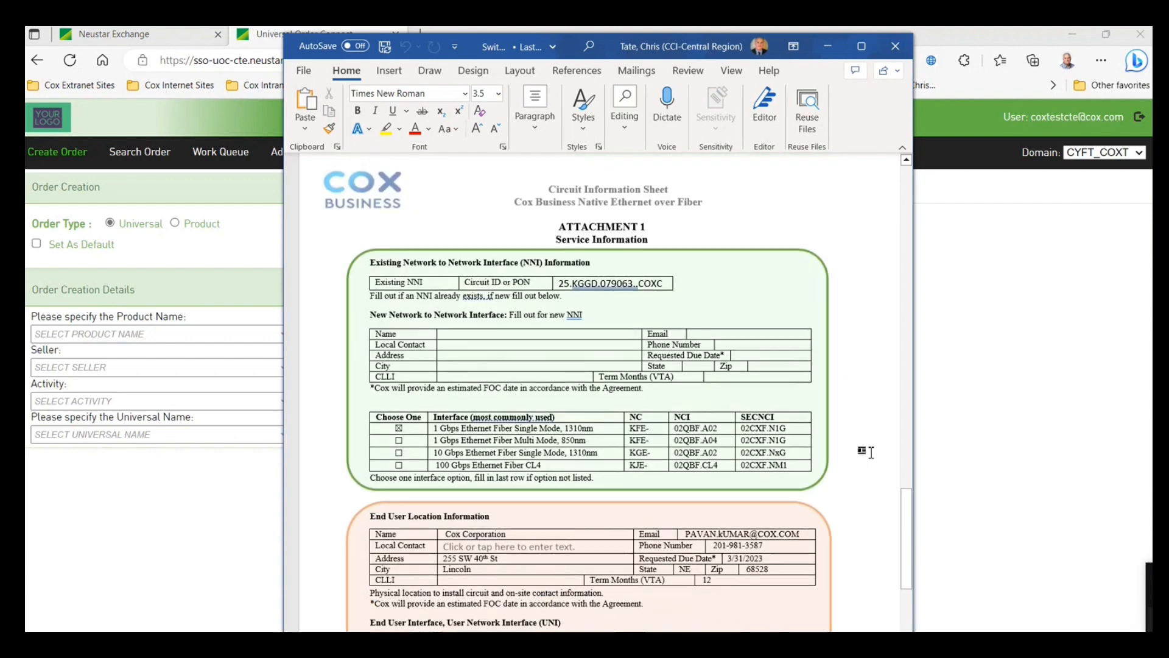
scroll(849, 375, "up", 1)
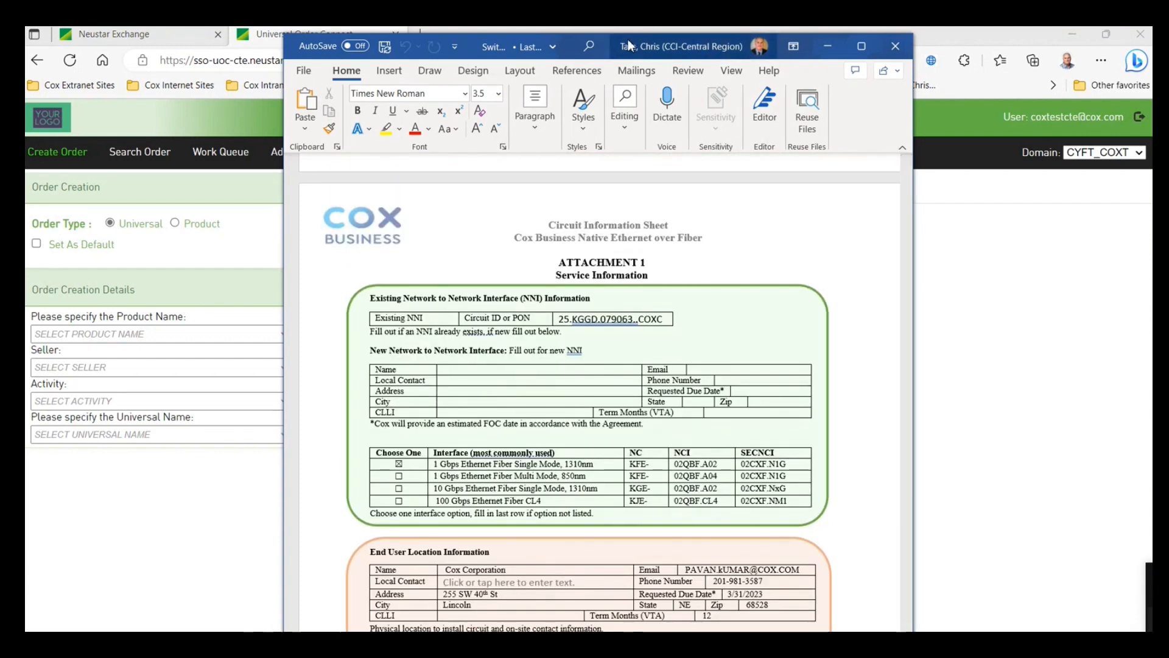
- Choose product UOC Switched Ethernet Combination Terminating at EU with EVC and activity INSTALL
left_click_drag(630, 44, 1153, 262)
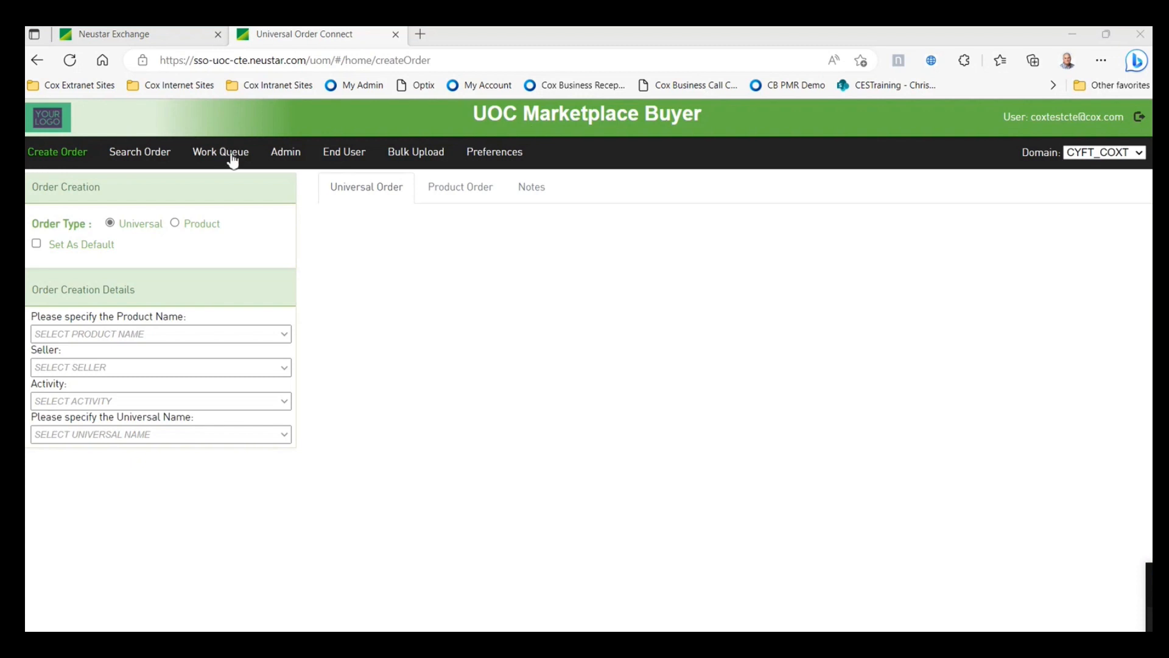
left_click(283, 336)
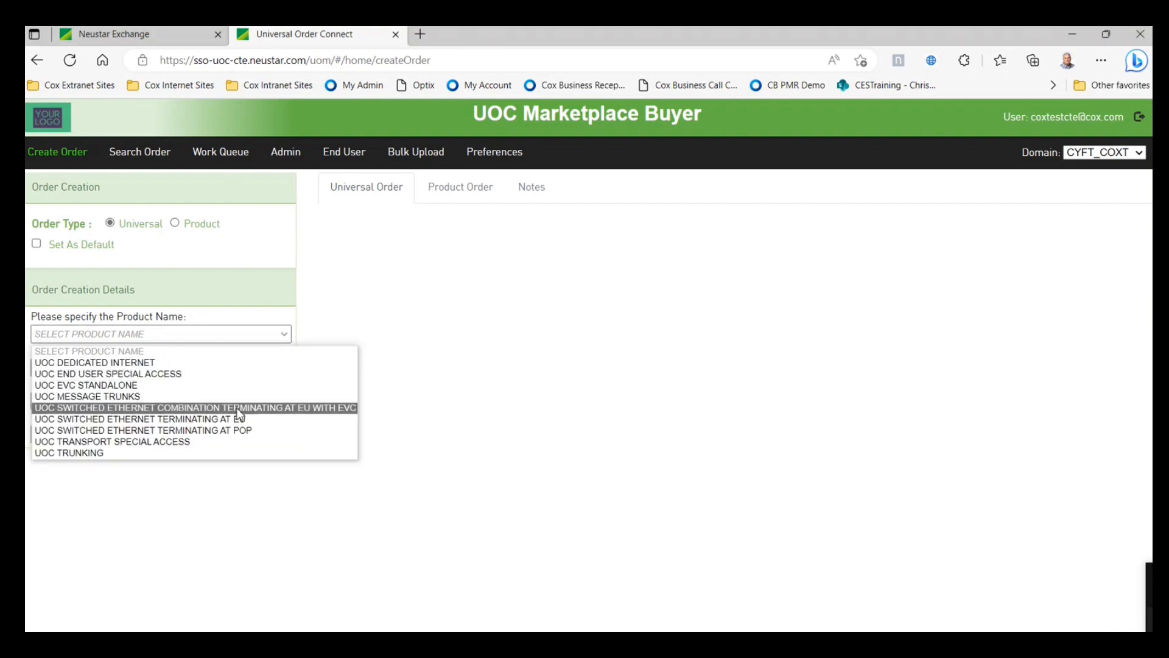
left_click(282, 410)
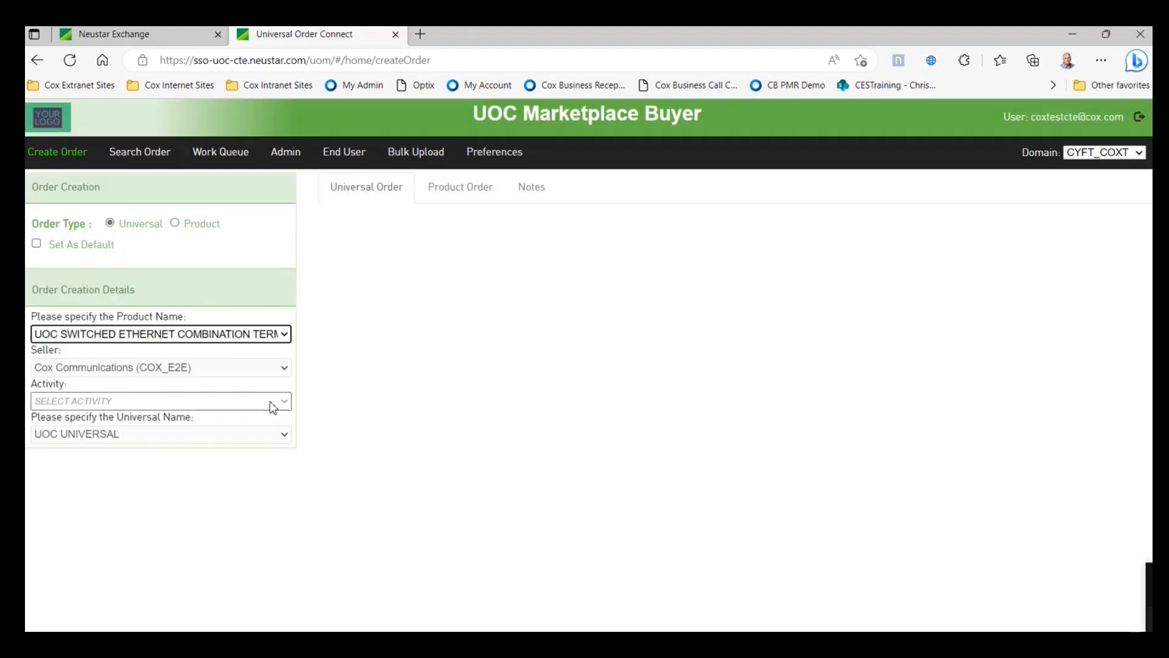
left_click(273, 405)
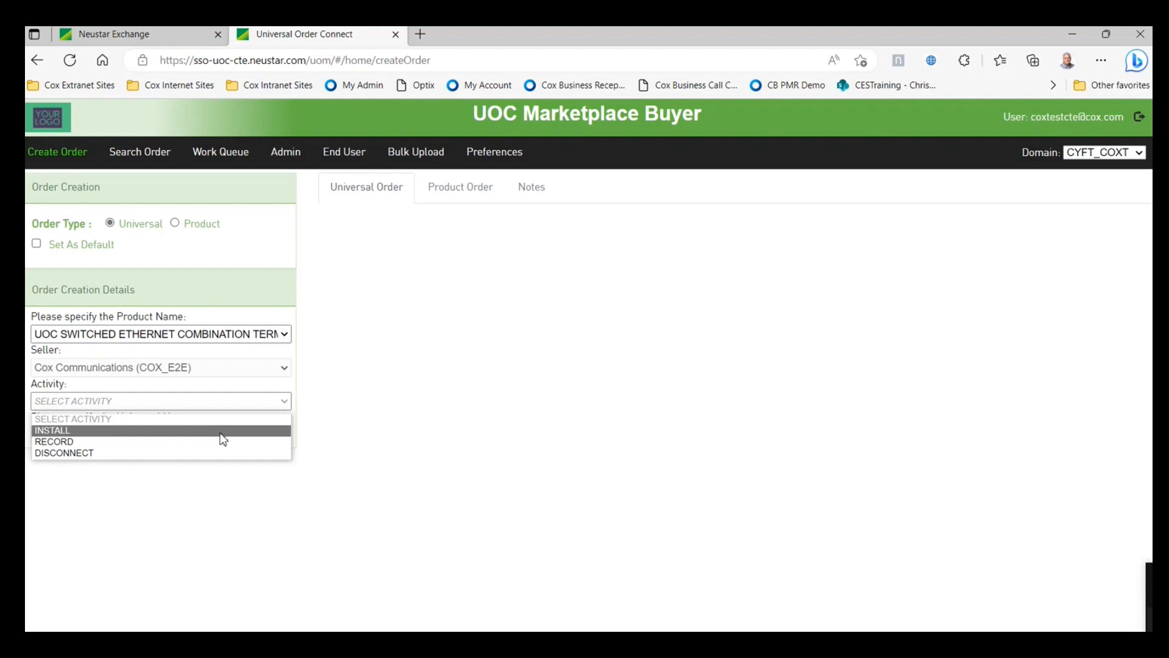
left_click(221, 432)
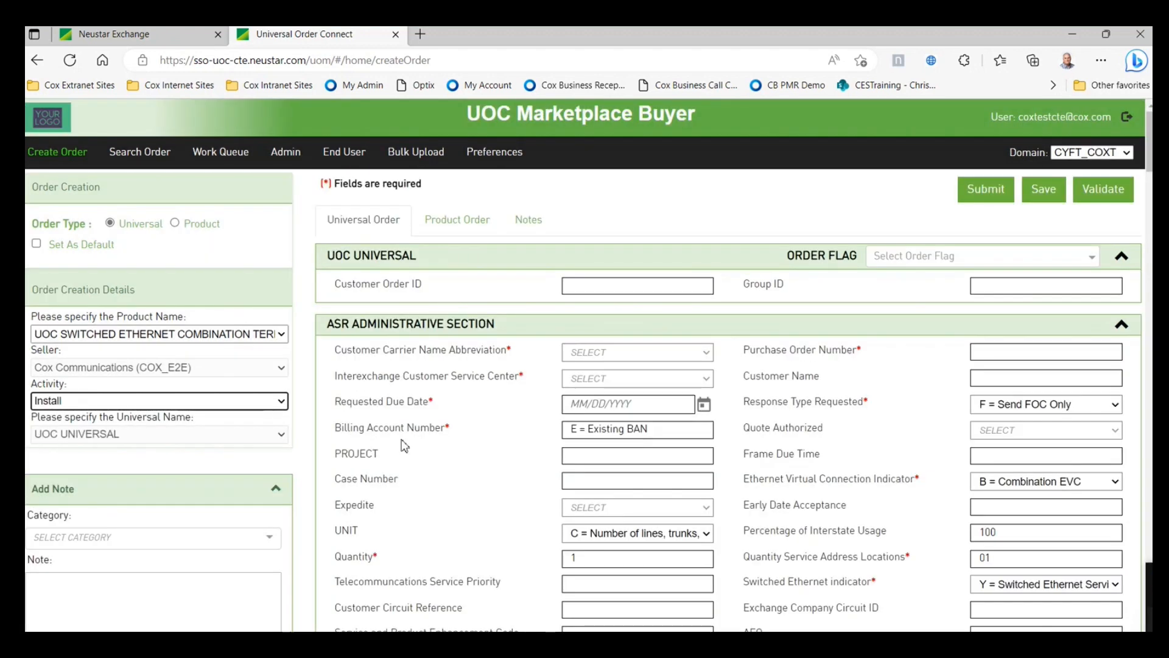
scroll(447, 473, "down", 1)
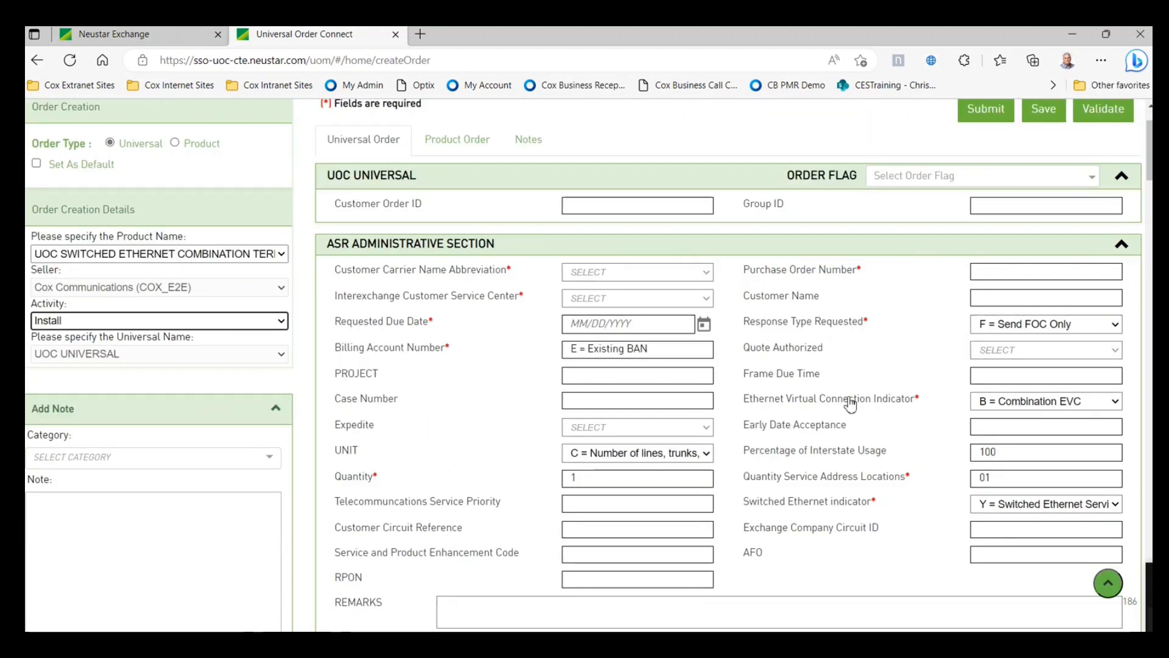
scroll(876, 414, "up", 1)
scroll(902, 421, "down", 1)
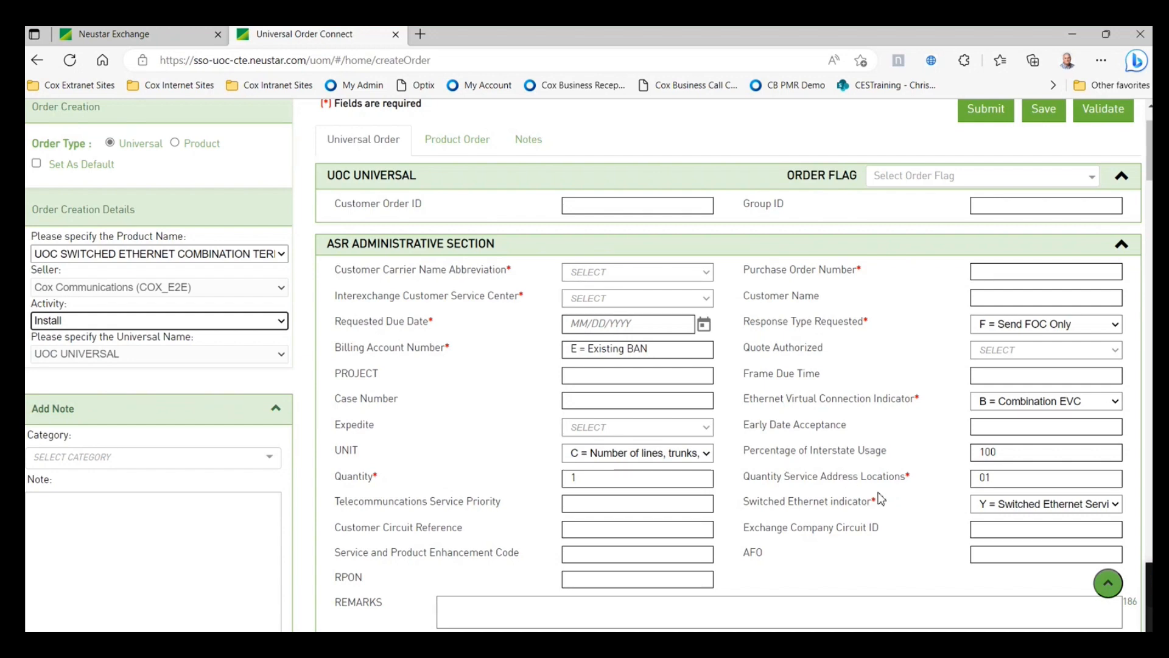
scroll(862, 539, "down", 2)
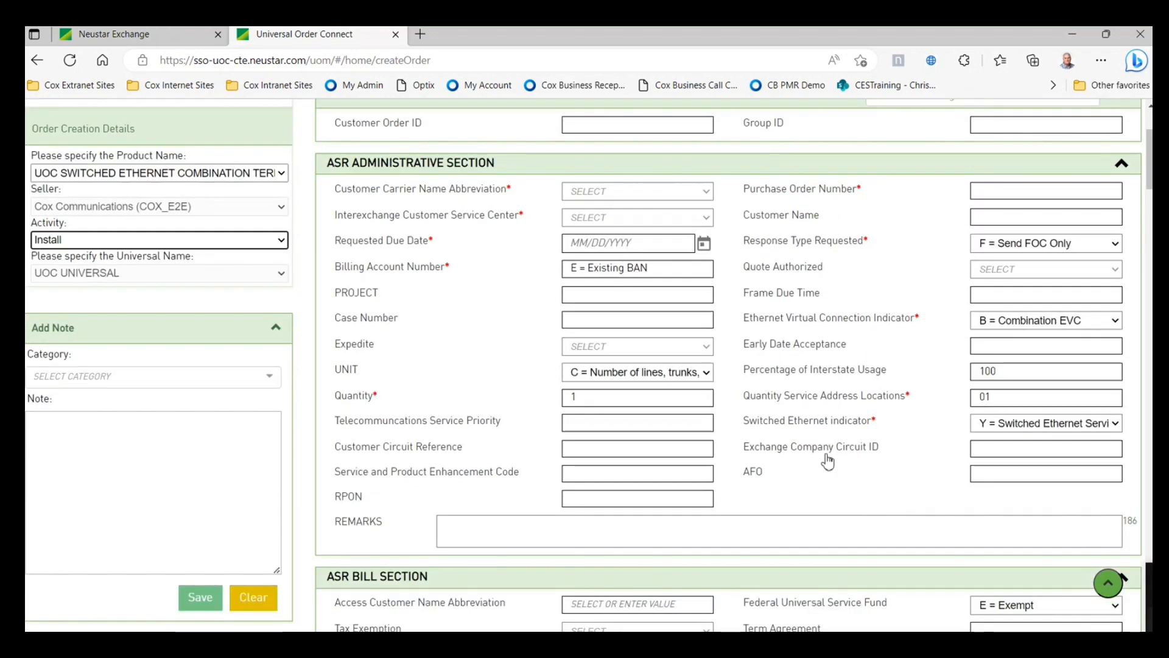
scroll(863, 506, "up", 2)
scroll(863, 494, "up", 2)
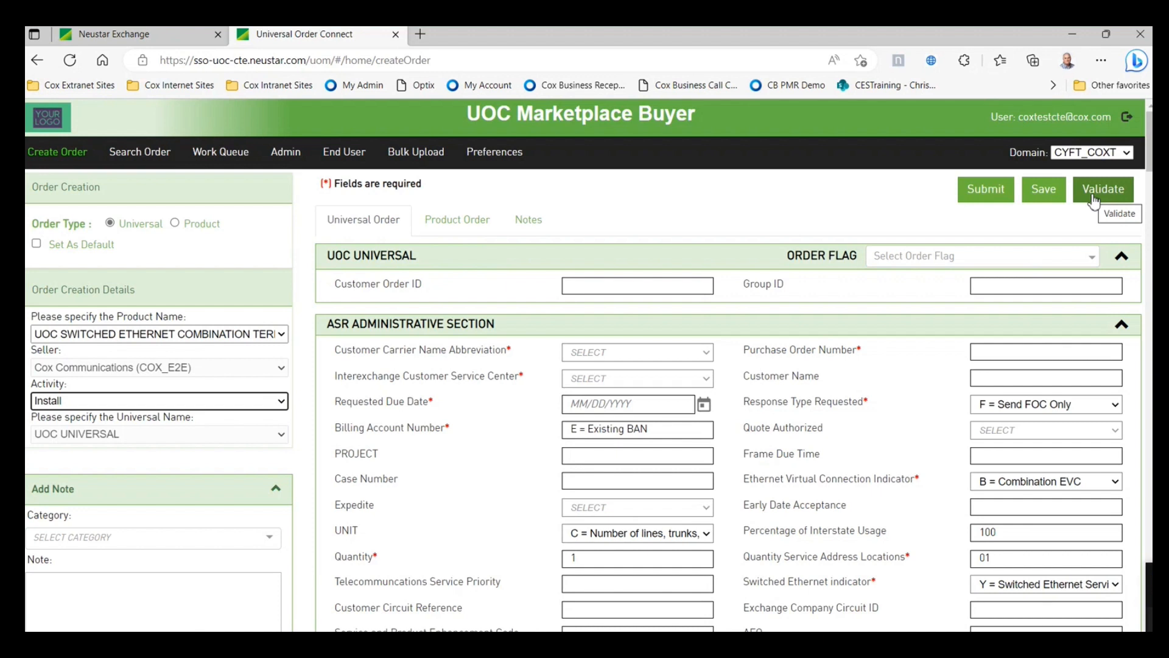
scroll(479, 313, "down", 2)
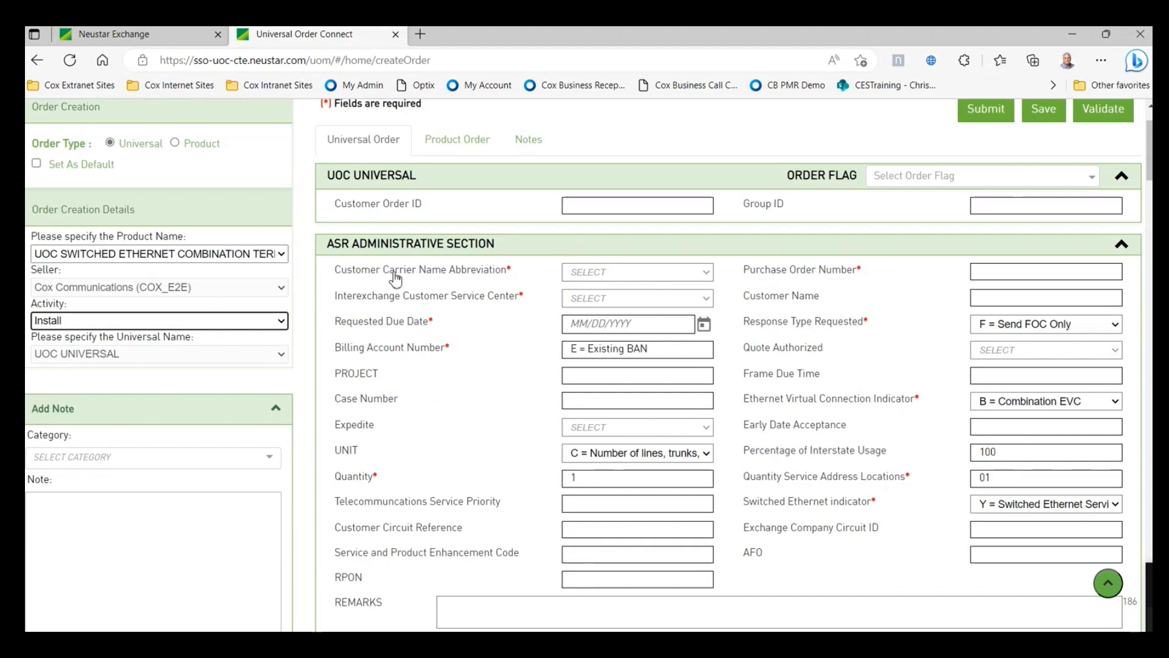
- Set Customer Carrier Name Abbreviation to CYF, enter the purchase order number, and set ICSC to CC30
left_click(412, 276)
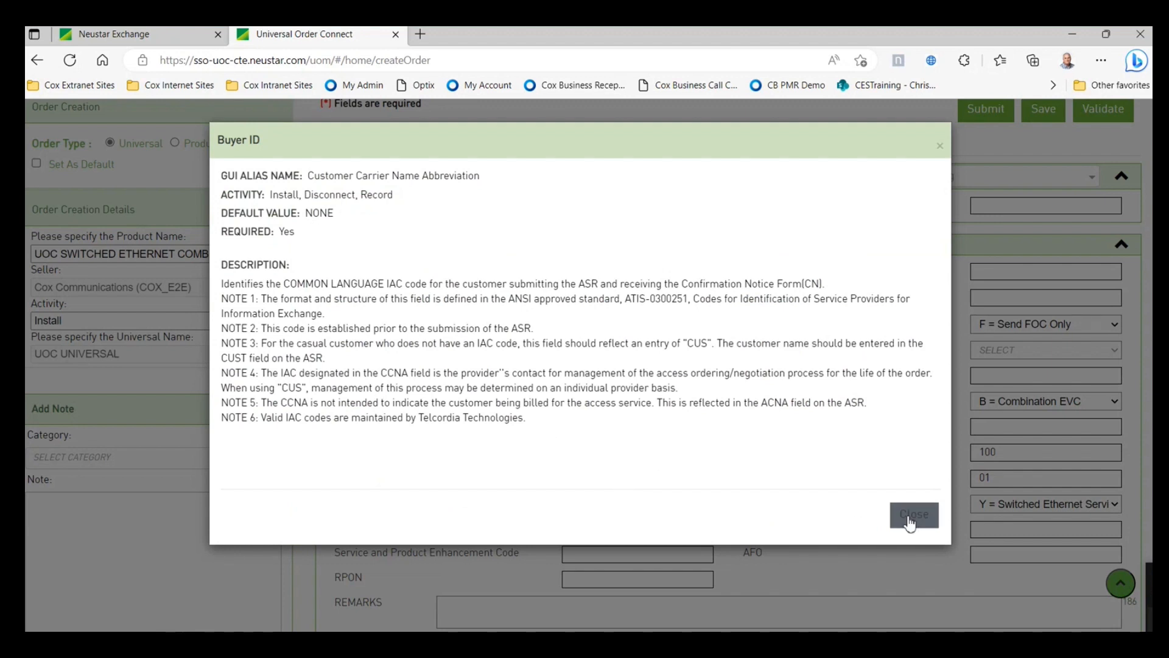
left_click(911, 518)
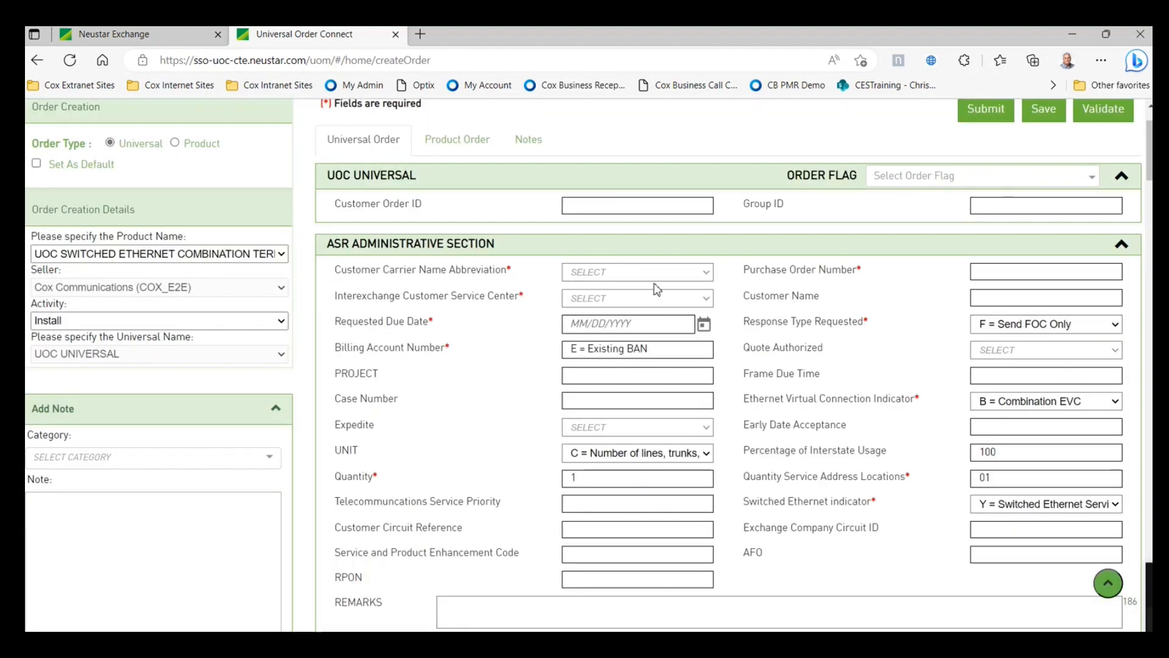
left_click(707, 275)
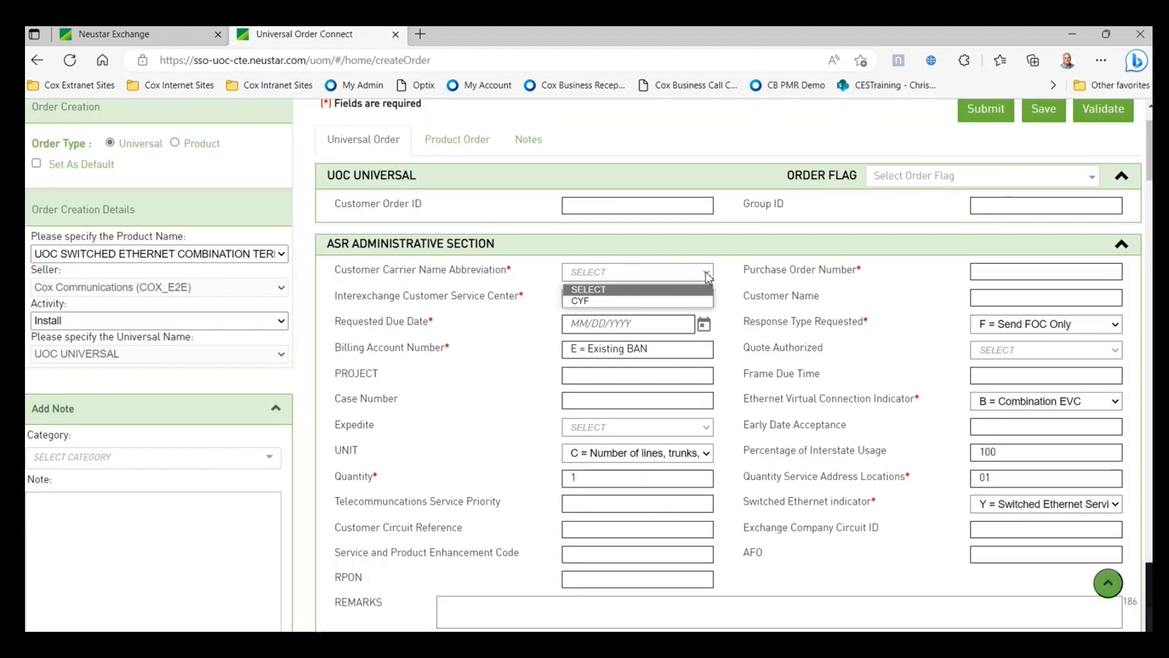
left_click(683, 301)
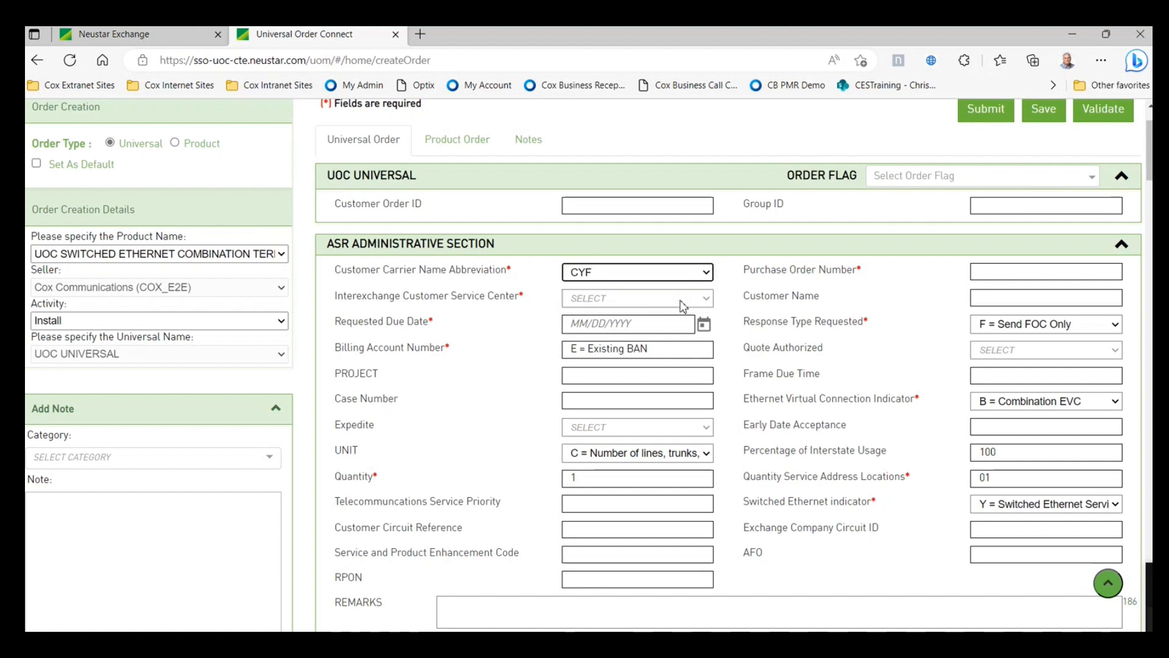
left_click(993, 278)
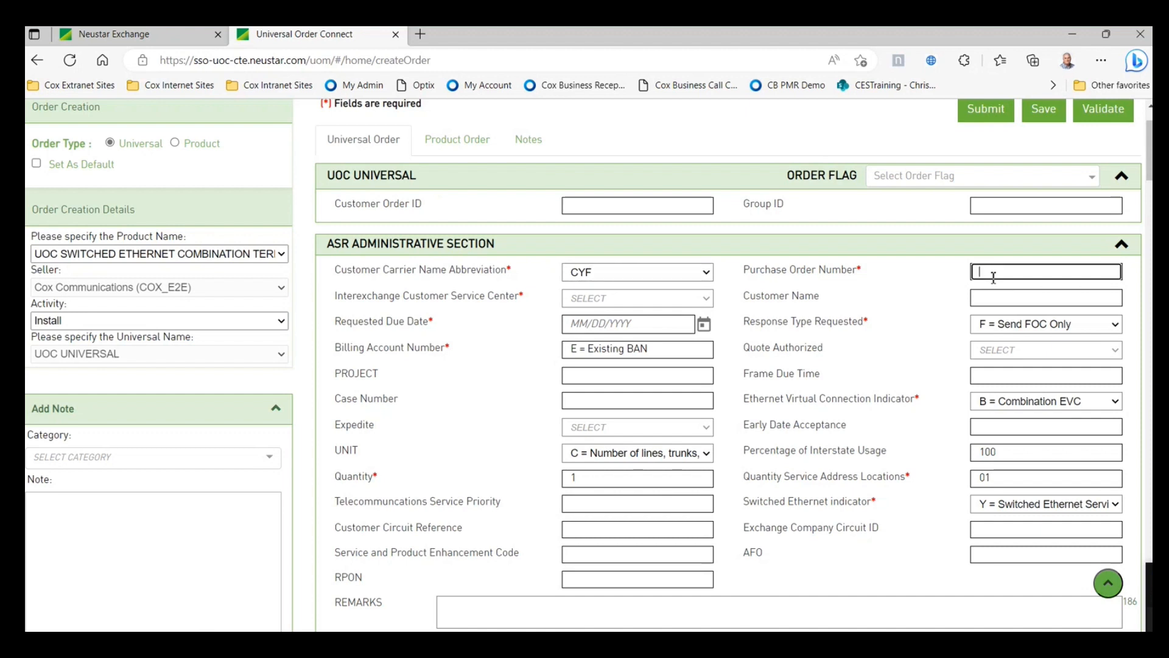
type("CTTEST6580")
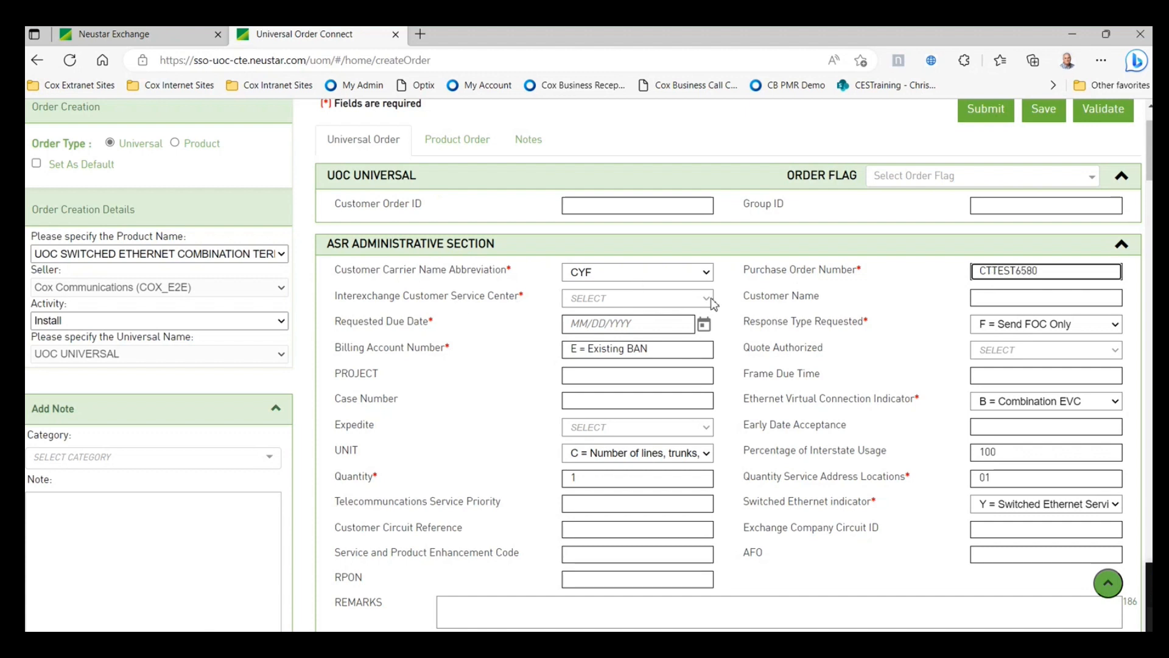
left_click(663, 300)
left_click(652, 328)
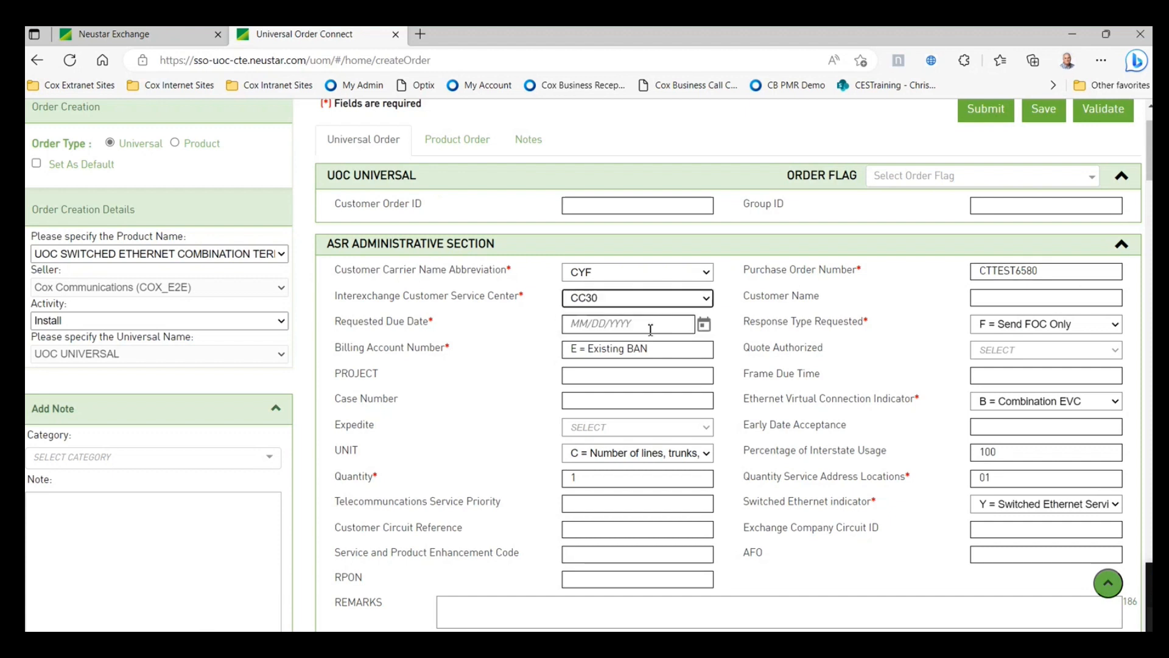
- Set Requested Due Date to 3/31/2023 and Response Type to S = Send FOC and DLR
left_click(704, 325)
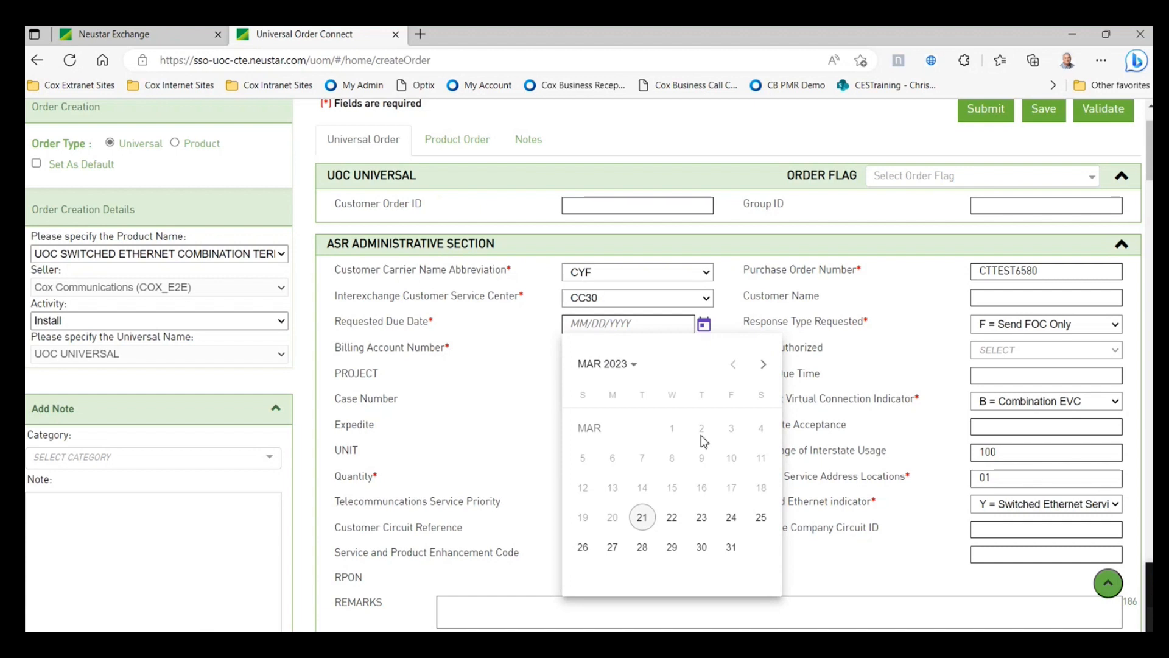
left_click(731, 548)
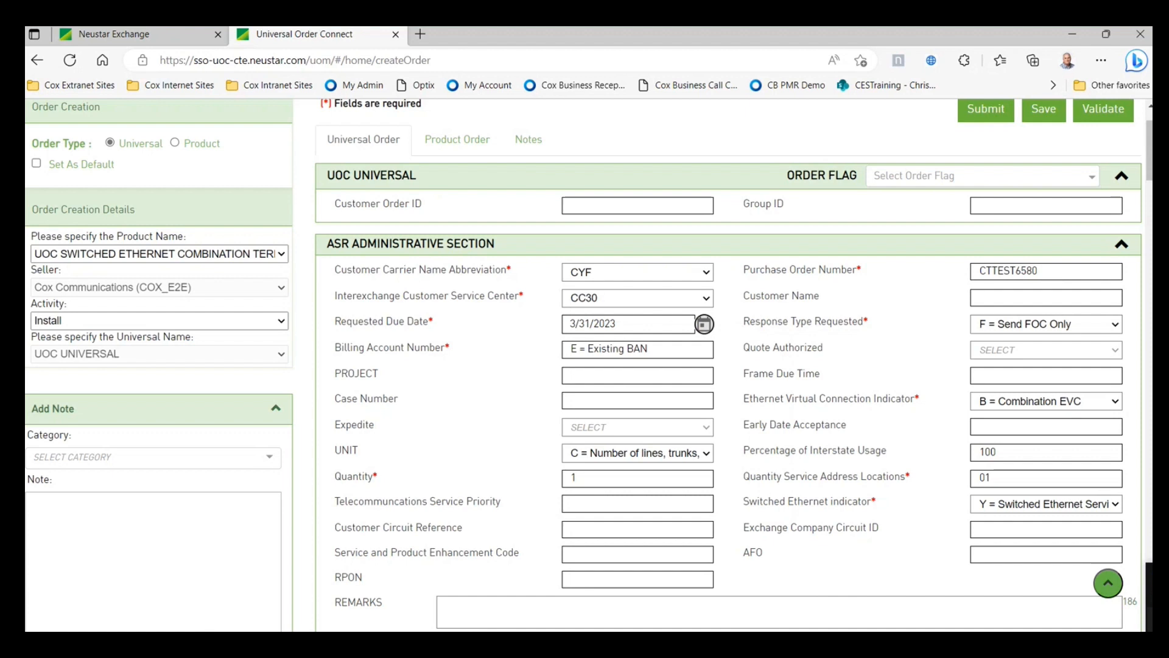
left_click(1123, 328)
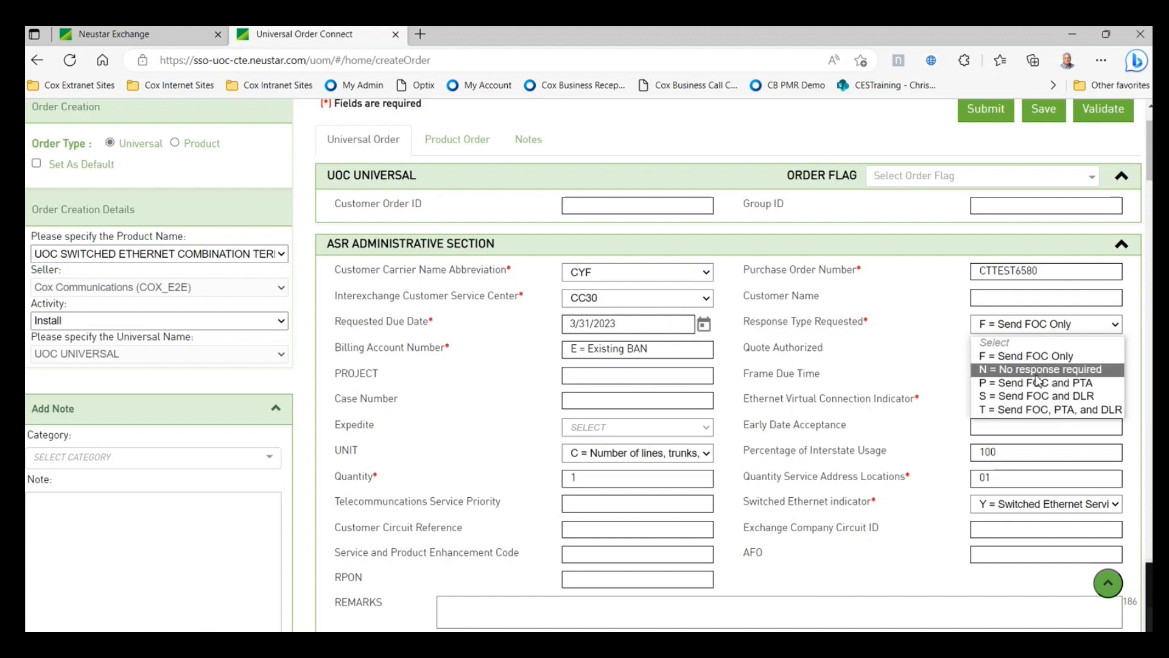
left_click(1011, 397)
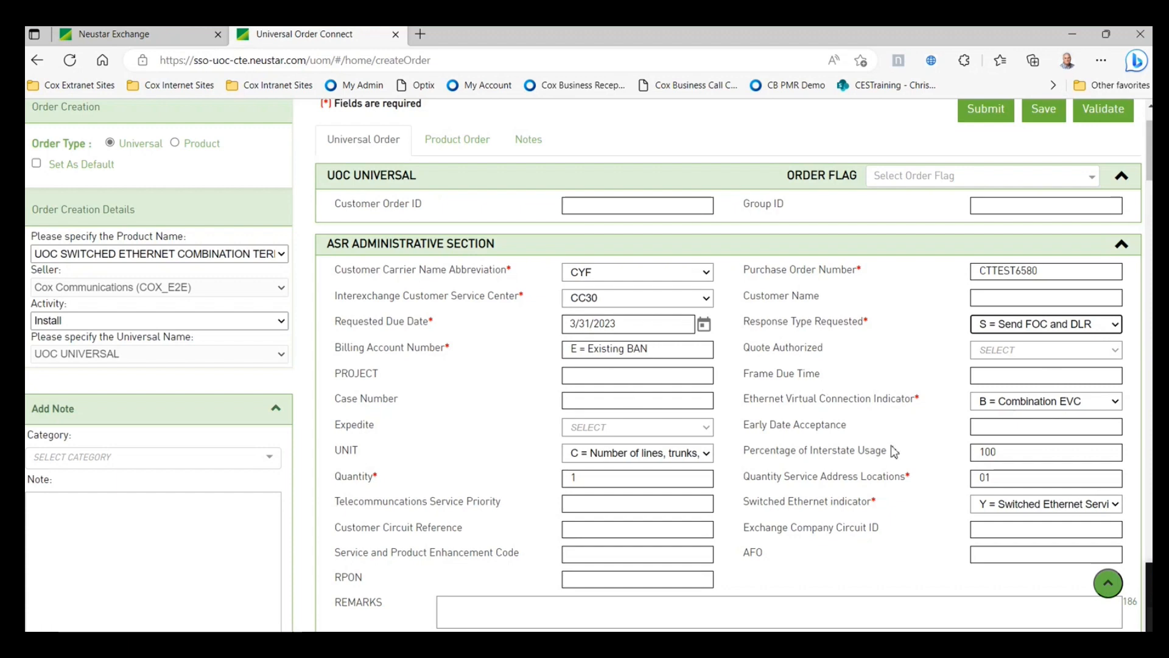
scroll(895, 444, "down", 1)
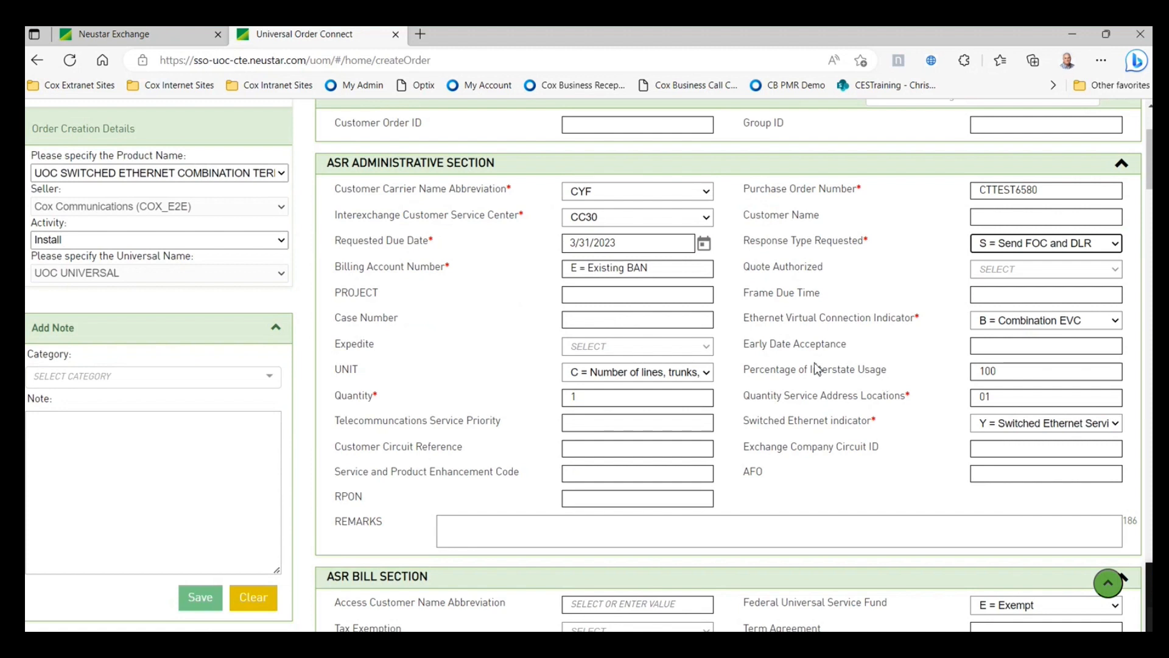
scroll(760, 414, "down", 1)
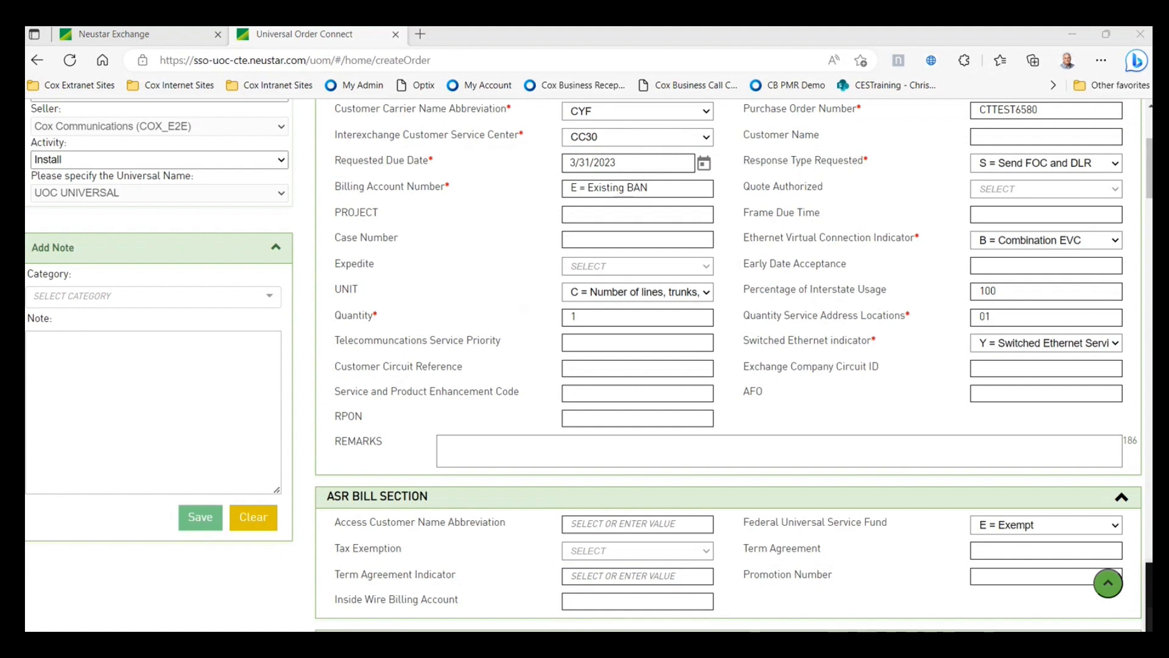
- Paste the MRC $595 / NRC $1000 pricing into the REMARKS box
right_click(456, 449)
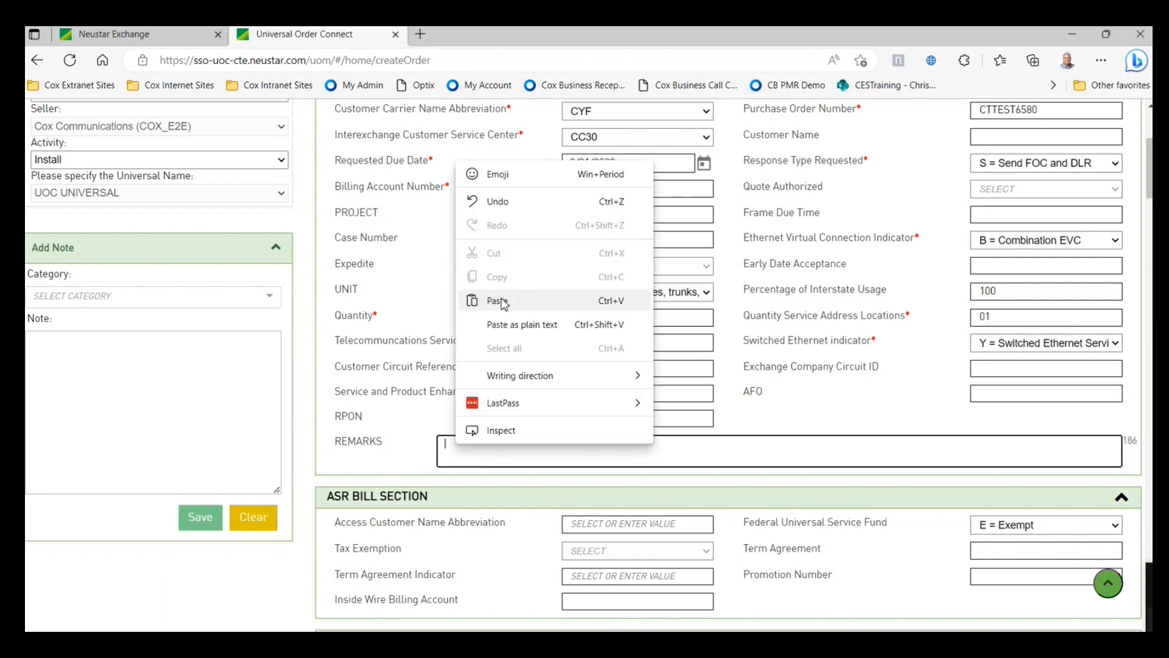
left_click(498, 300)
scroll(550, 440, "up", 1)
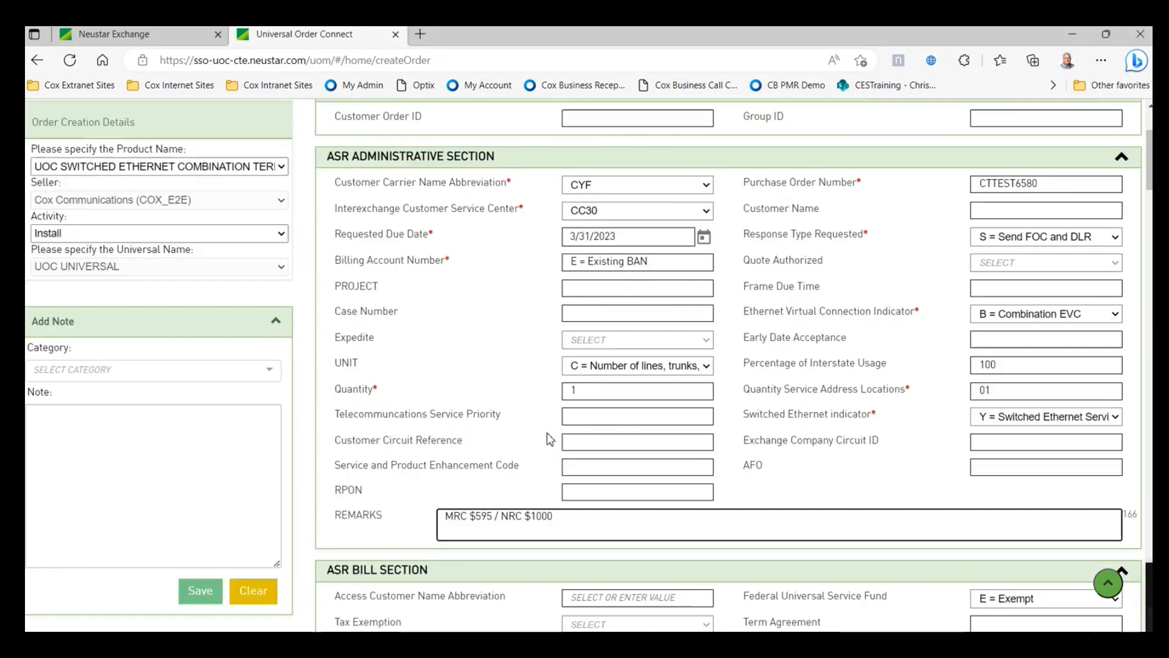
scroll(610, 532, "up", 1)
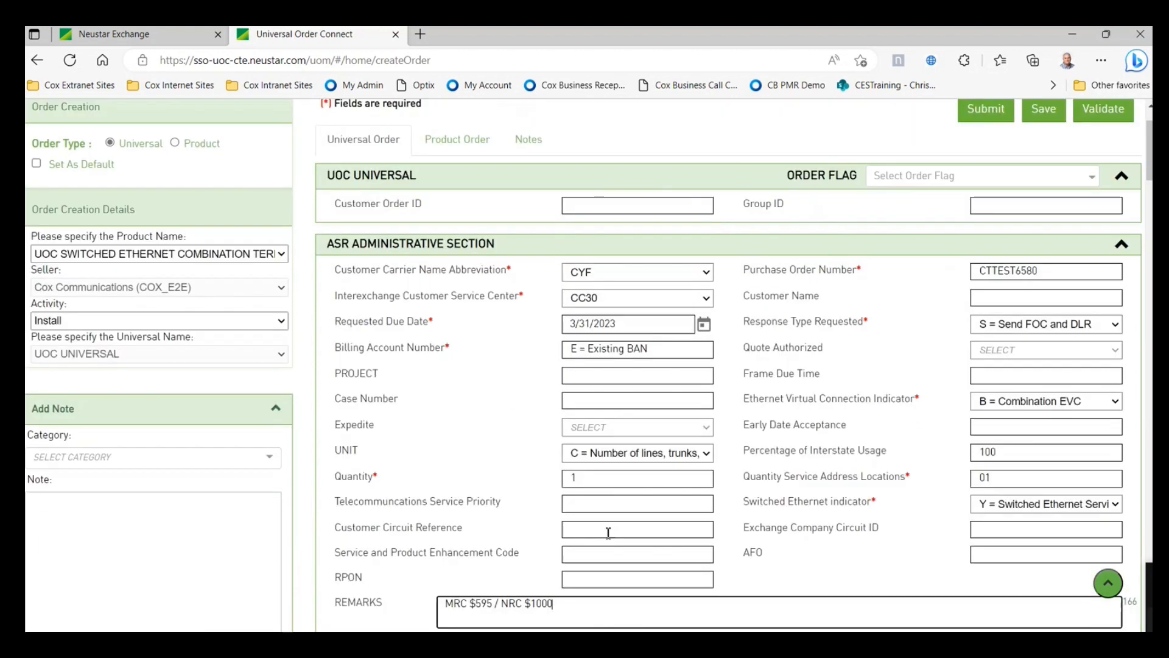
scroll(608, 532, "down", 2)
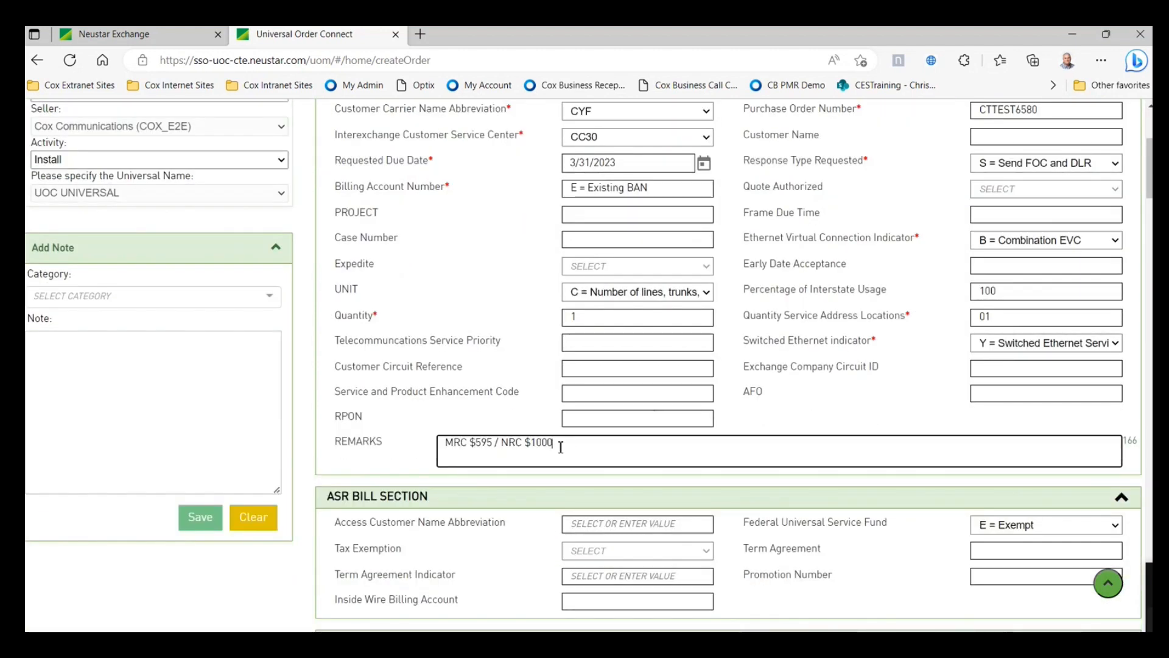
scroll(514, 396, "up", 1)
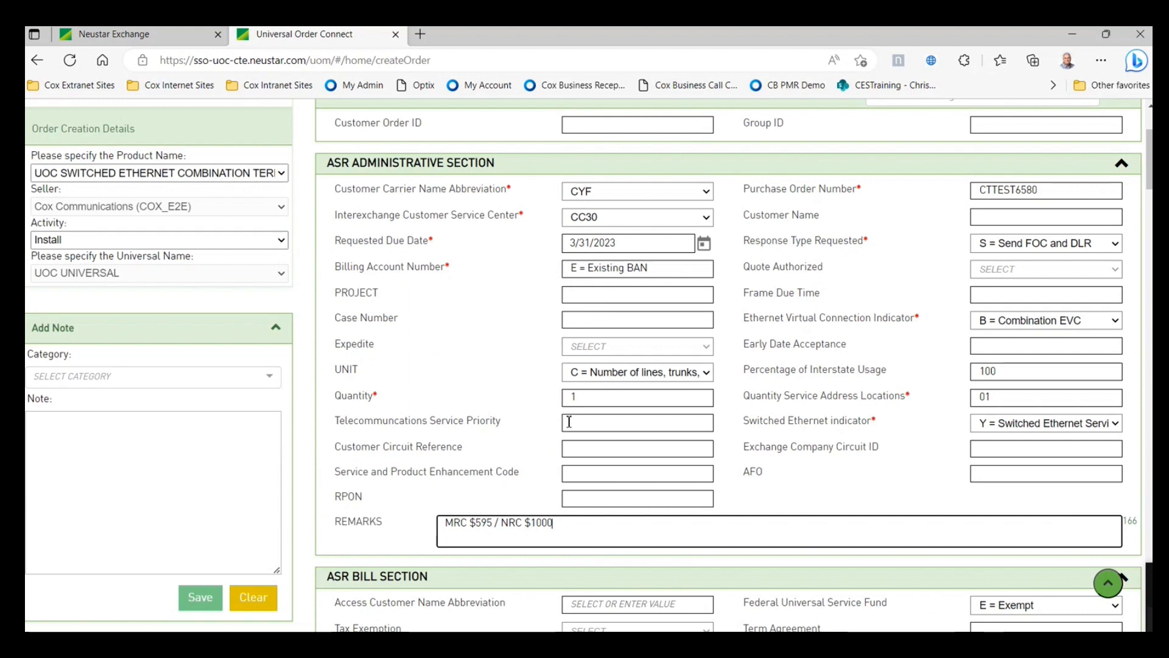
scroll(569, 422, "down", 1)
scroll(945, 208, "down", 1)
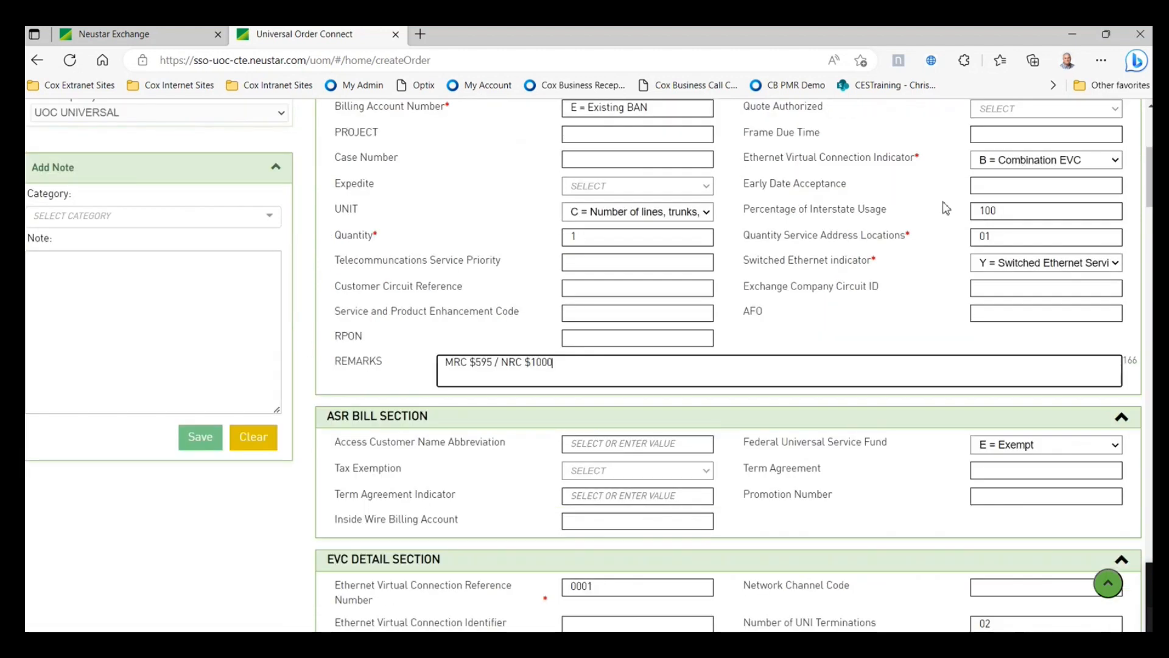
scroll(825, 346, "down", 1)
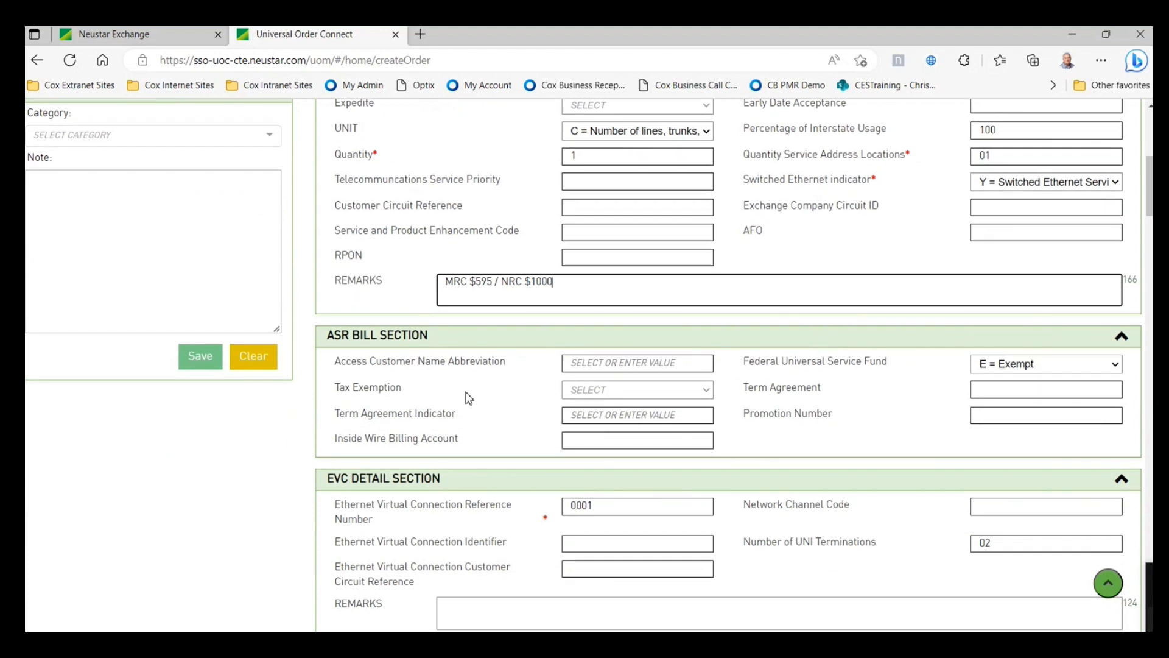
- Set Access Customer Name Abbreviation to CYF and Tax Exemption to F = Federal
left_click(633, 364)
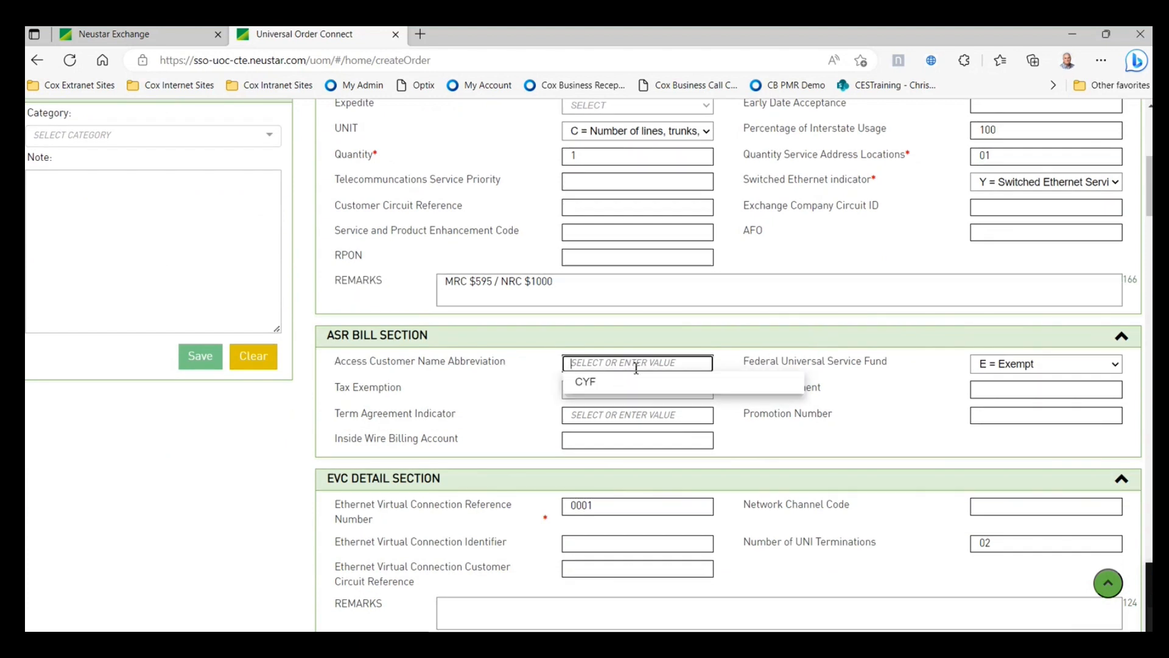
left_click(609, 394)
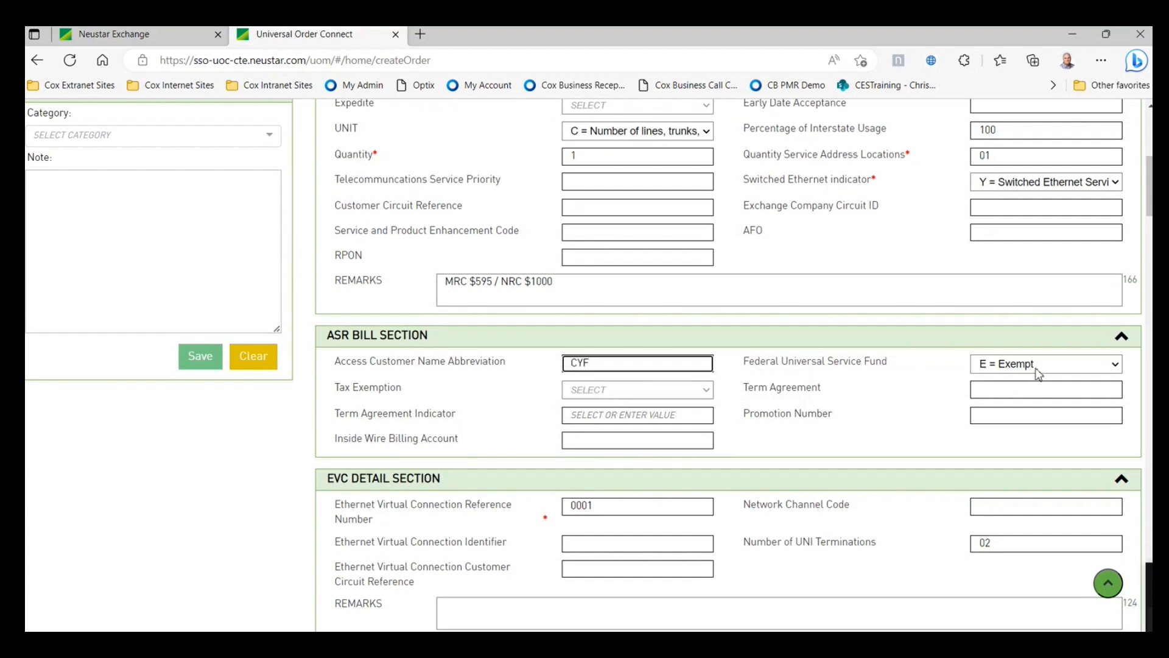
left_click(707, 392)
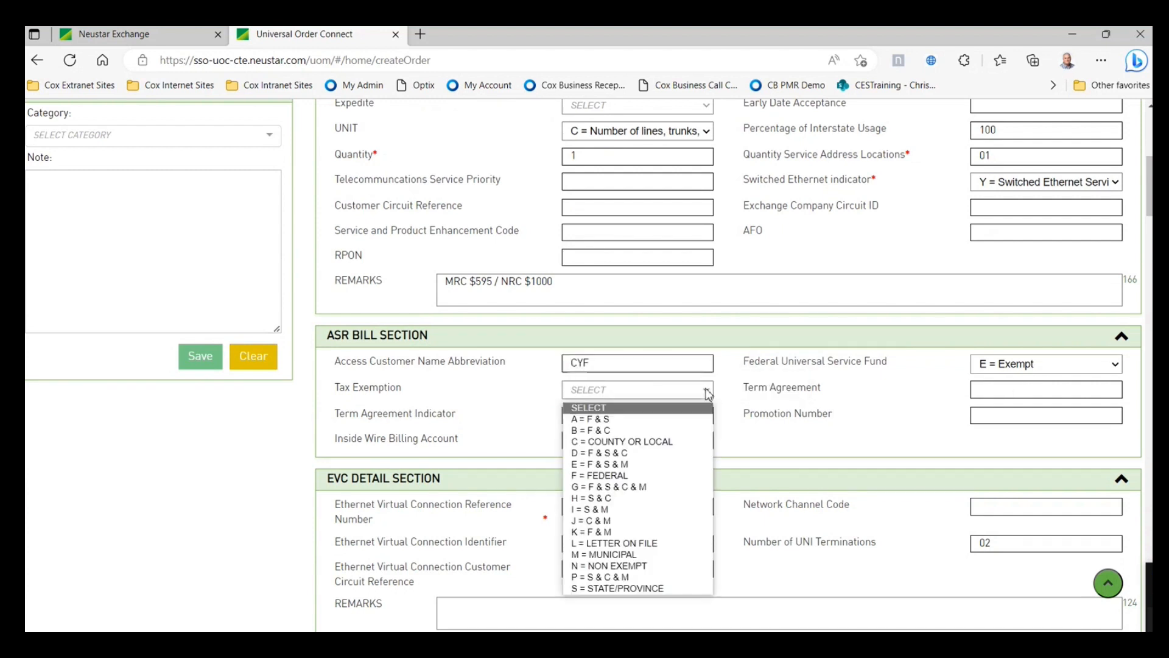
left_click(600, 477)
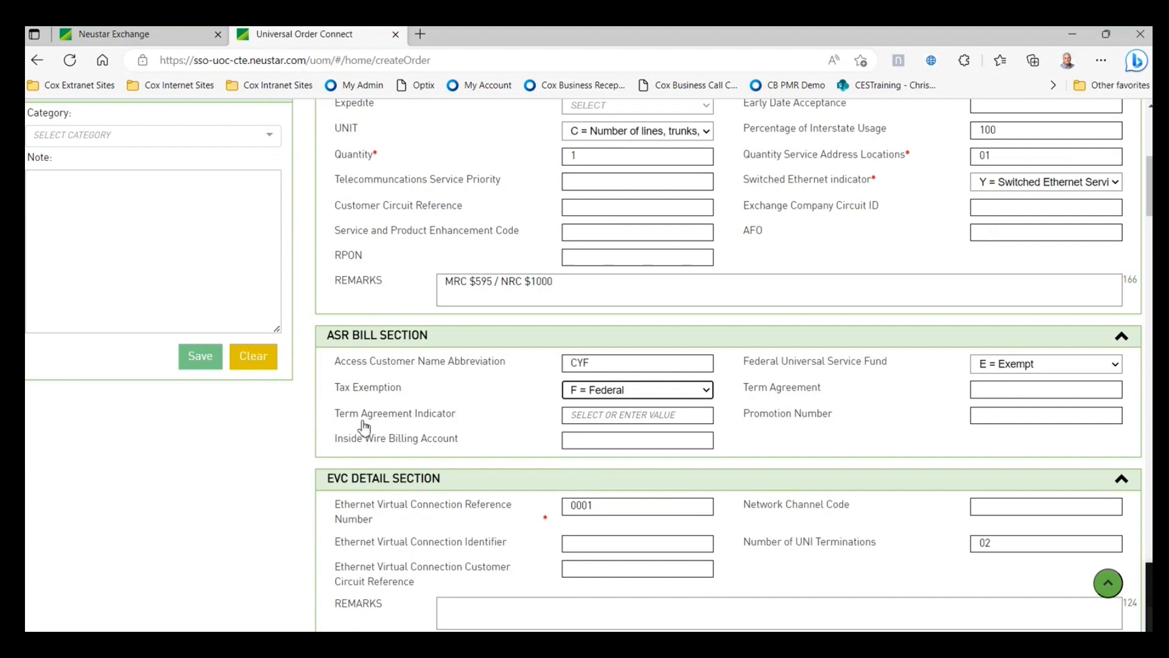
- Check the Term Agreement Indicator help, then set the indicator to A
left_click(597, 414)
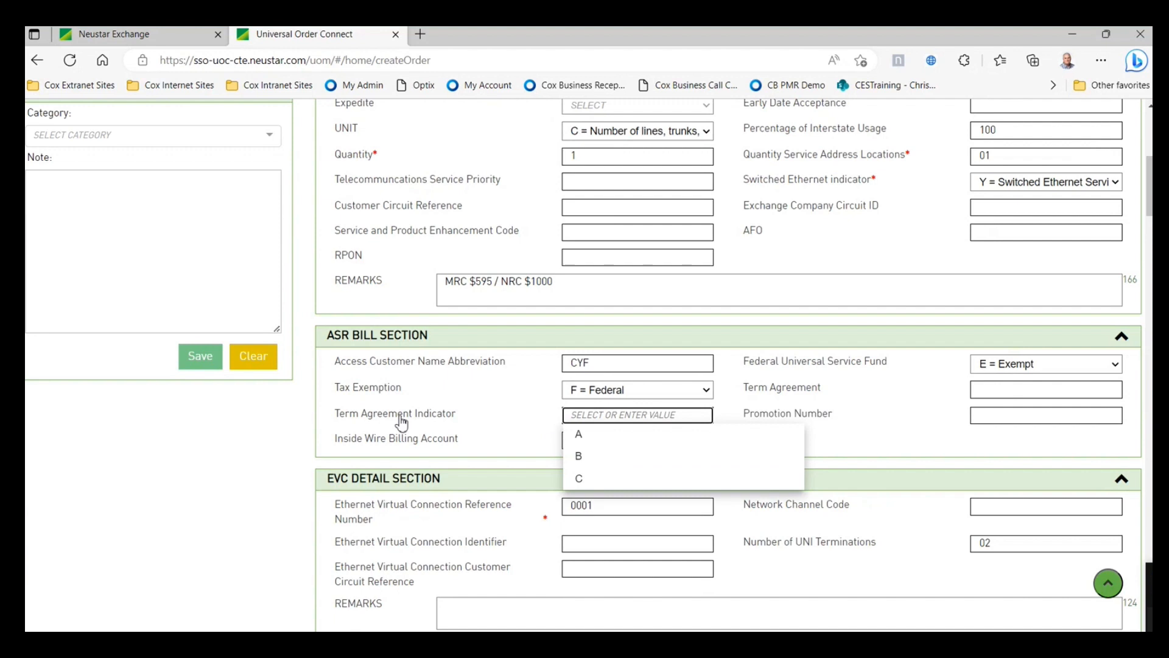
left_click(401, 422)
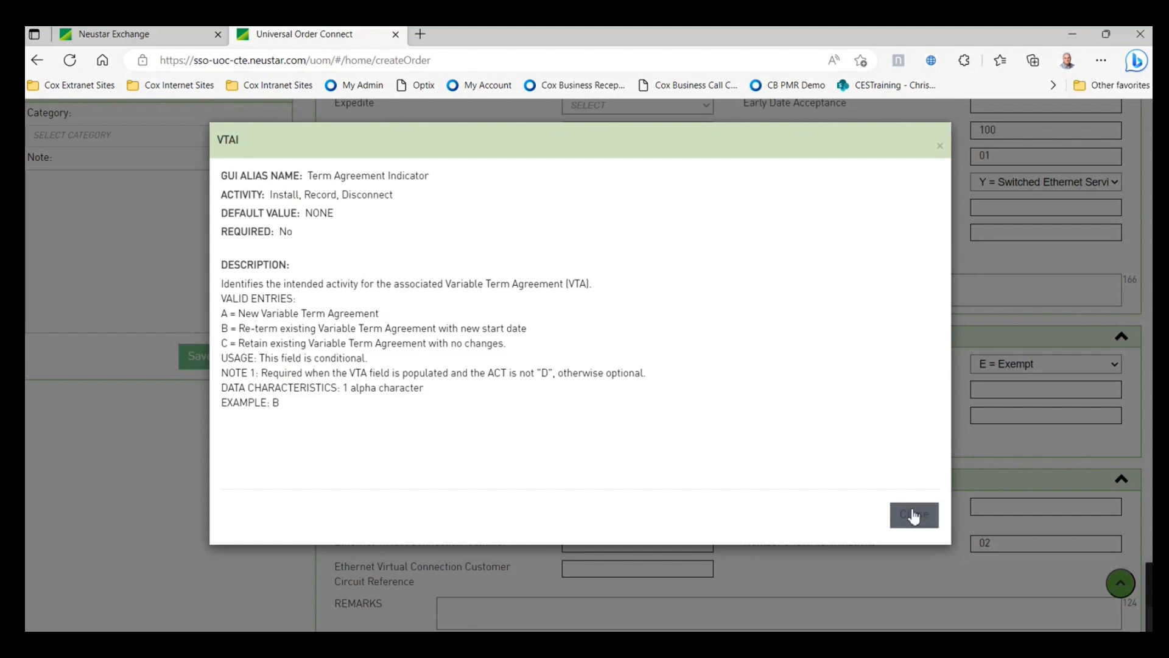
left_click(913, 514)
left_click(598, 416)
left_click(591, 435)
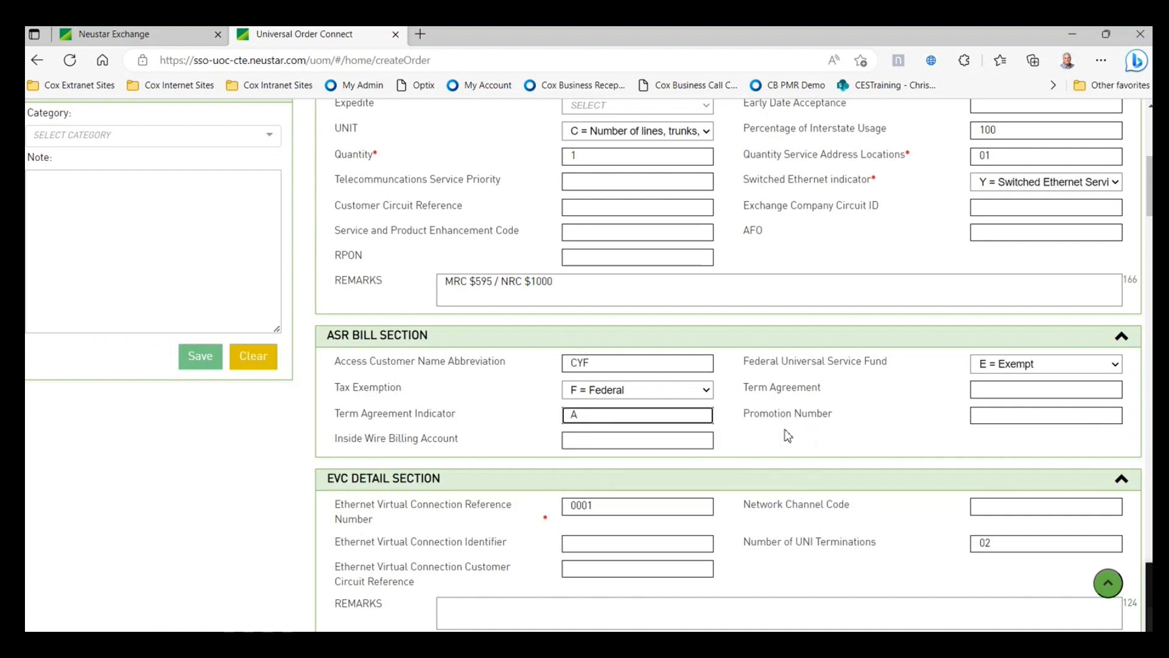
scroll(1011, 313, "down", 2)
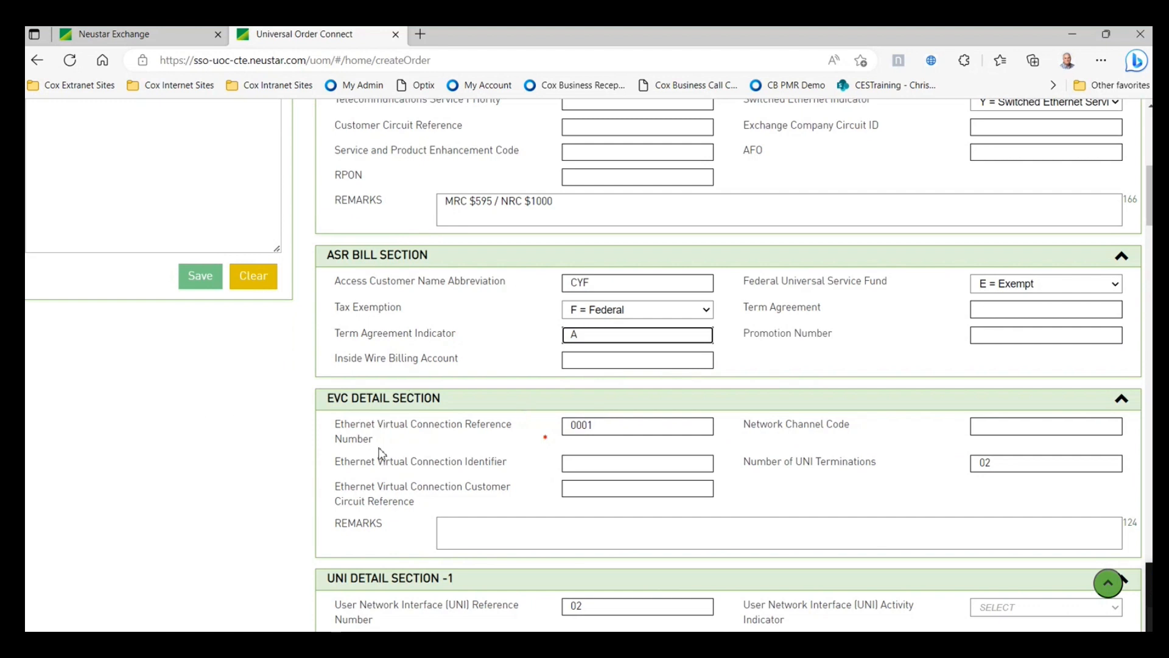
scroll(595, 439, "down", 1)
- Begin the EVC Detail Network Channel Code with the prefix VLF-
left_click(996, 346)
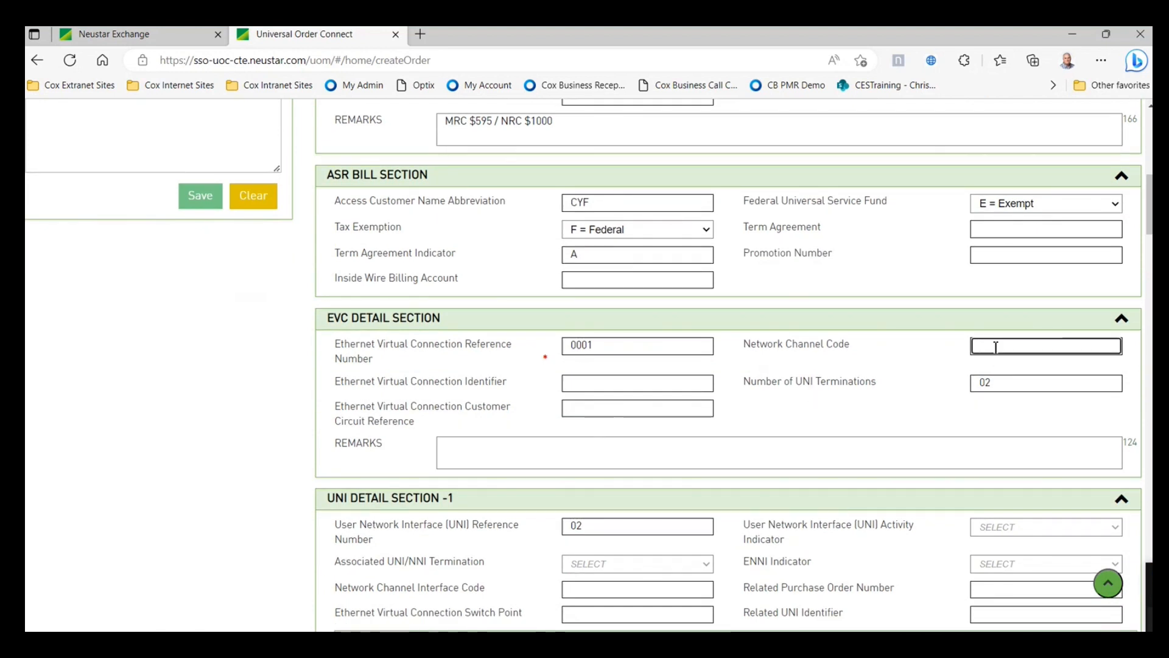
type("VLF-")
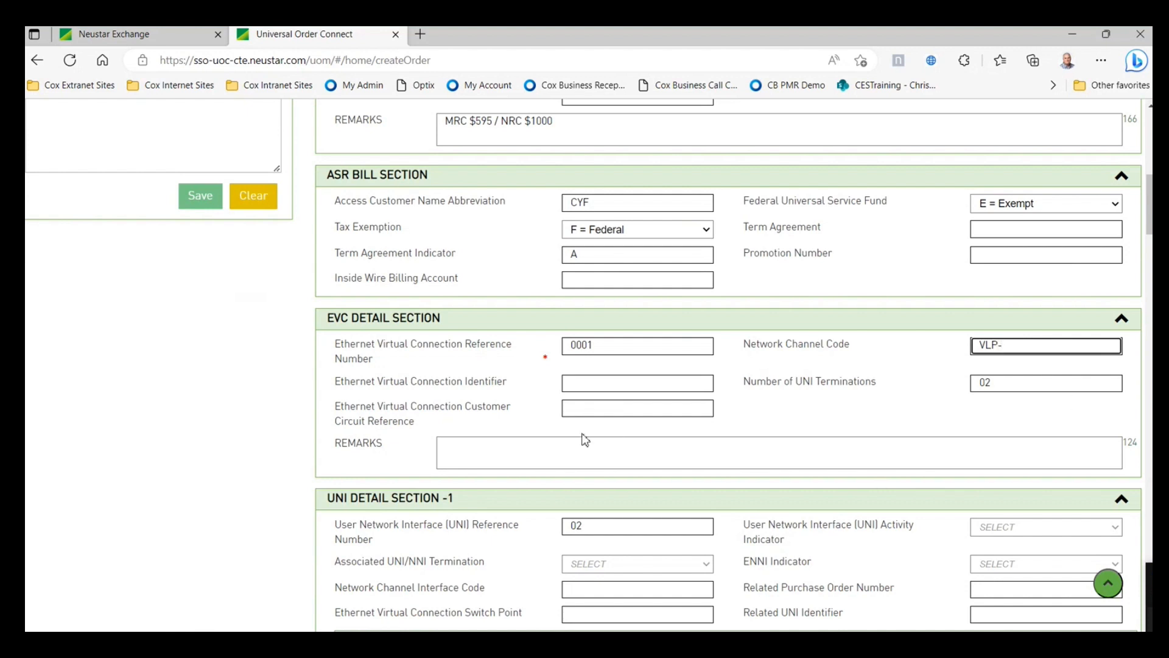
scroll(466, 478, "down", 1)
scroll(462, 451, "down", 1)
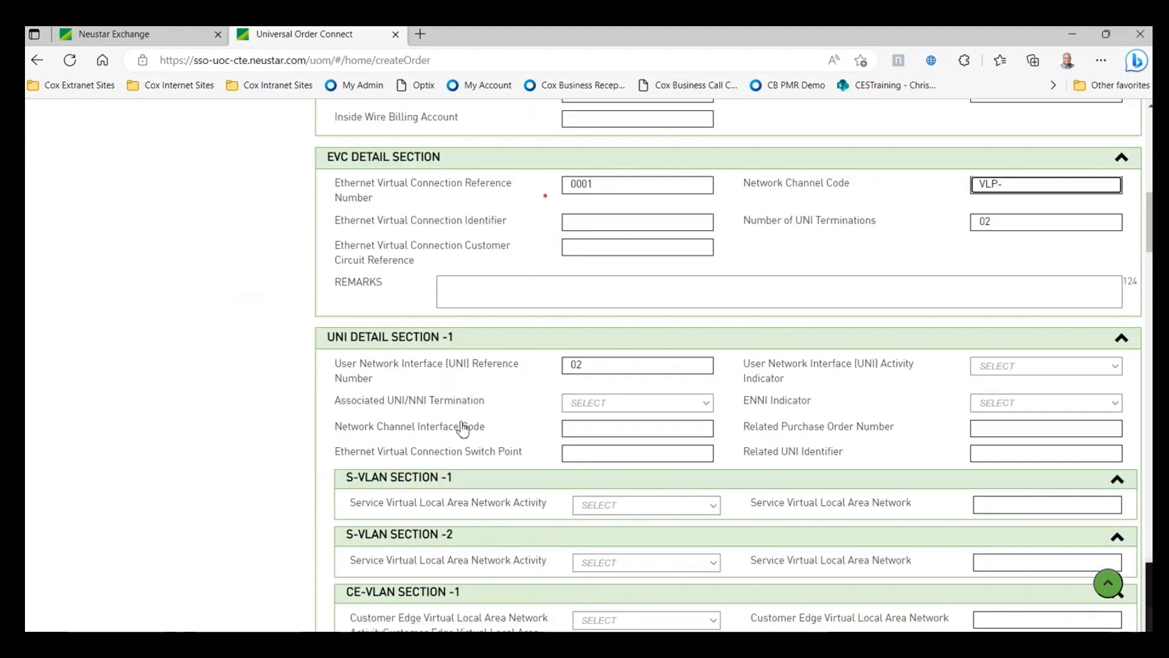
scroll(467, 406, "down", 1)
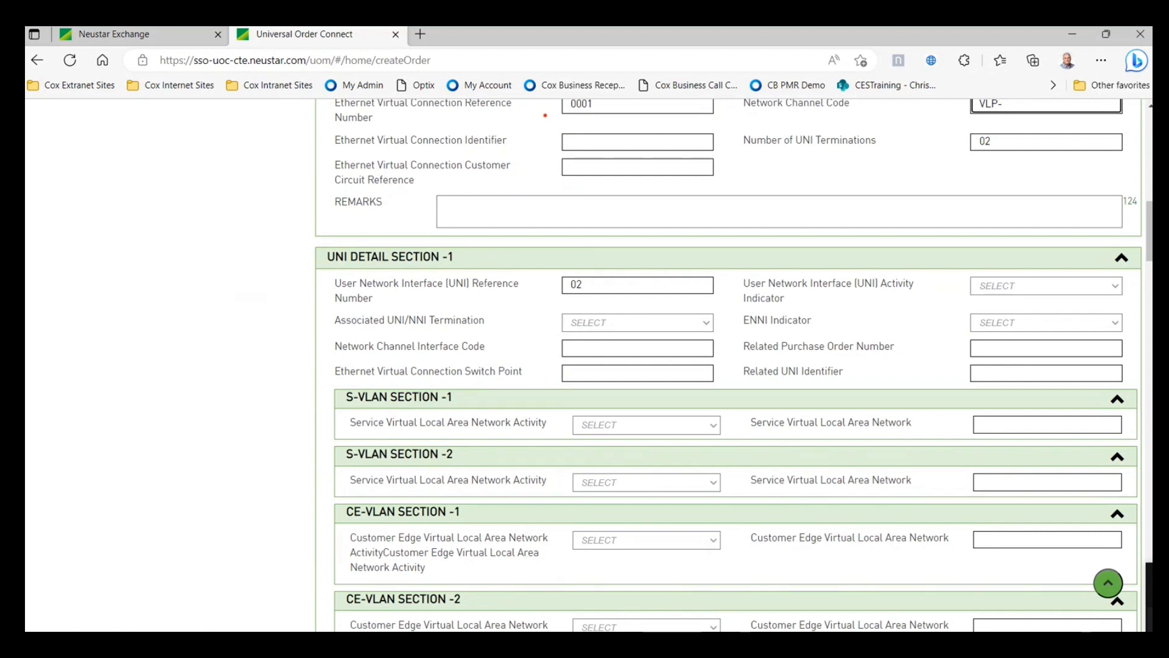
- Set the first UNI's activity indicator to N = New and its ENNI Indicator to Y
left_click(646, 286)
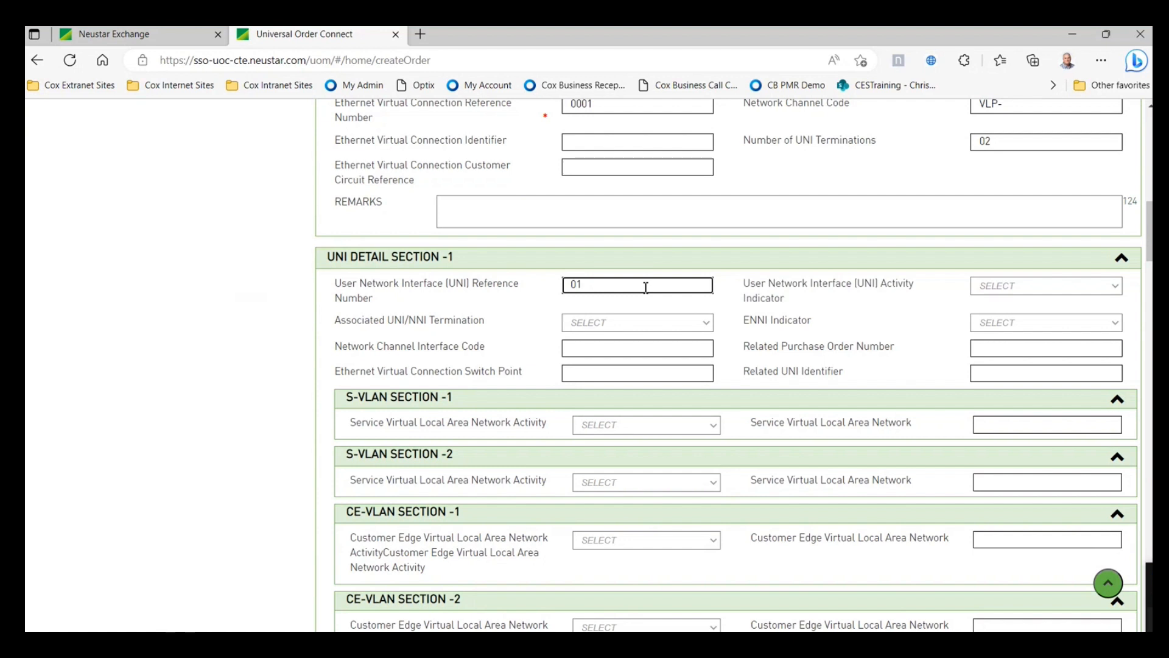
left_click(1009, 287)
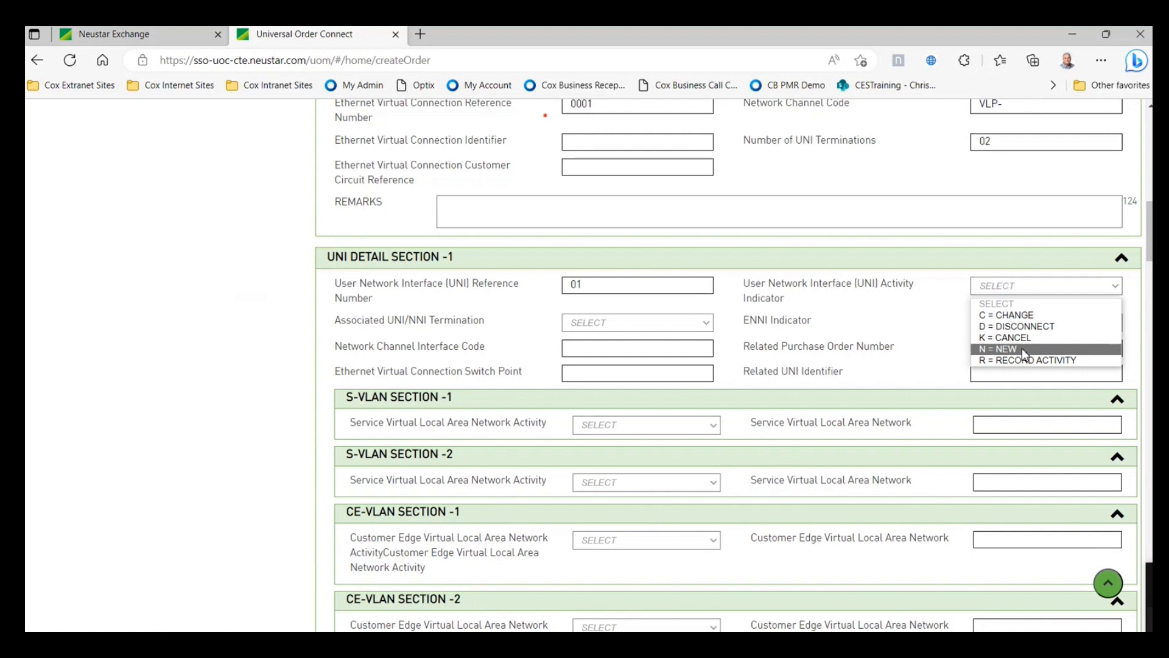
left_click(1025, 350)
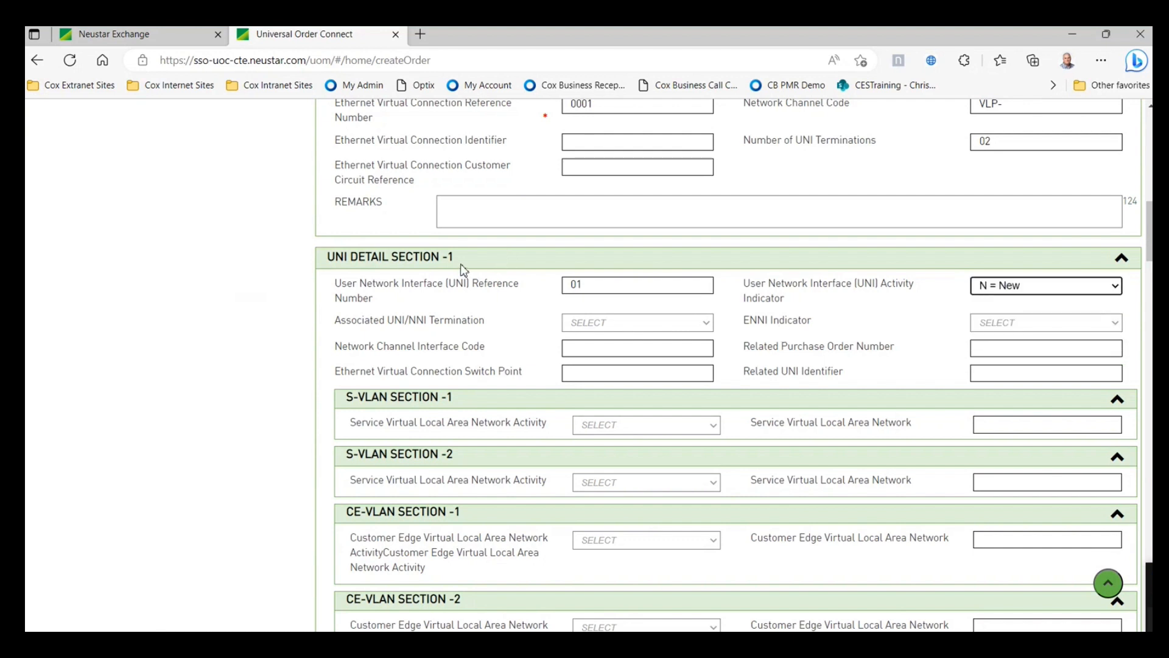
left_click(589, 327)
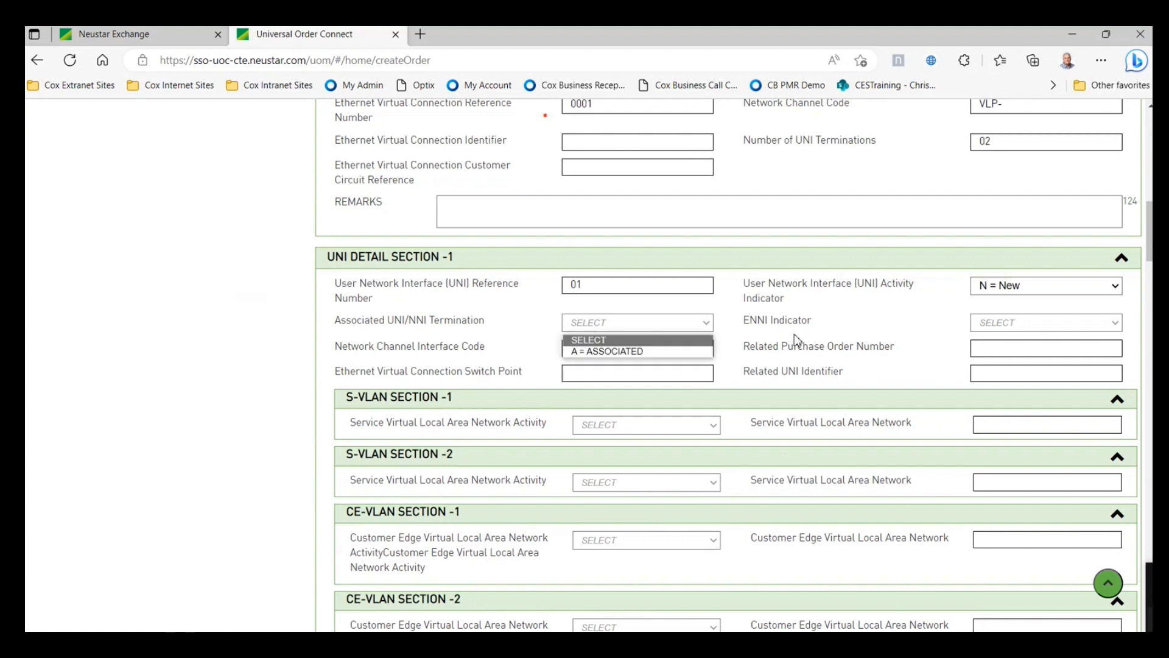
left_click(1016, 325)
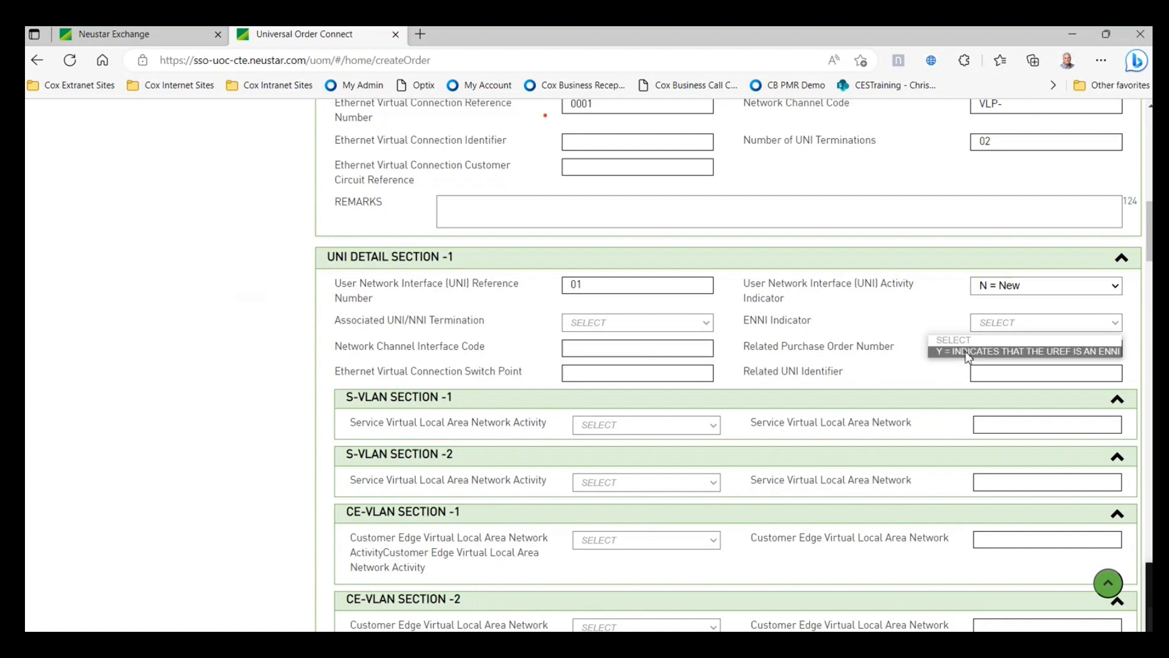
left_click(969, 352)
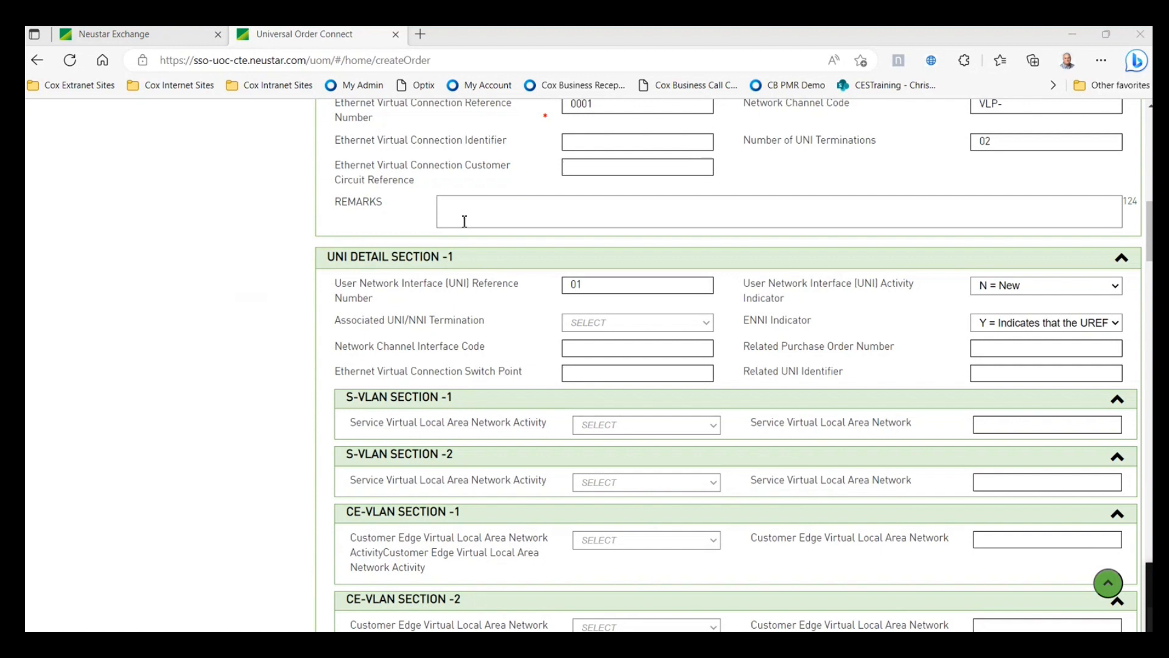
- Paste 02VLN.V as Network Channel Interface Code and paste in the Related UNI Identifier
left_click(574, 348)
right_click(573, 349)
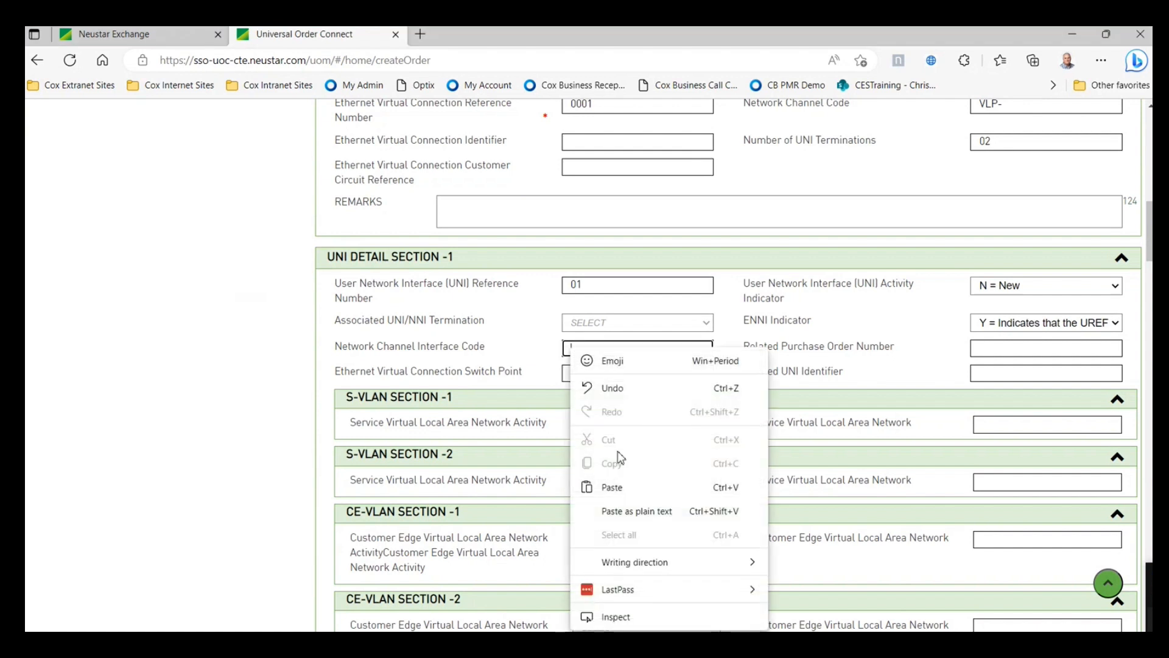
left_click(619, 486)
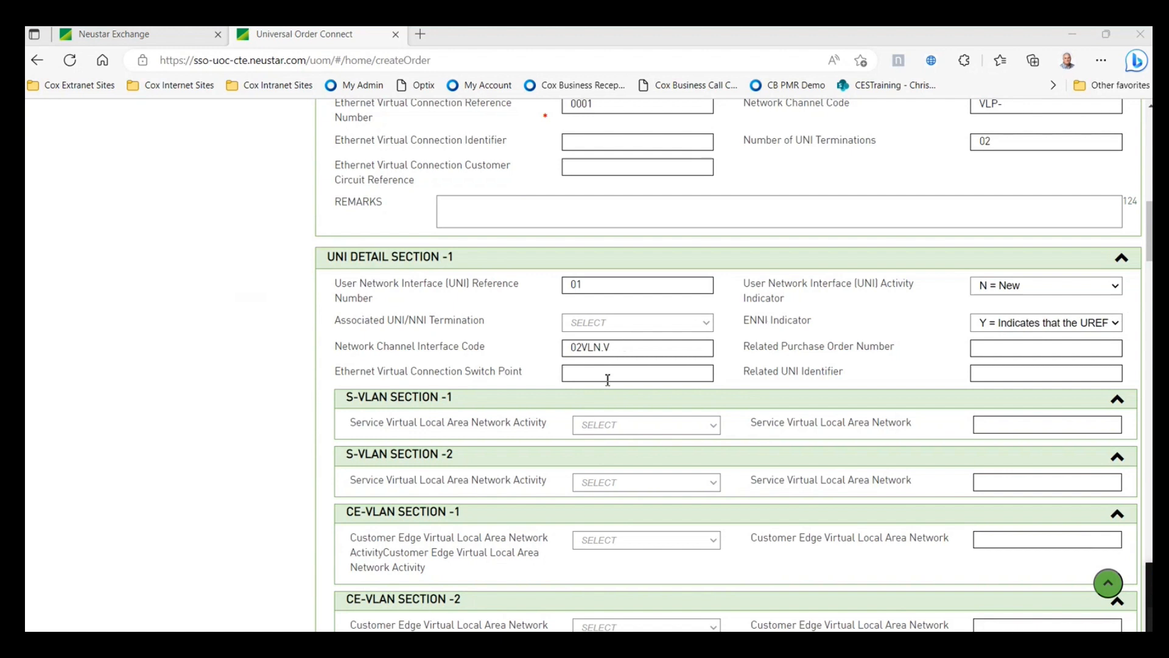
left_click(1034, 374)
right_click(1034, 374)
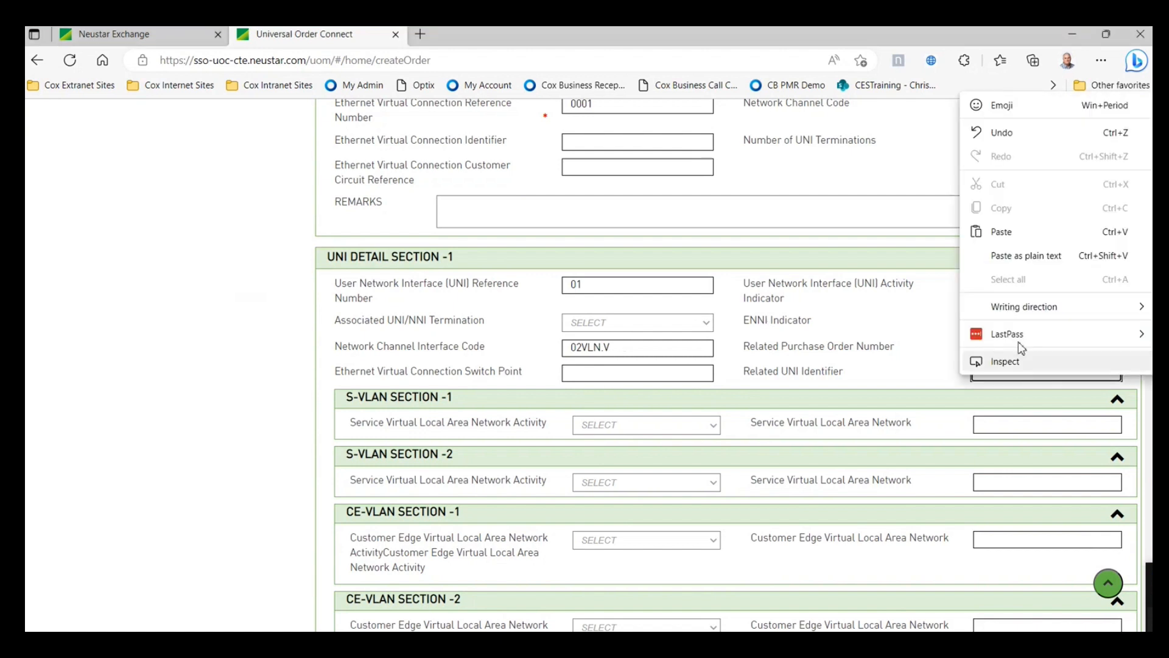
left_click(1006, 233)
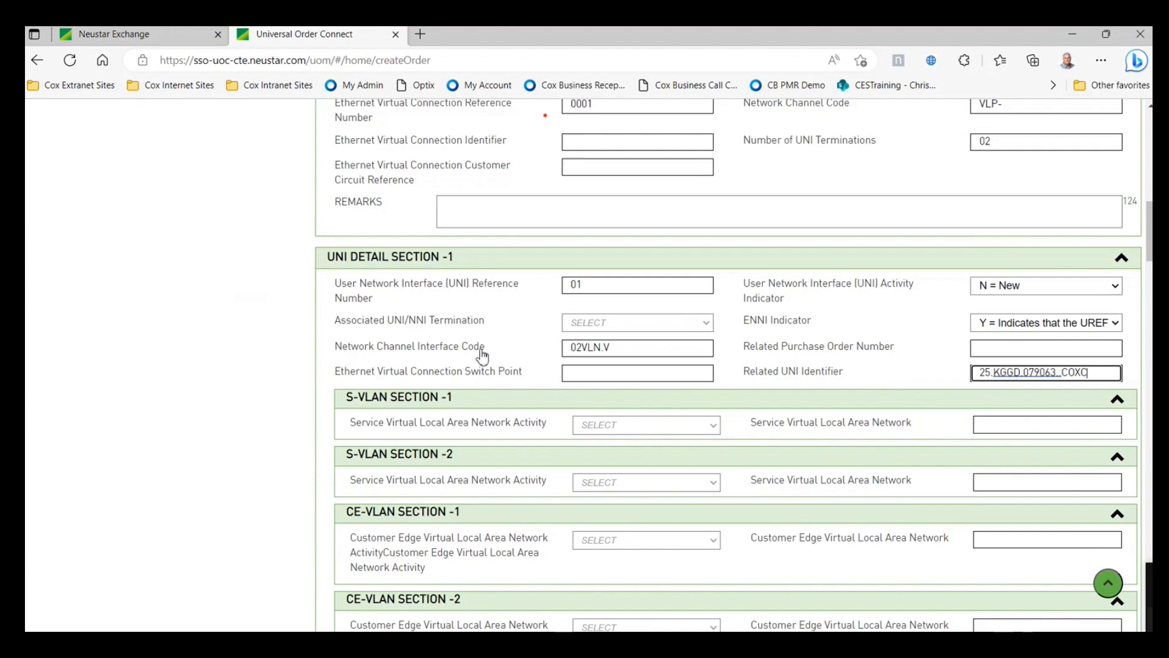
- Give Level of Service 1 activity N = New, name PRIORITY DATA and bandwidth 100M
scroll(478, 360, "down", 5)
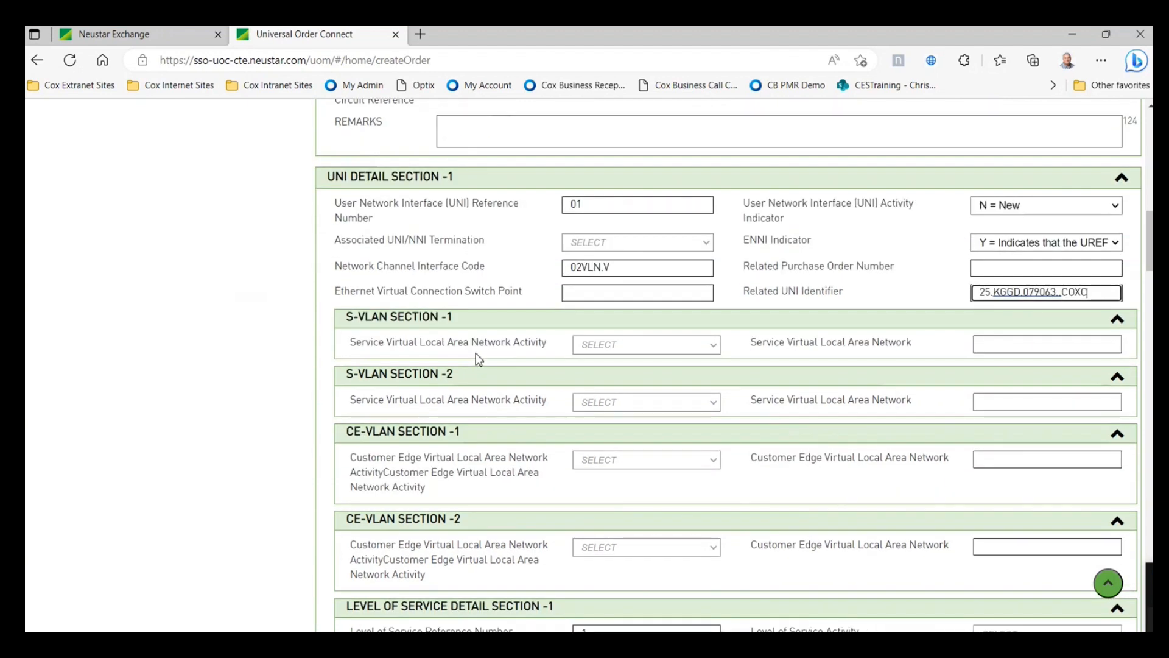
scroll(478, 361, "down", 1)
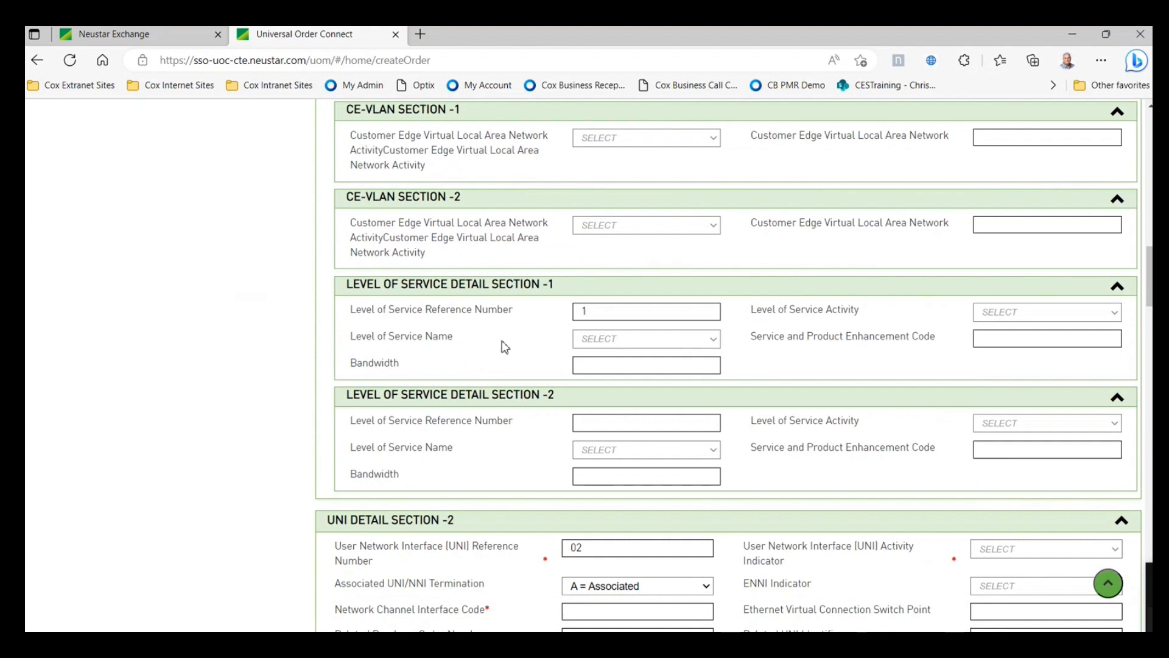
left_click(1012, 313)
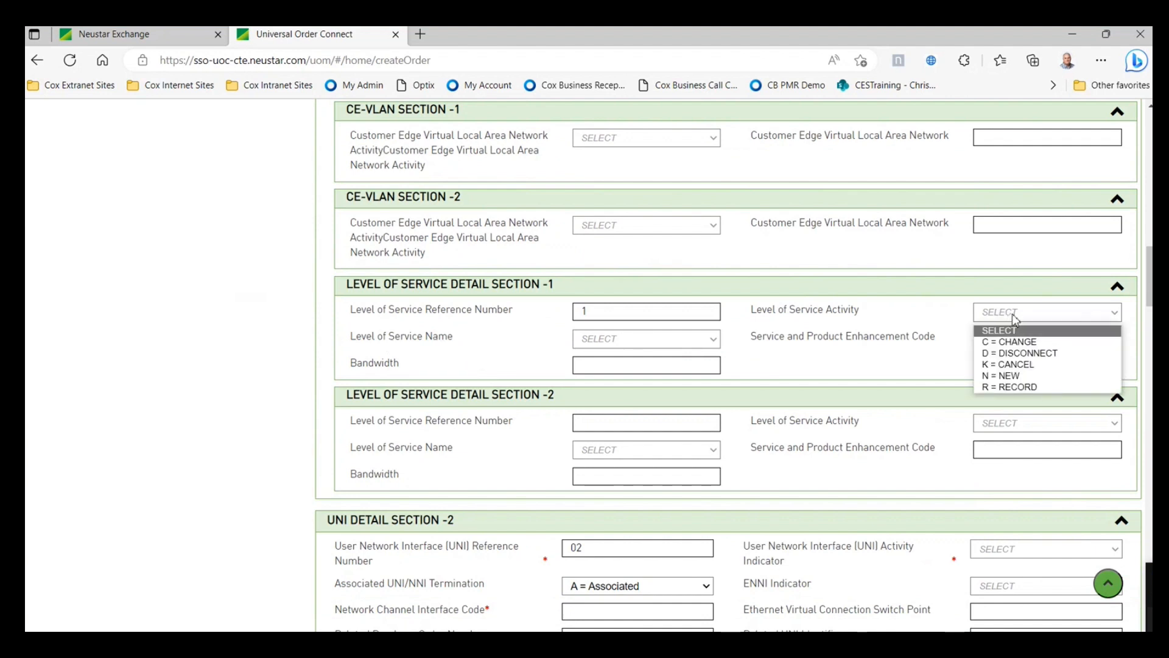
left_click(1011, 378)
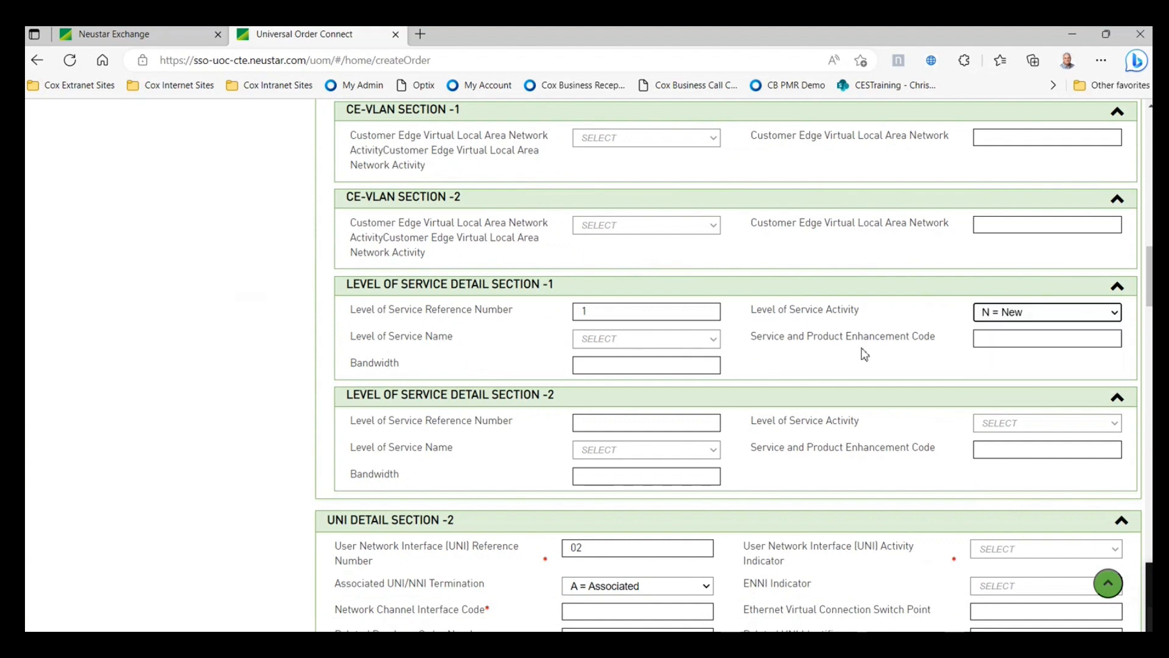
left_click(680, 339)
left_click(646, 369)
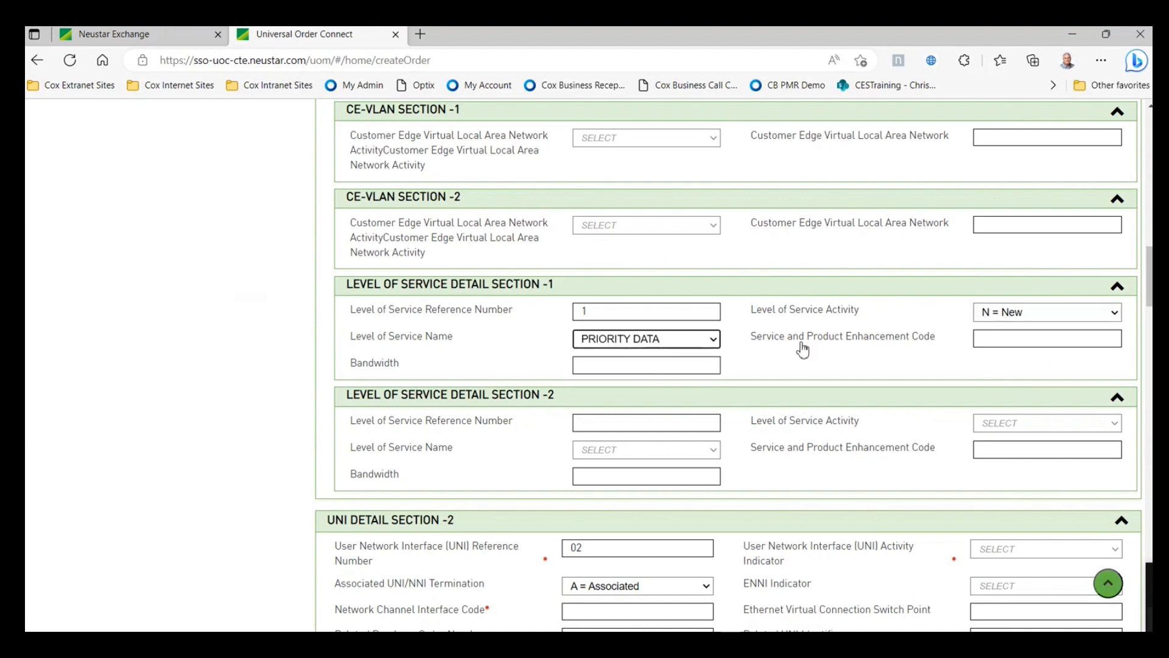
left_click(633, 367)
type("100")
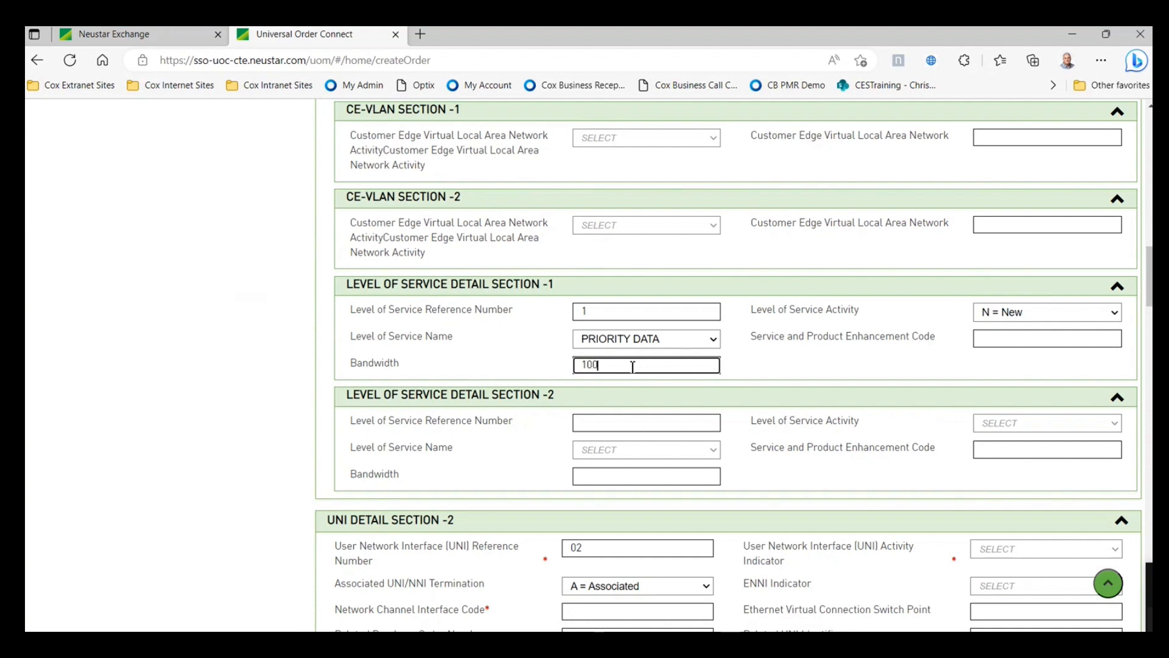
type("M")
- Set UNI 2's activity indicator to N = New and paste 02VLN.A2 as its interface code
scroll(700, 449, "down", 1)
scroll(701, 450, "down", 2)
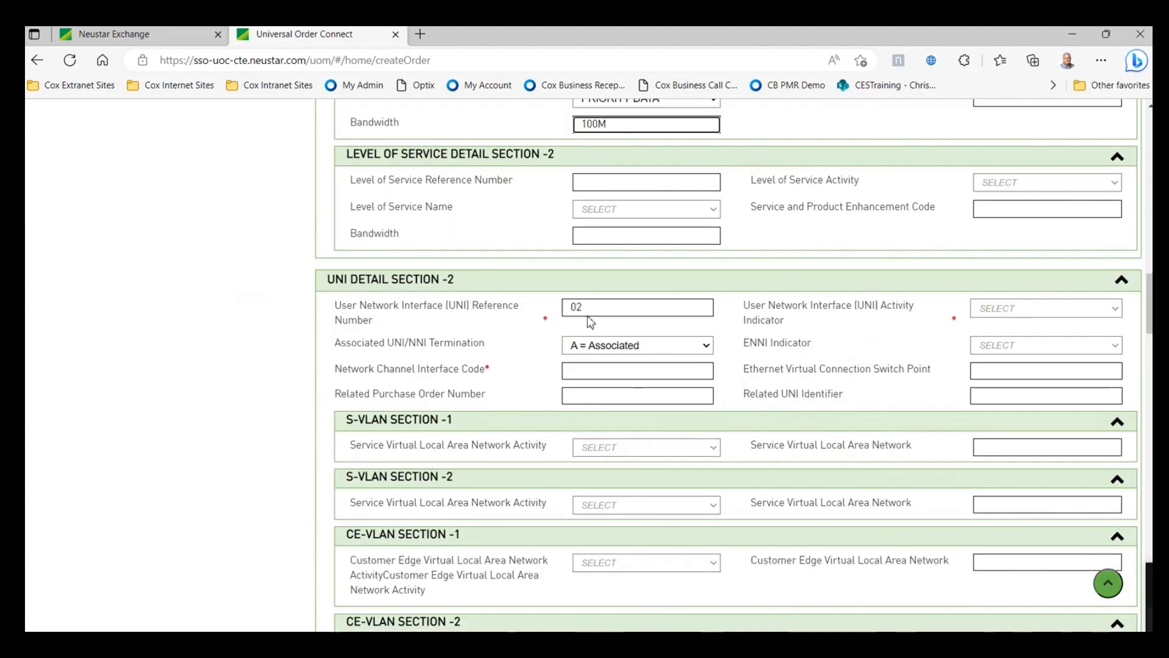
left_click(1065, 307)
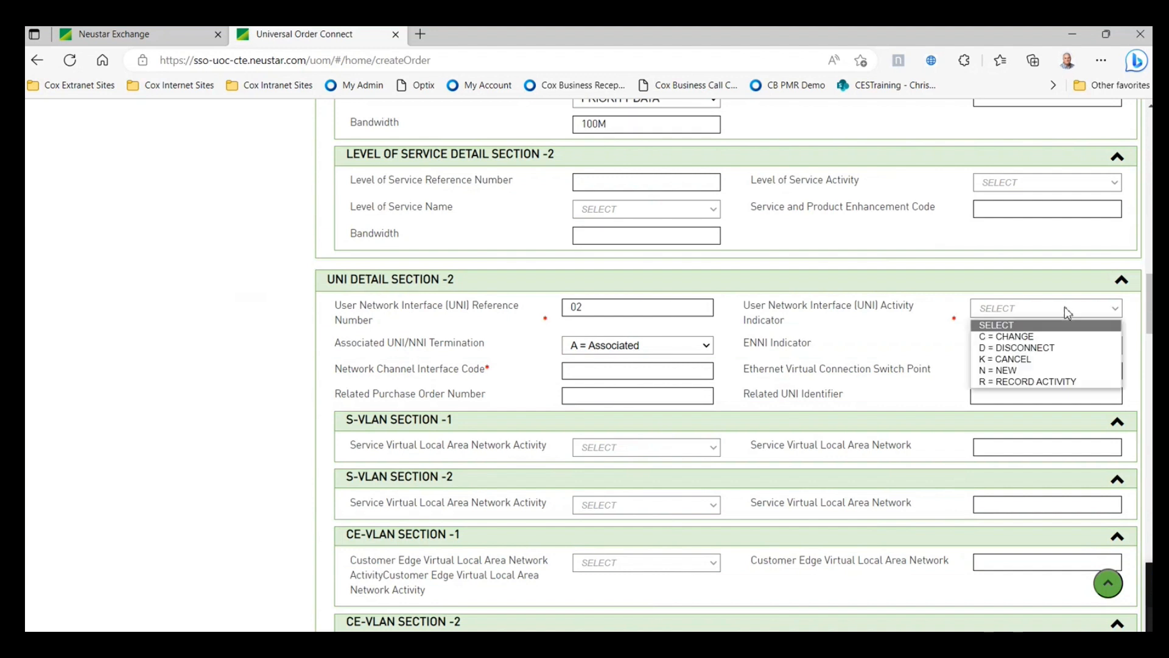
left_click(1016, 373)
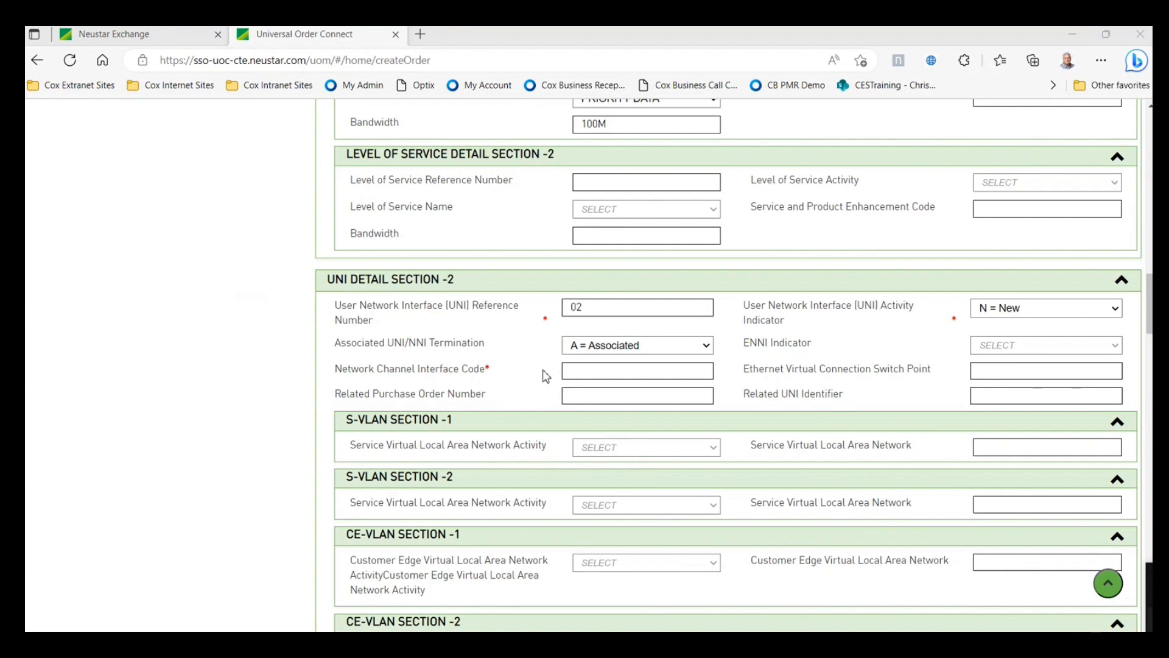
right_click(585, 370)
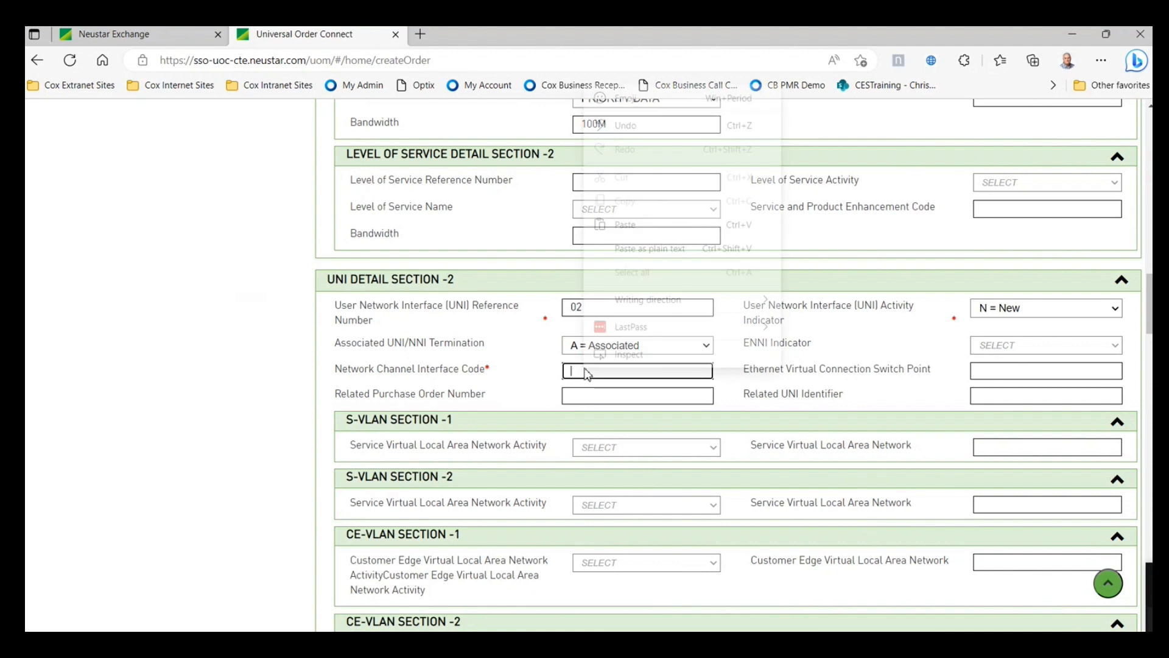
left_click(622, 224)
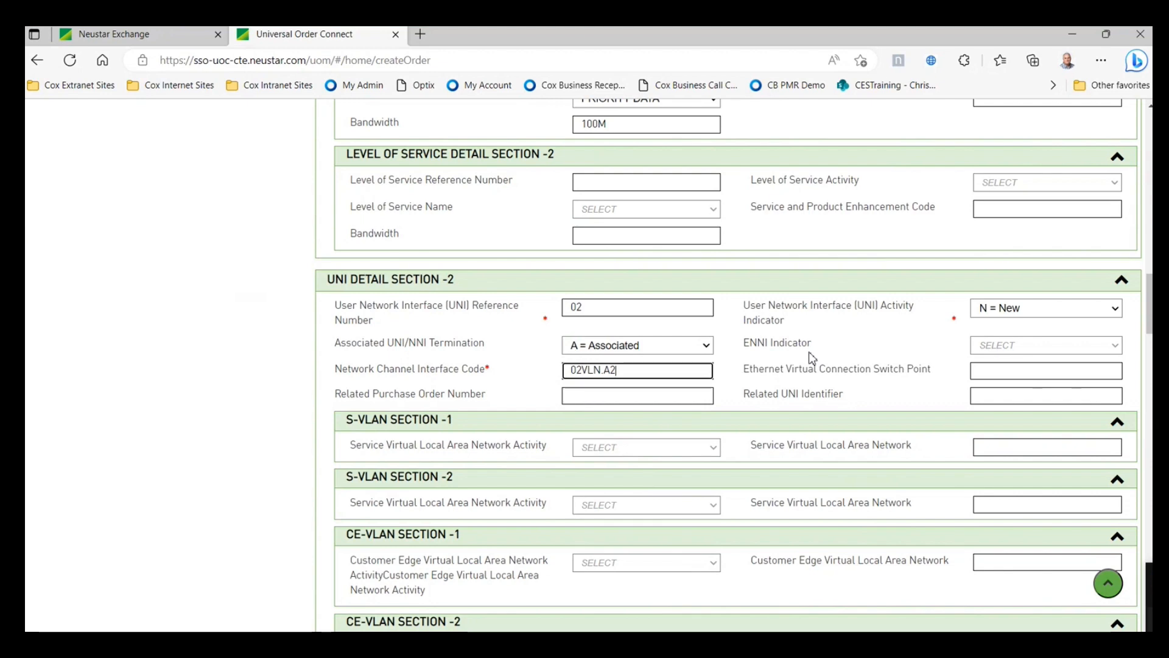
scroll(809, 353, "down", 2)
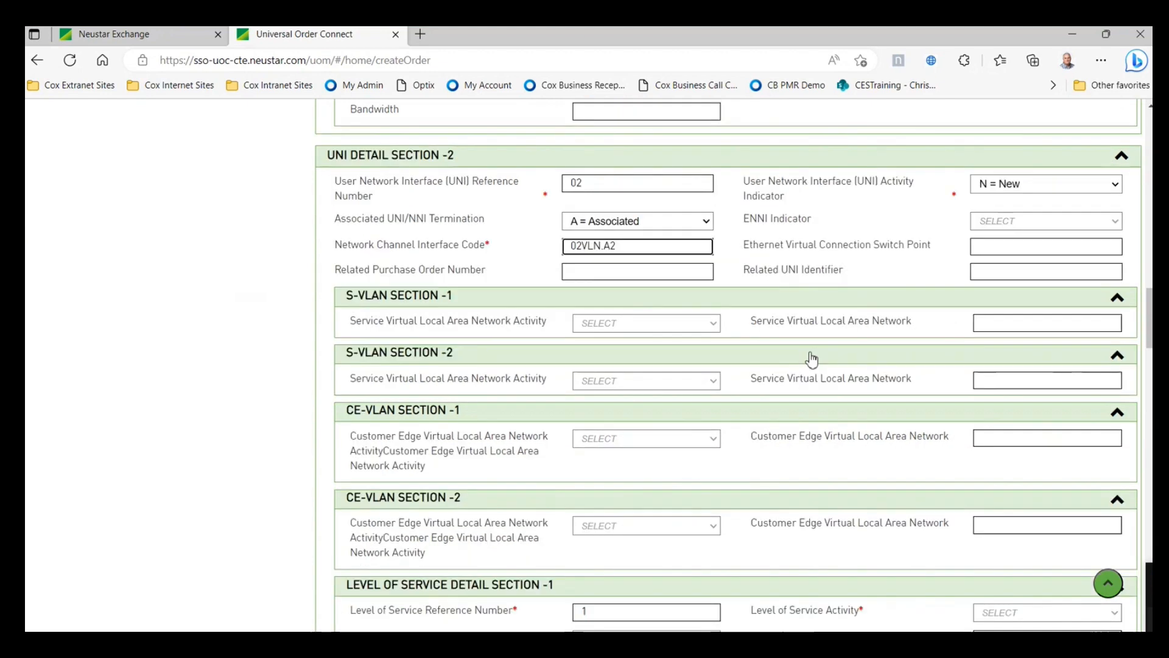
- Give the second UNI's Level of Service 1 activity N = New, PRIORITY DATA and 100M bandwidth
scroll(809, 353, "up", 1)
scroll(815, 410, "down", 3)
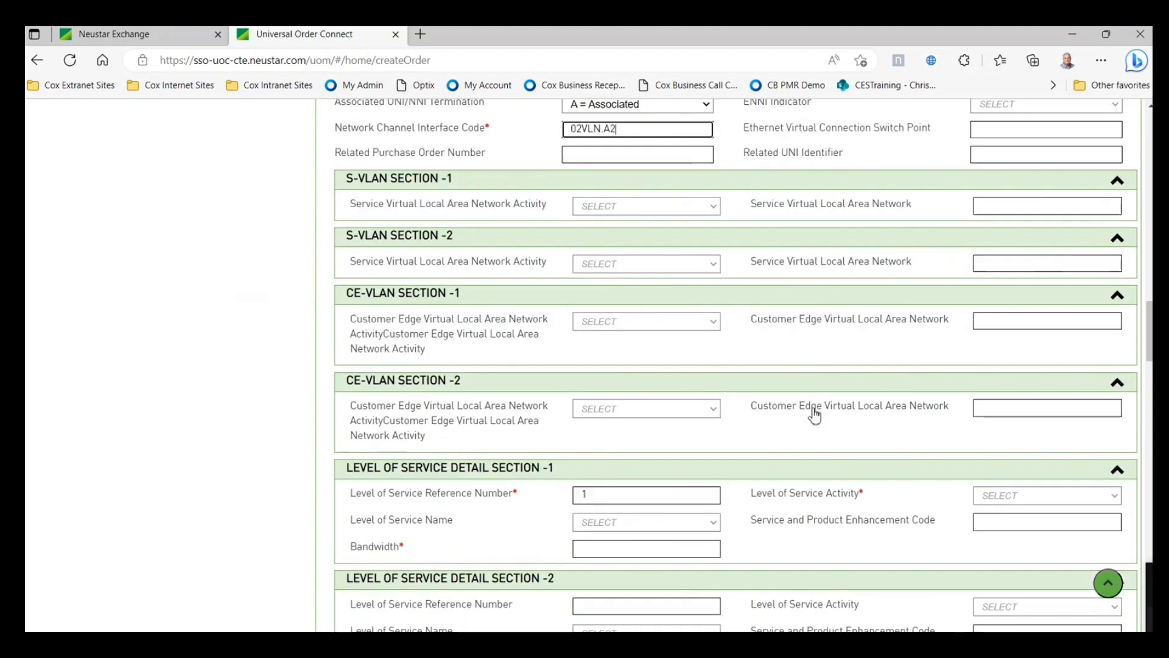
left_click(997, 416)
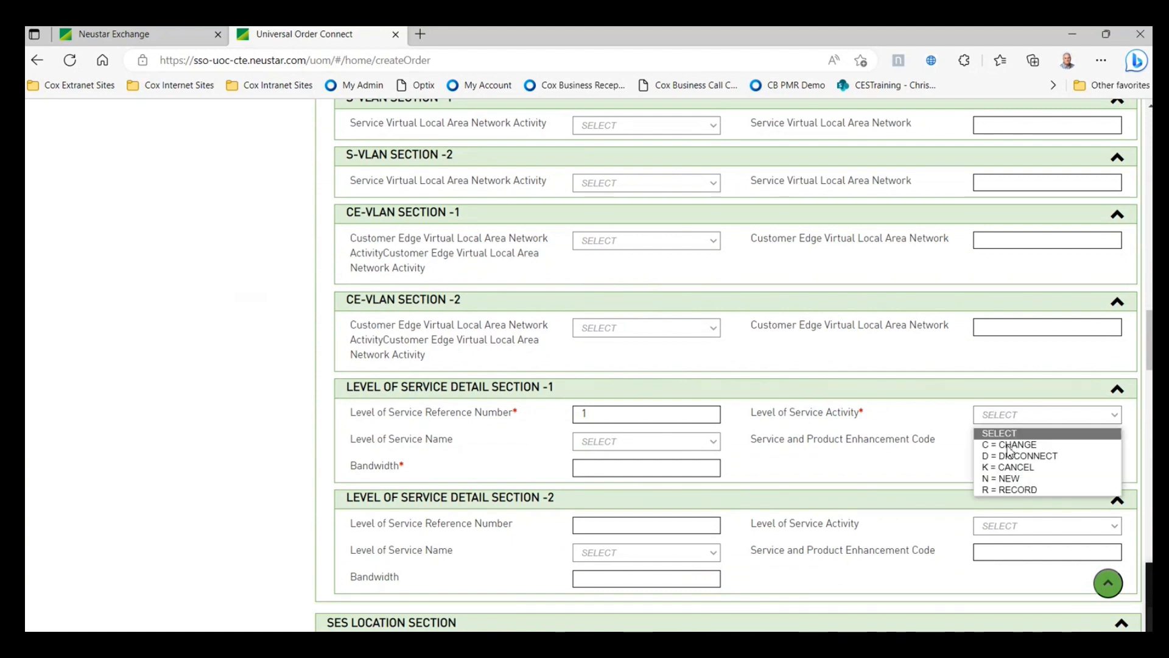
left_click(1002, 476)
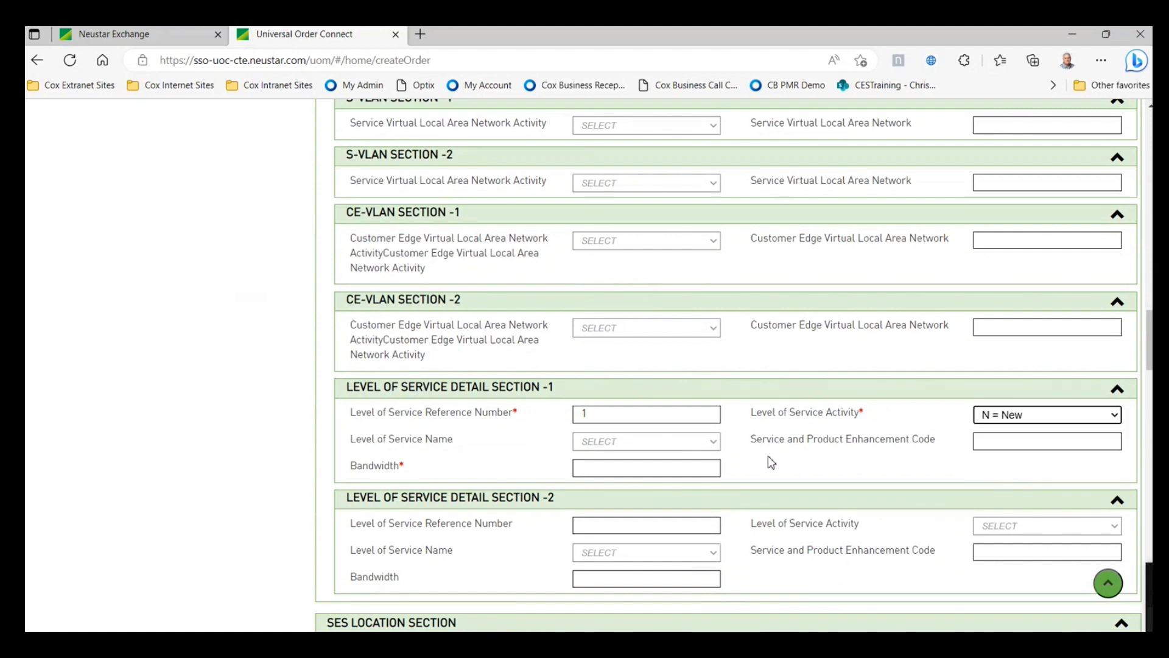
left_click(712, 442)
left_click(612, 469)
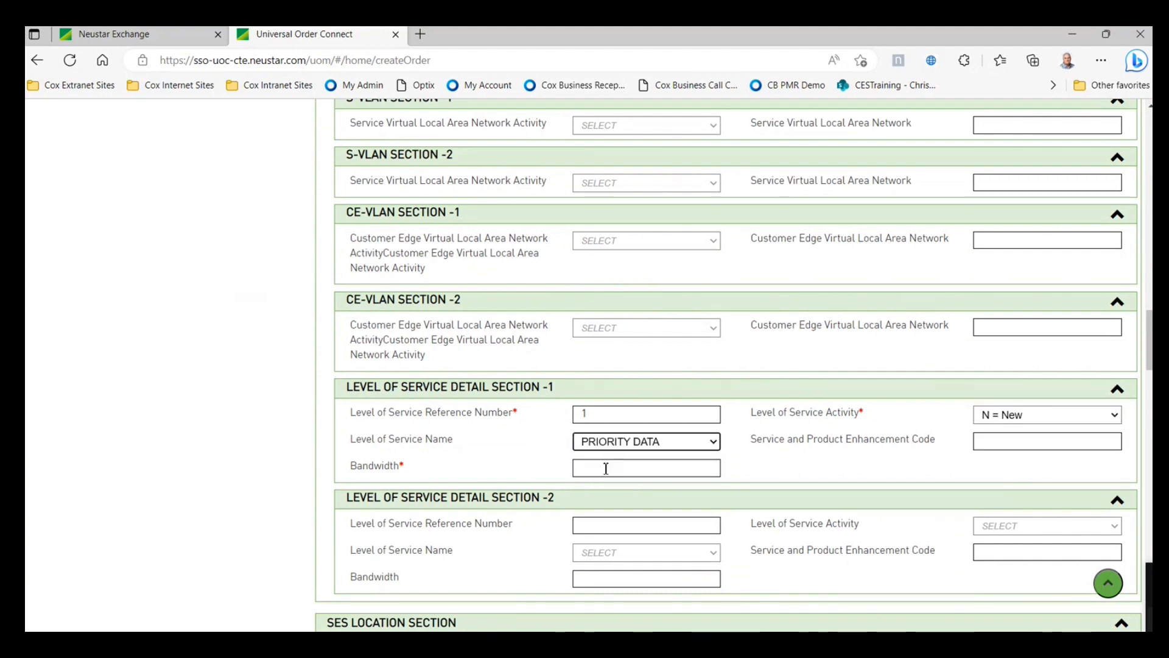
left_click(607, 466)
type("100")
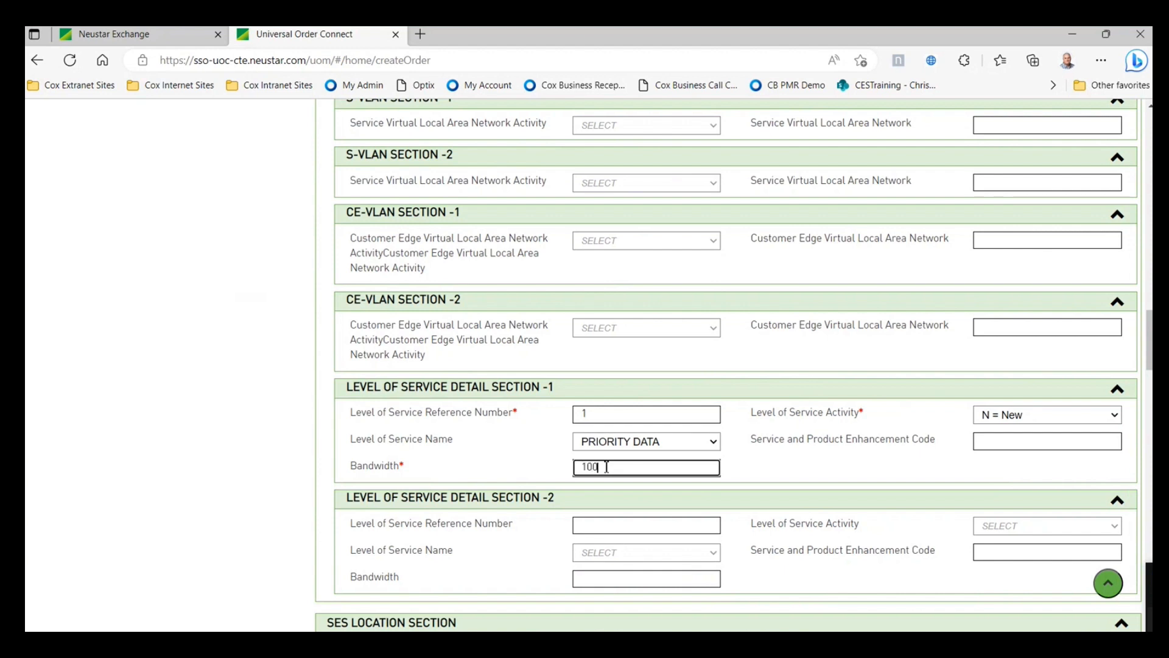
type("M")
- In the NC/NCI/SECNCI section, set Connection Type to UNI and Speed to GigE
scroll(700, 463, "down", 5)
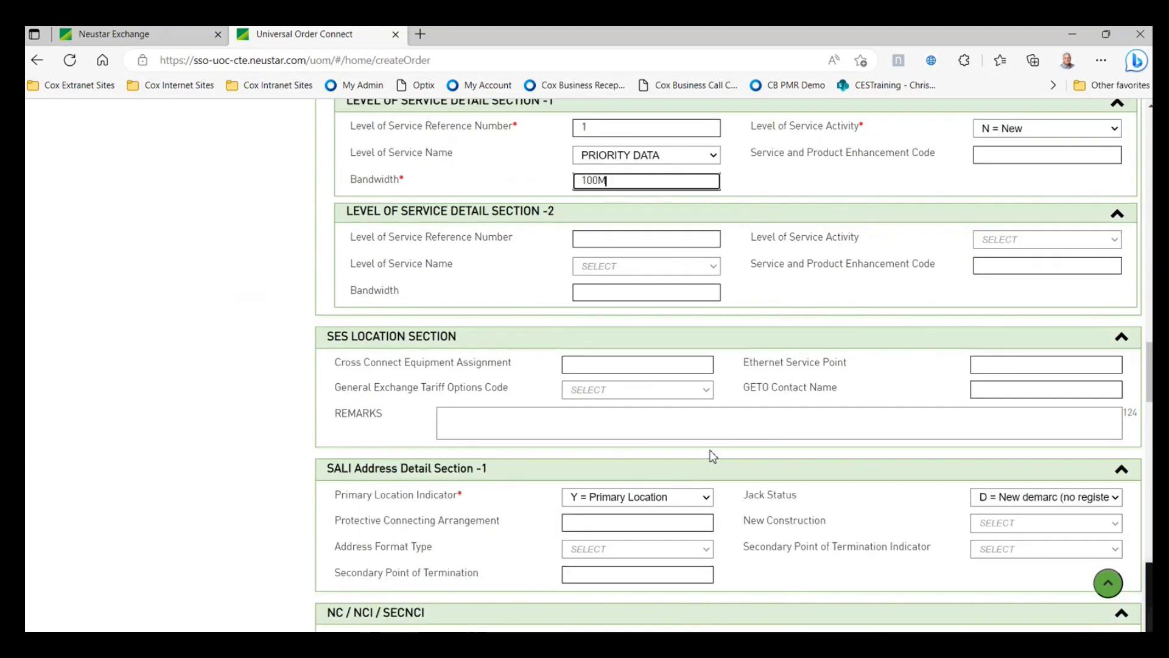
scroll(713, 456, "down", 1)
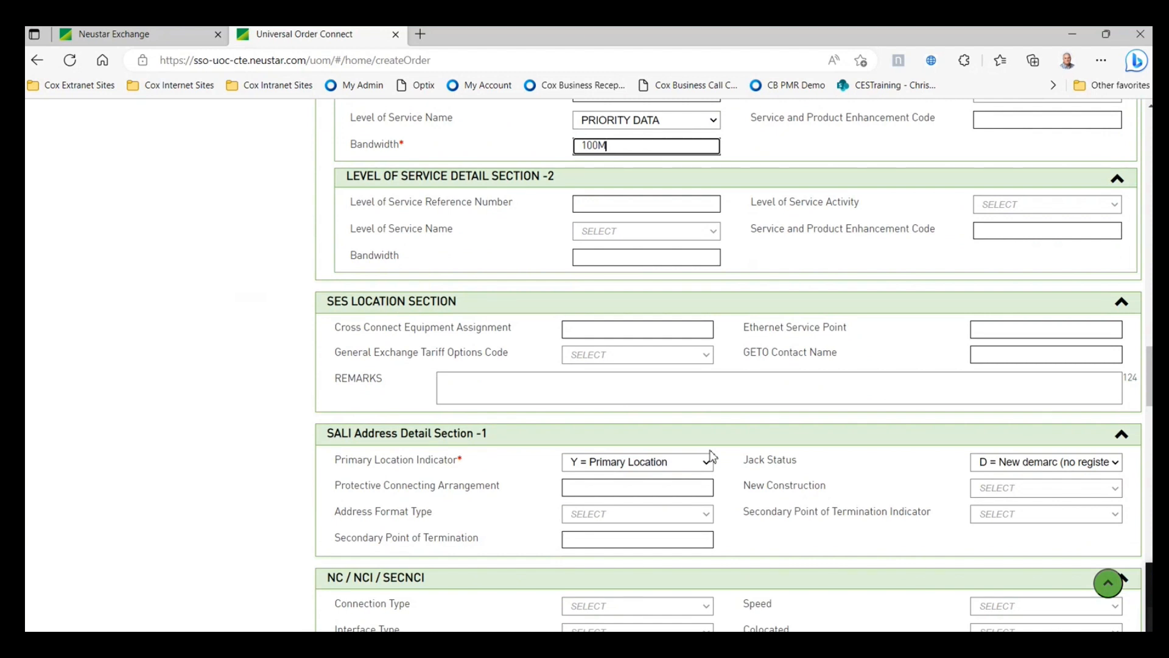
scroll(713, 456, "down", 4)
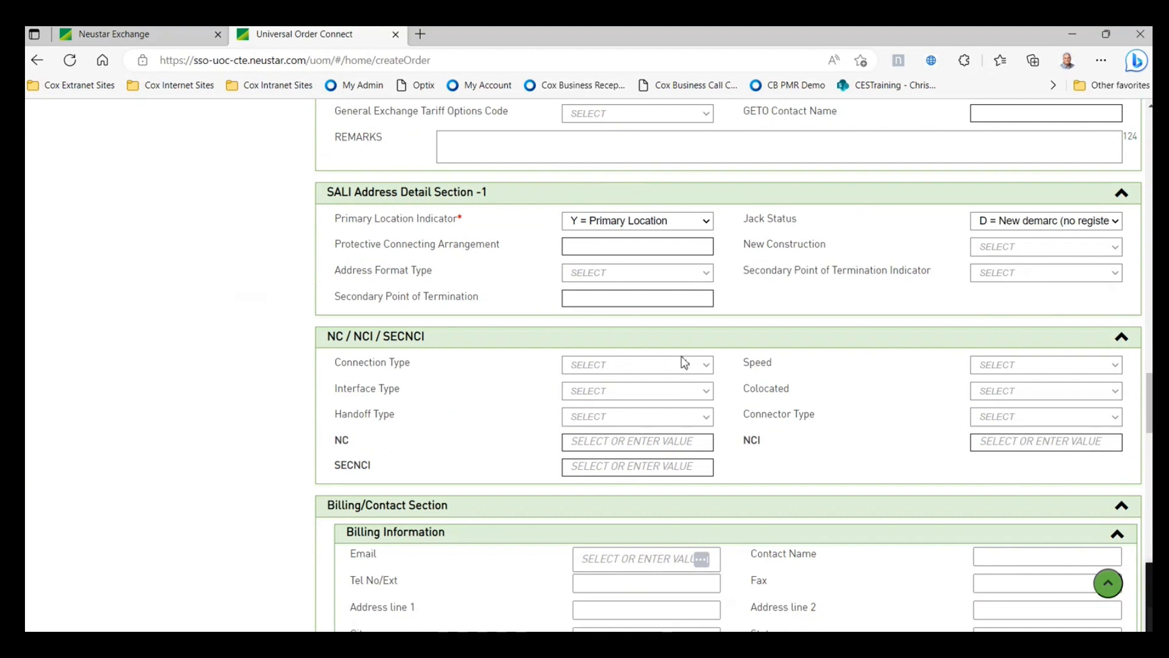
left_click(1117, 417)
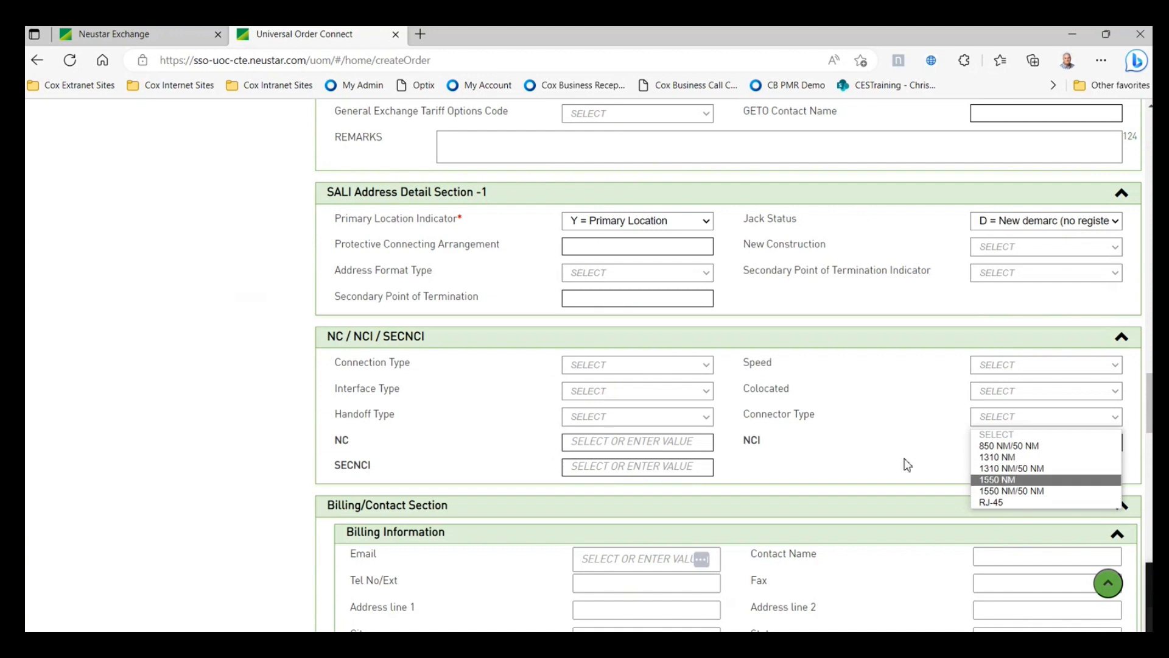
left_click(821, 475)
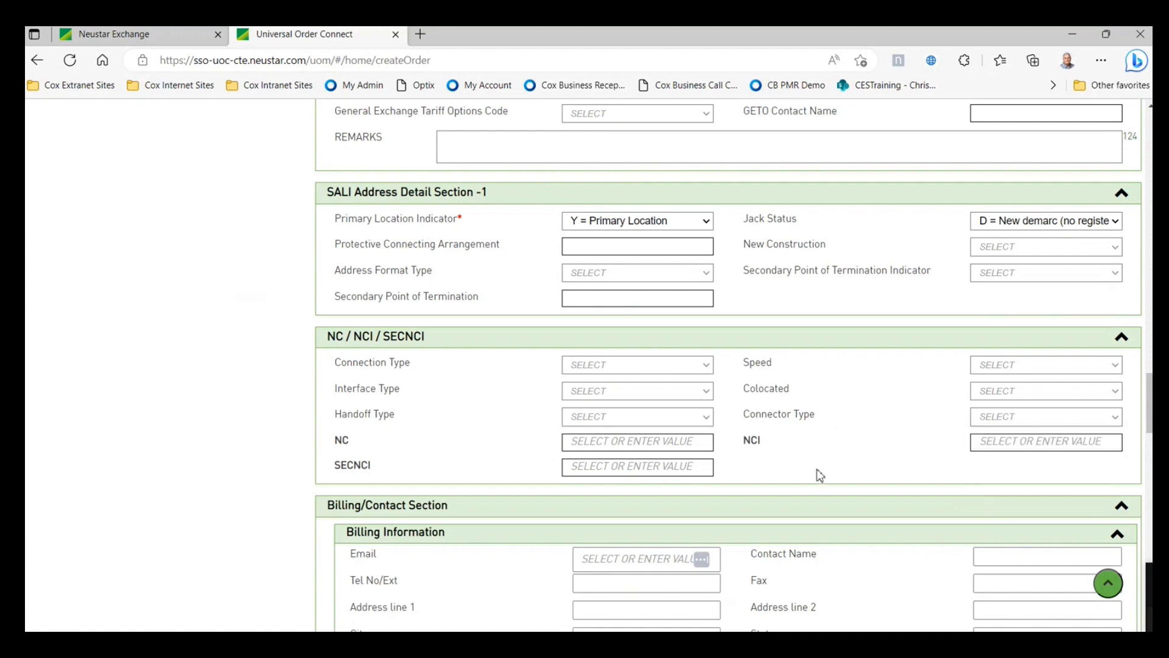
left_click(706, 367)
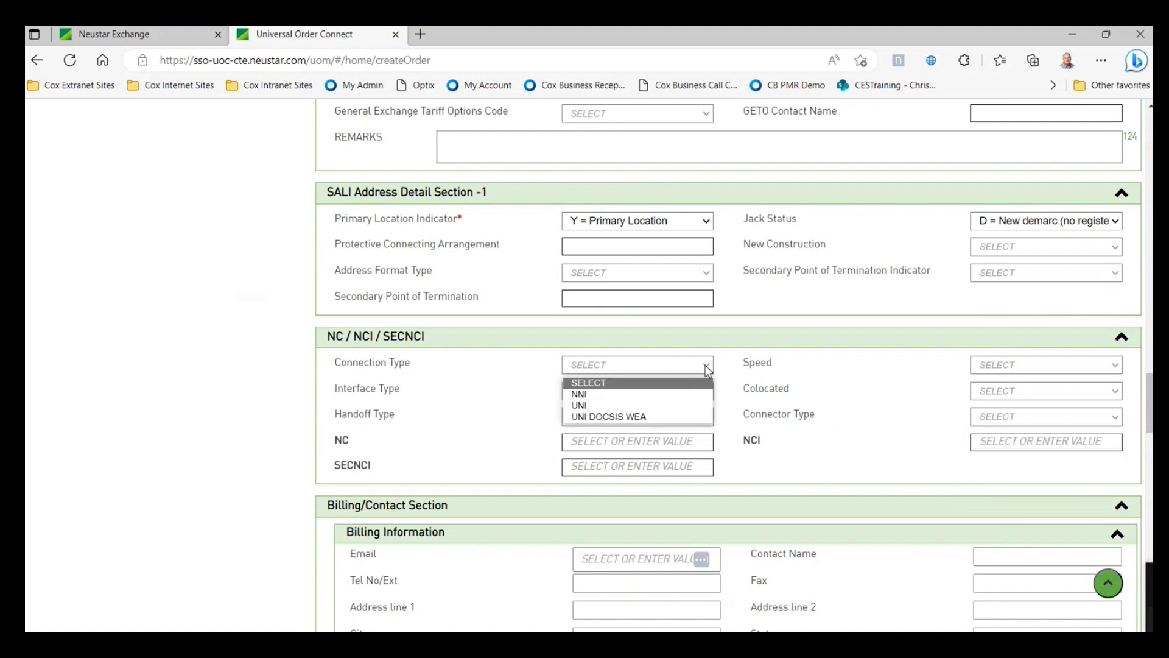
left_click(665, 405)
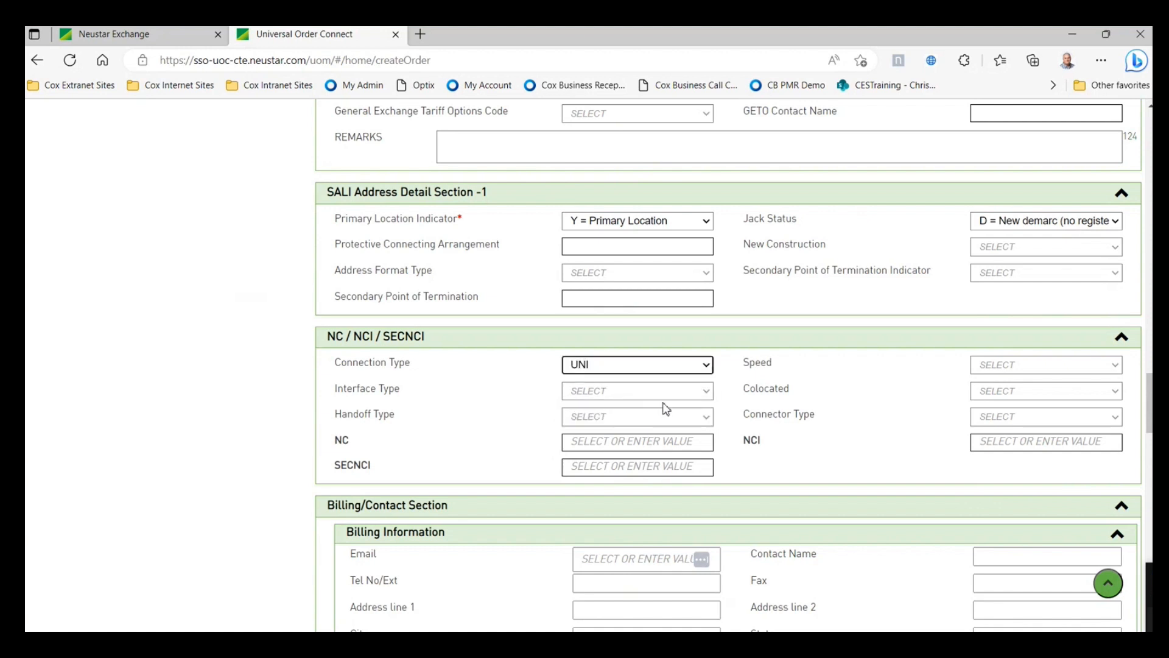
left_click(999, 369)
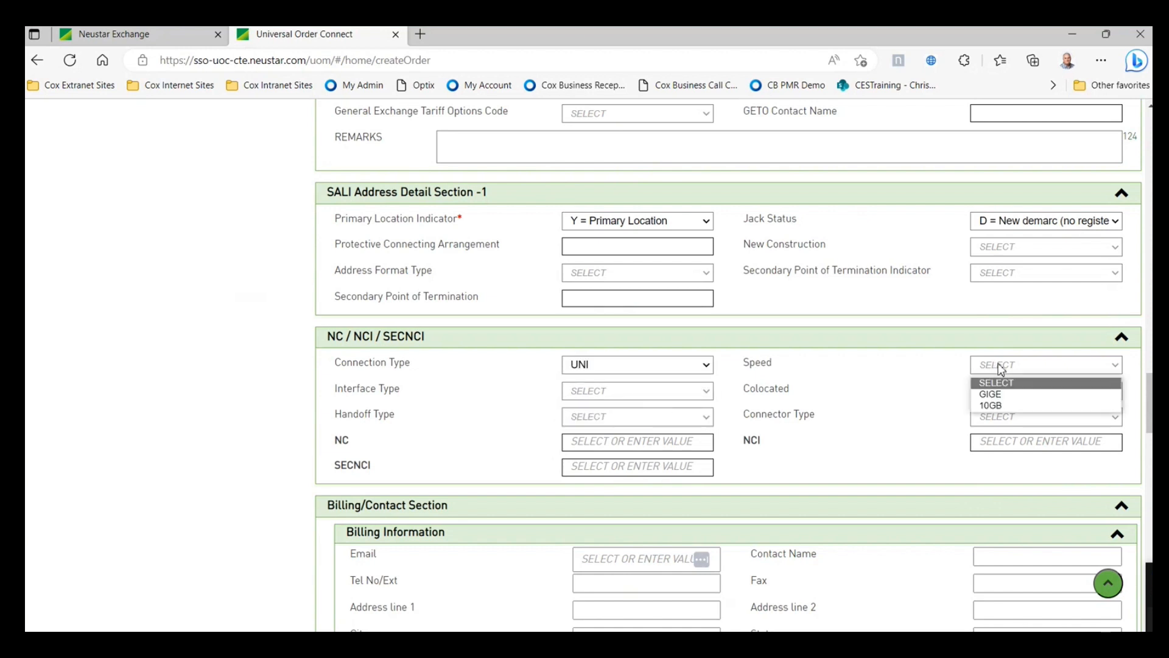
left_click(992, 395)
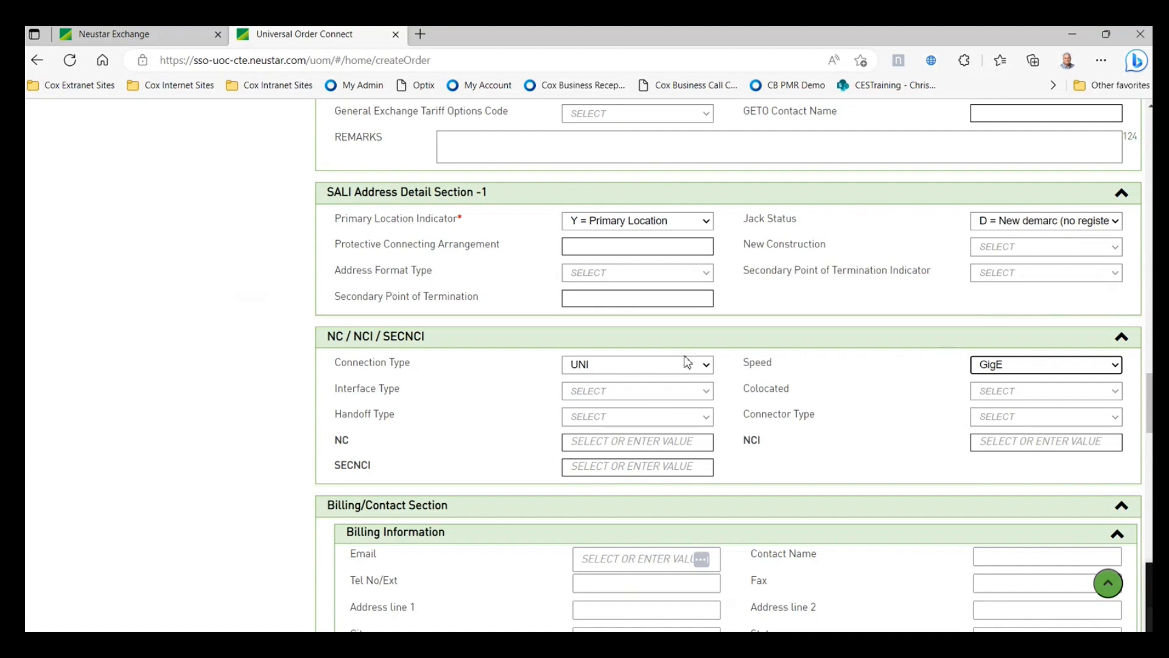
- Choose the 1000BASE-TX Link Aggregation interface and Colocated No, then bring the Word circuit sheet back
left_click(707, 392)
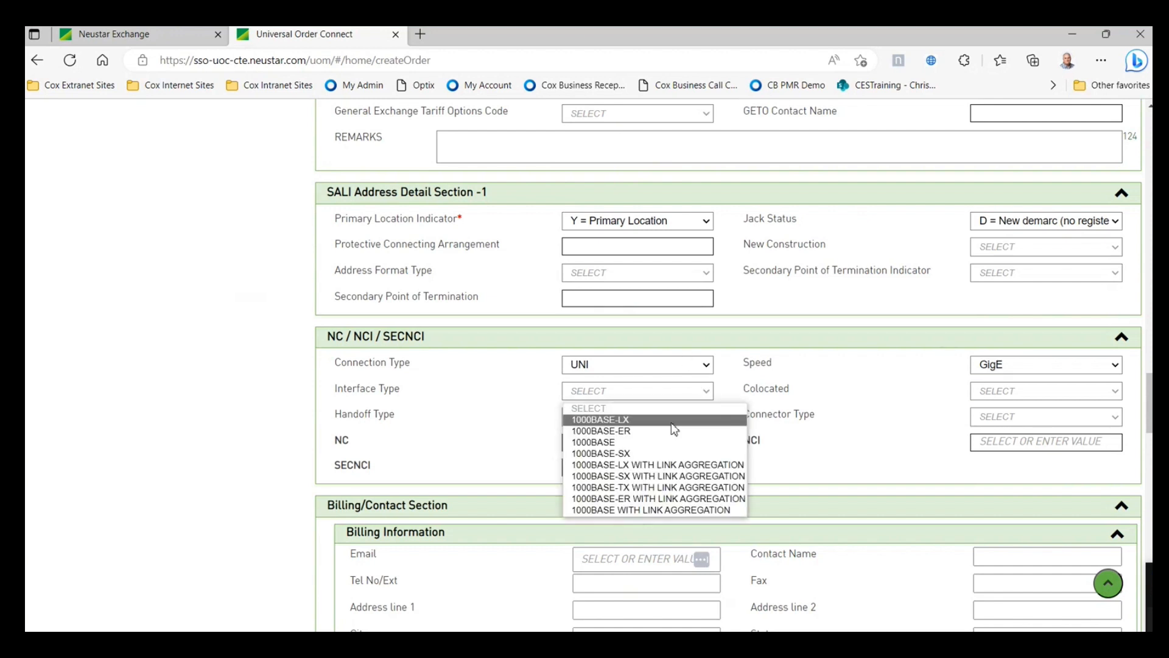
left_click(647, 489)
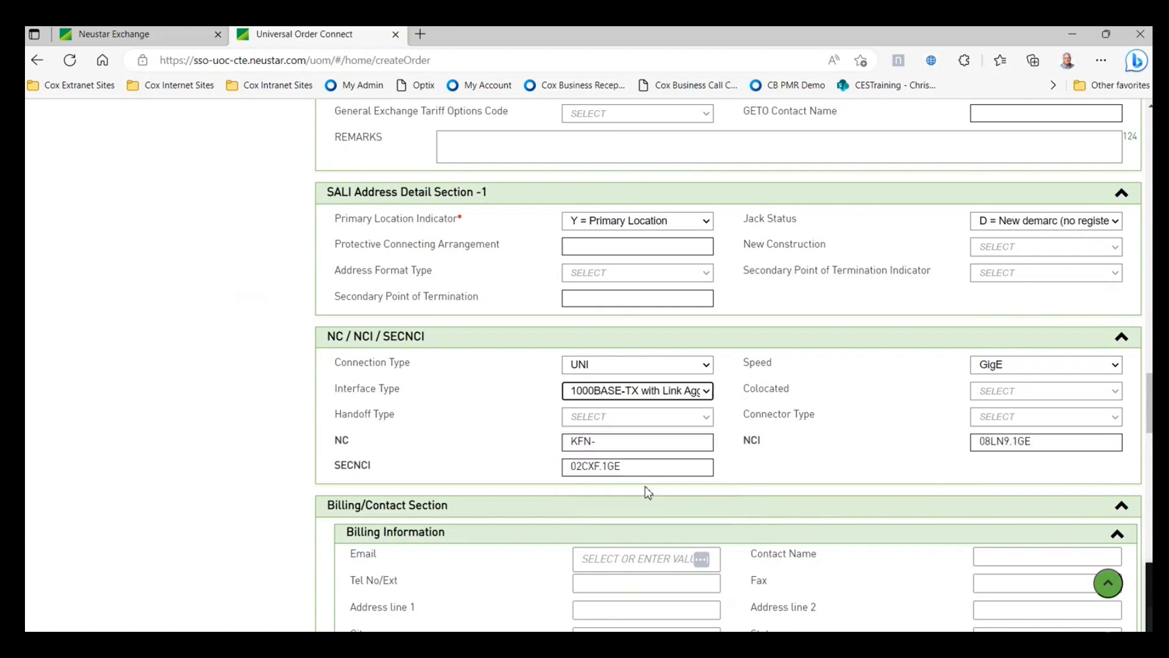
left_click(1006, 393)
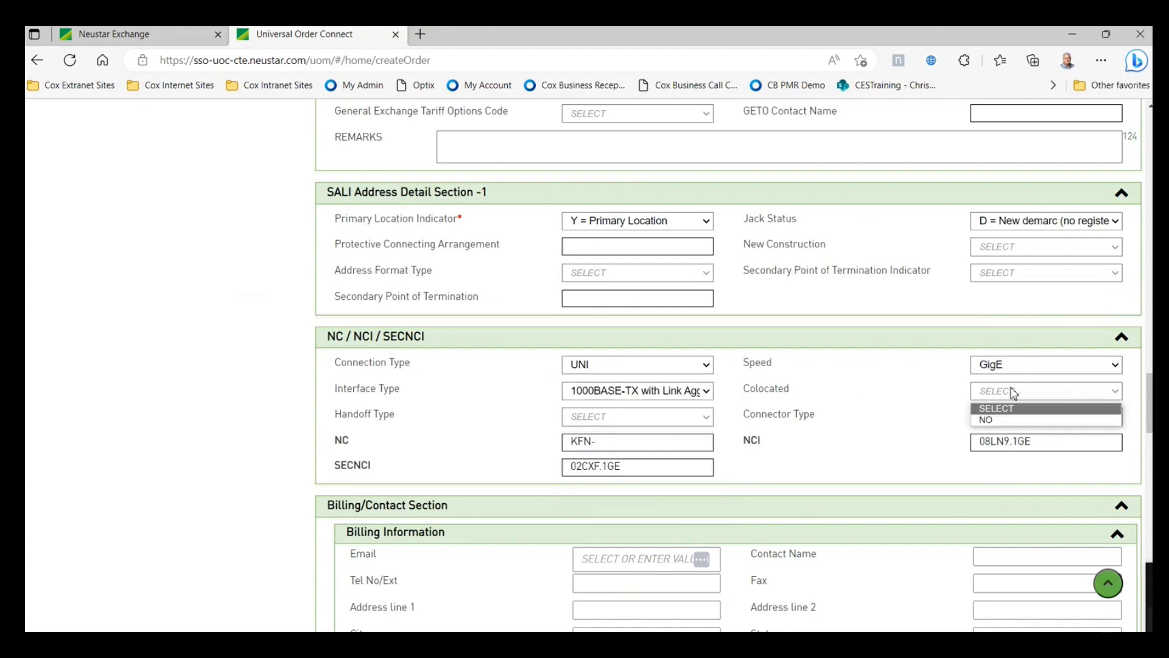
left_click(1006, 424)
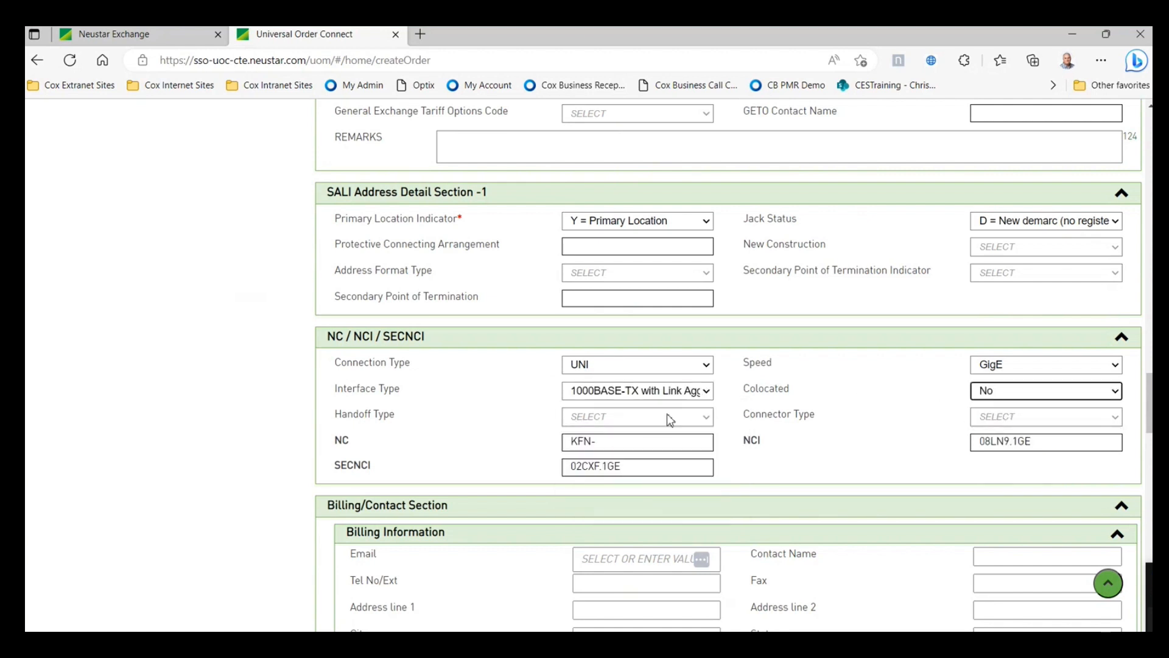
left_click(669, 418)
left_click(813, 407)
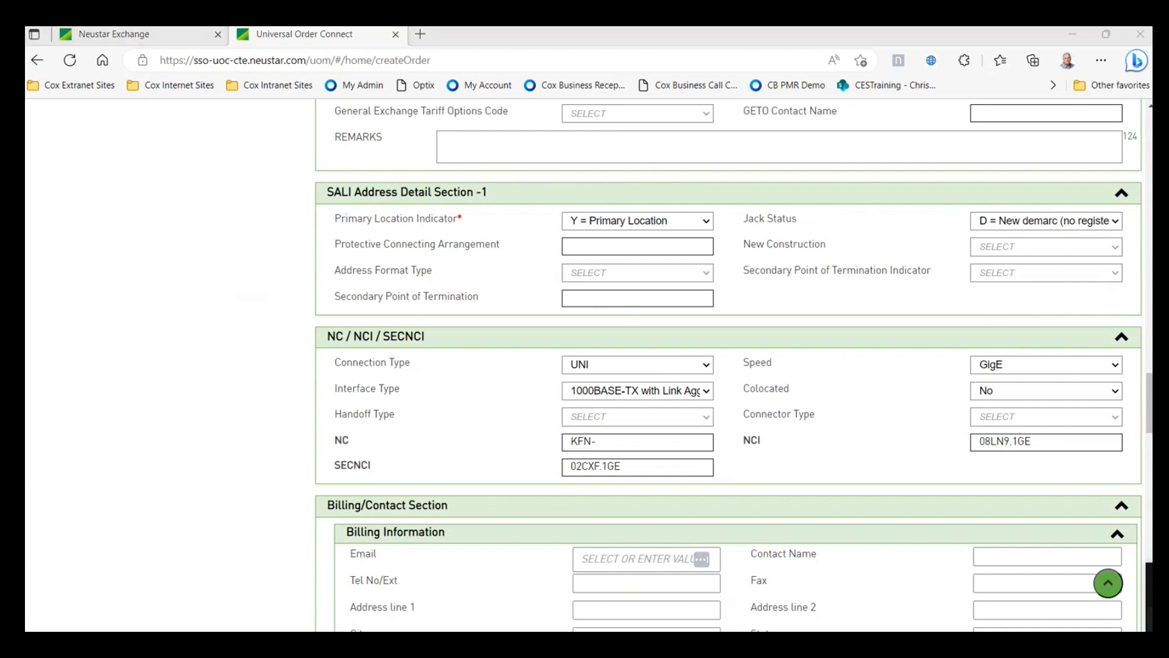
left_click_drag(1168, 148, 895, 87)
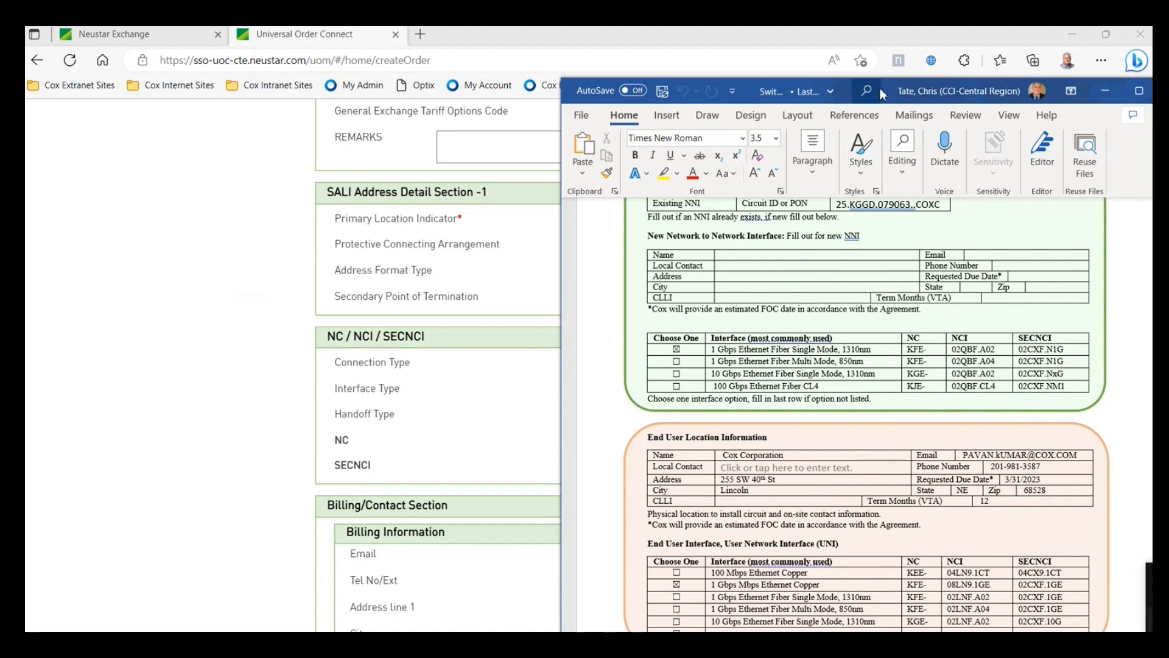
- Move the Word order document aside so the order form's NC code field shows again
left_click_drag(883, 95, 1168, 111)
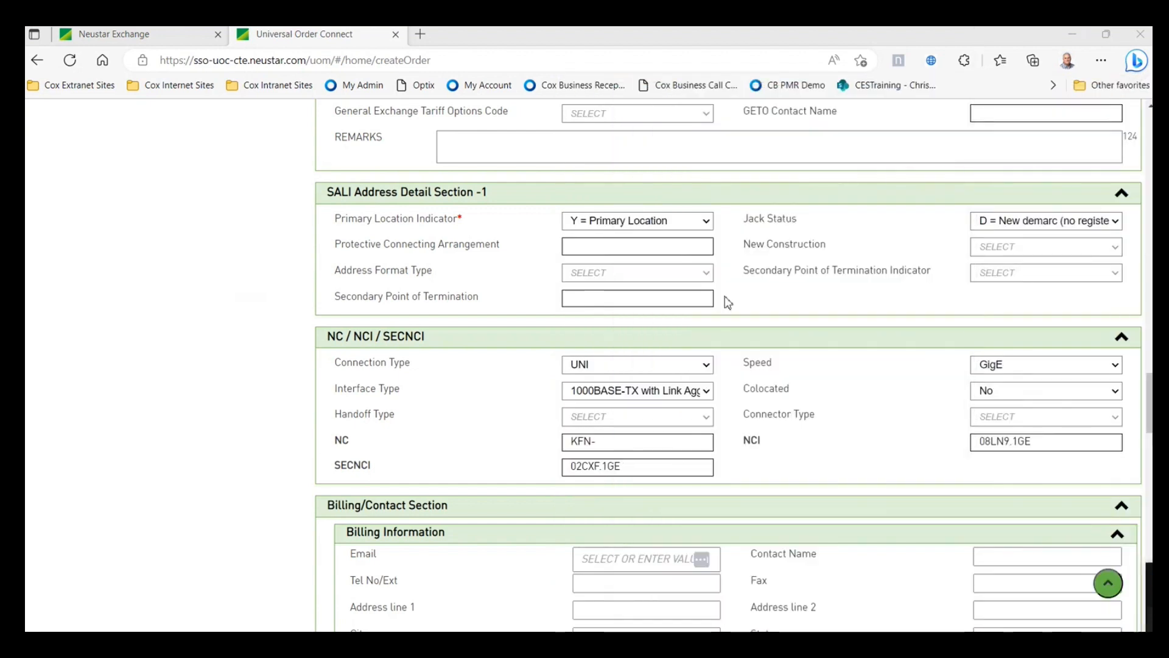
left_click(639, 441)
- Change the NC code from KFN- to KFE-
left_click(620, 466)
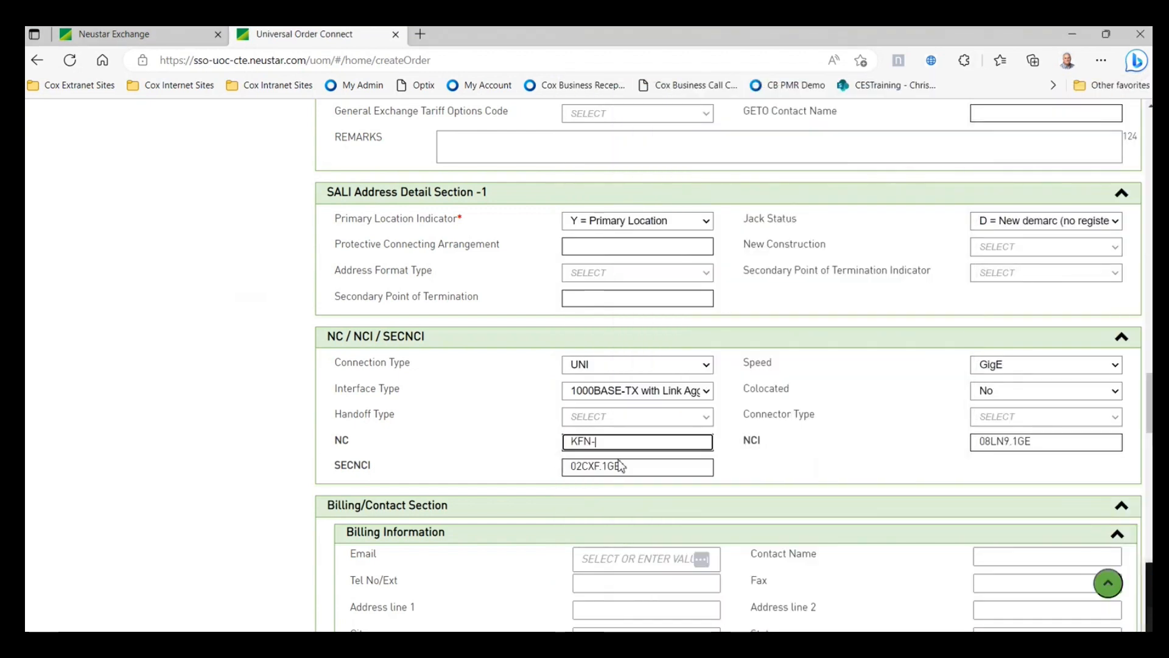
key("BackSpace")
key("BackSpace")
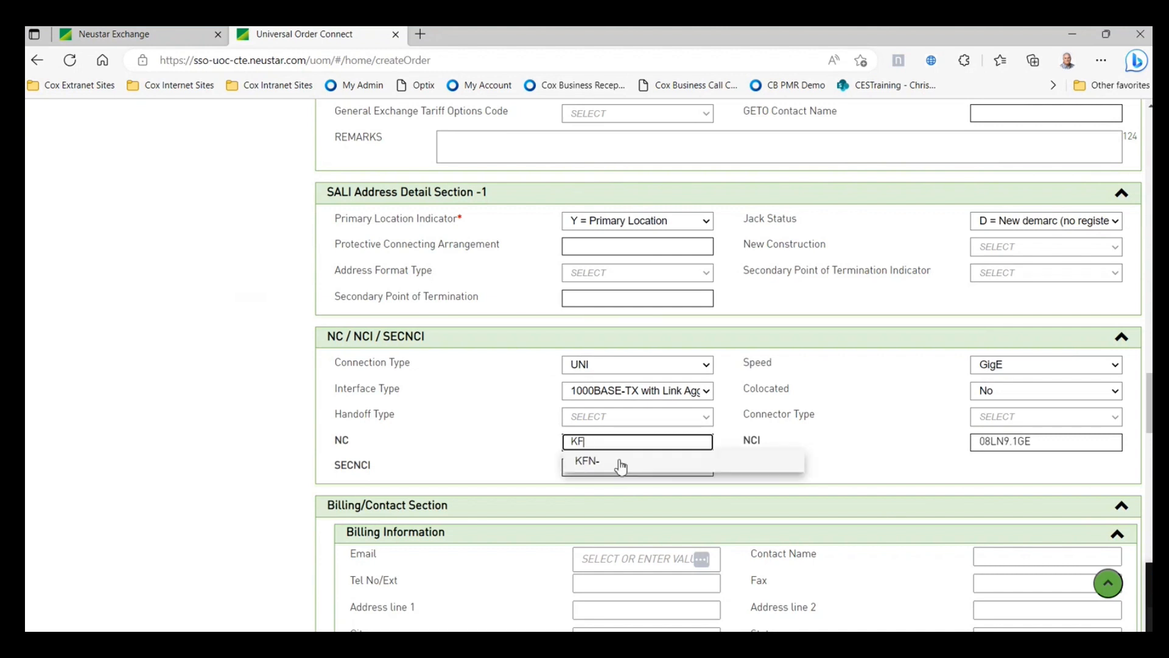
type("E-")
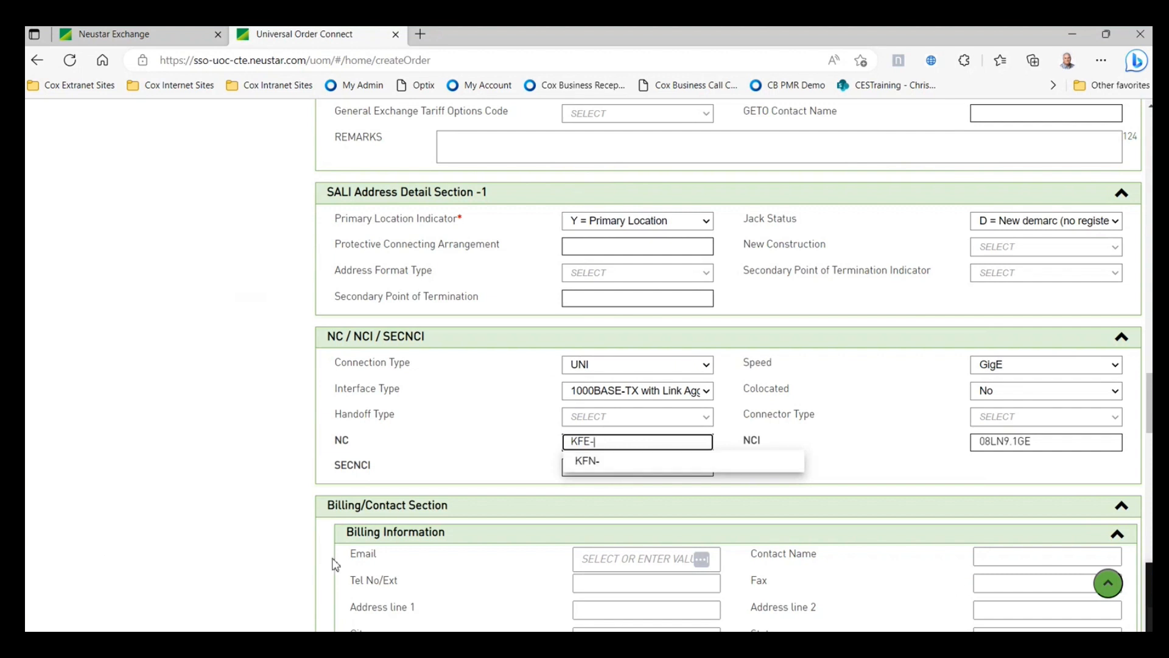
left_click(886, 451)
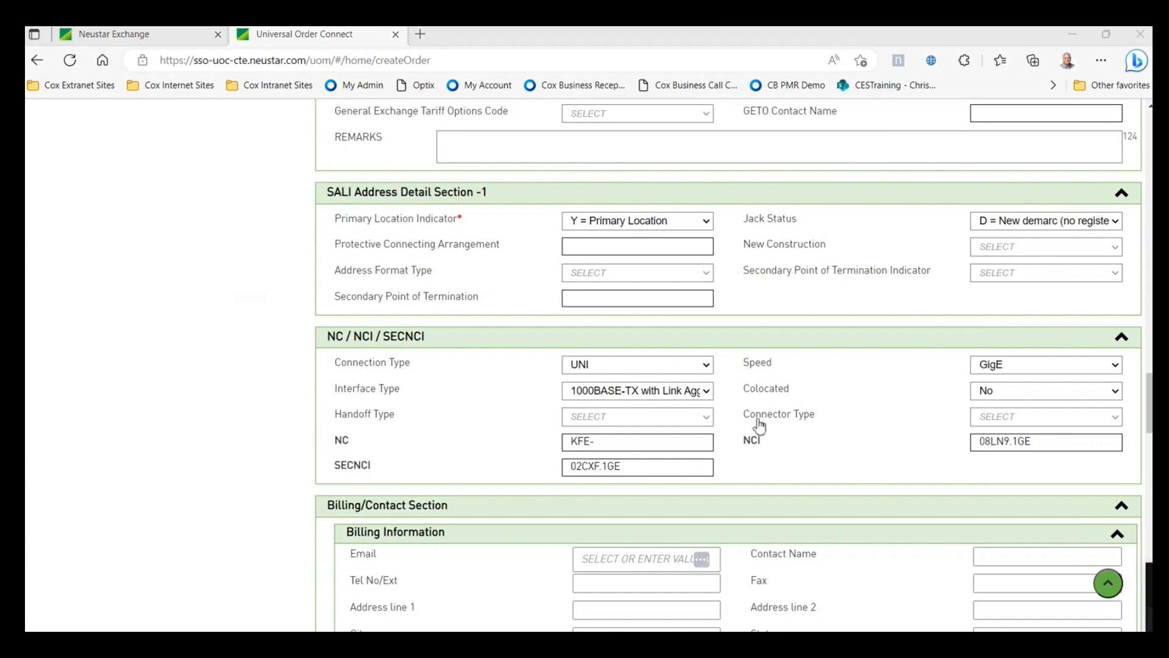
- Set Handoff Type to COPPER/ELECTRICAL and Connector Type to RJ-45
left_click(698, 420)
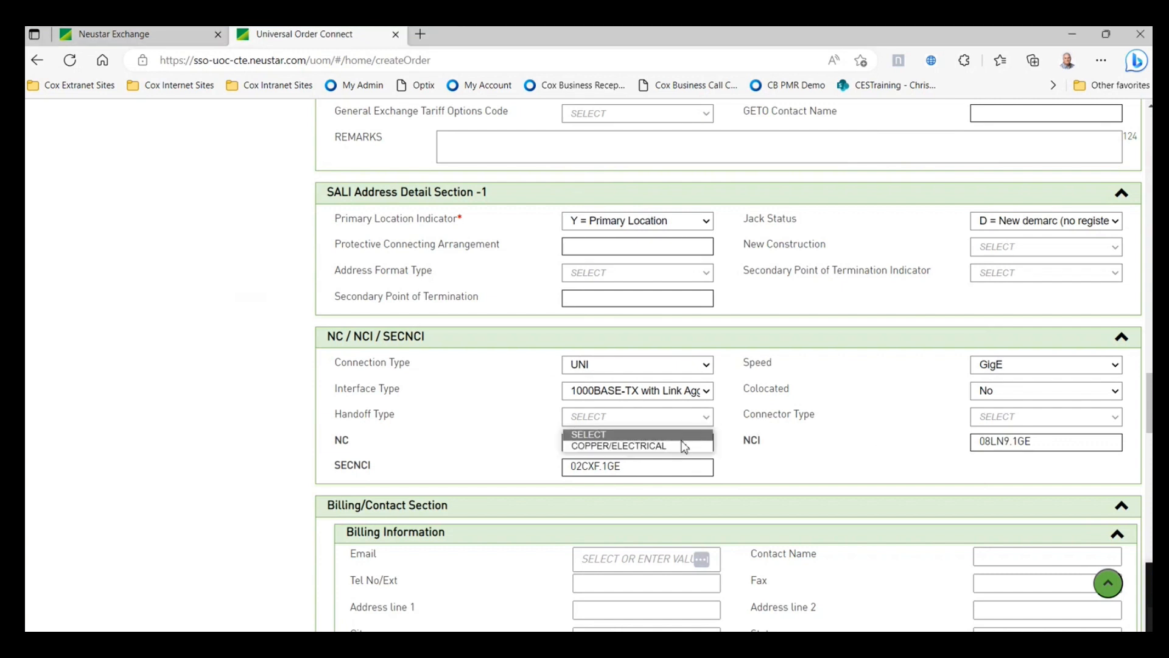
left_click(685, 445)
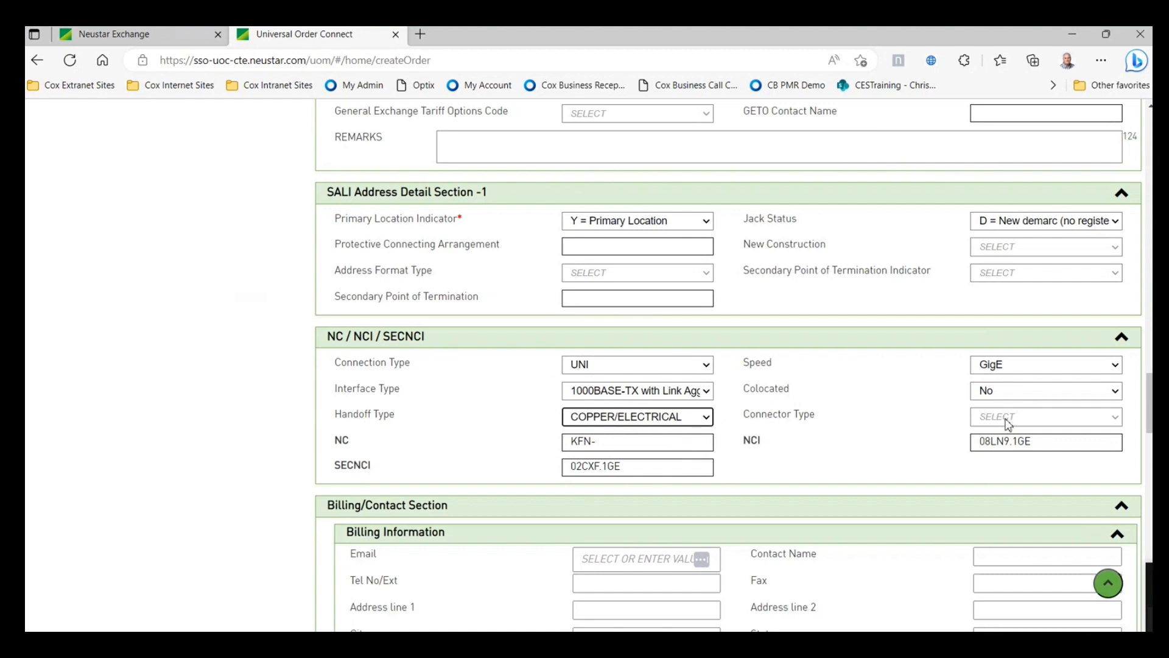
left_click(1005, 420)
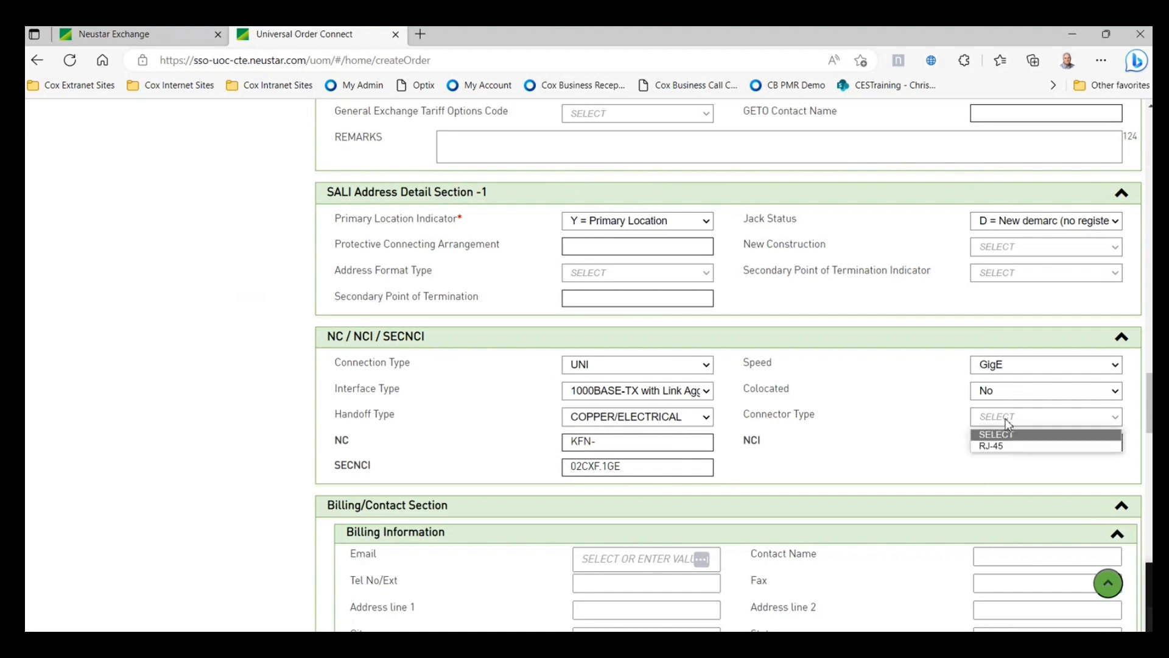
left_click(1023, 446)
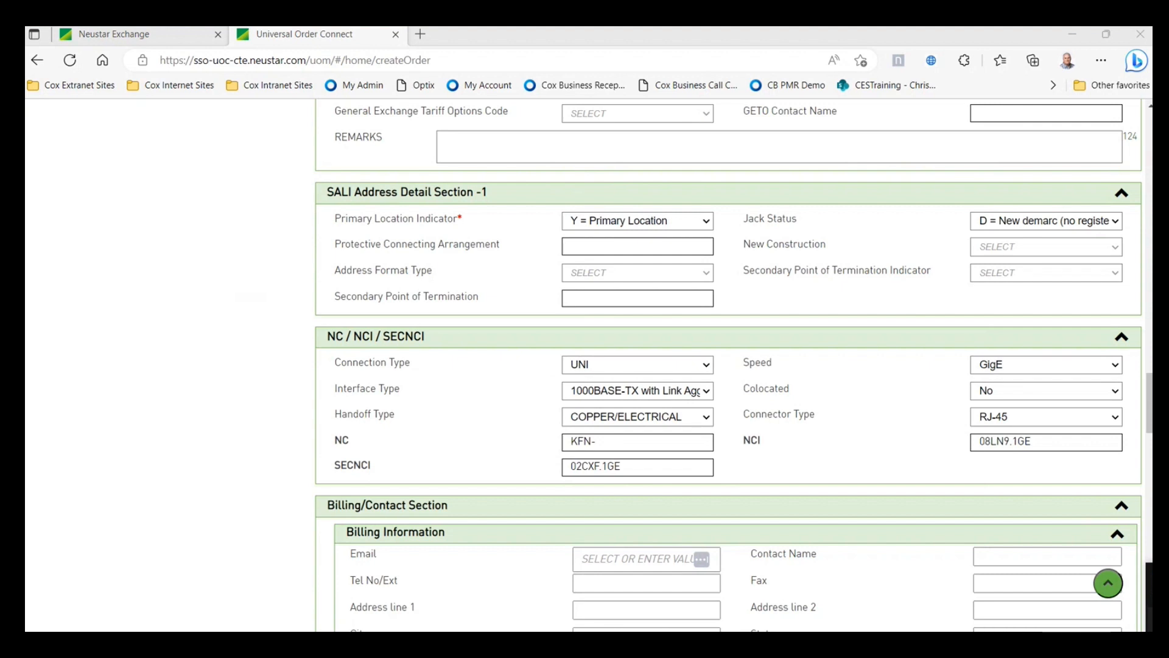
- Re-correct the NC code, which reverted to KFN-, back to KFE-
left_click(607, 442)
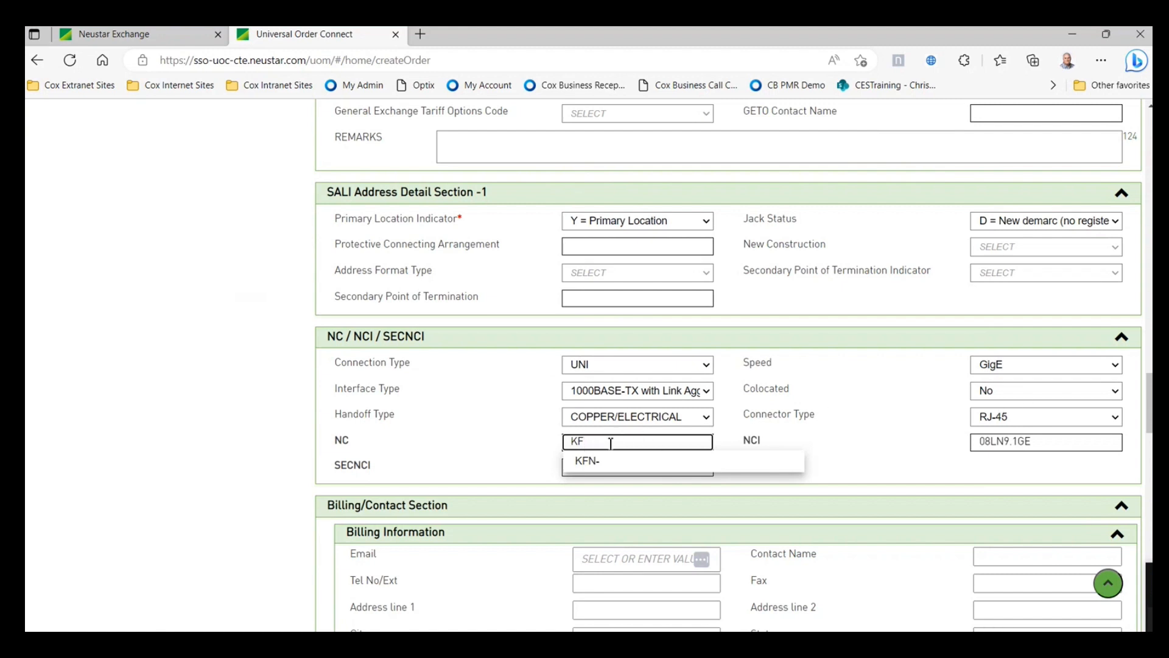
type("E-")
left_click(853, 420)
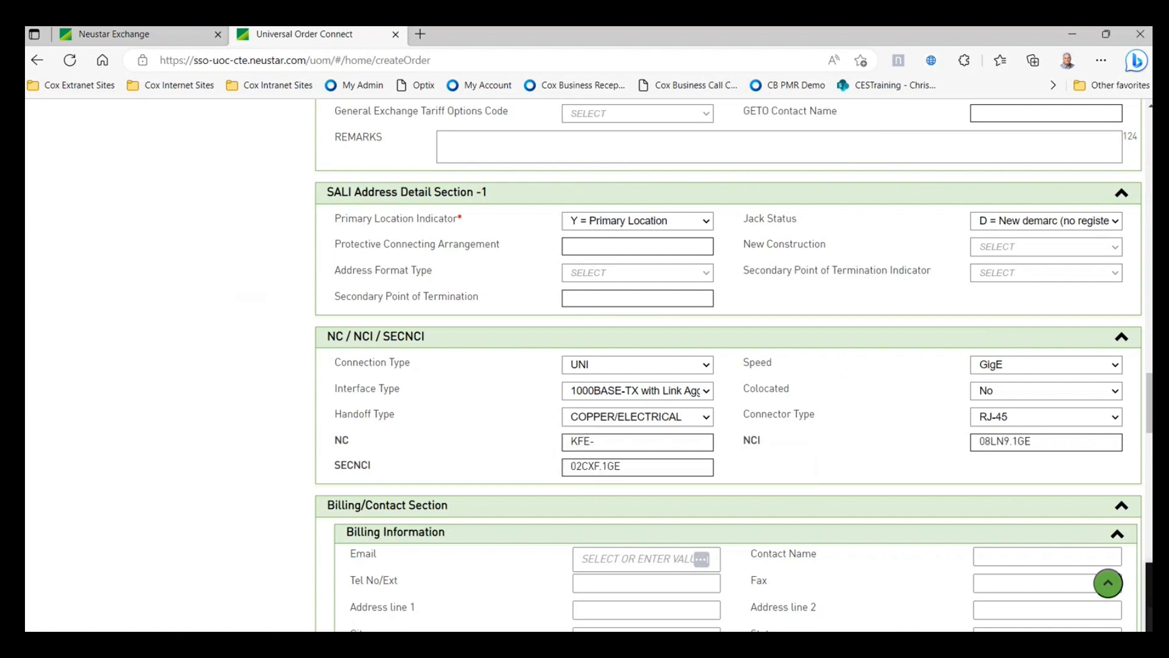
- Fill the billing details from the saved billing contact's e-mail
scroll(820, 449, "down", 3)
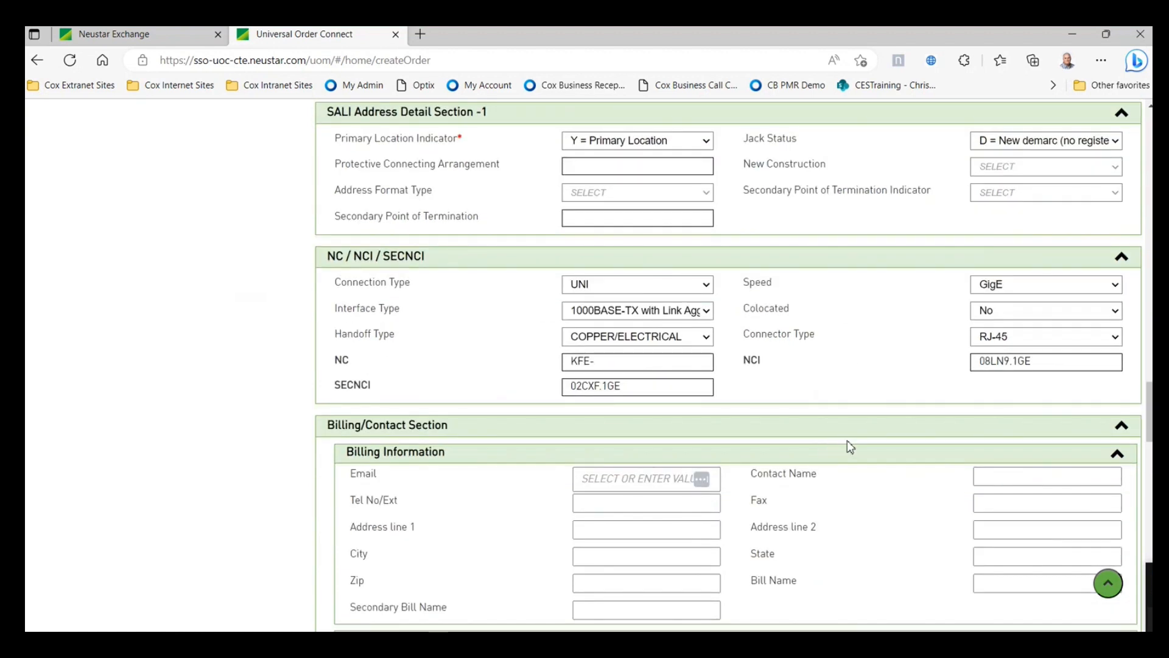
scroll(847, 446, "down", 3)
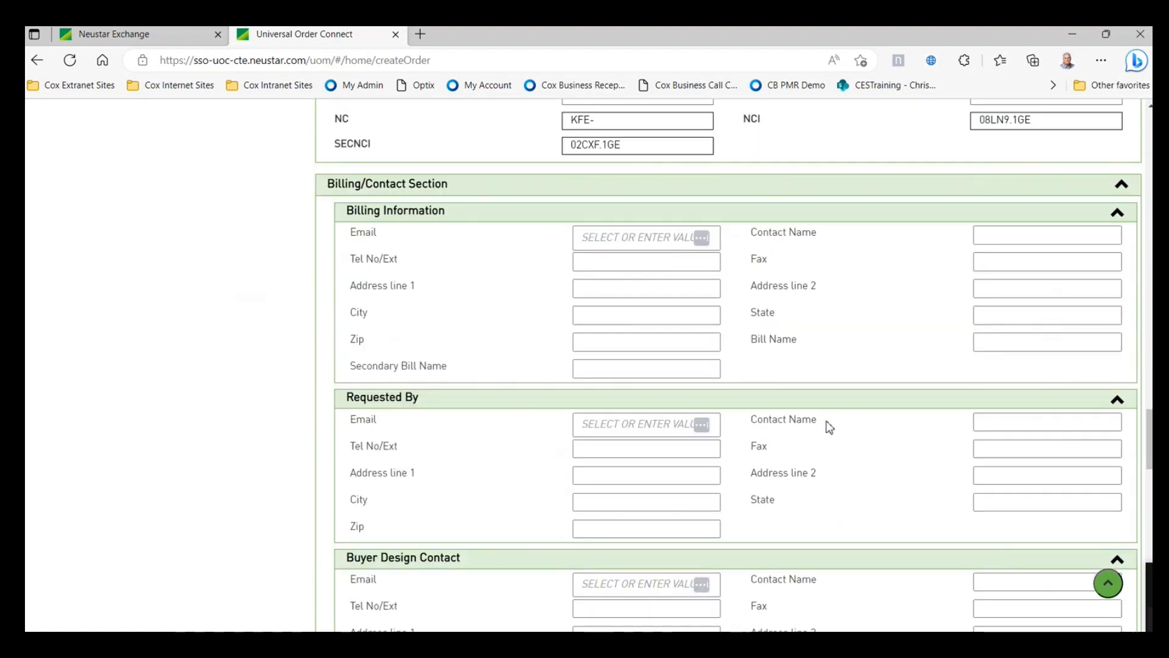
left_click(632, 239)
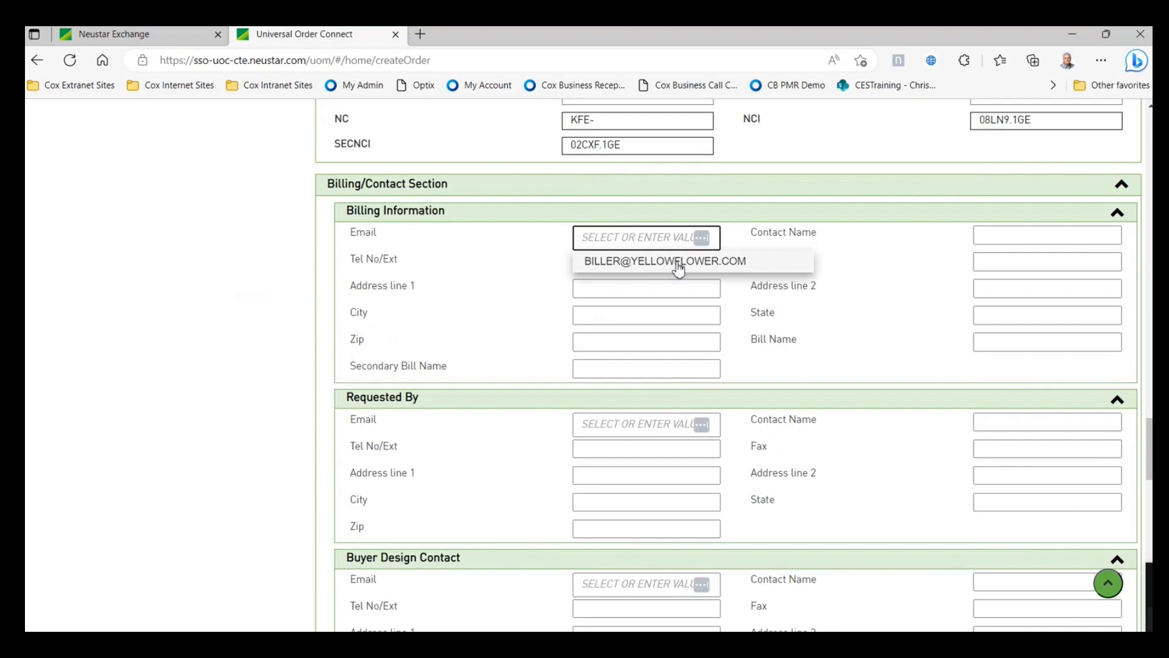
left_click(888, 264)
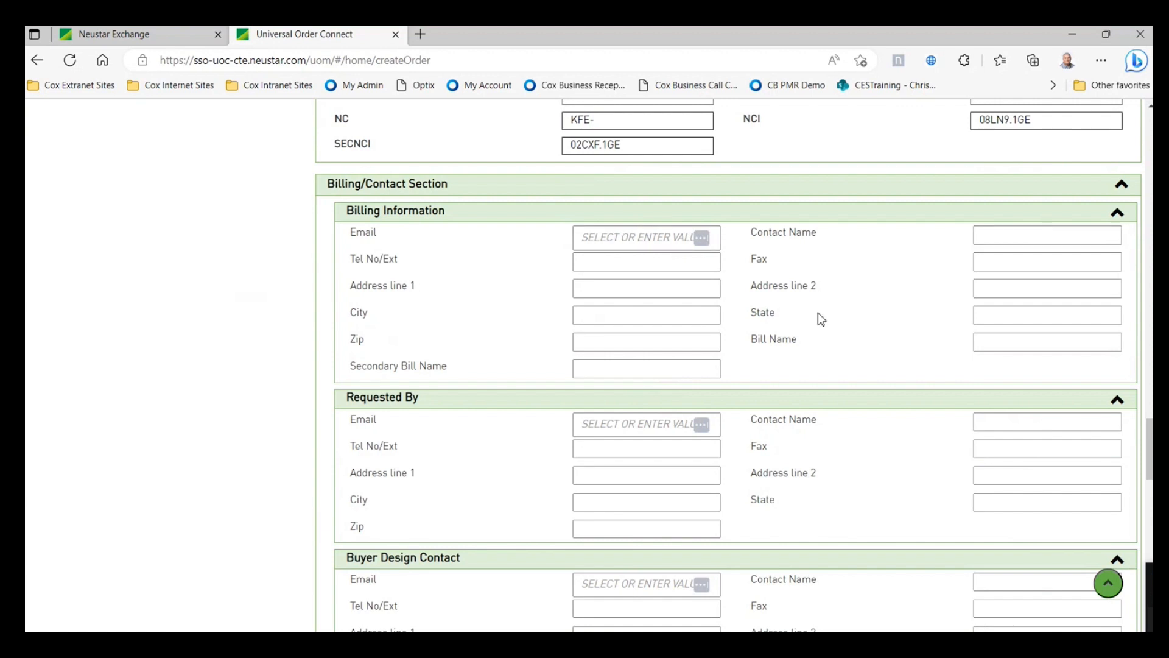
left_click(620, 239)
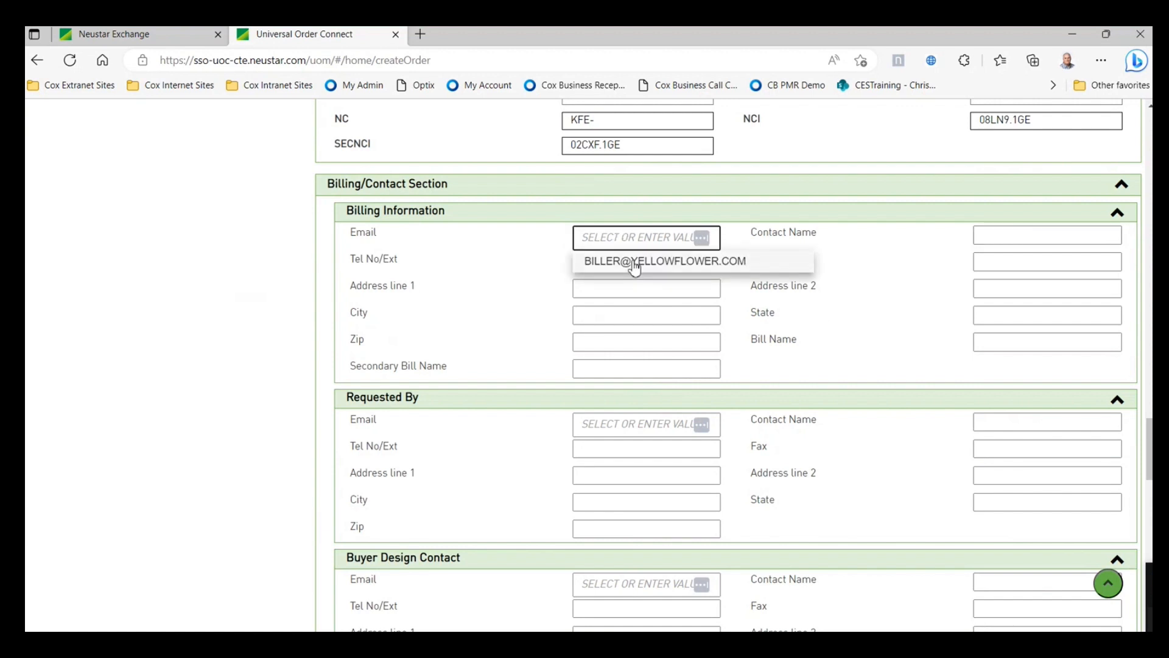
left_click(634, 262)
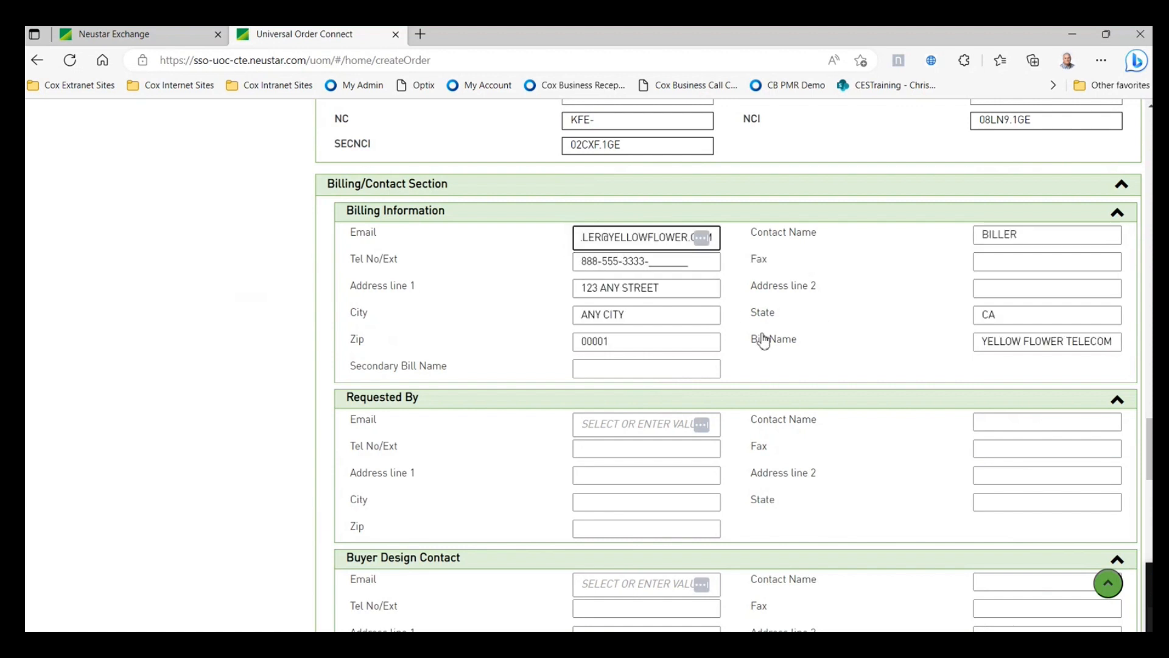
- Fill the Requested By contact from a saved contact e-mail
scroll(761, 344, "down", 1)
scroll(711, 287, "down", 1)
left_click(649, 263)
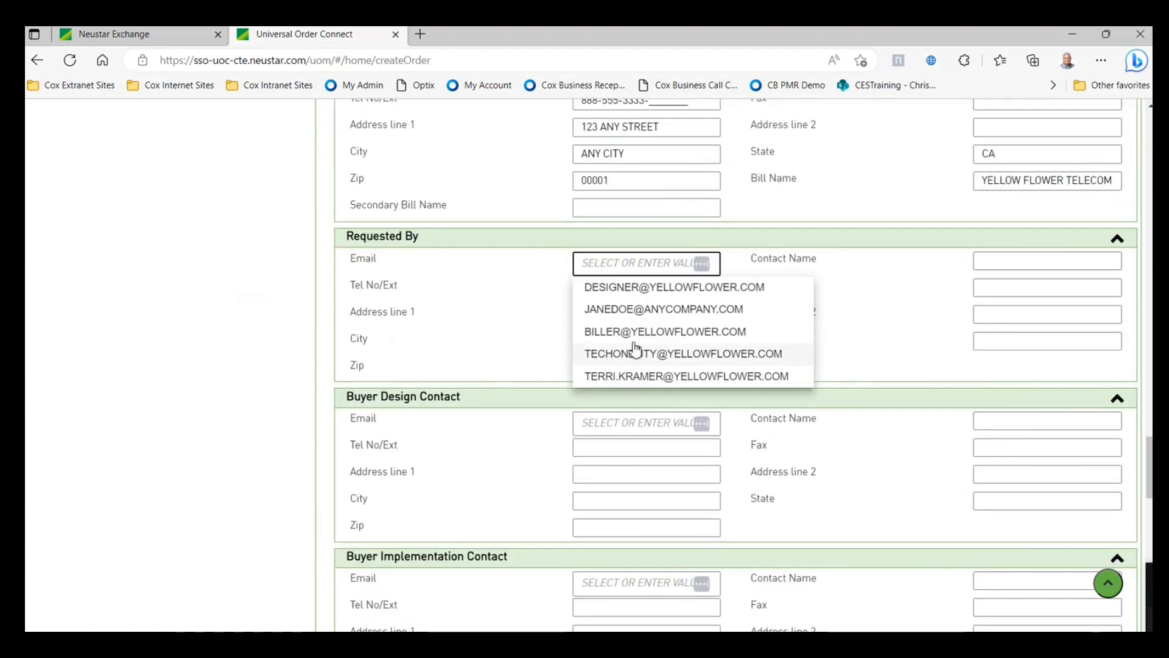
left_click(649, 311)
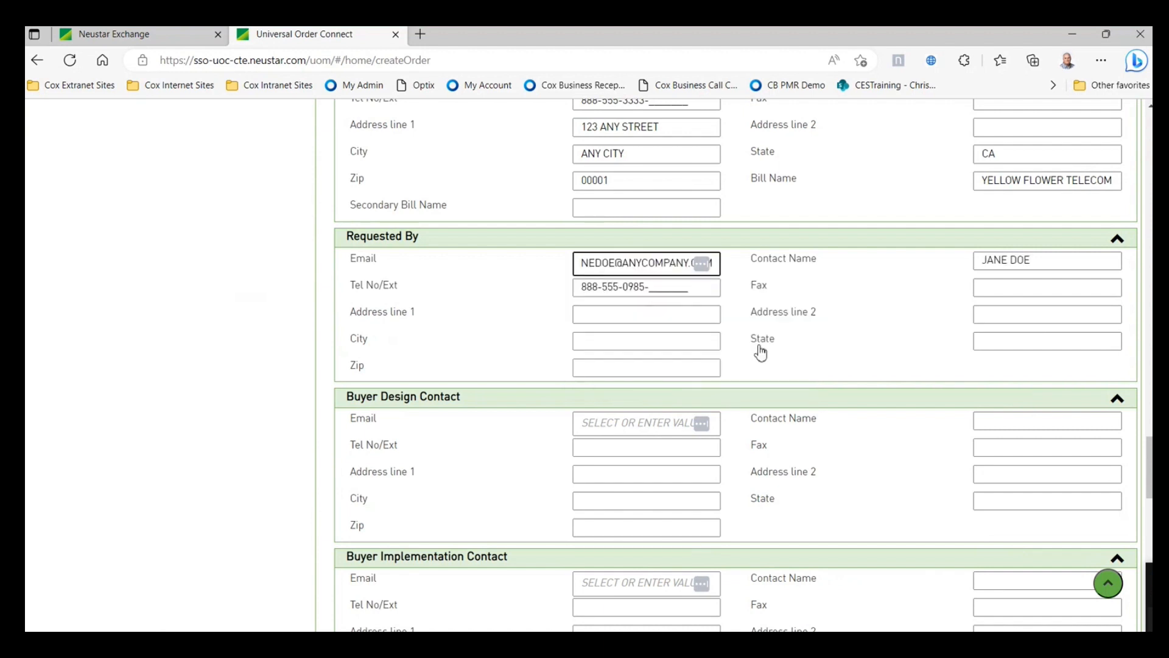
- Fill Buyer Design Contact from the saved billing contact and Implementation Contact with TECH ON DUTY
scroll(786, 409, "down", 2)
left_click(673, 344)
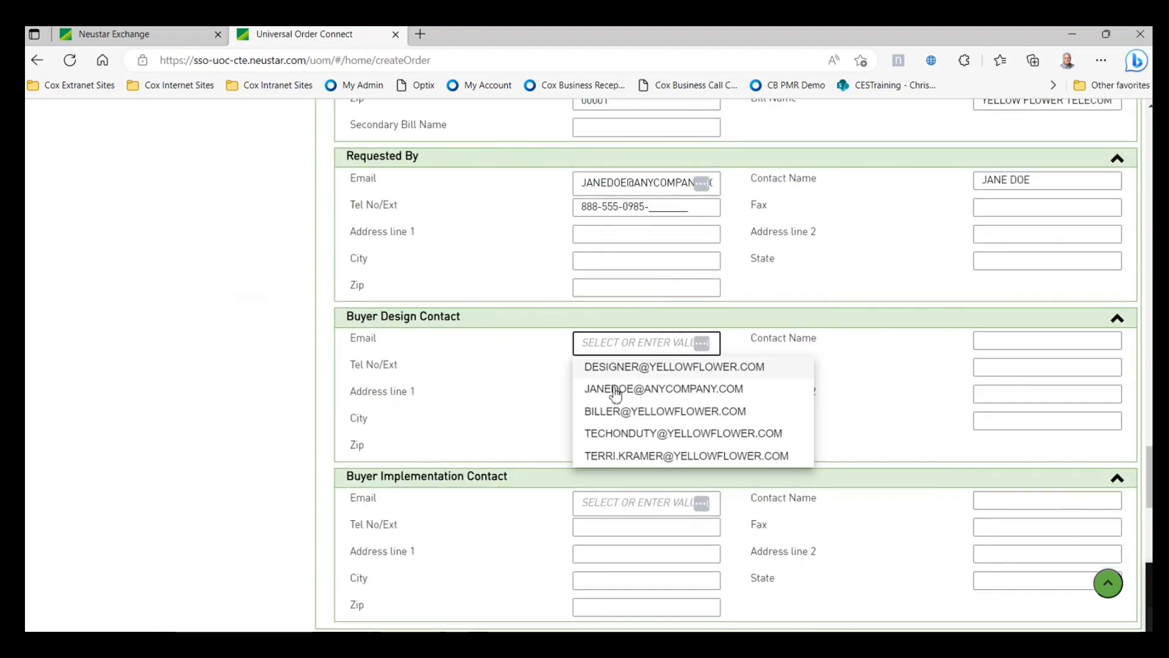
left_click(616, 412)
scroll(853, 412, "down", 2)
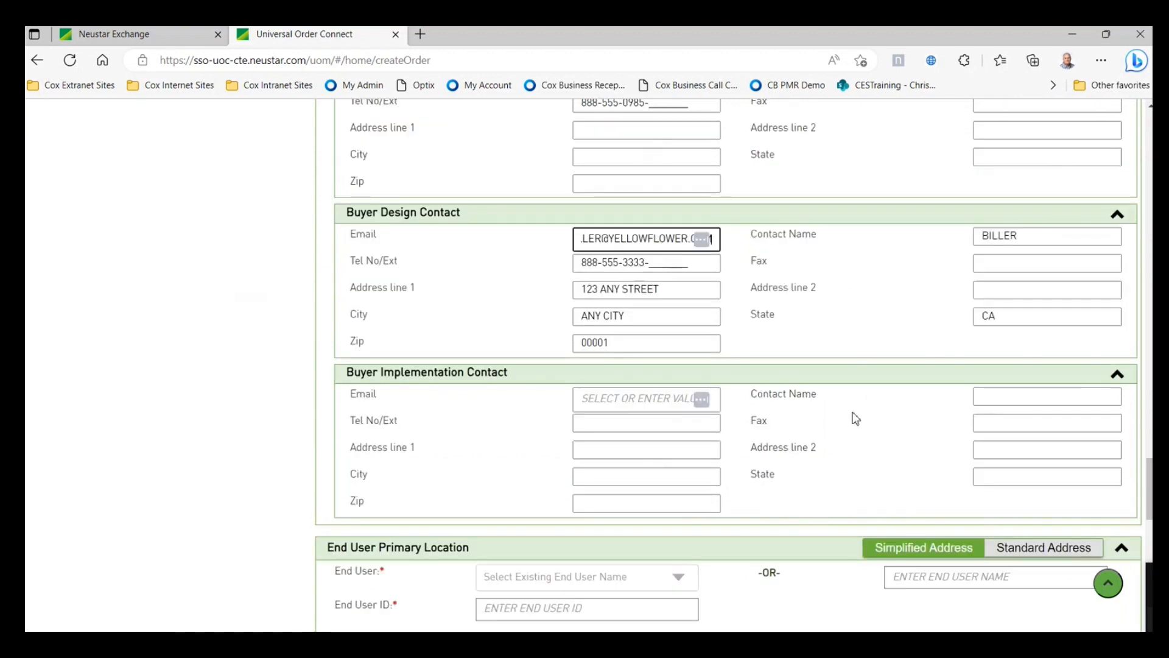
scroll(856, 418, "down", 1)
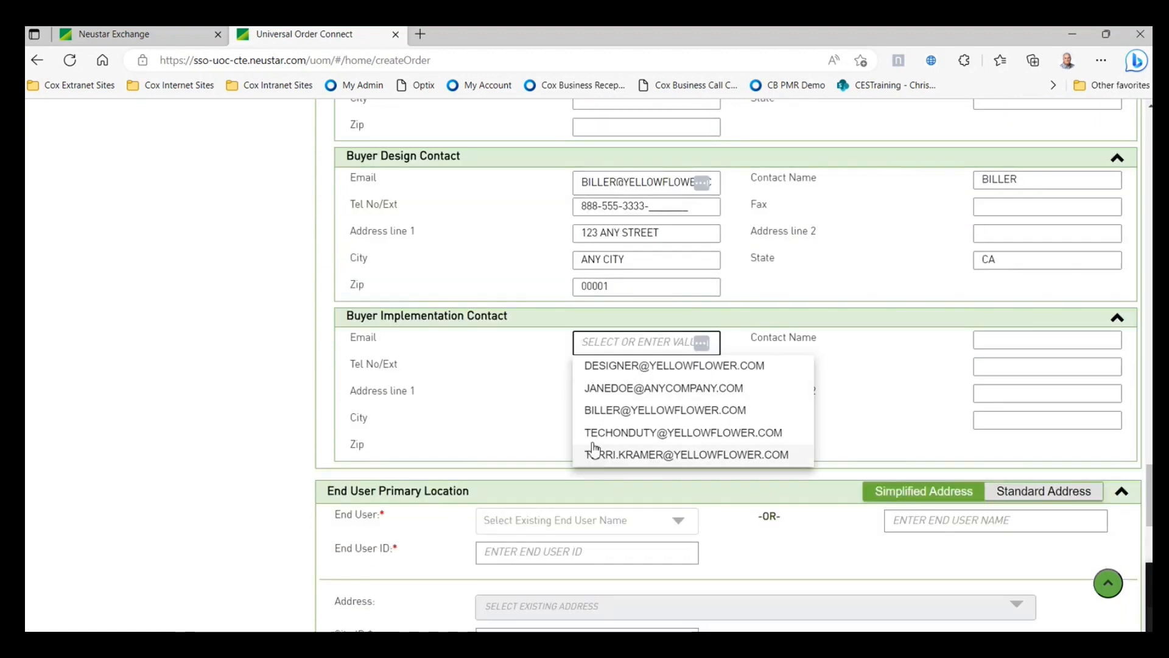
left_click(582, 433)
scroll(775, 457, "up", 4)
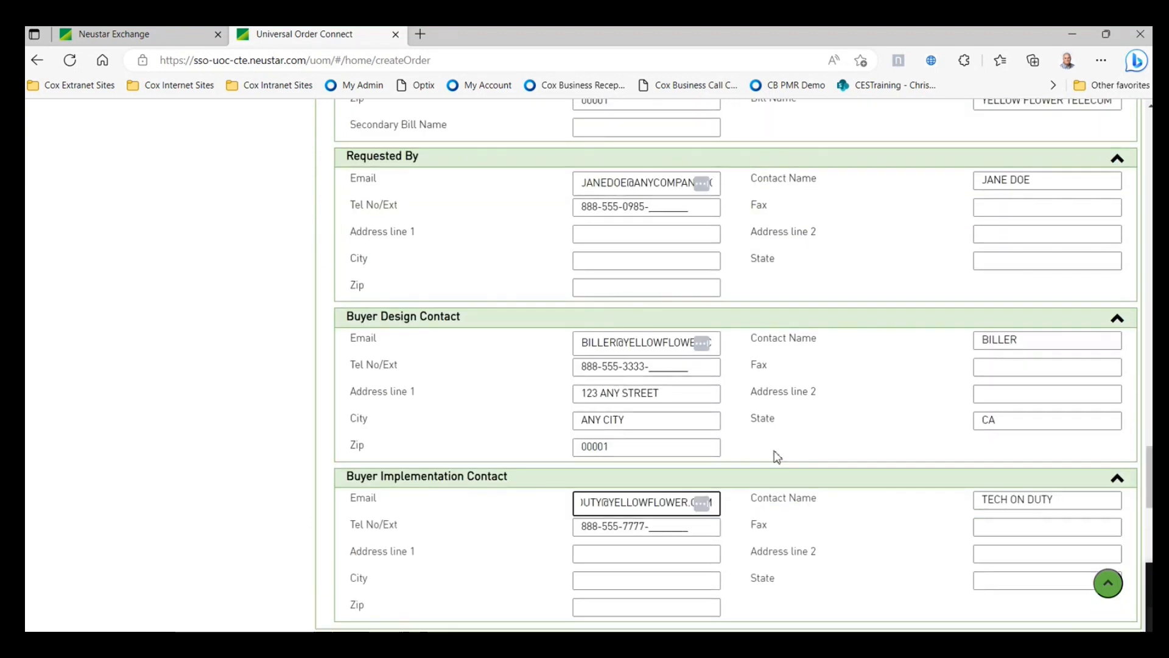
scroll(775, 456, "down", 8)
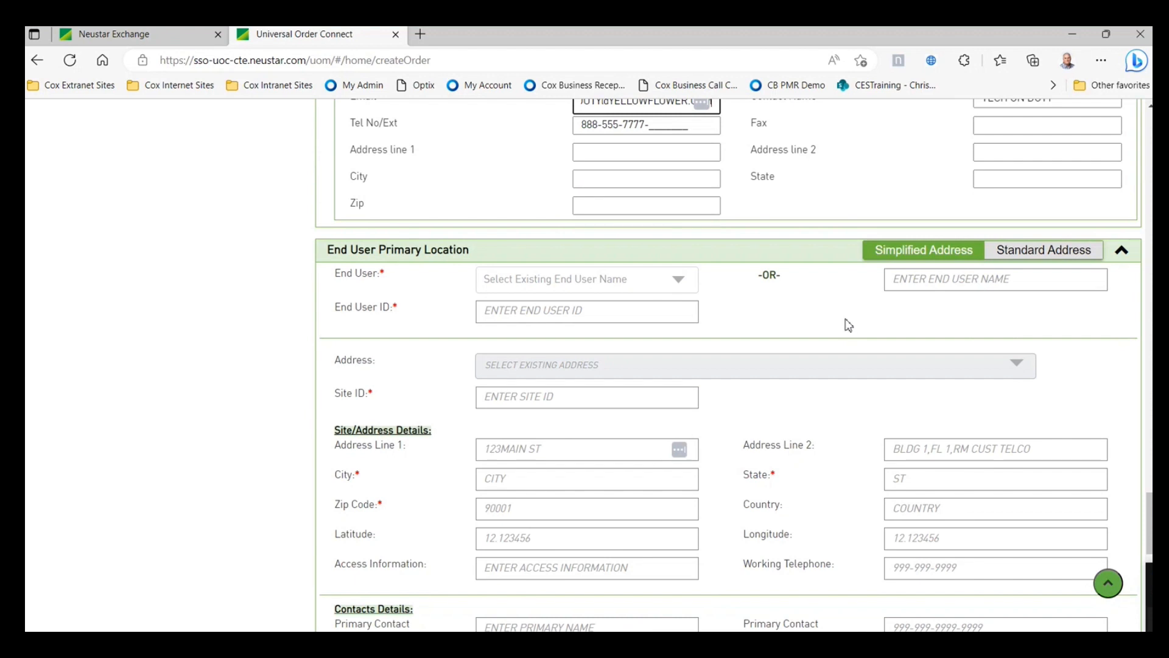
scroll(848, 324, "down", 6)
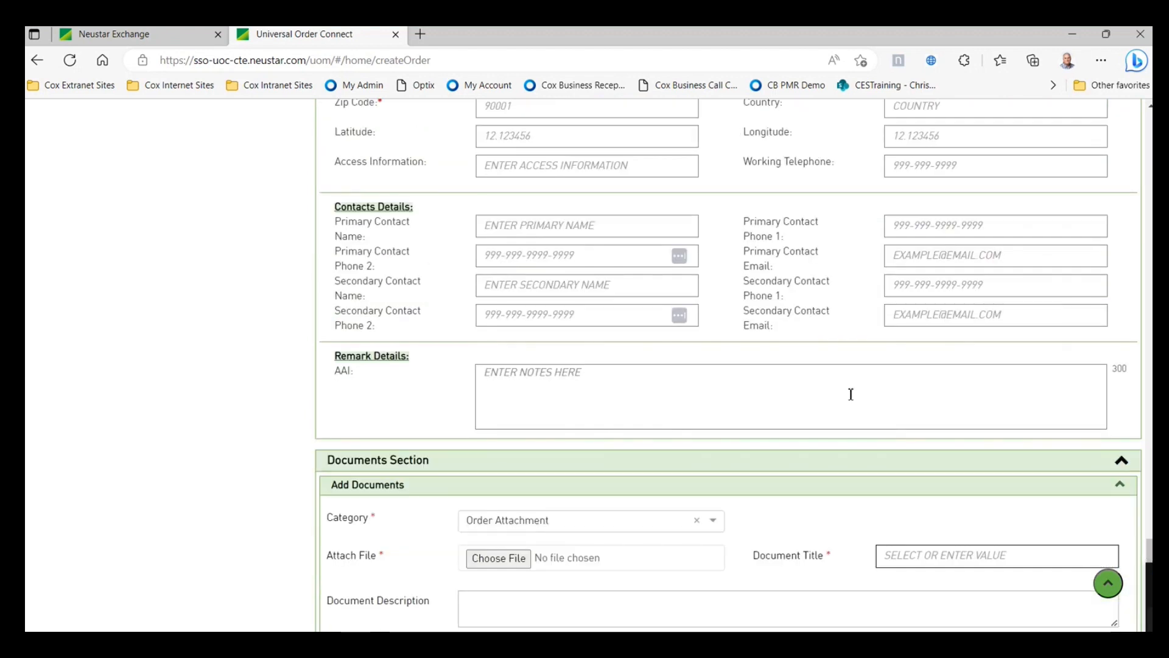
- Choose COX CORPORATION from the existing end users list
scroll(850, 392, "up", 7)
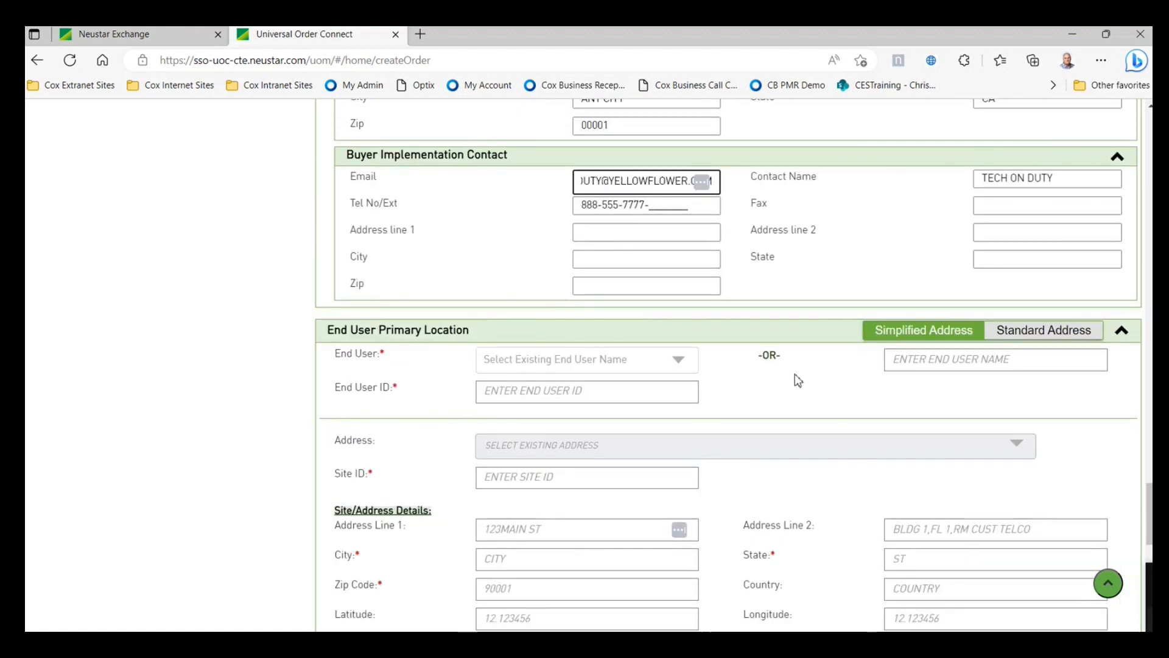
left_click(676, 365)
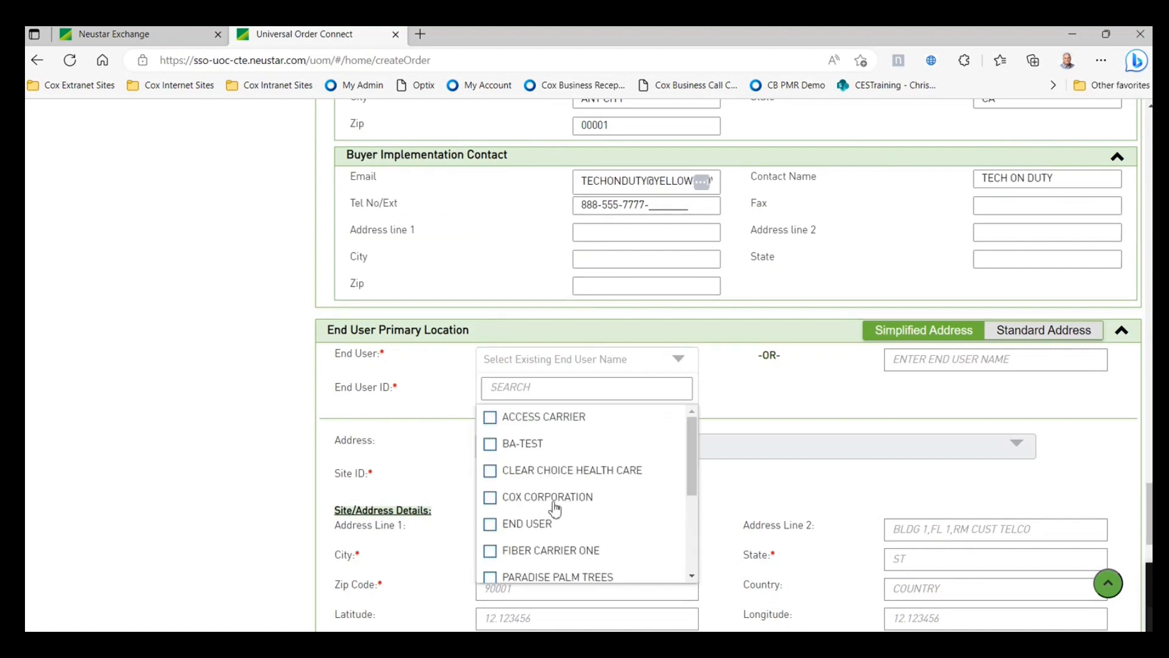
left_click(792, 388)
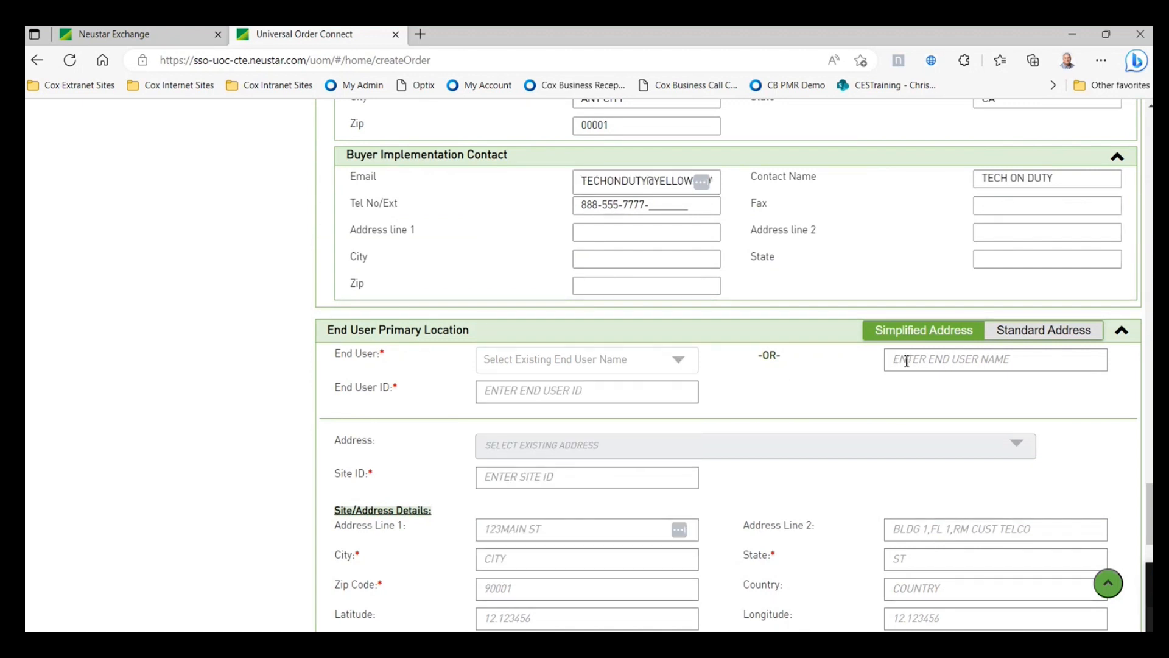
left_click(909, 364)
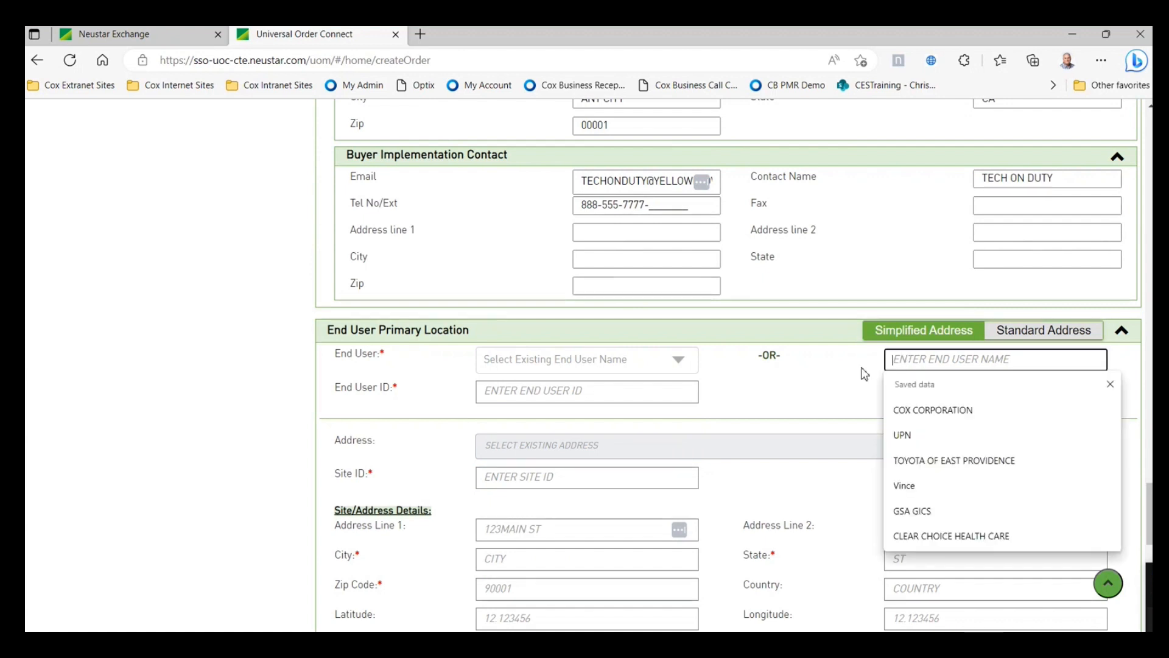
left_click(908, 358)
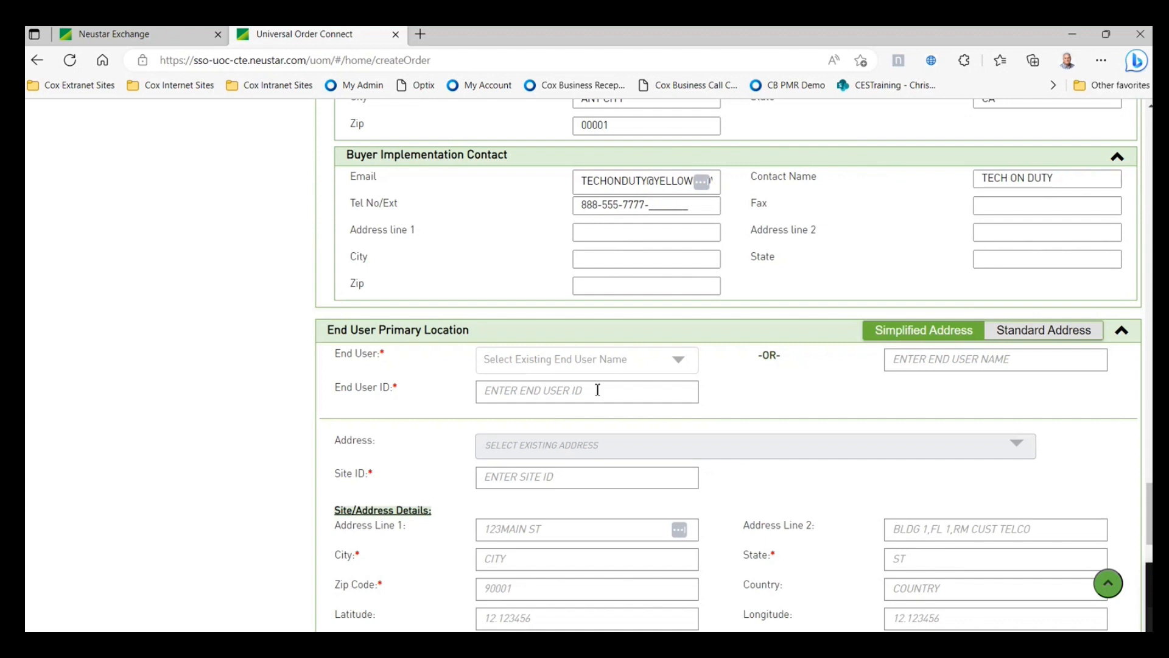
scroll(642, 392, "down", 1)
scroll(569, 394, "down", 1)
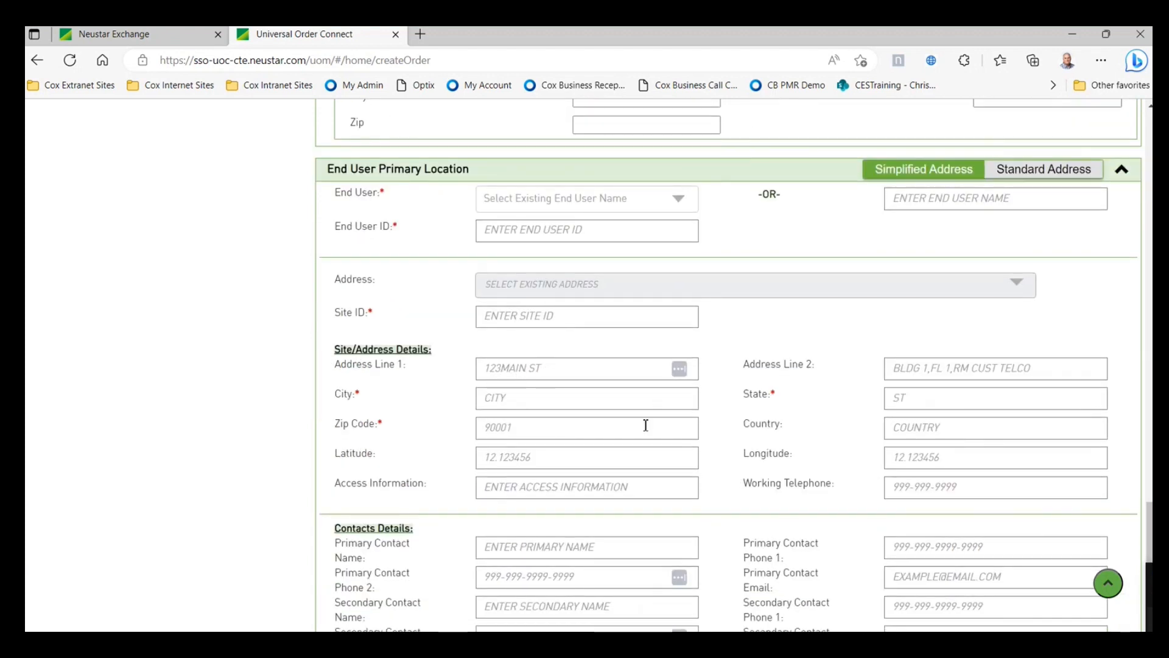
scroll(645, 425, "down", 1)
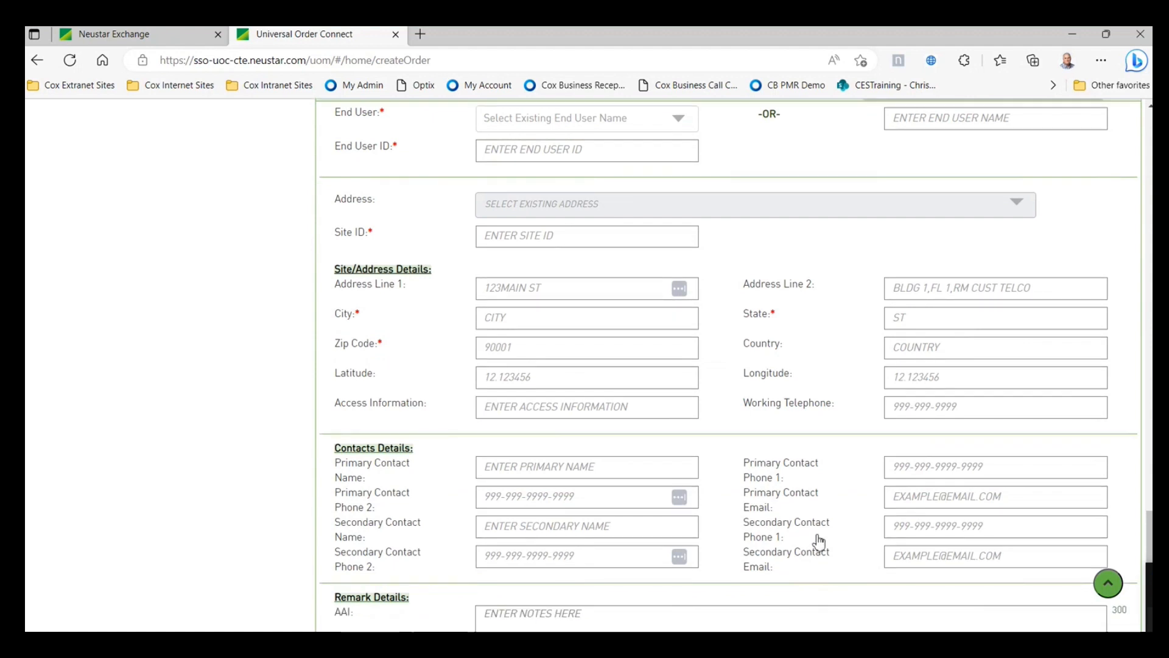
scroll(820, 542, "up", 1)
scroll(830, 498, "up", 1)
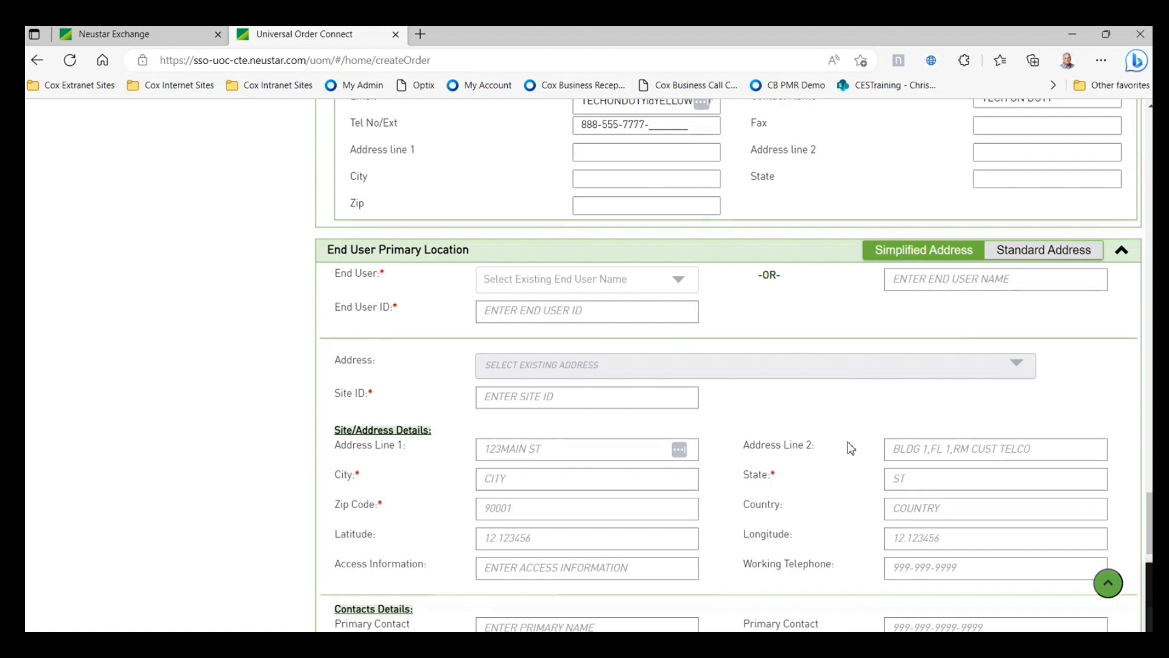
left_click(685, 289)
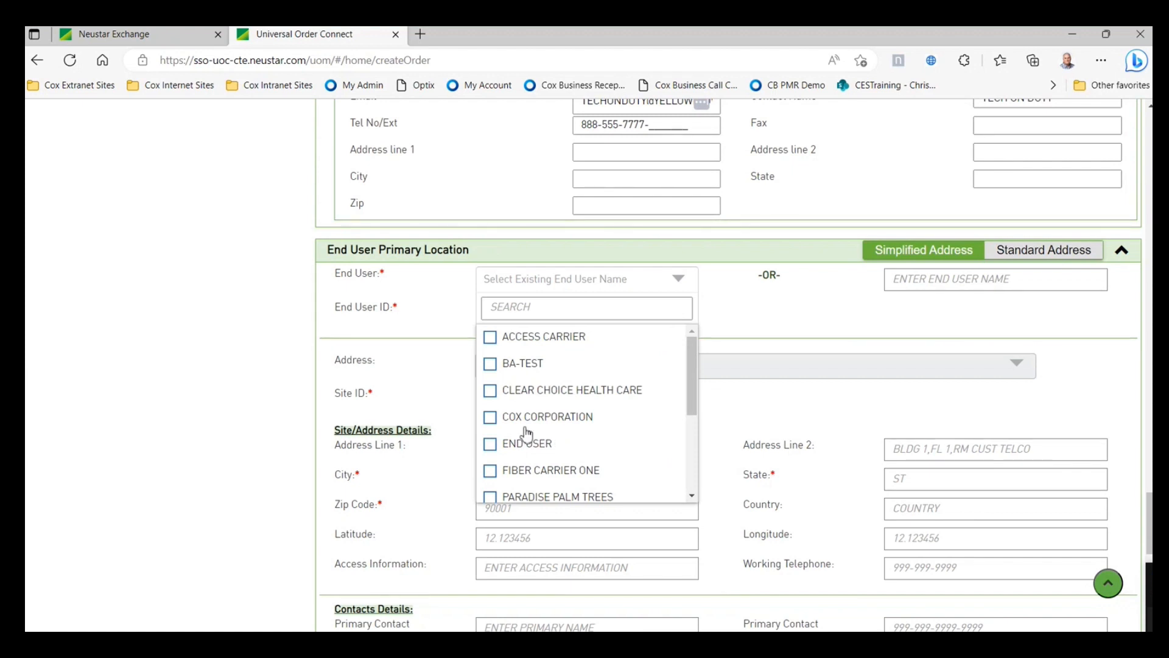
left_click(490, 417)
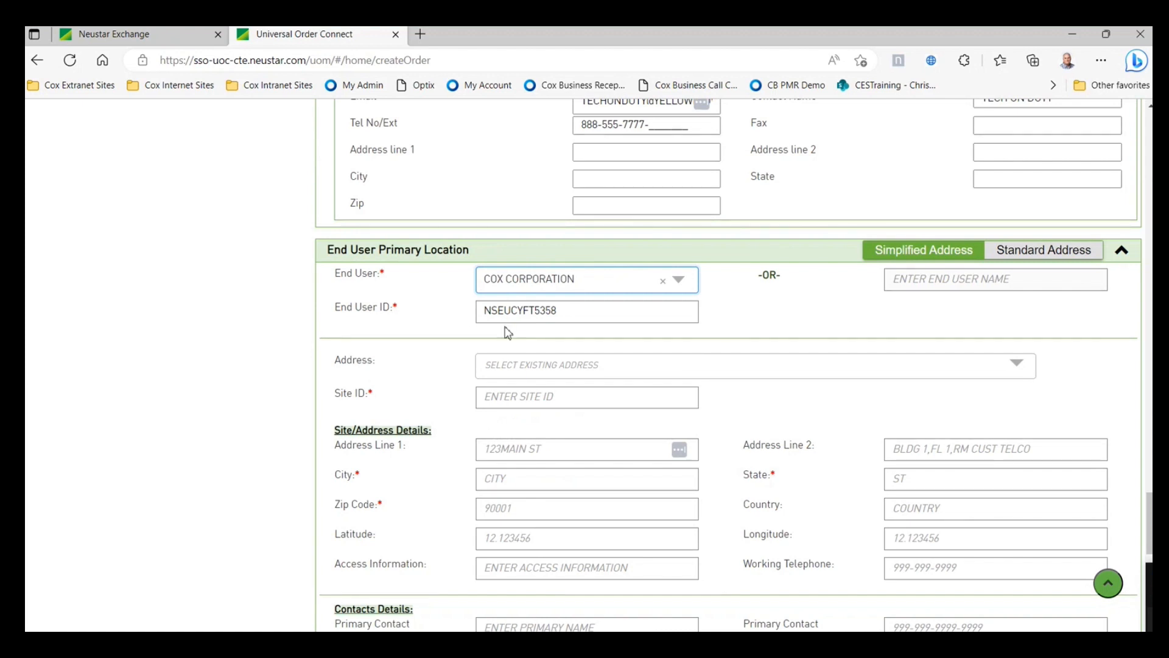
left_click(860, 378)
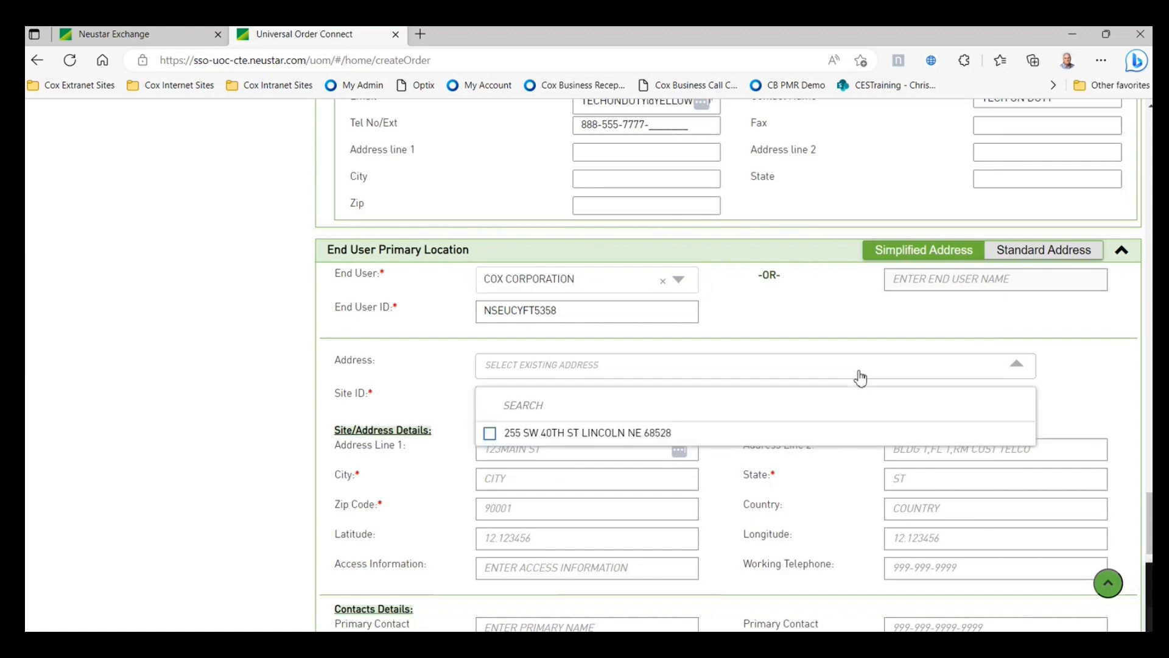
left_click(489, 434)
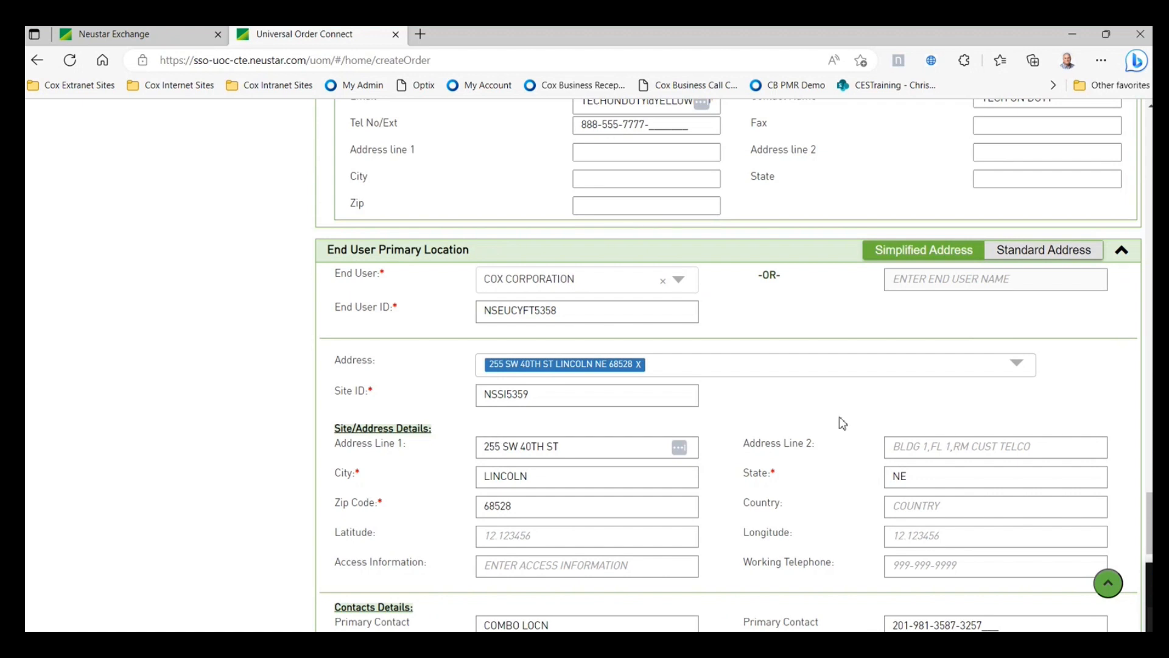
scroll(843, 423, "down", 2)
scroll(837, 435, "down", 1)
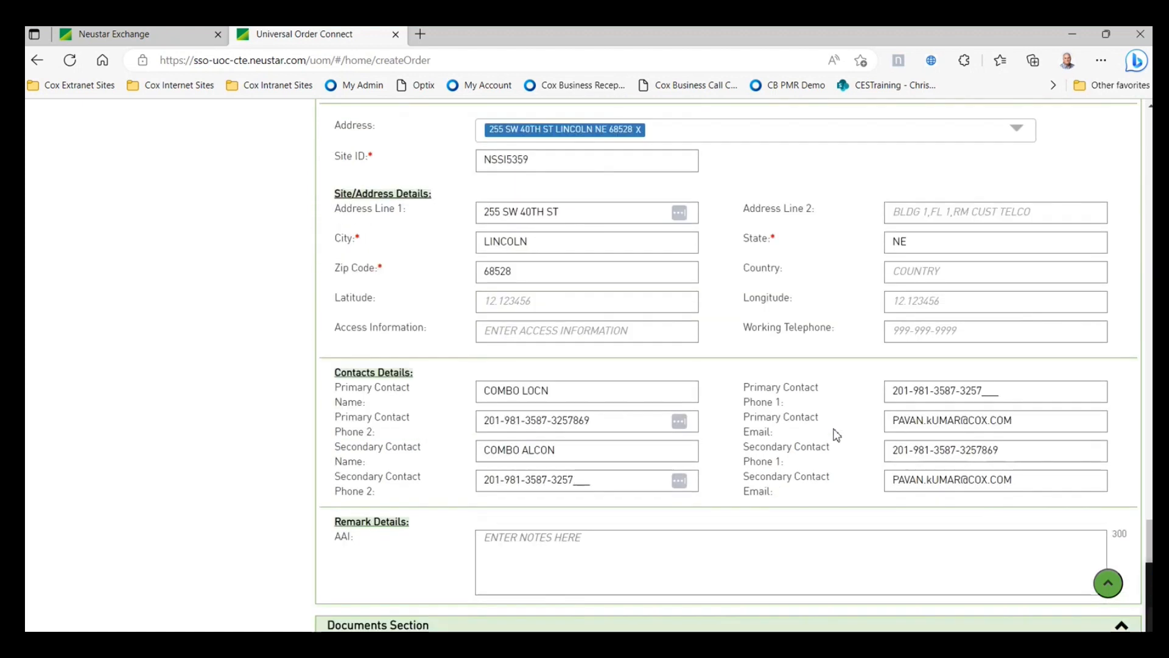
scroll(837, 435, "up", 2)
scroll(819, 436, "down", 1)
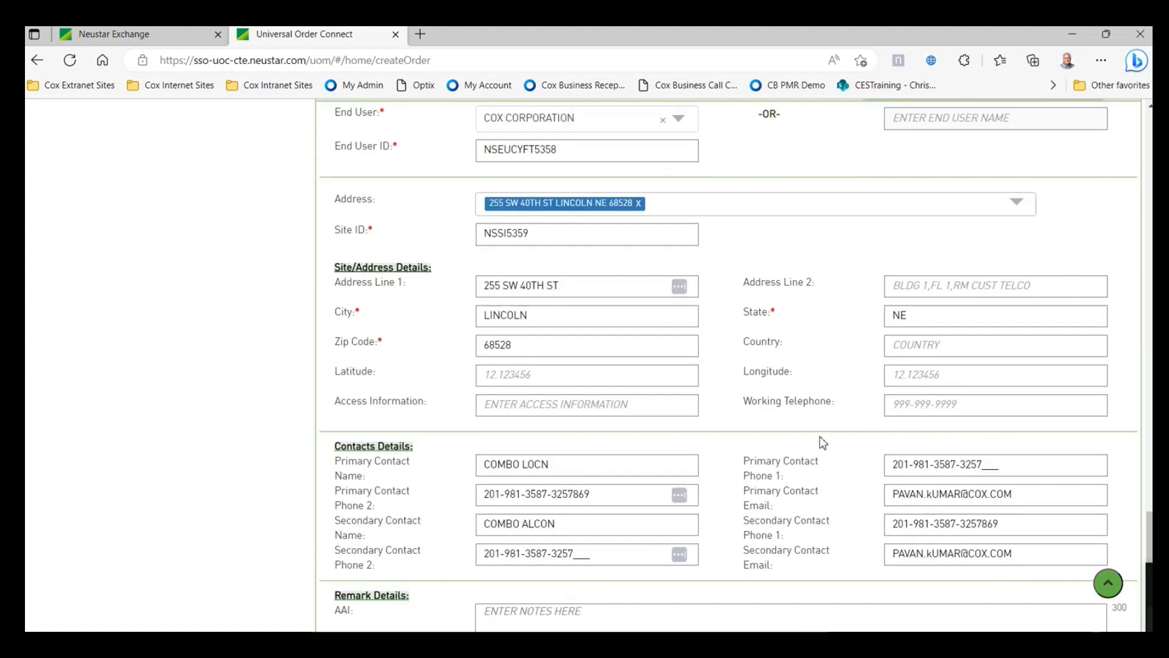
scroll(819, 436, "down", 5)
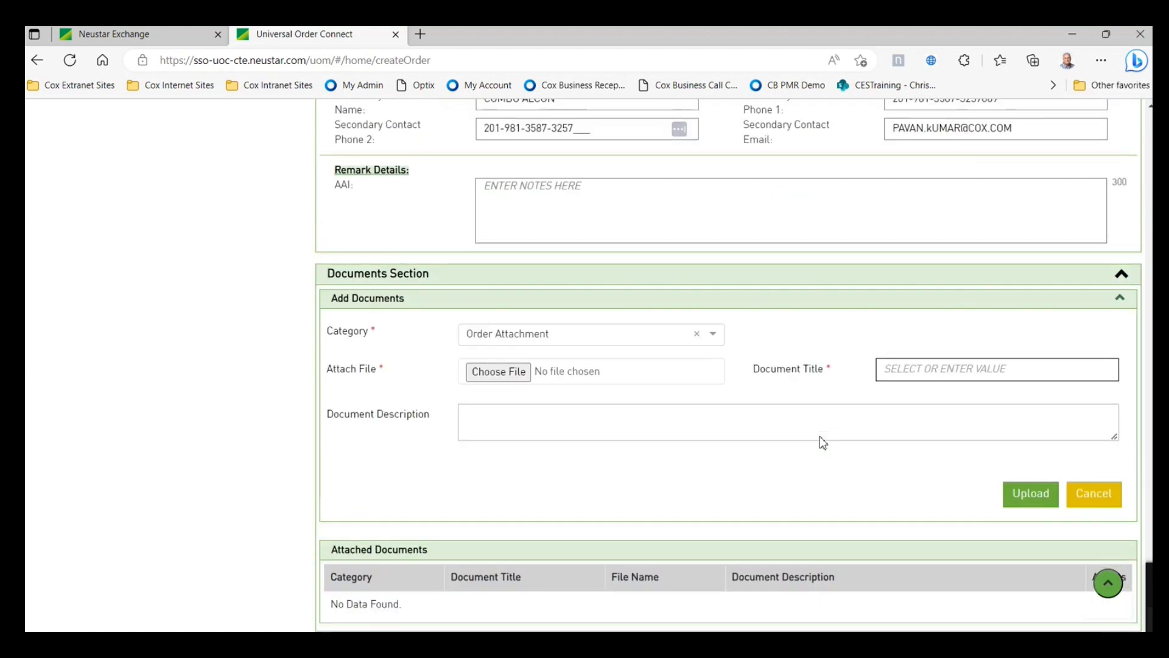
scroll(652, 444, "up", 3)
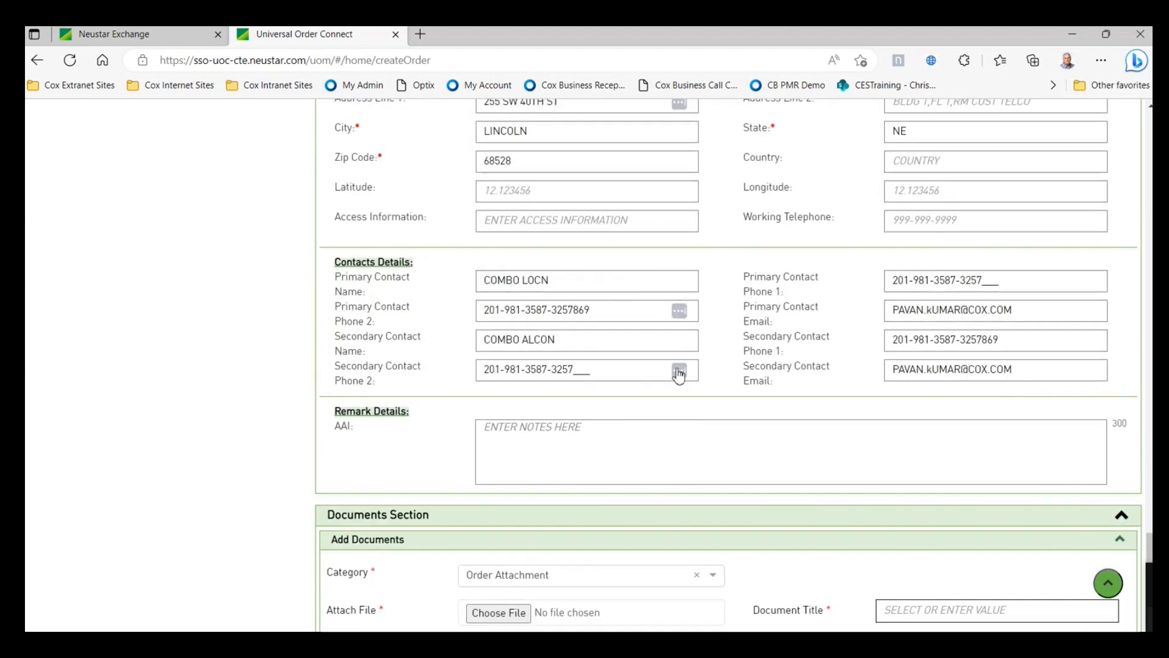
scroll(688, 396, "up", 4)
scroll(702, 425, "down", 4)
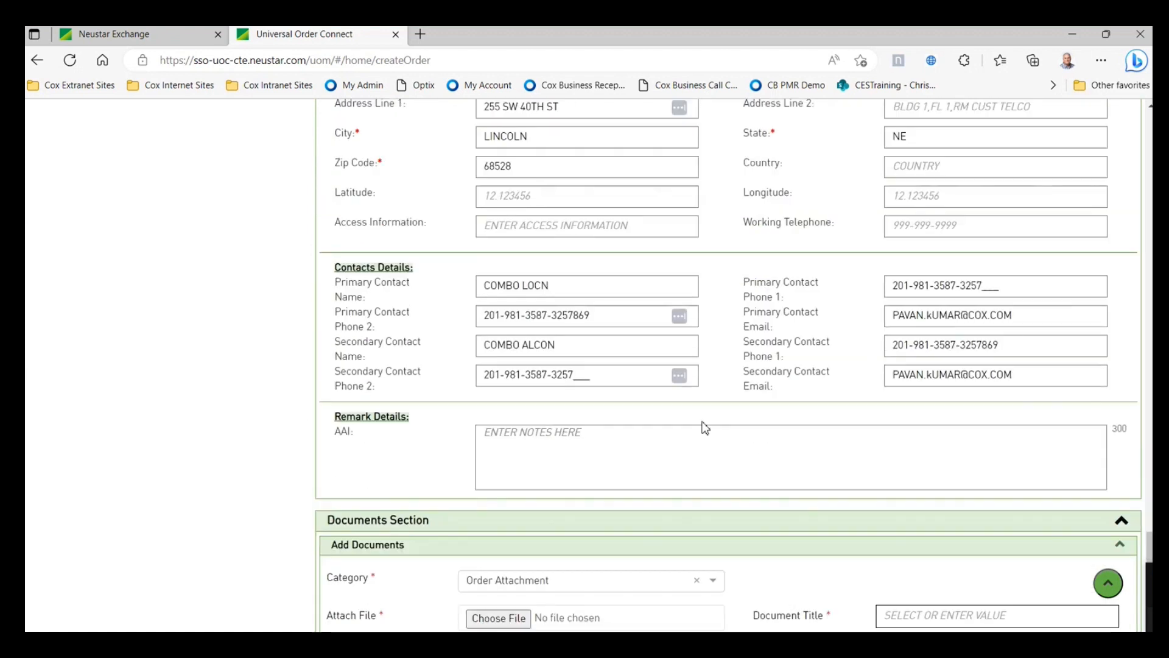
scroll(703, 427, "down", 3)
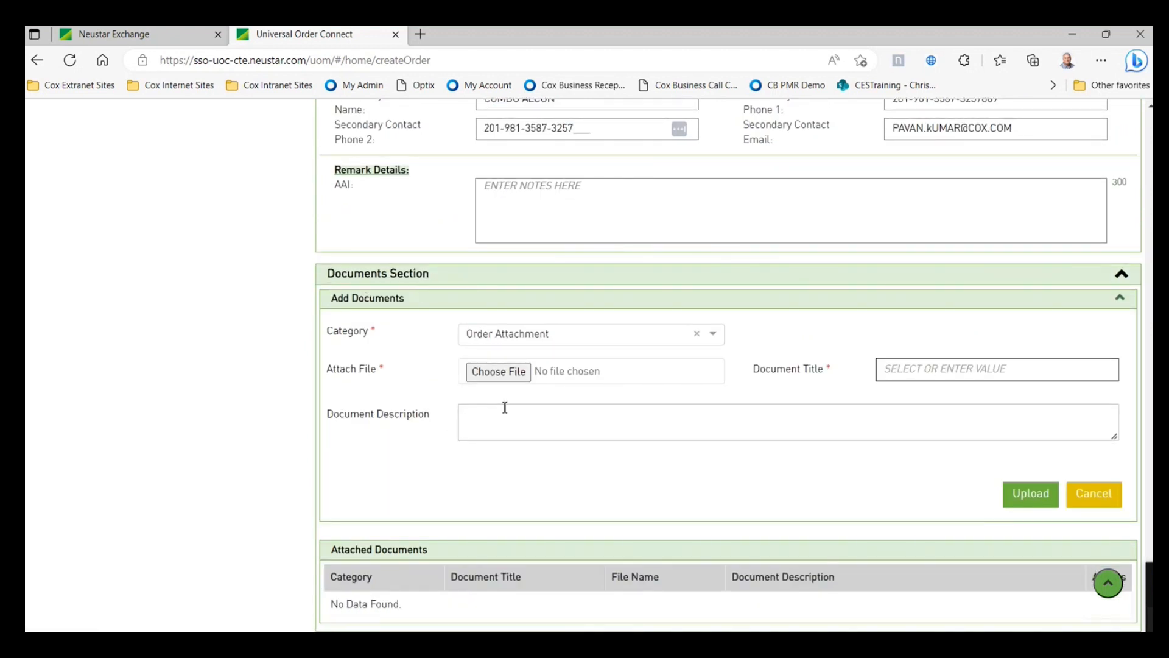
- Upload Cisco_8841_MPP_QRG.pdf as an Order Attachment with document title Purchase Order (PO)
left_click(514, 376)
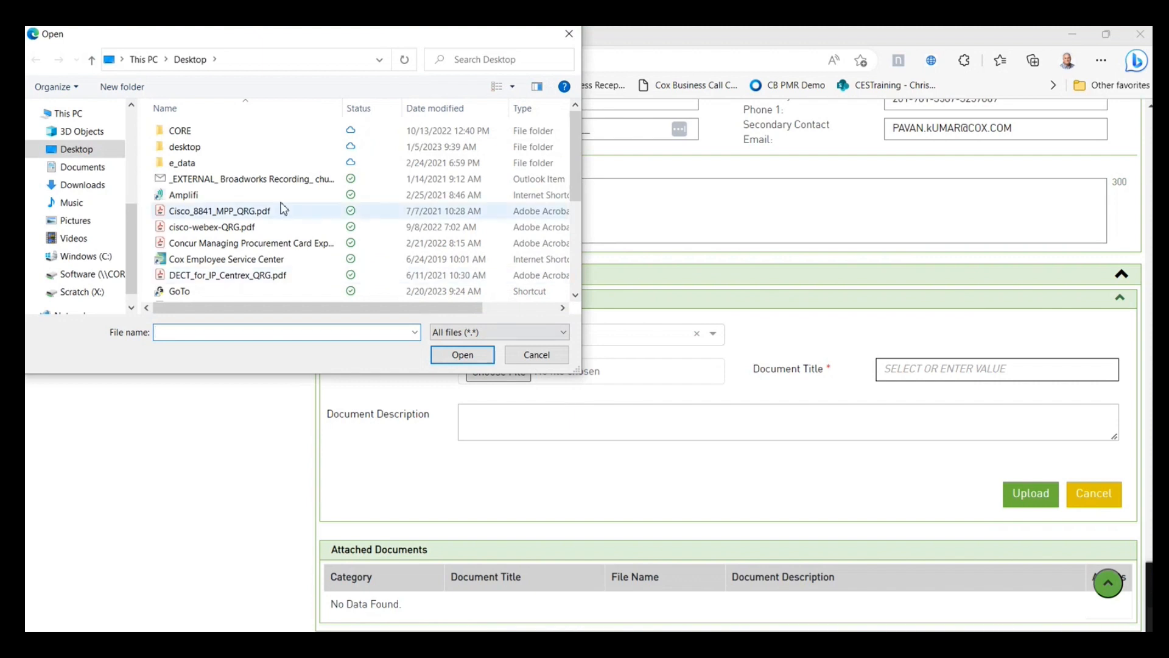
left_click(253, 212)
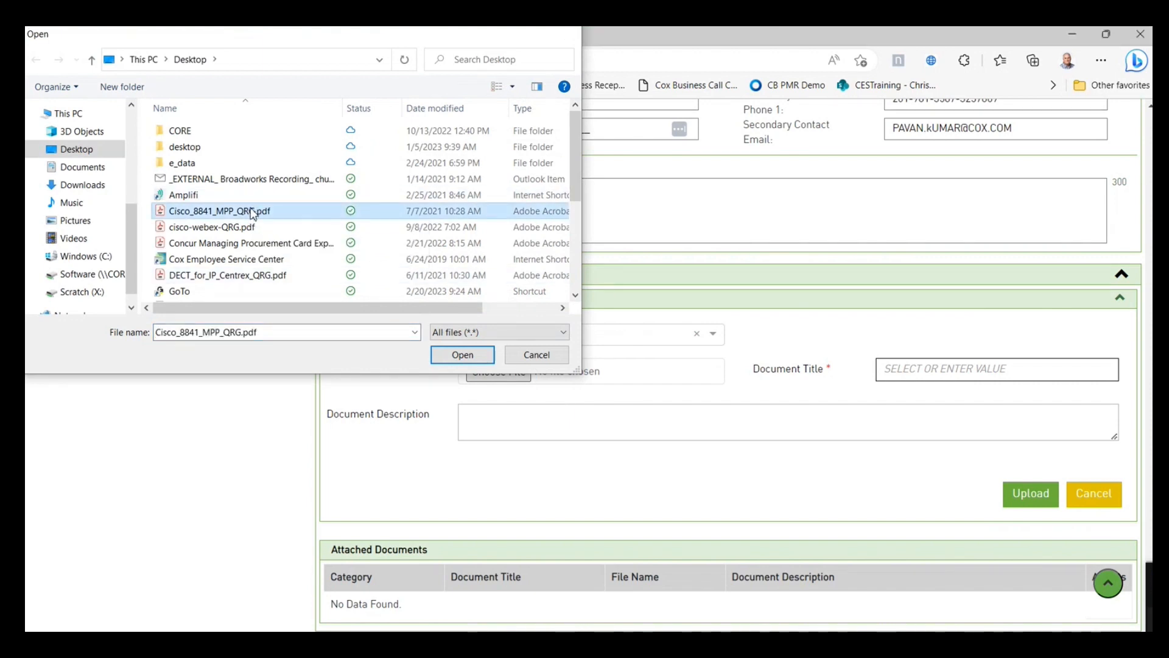
double_click(252, 212)
left_click(987, 370)
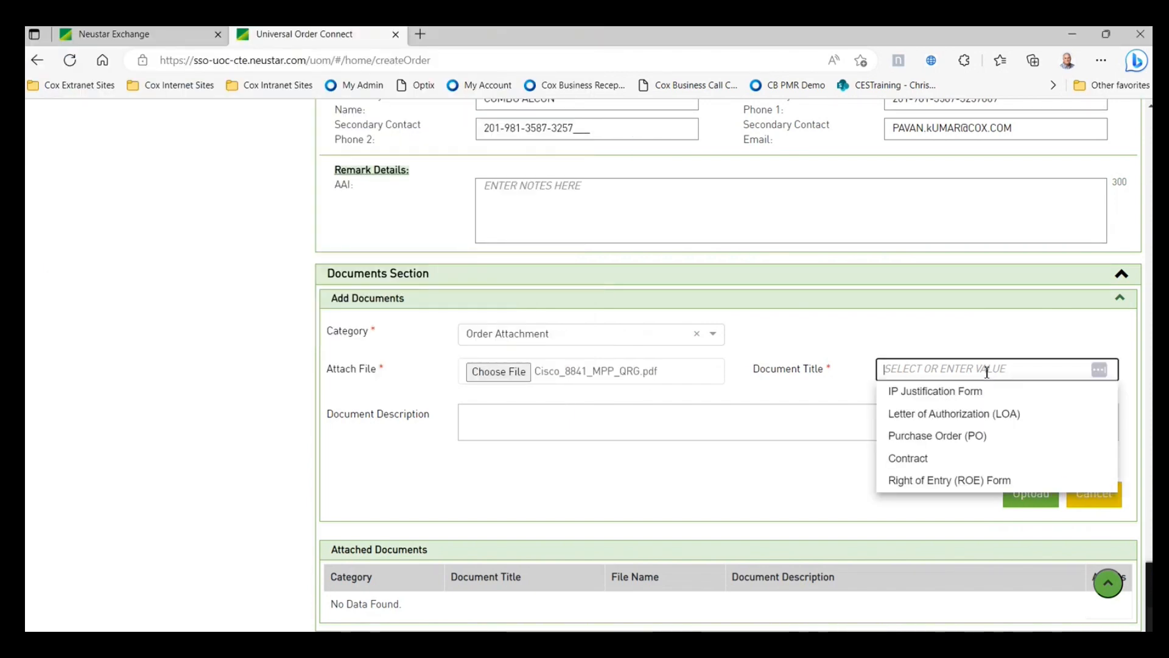
left_click(932, 437)
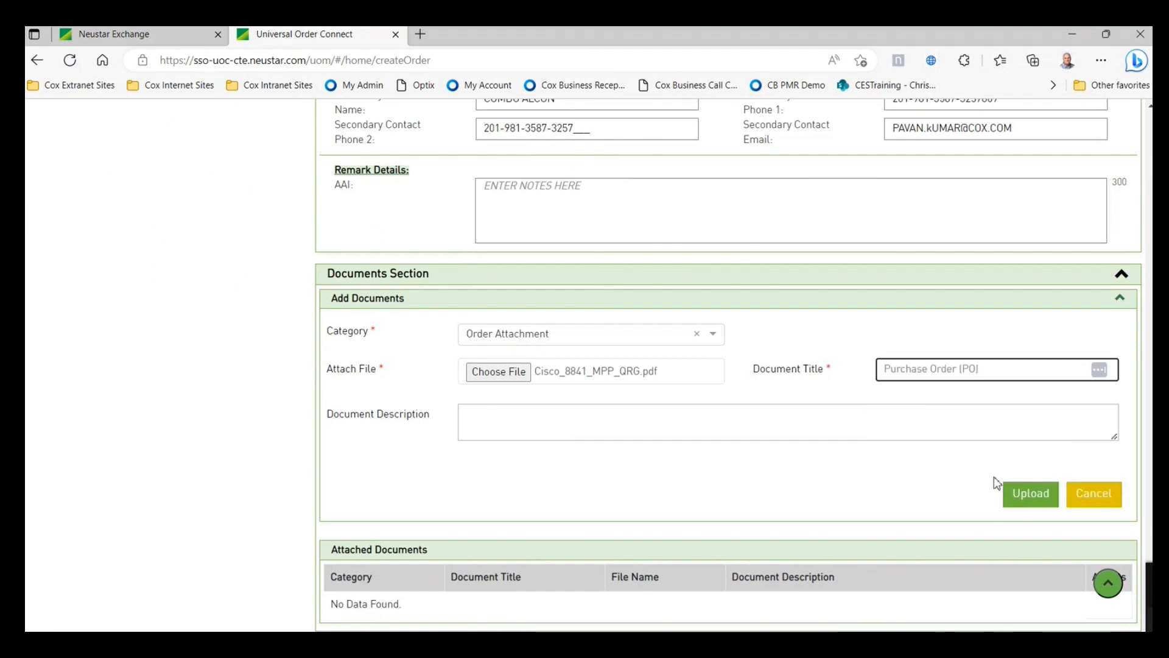
left_click(1029, 493)
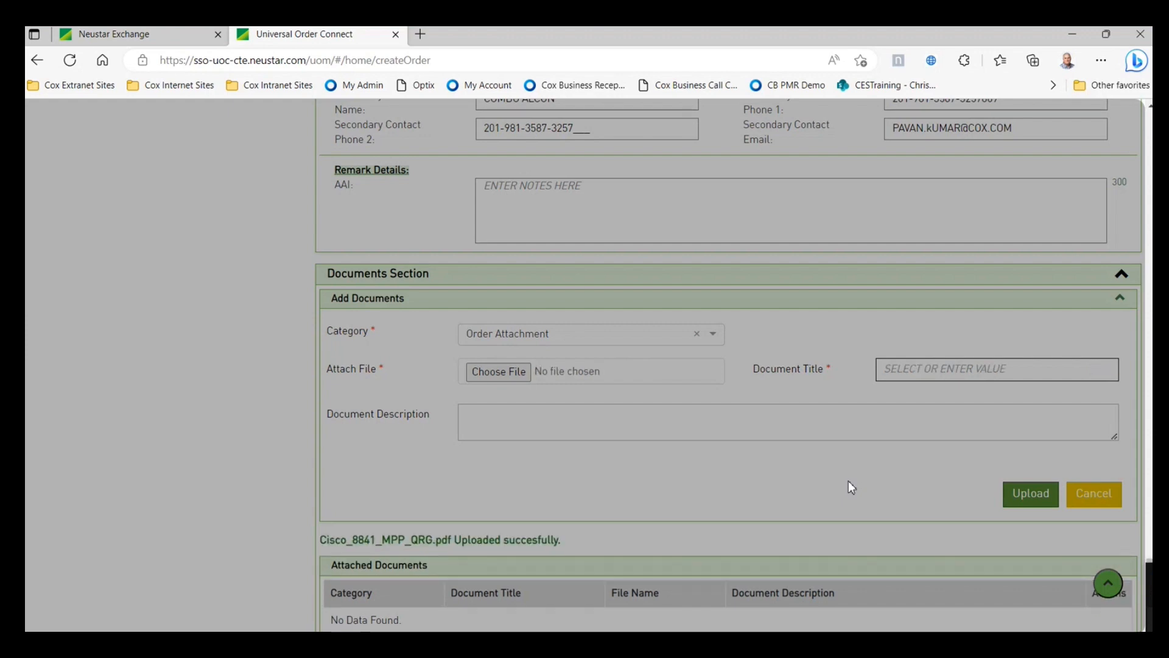
scroll(821, 505, "down", 1)
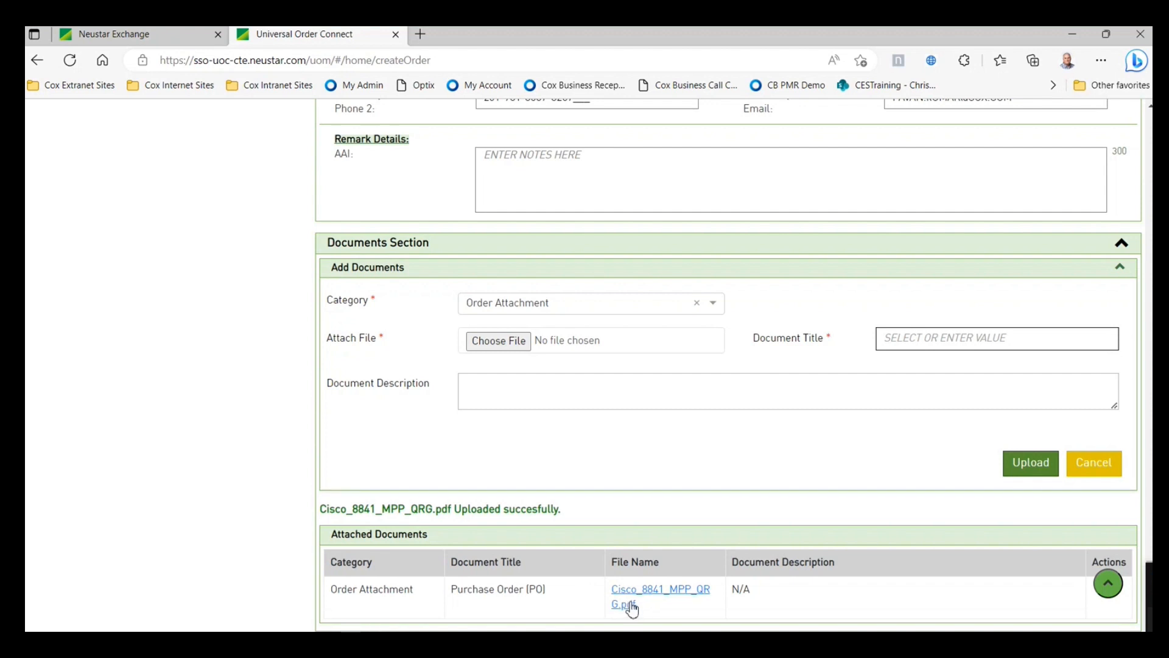
- Validate the order and review the Term Agreement error and its VTA help
left_click(1107, 586)
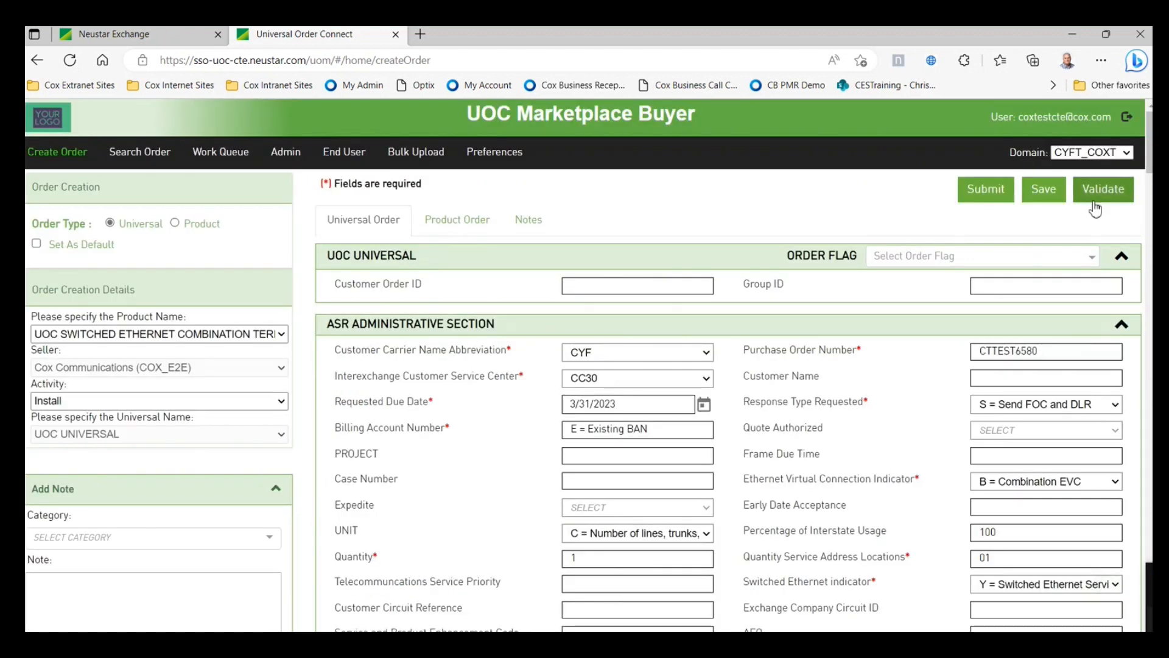
left_click(1095, 200)
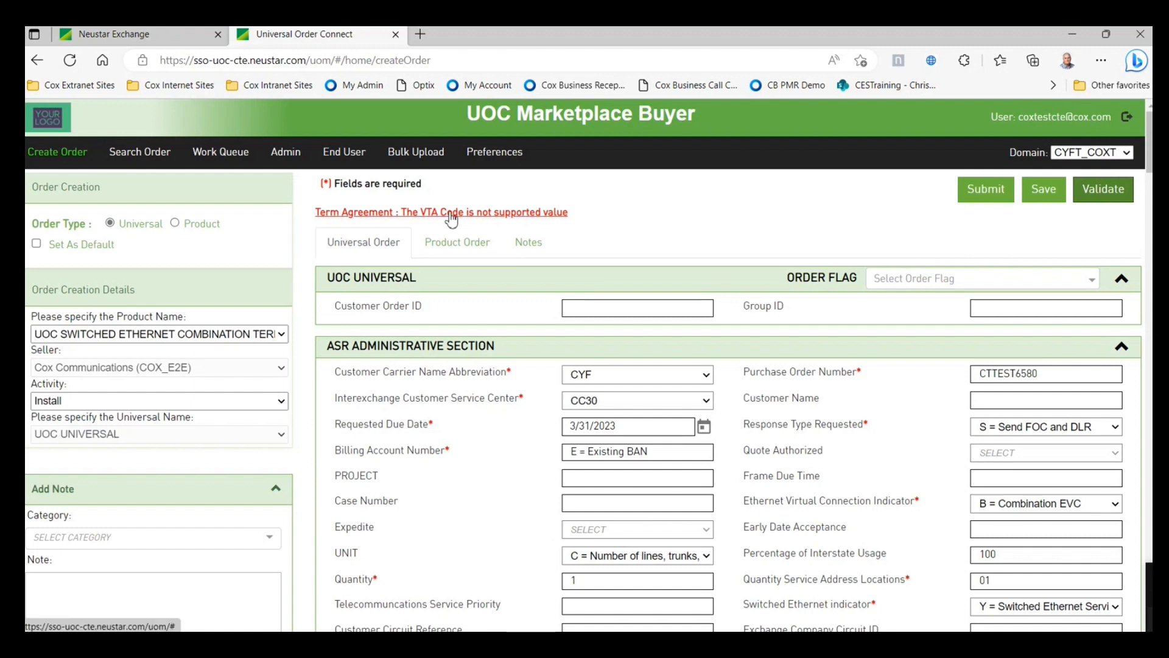
left_click(451, 219)
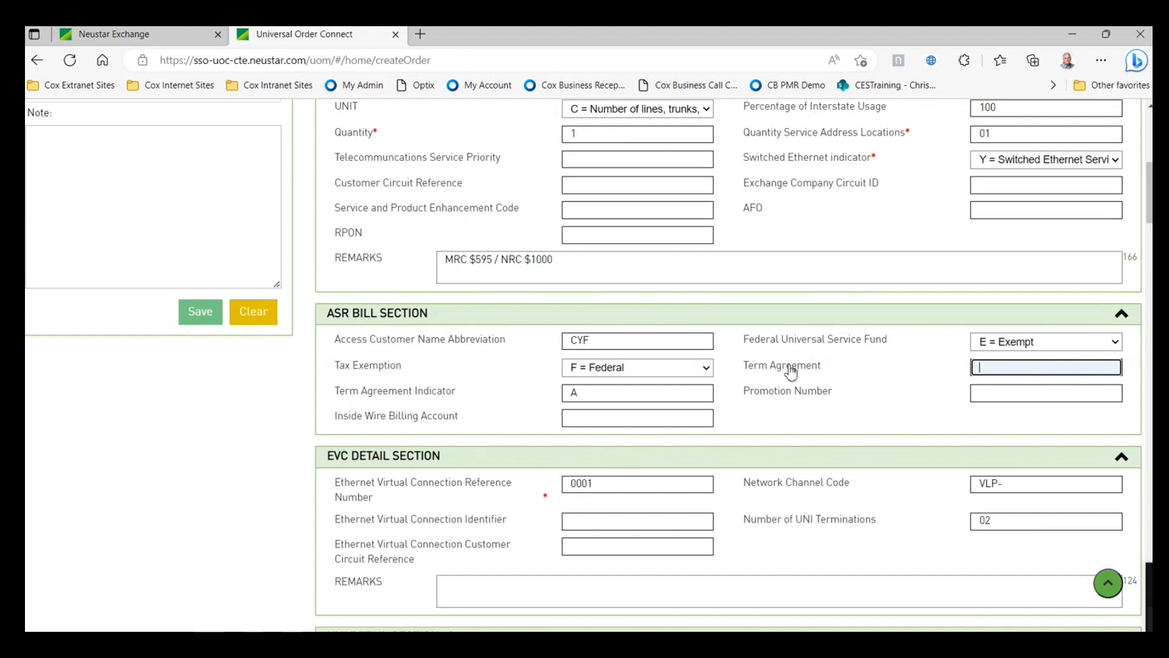
left_click(790, 369)
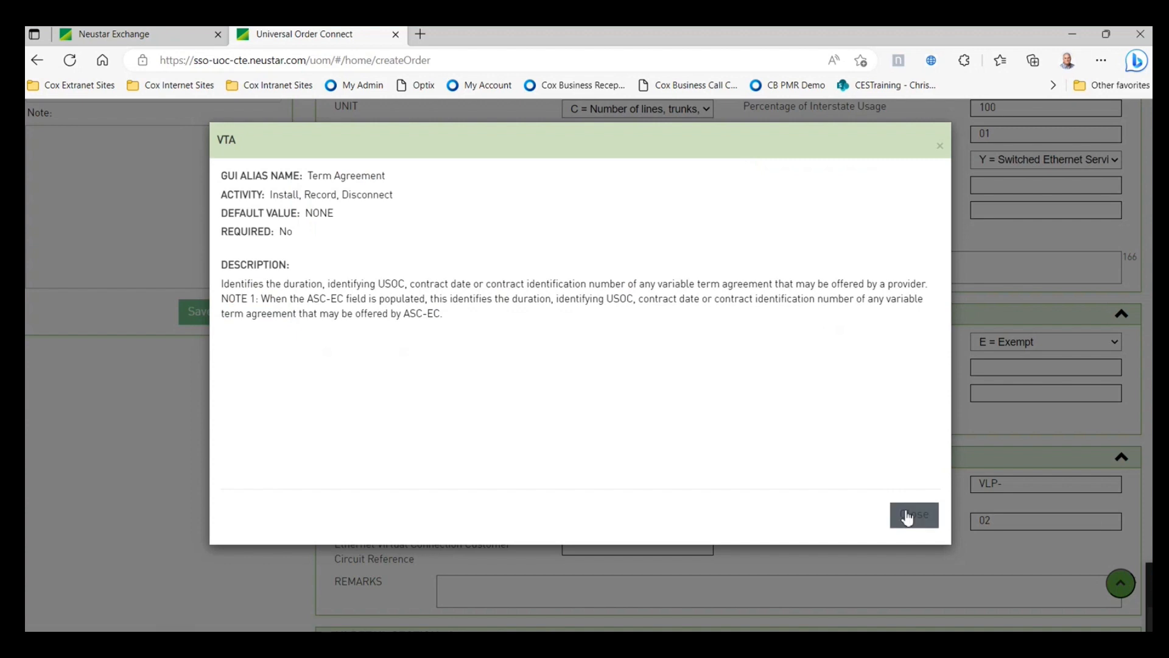
left_click(908, 515)
- Enter 12 as the Term Agreement and validate the order again successfully
left_click(1001, 373)
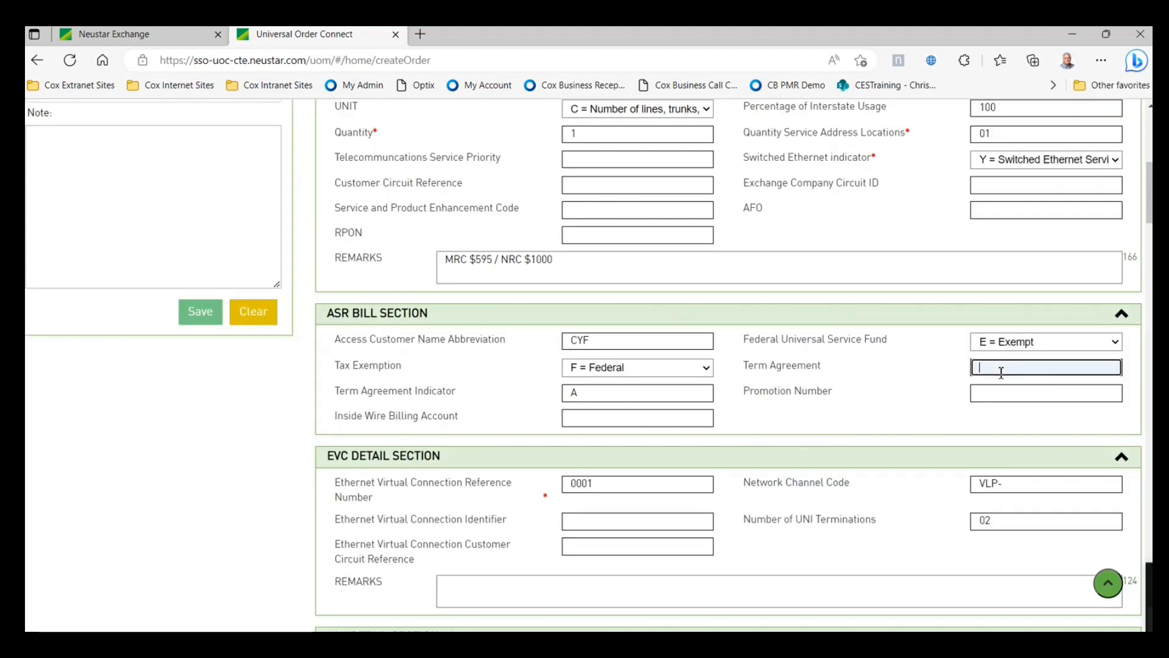
type("12")
left_click(1109, 583)
scroll(819, 536, "down", 1)
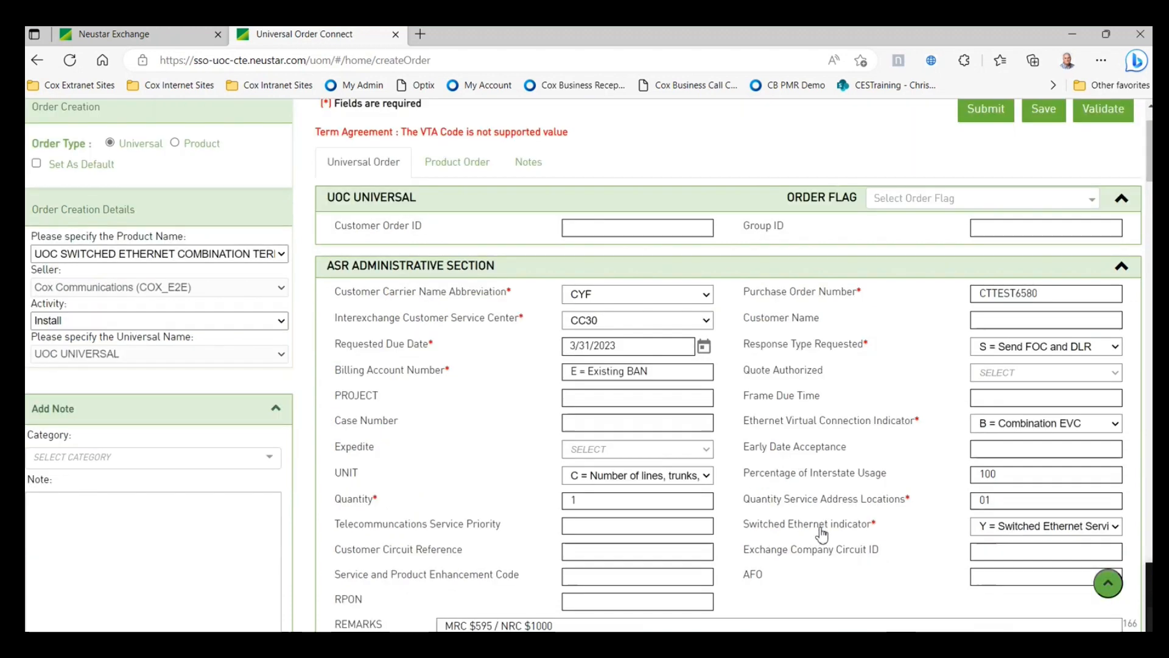
left_click(1108, 581)
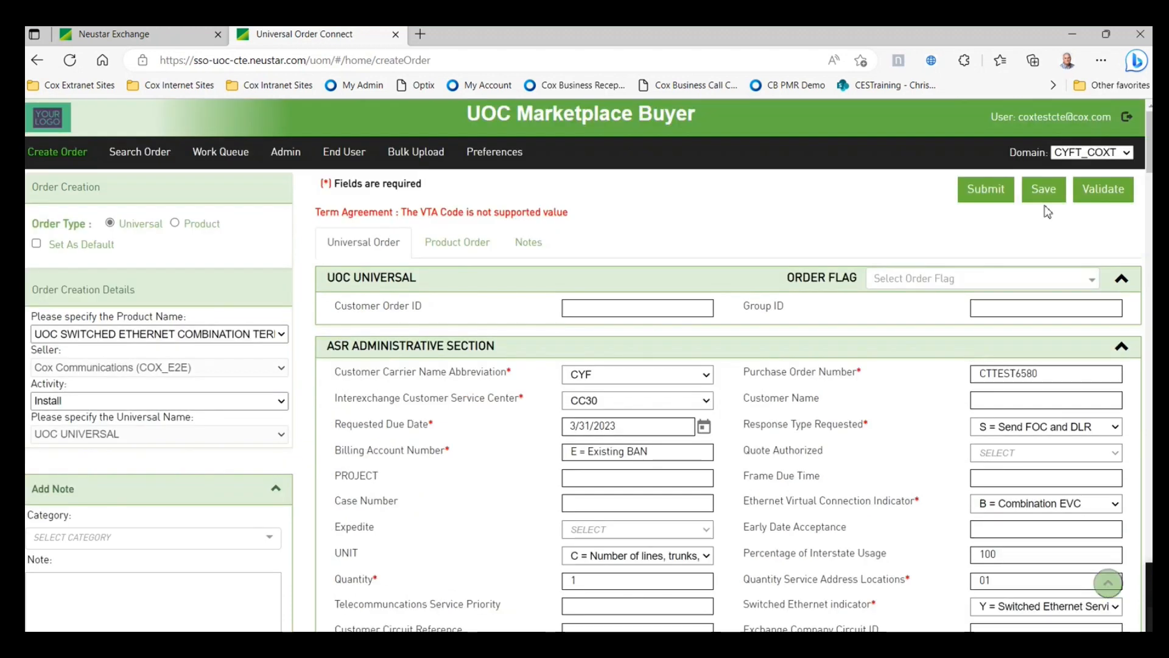
left_click(1107, 191)
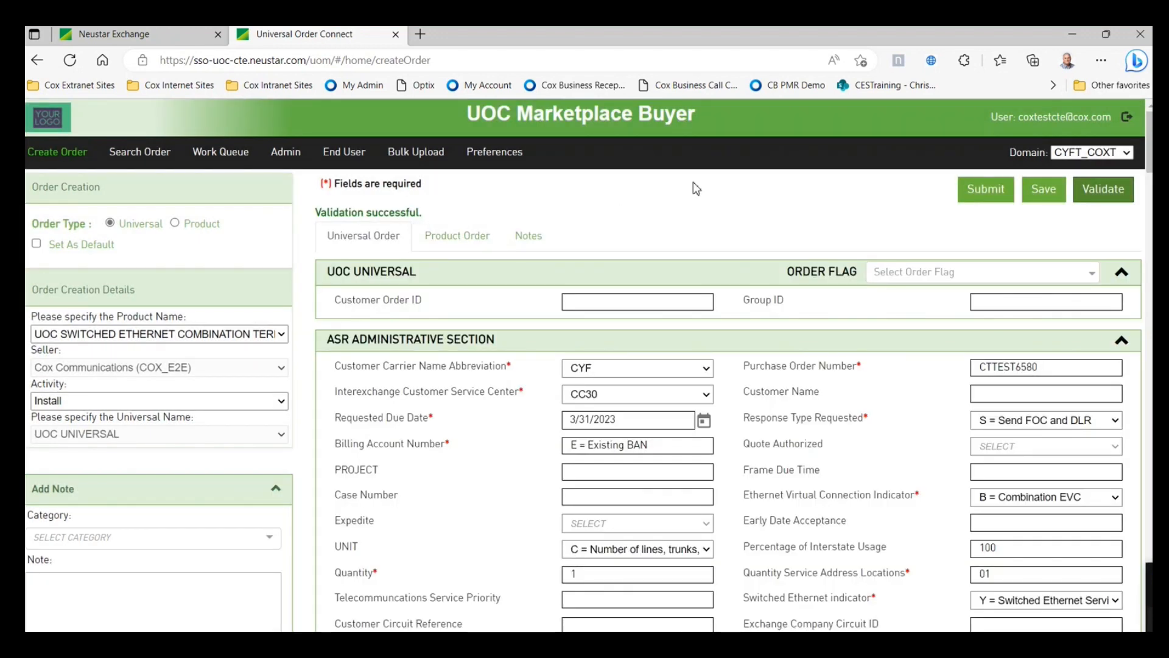
- Submit the validated order, then view it listed as SENT in the Work Queue
left_click(981, 193)
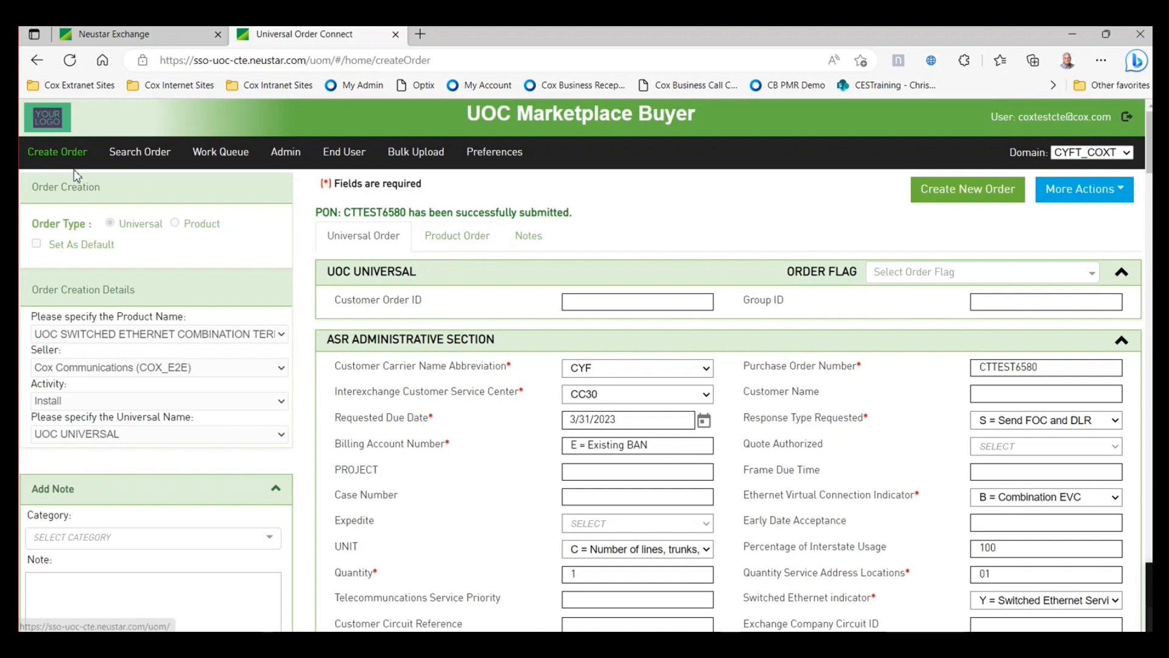
left_click(210, 153)
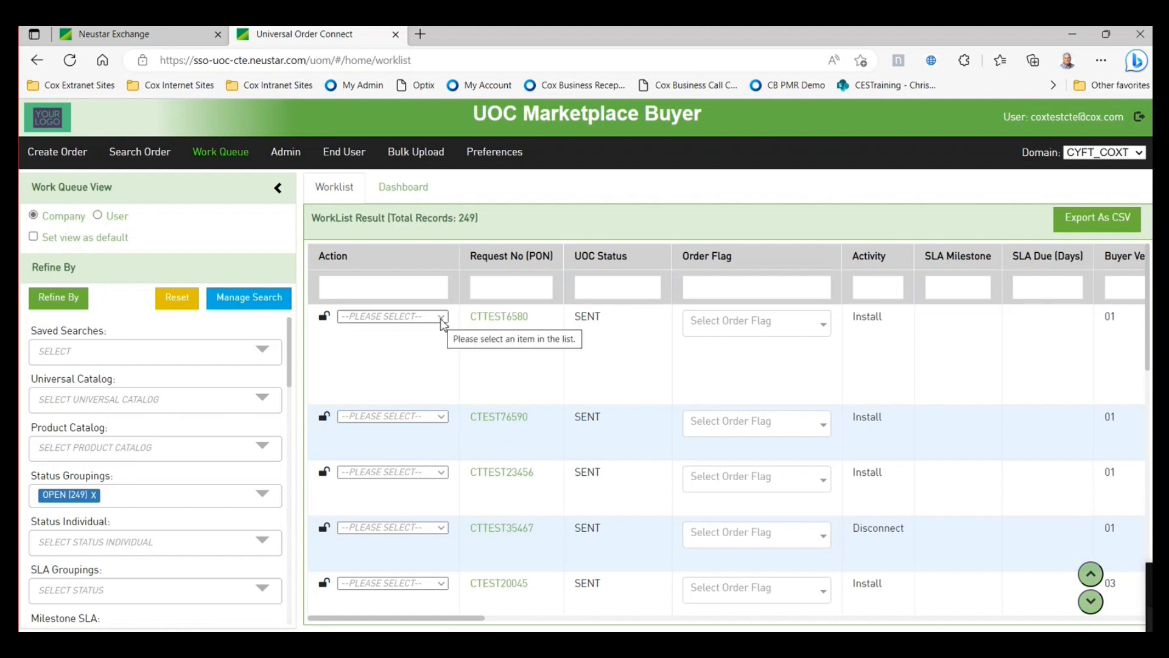
- Clone the newest SENT Install order using CLONE in its Action dropdown
left_click(441, 318)
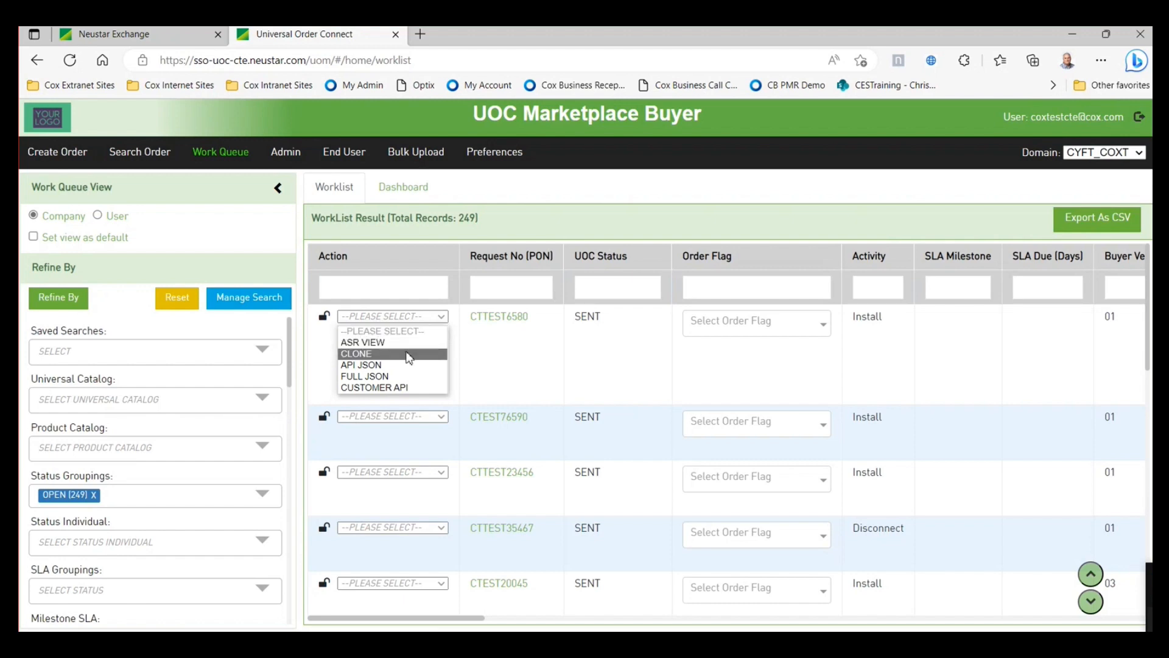
left_click(407, 355)
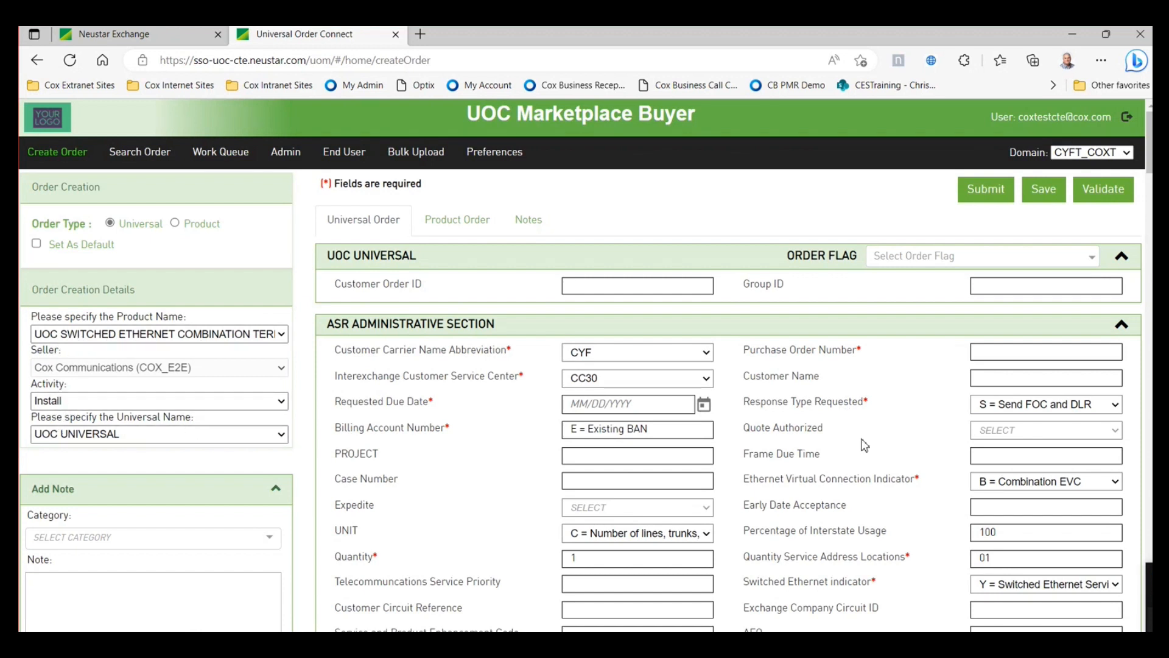
- Look over the cloned form, checking the empty Purchase Order Number and Related UNI Identifier
scroll(865, 446, "down", 1)
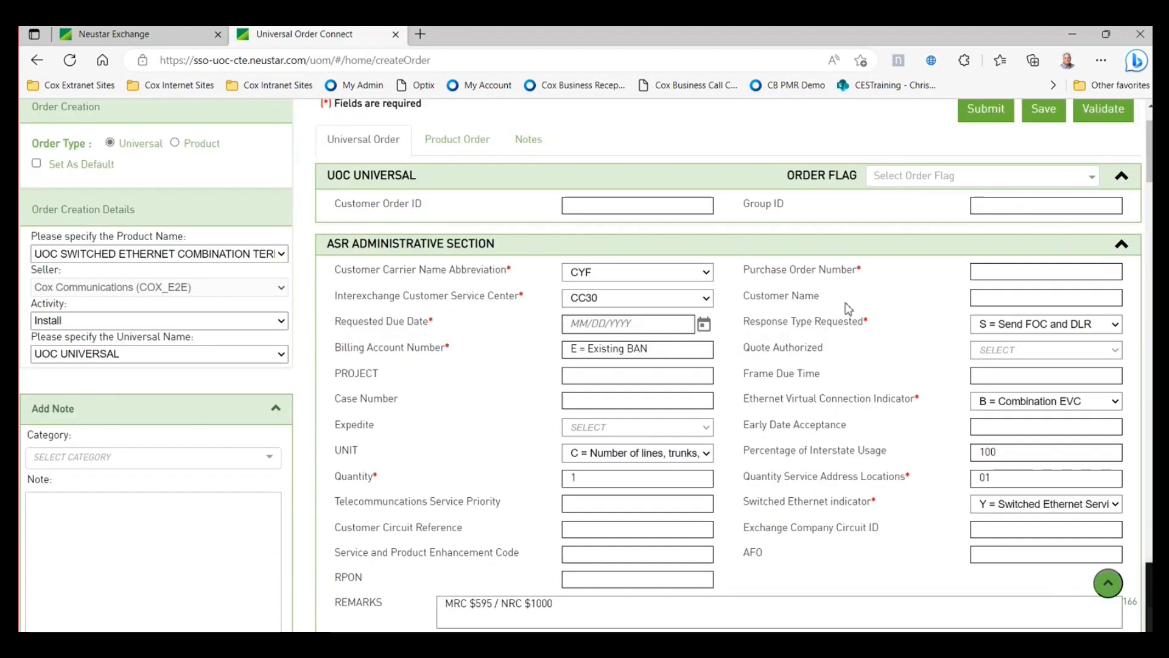
left_click(991, 274)
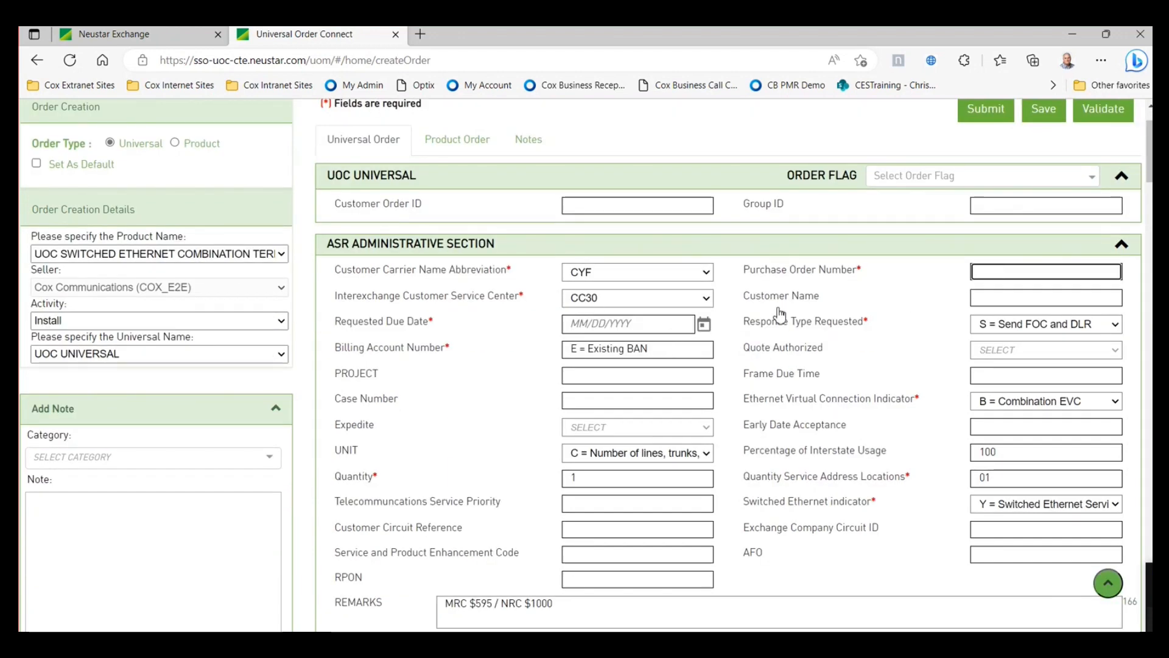
scroll(834, 356, "down", 3)
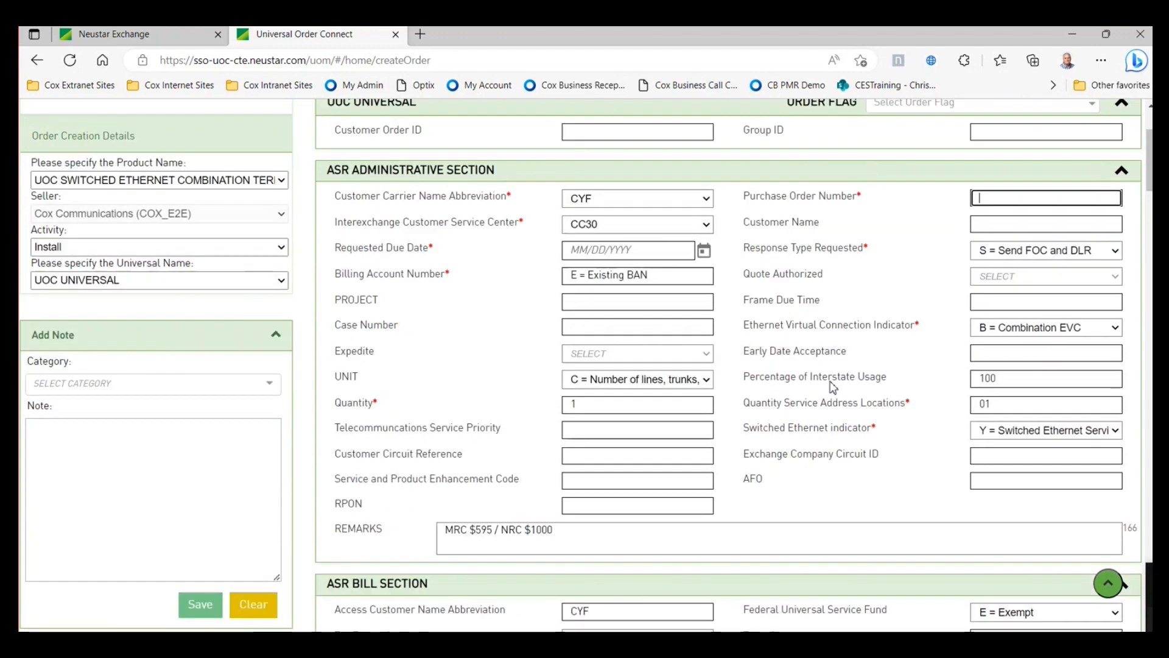
scroll(833, 347, "down", 1)
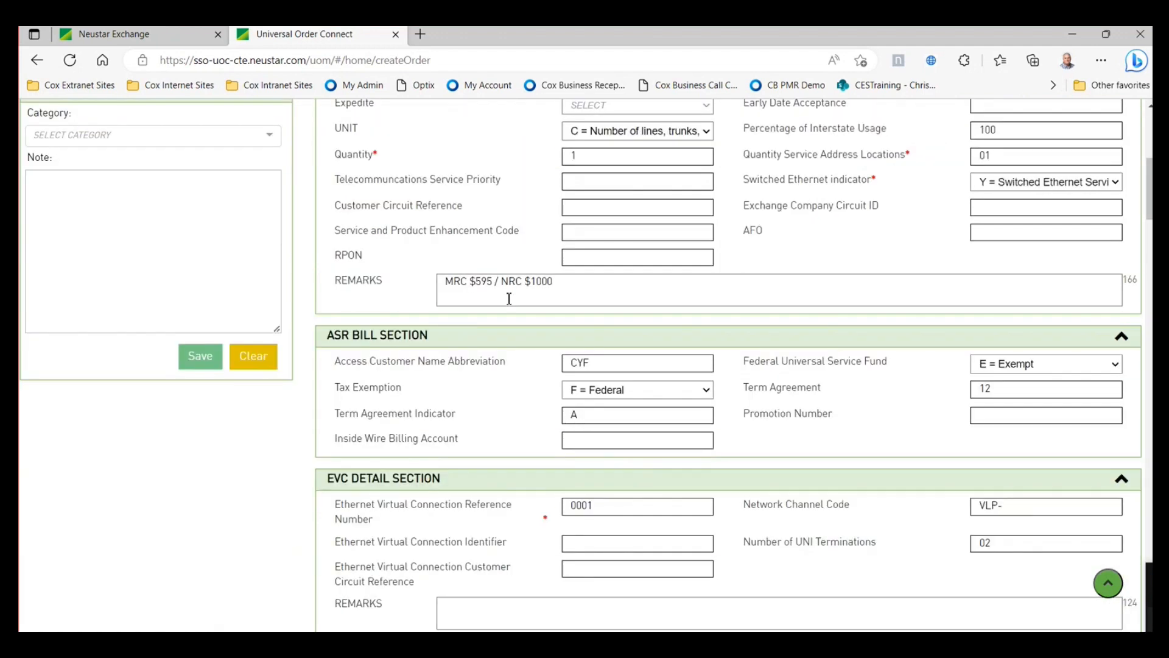
scroll(524, 316, "down", 1)
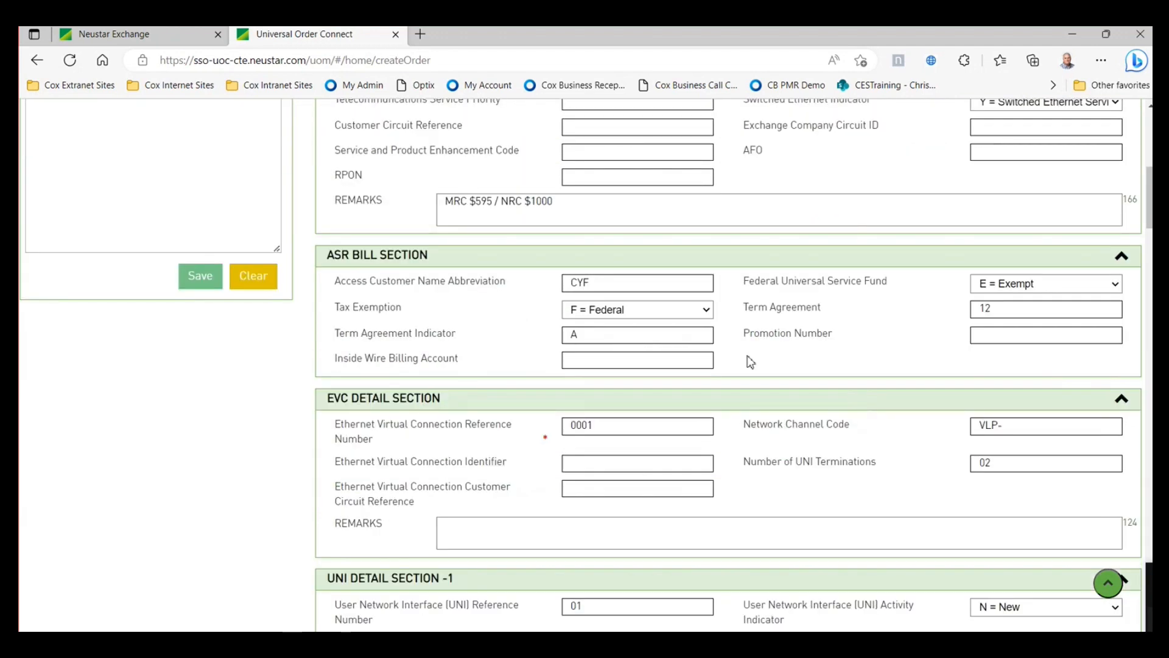
scroll(774, 375, "down", 1)
scroll(763, 304, "down", 3)
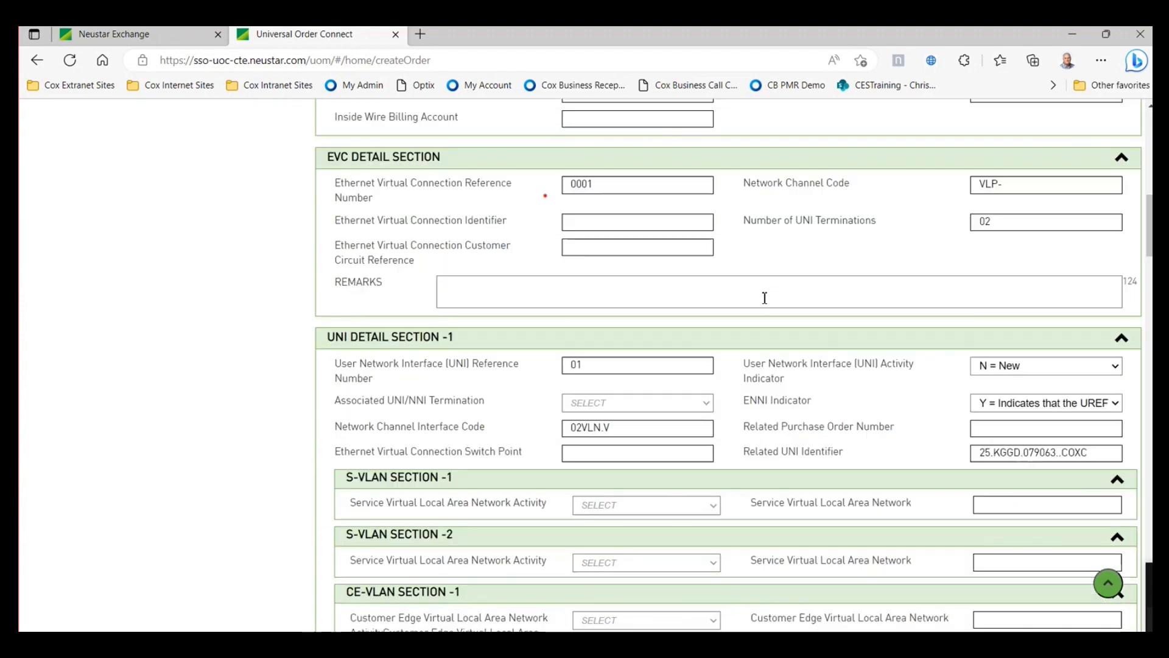
scroll(758, 326, "down", 1)
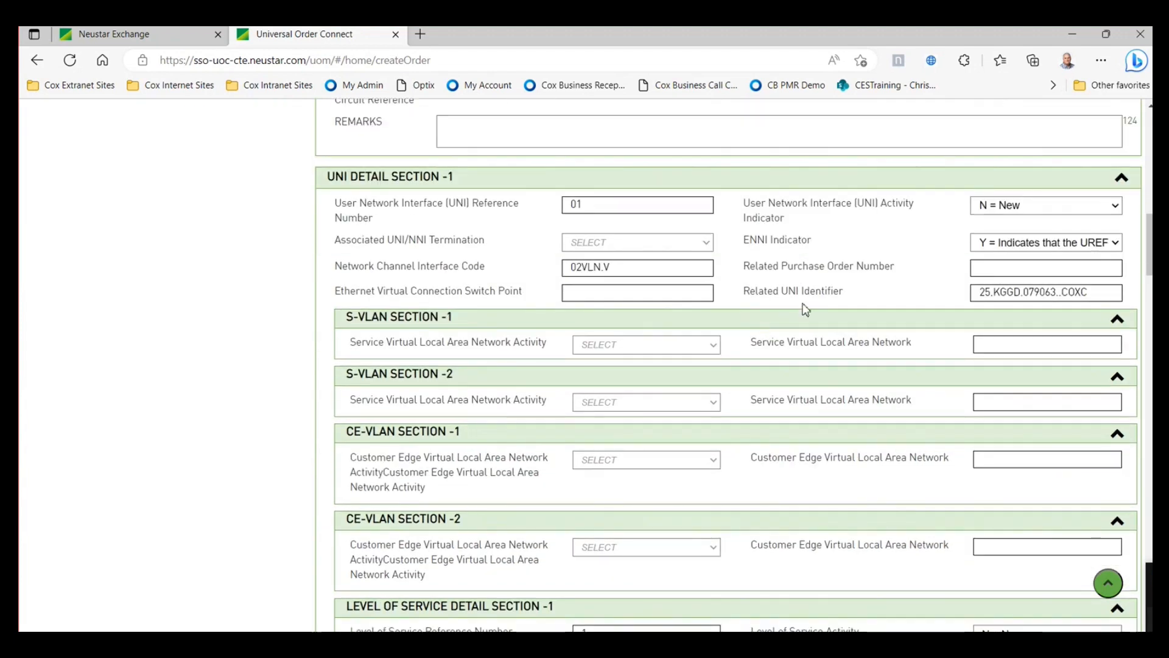
left_click(1096, 294)
- Review the rest of the cloned form down to the Documents Section, then return to the Work Queue
scroll(865, 338, "down", 2)
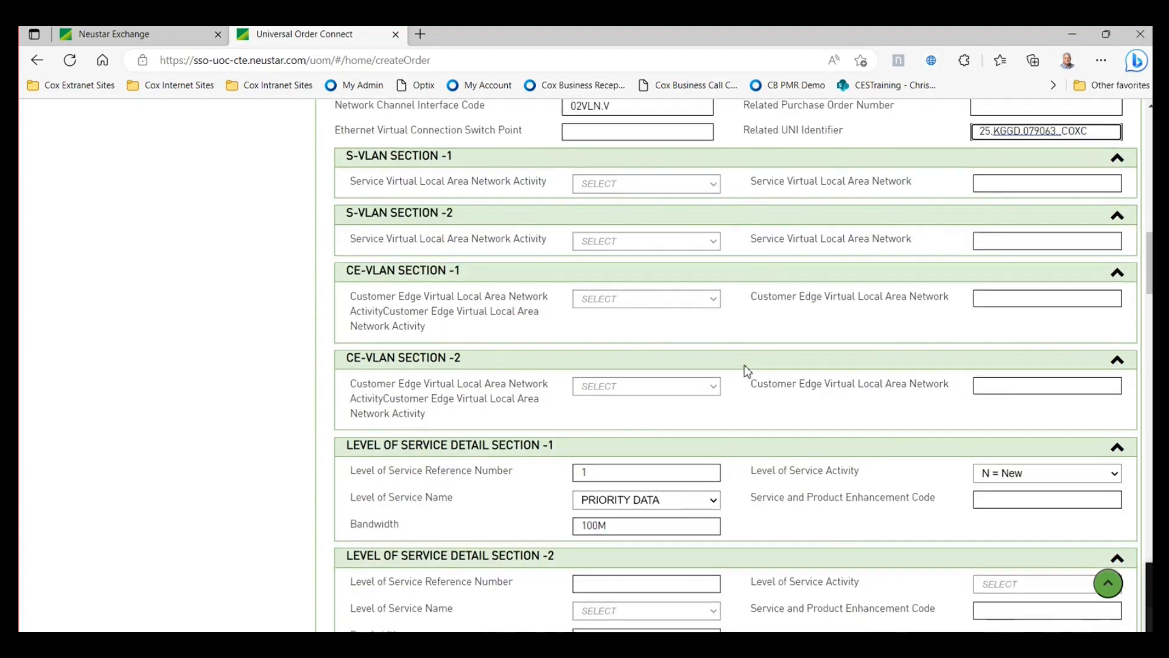
scroll(748, 370, "down", 3)
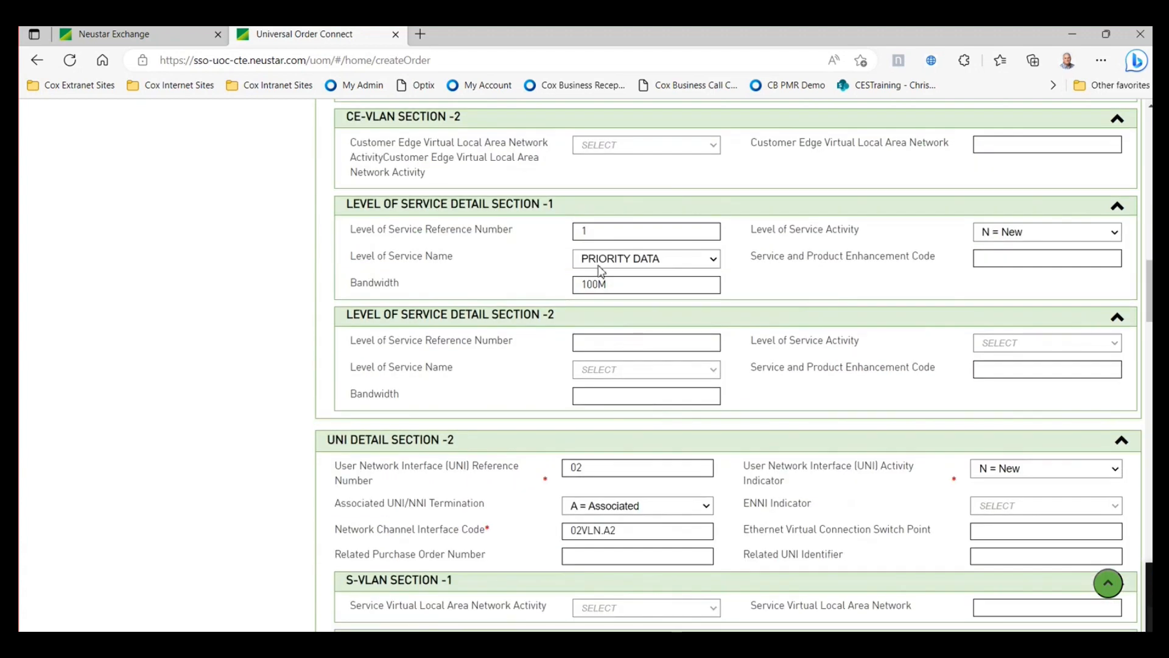
scroll(720, 290, "up", 4)
scroll(750, 309, "down", 10)
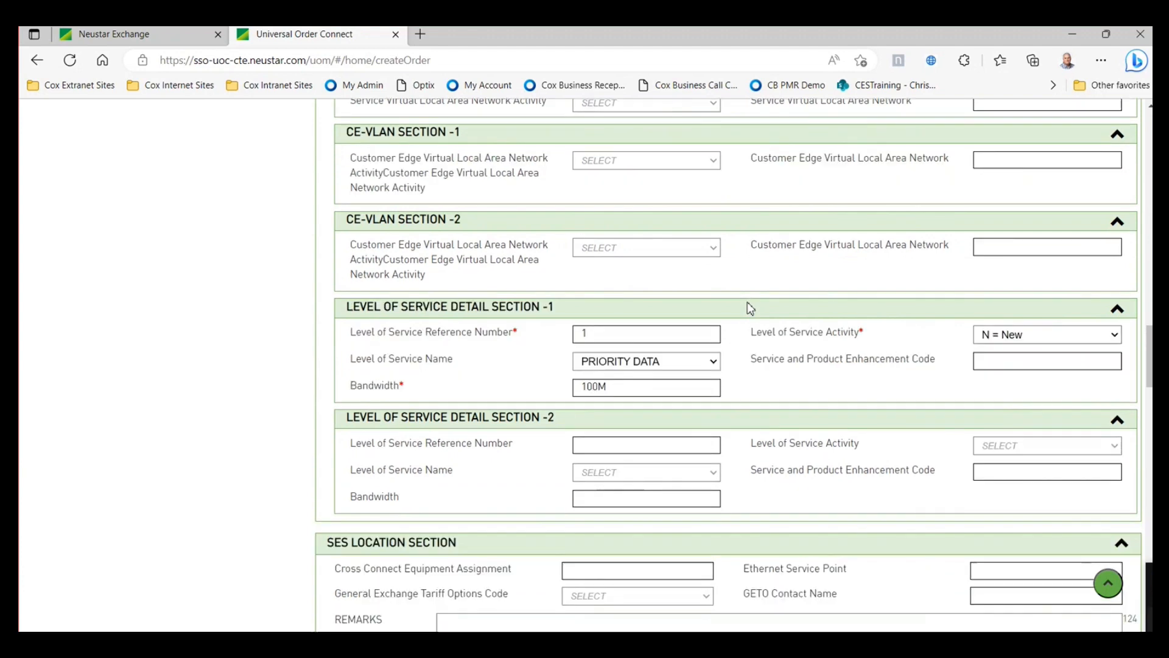
scroll(676, 305, "down", 1)
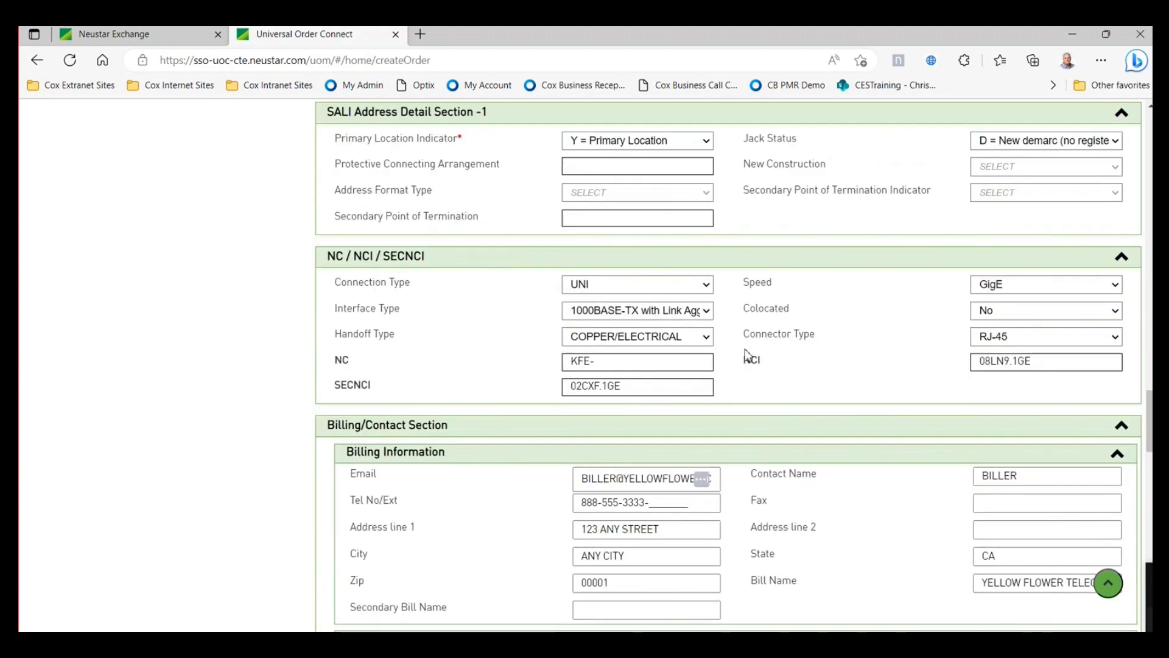
scroll(860, 372, "down", 1)
scroll(860, 372, "down", 5)
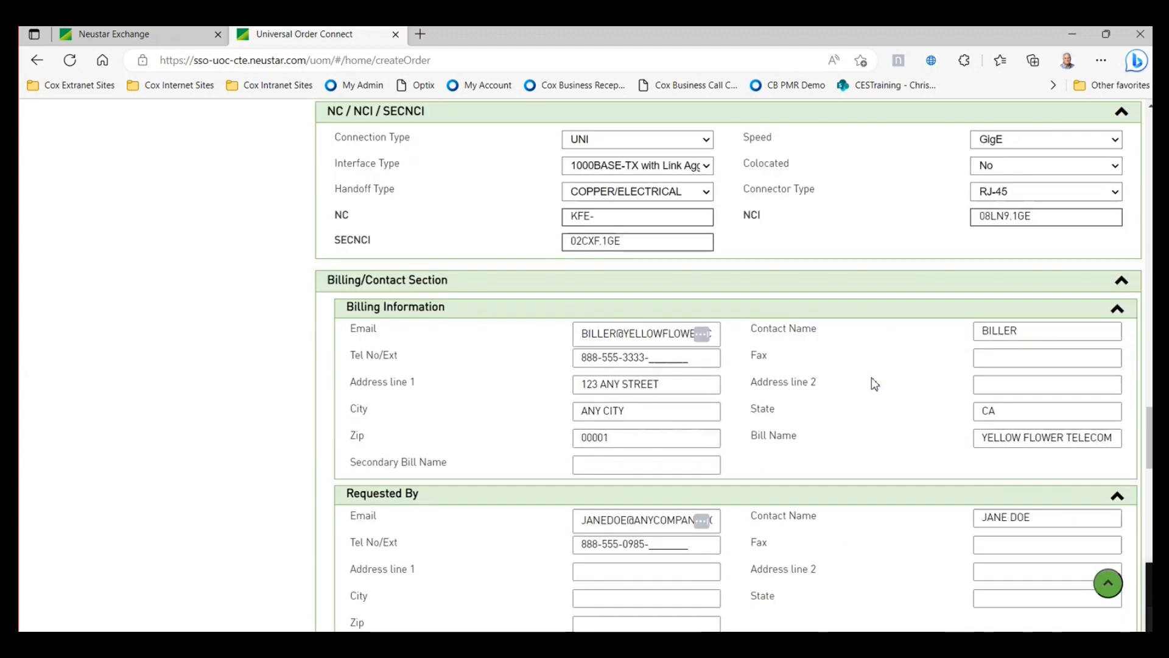
scroll(805, 397, "down", 7)
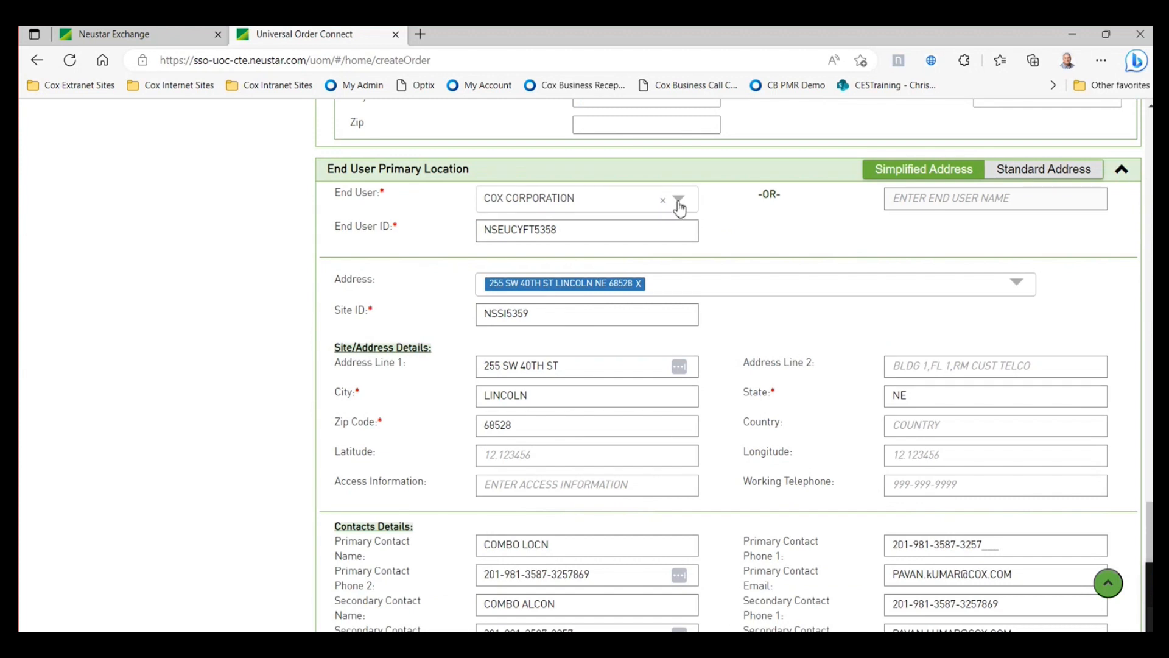
scroll(828, 381, "down", 3)
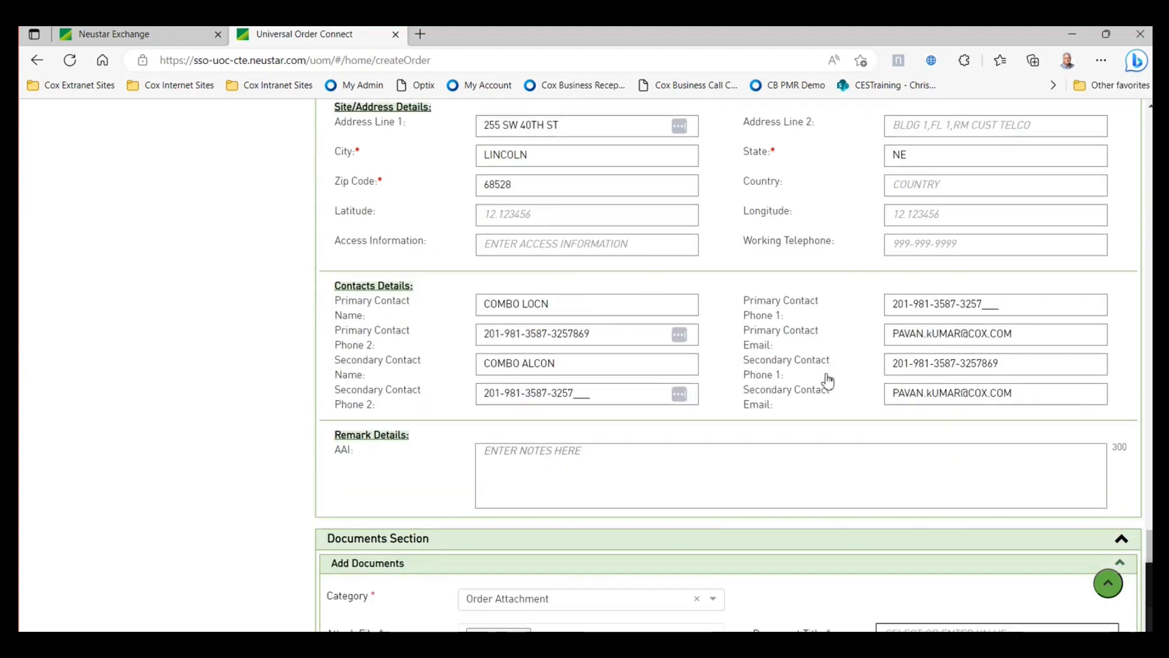
scroll(829, 381, "down", 3)
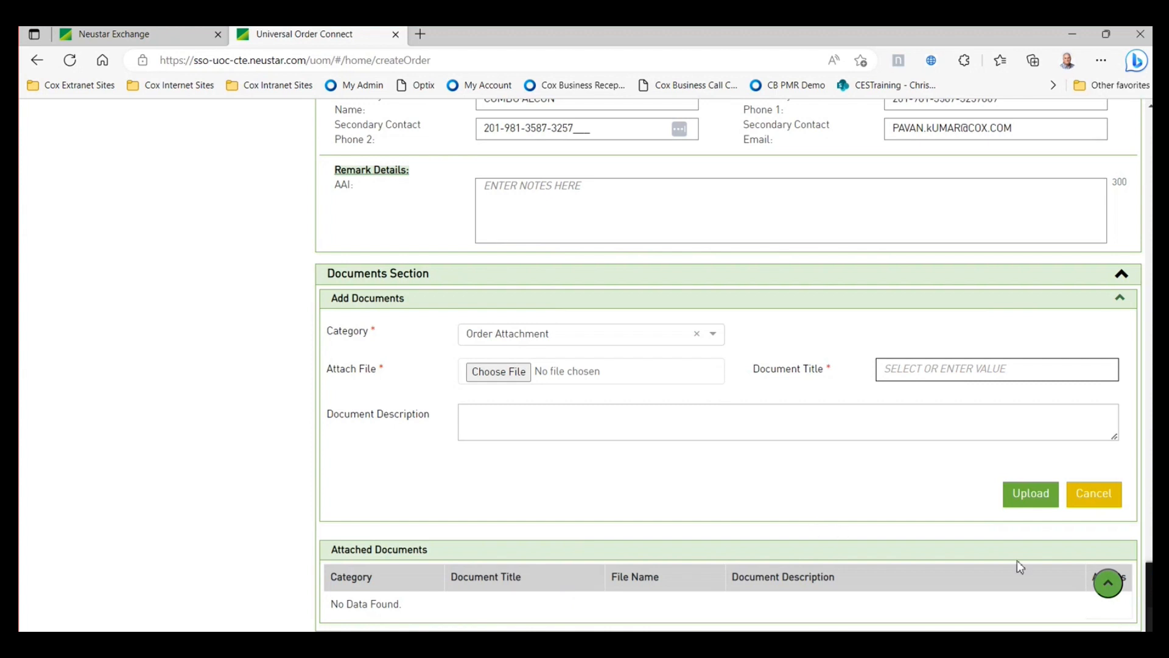
left_click(1108, 585)
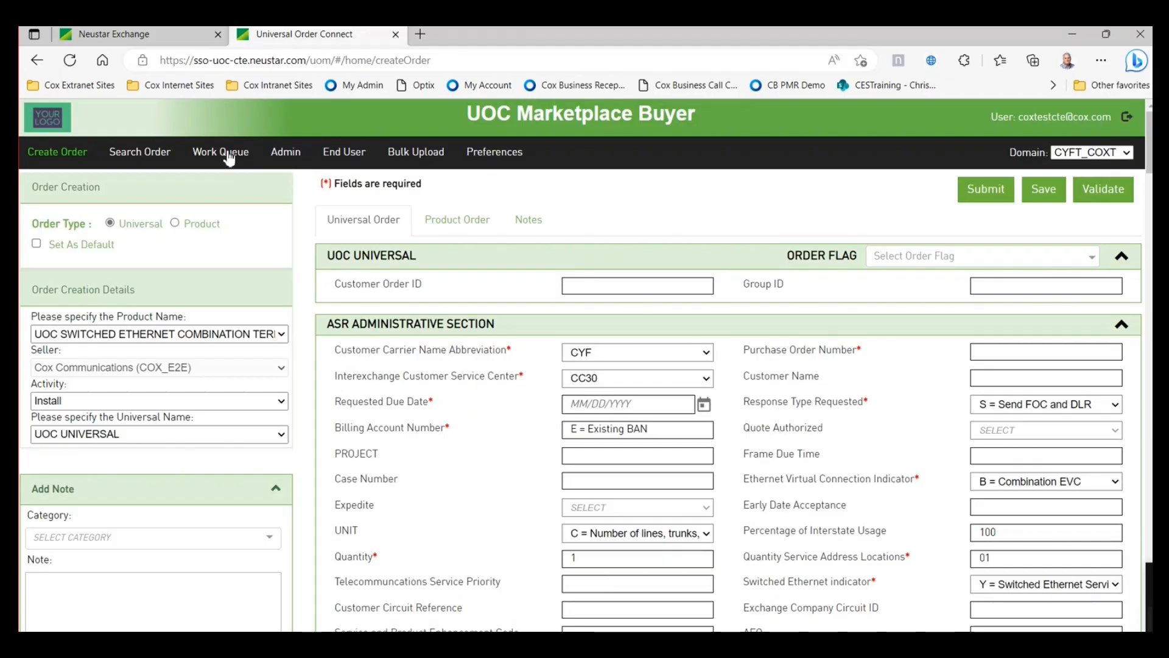
left_click(229, 156)
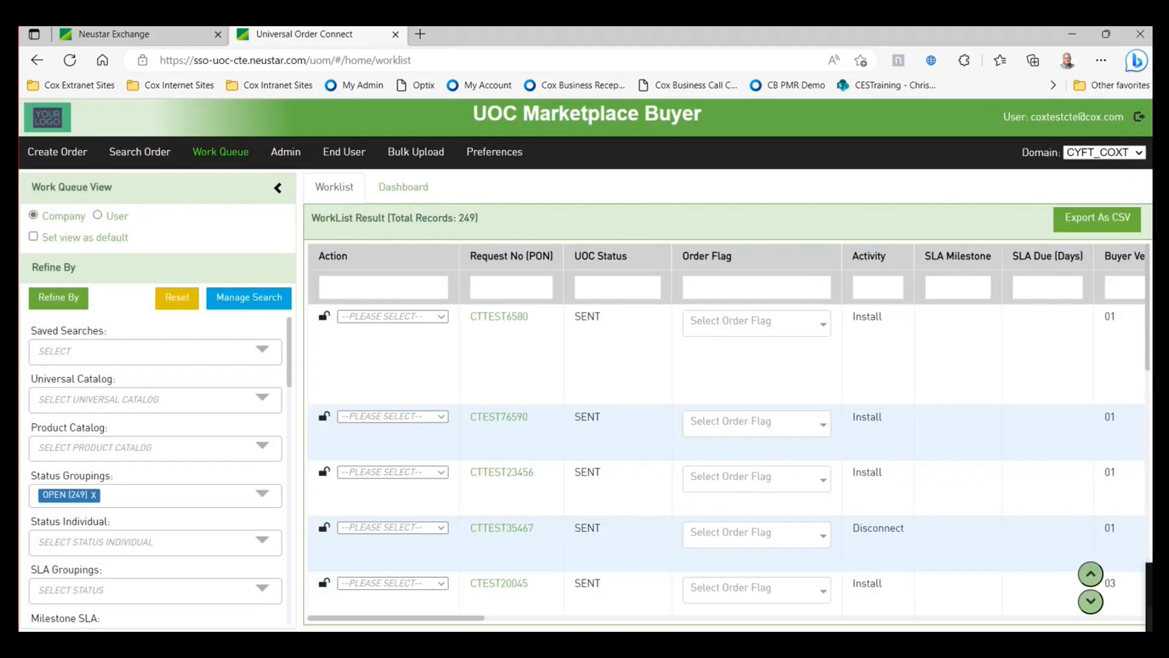
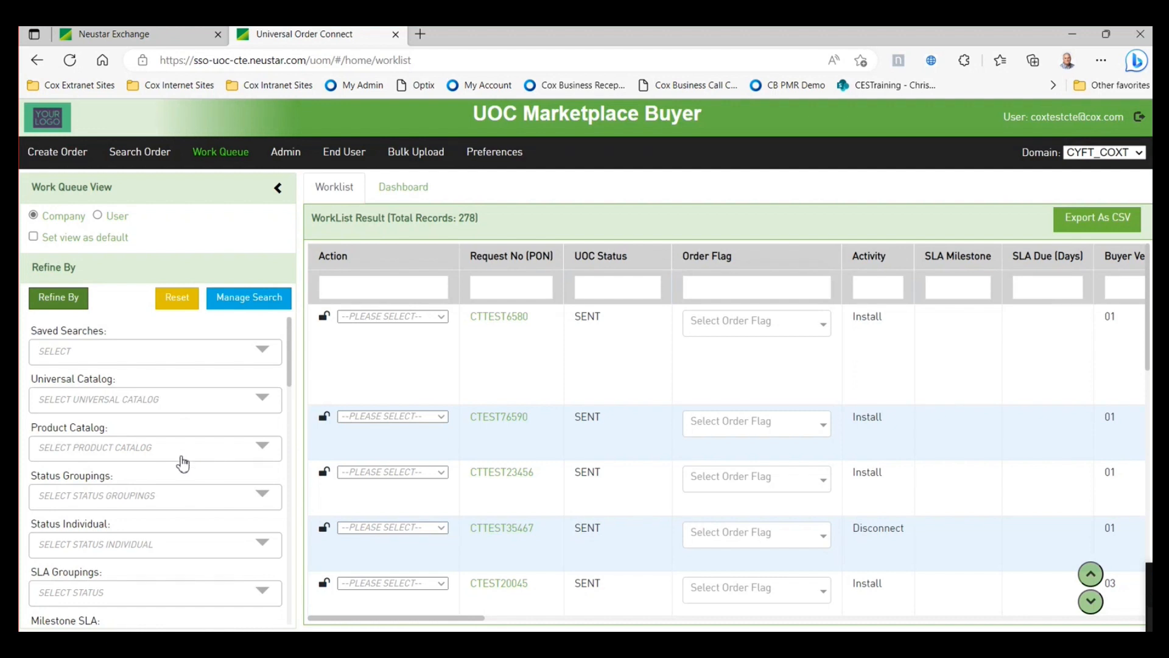
- Scroll through the Refine By filter panel of the 278-order Work Queue worklist
scroll(168, 487, "down", 2)
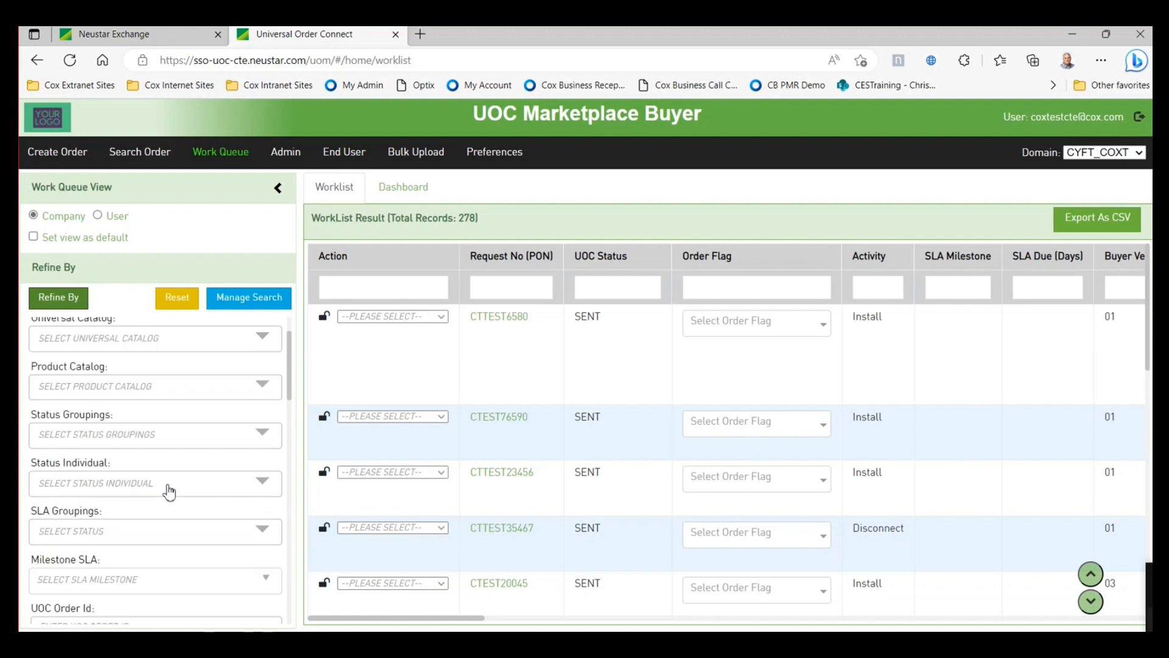
scroll(167, 488, "down", 10)
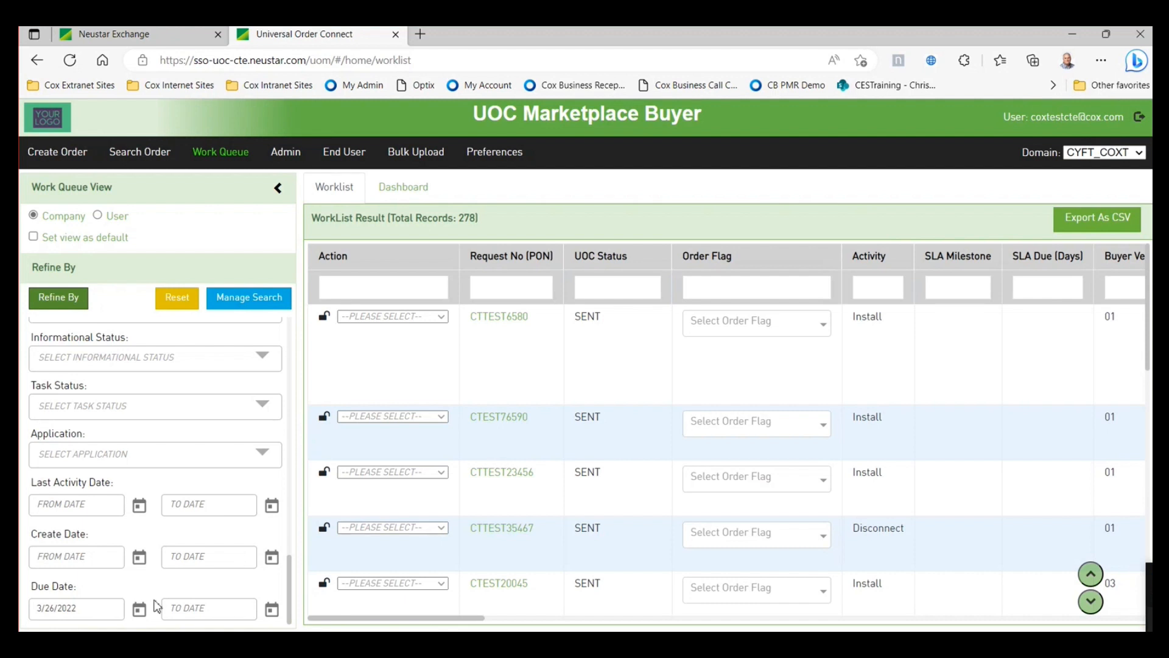
scroll(146, 532, "up", 3)
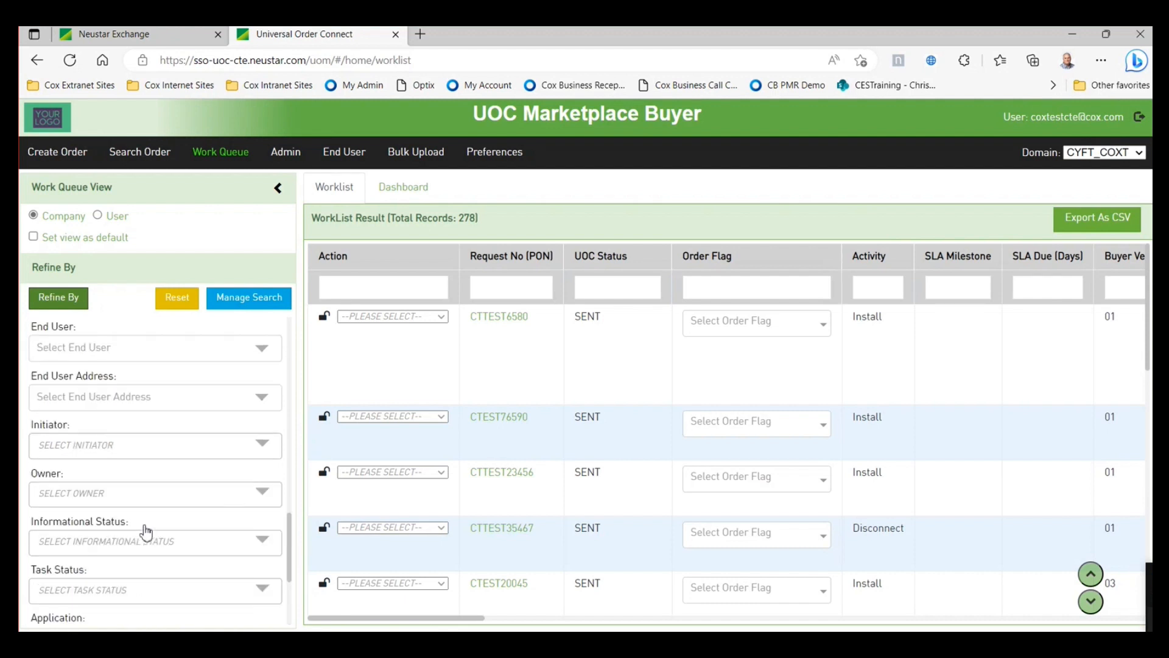
scroll(146, 532, "up", 15)
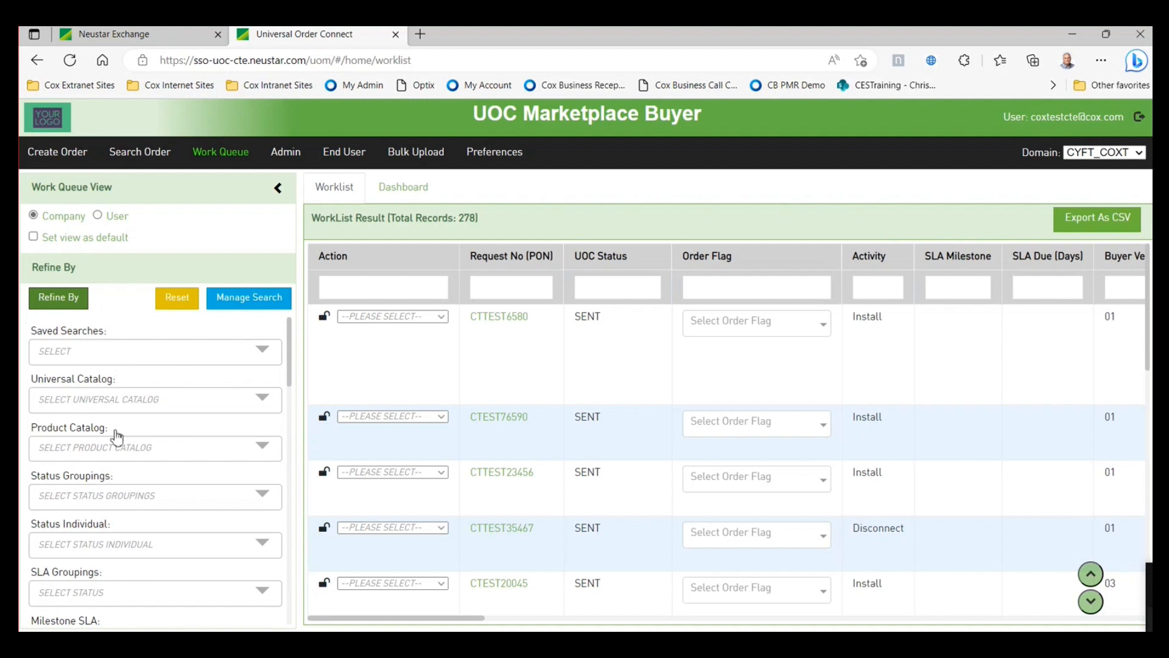
- In Manage Search, limit the search criteria to the DISCONNECT activity
left_click(256, 309)
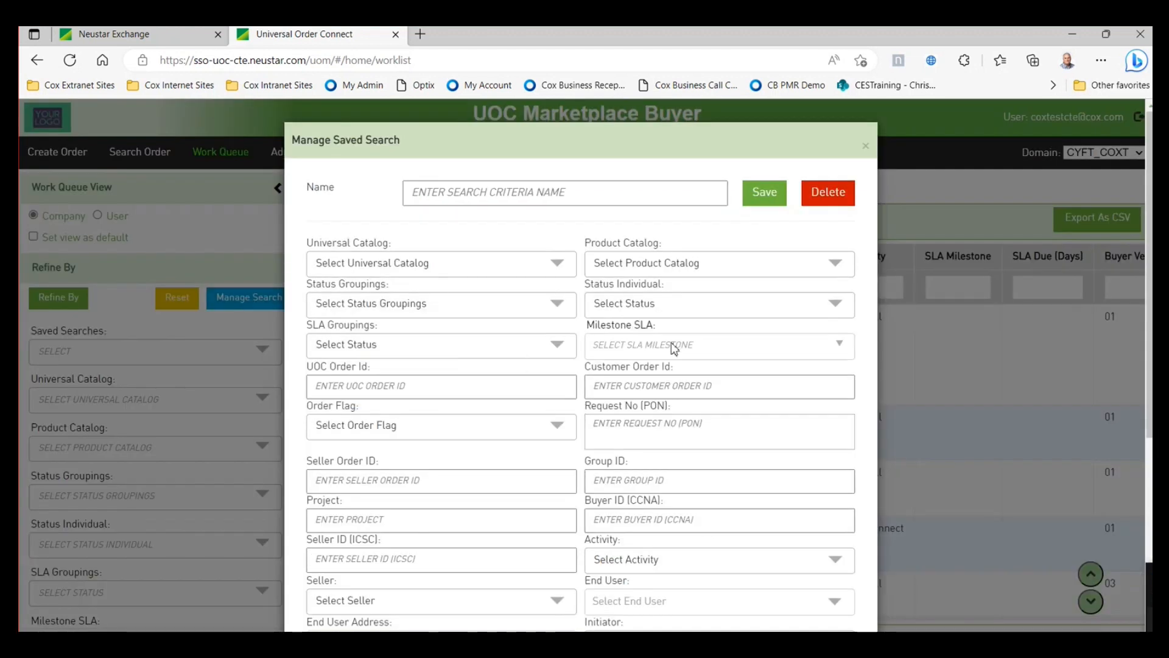
scroll(674, 341, "down", 3)
scroll(648, 423, "up", 3)
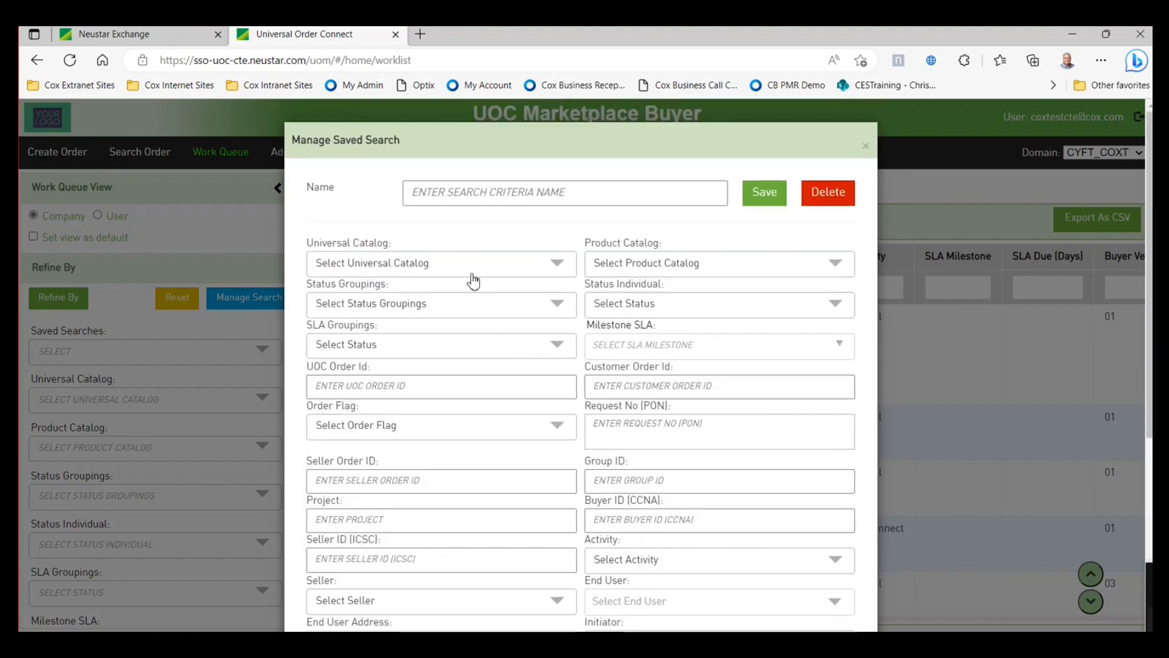
scroll(764, 430, "down", 1)
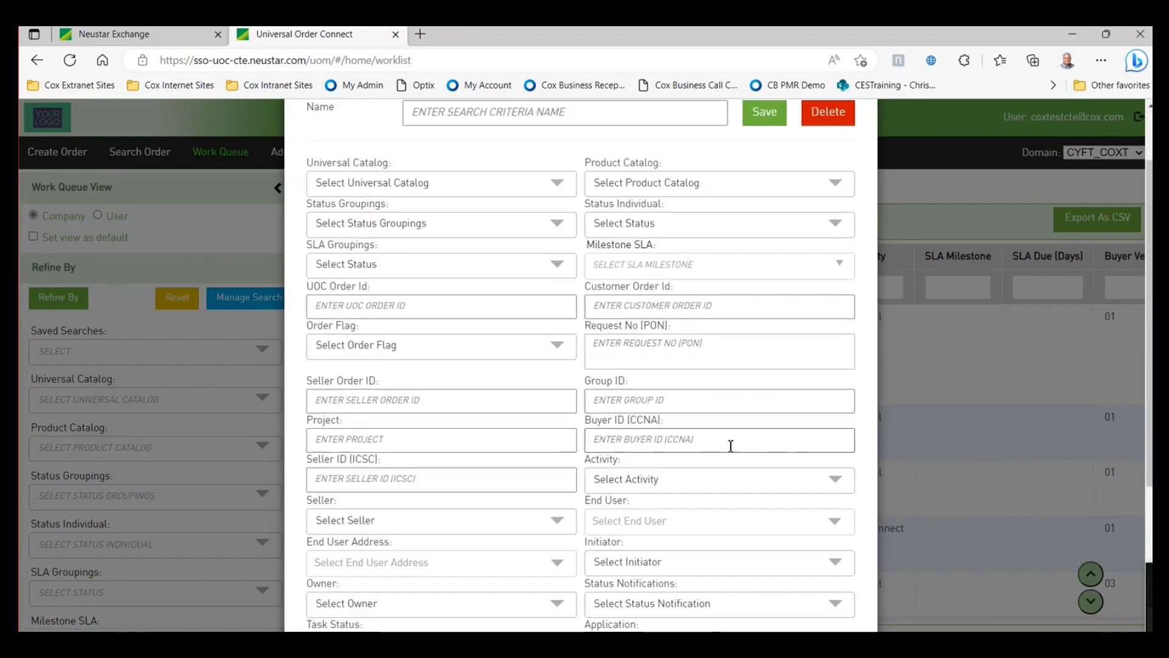
left_click(836, 481)
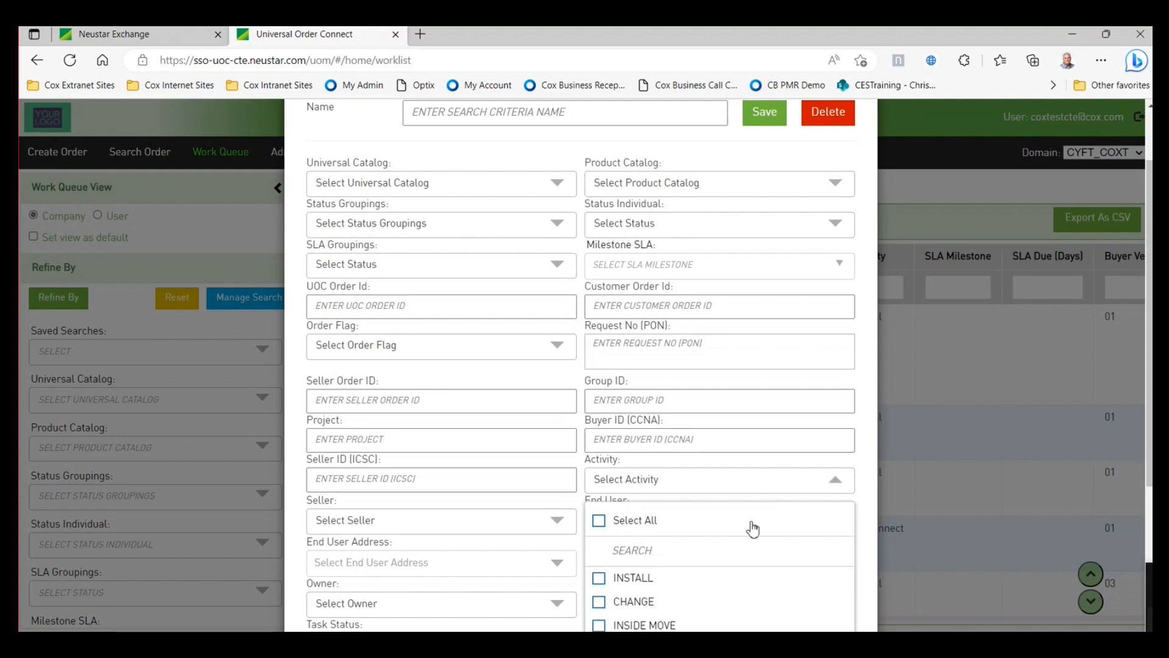
scroll(751, 528, "down", 2)
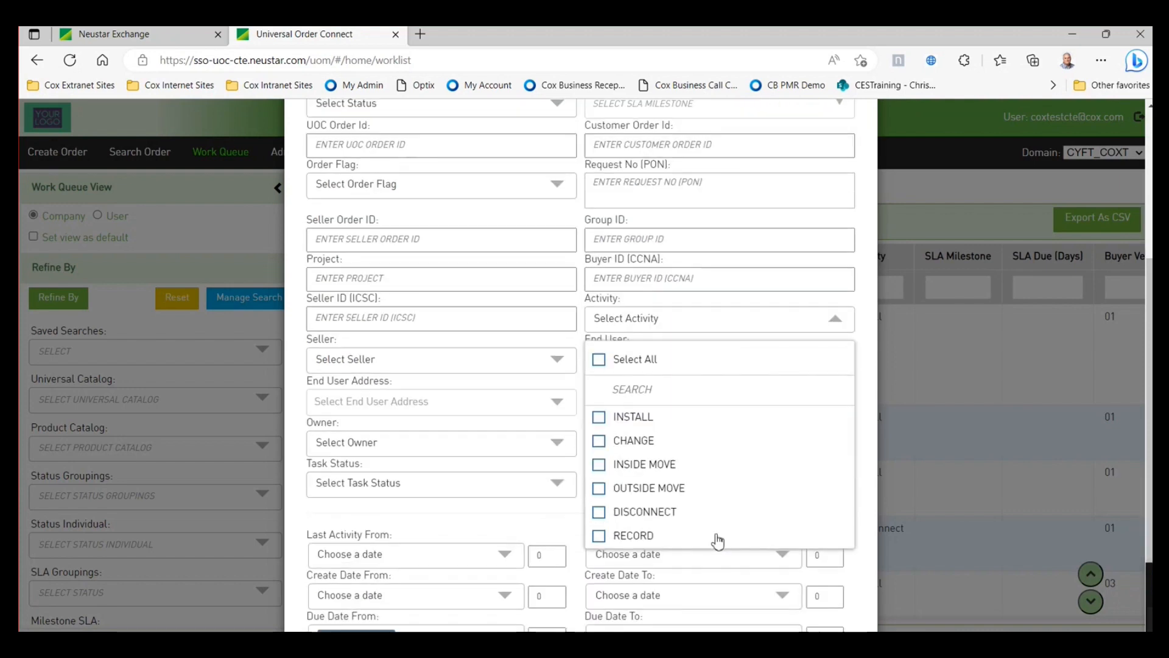
left_click(599, 512)
scroll(771, 475, "up", 3)
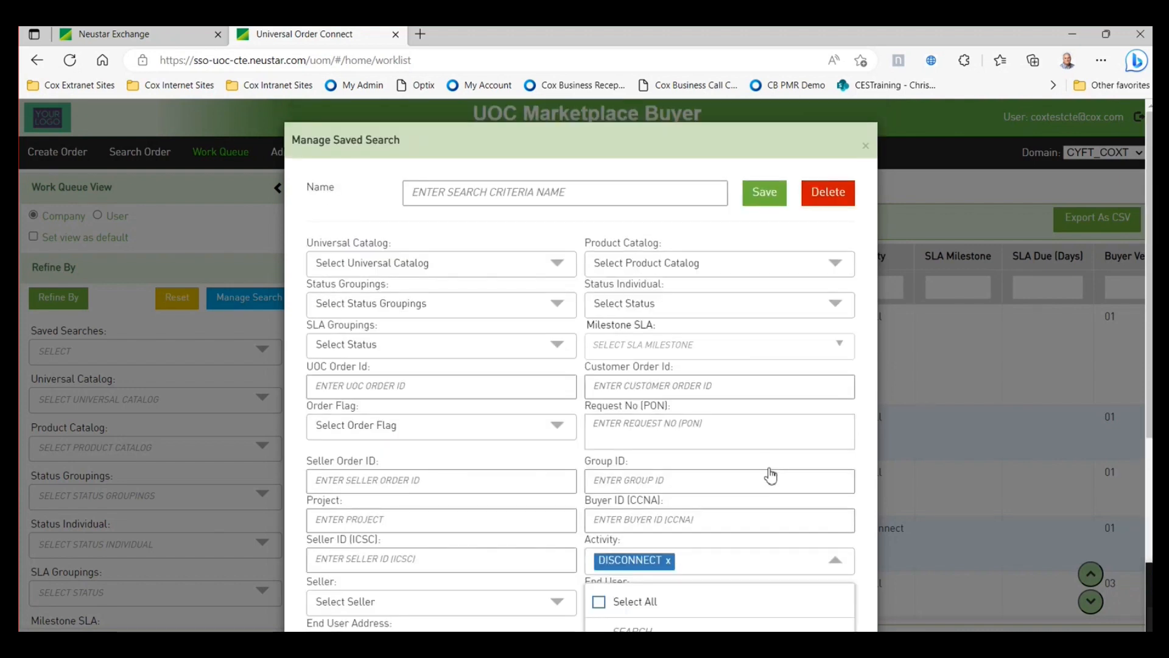
- Save the search as 'DISCONNECT' and confirm it appears under Saved Searches
left_click(580, 193)
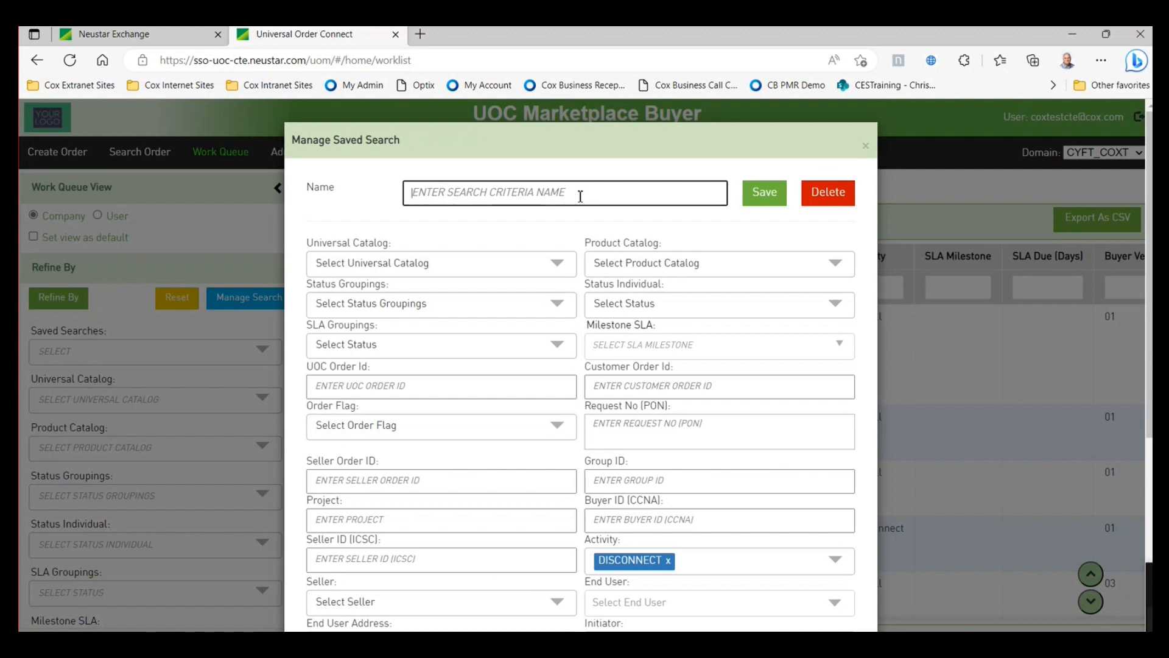
type("DISCO")
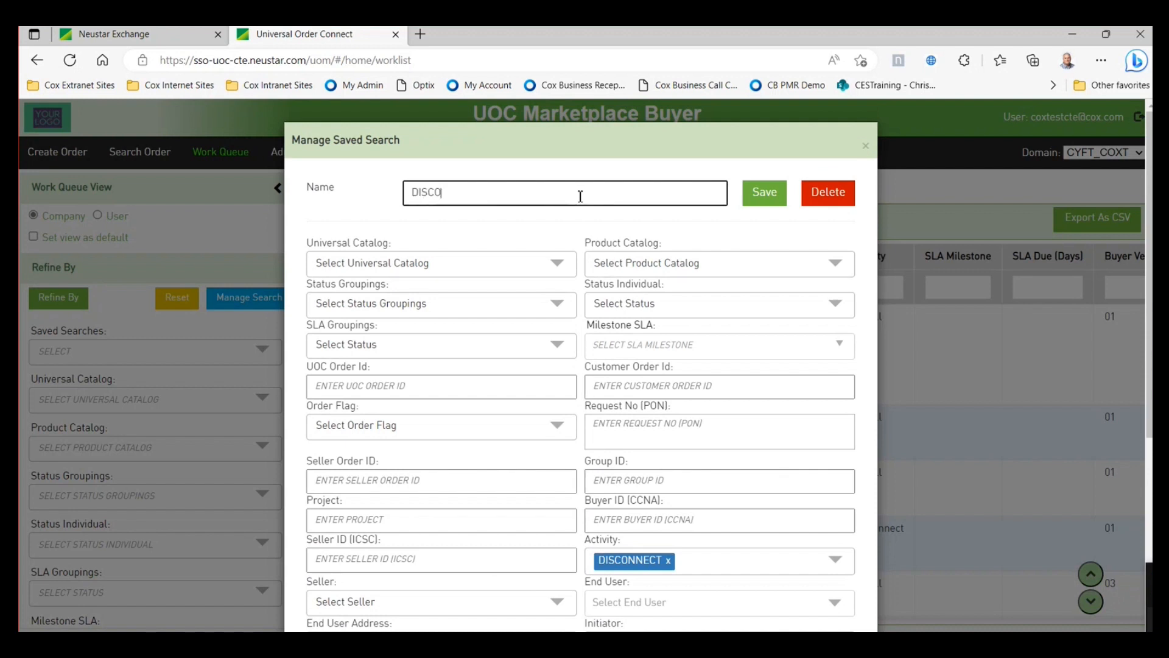
type("NNECT")
left_click(765, 192)
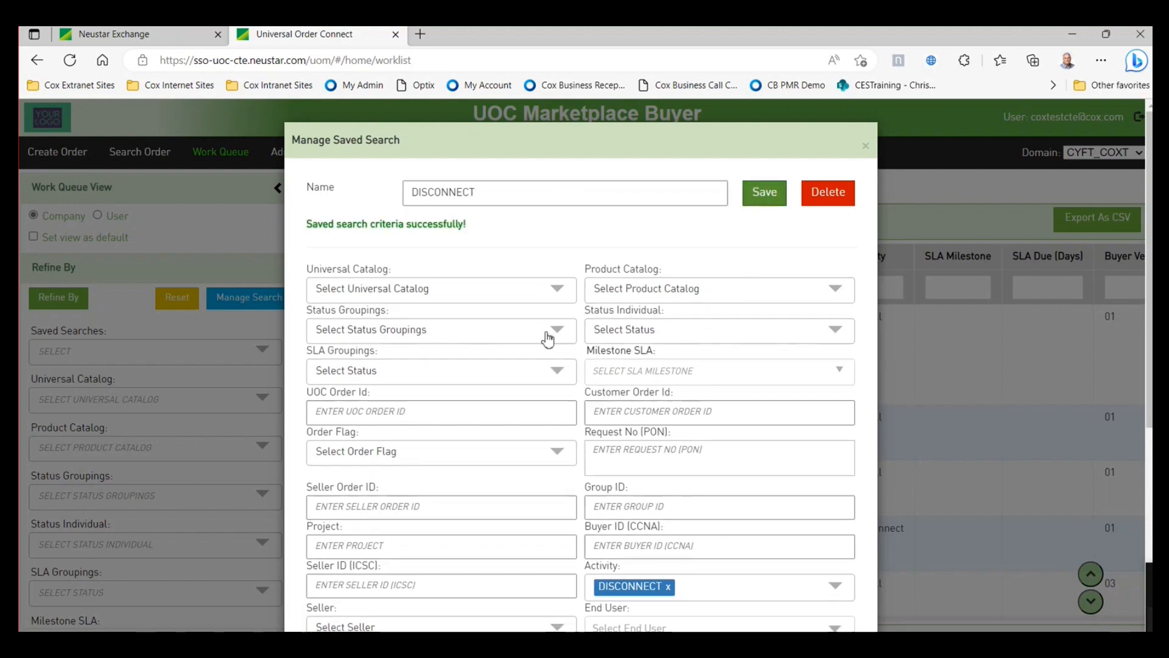
left_click(866, 145)
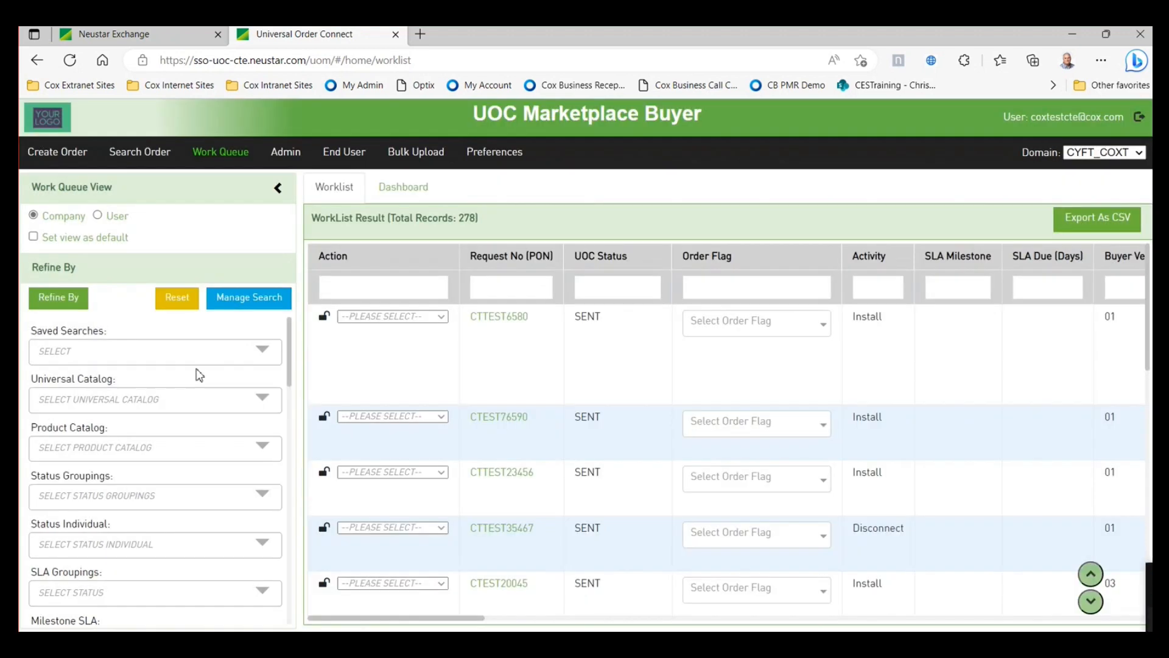
left_click(263, 352)
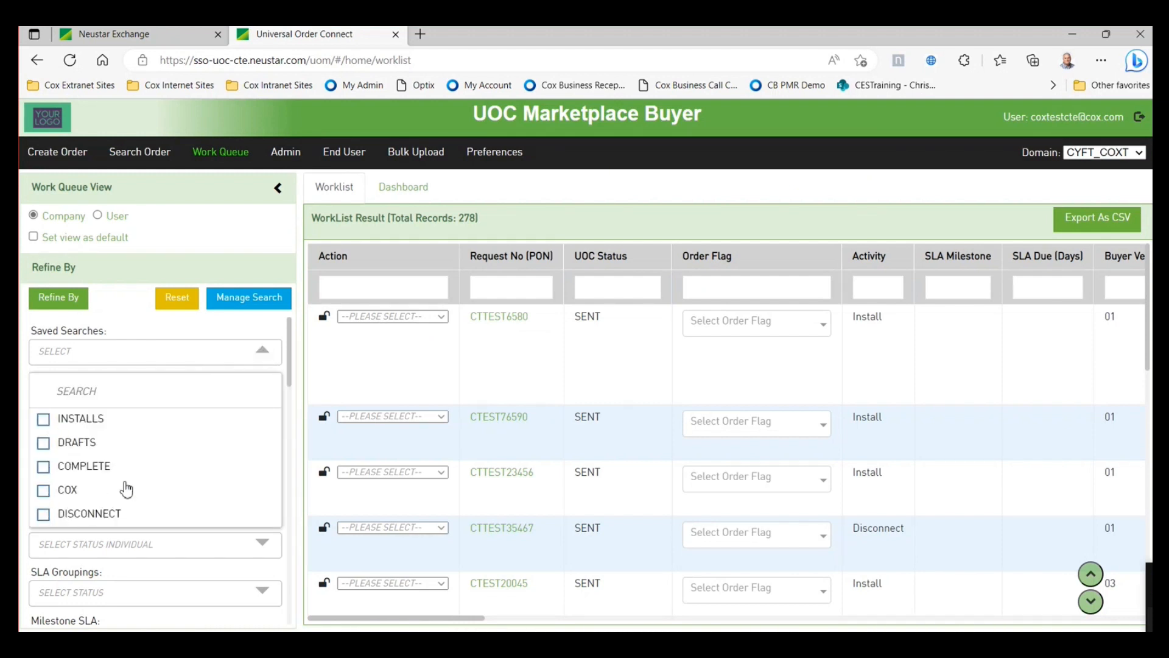
left_click(139, 331)
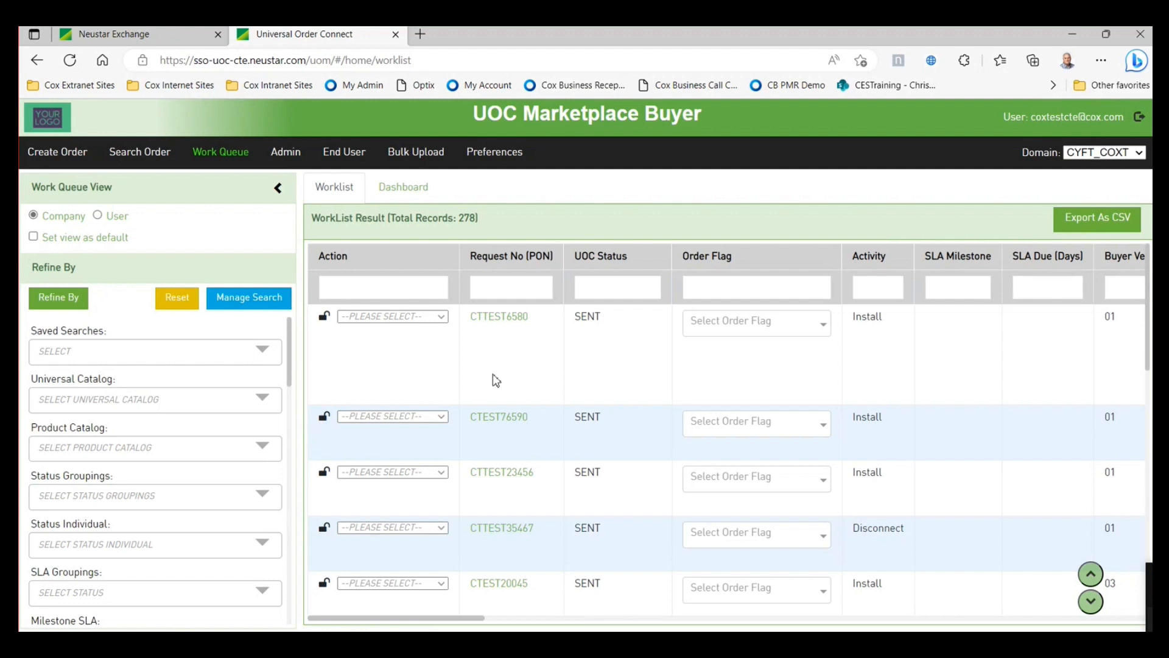
- Open order CTTEST6580 for editing and scroll through its form
left_click(440, 317)
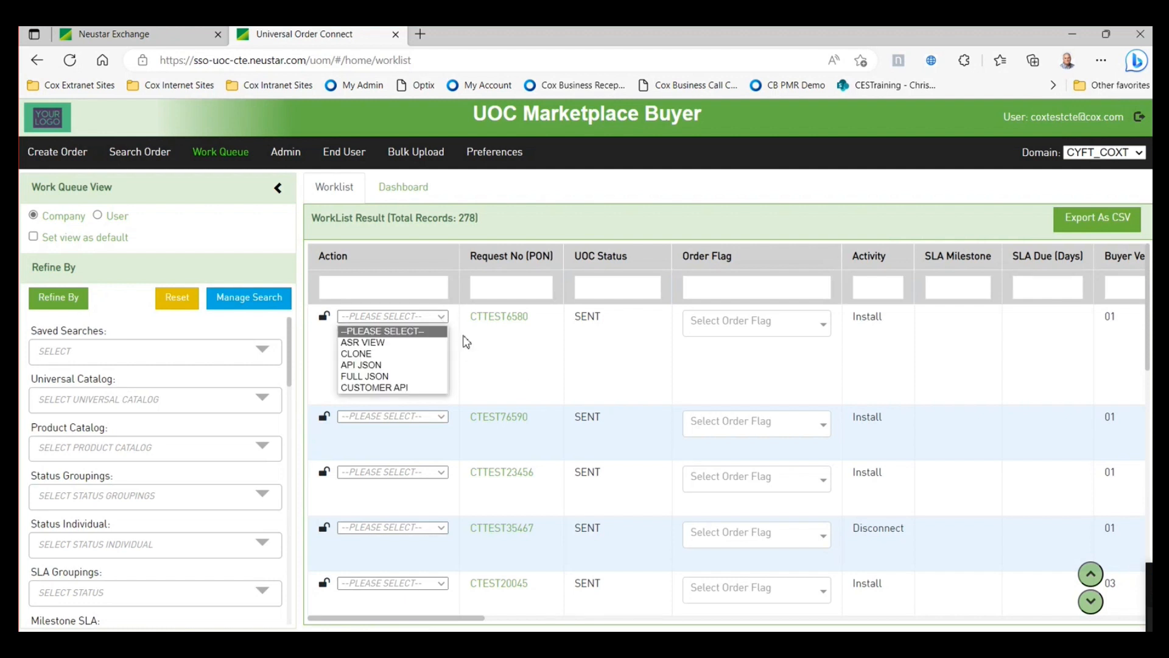
left_click(485, 339)
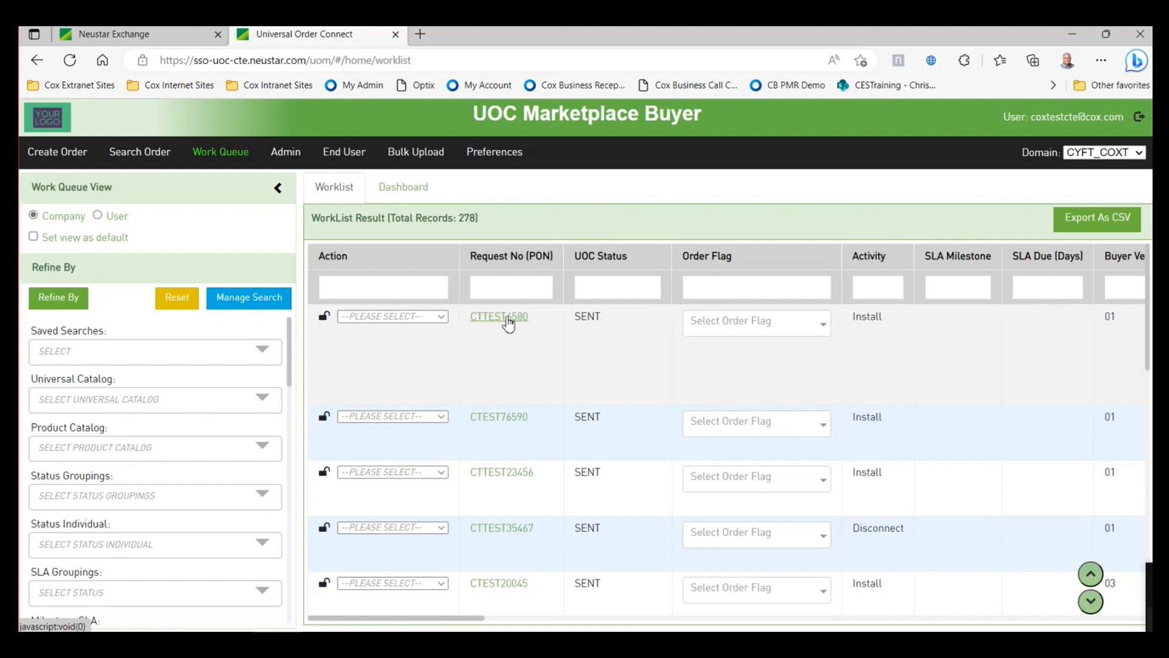
left_click(510, 322)
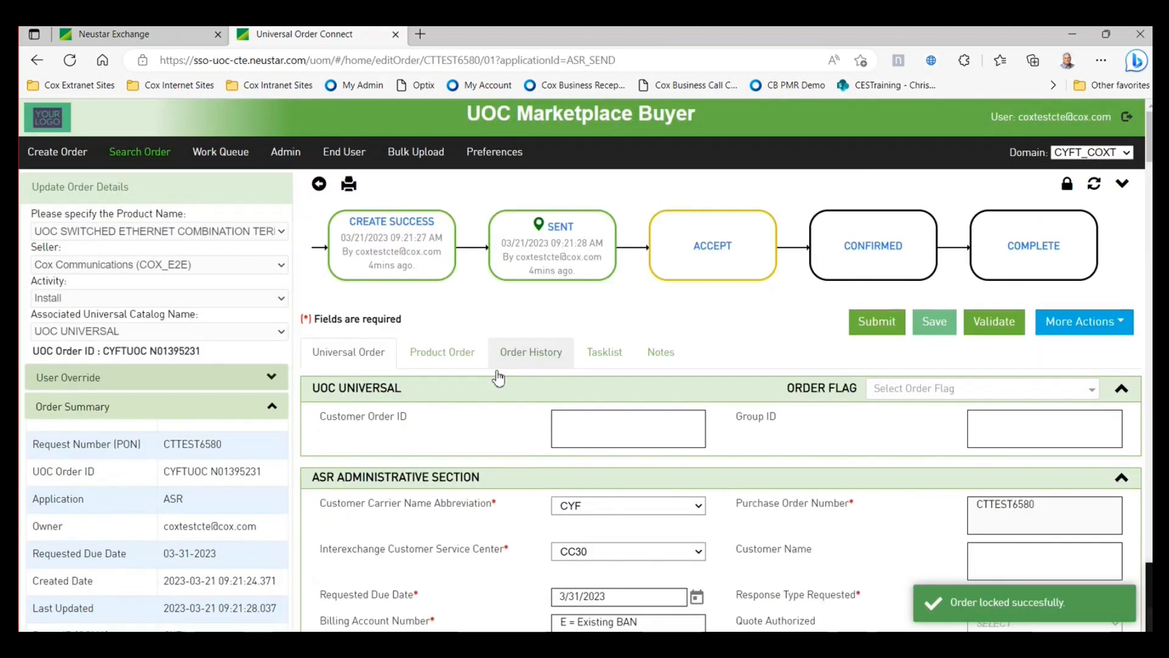
scroll(792, 494, "down", 3)
scroll(839, 512, "up", 3)
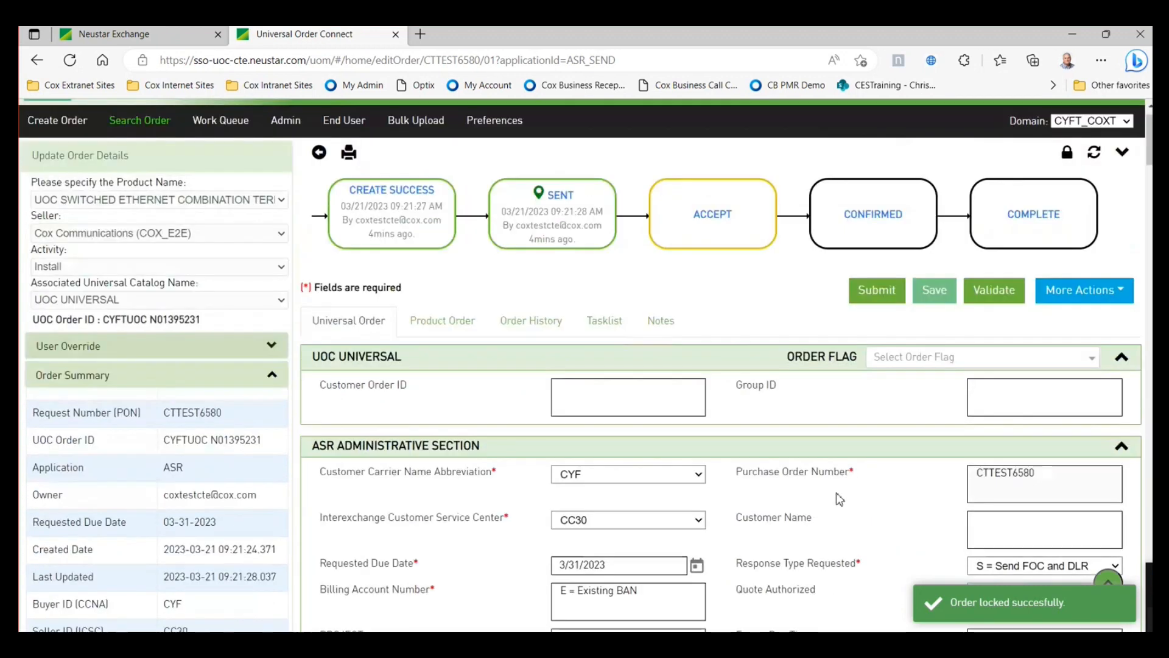
scroll(840, 533, "down", 3)
scroll(812, 555, "up", 2)
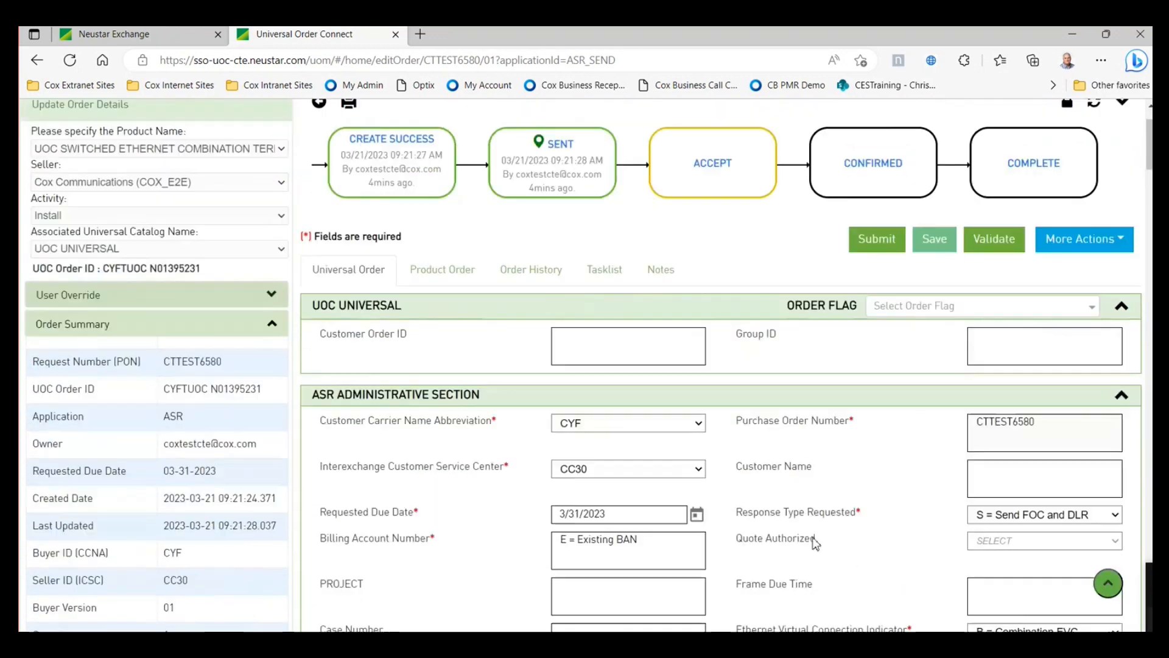
- Start Cancel Order from More Actions, then decline with No
left_click(1079, 246)
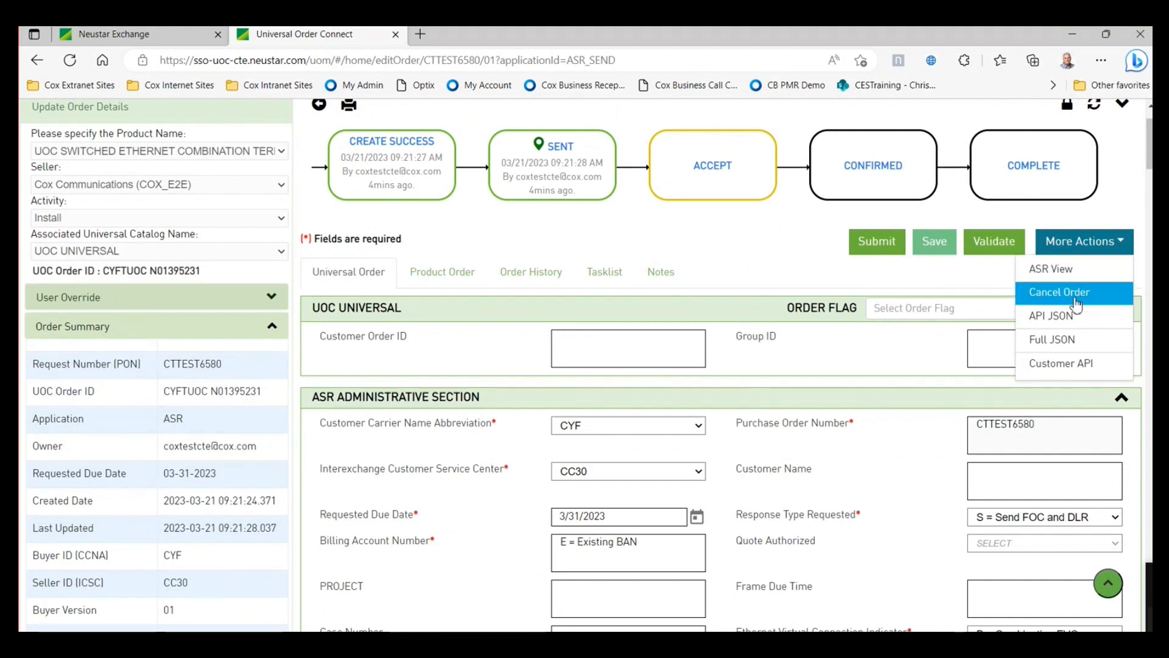
left_click(1079, 299)
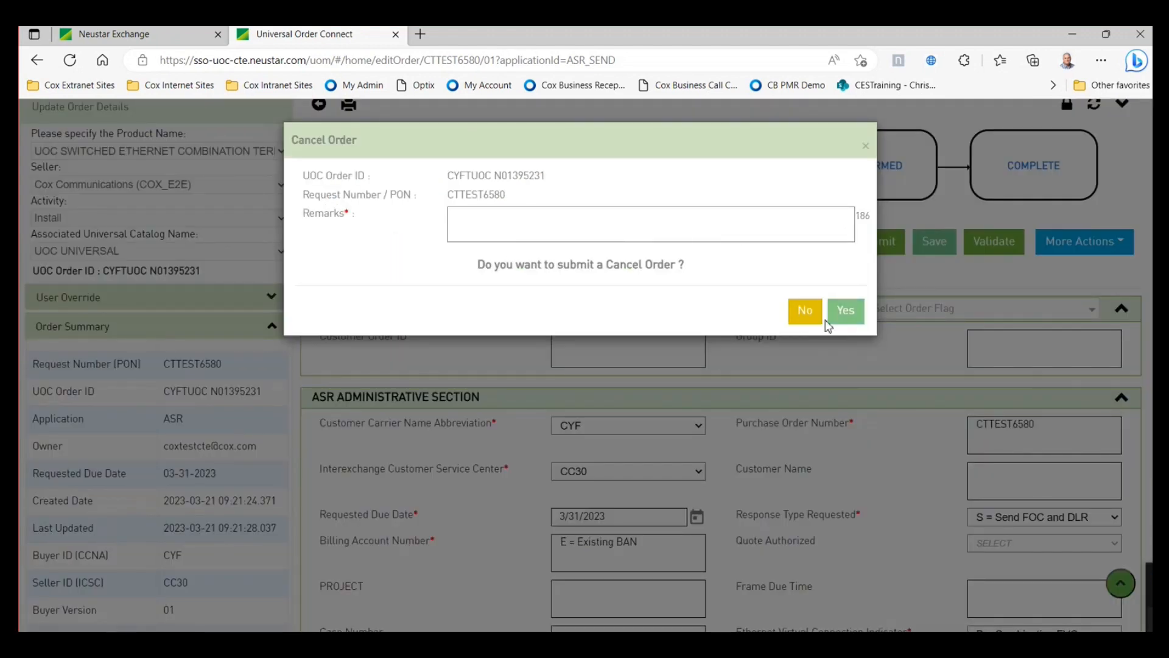
left_click(804, 311)
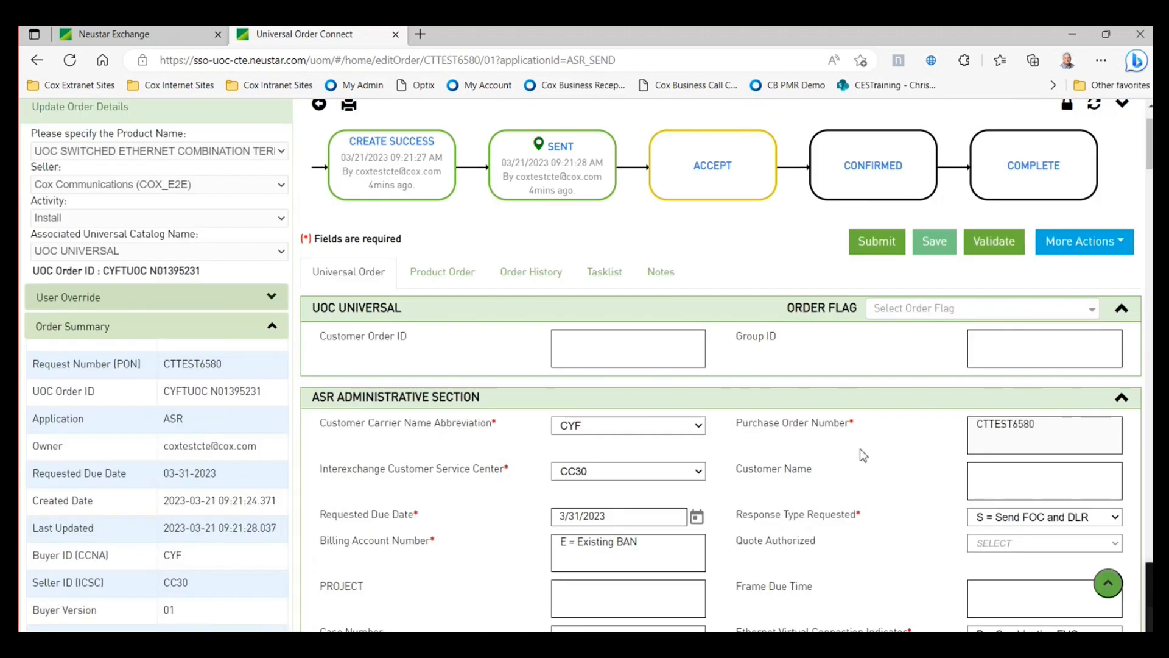
- Set the requested due date to 3/29/2023, then validate and submit the change order
scroll(419, 391, "down", 2)
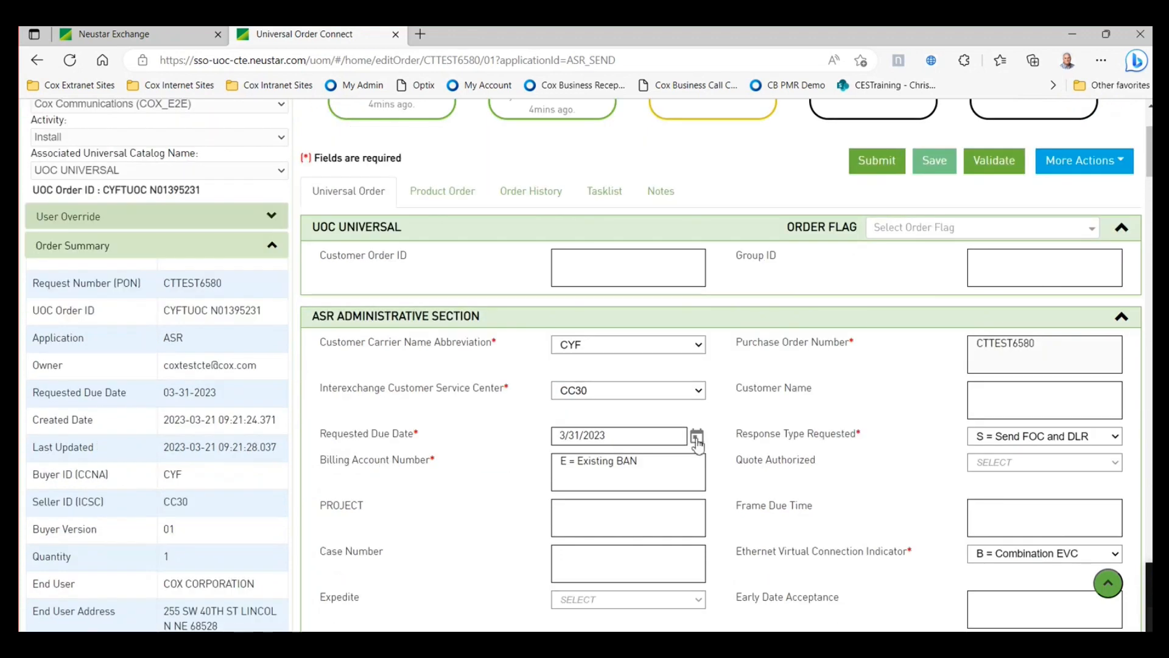
left_click(697, 436)
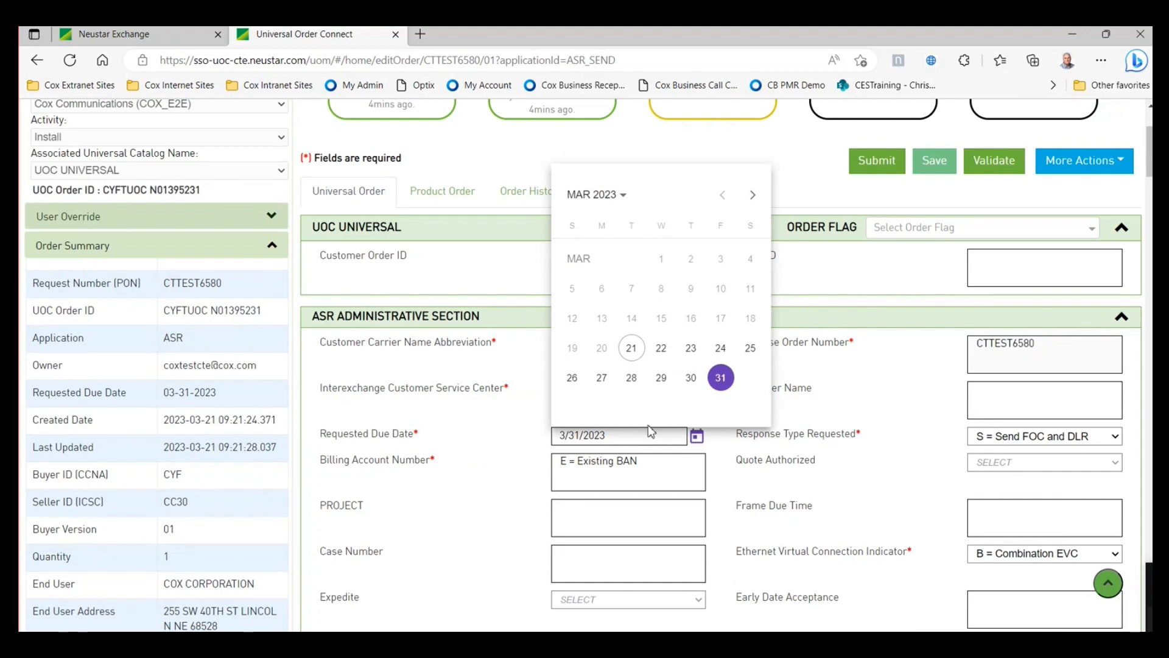
left_click(662, 379)
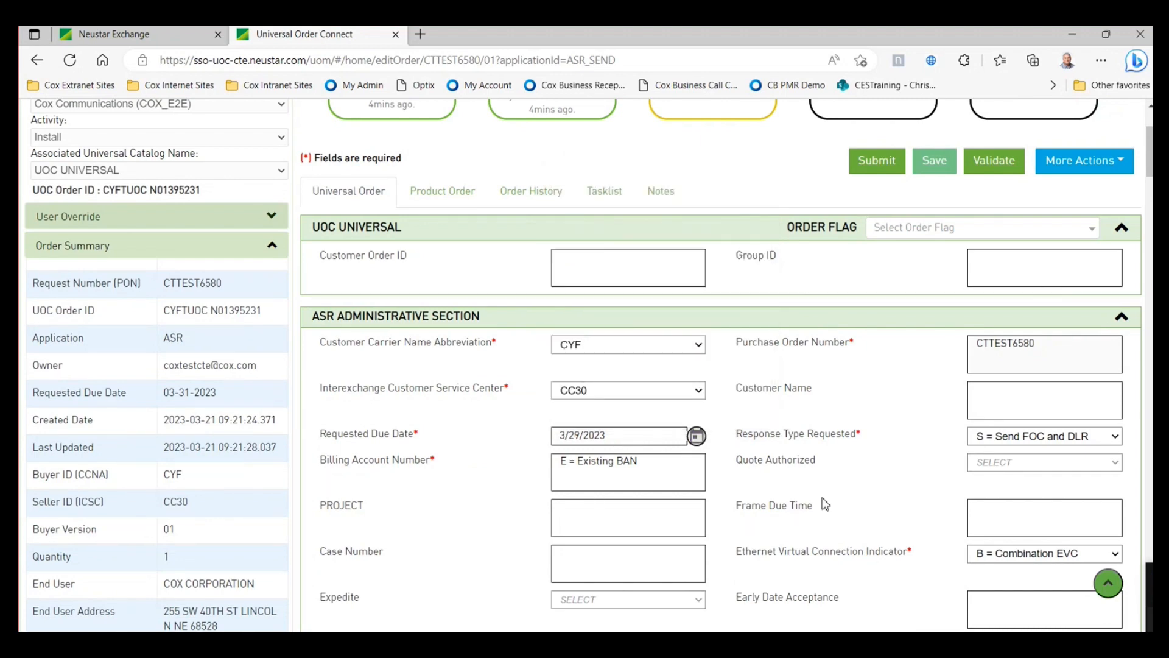
scroll(829, 497, "up", 3)
left_click(990, 321)
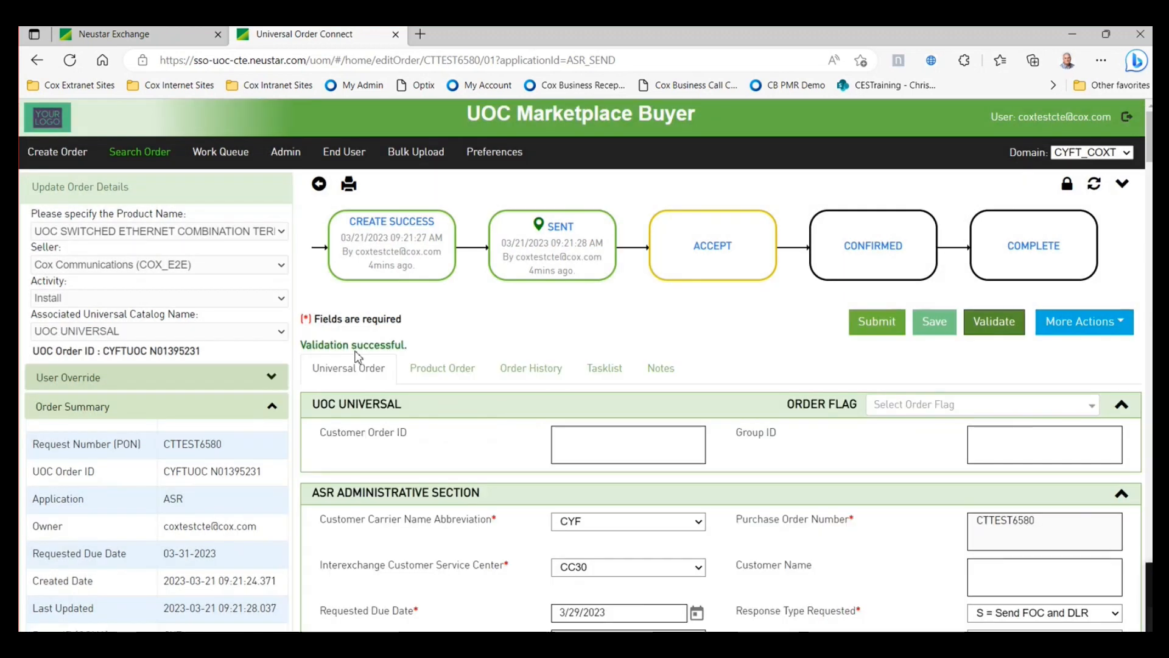
left_click(866, 334)
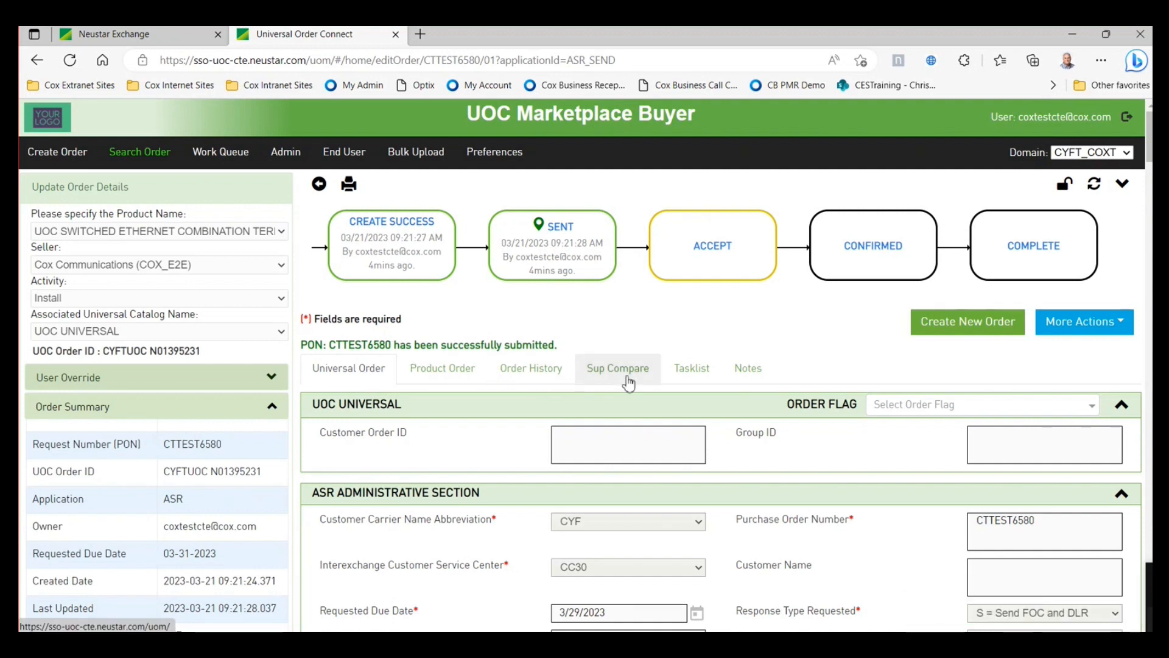
- Review the Version 02 vs 01 differences on Sup Compare, then return to the Work Queue
left_click(623, 371)
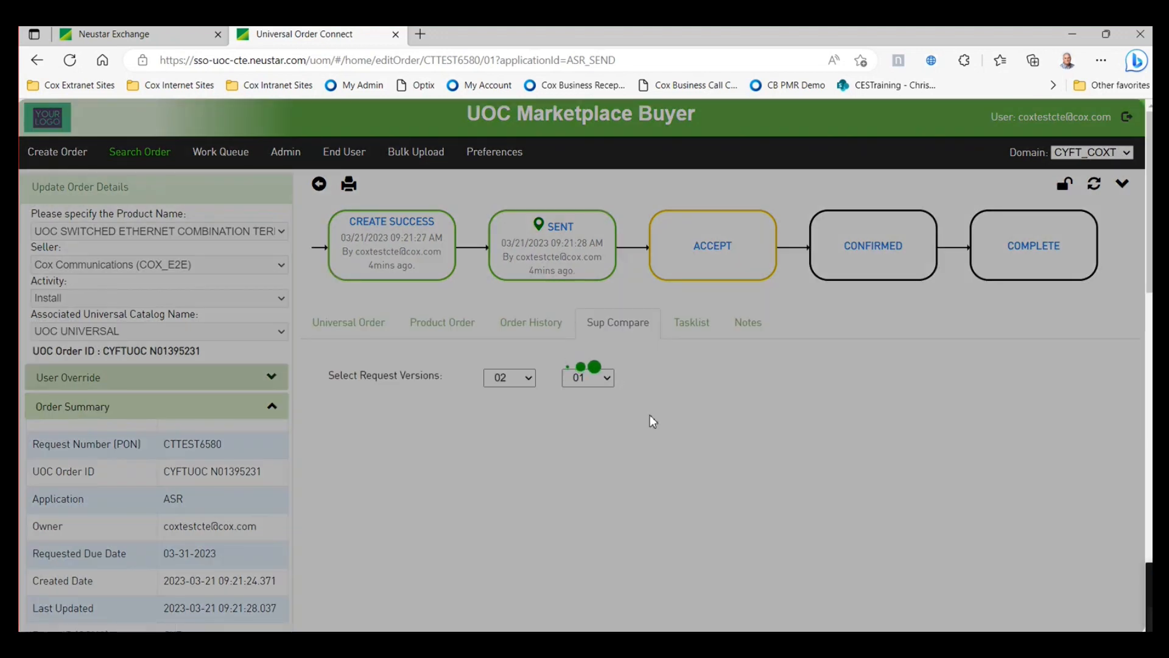
scroll(740, 560, "down", 1)
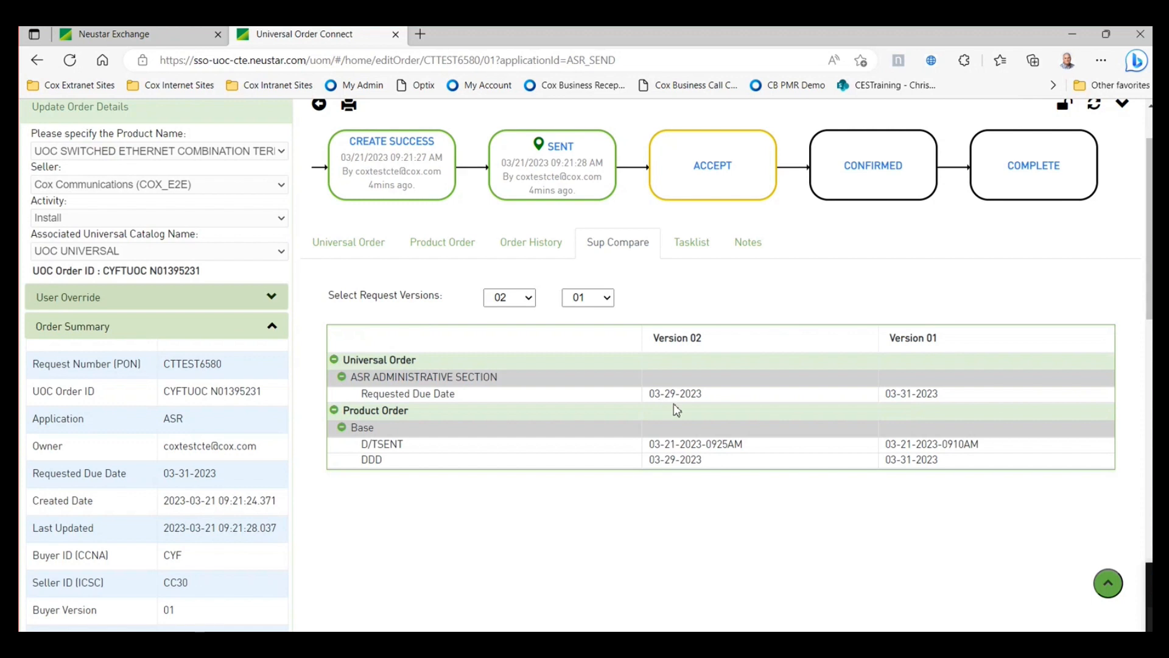
left_click(1108, 583)
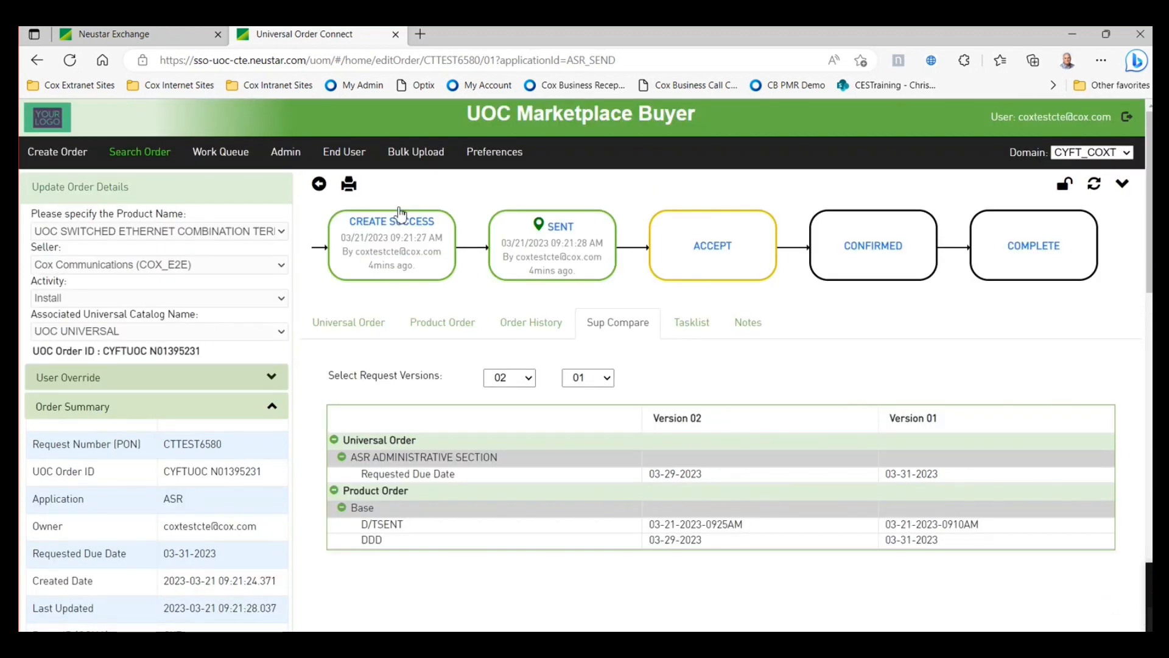
left_click(230, 157)
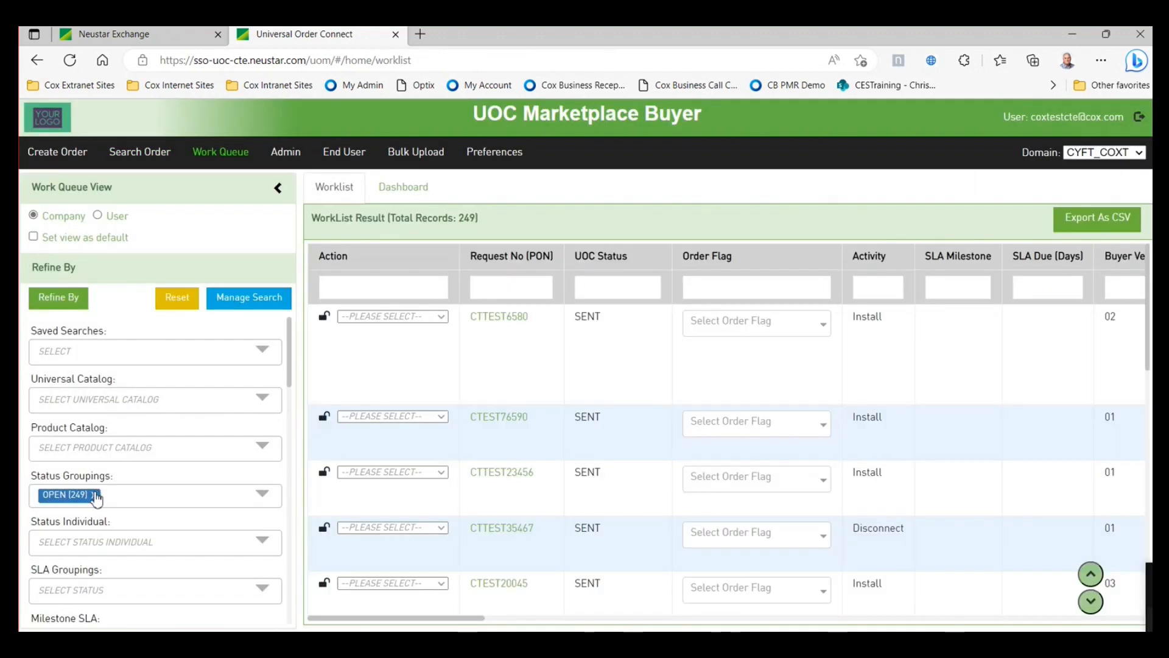
- Remove the OPEN status grouping and rerun the worklist search
left_click(101, 496)
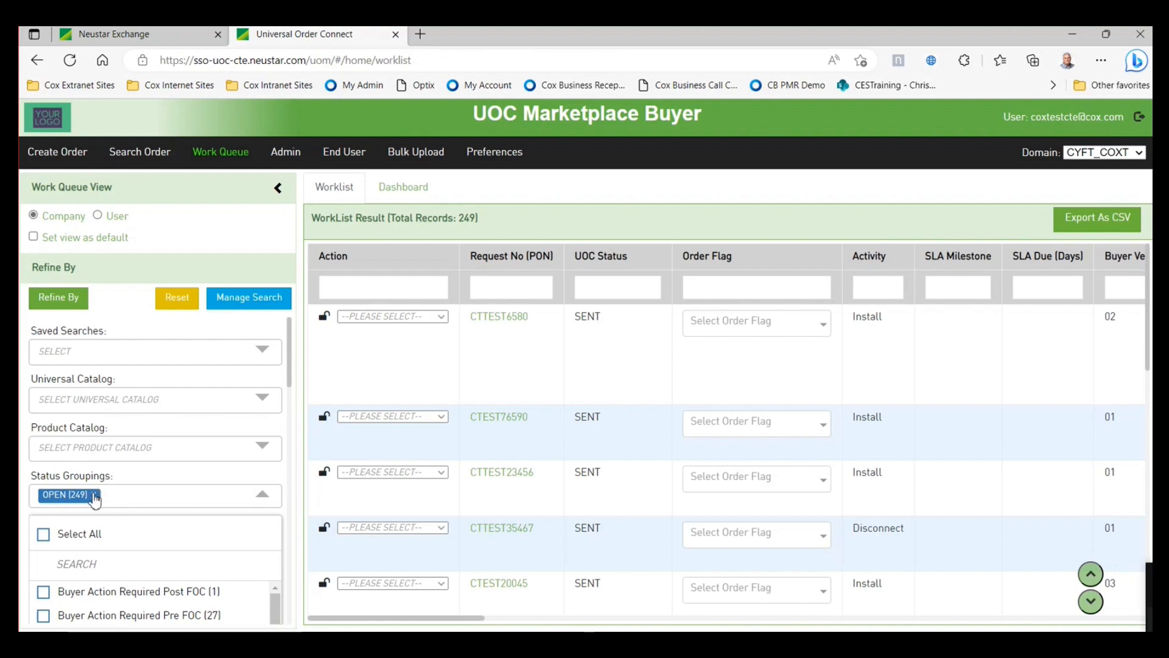
left_click(94, 495)
left_click(57, 298)
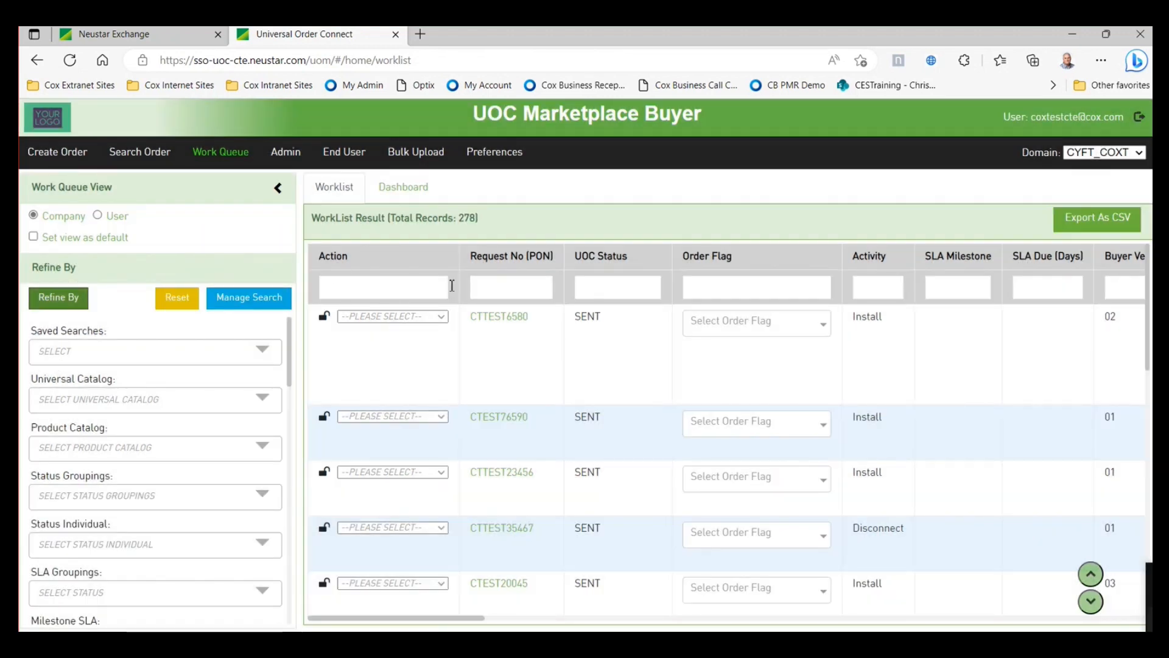
- Filter UOC Status by 'comp' and view the second page of results
left_click(590, 290)
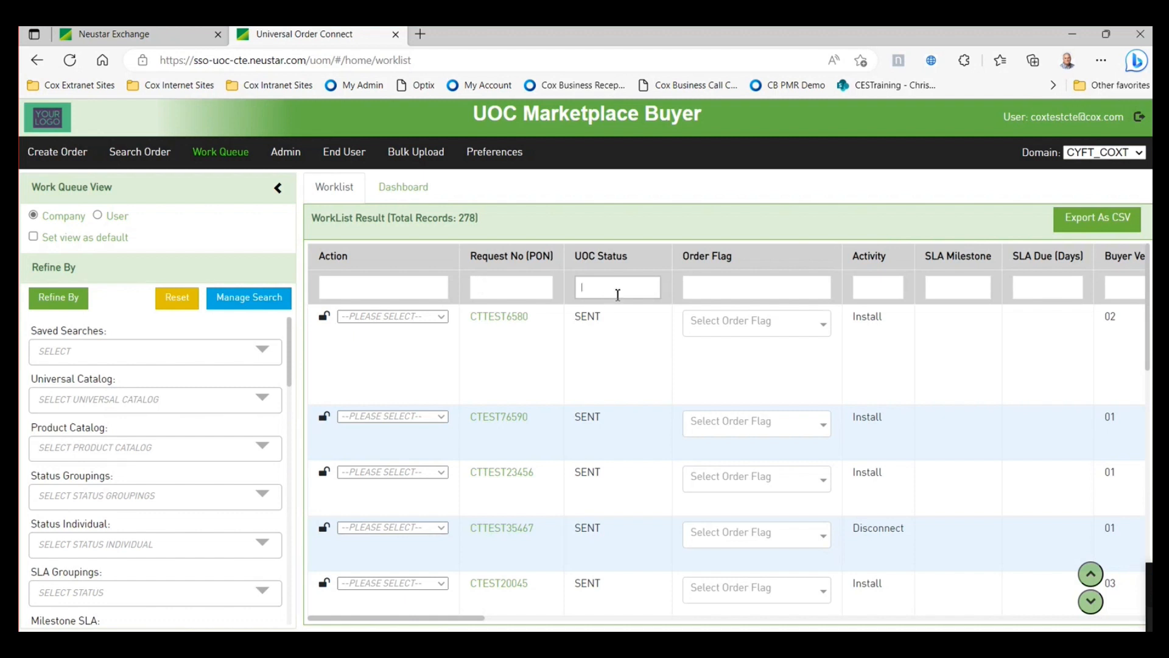
type("comp")
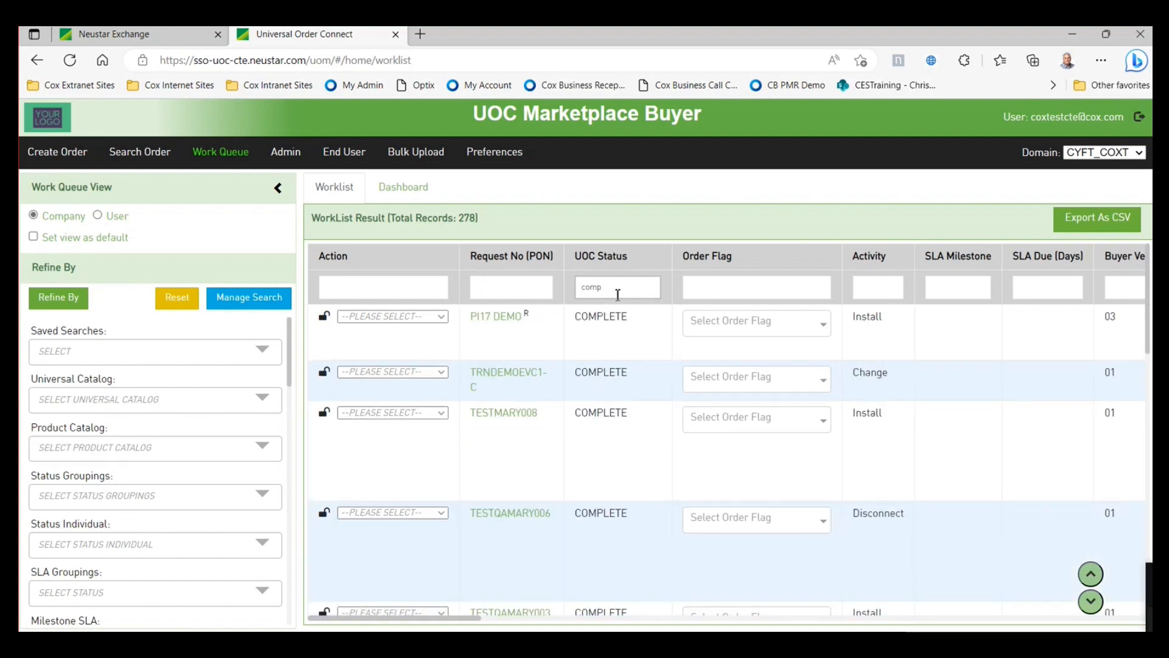
scroll(608, 503, "down", 6)
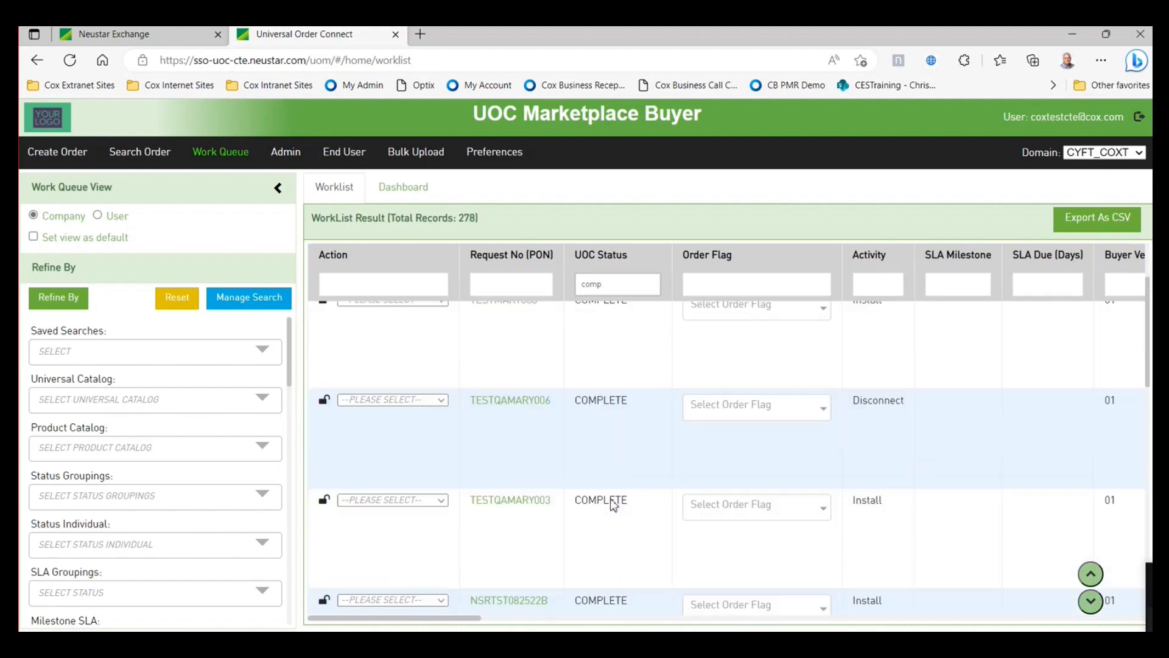
scroll(608, 500, "down", 8)
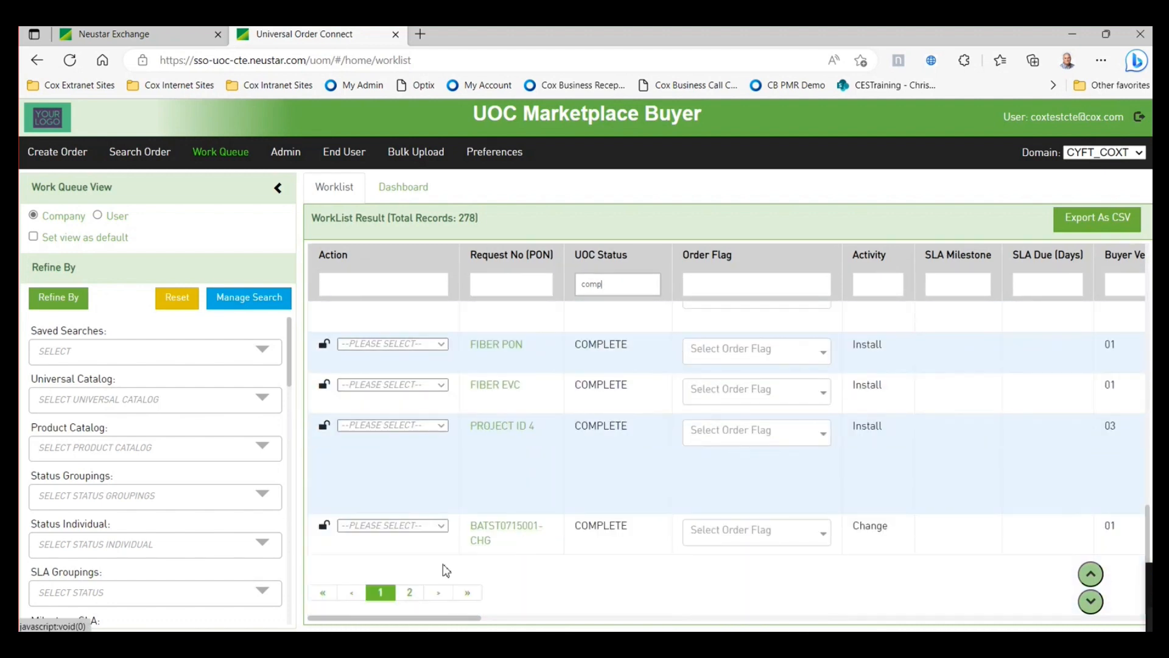
left_click(409, 592)
scroll(579, 479, "up", 1)
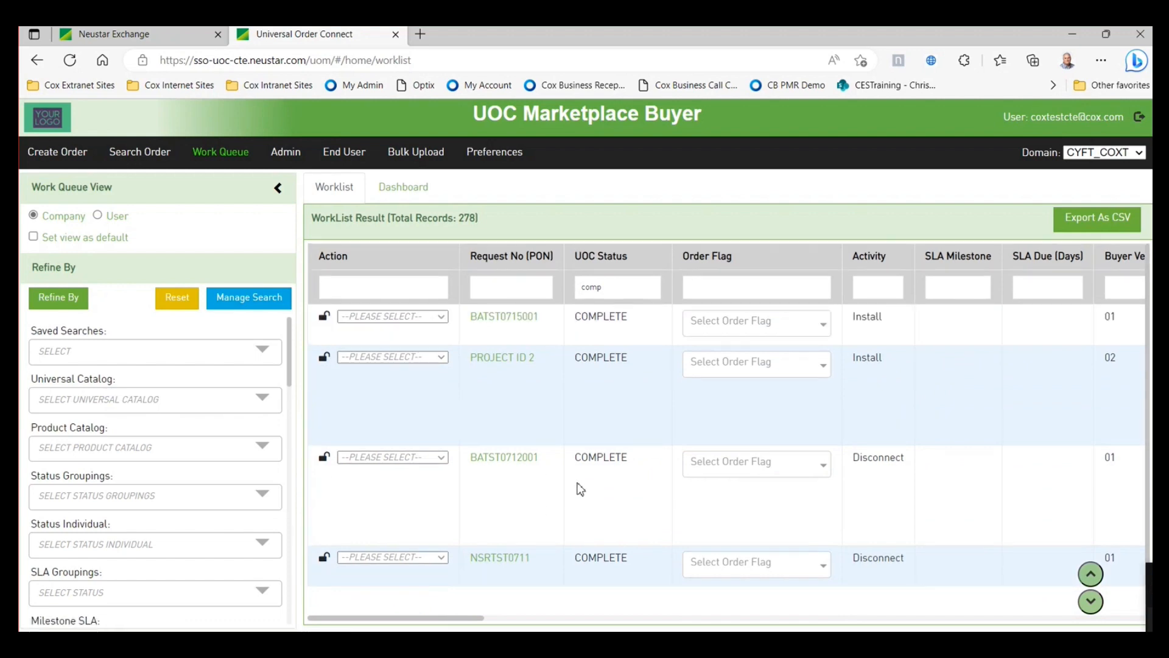
- Scroll through completed order BATST0715001, then go back to the Work Queue
left_click(503, 317)
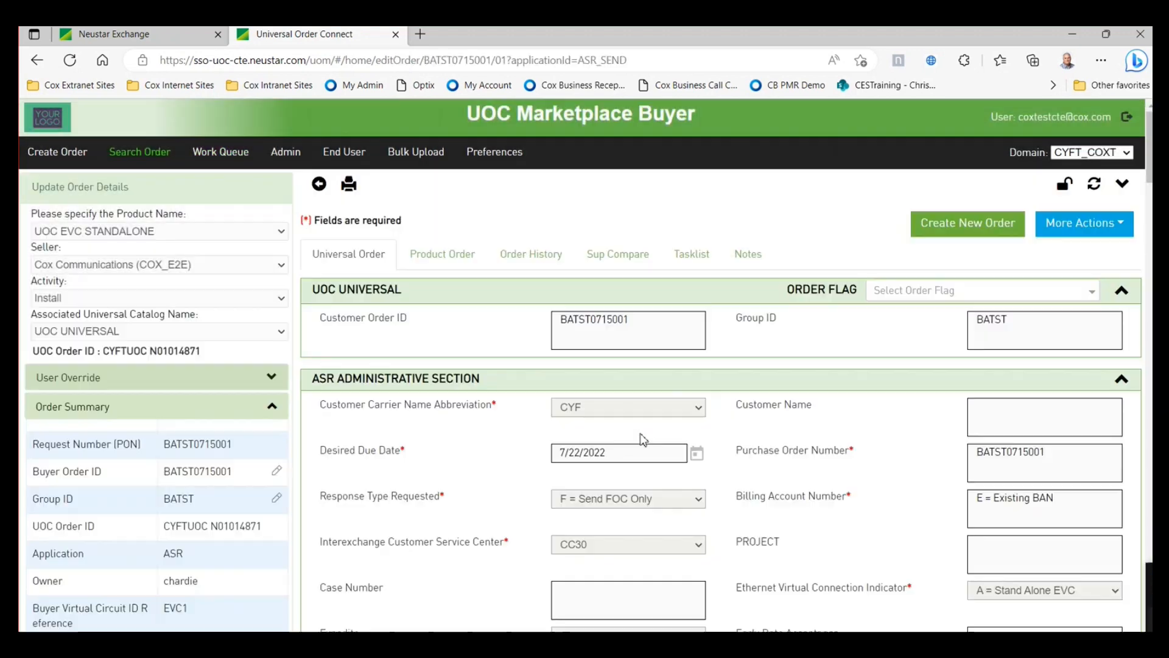
scroll(782, 489, "down", 1)
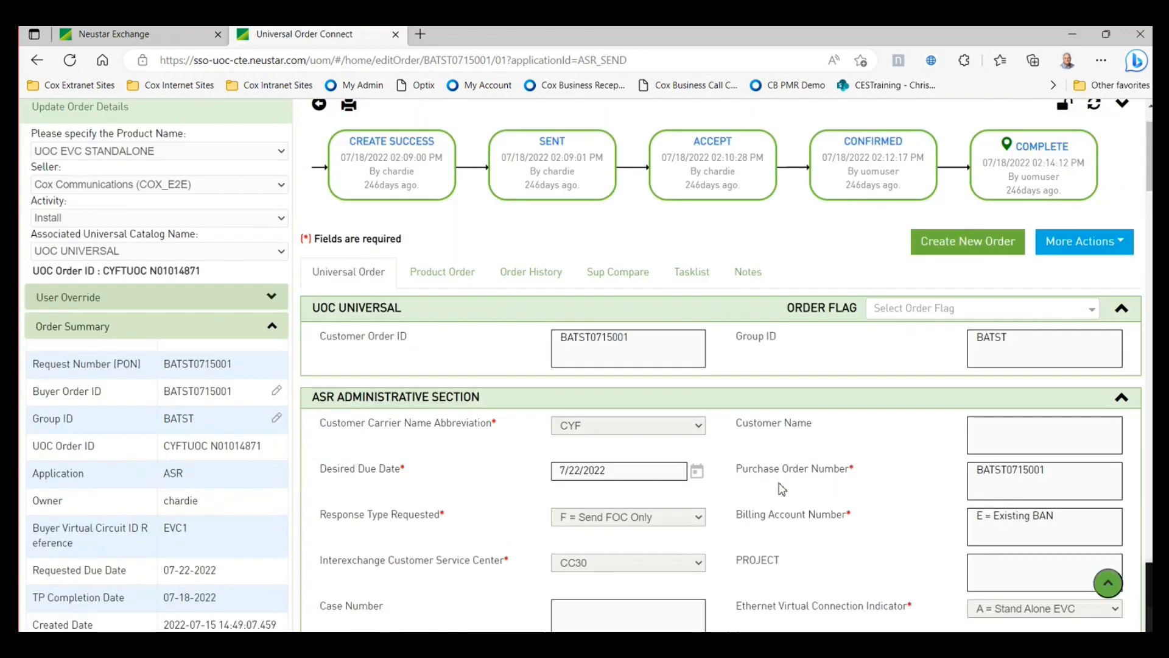
scroll(782, 489, "down", 7)
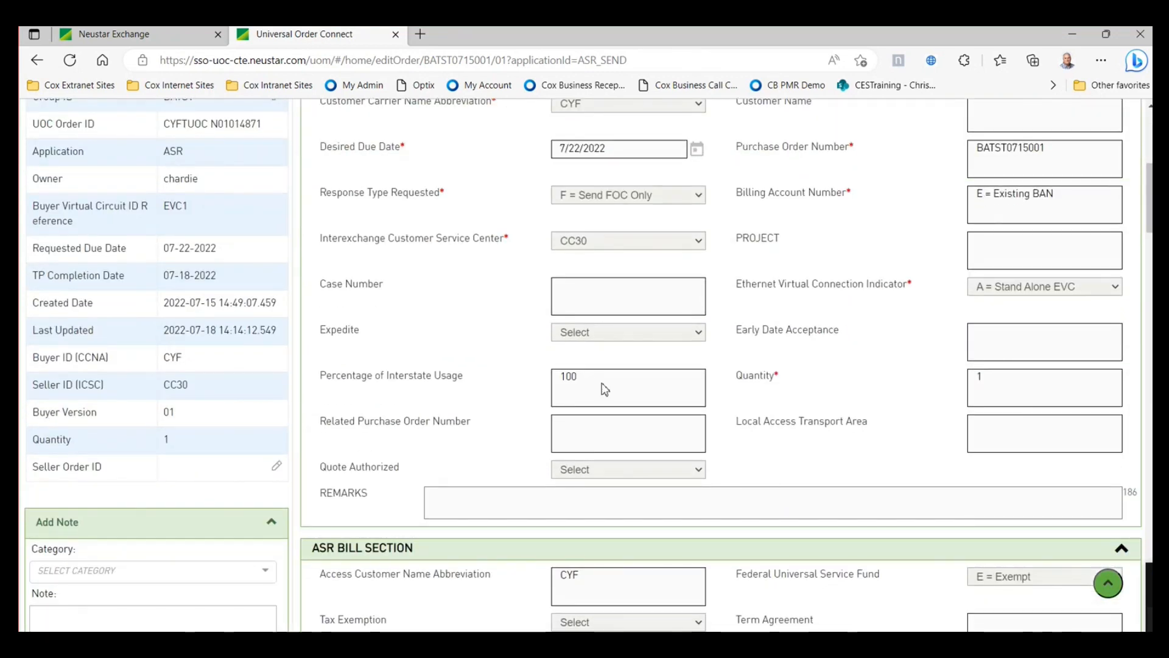
scroll(736, 481, "down", 3)
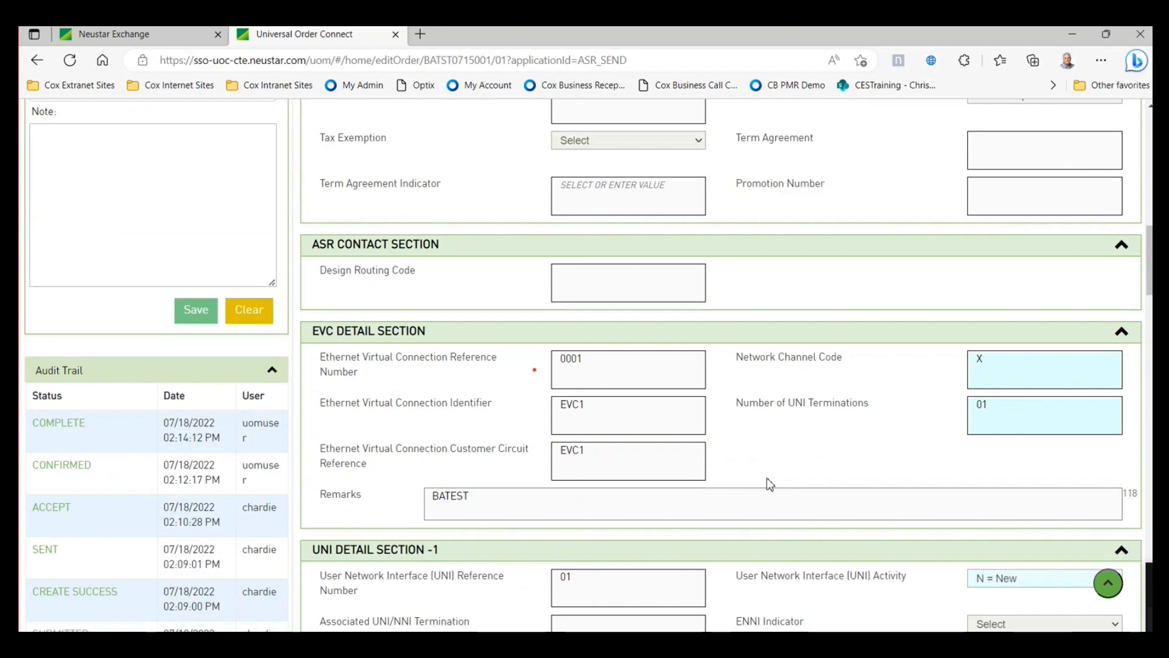
scroll(768, 481, "up", 1)
scroll(771, 482, "up", 10)
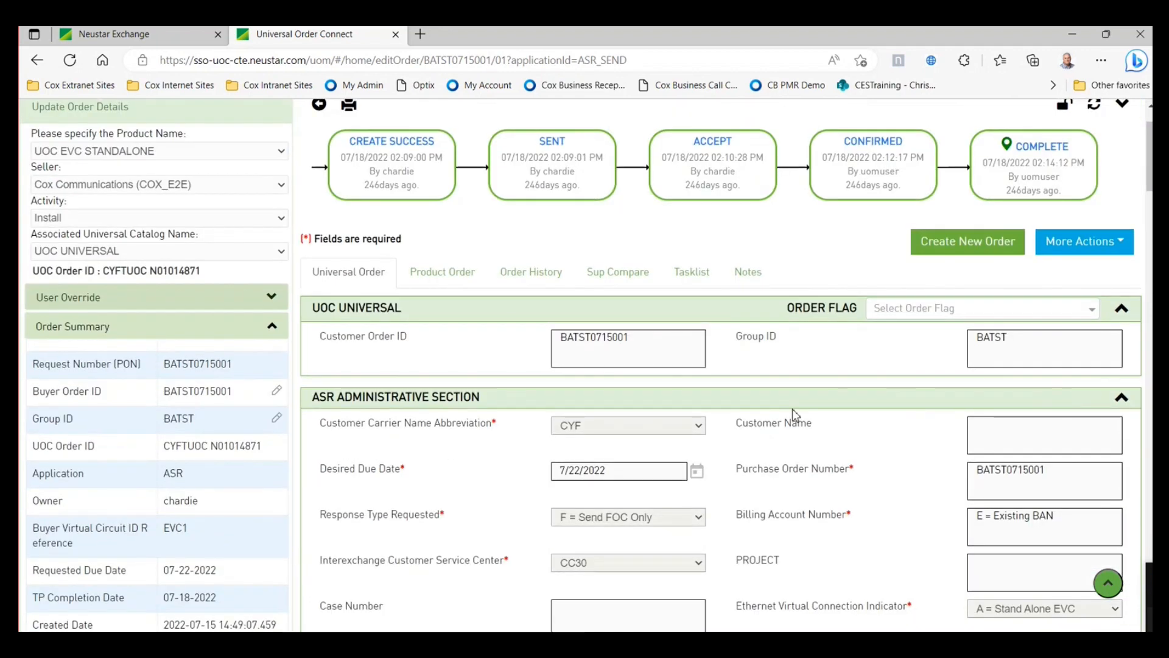
scroll(853, 397, "up", 3)
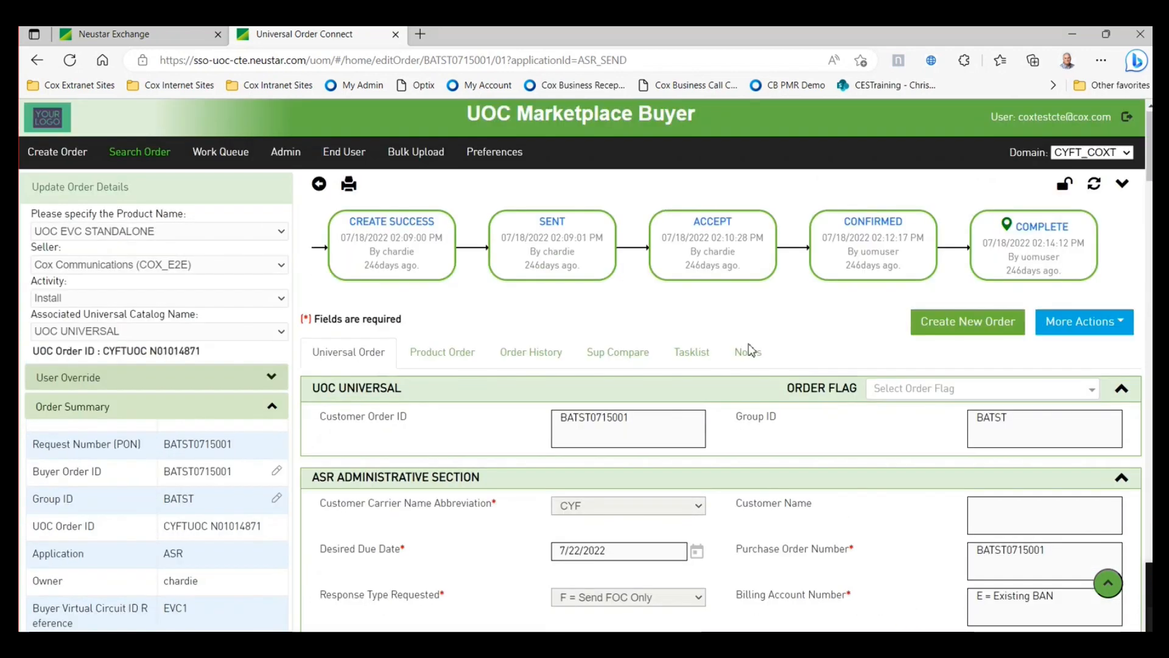
left_click(221, 152)
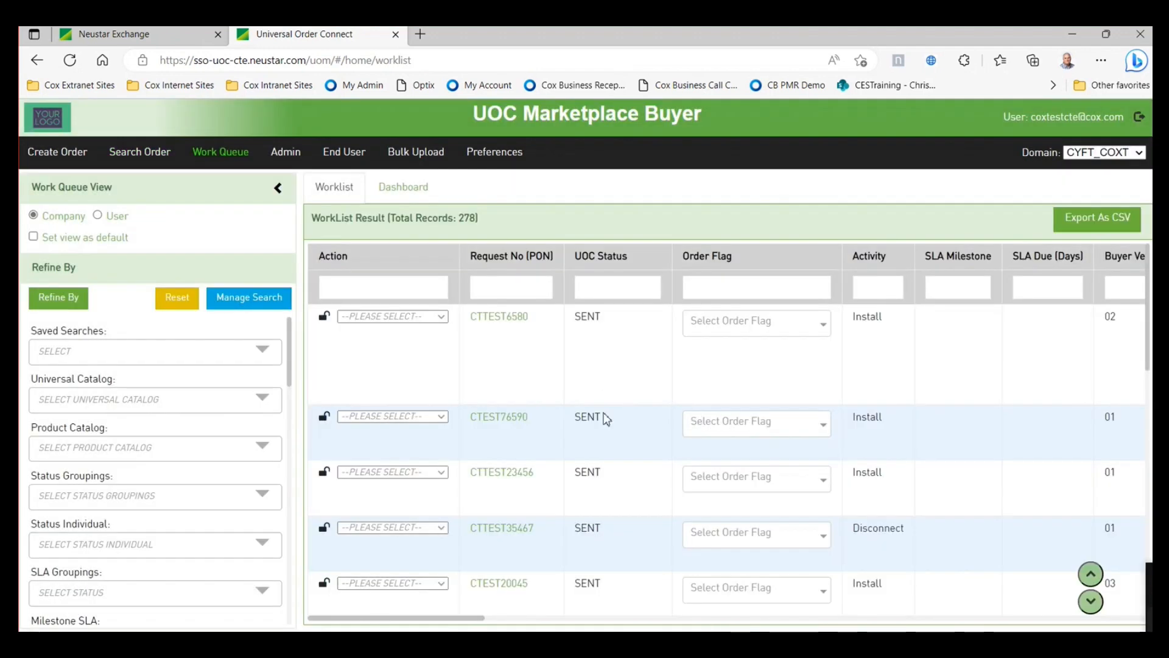
- Look over order CTTEST23456, then unlock it to return to the 278-record Work Queue
left_click(499, 474)
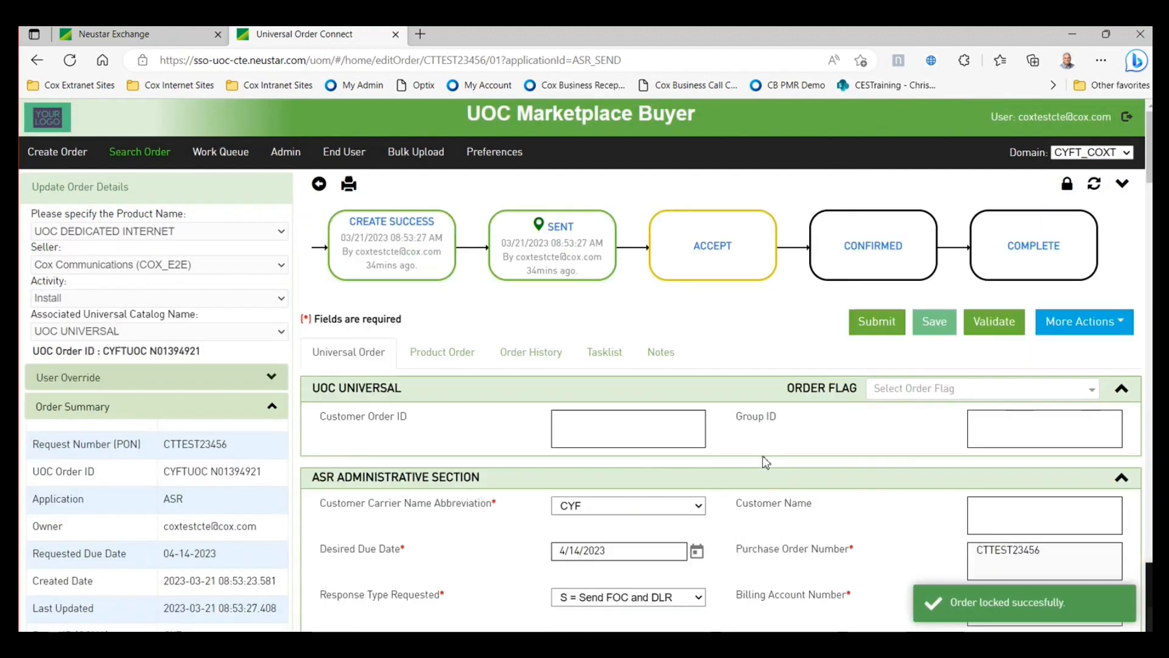
scroll(783, 466, "down", 5)
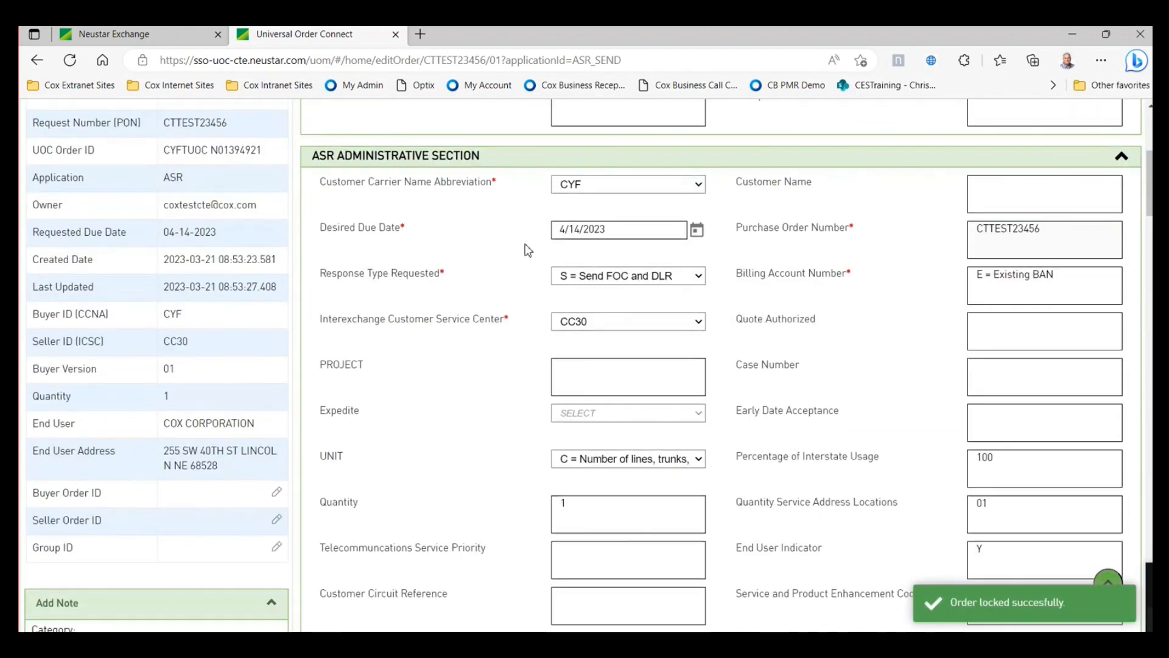
scroll(732, 327, "down", 10)
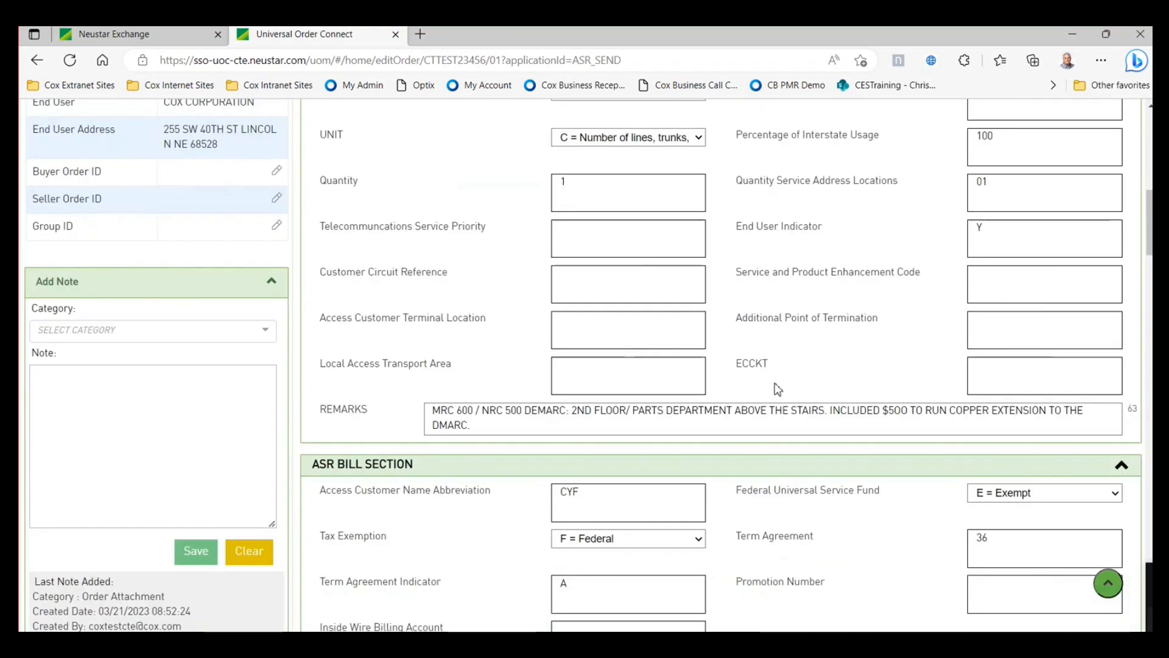
scroll(775, 385, "down", 10)
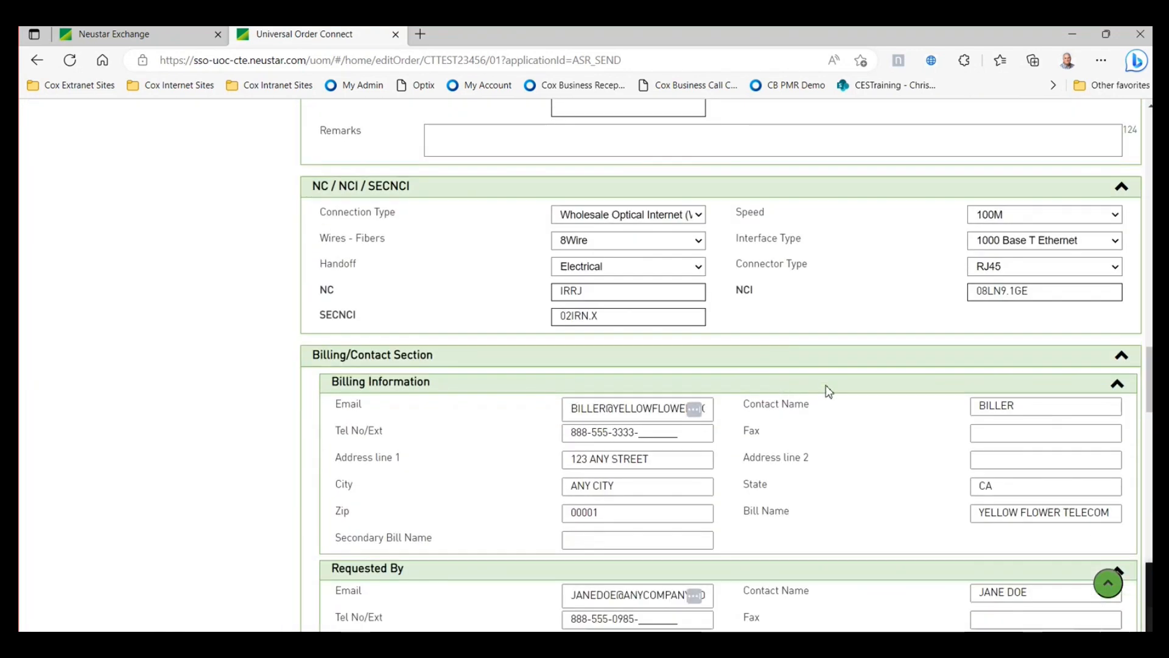
scroll(827, 390, "up", 8)
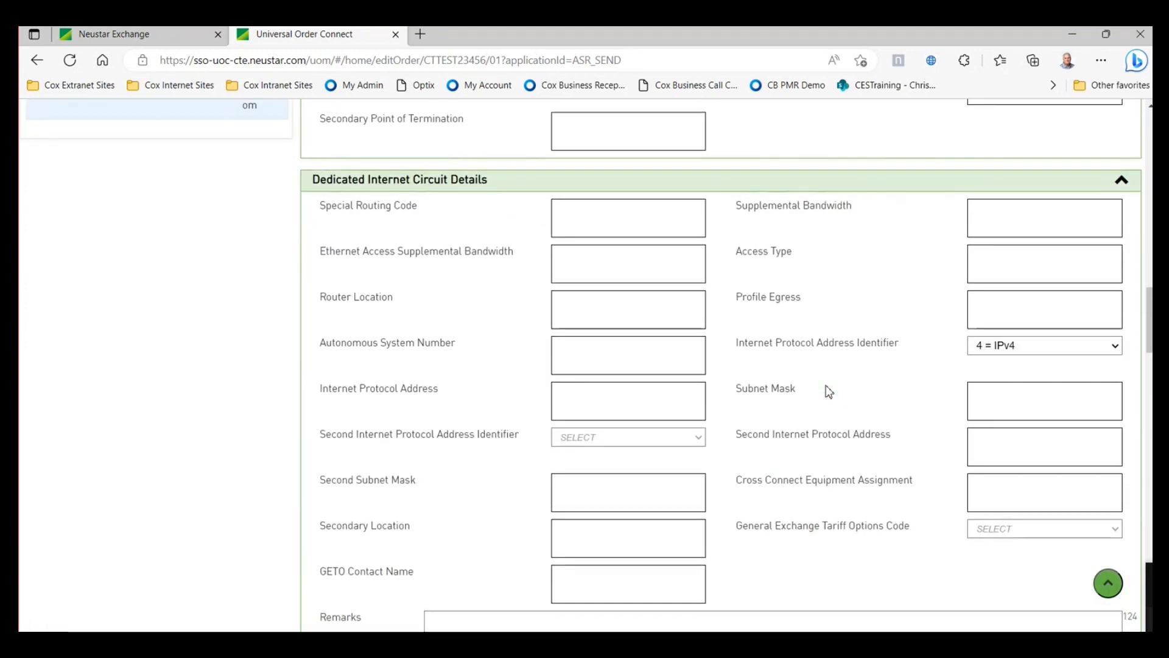
scroll(826, 388, "up", 10)
scroll(735, 342, "up", 10)
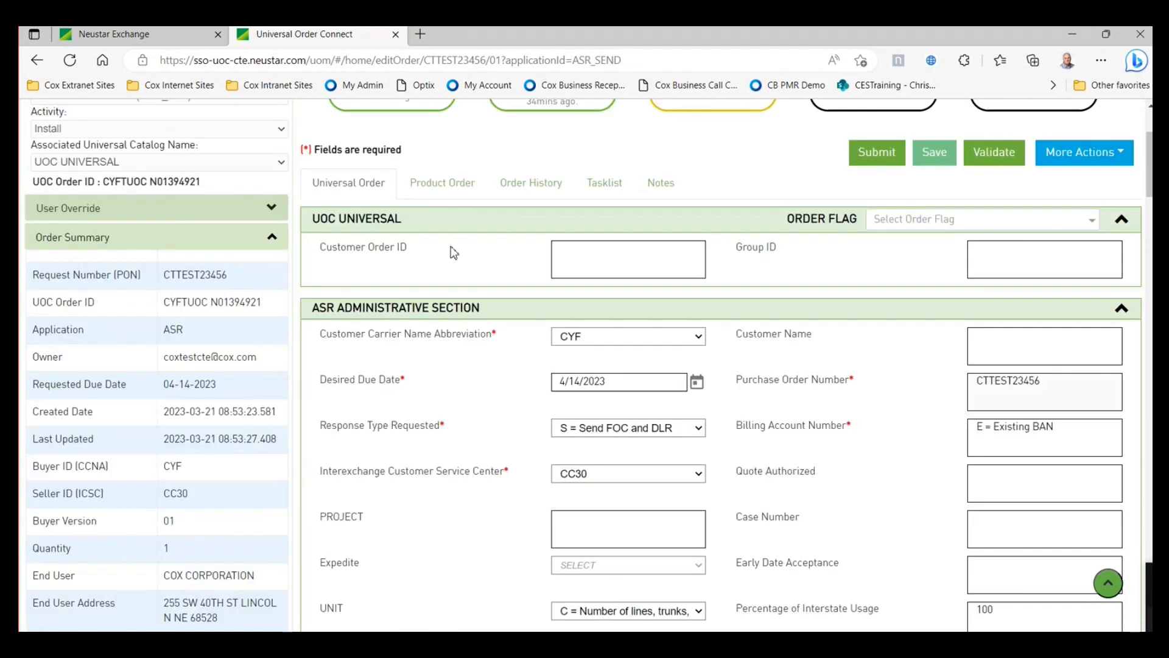
left_click(319, 185)
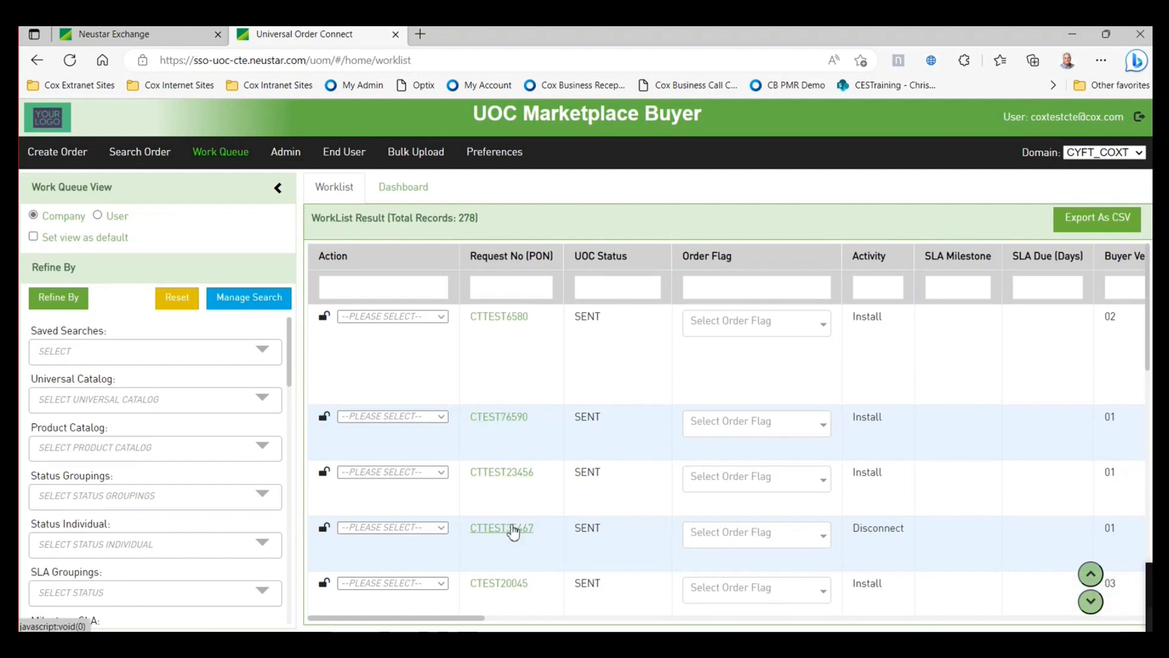
- Briefly open CTTEST35467, then review order CTEST76590 and go back to the worklist
left_click(509, 528)
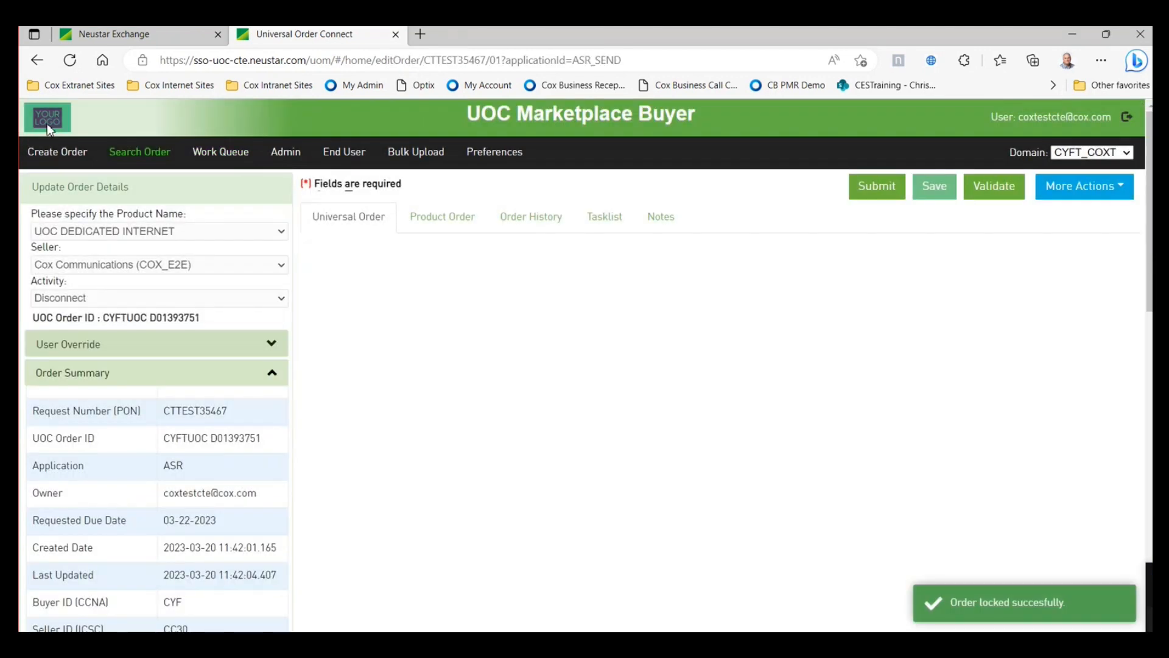
left_click(37, 60)
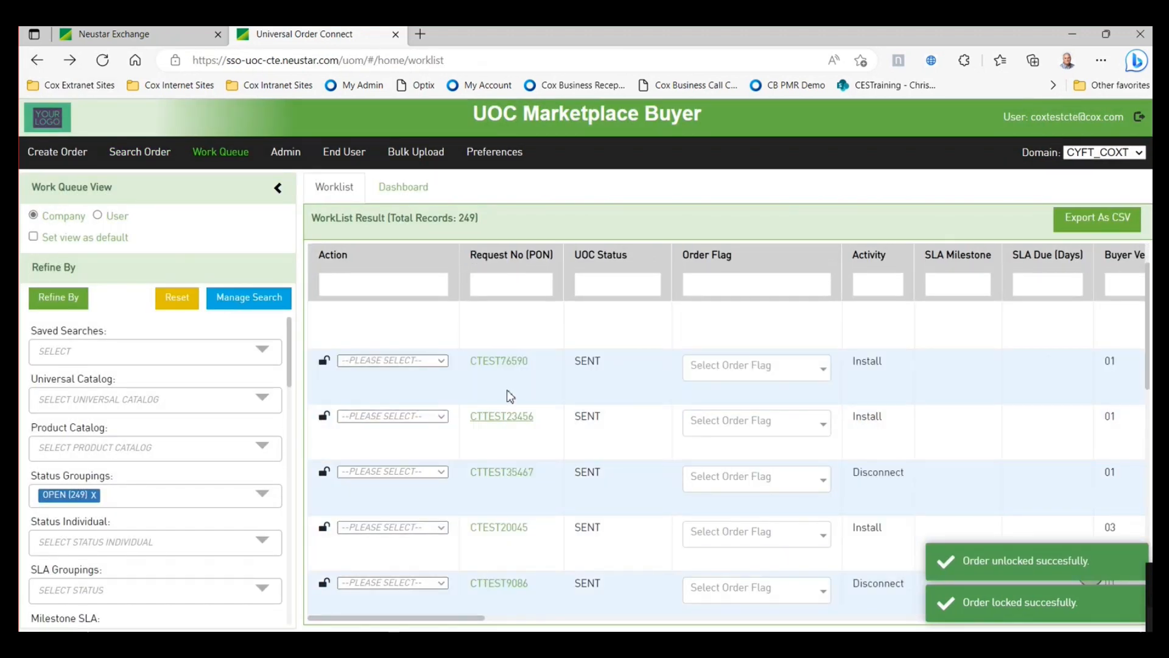
left_click(503, 362)
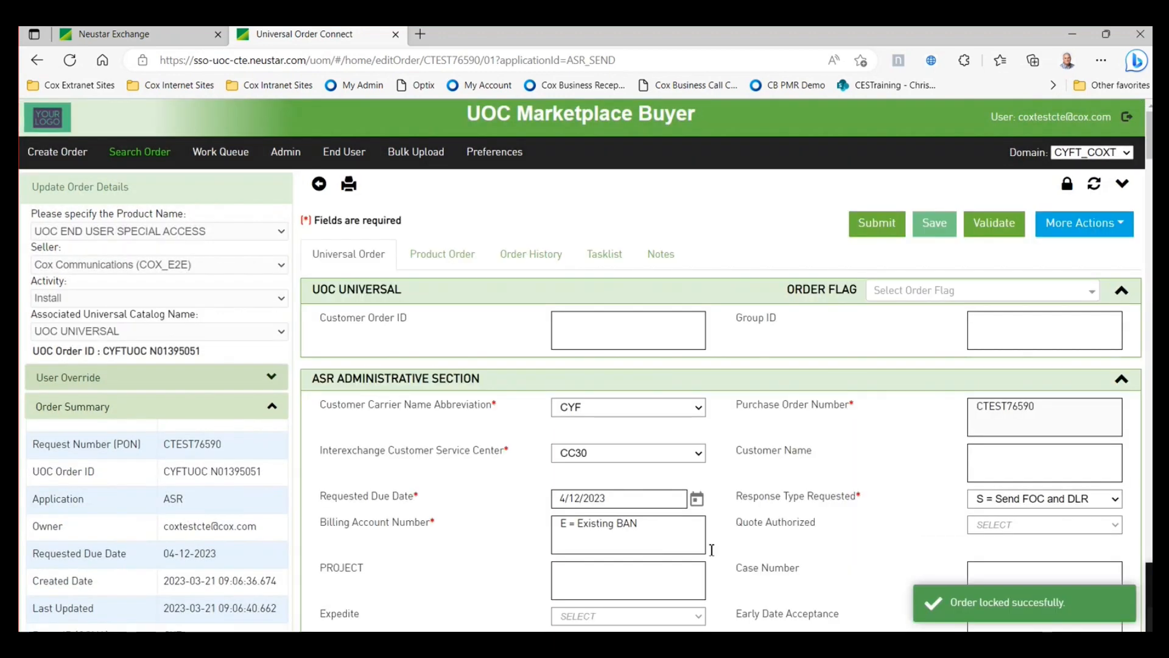
scroll(808, 538, "down", 3)
scroll(809, 539, "down", 13)
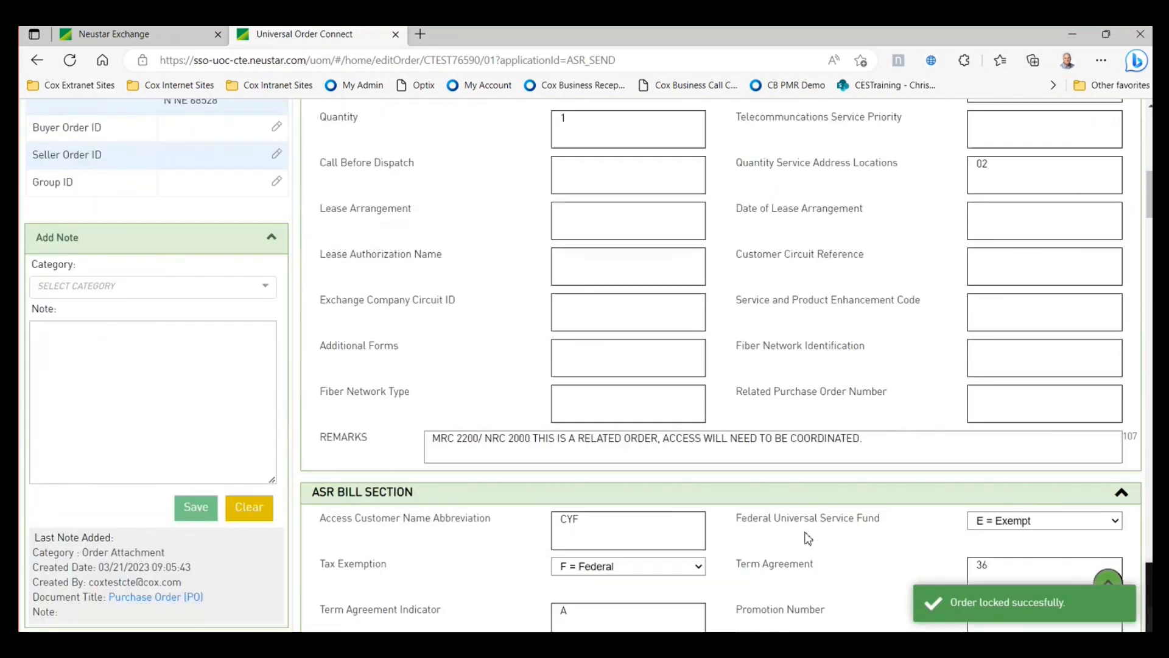
scroll(808, 539, "down", 16)
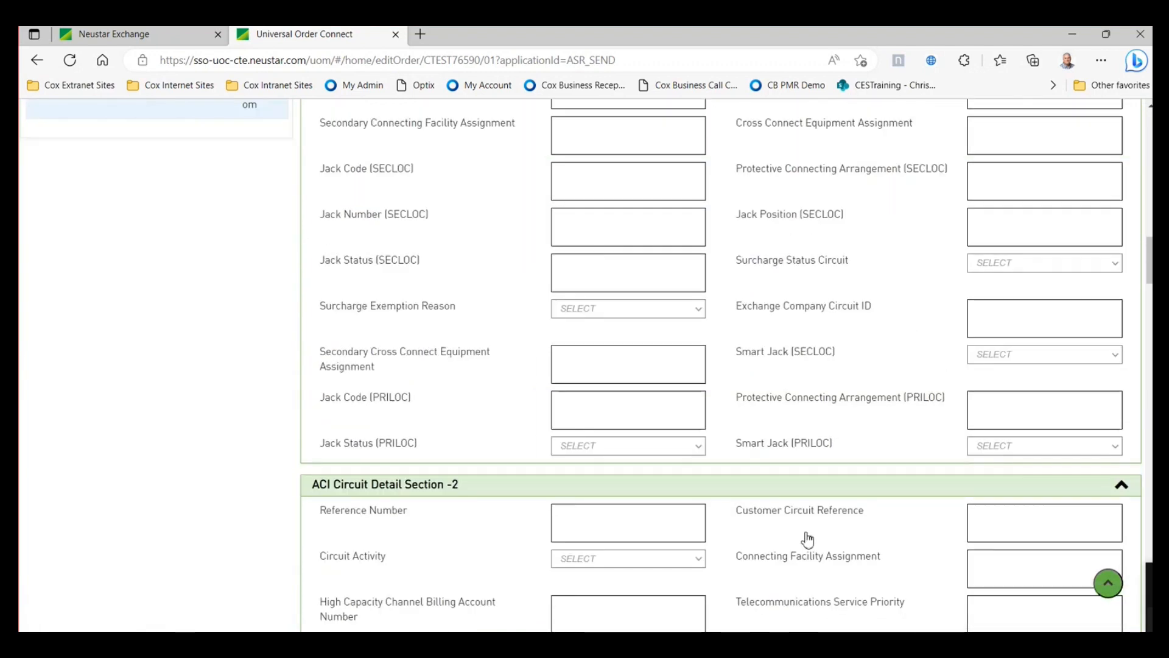
scroll(808, 538, "down", 10)
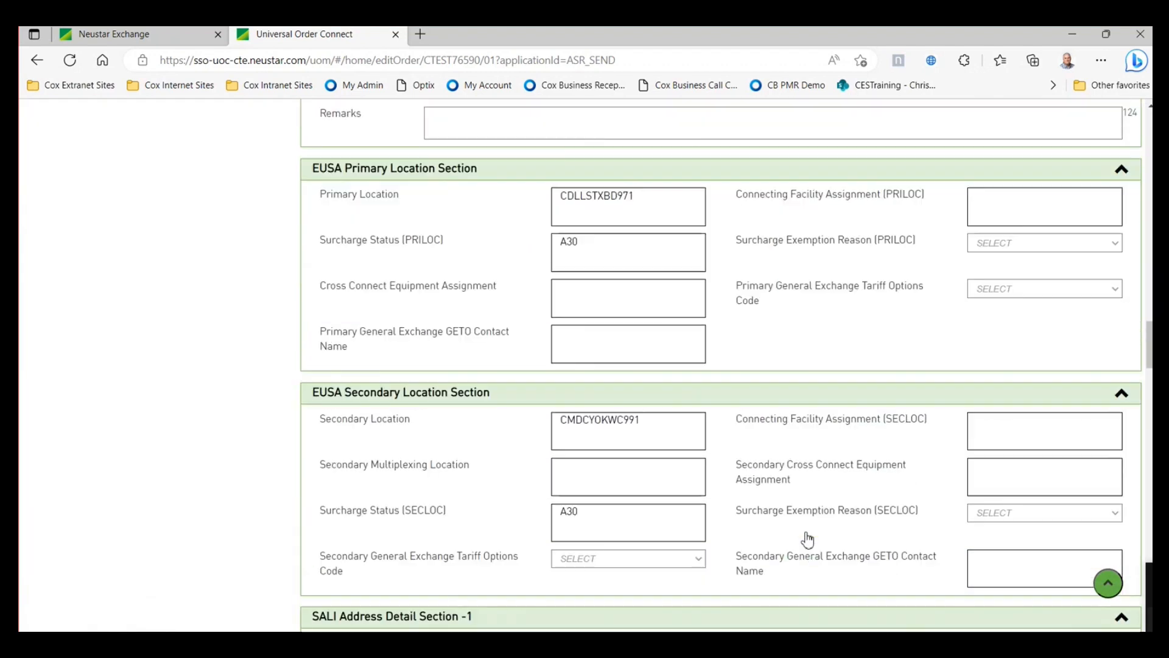
scroll(804, 536, "up", 20)
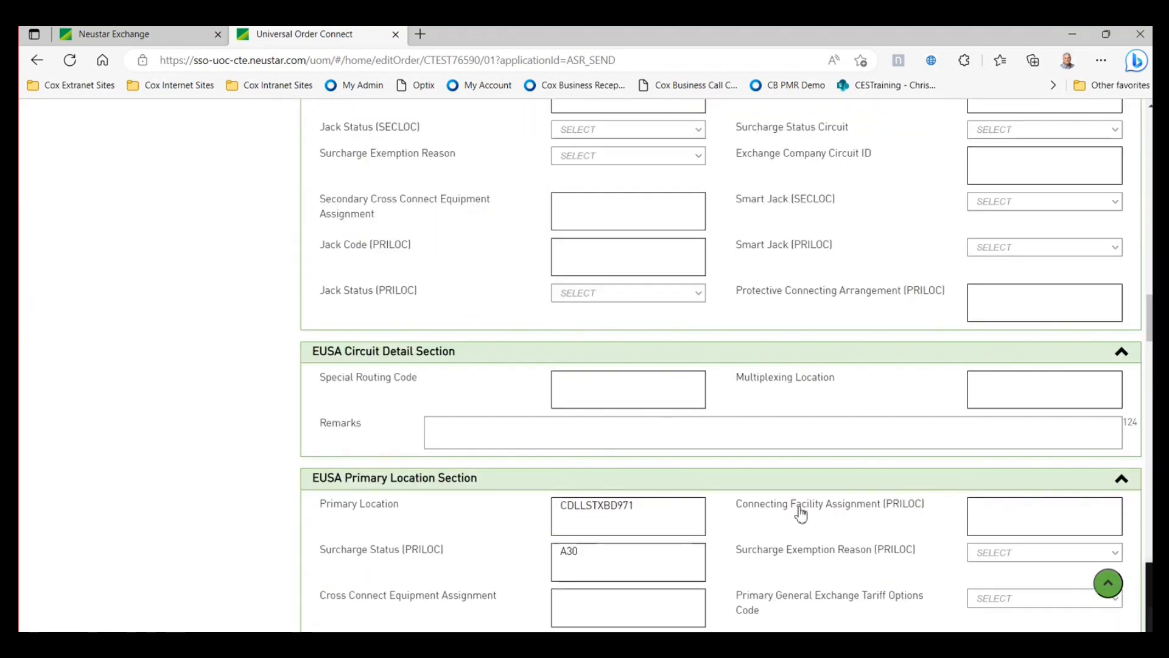
scroll(473, 331, "up", 15)
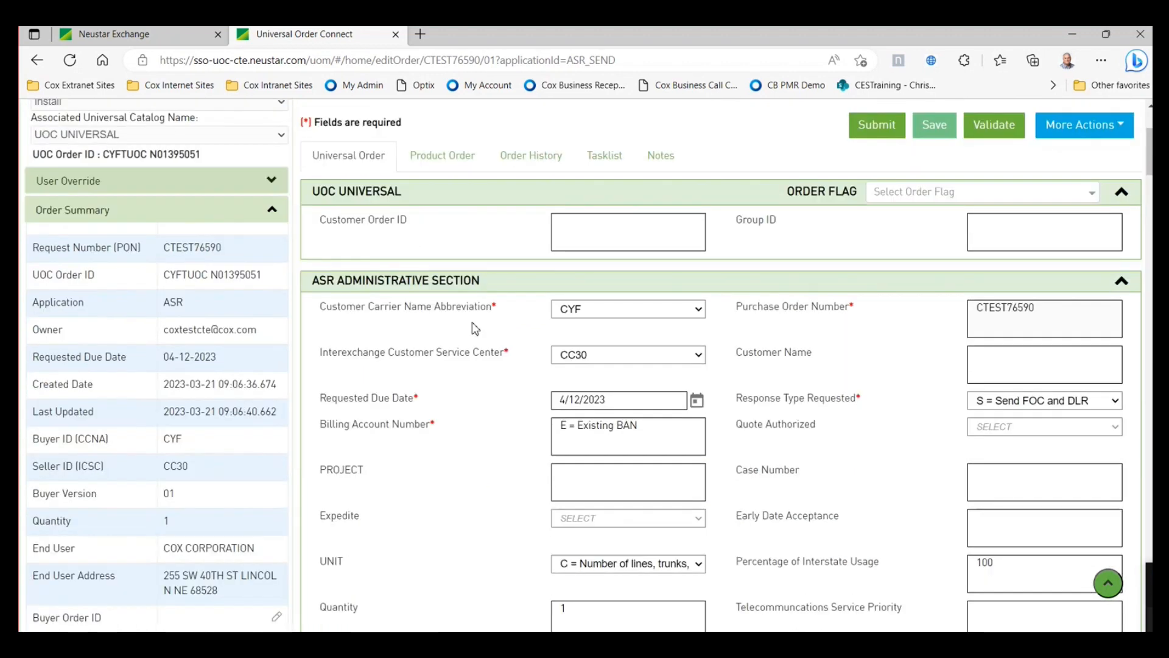
left_click(38, 61)
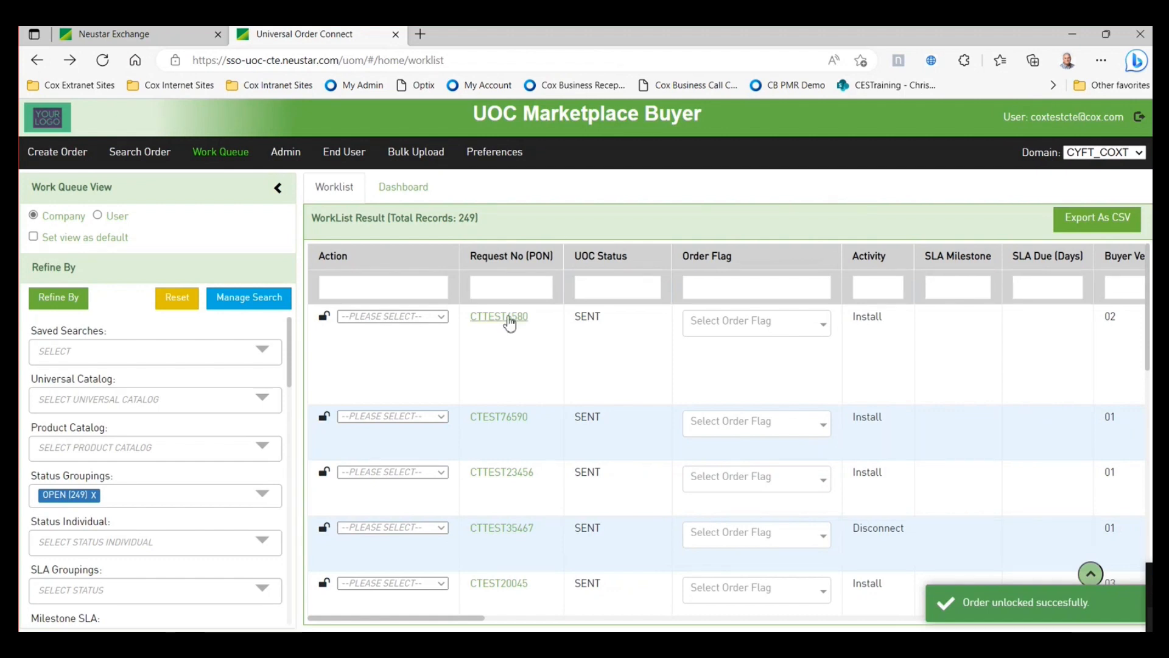
- Change CTTEST6580's bandwidth from 100M to 50M, then validate and submit it
left_click(500, 318)
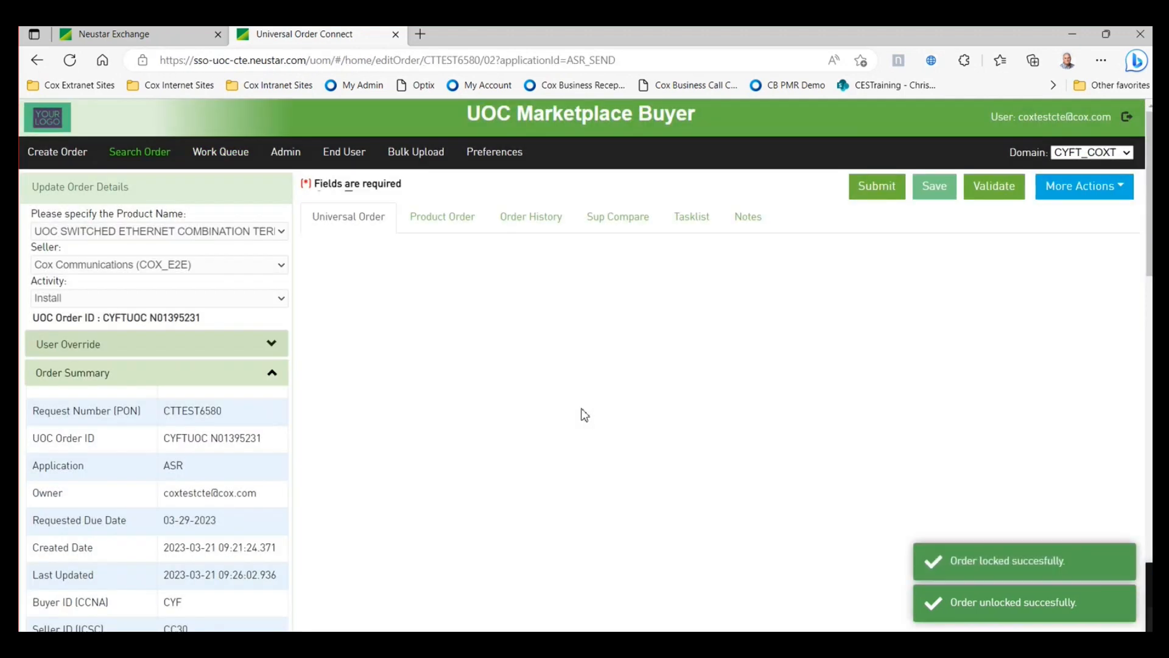
scroll(731, 518, "down", 10)
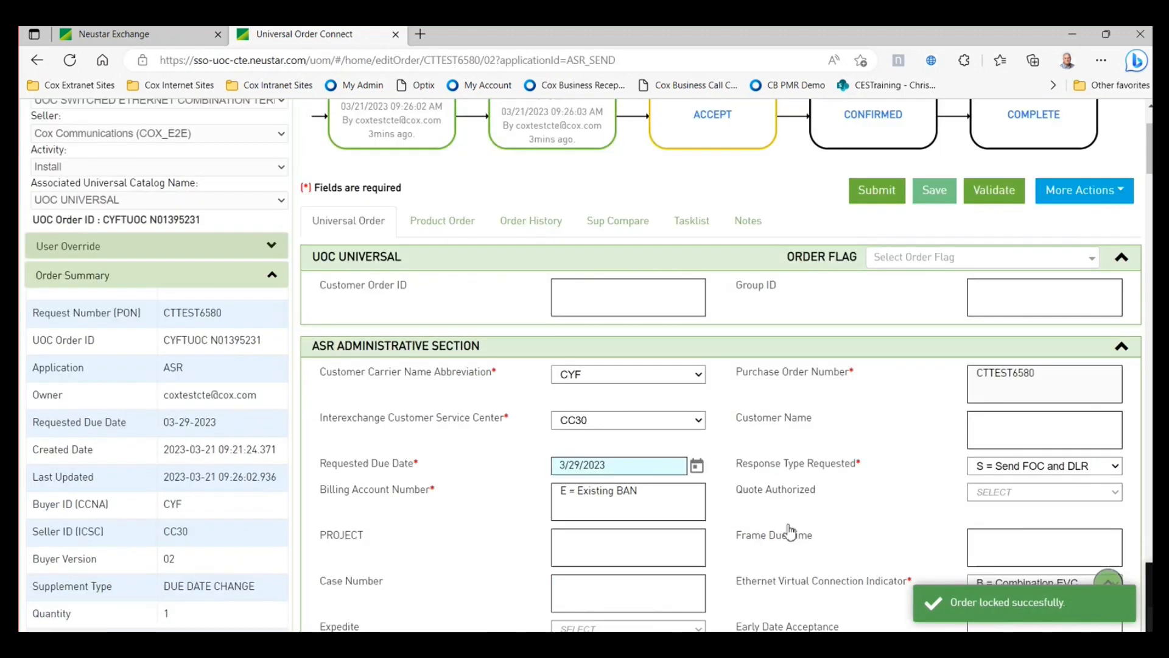
scroll(801, 535, "down", 8)
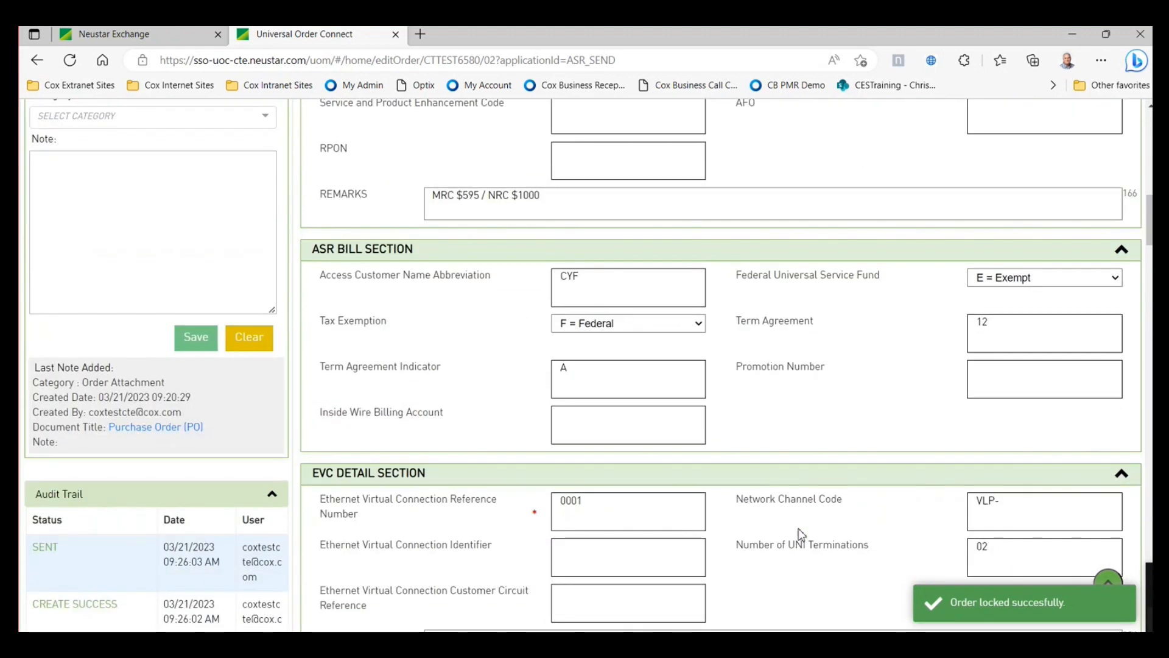
scroll(802, 535, "down", 10)
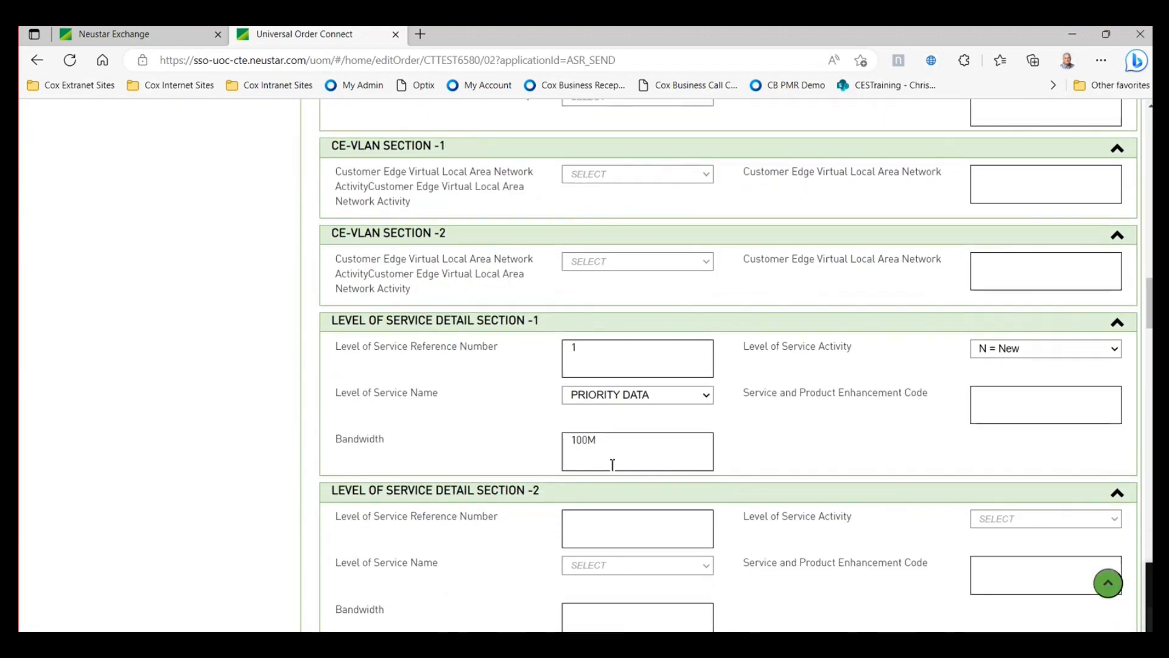
left_click(588, 449)
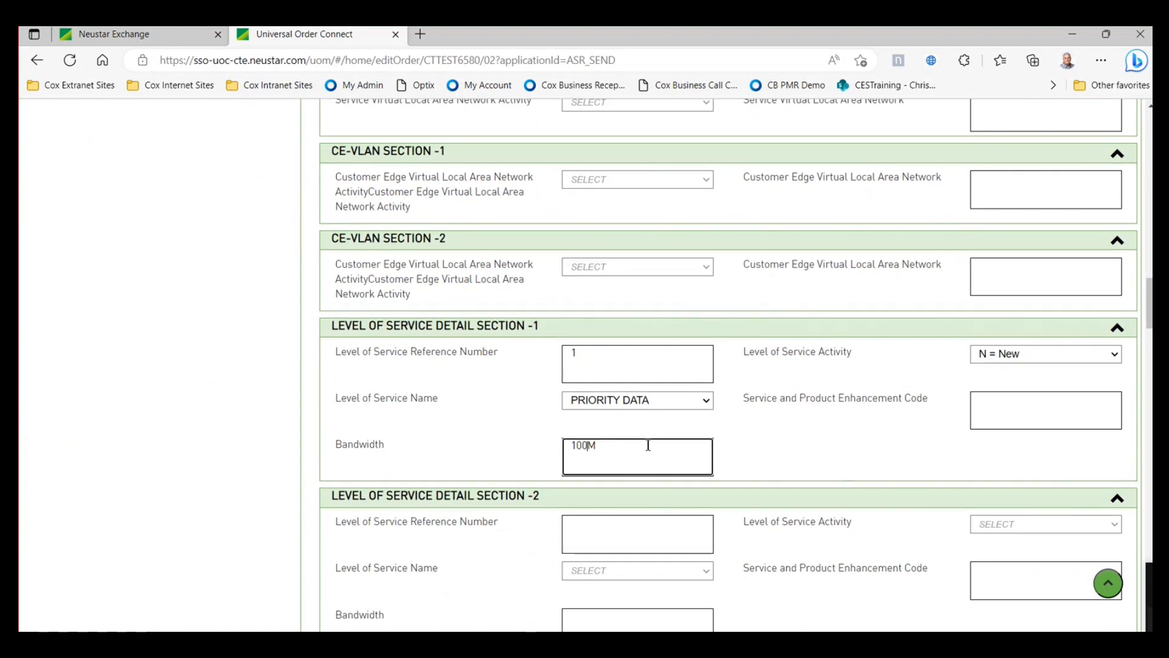
type("50")
left_click(1108, 583)
left_click(994, 321)
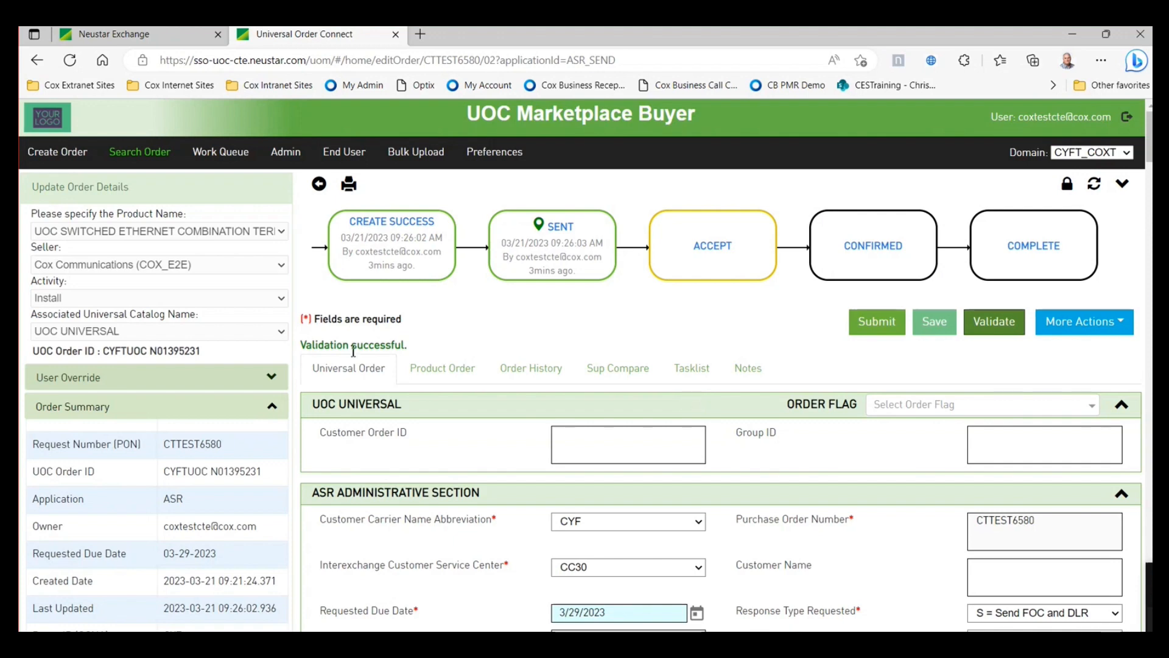
left_click(865, 324)
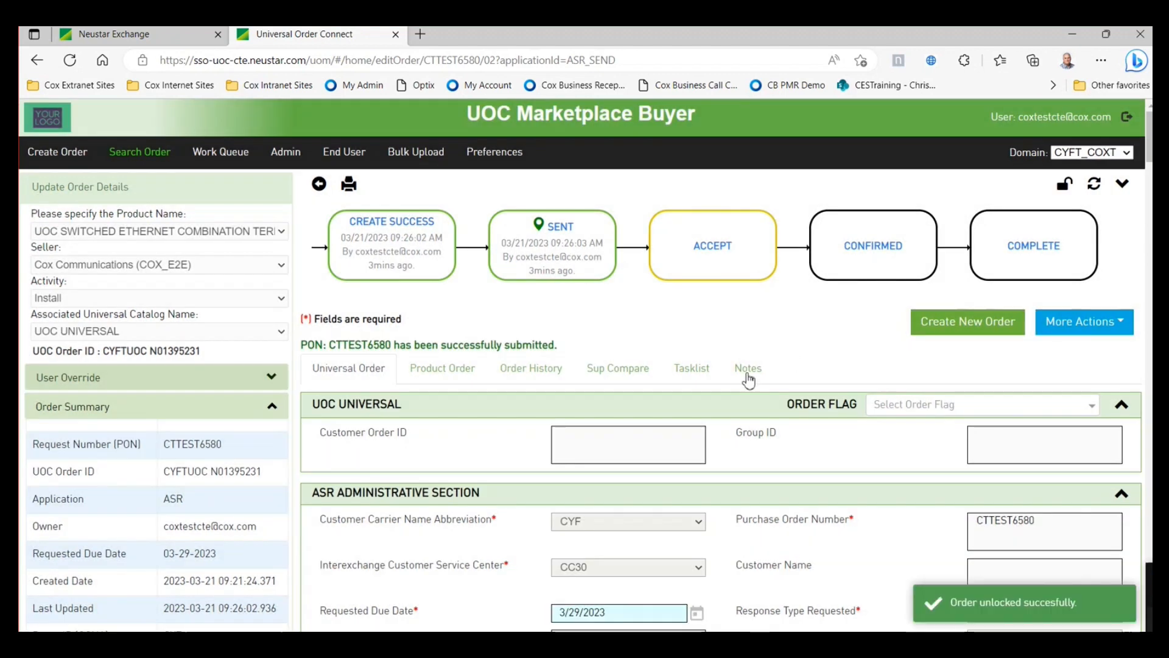
- Compare CTTEST6580 versions 03 and 02 (bandwidth 50M vs 100M), then go back to the Work Queue
left_click(617, 379)
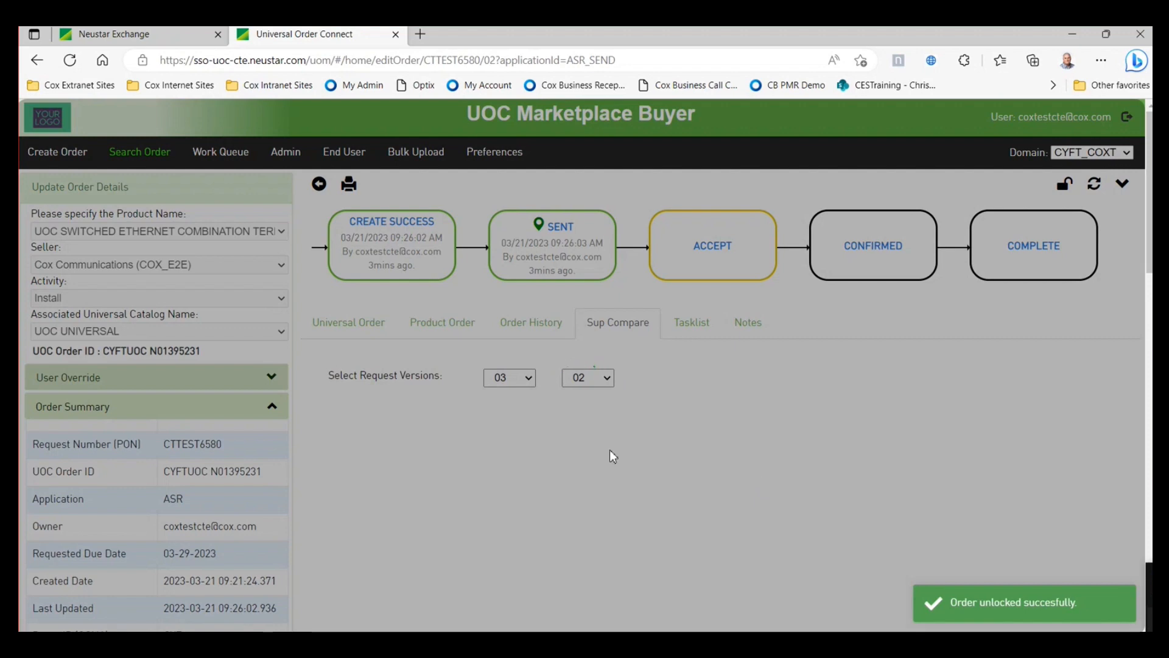
scroll(707, 541, "down", 1)
scroll(707, 541, "down", 1)
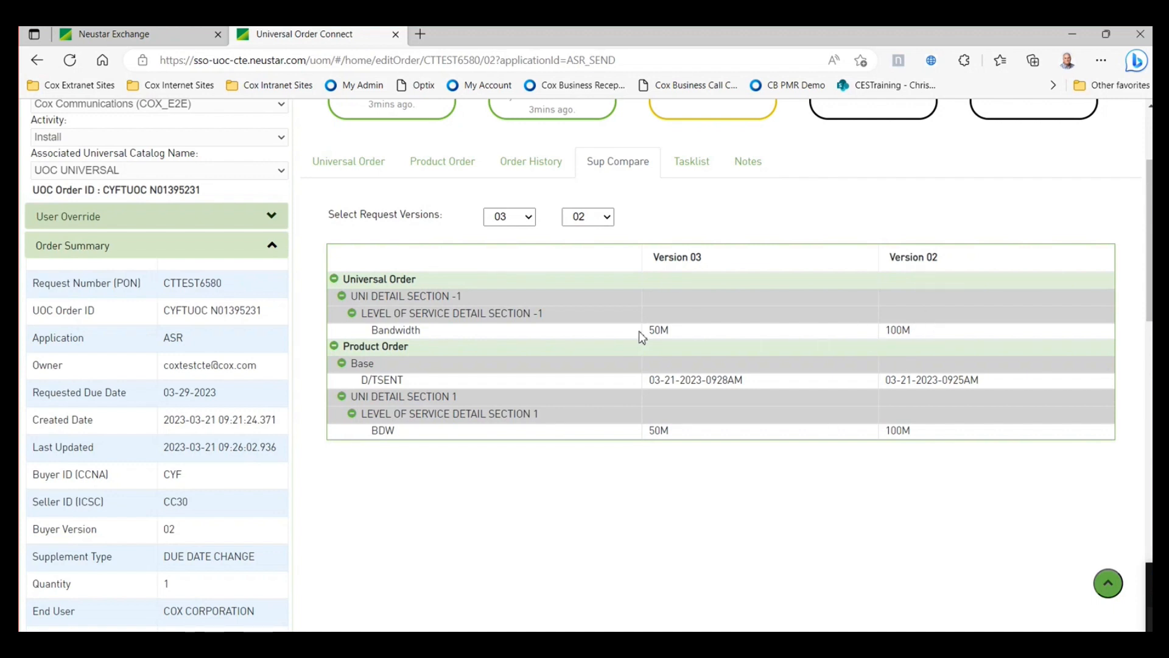
scroll(743, 452, "up", 3)
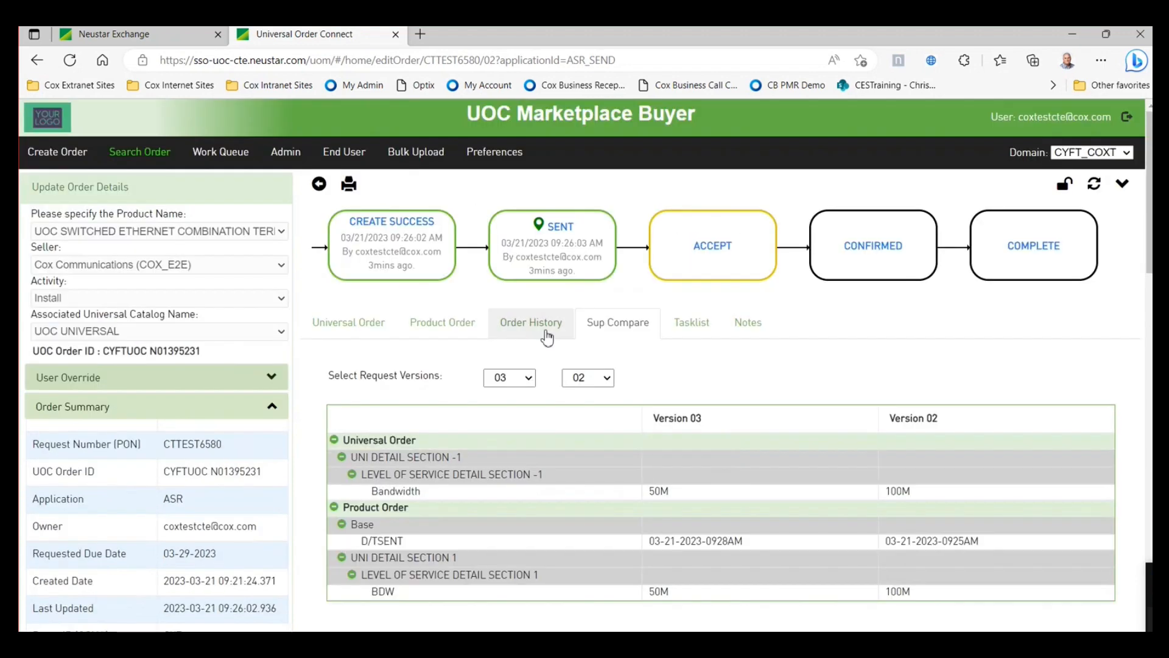
left_click(319, 184)
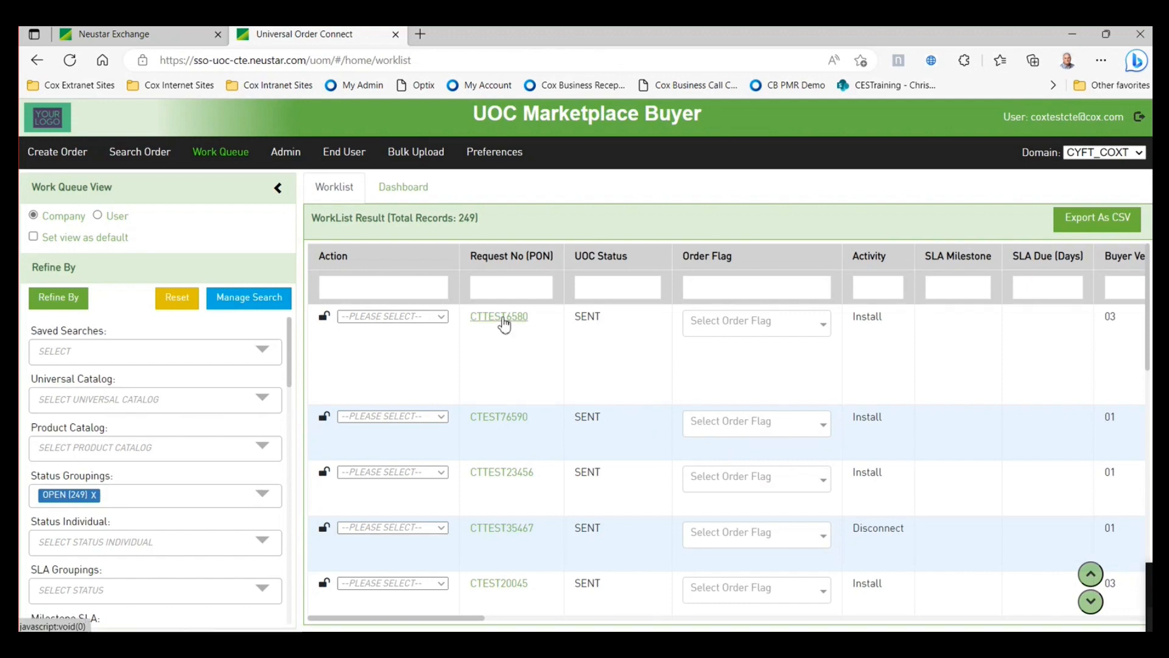
- Reopen order CTTEST6580 and set its User Override supplement type to '1 = Cancel'
left_click(505, 318)
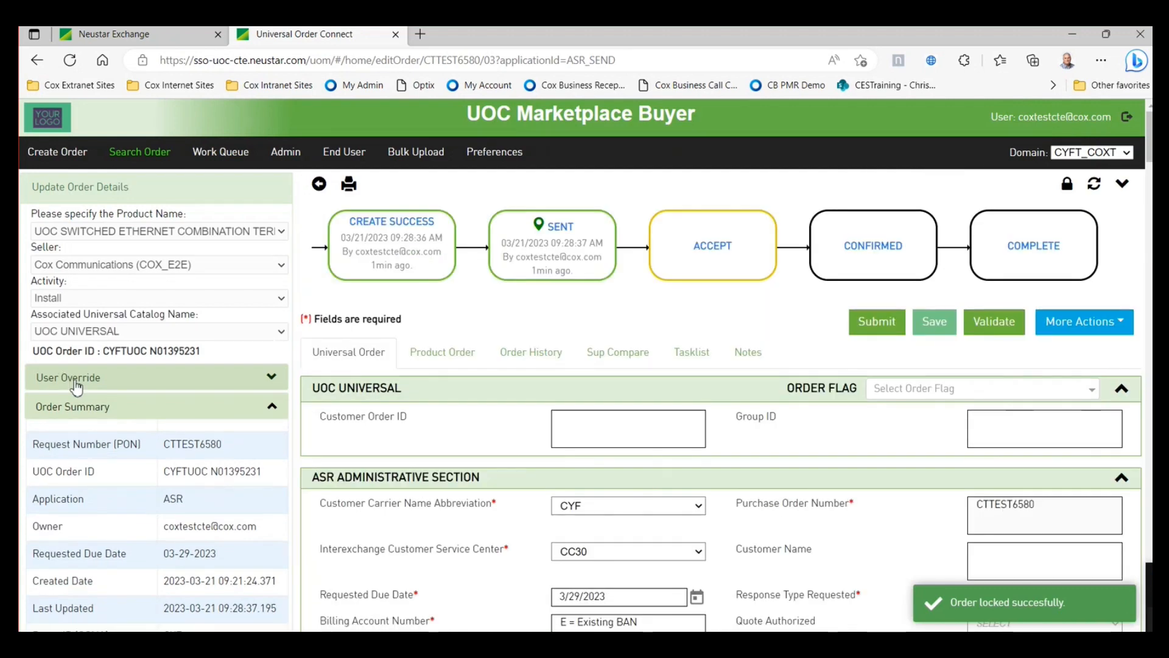
scroll(118, 485, "down", 4)
scroll(120, 484, "up", 2)
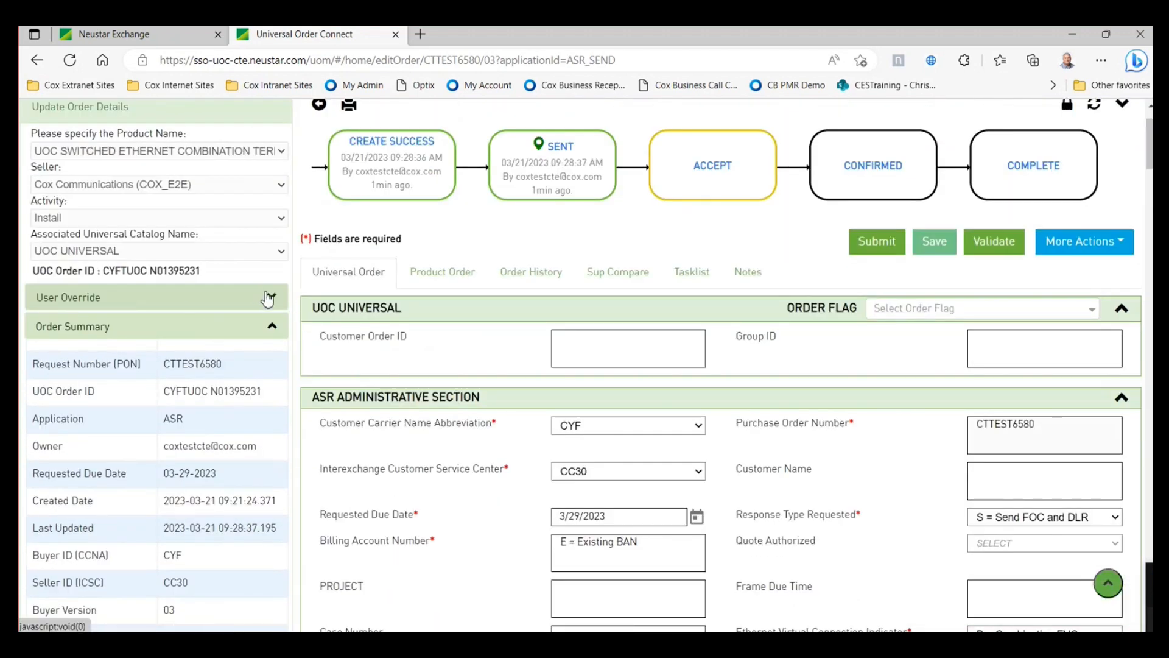
left_click(271, 298)
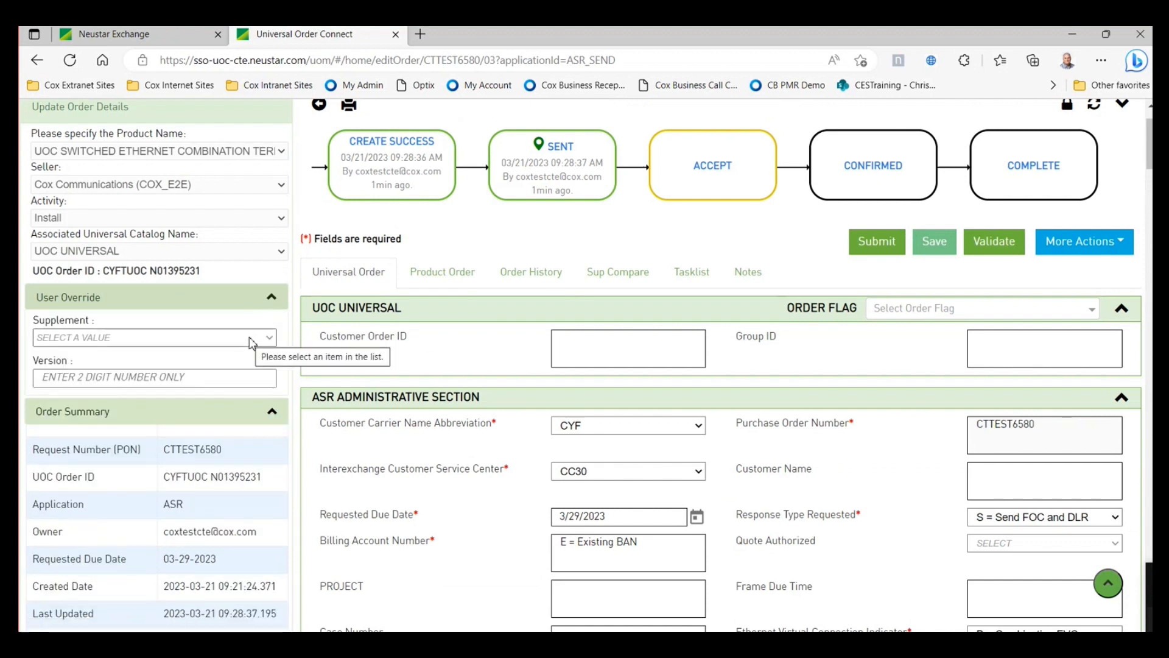
left_click(272, 339)
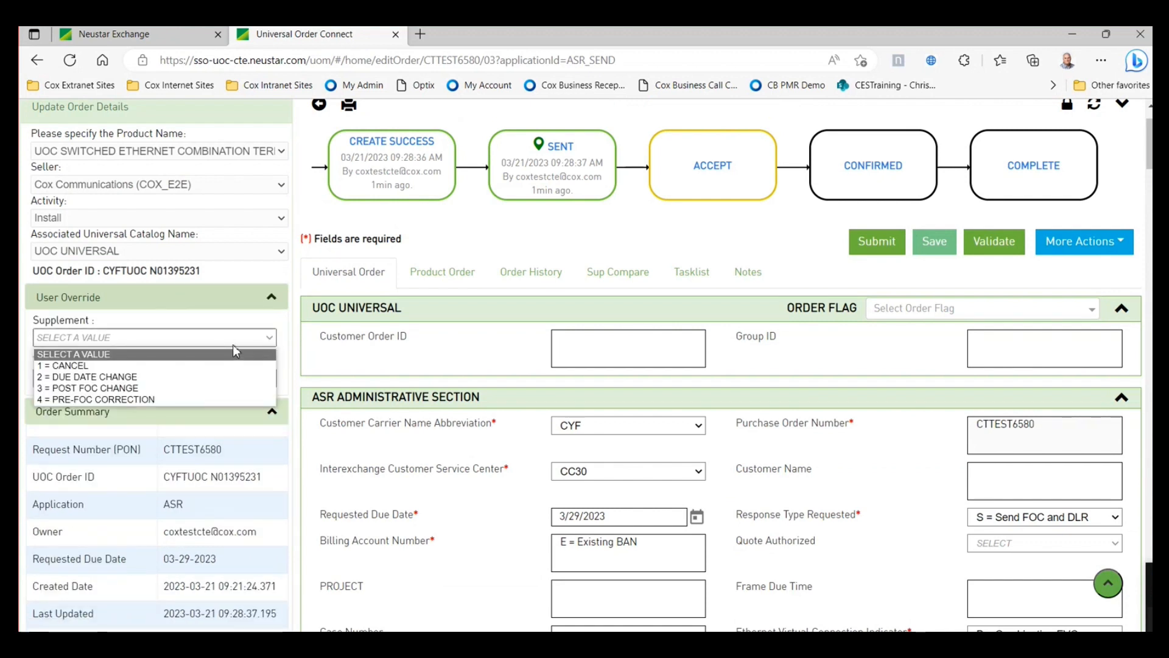
left_click(147, 366)
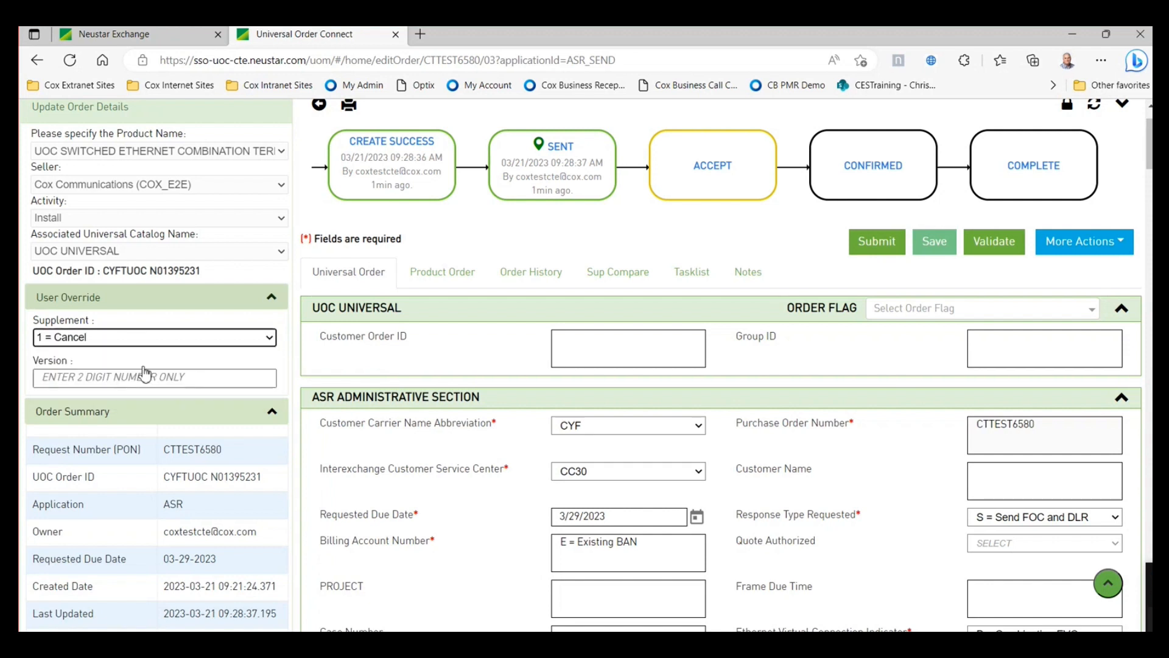
left_click(162, 378)
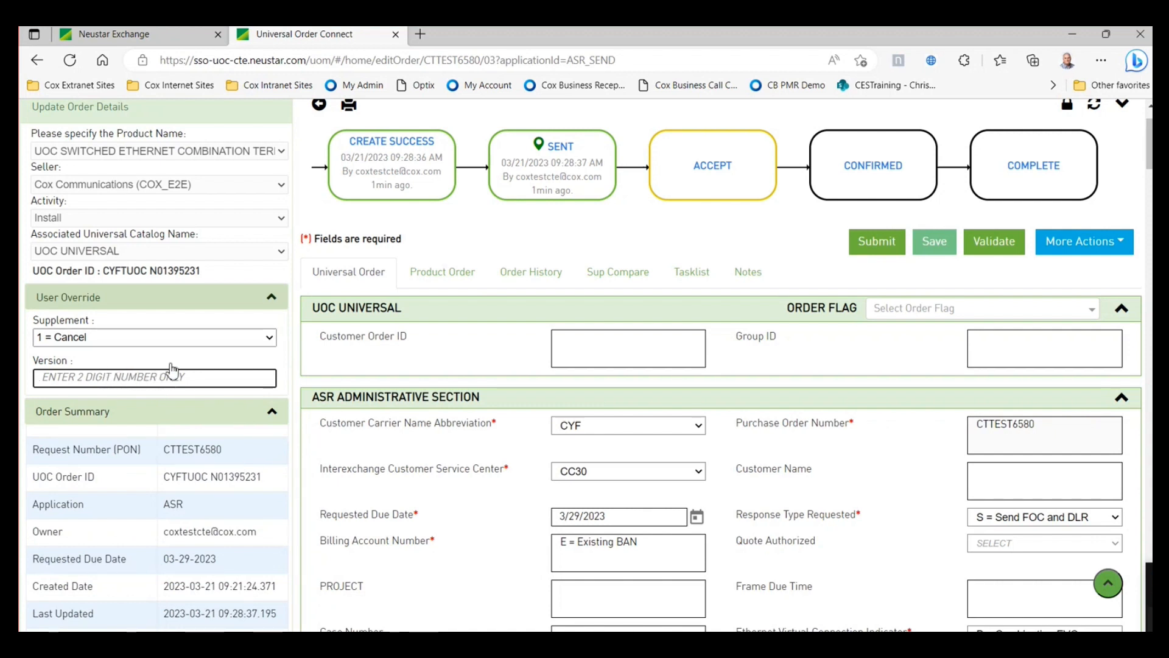
scroll(173, 370, "up", 2)
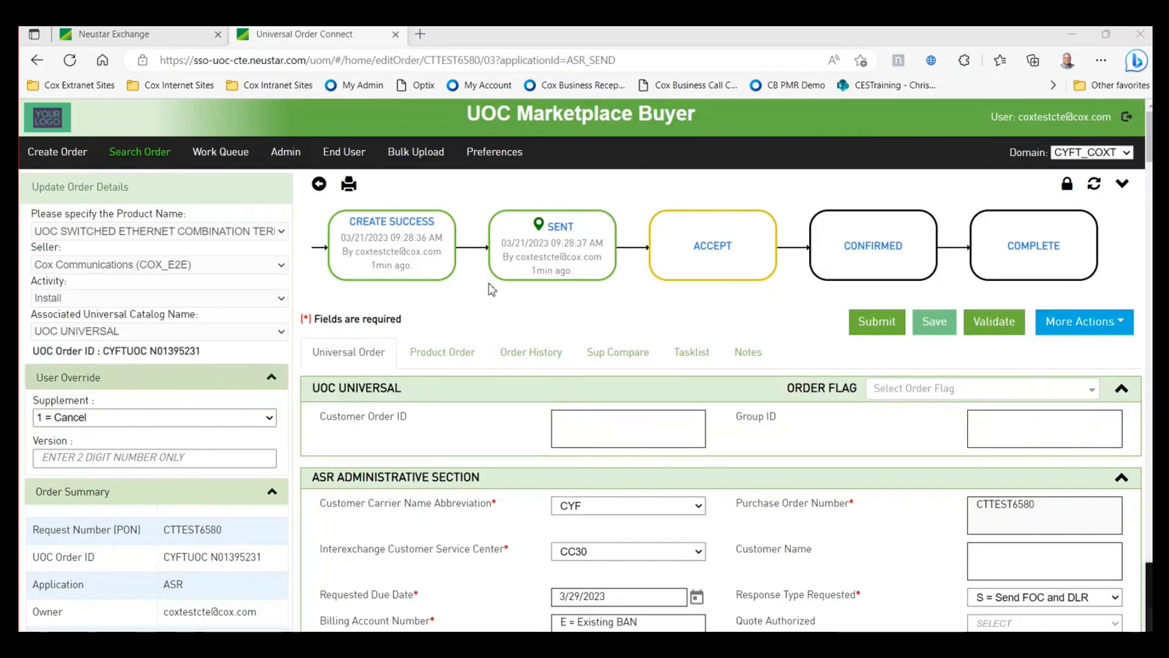
- Clear the OPEN status grouping from the Work Queue and rerun the worklist search
left_click(238, 153)
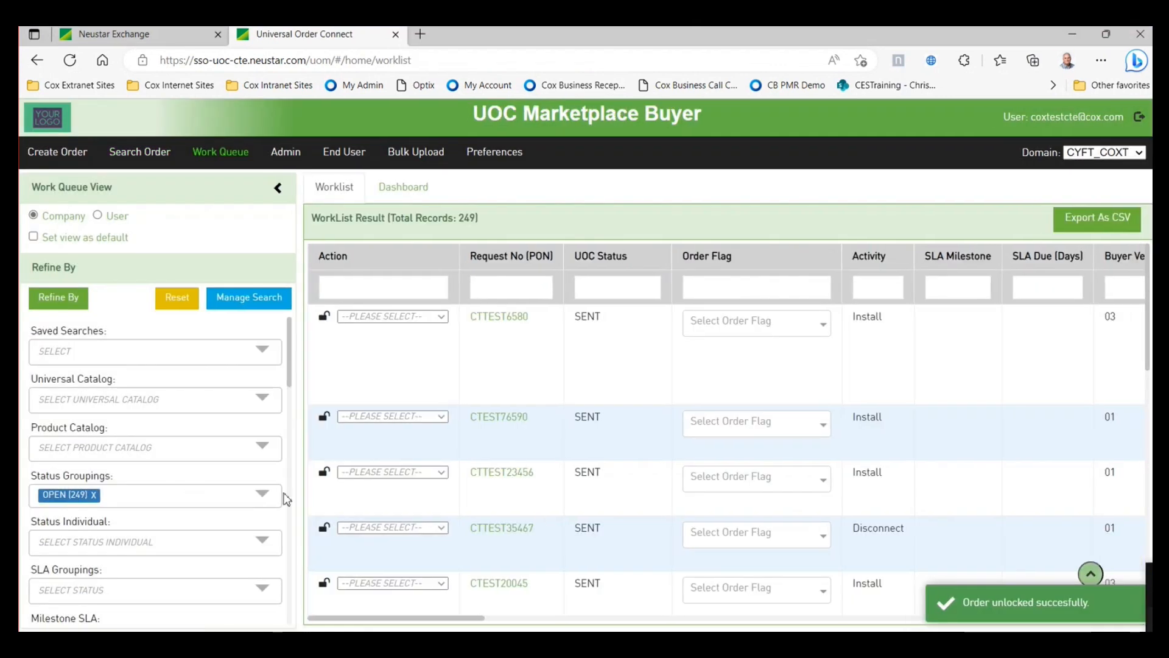
left_click(93, 498)
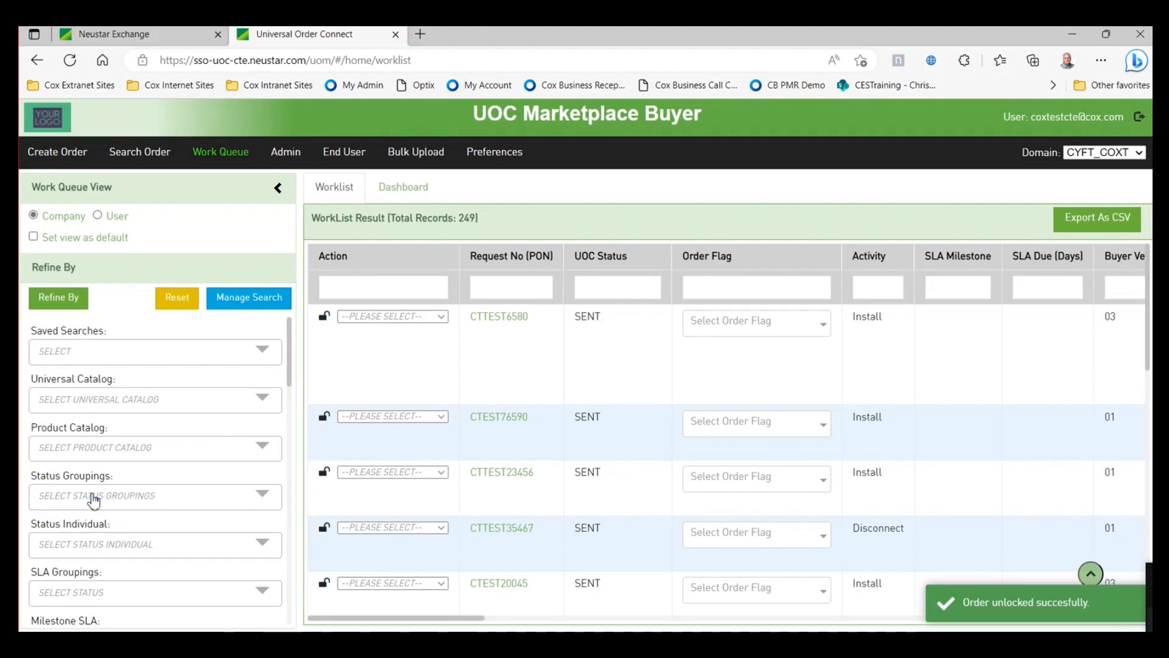
left_click(58, 297)
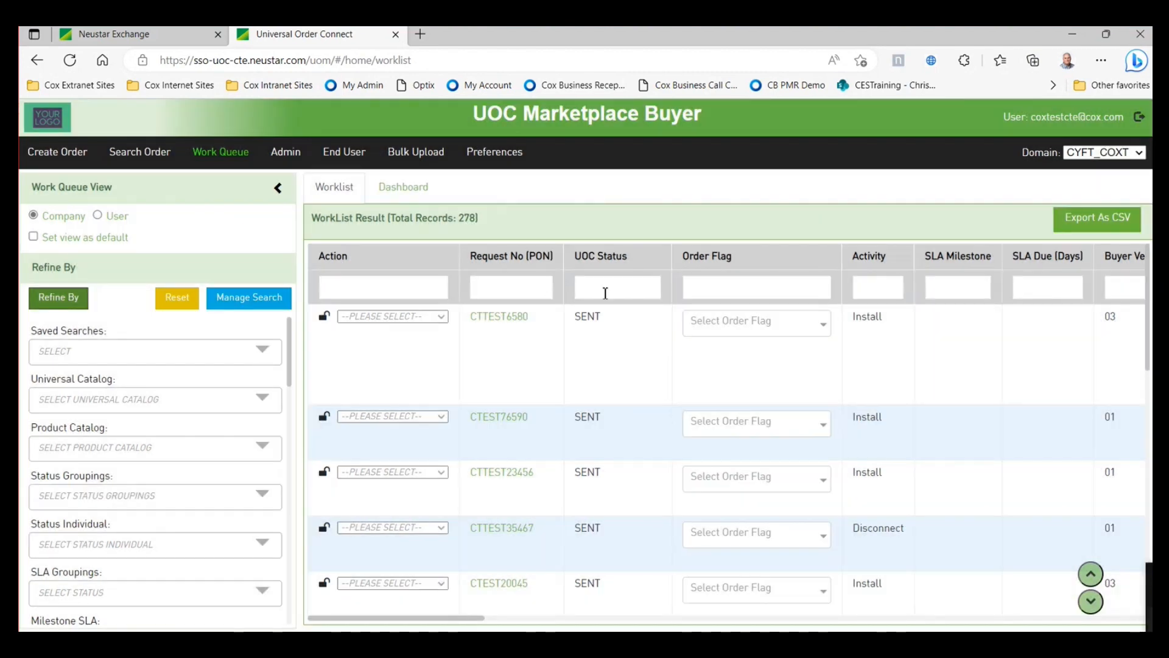
- Filter UOC Status by 'complet' and show the actions for BATST0715001 on page 2
left_click(605, 294)
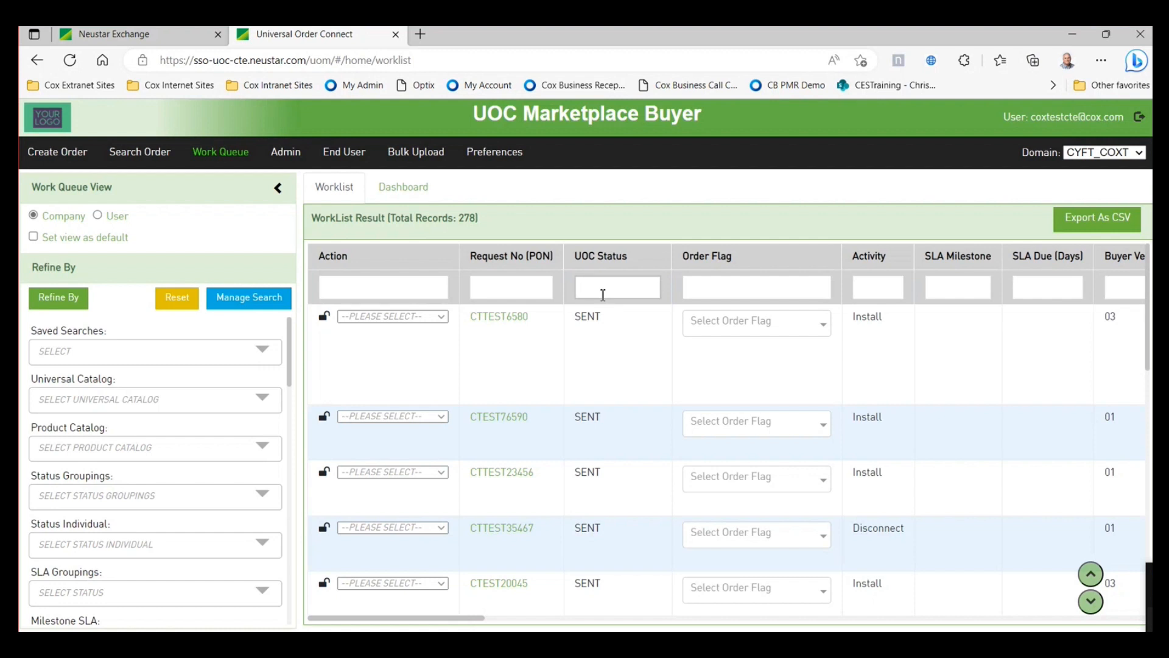
type("comp")
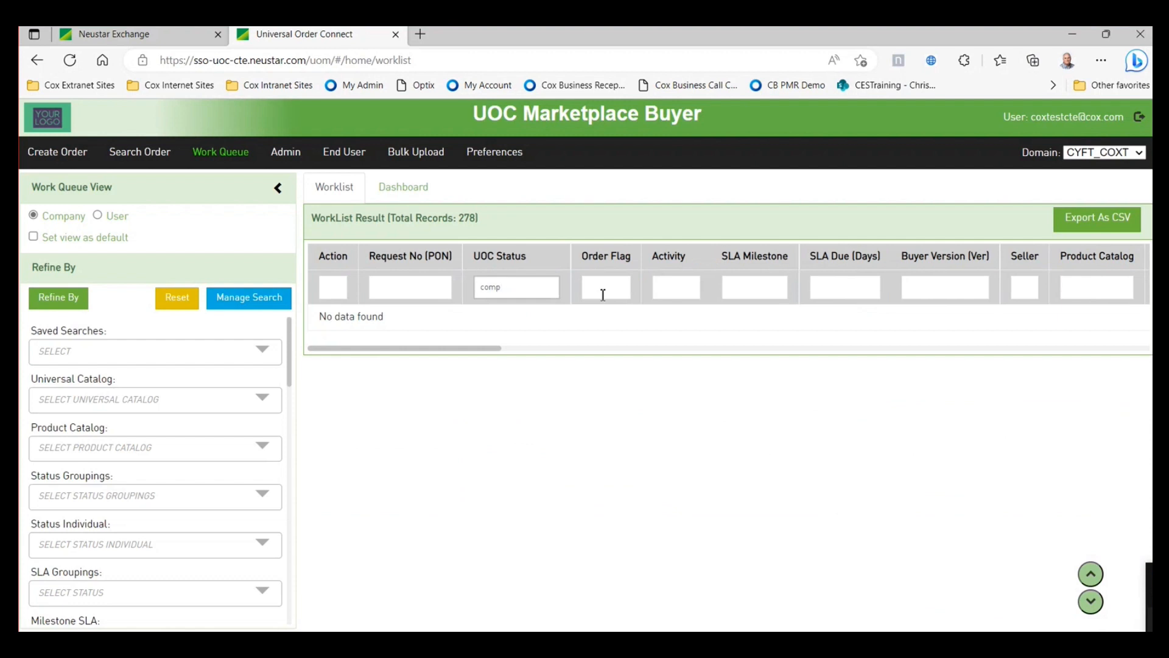
type("let")
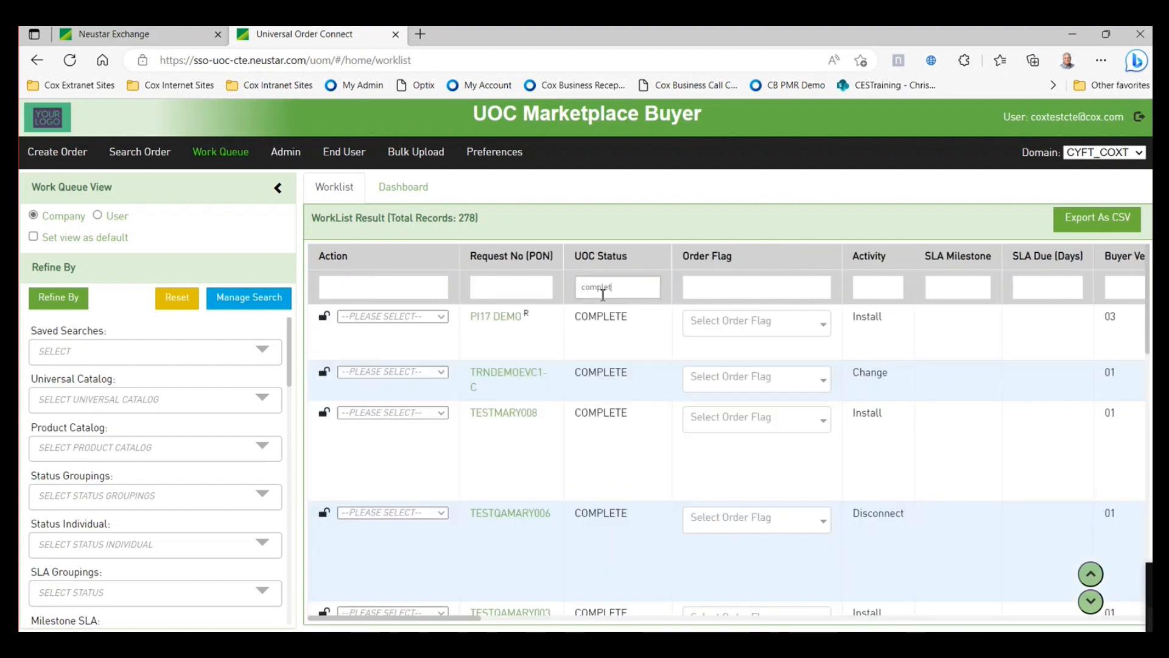
scroll(593, 385, "down", 10)
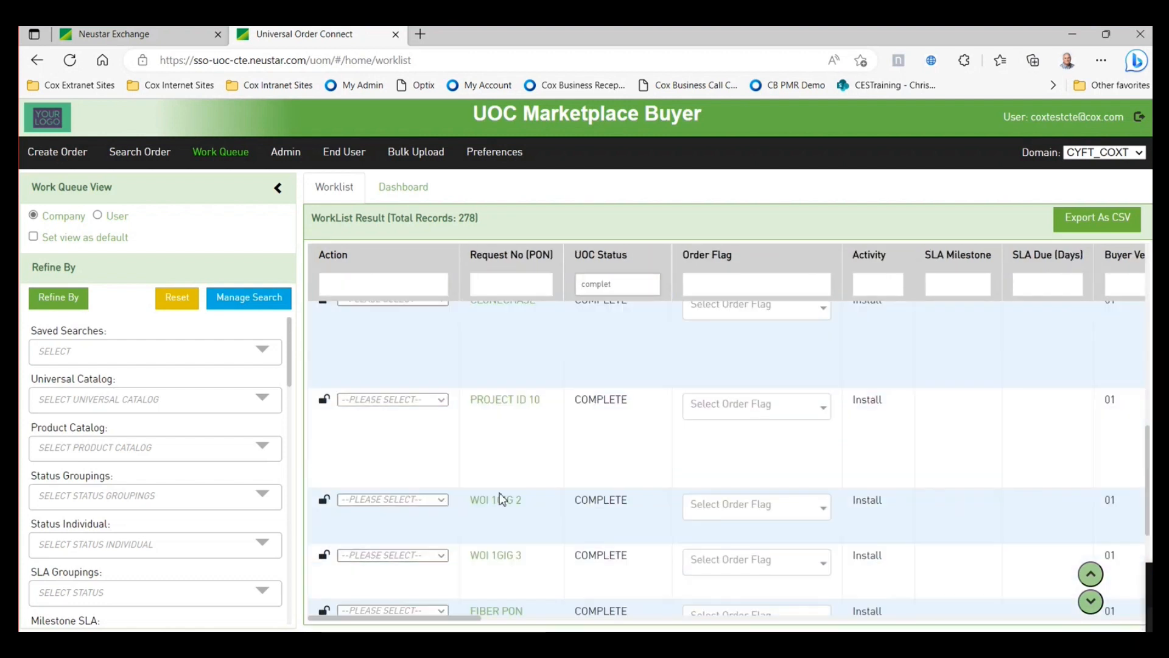
left_click(409, 592)
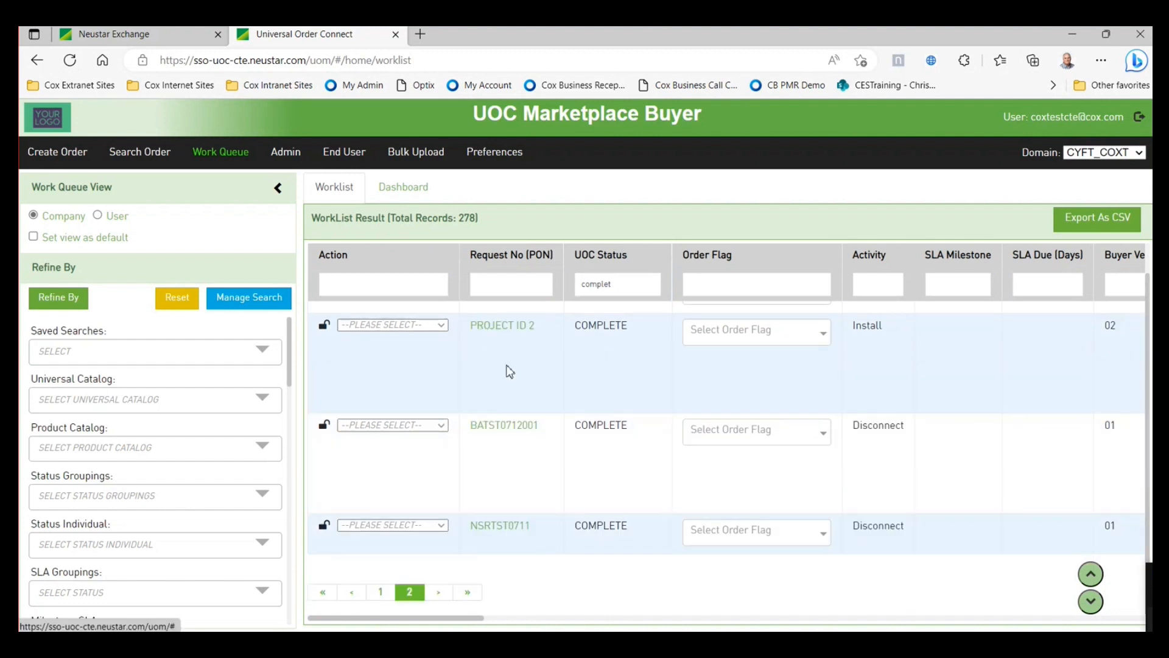
scroll(586, 437, "up", 1)
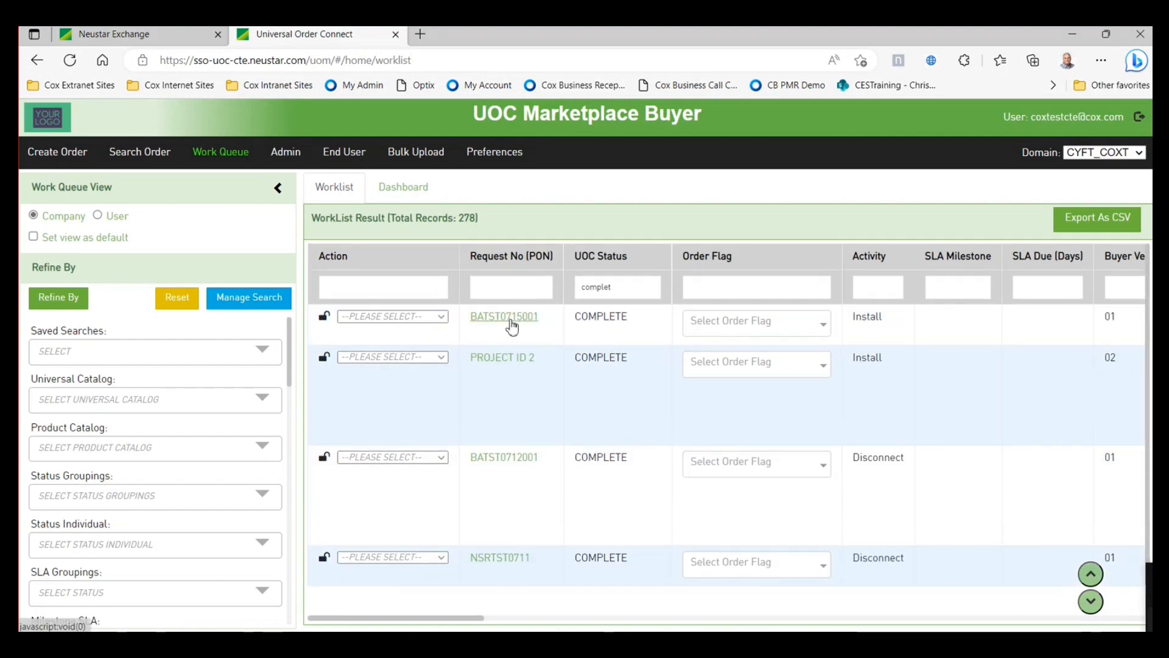
left_click(441, 316)
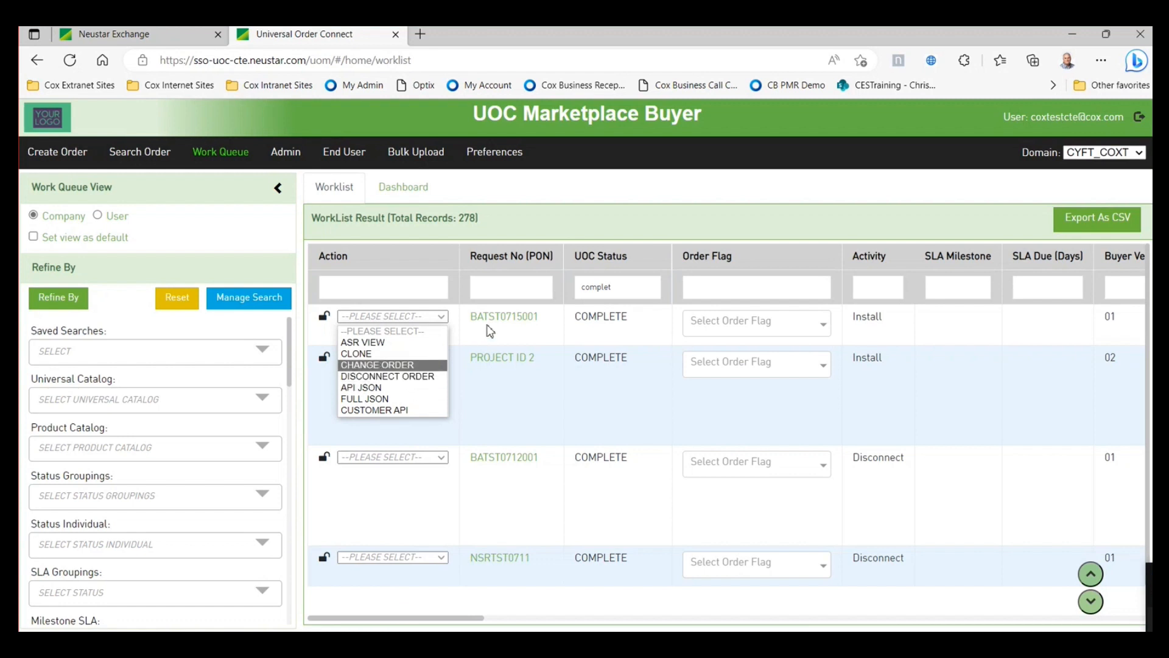
- Create a Disconnect order for BATST0715001 from More Actions, based on change order BATST0715001-CHG
left_click(496, 318)
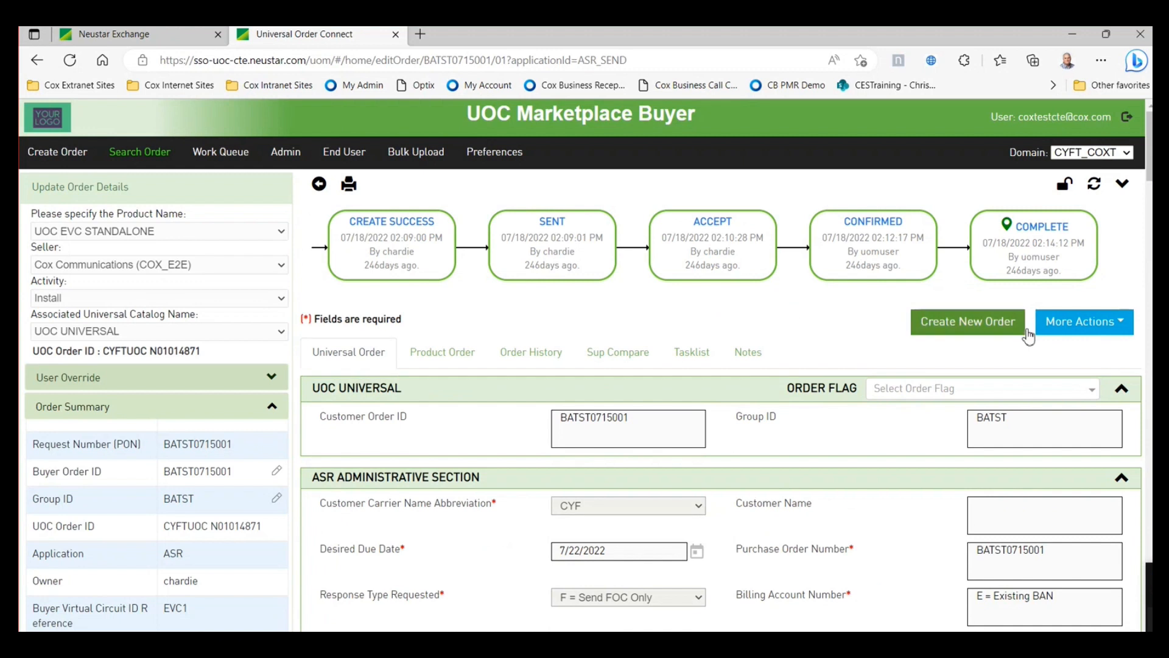
left_click(1081, 329)
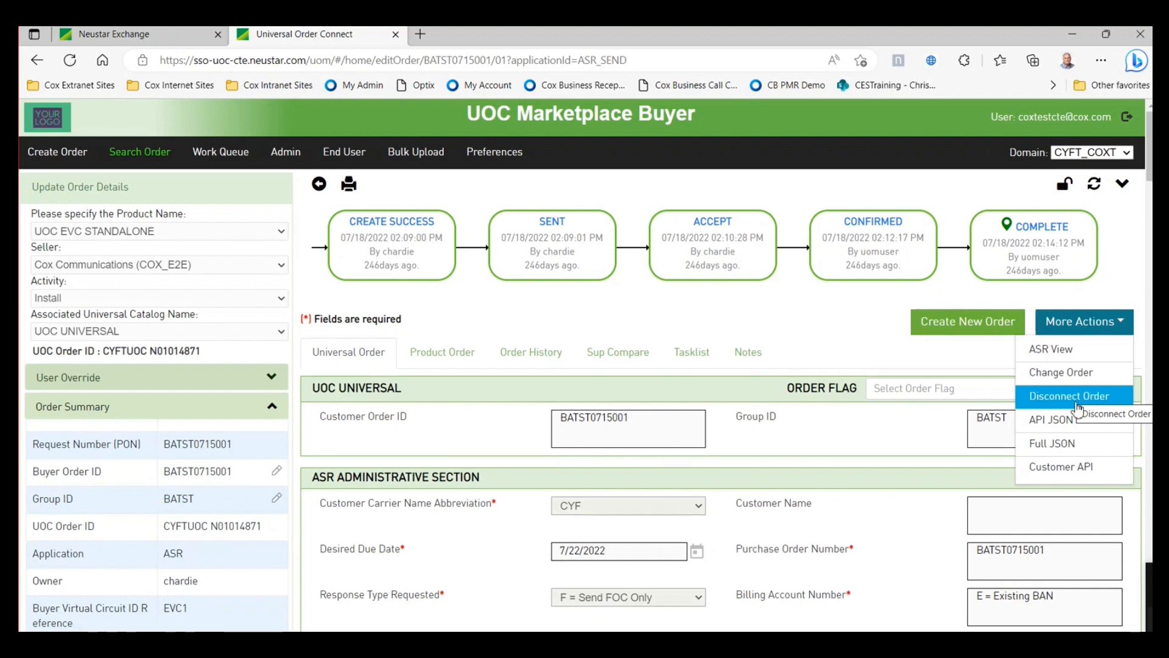
scroll(700, 472, "down", 2)
scroll(701, 475, "up", 2)
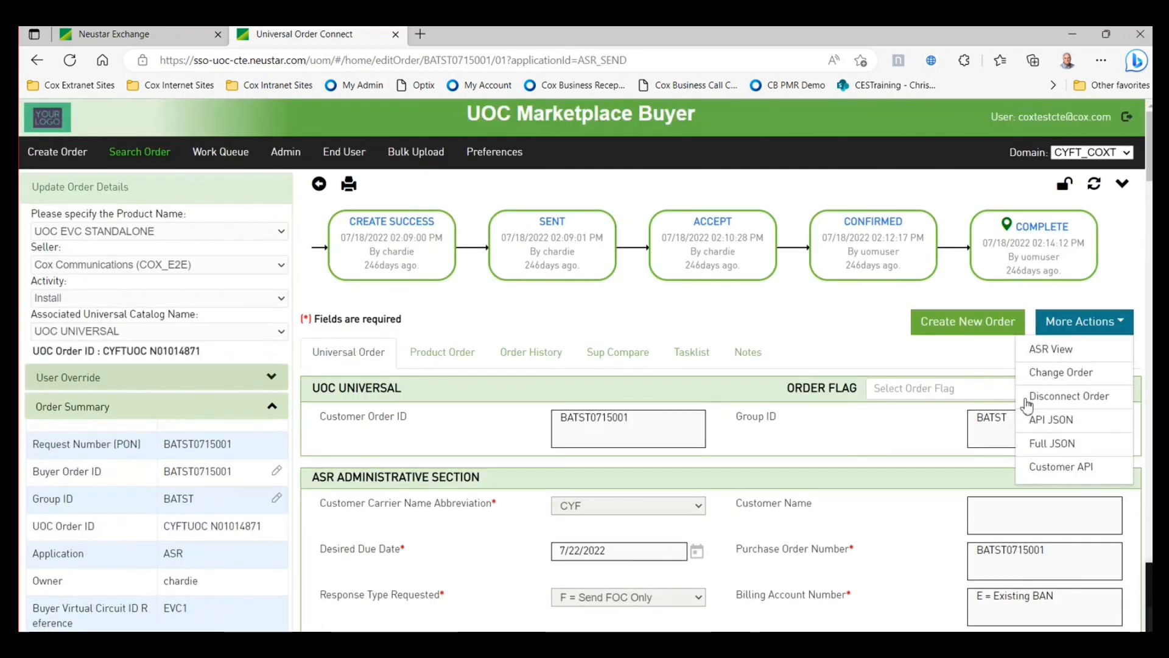
left_click(1067, 399)
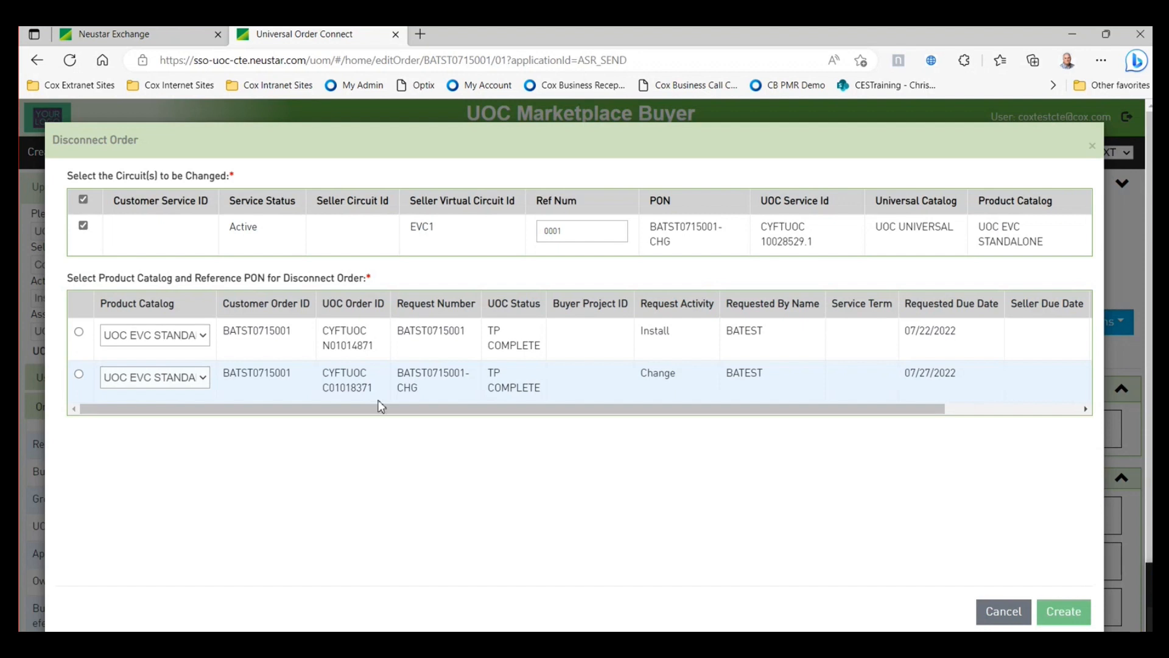
left_click(79, 374)
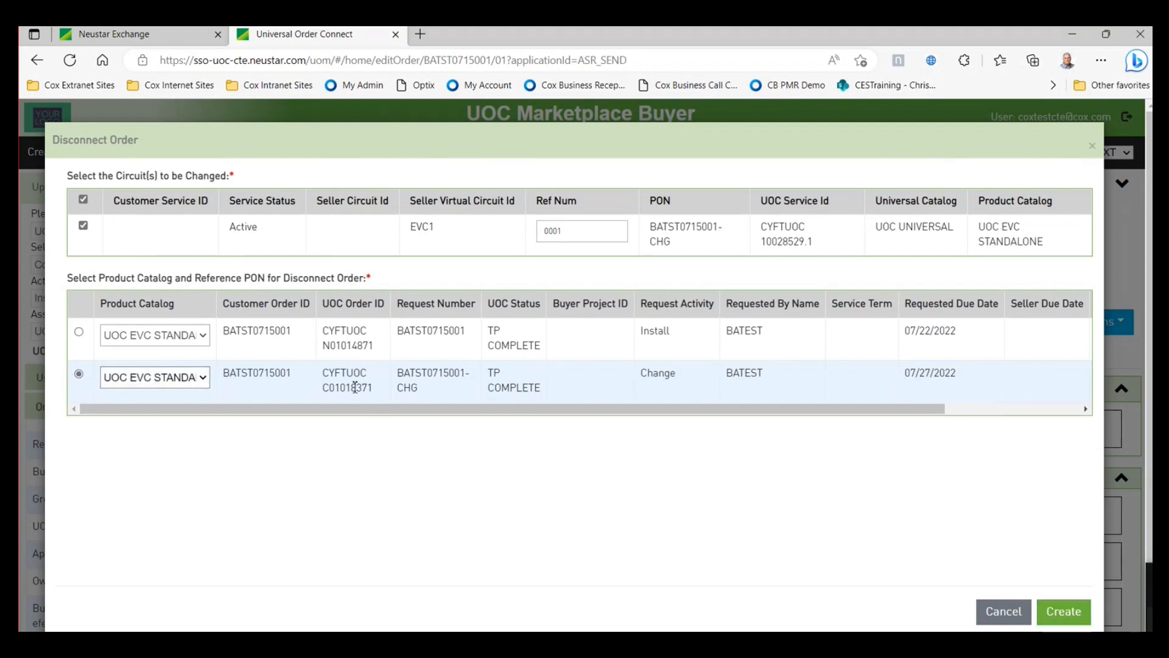
left_click(1073, 611)
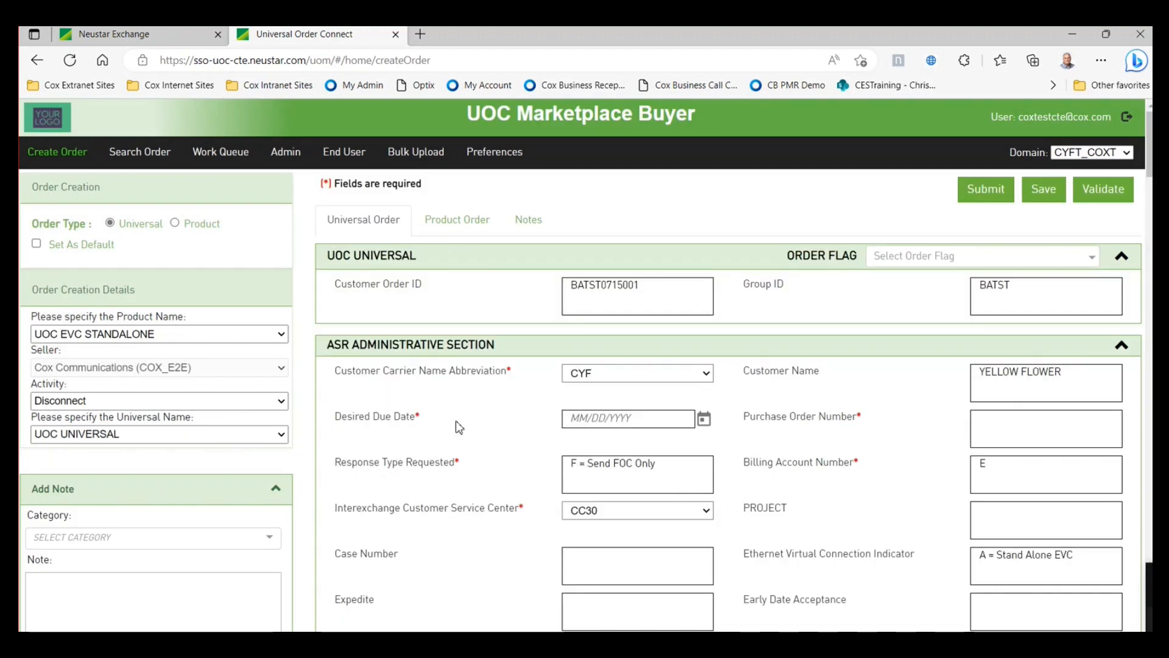
- Review the prefilled Disconnect form, then return to the Work Queue of 249 open orders
scroll(829, 370, "down", 1)
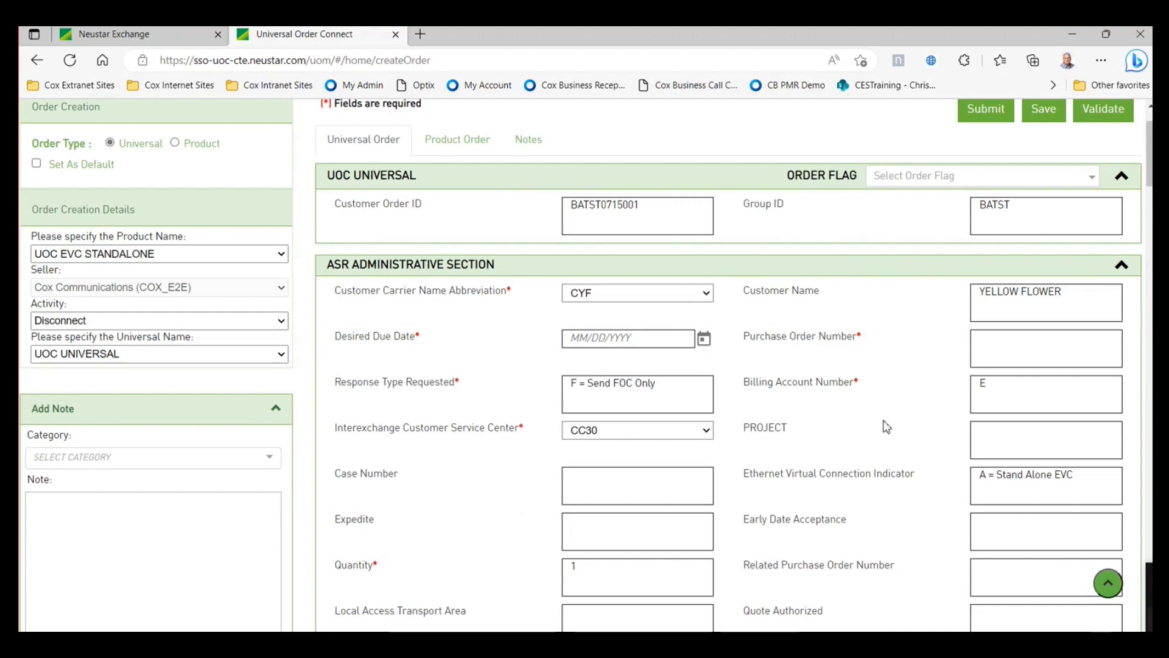
scroll(843, 465, "down", 3)
scroll(873, 464, "up", 3)
scroll(873, 464, "up", 1)
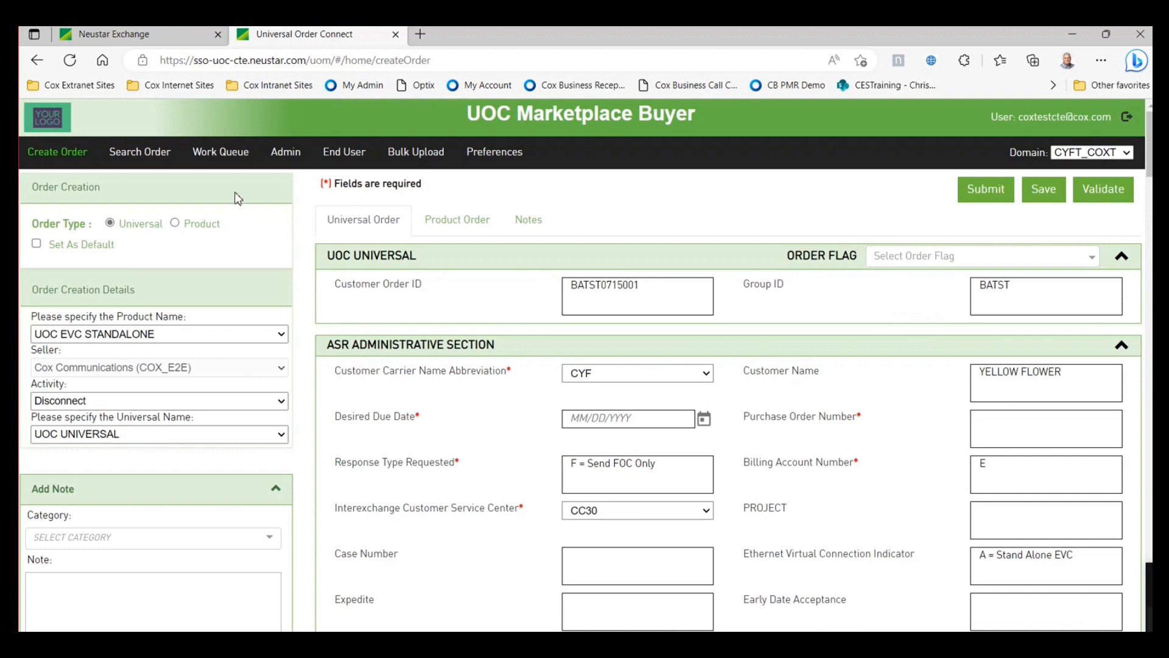
left_click(221, 153)
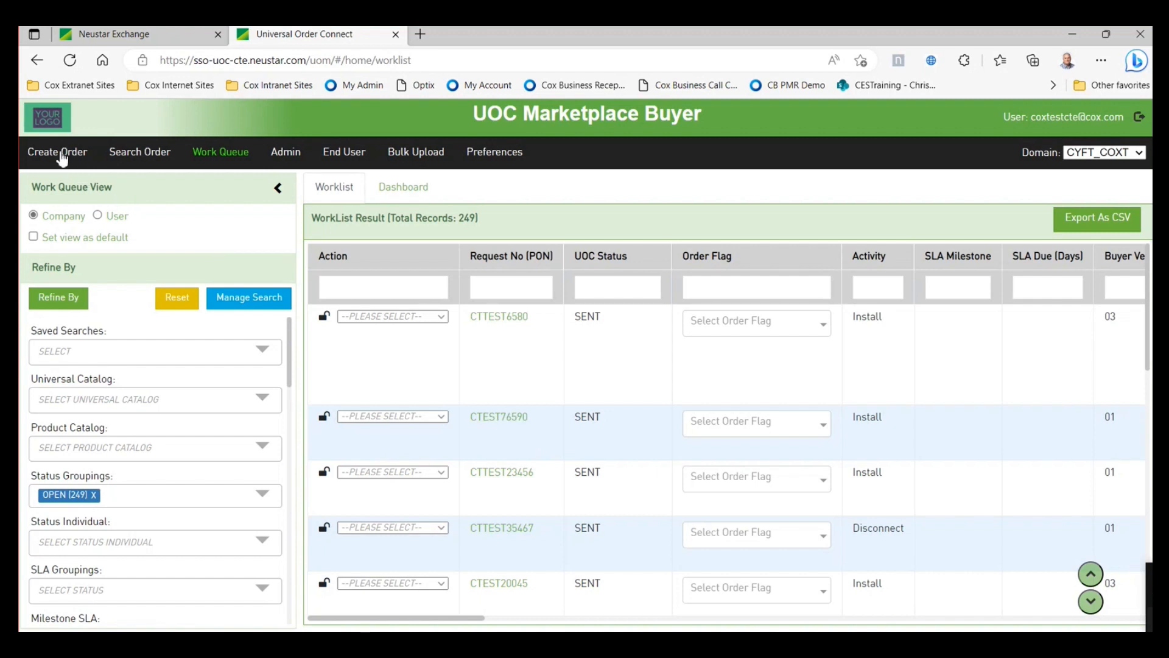
- Create a new order for product UOC DEDICATED INTERNET with activity DISCONNECT
left_click(59, 153)
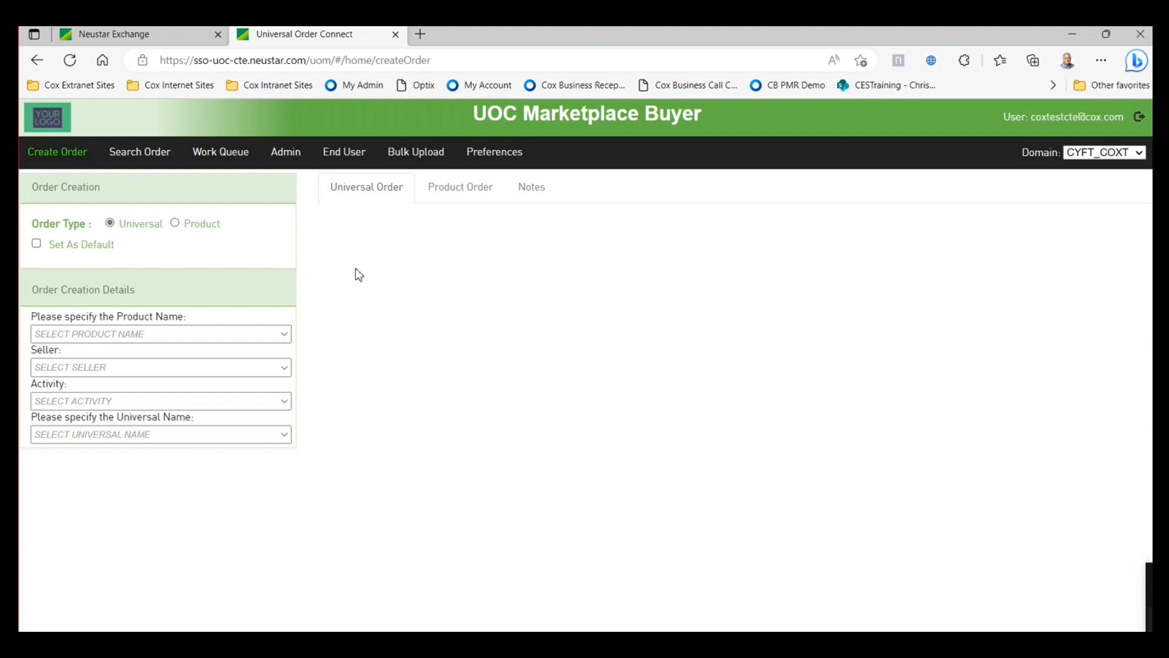
left_click(284, 334)
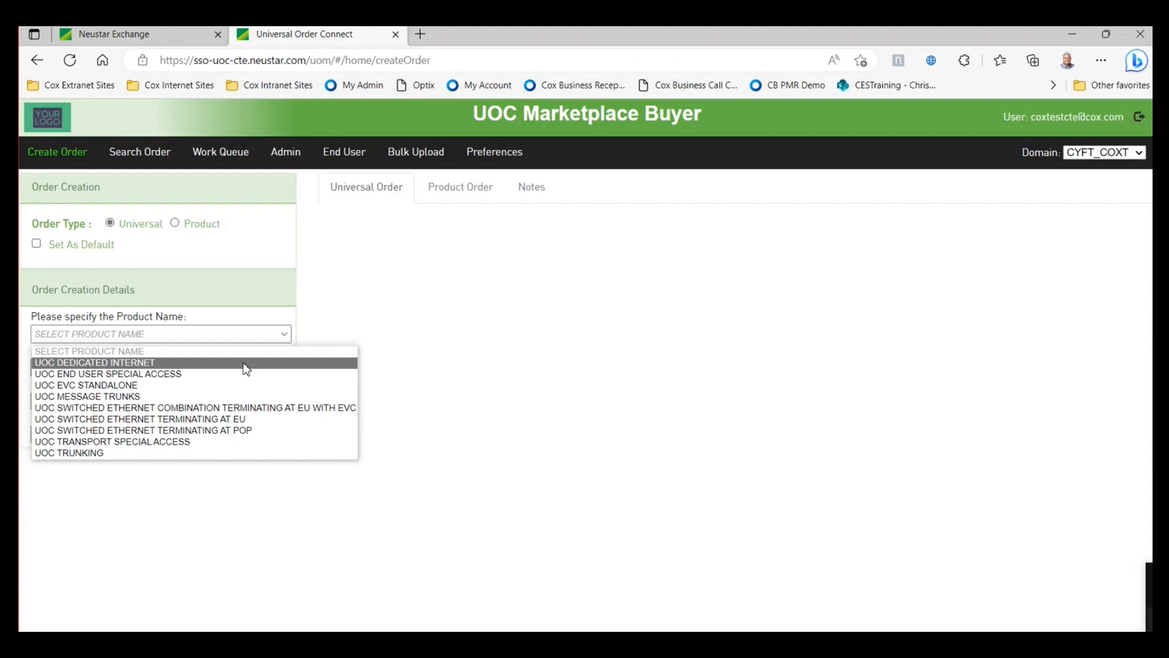
left_click(244, 363)
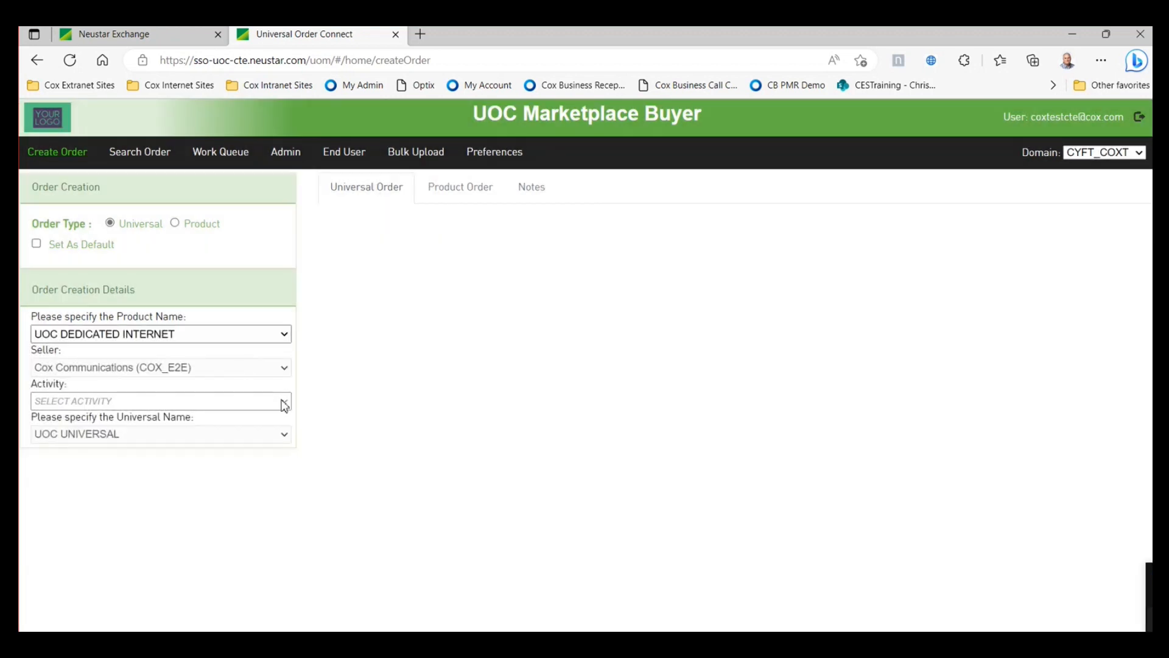
left_click(284, 403)
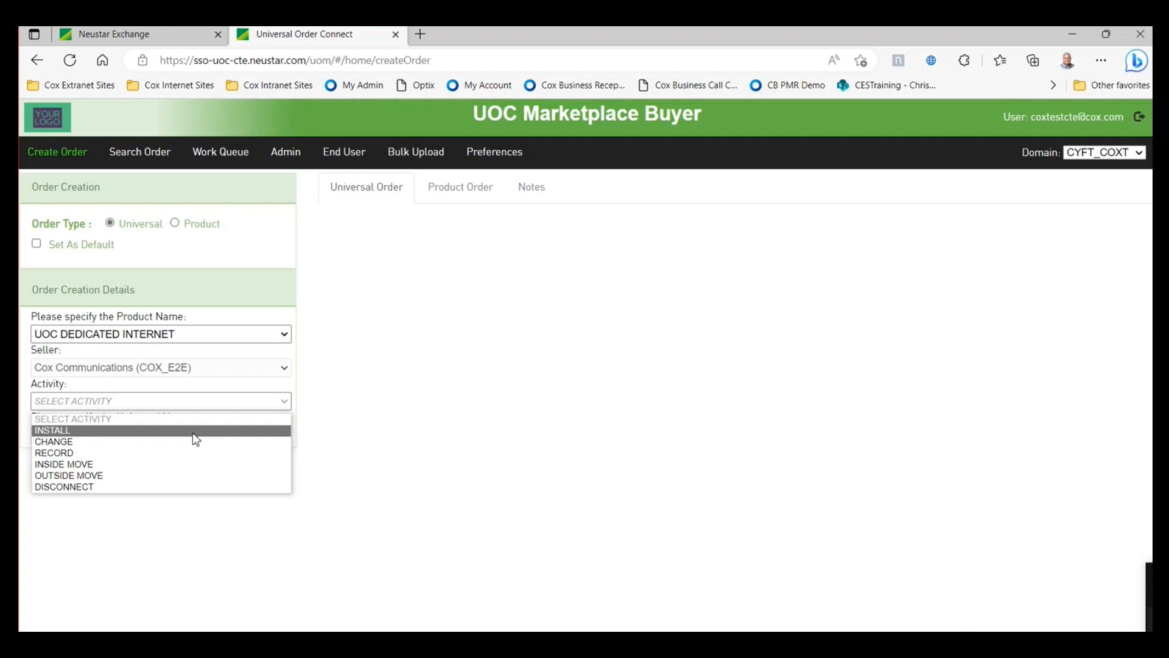
left_click(146, 487)
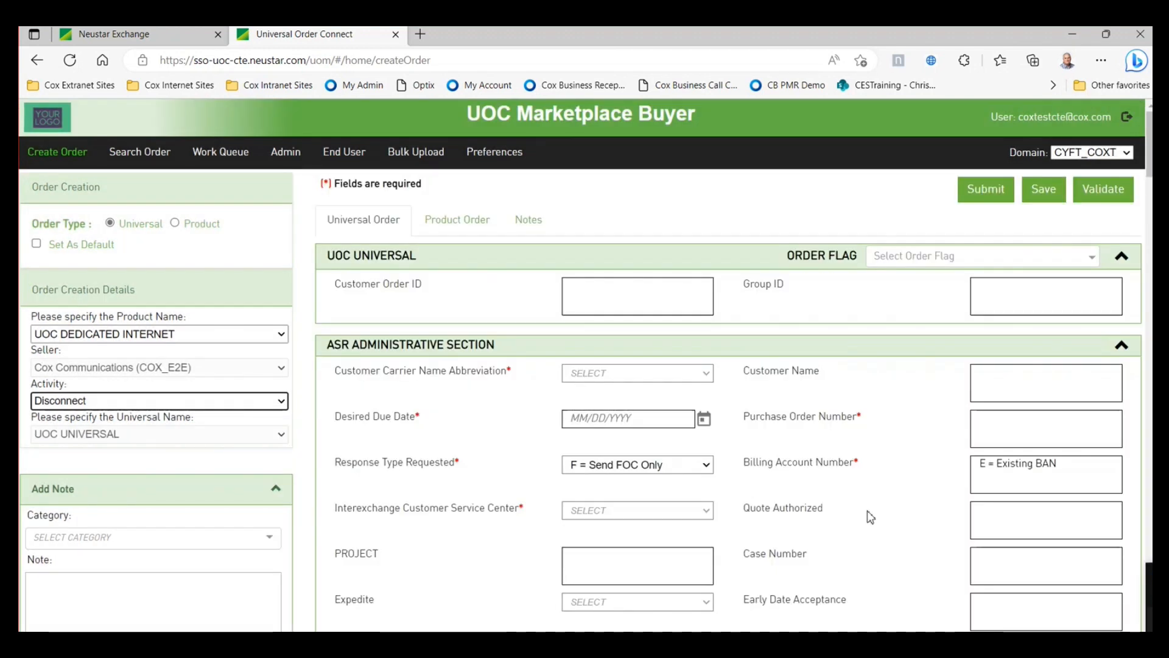
scroll(869, 514, "down", 1)
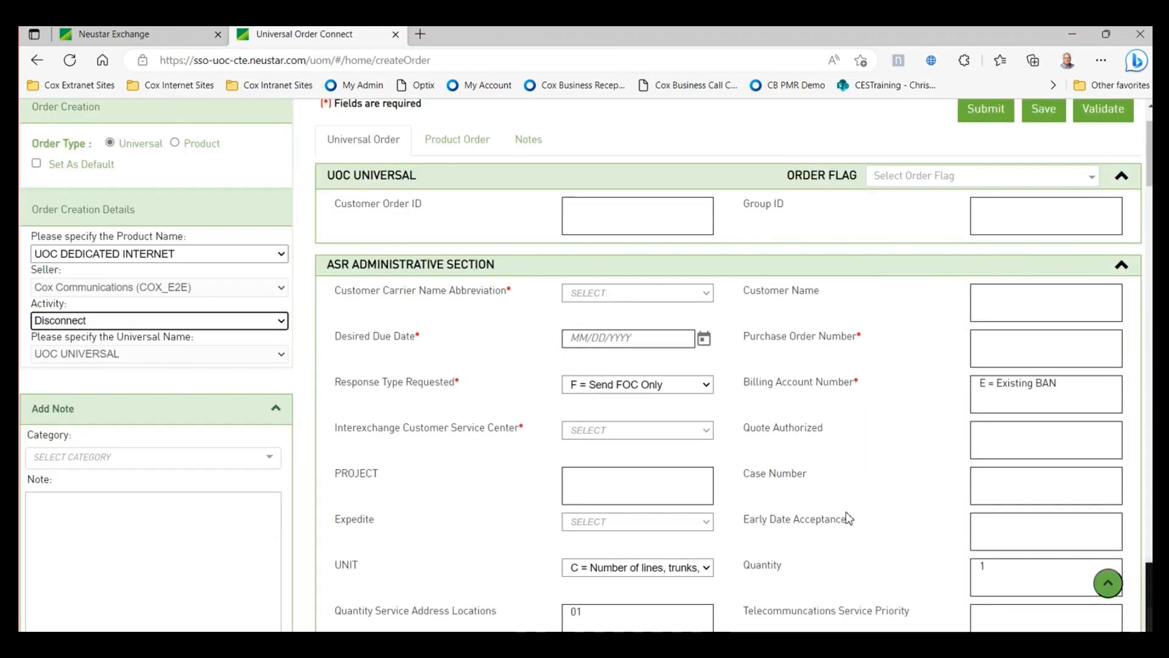
scroll(847, 511, "down", 1)
scroll(859, 509, "down", 1)
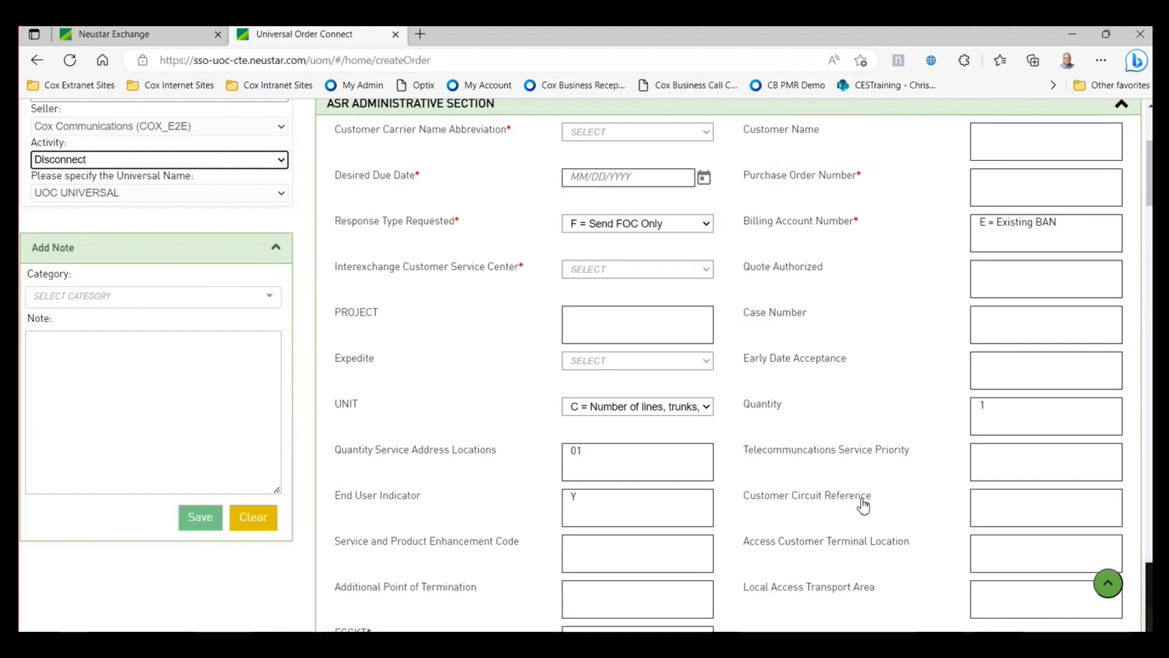
scroll(863, 504, "up", 3)
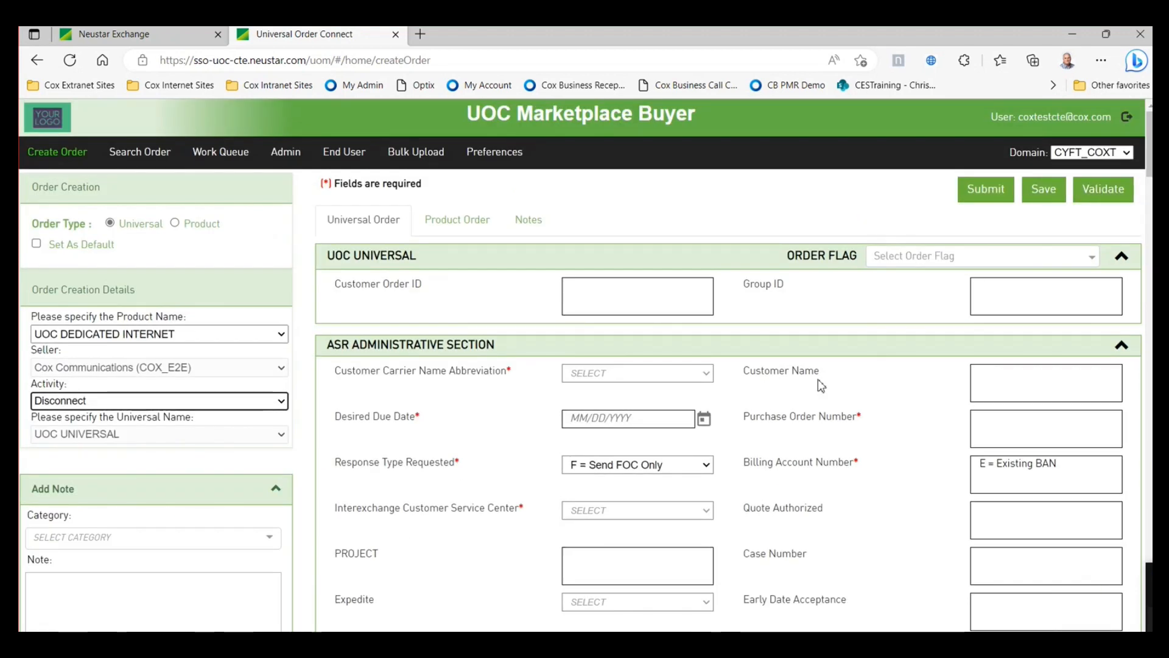
scroll(835, 539, "down", 5)
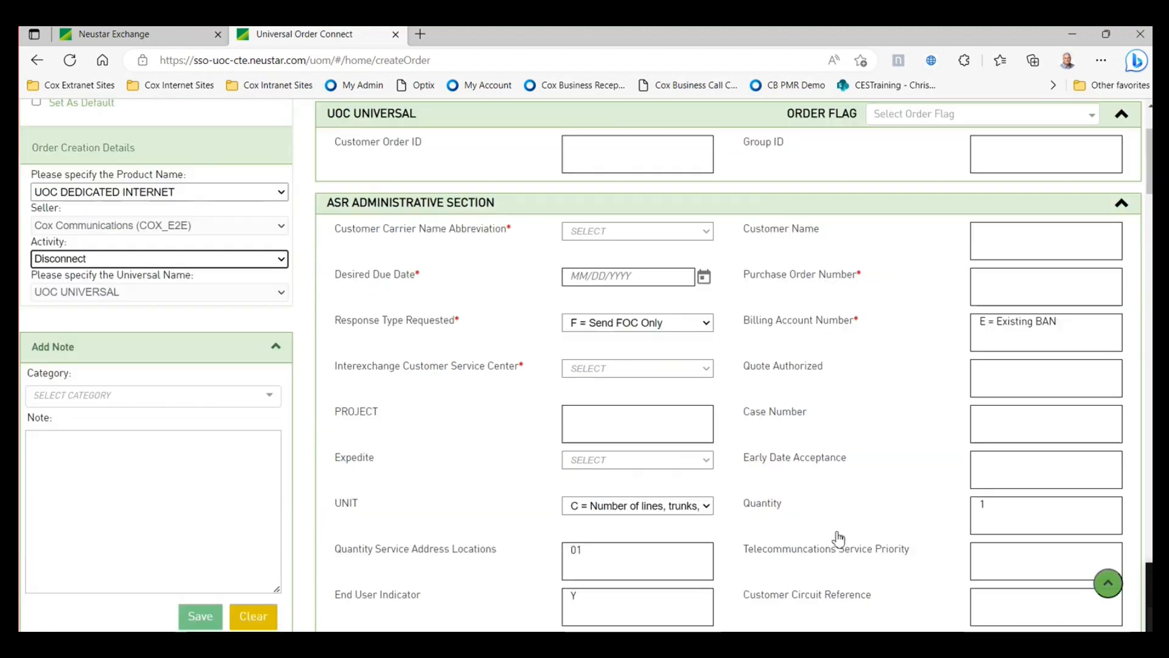
scroll(867, 533, "up", 2)
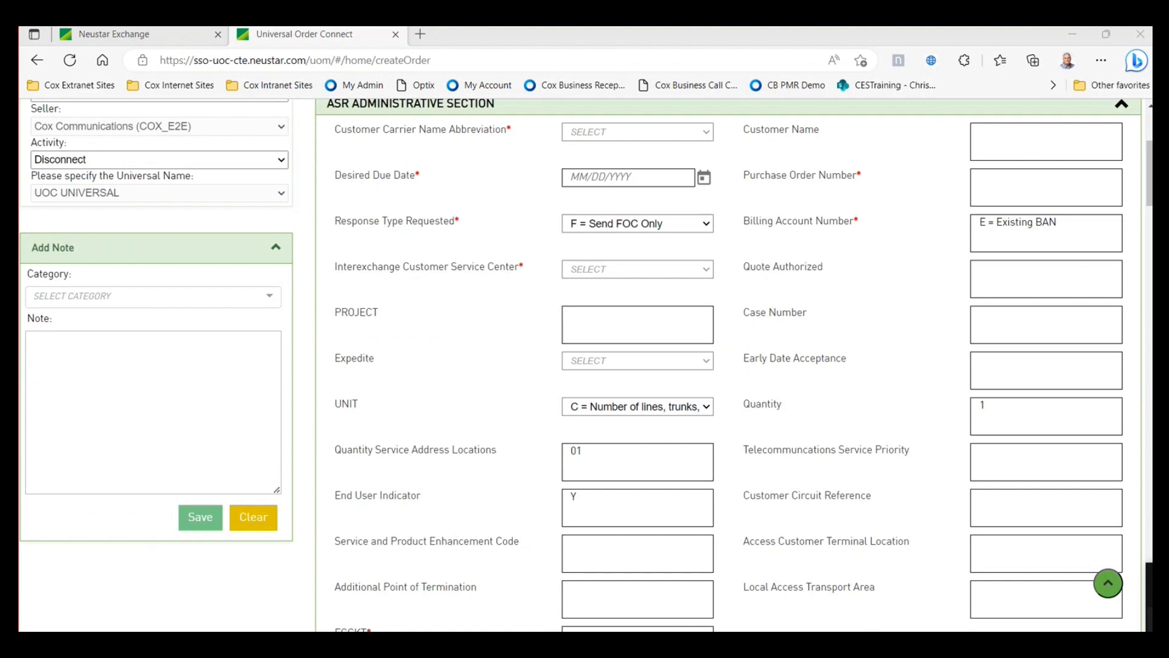
key("alt+Tab")
key("alt+Tab")
key("alt+Tab")
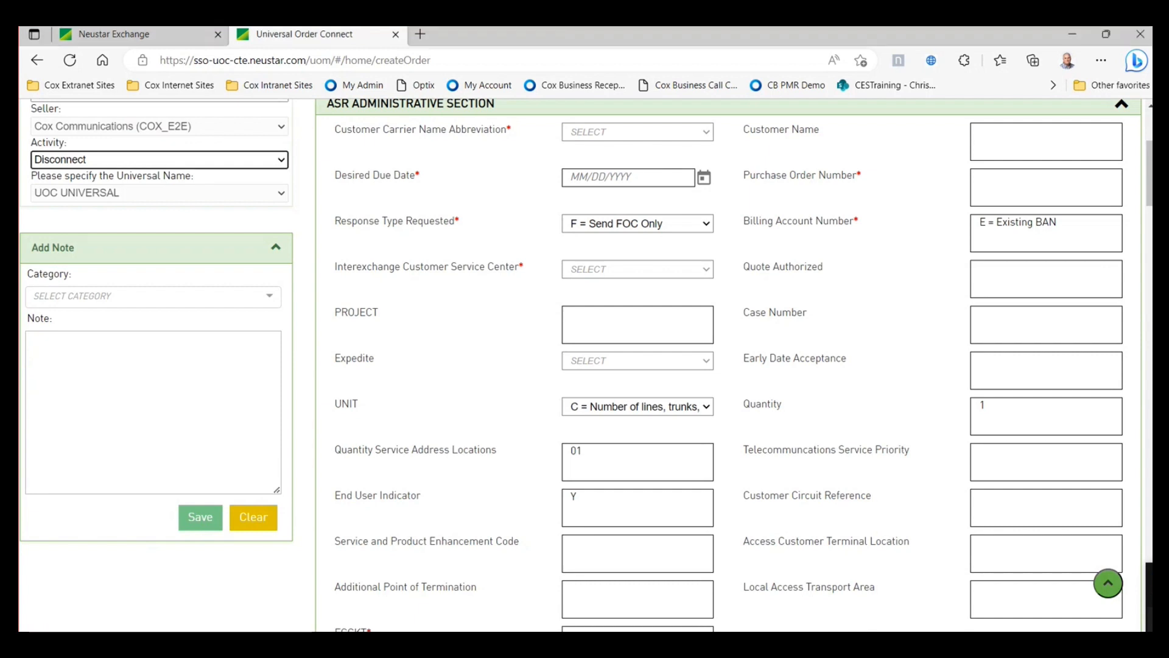
key("alt+Tab")
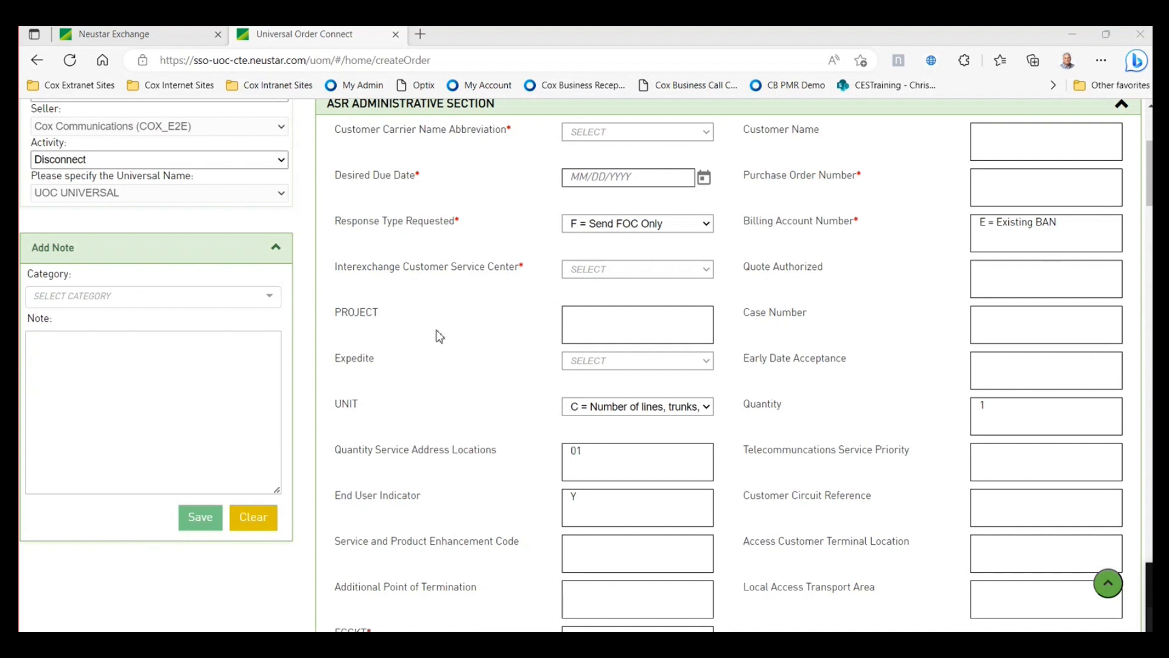
scroll(440, 336, "up", 4)
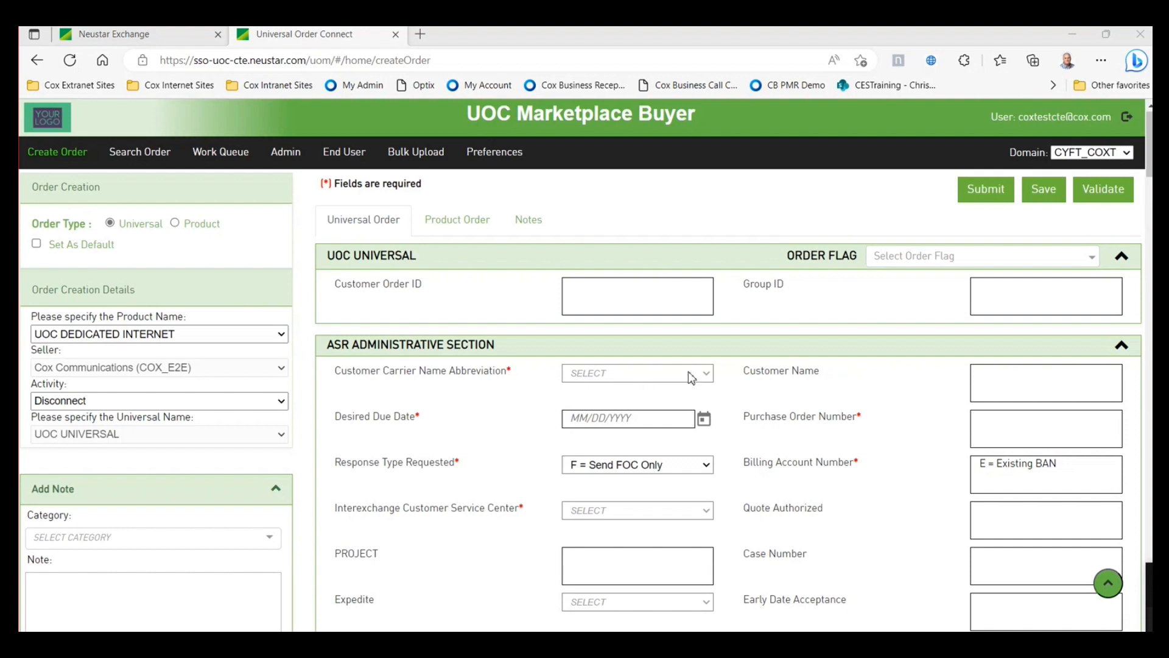
- Set the carrier name abbreviation to CYF and the desired due date to 3/30/2023
left_click(707, 374)
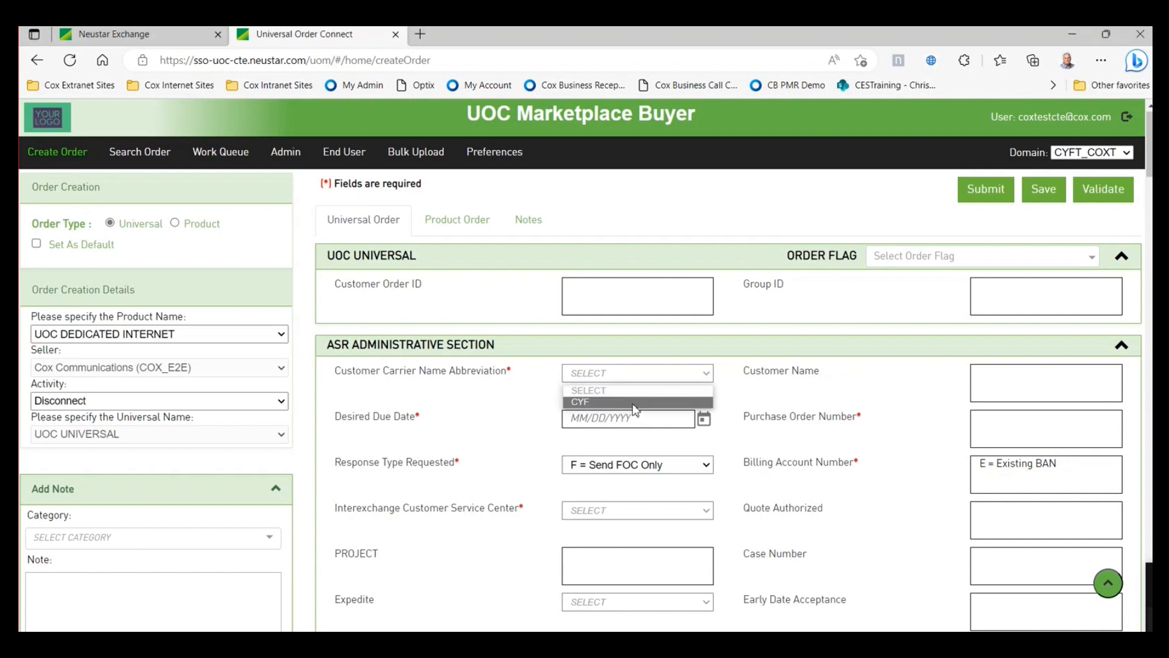
left_click(632, 403)
left_click(704, 420)
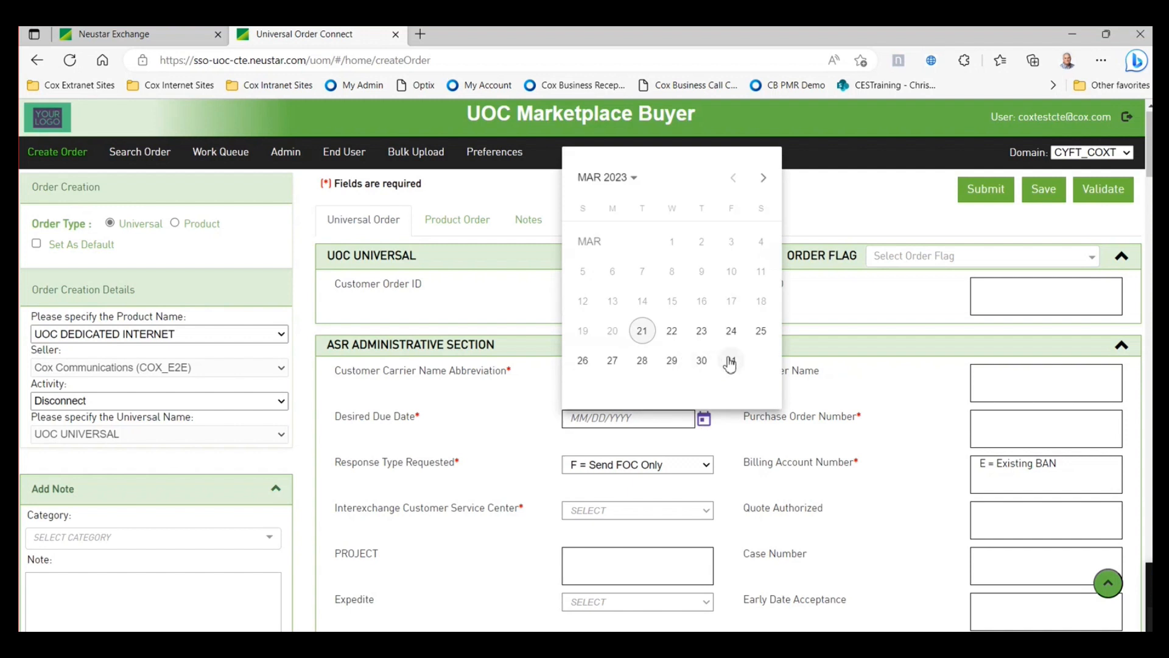
left_click(703, 361)
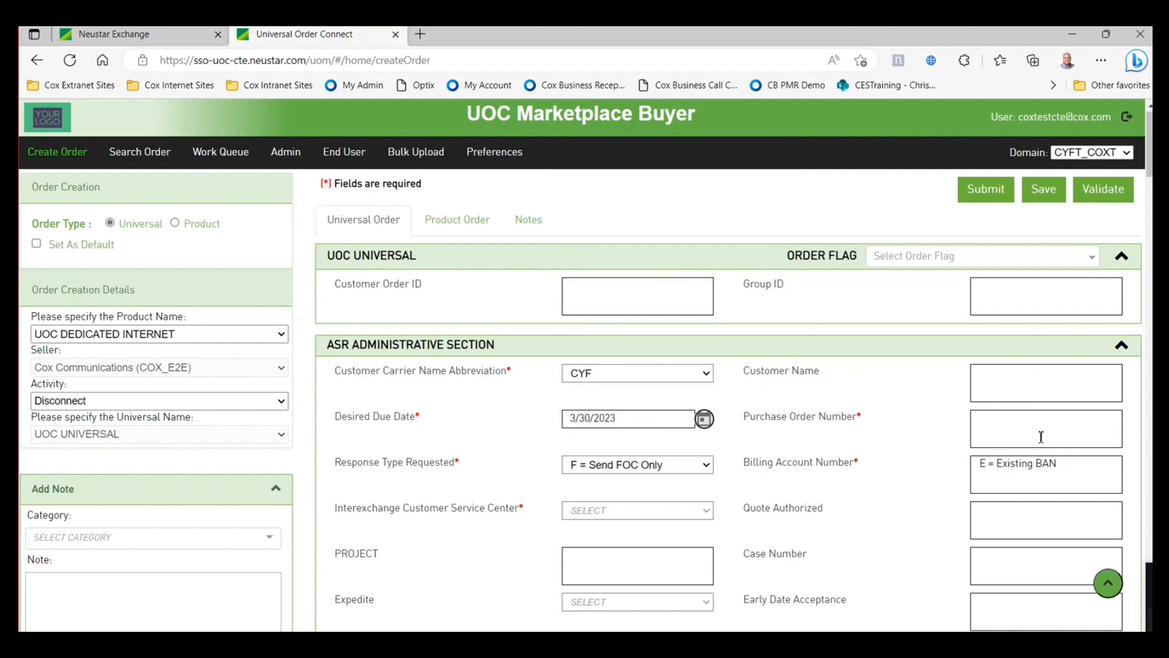
- Enter the purchase order number and choose CC30 as interexchange customer service center
left_click(1024, 429)
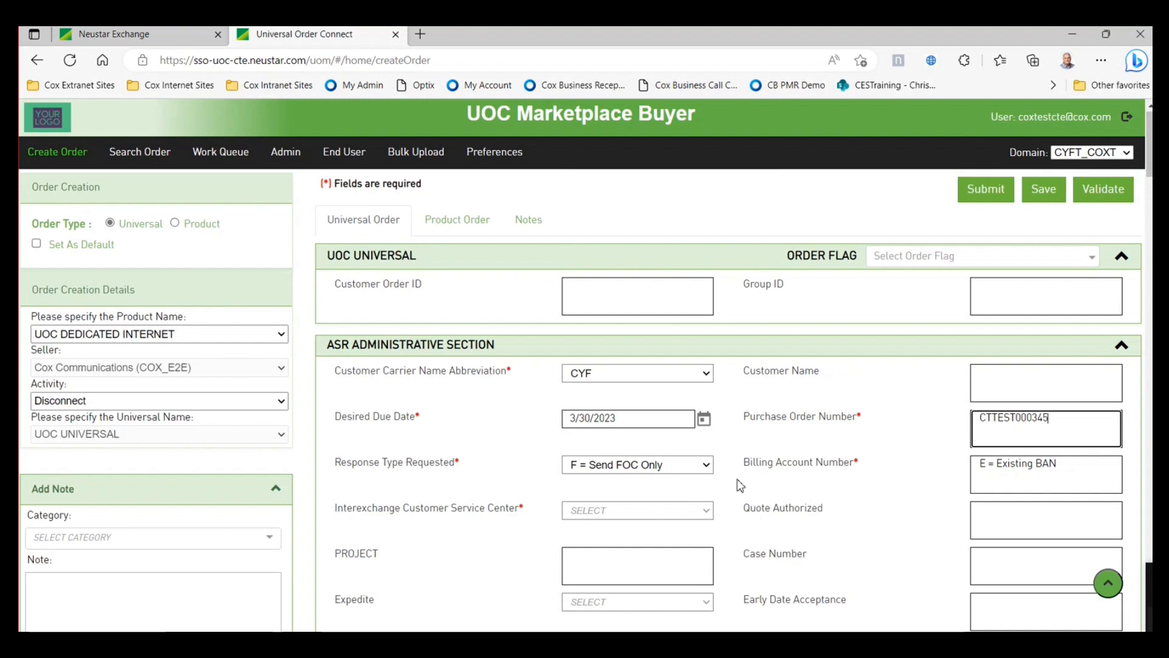
scroll(853, 478, "down", 1)
scroll(914, 474, "down", 1)
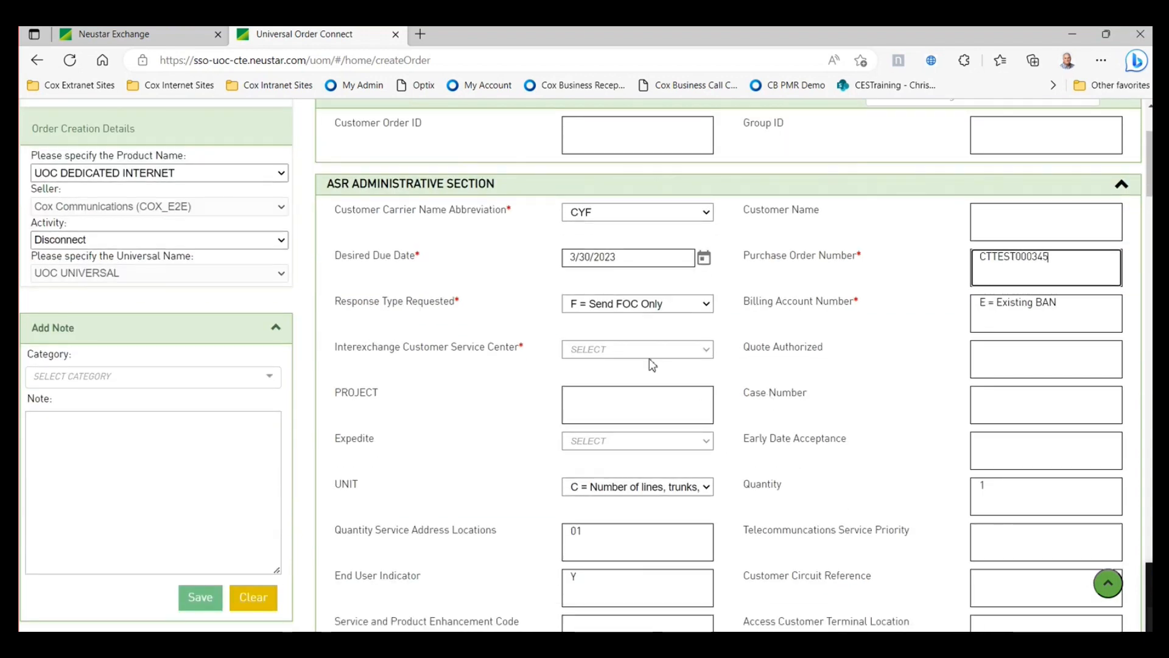
left_click(704, 354)
left_click(621, 379)
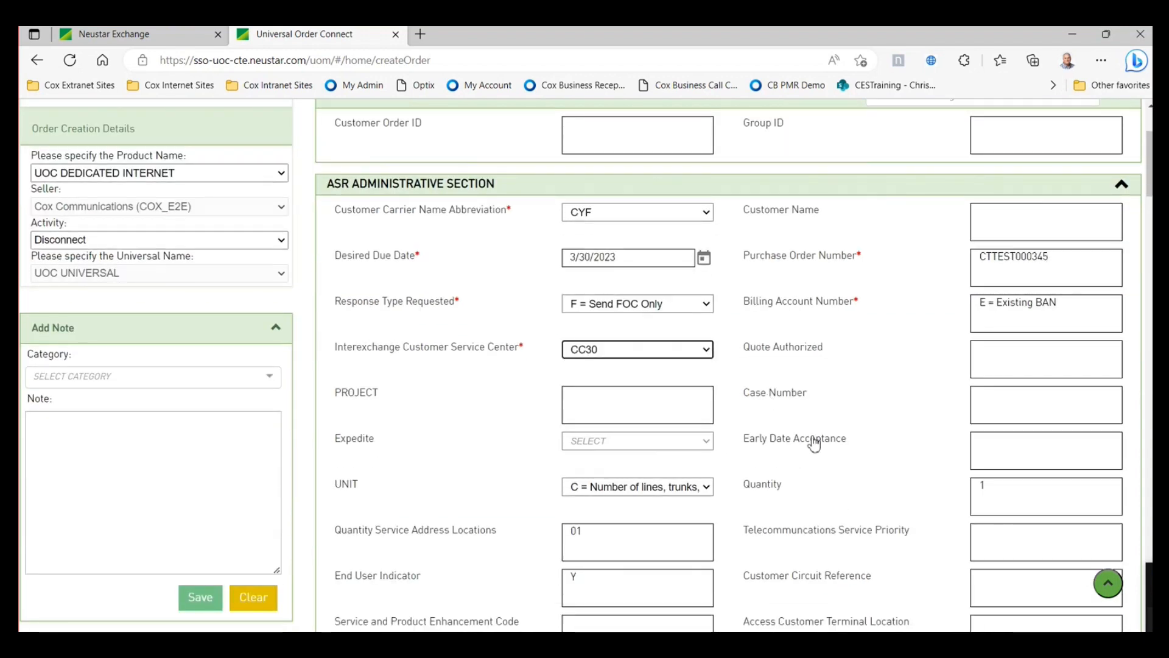
- Paste the circuit identifier into the required ECCKT field
scroll(815, 443, "down", 1)
scroll(815, 443, "down", 3)
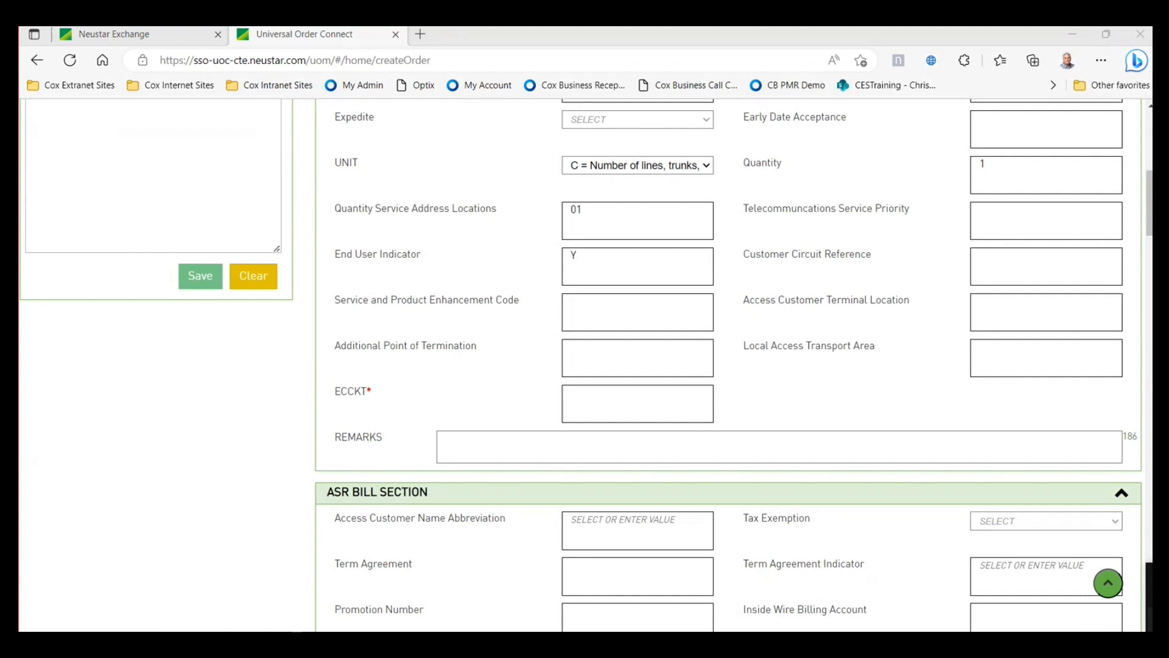
left_click(618, 396)
right_click(631, 391)
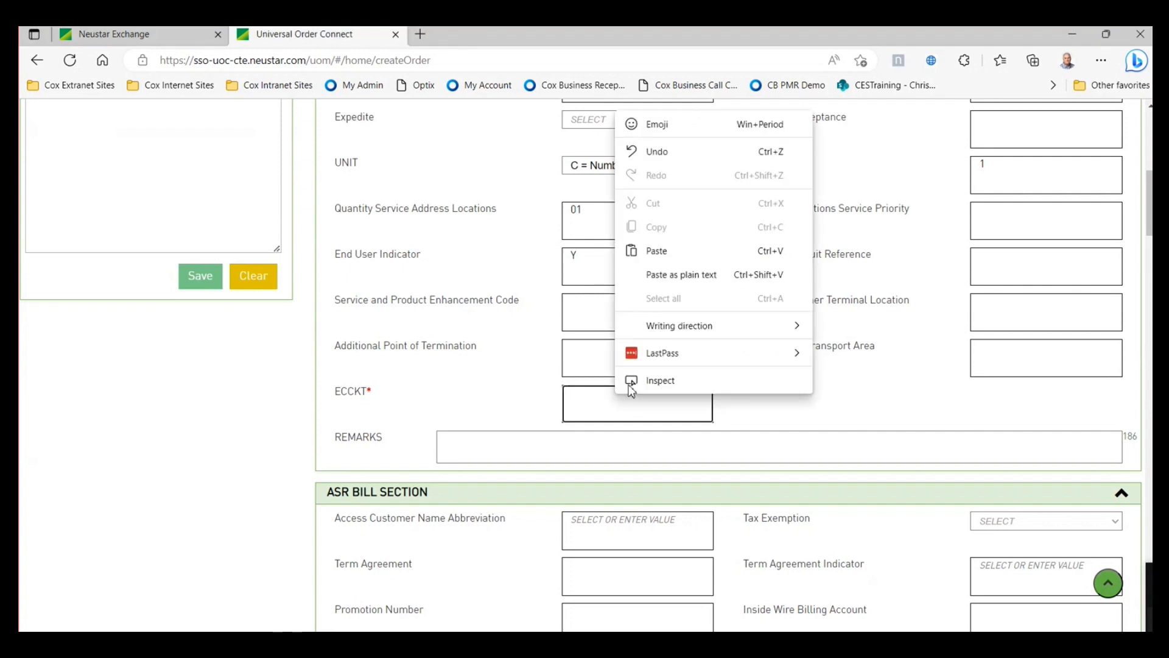
left_click(657, 251)
scroll(889, 439, "up", 3)
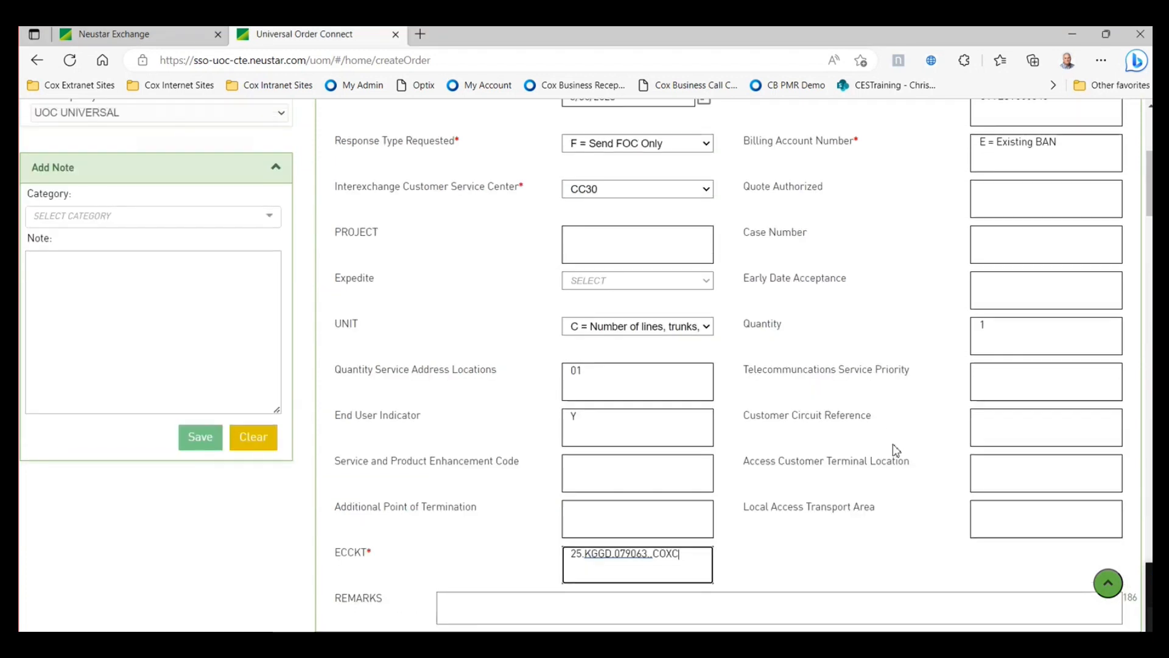
scroll(893, 453, "up", 3)
scroll(893, 453, "down", 6)
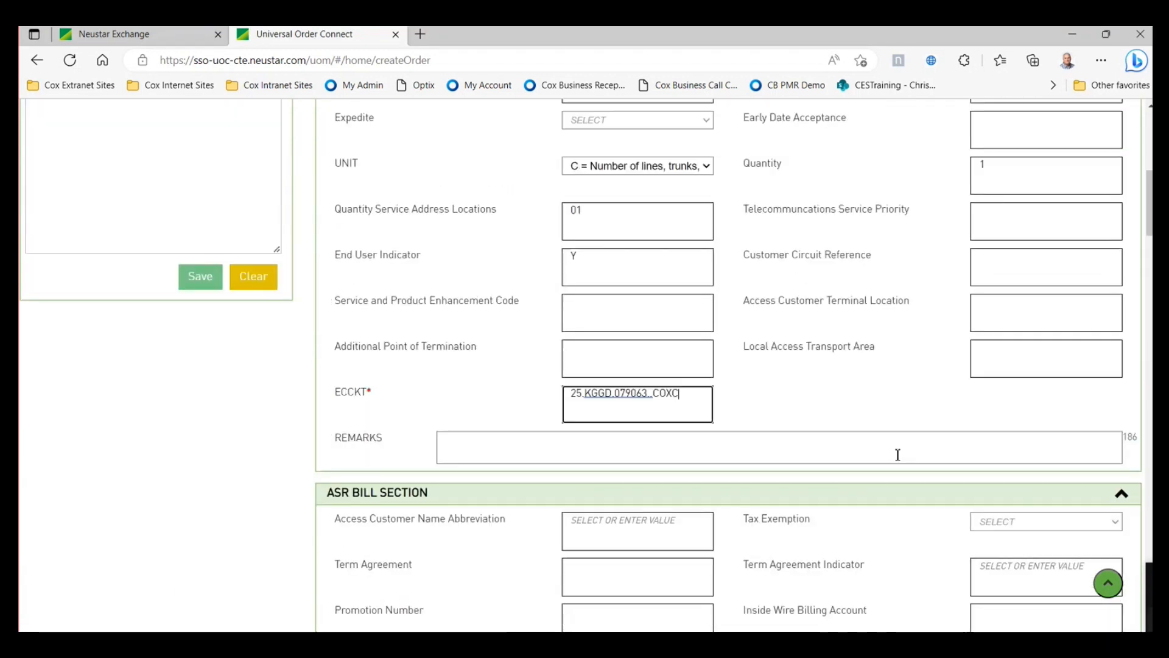
scroll(897, 455, "down", 4)
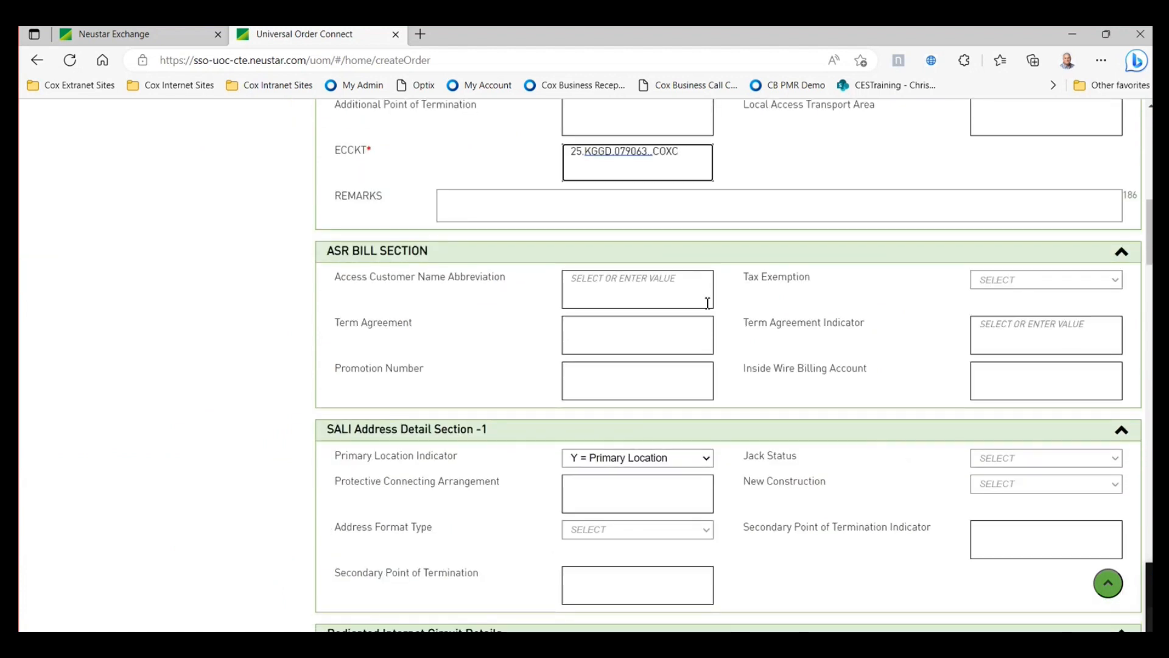
- Set access customer name abbreviation to CYF and tax exemption to F = Federal
left_click(708, 302)
left_click(632, 314)
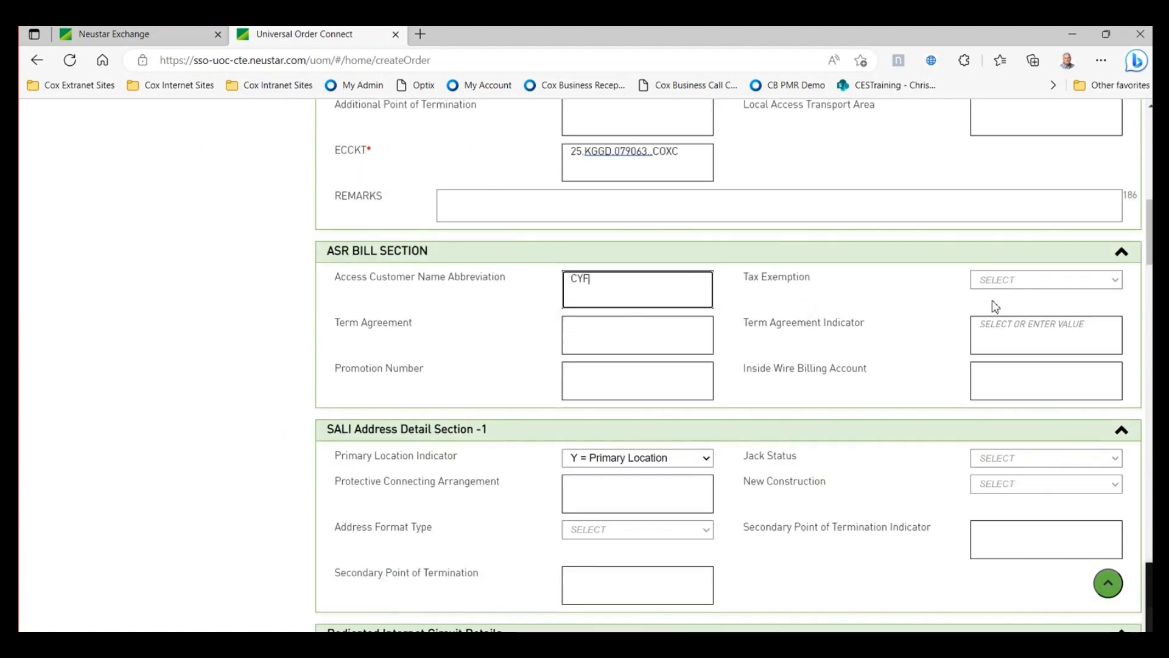
left_click(1012, 281)
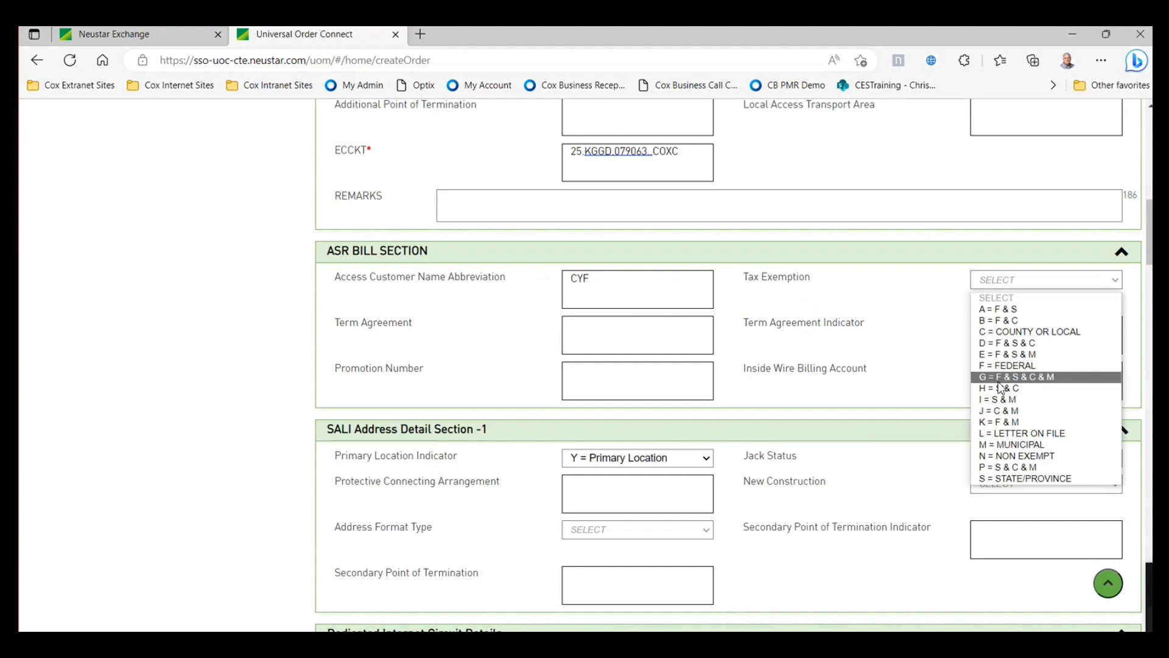
left_click(1002, 354)
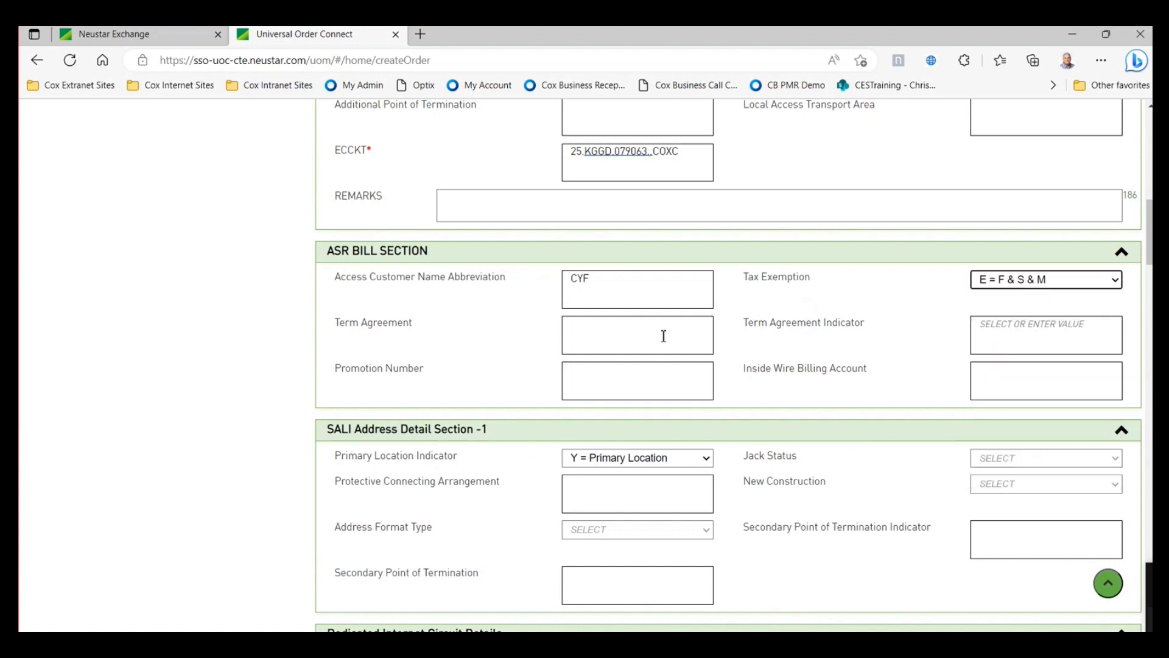
left_click(1056, 284)
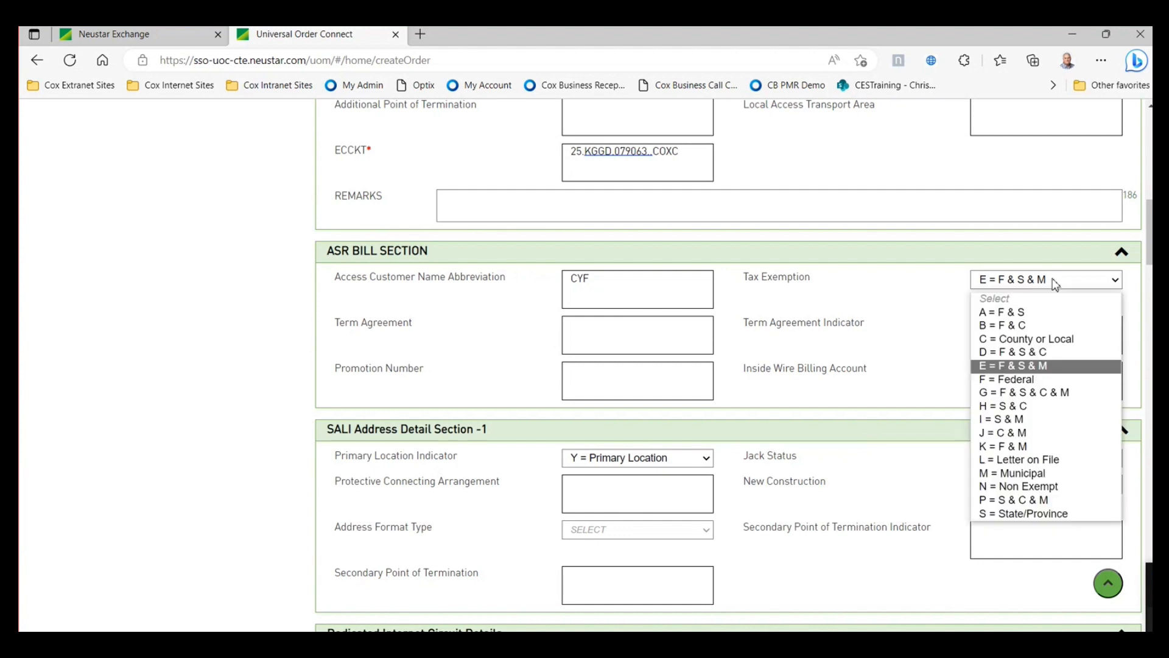
left_click(1023, 381)
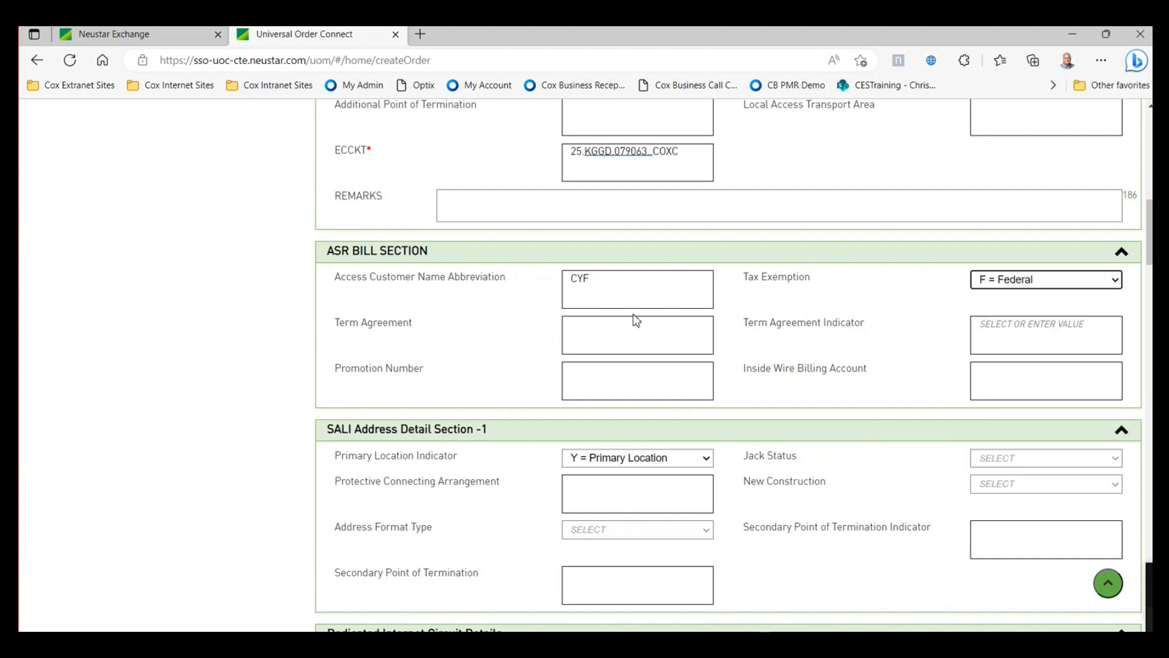
- Enter term agreement 36 with term agreement indicator A
left_click(620, 327)
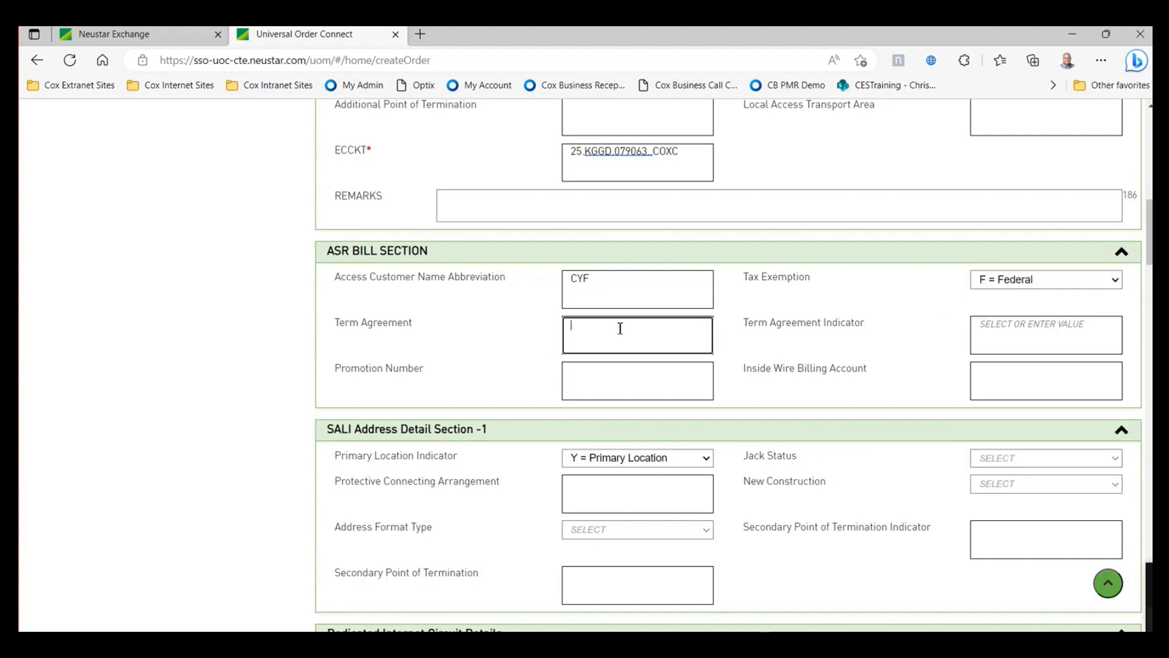
type("36")
left_click(1012, 324)
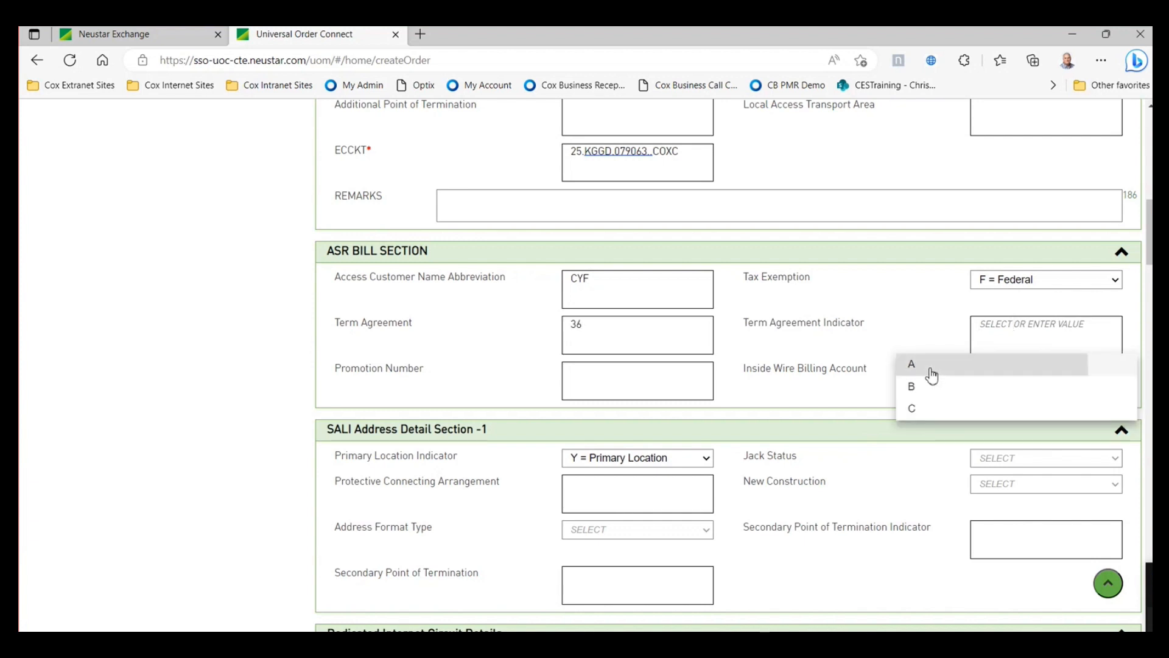
left_click(931, 366)
scroll(658, 368, "down", 5)
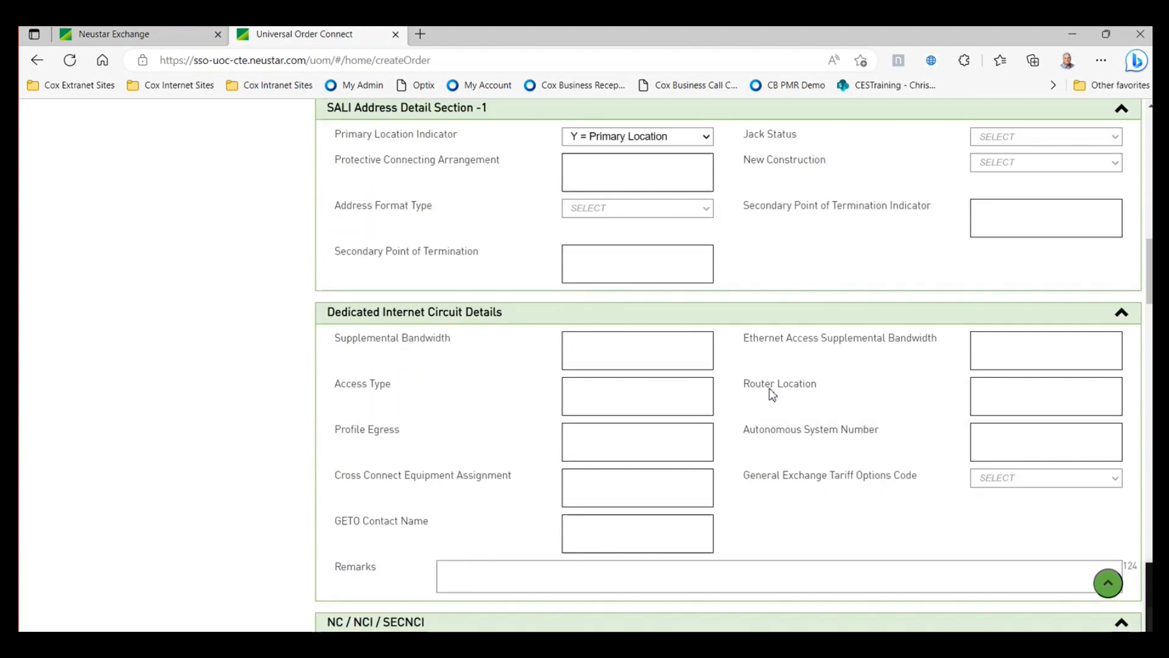
- Set connection type Wholesale Optical Internet, speed 100M and wires-fibers 8Wire
scroll(769, 388, "down", 4)
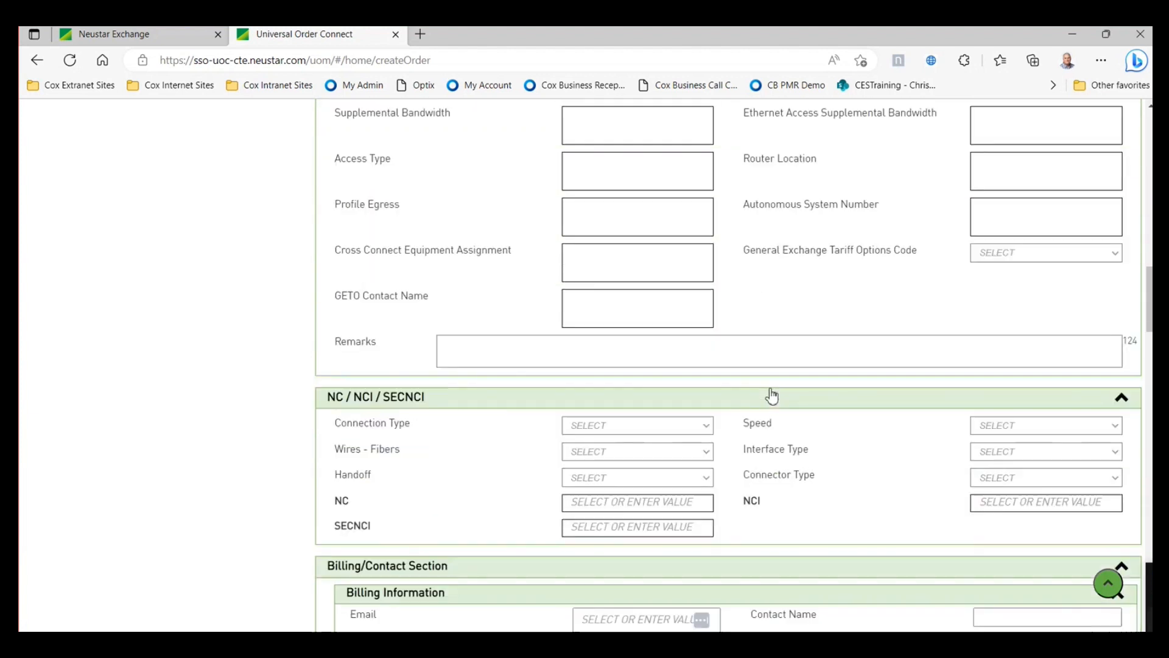
scroll(772, 395, "down", 1)
left_click(708, 409)
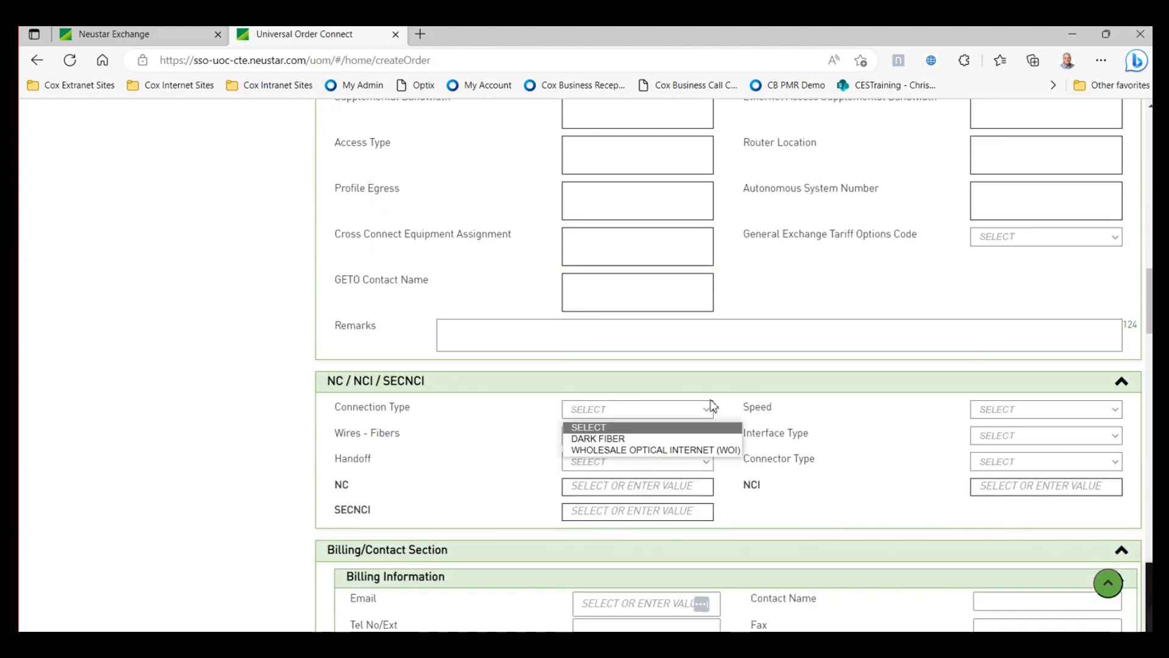
left_click(639, 449)
scroll(667, 372, "up", 3)
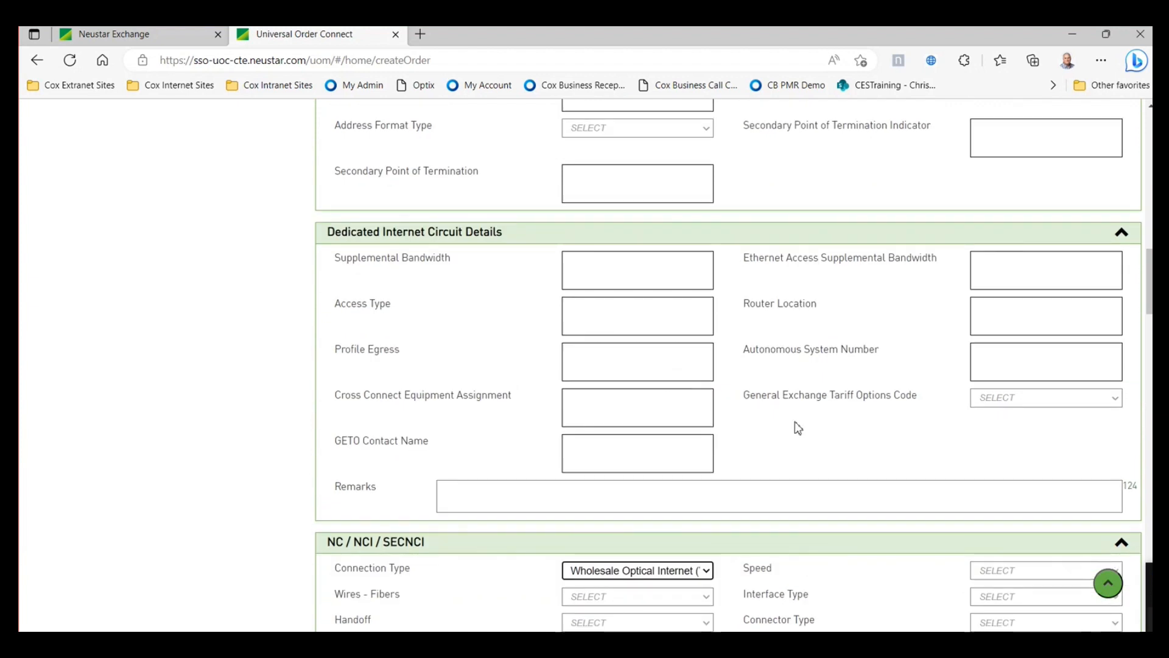
scroll(822, 449, "down", 3)
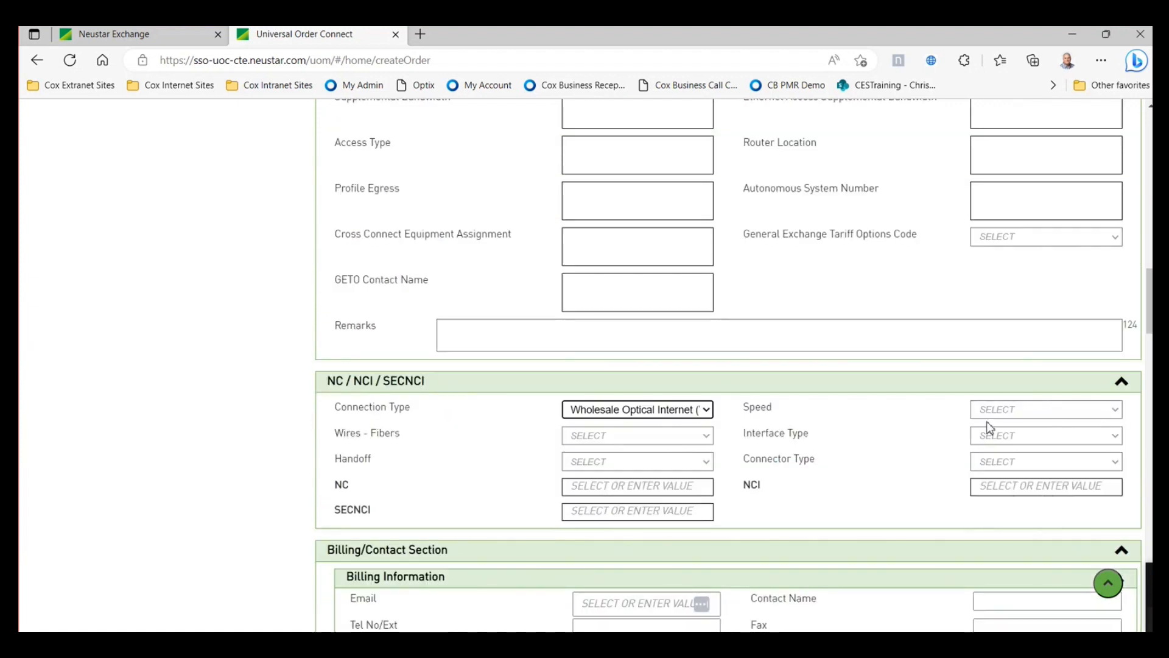
left_click(1002, 409)
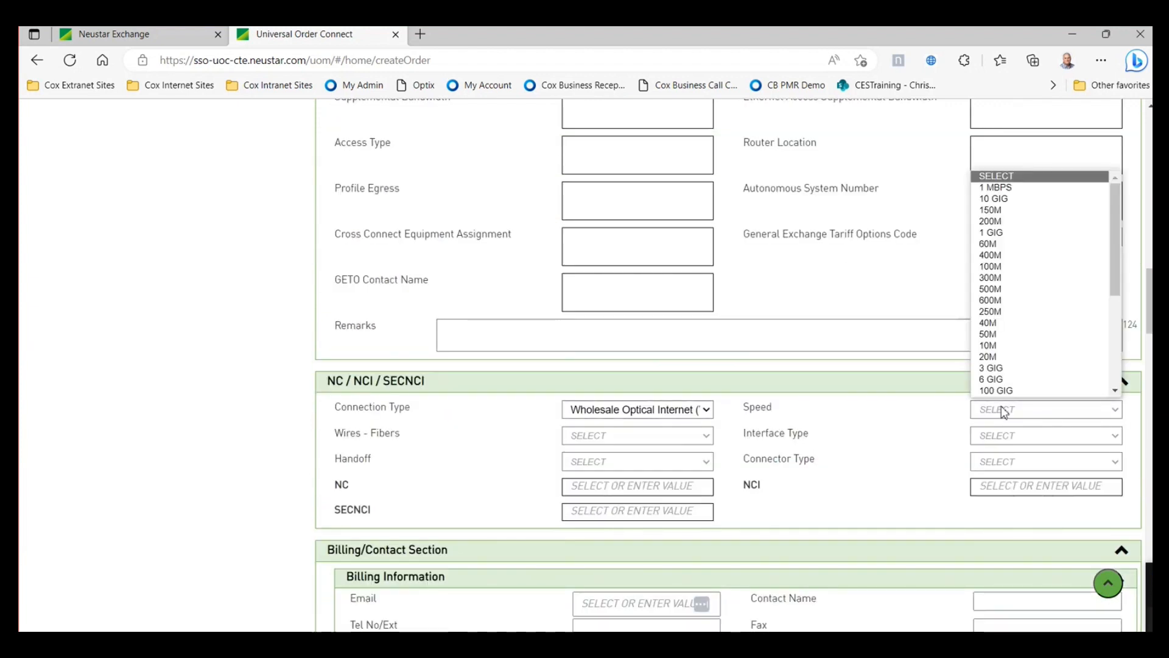
left_click(1008, 268)
left_click(709, 435)
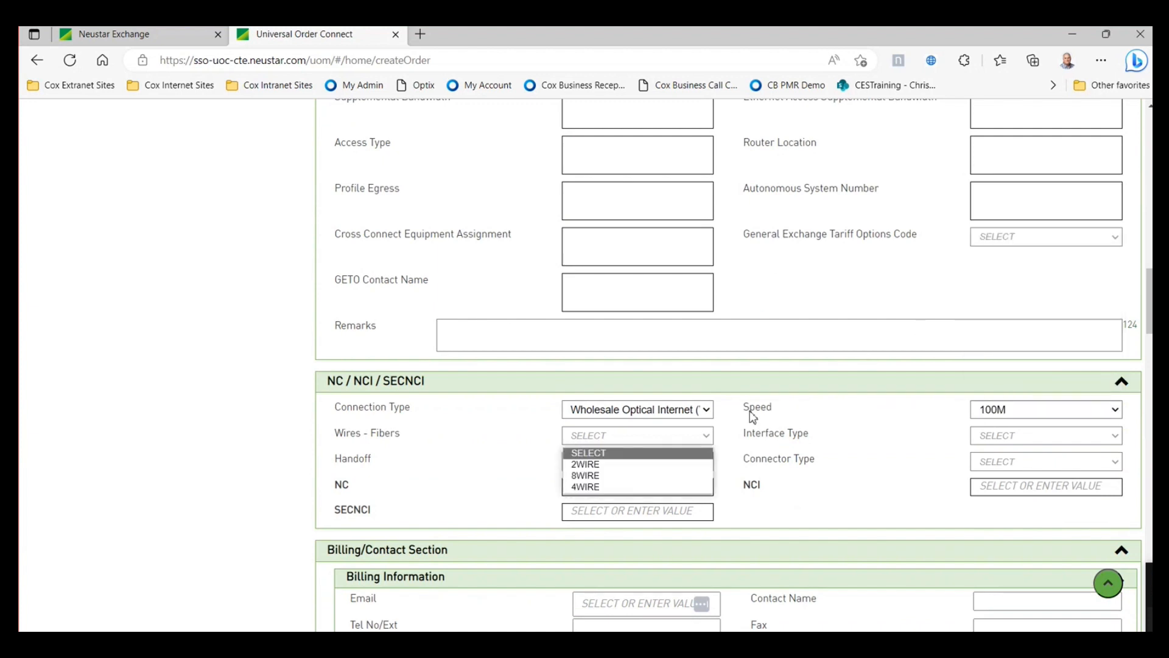
left_click(650, 476)
- Set interface type 1000 Base T Ethernet, handoff Electrical and connector type RJ45
left_click(1011, 437)
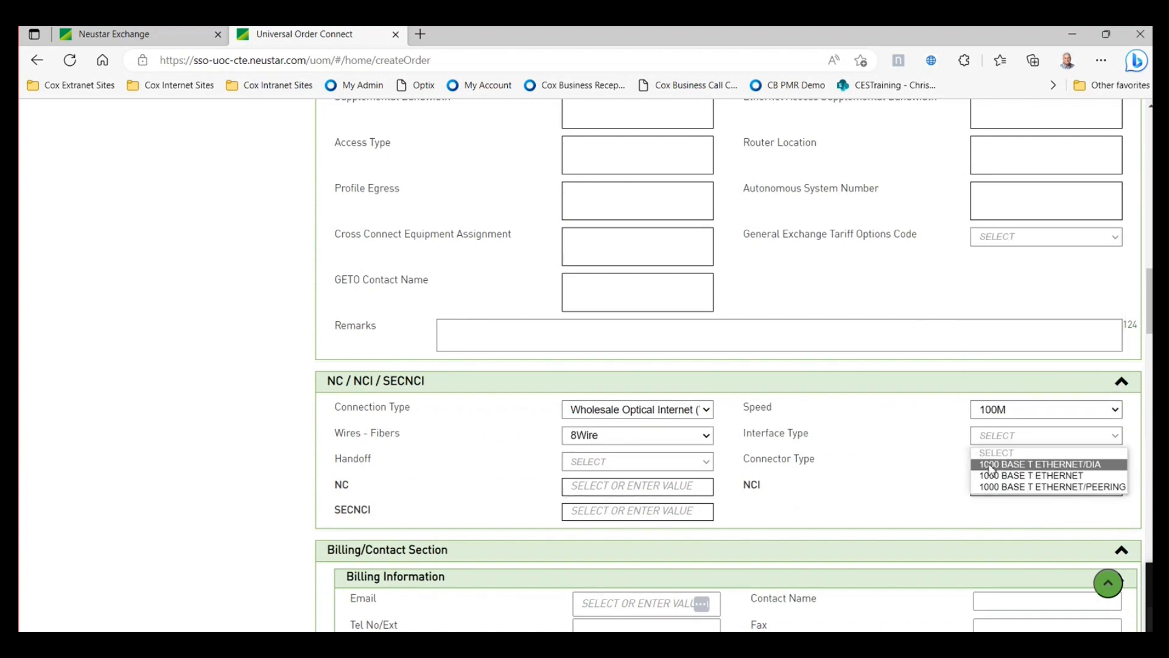
left_click(992, 476)
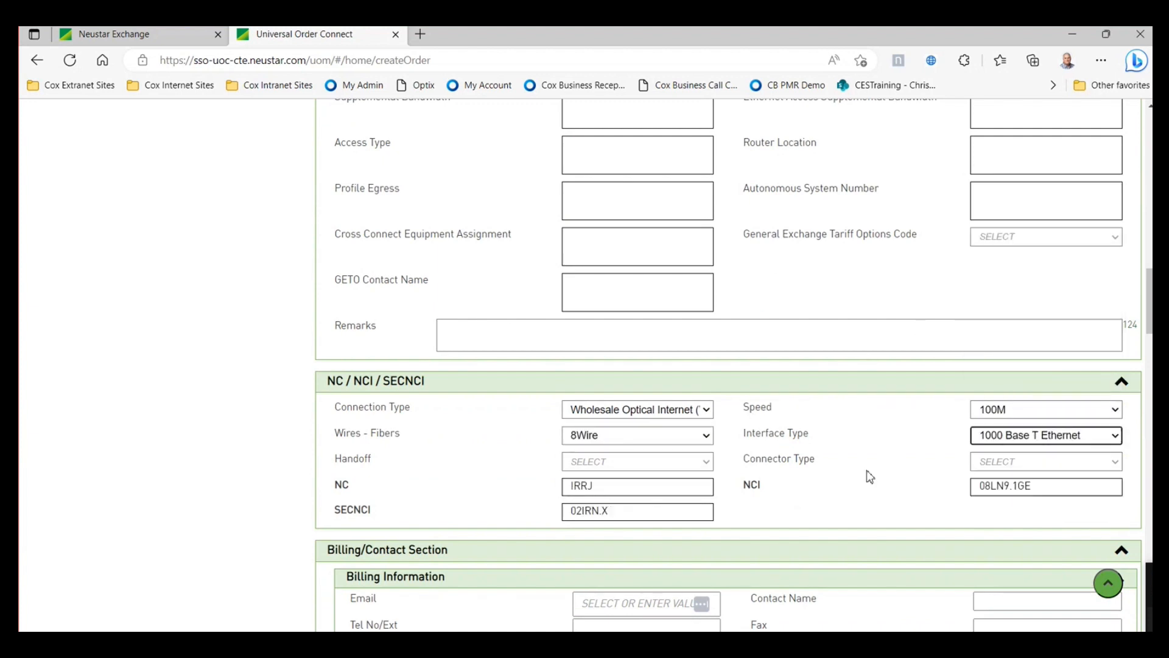
left_click(676, 468)
left_click(643, 489)
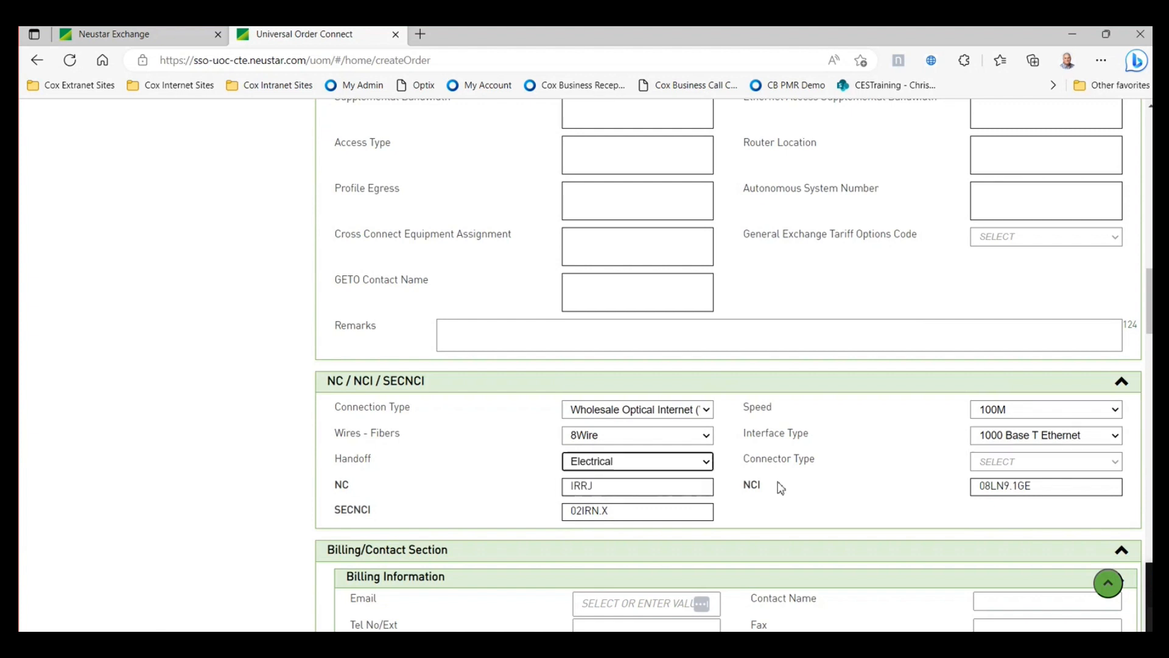
left_click(1005, 466)
left_click(984, 490)
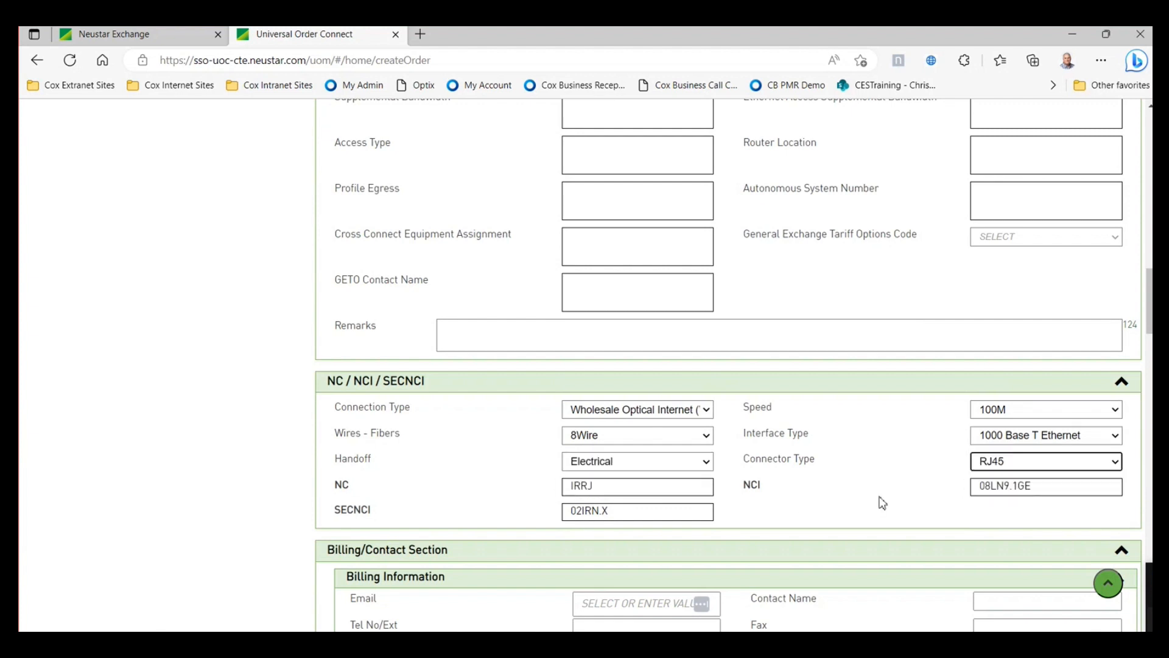
scroll(883, 503, "down", 1)
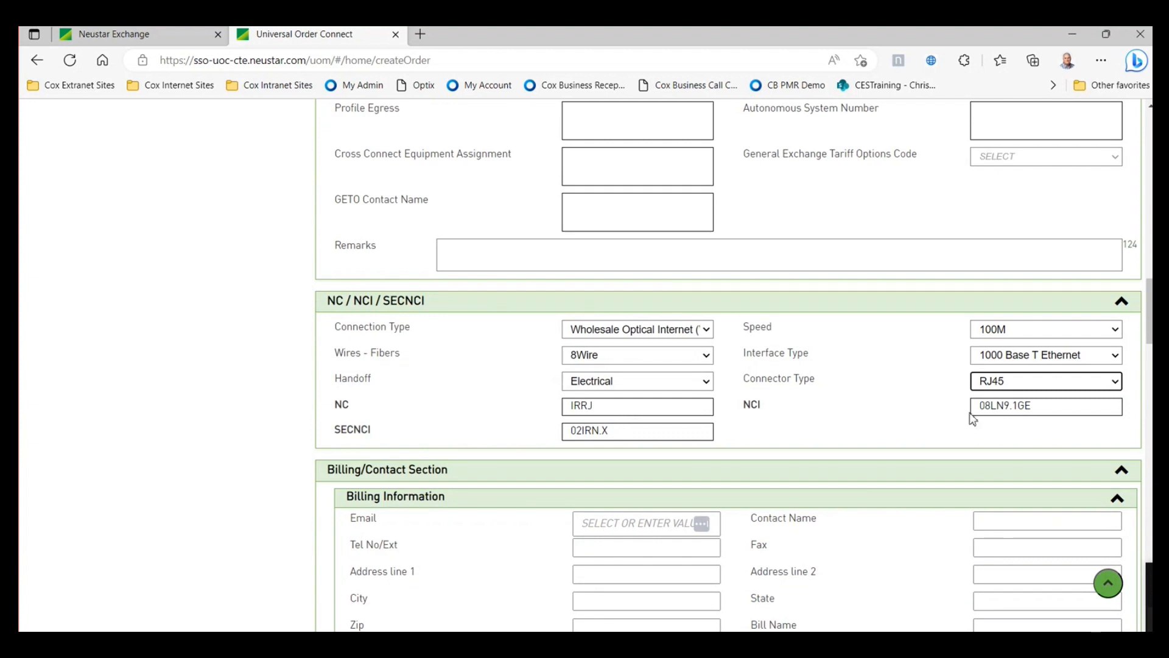
scroll(860, 415, "down", 4)
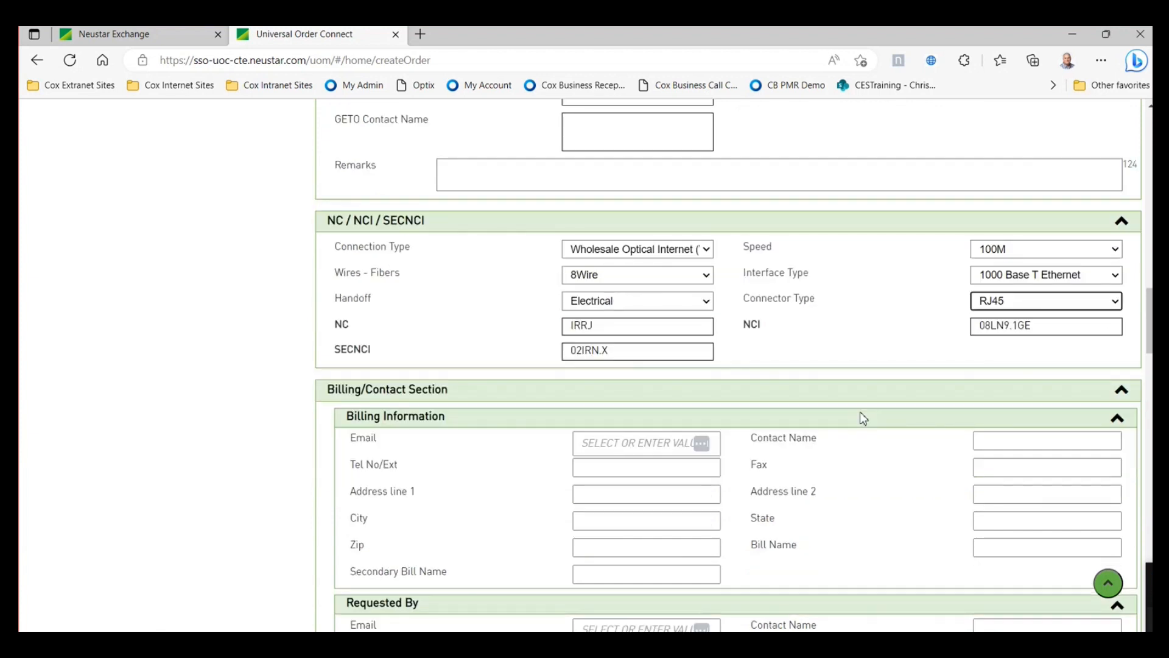
- Fill billing, requester, buyer design and implementation contacts from saved email choices
left_click(667, 287)
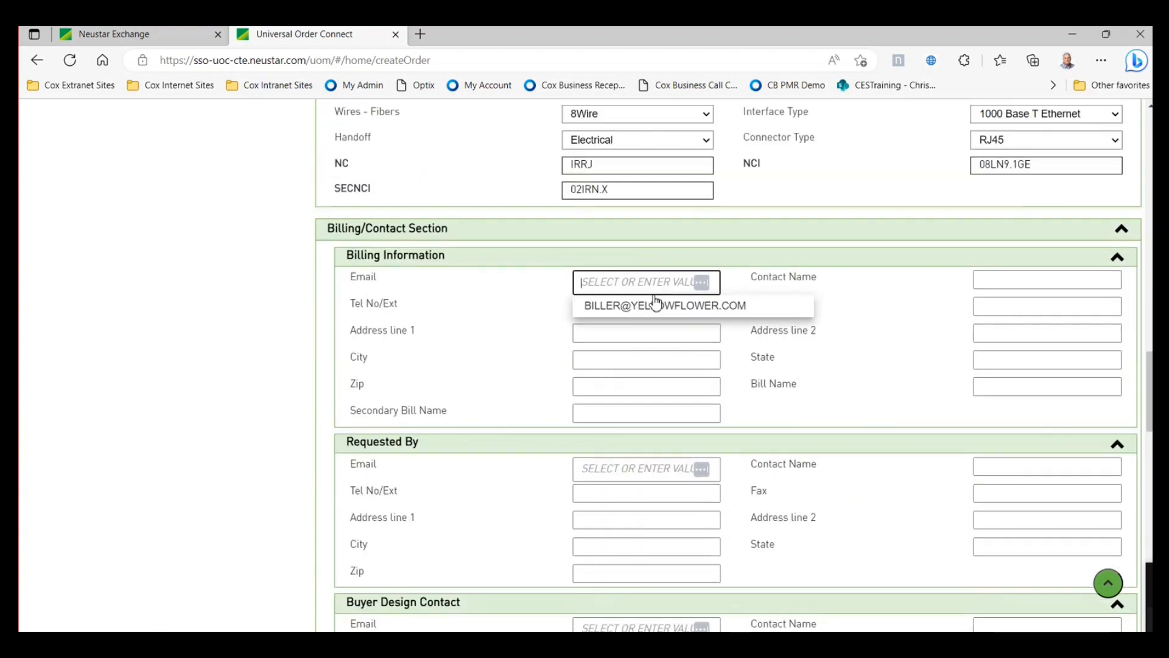
left_click(655, 303)
scroll(658, 439, "down", 3)
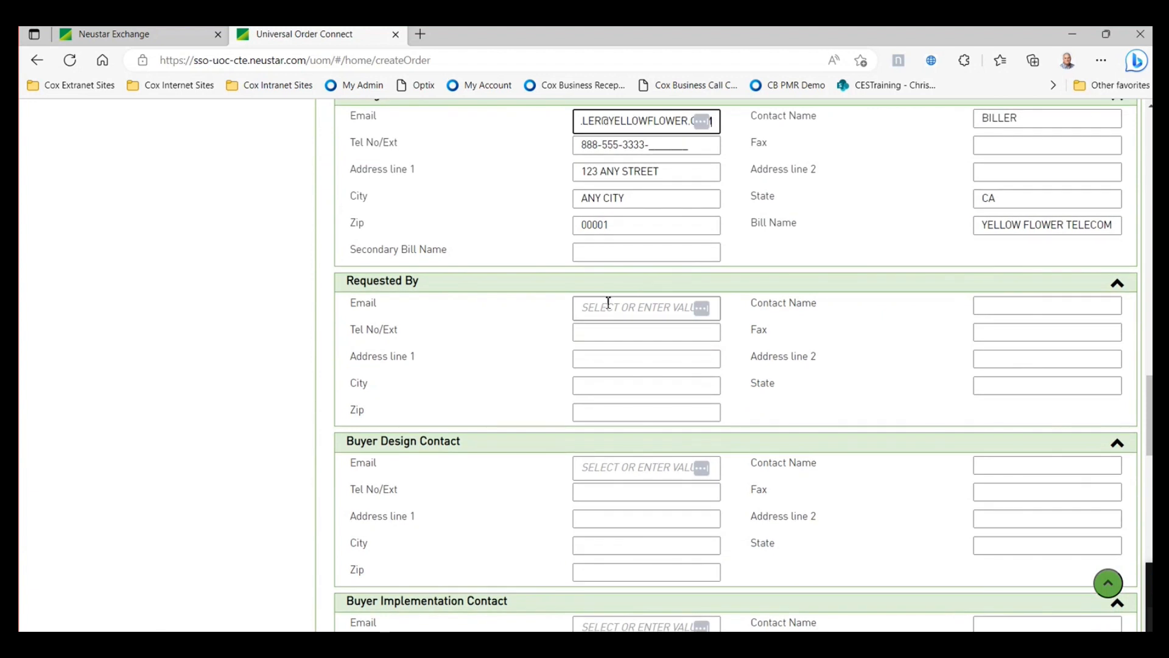
left_click(606, 308)
left_click(612, 353)
scroll(718, 495, "down", 1)
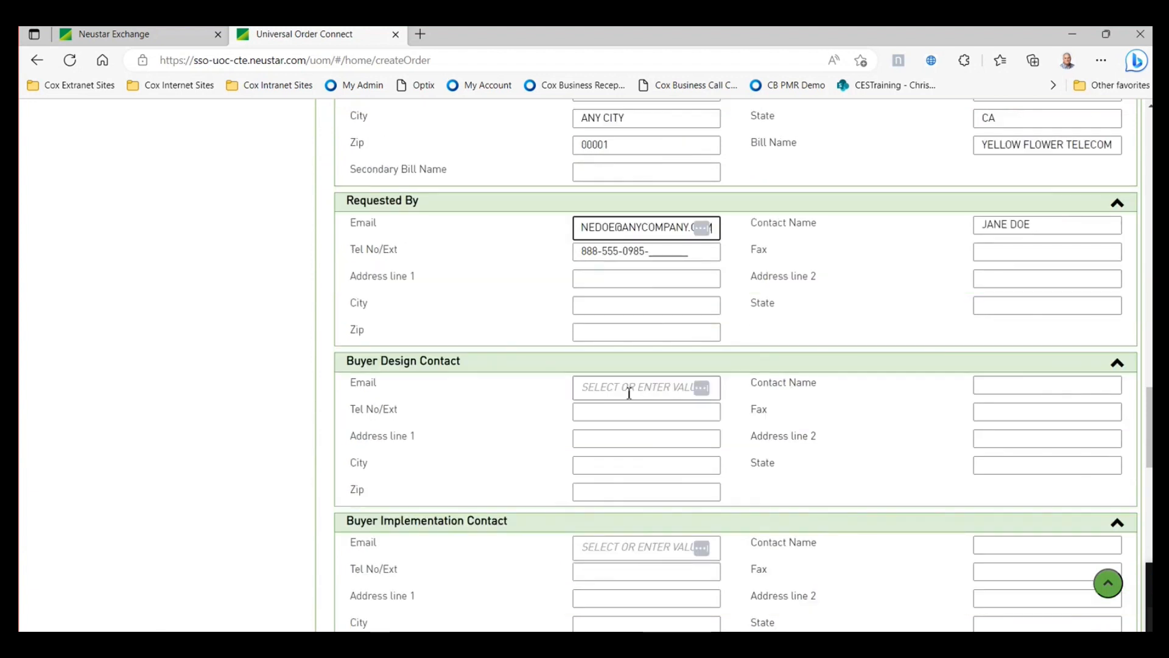
left_click(633, 388)
left_click(615, 457)
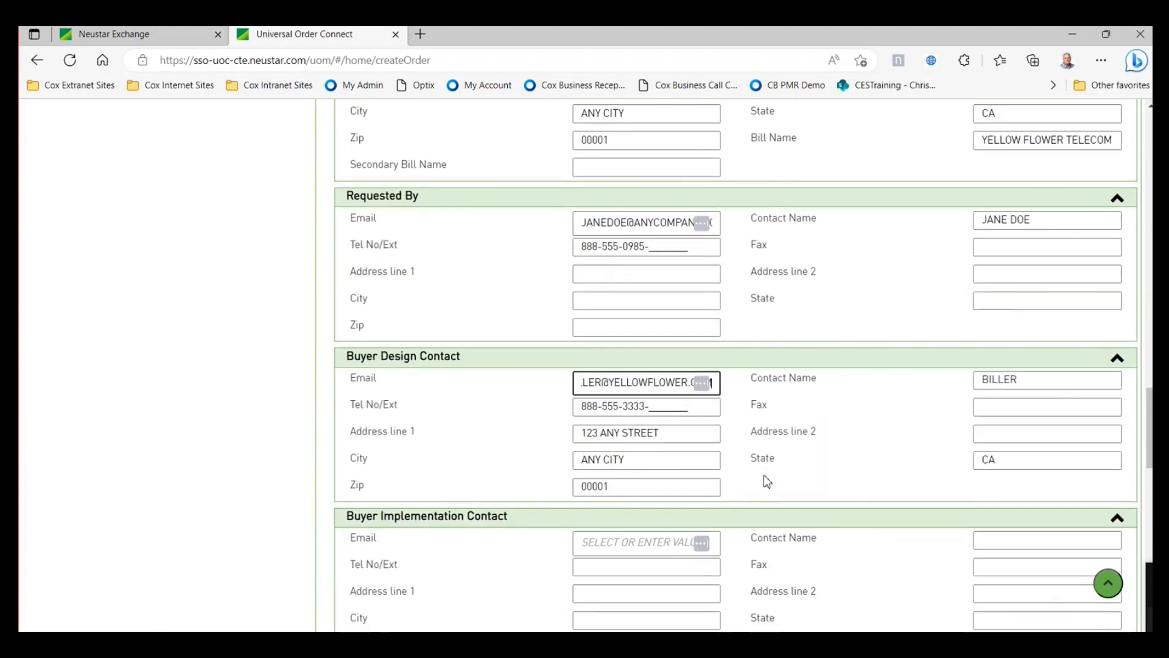
scroll(764, 474, "down", 2)
left_click(619, 387)
left_click(627, 478)
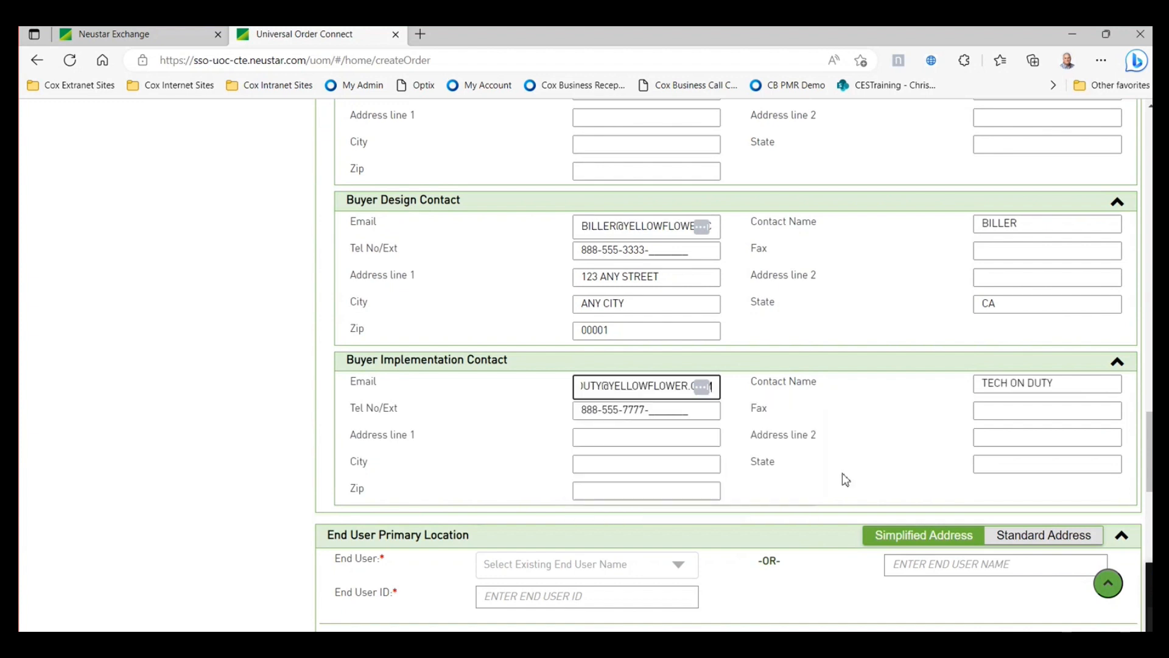
scroll(832, 486, "down", 3)
- Choose COX CORPORATION as End User with its existing site address, then return to the top
left_click(686, 335)
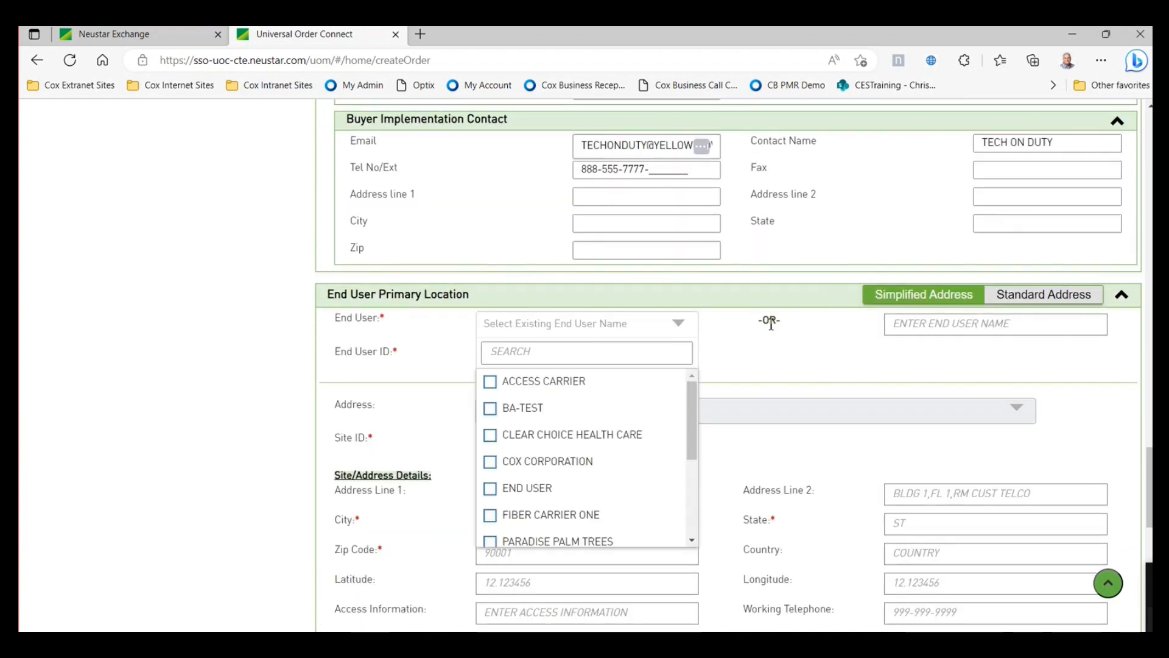
left_click(490, 462)
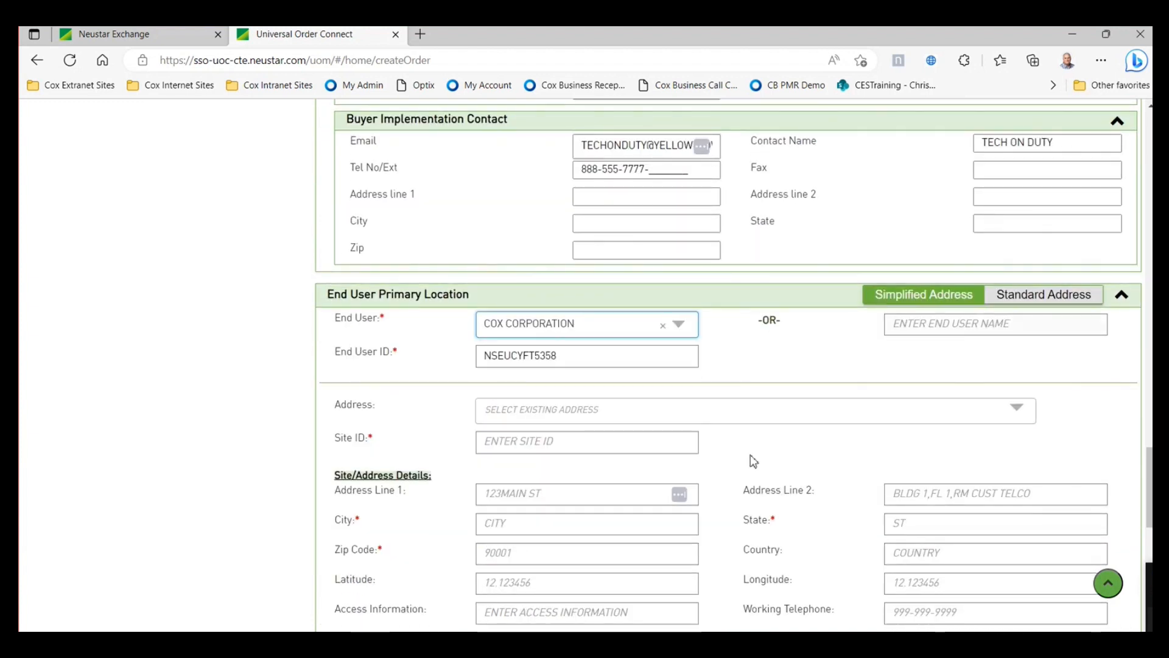
scroll(769, 454, "down", 2)
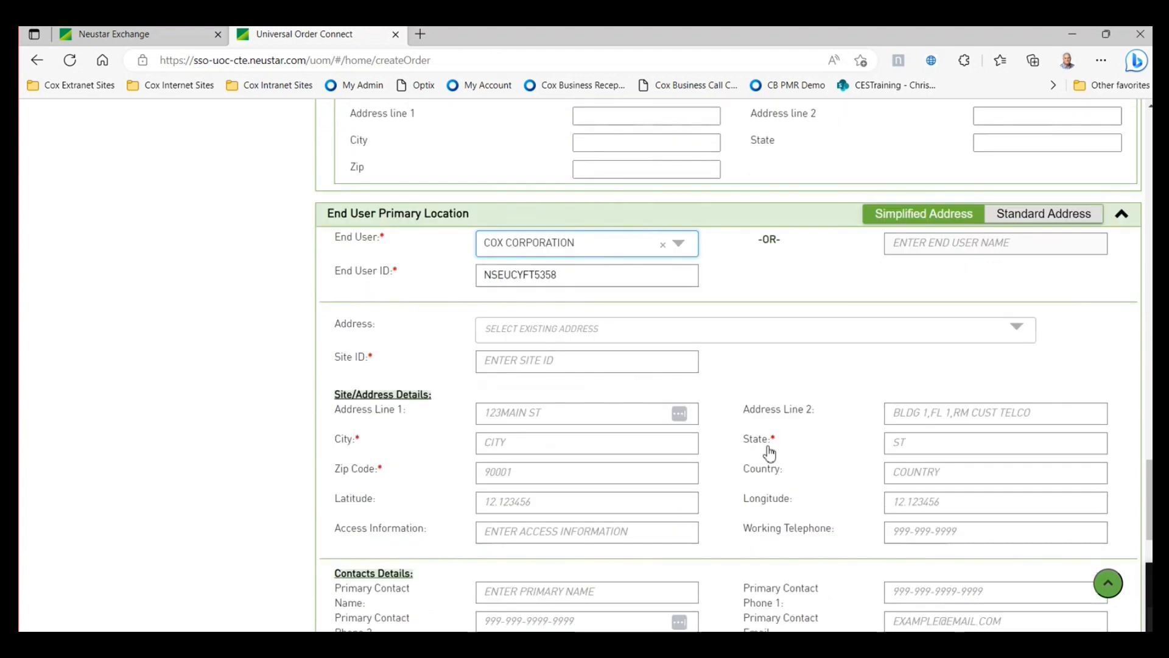
left_click(829, 337)
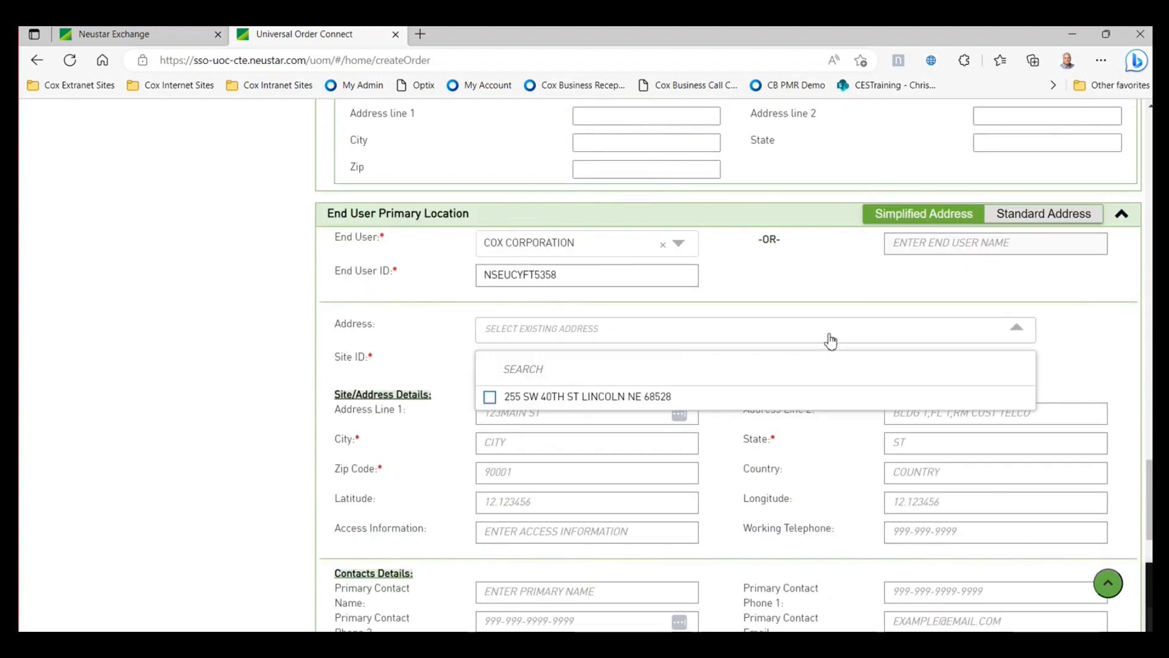
left_click(491, 397)
scroll(802, 451, "down", 10)
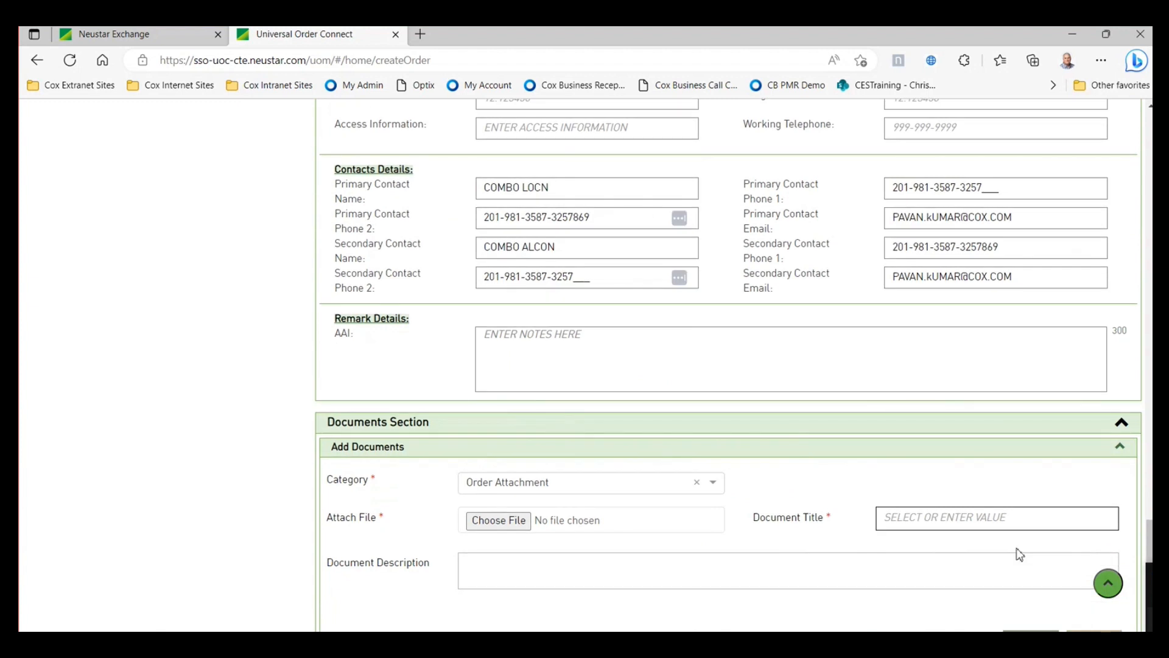
left_click(1109, 584)
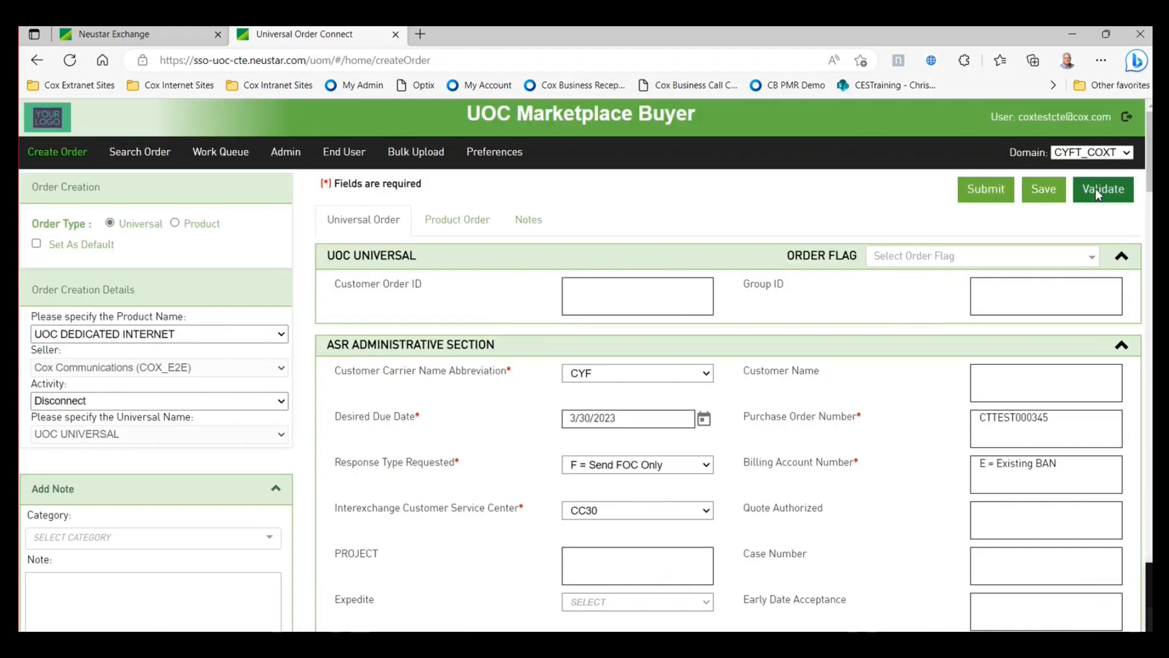
- Validate and submit the Disconnect order, then confirm it tops the Work Queue as SENT
left_click(1095, 188)
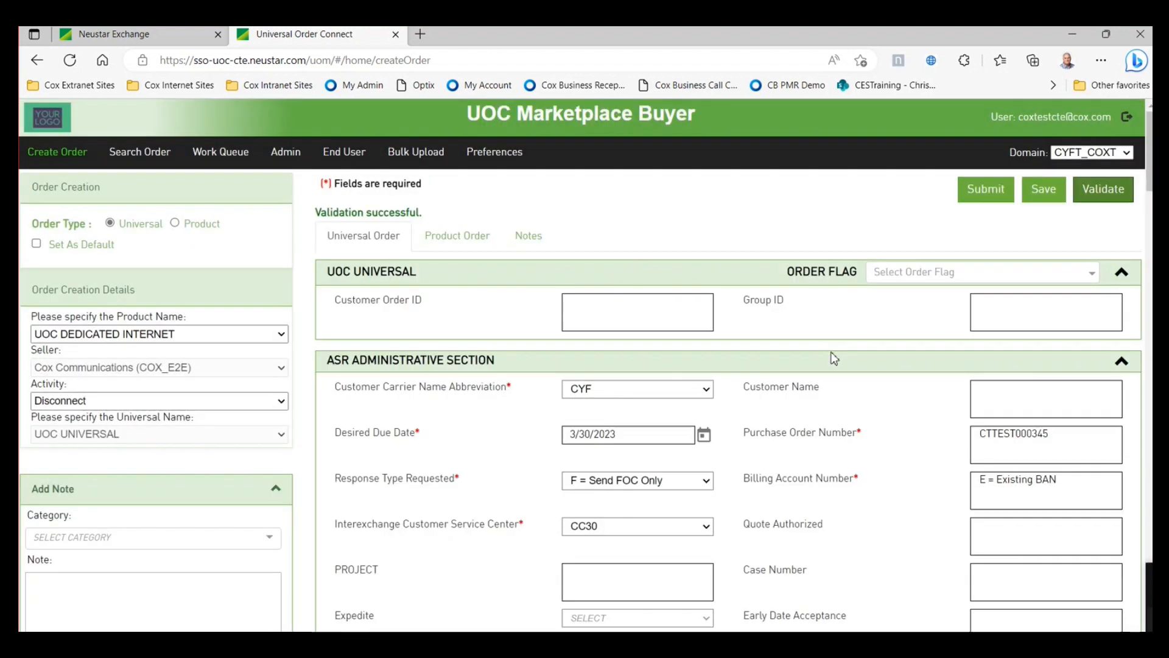
left_click(979, 195)
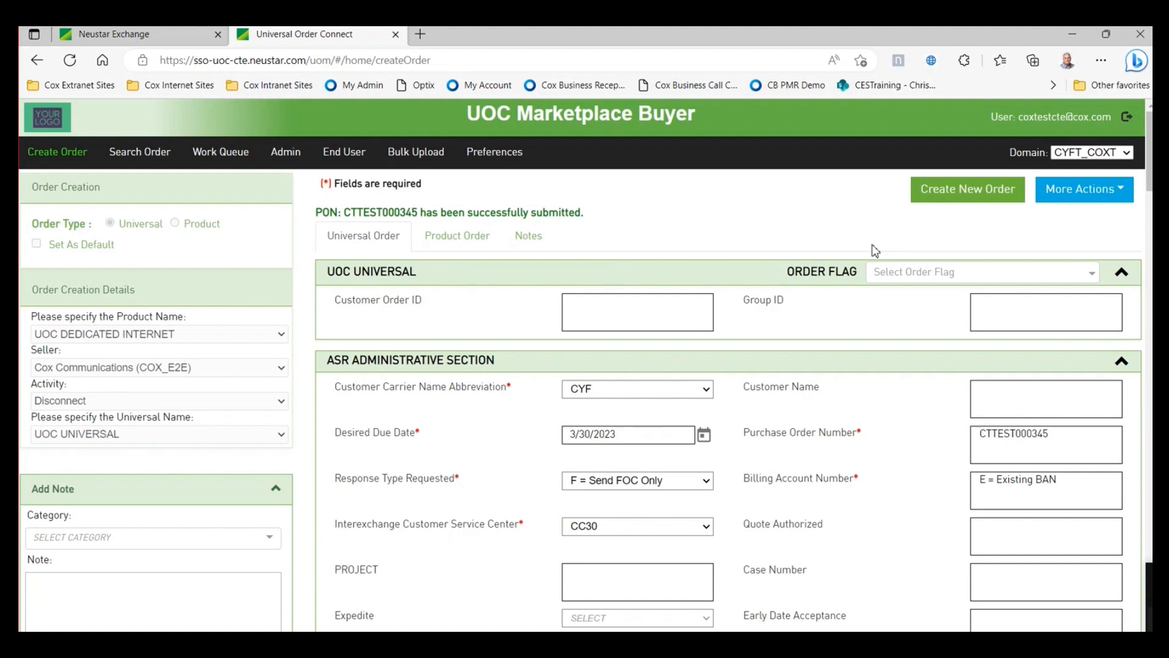
left_click(235, 154)
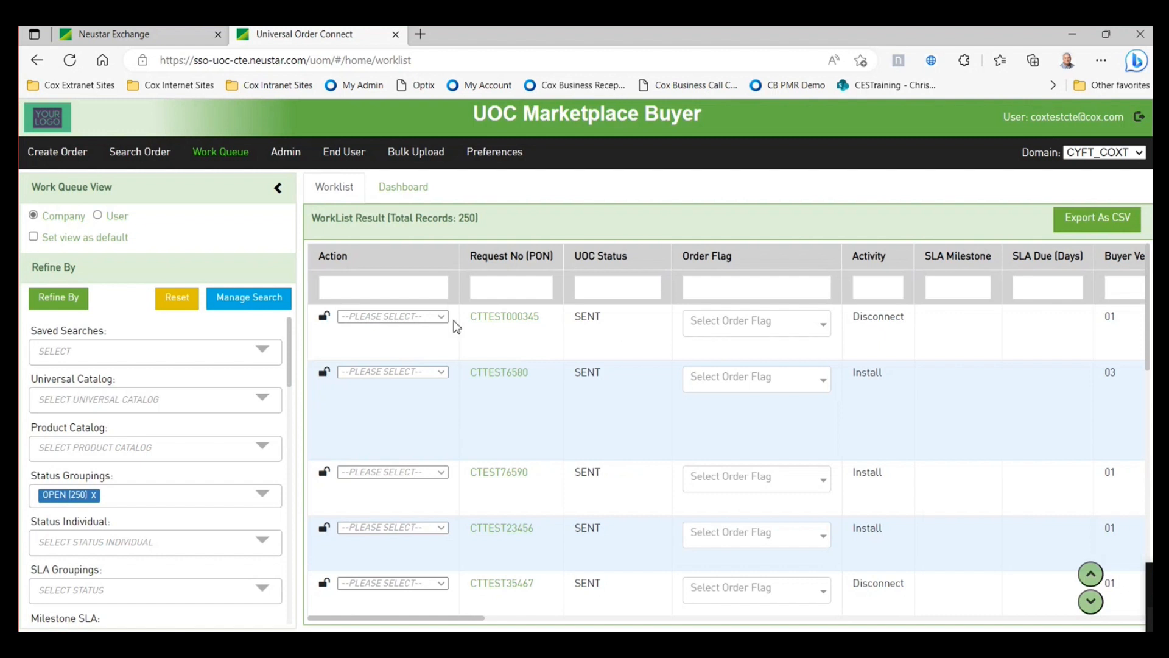
- Clone the just-submitted Disconnect order into a new Create Order form
left_click(440, 316)
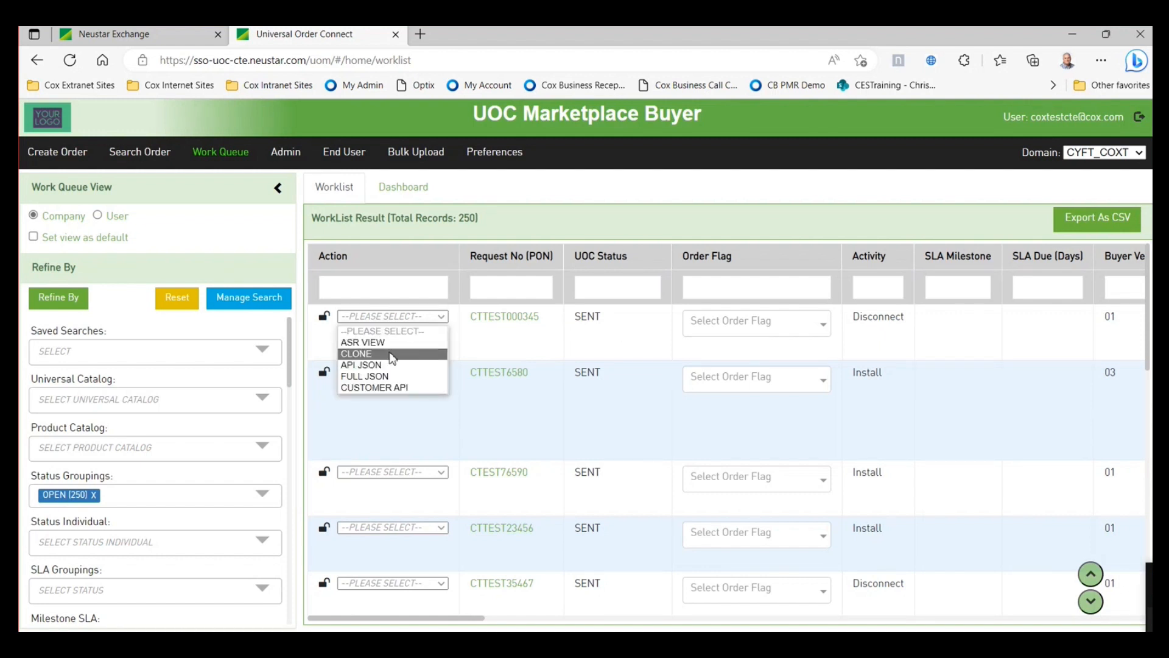
left_click(392, 355)
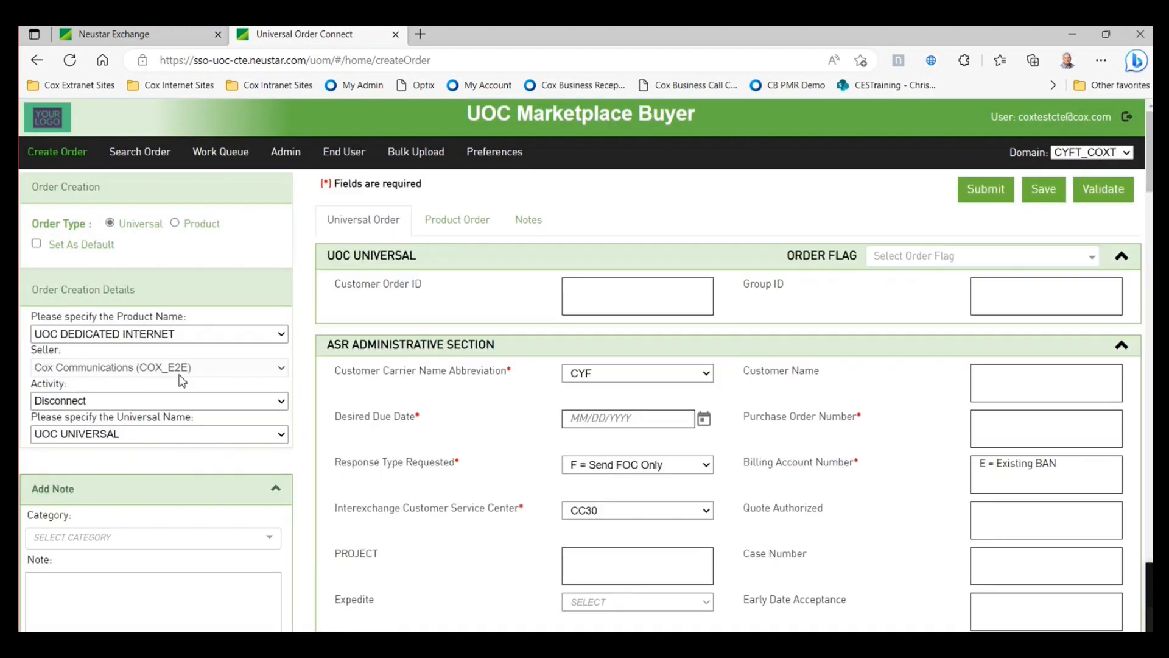
scroll(670, 487, "down", 2)
scroll(679, 511, "up", 3)
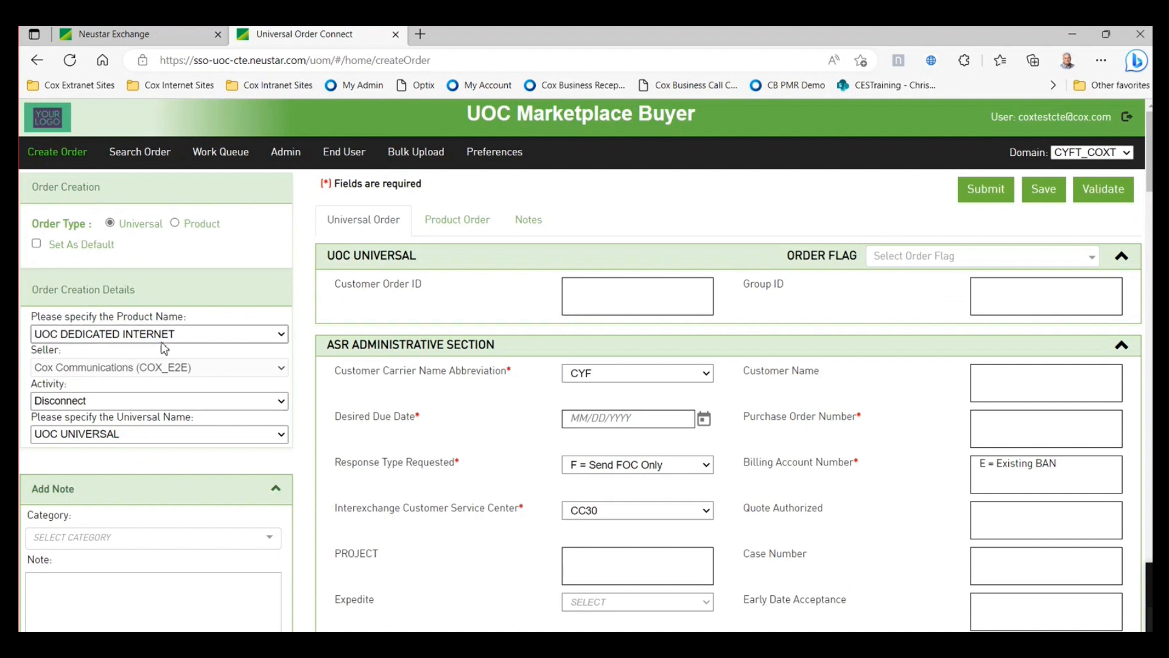
scroll(842, 454, "down", 1)
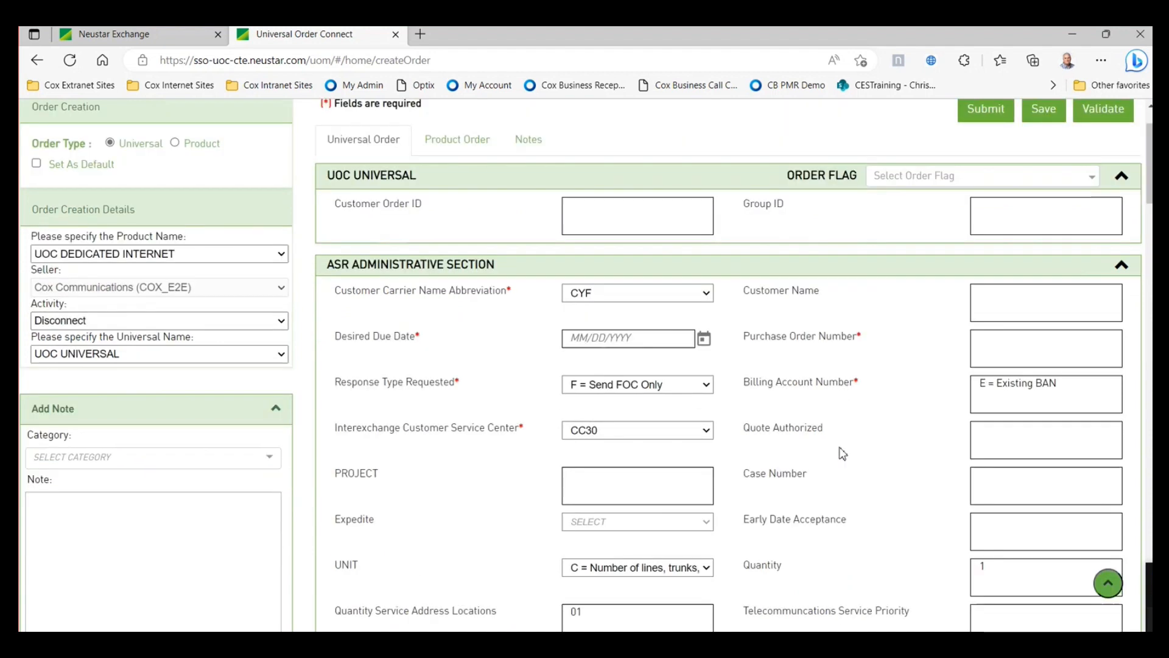
- Review the cloned form's prefilled fields, including the blank Purchase Order Number and the ECCKT value
left_click(1001, 346)
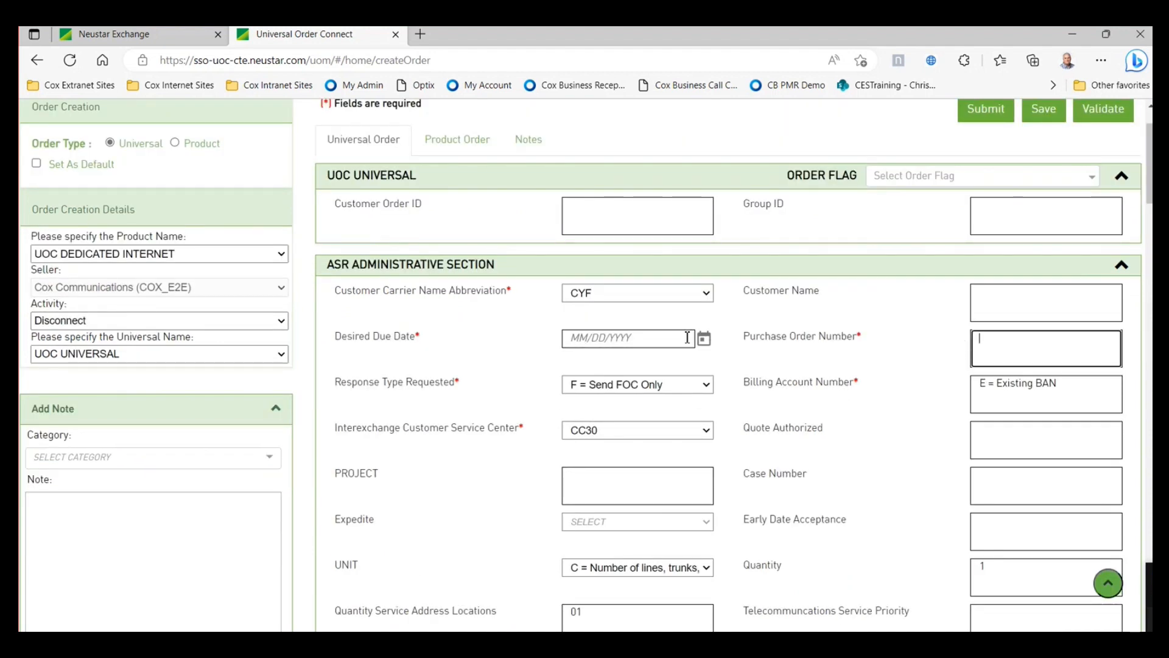
scroll(835, 418, "down", 5)
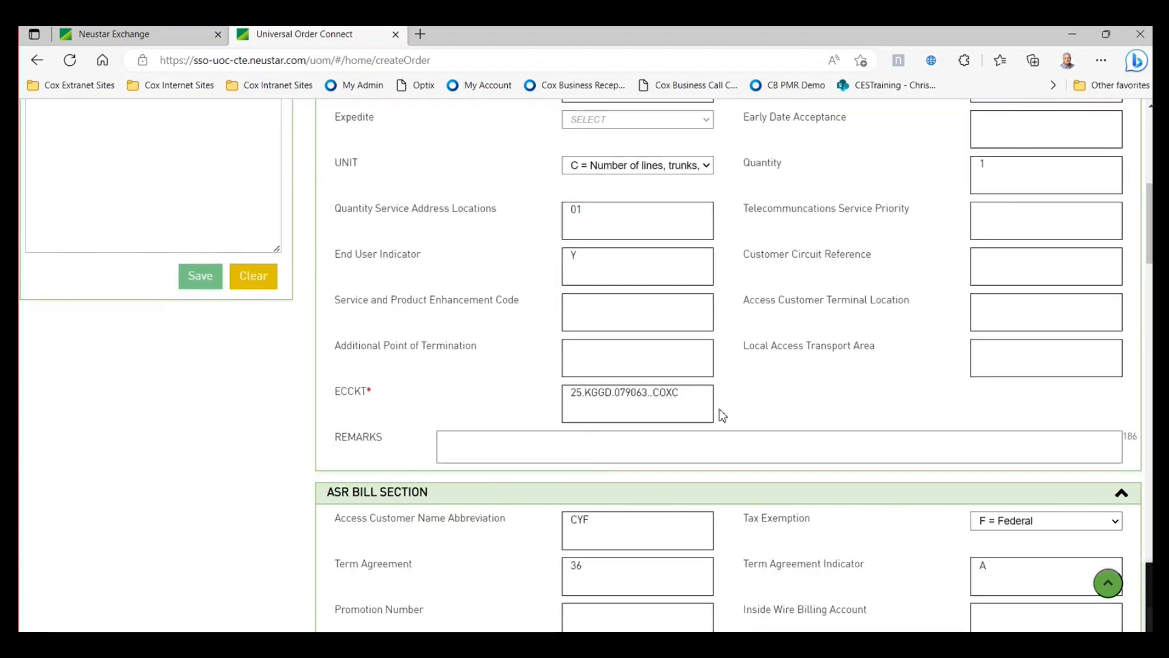
left_click_drag(703, 396, 542, 393)
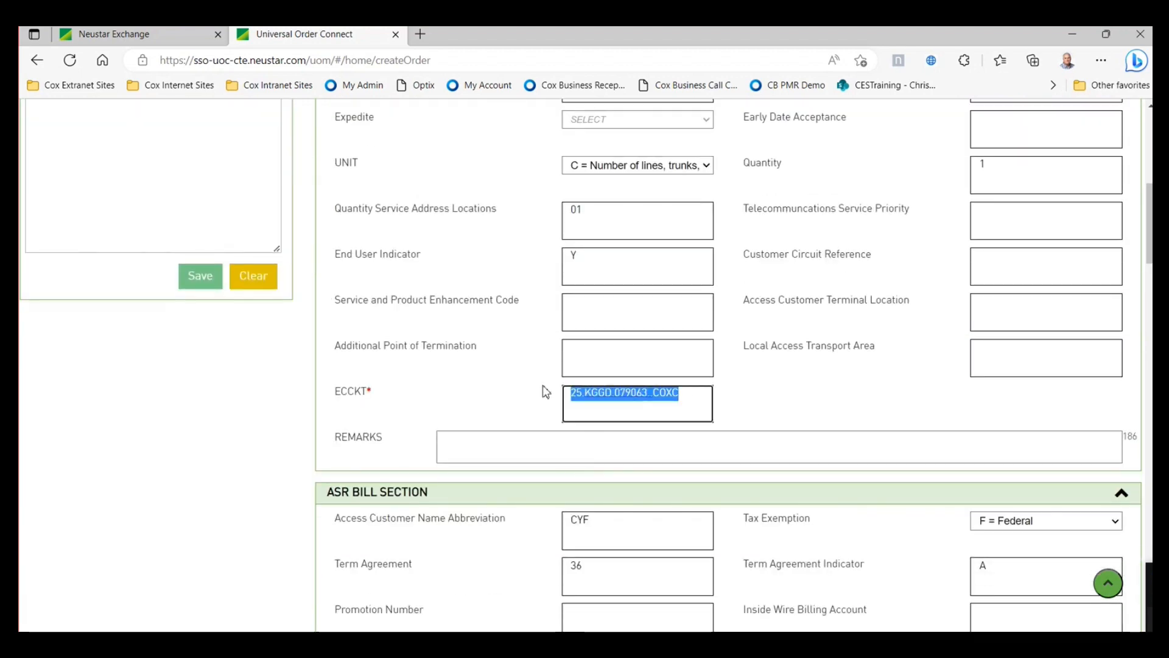
left_click(877, 391)
scroll(837, 405, "down", 6)
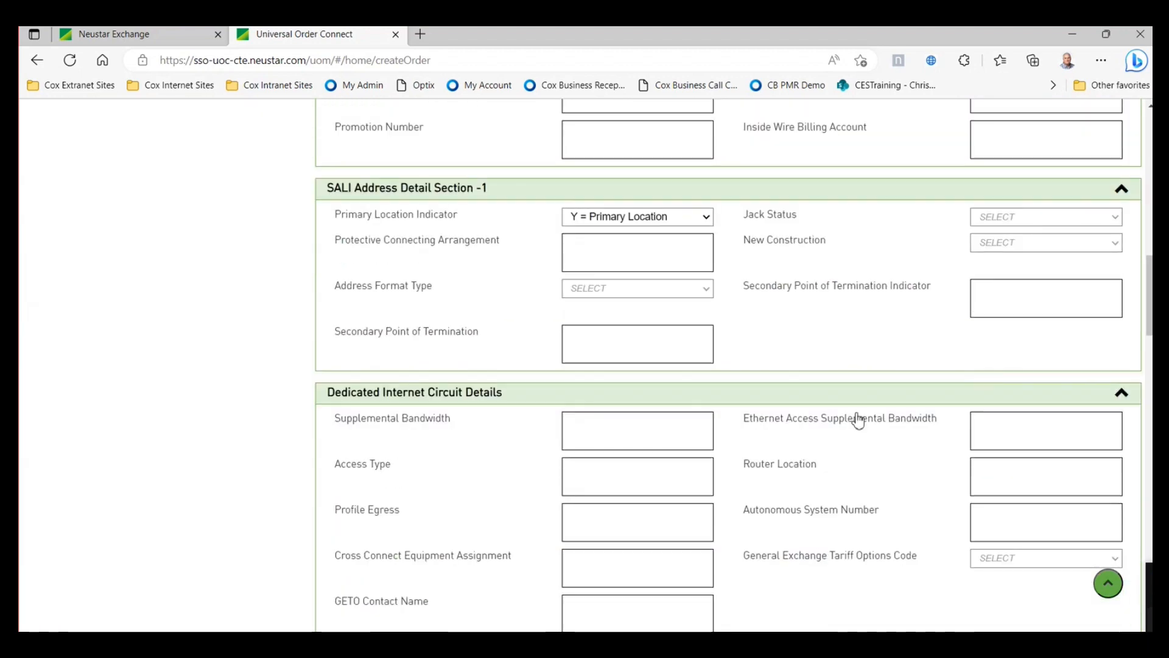
scroll(858, 419, "down", 7)
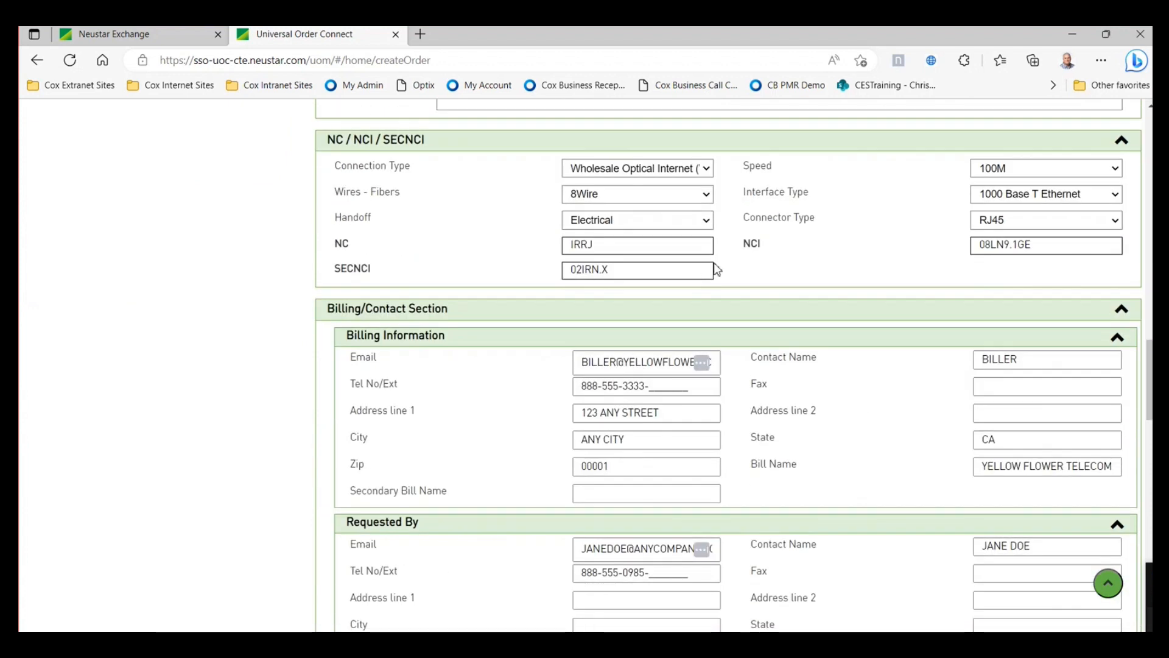
scroll(854, 431, "up", 2)
scroll(854, 445, "down", 6)
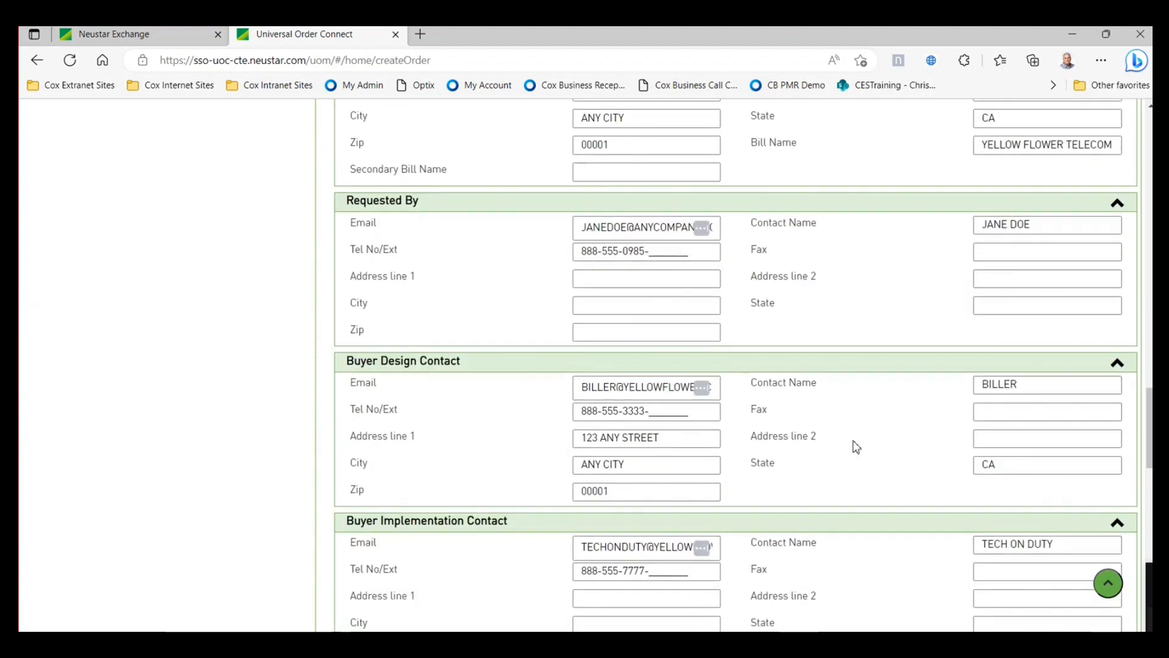
scroll(855, 447, "down", 5)
scroll(852, 444, "up", 7)
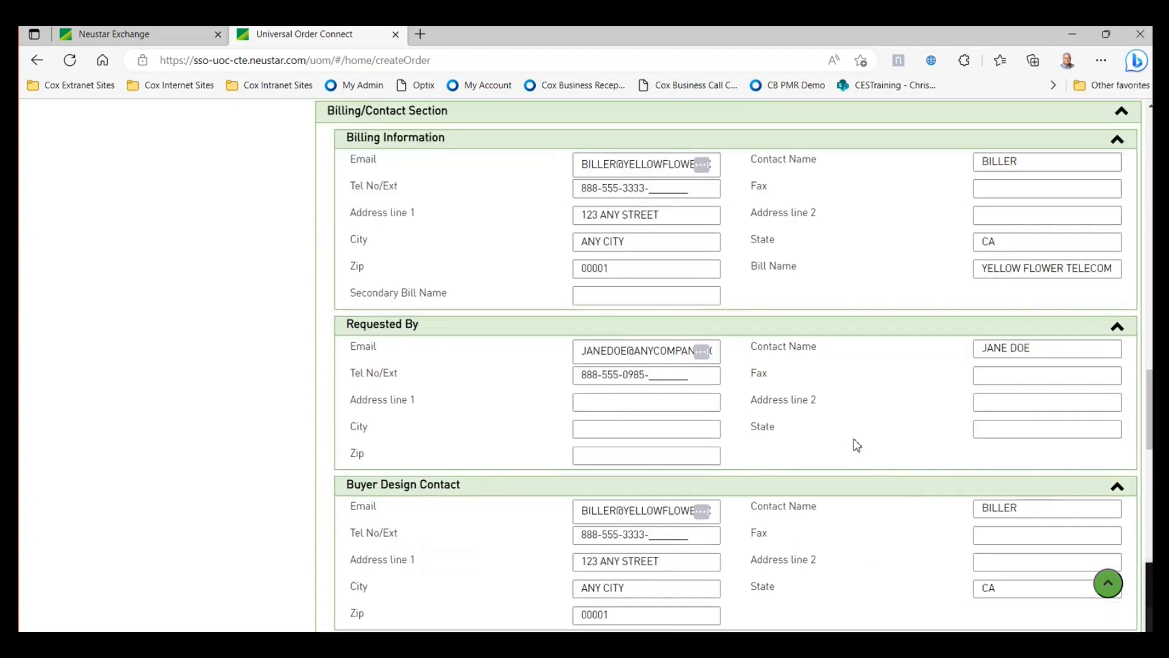
scroll(856, 441, "up", 15)
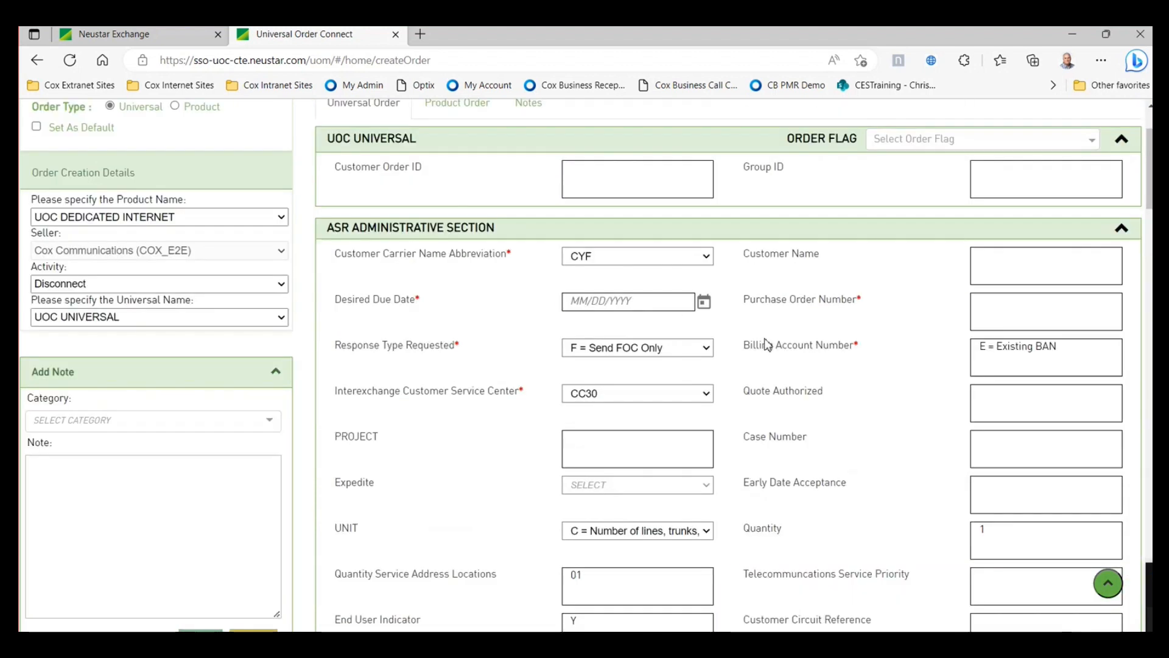
scroll(766, 345, "up", 2)
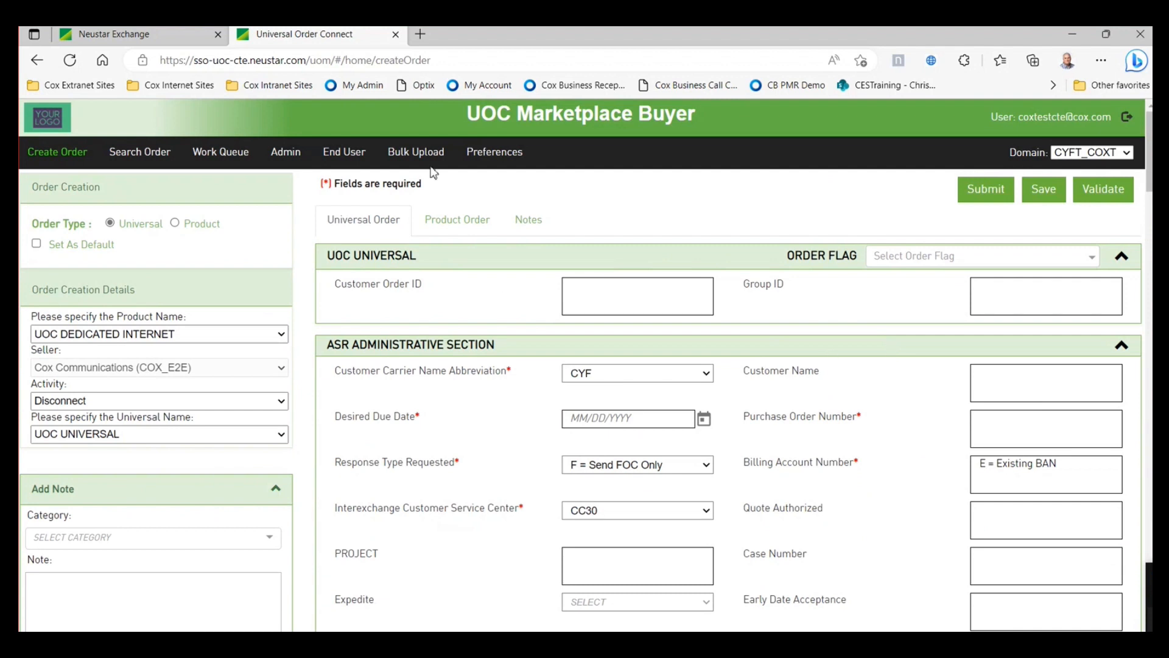
- Return to the Work Queue and open change order CTEST4578 for editing from its row
left_click(232, 155)
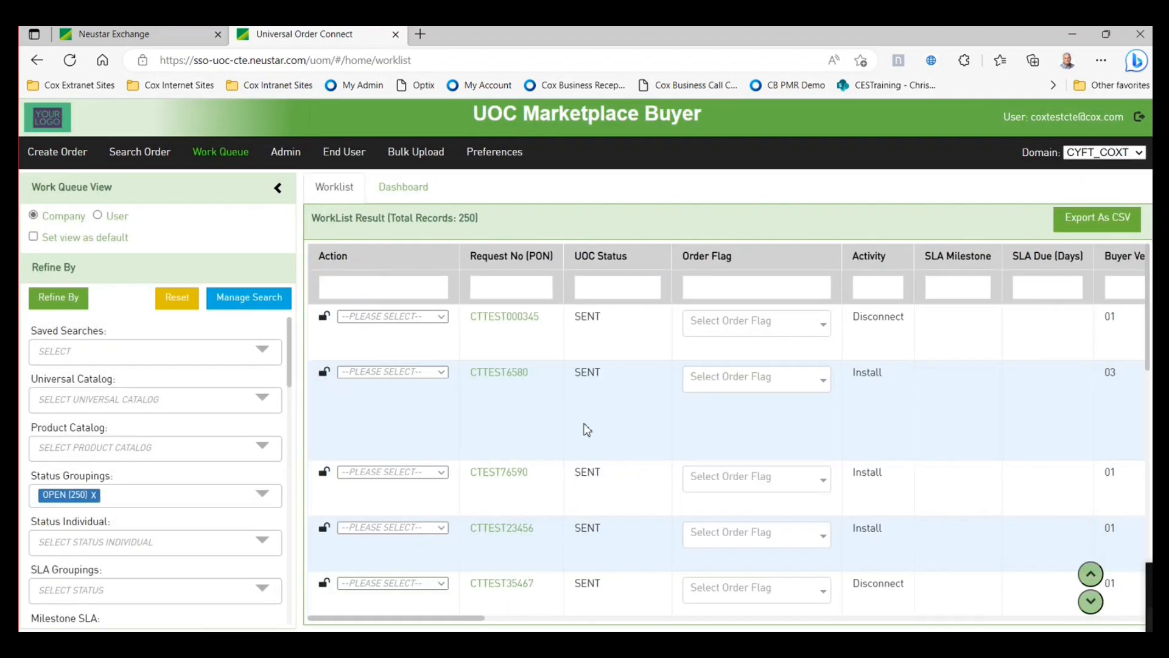
scroll(601, 432, "down", 1)
scroll(632, 425, "up", 1)
scroll(841, 448, "down", 5)
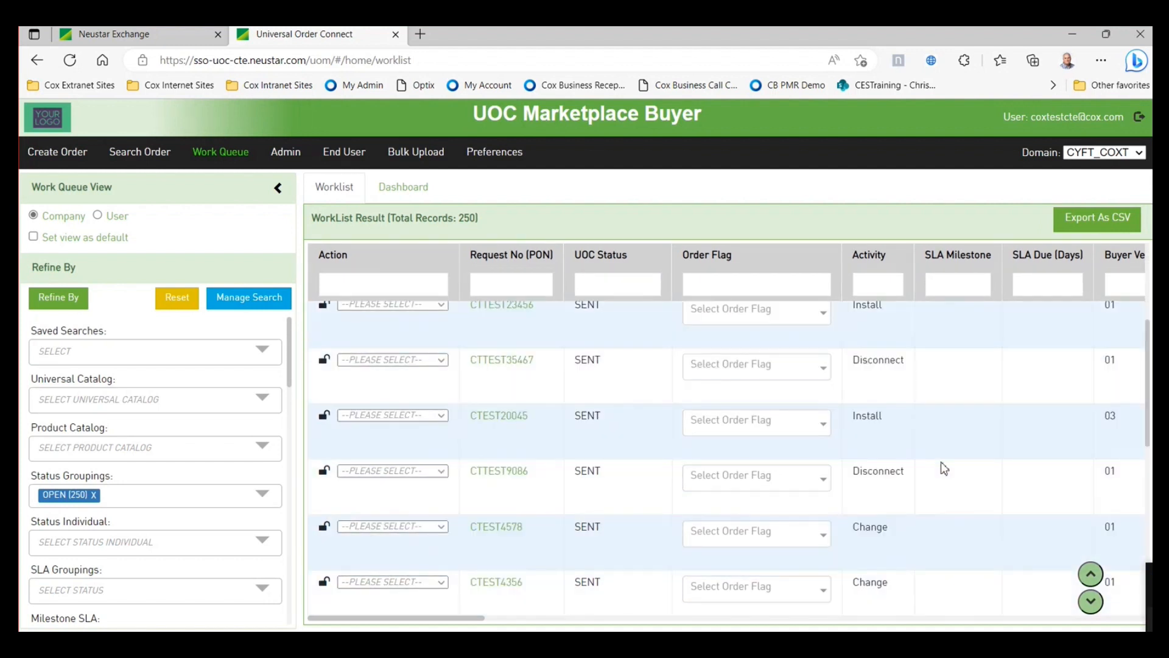
scroll(929, 479, "down", 1)
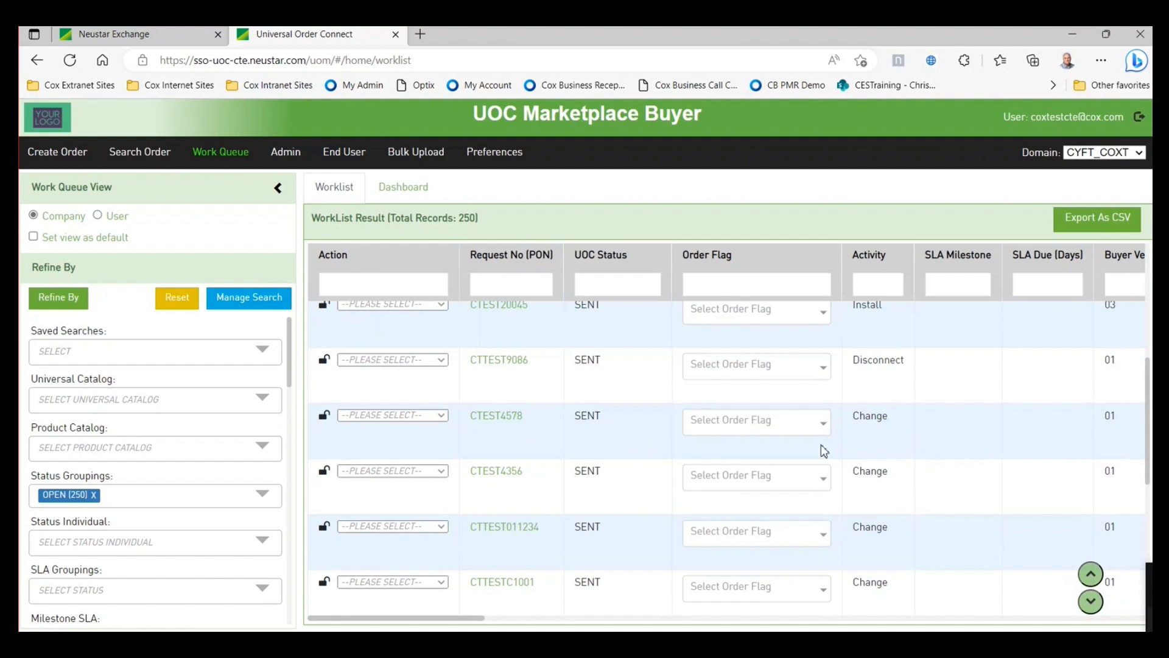
left_click(441, 416)
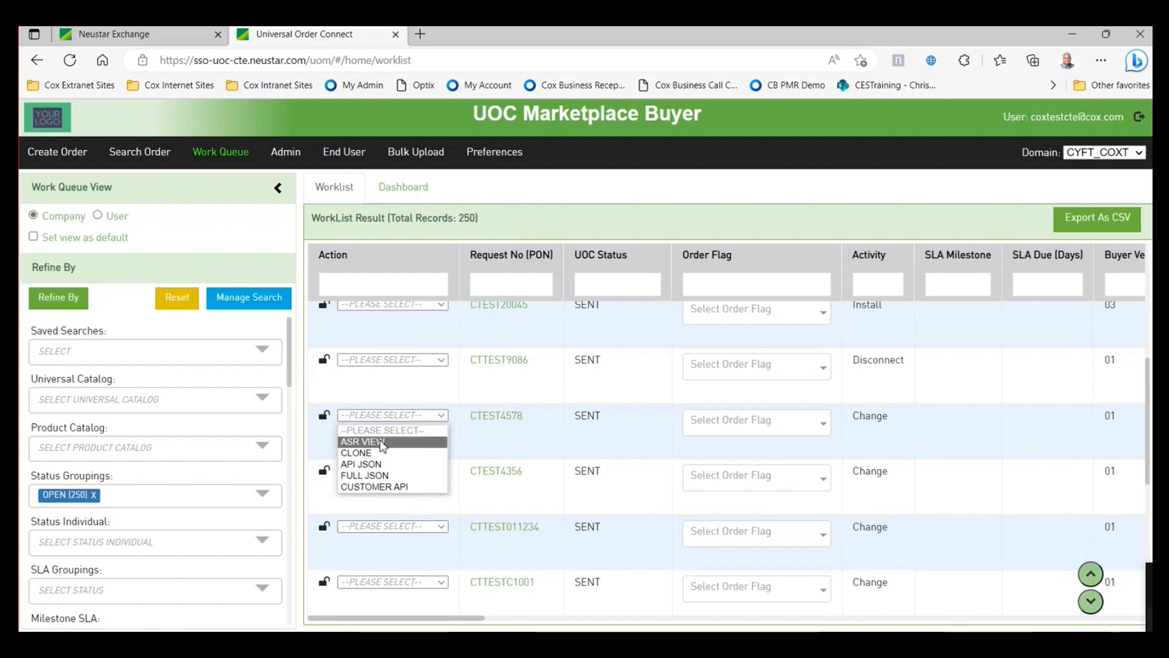
left_click(497, 421)
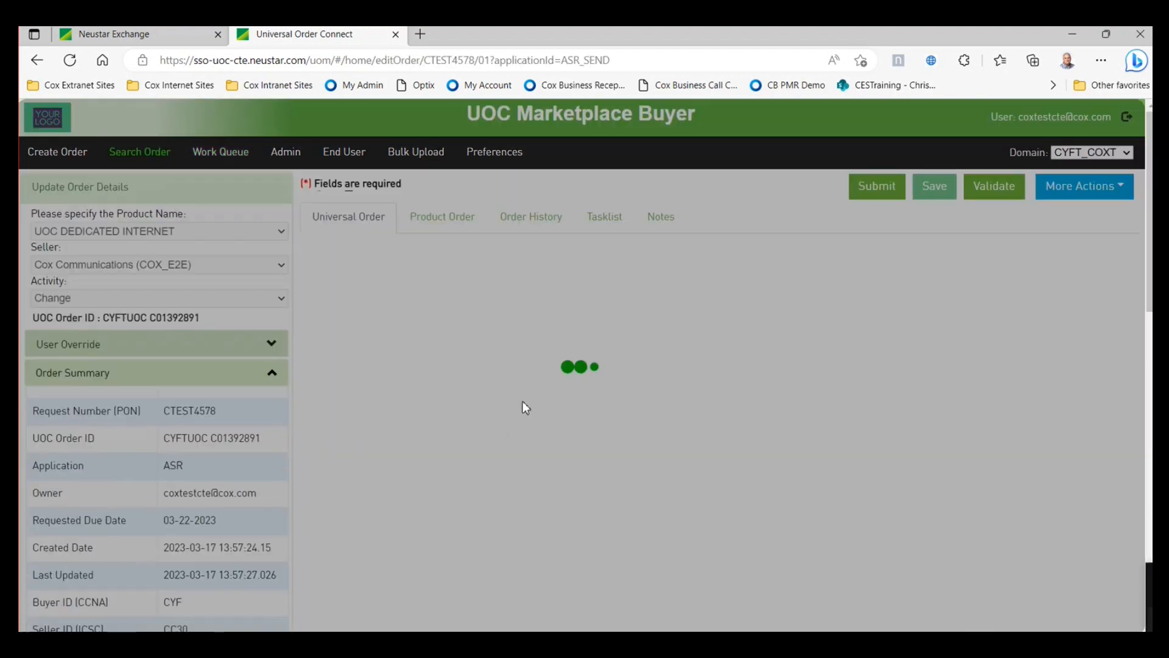
- Review CTEST4578's filled contact and bill details, then start a blank Create Order form
scroll(543, 454, "down", 1)
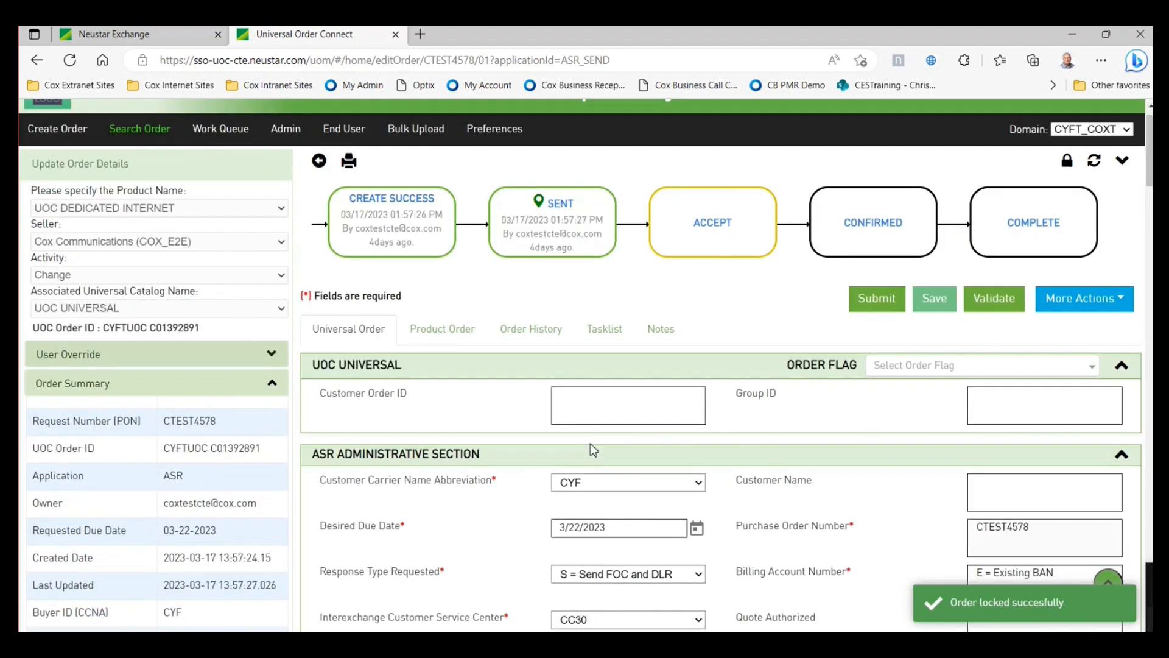
scroll(731, 463, "down", 3)
scroll(833, 467, "down", 10)
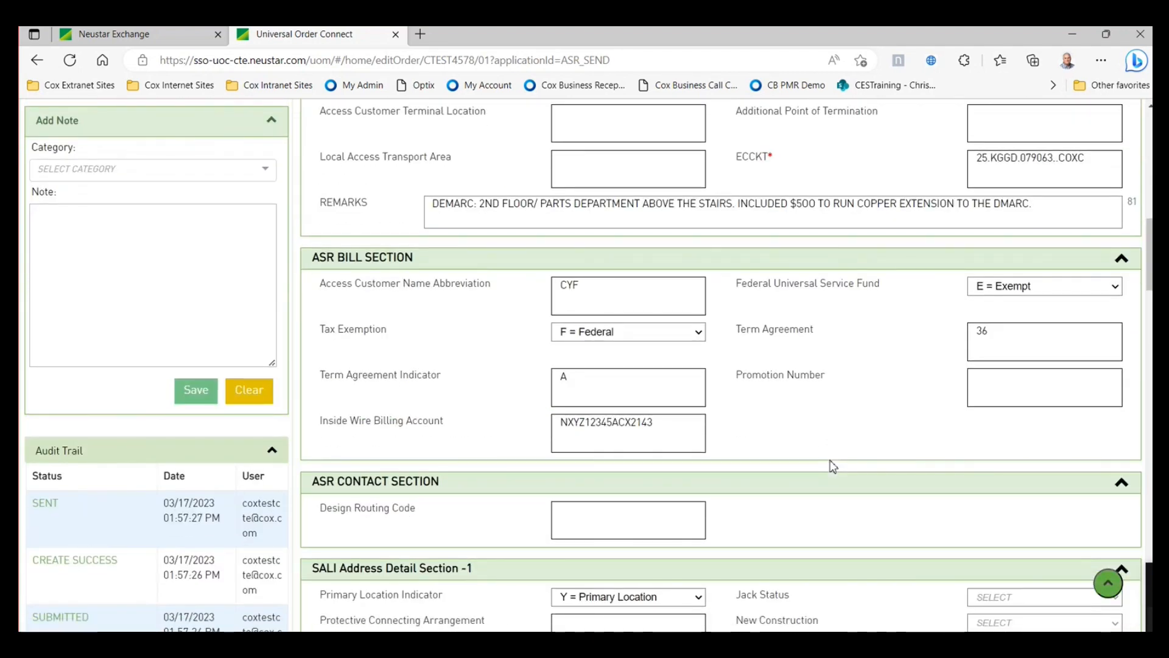
scroll(832, 466, "down", 1)
scroll(832, 465, "up", 6)
scroll(834, 459, "up", 3)
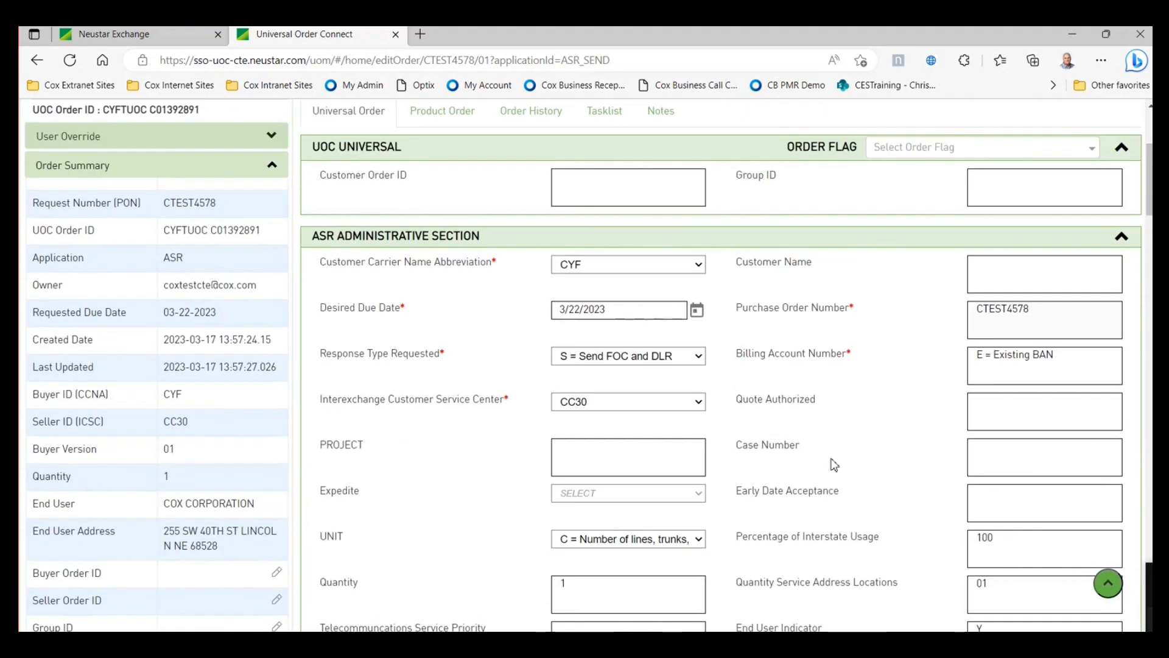
scroll(833, 465, "down", 8)
scroll(832, 461, "down", 5)
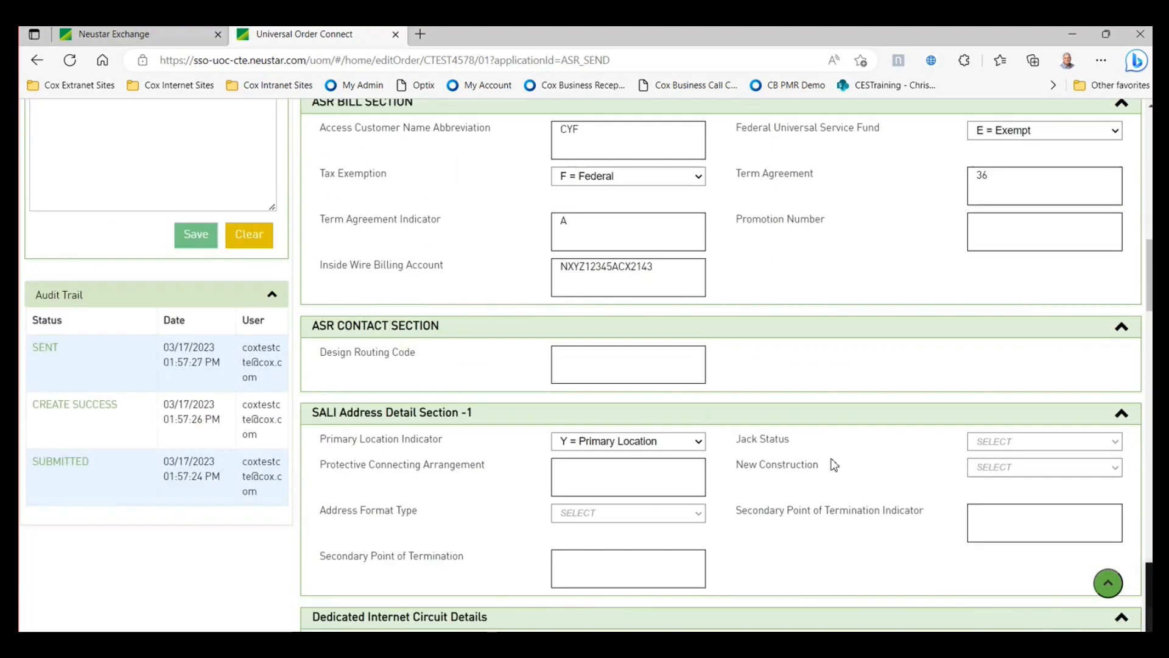
scroll(830, 460, "up", 8)
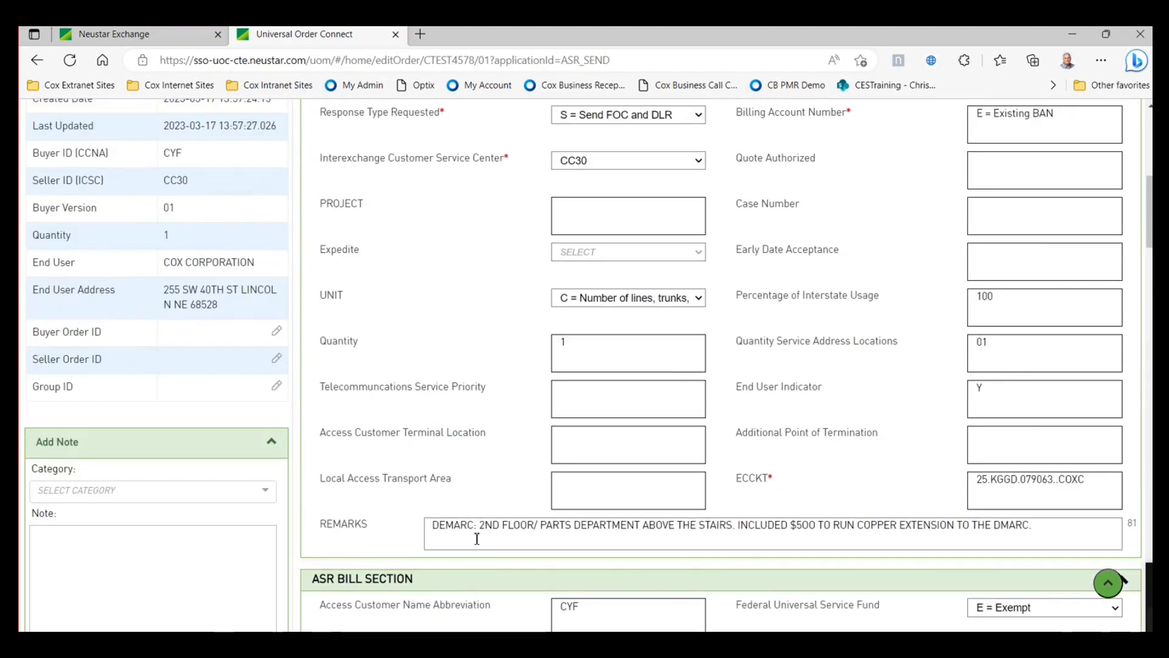
scroll(784, 440, "down", 3)
scroll(814, 447, "down", 20)
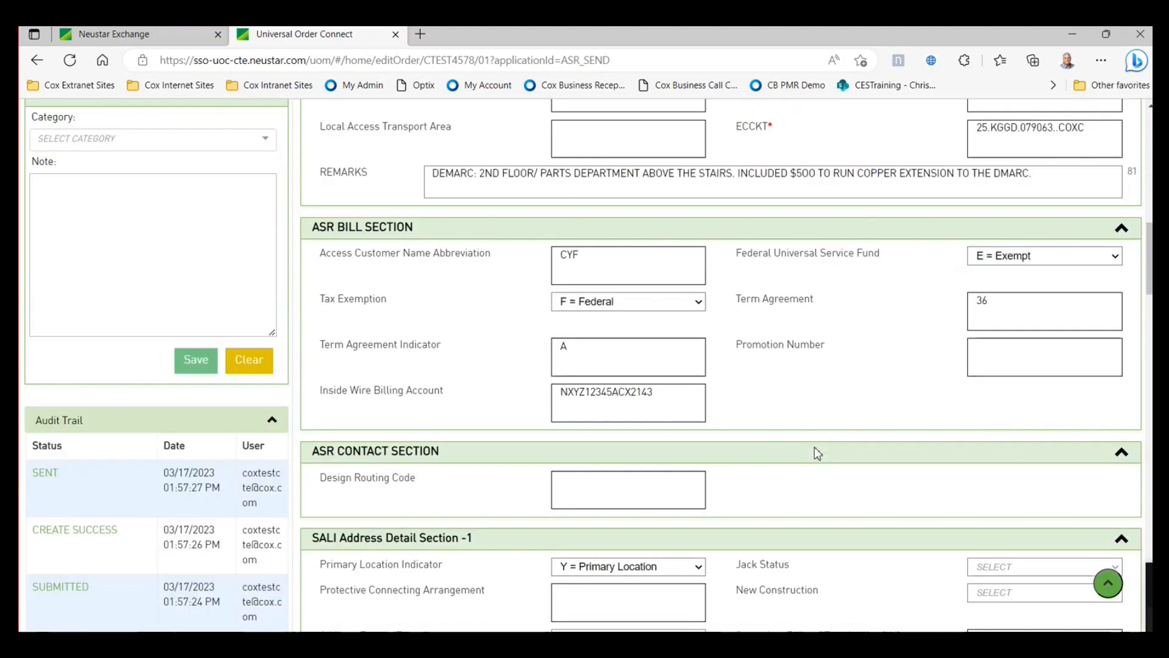
scroll(817, 453, "down", 5)
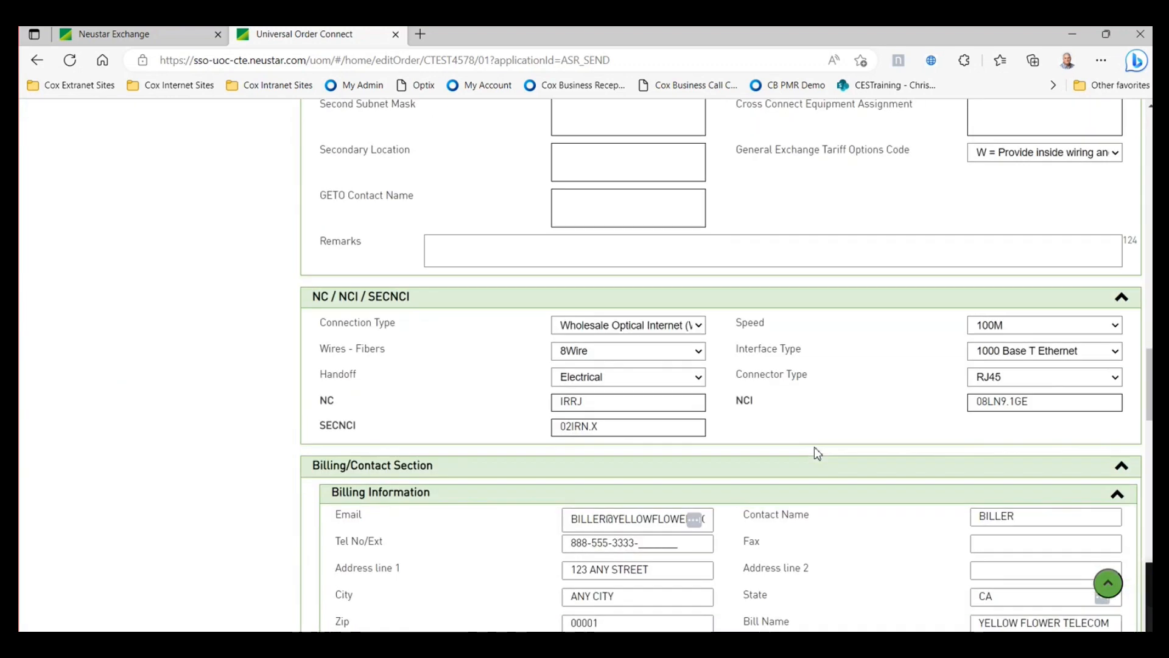
scroll(818, 452, "down", 2)
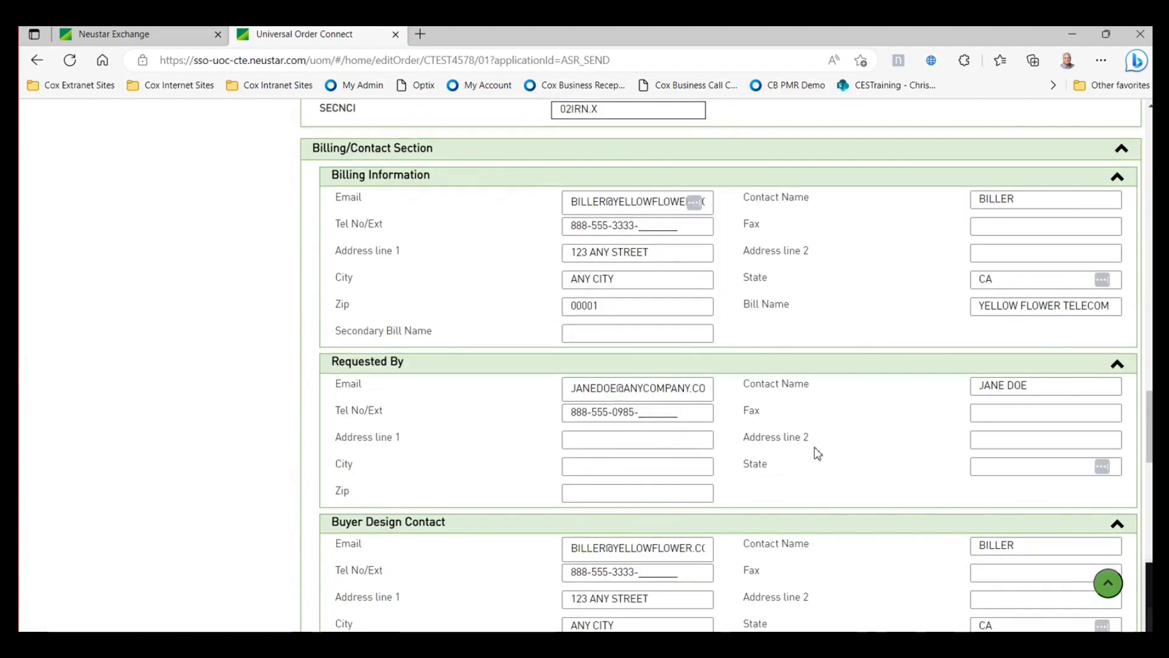
scroll(818, 451, "up", 15)
scroll(818, 452, "up", 6)
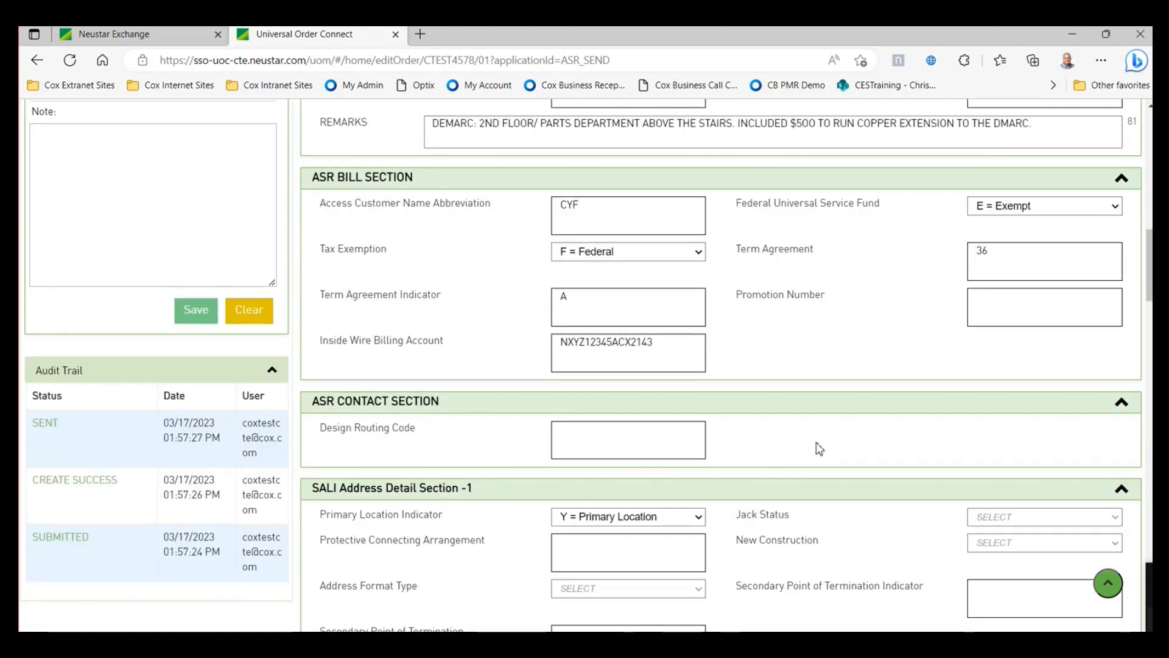
scroll(447, 382, "up", 12)
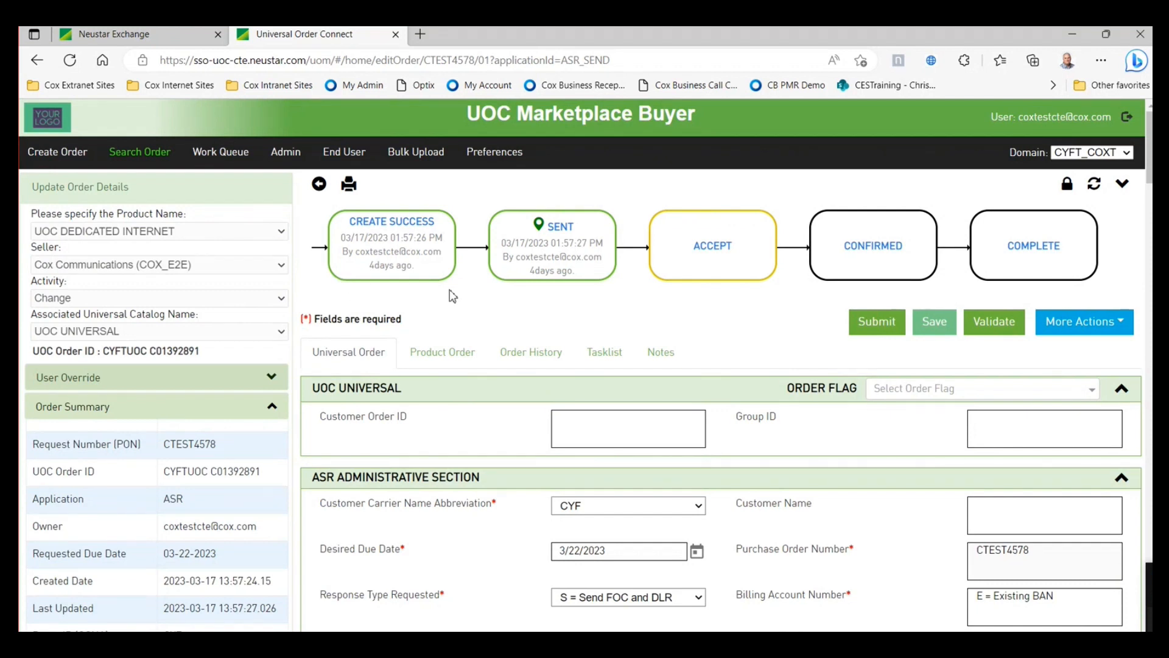
left_click(49, 157)
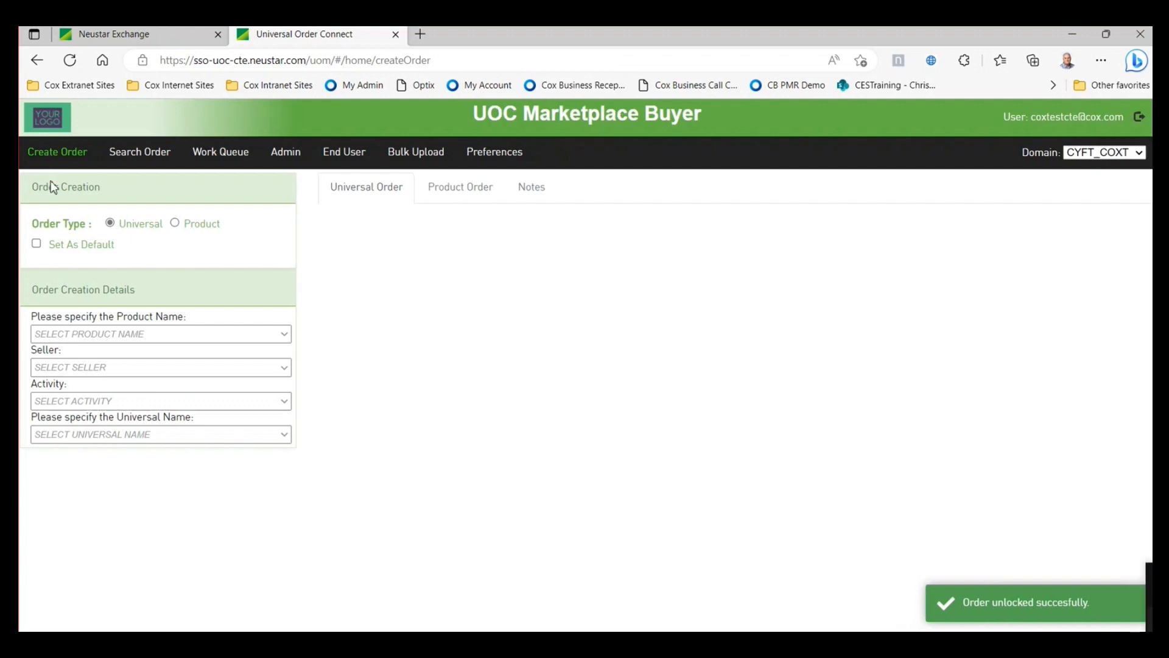
- Start a new order with product UOC DEDICATED INTERNET and activity CHANGE
left_click(279, 337)
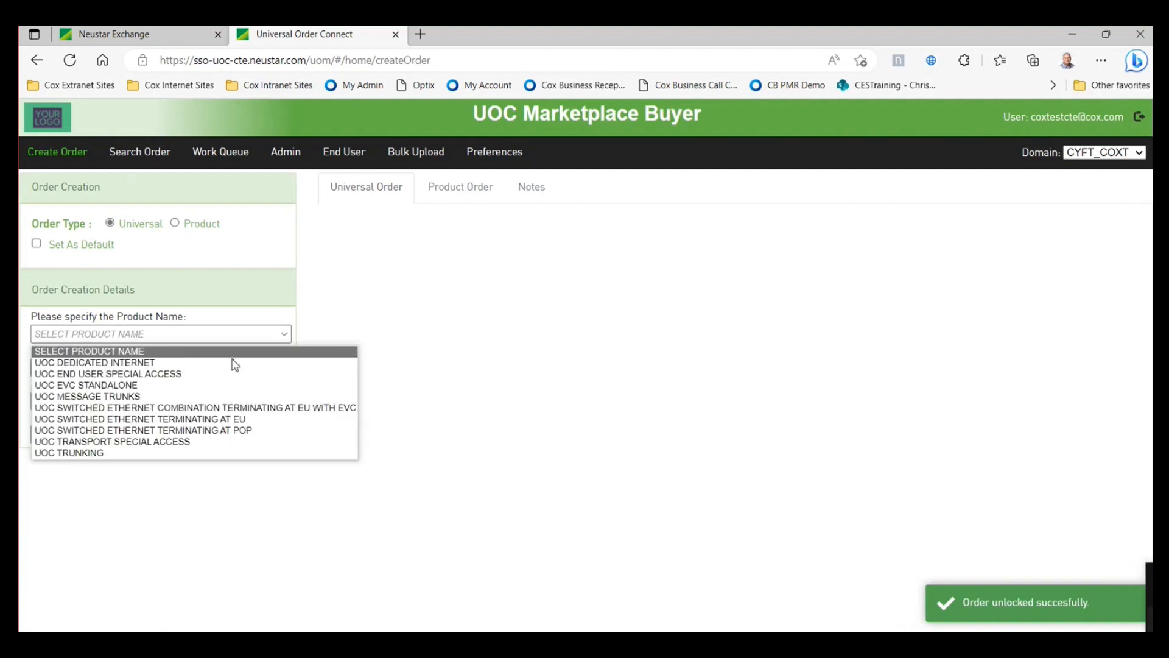
left_click(147, 363)
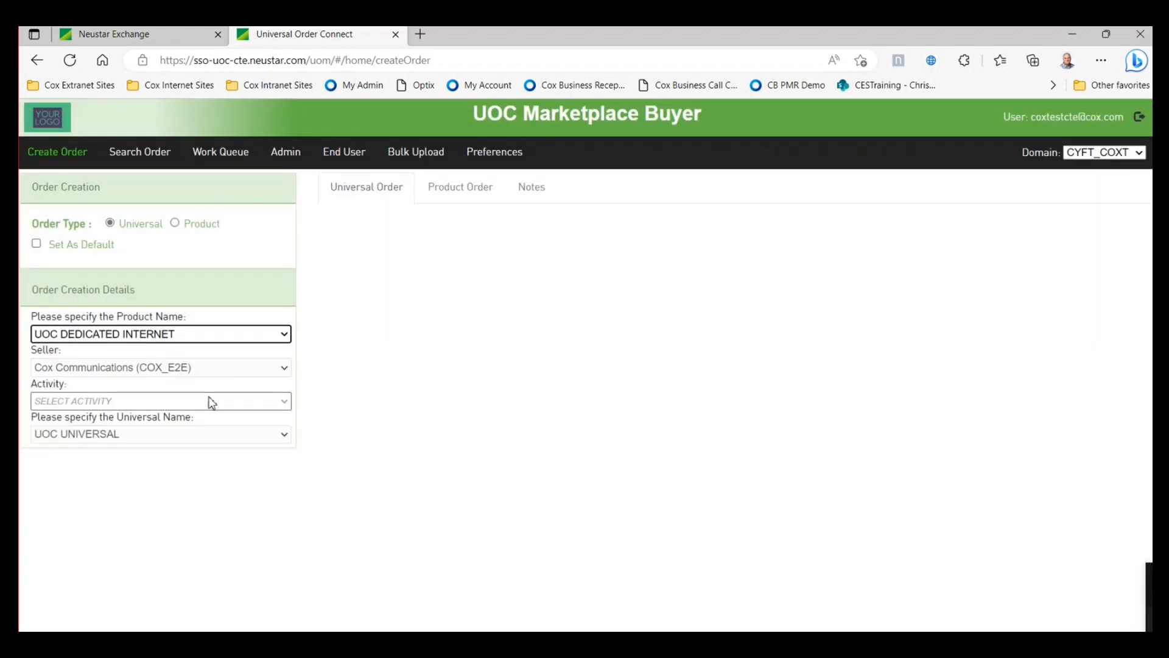
left_click(280, 404)
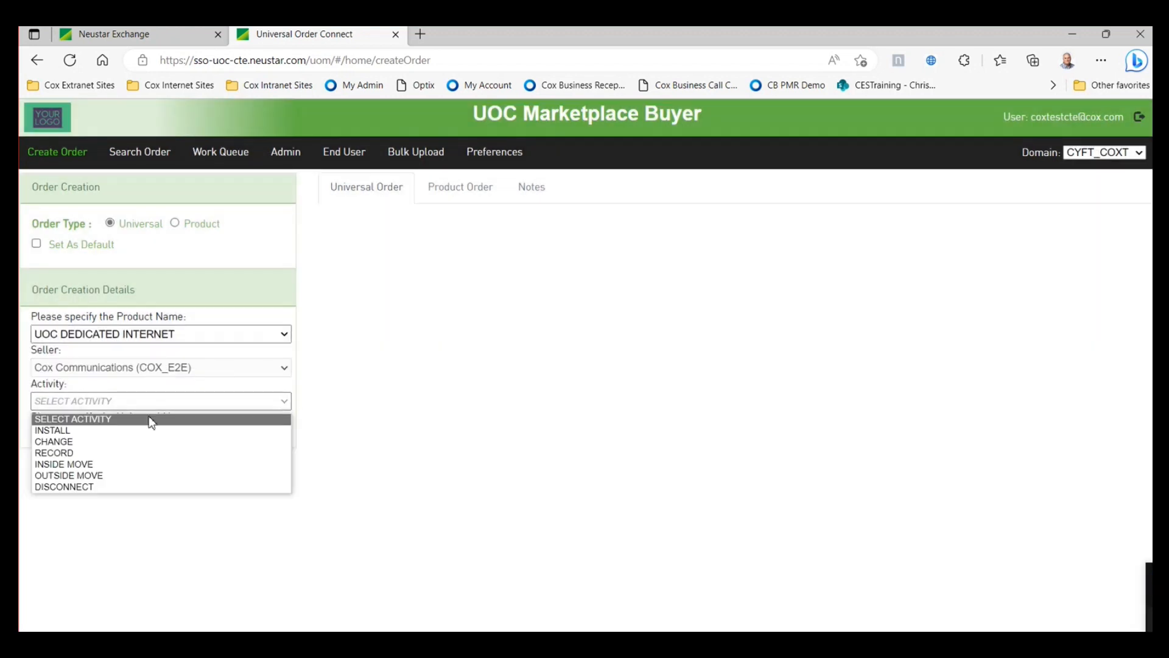
left_click(82, 441)
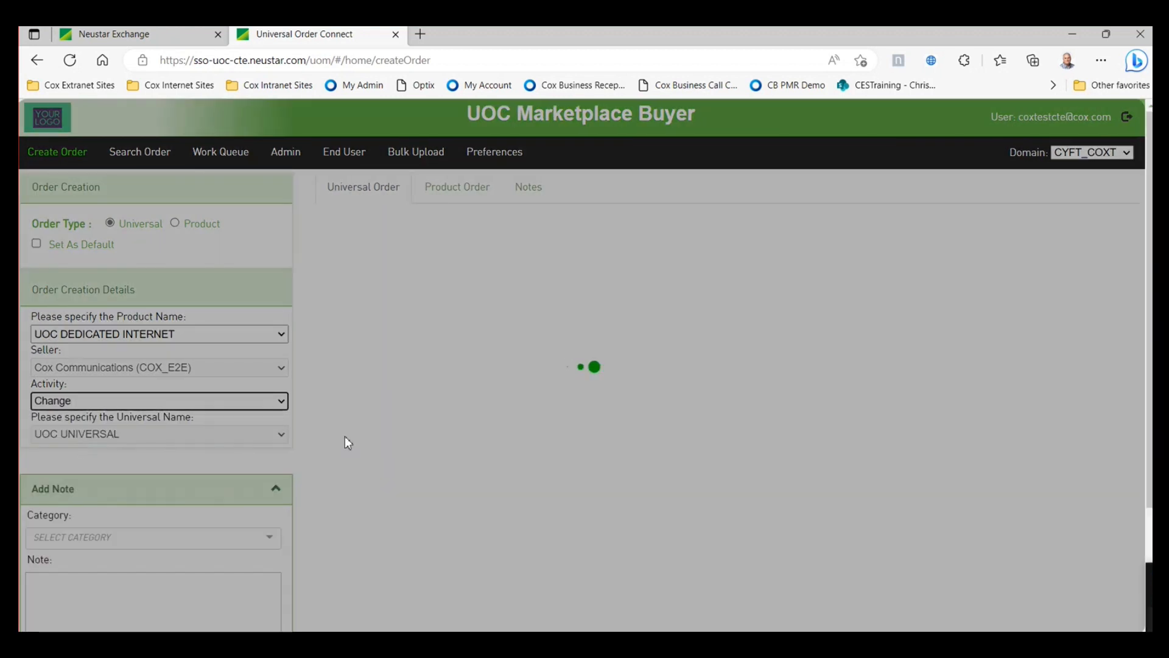
- Look through the blank Change order form, then go to the Upload Bulk Order page
scroll(875, 501, "down", 1)
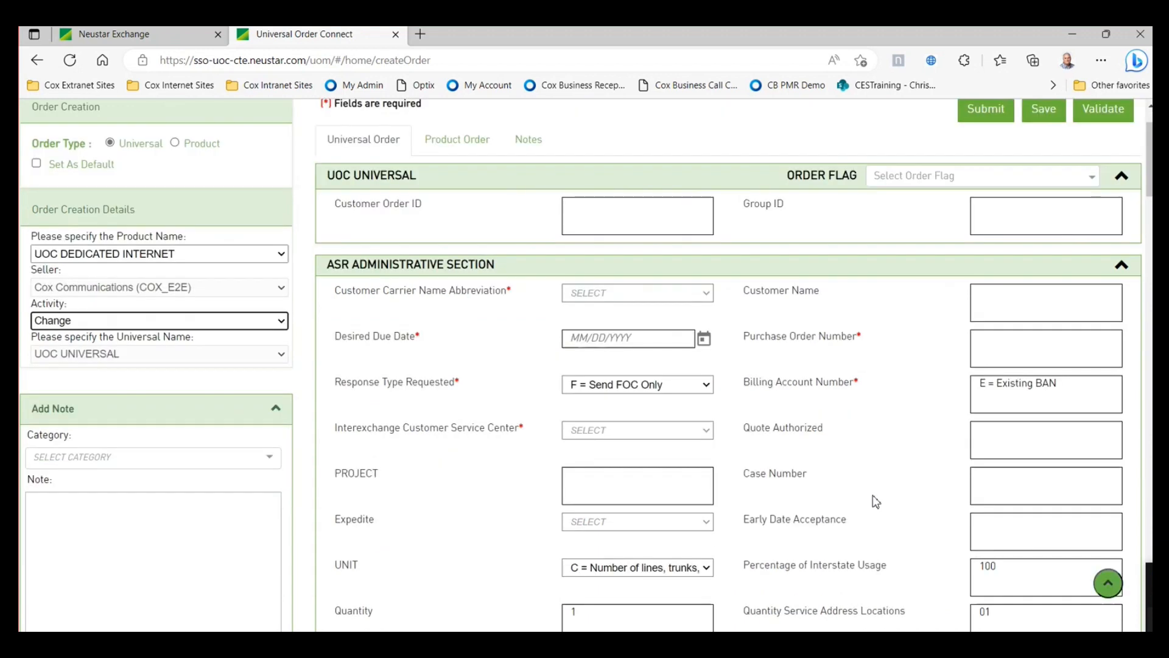
scroll(845, 478, "down", 1)
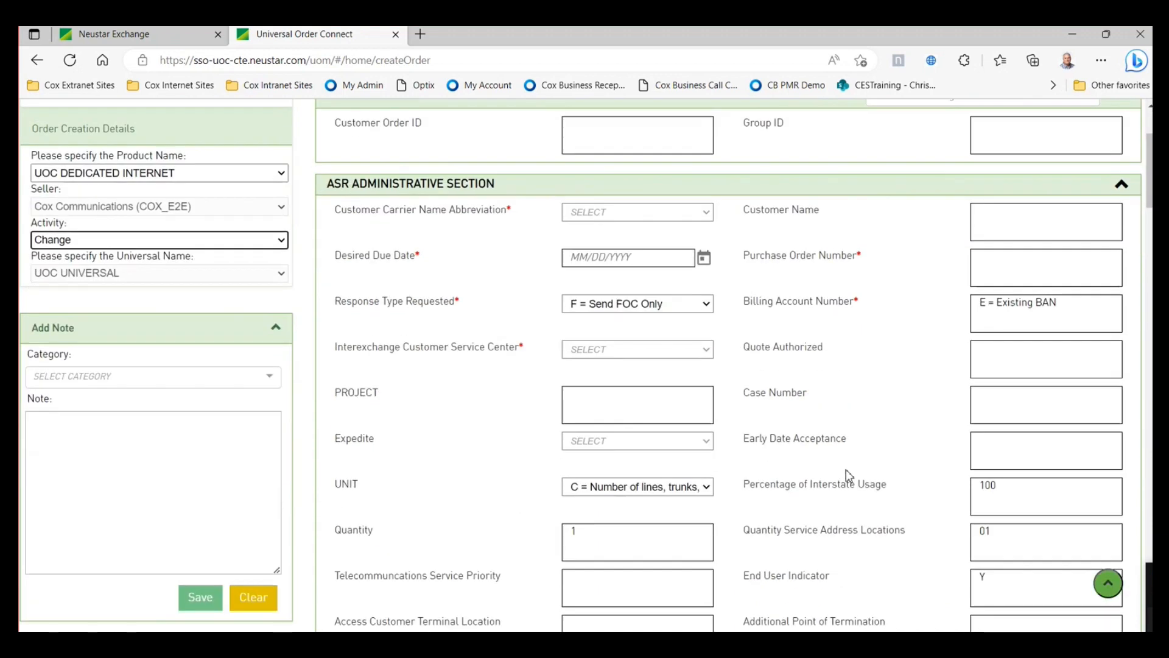
scroll(847, 478, "down", 1)
scroll(853, 473, "up", 2)
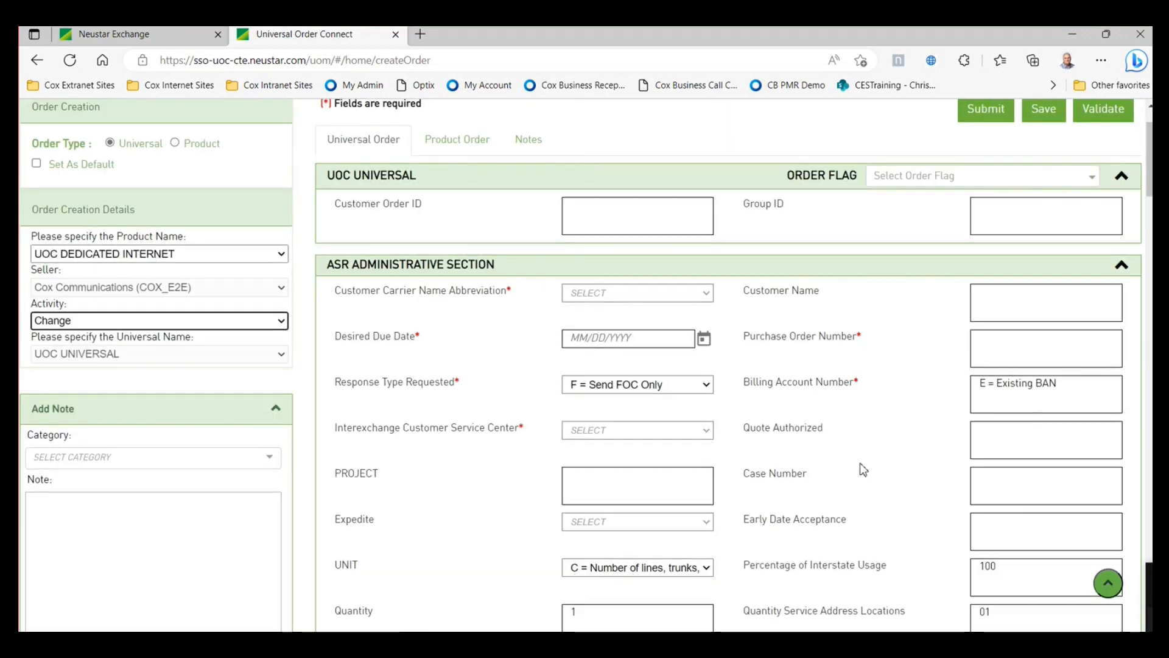
scroll(864, 469, "down", 2)
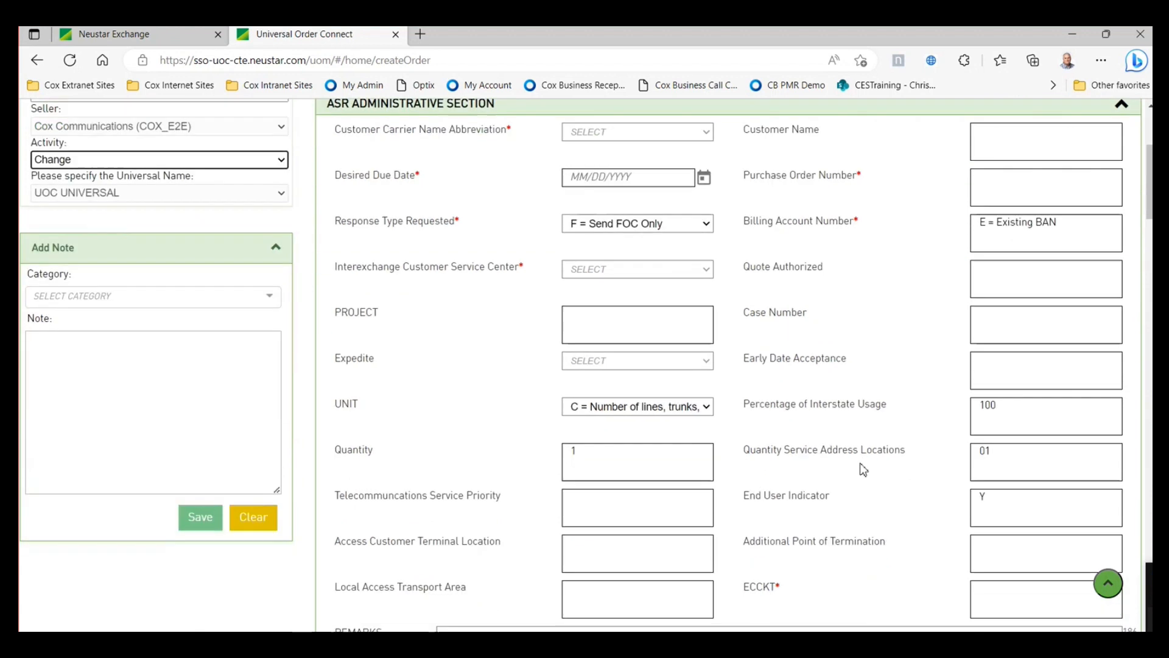
scroll(883, 464, "up", 1)
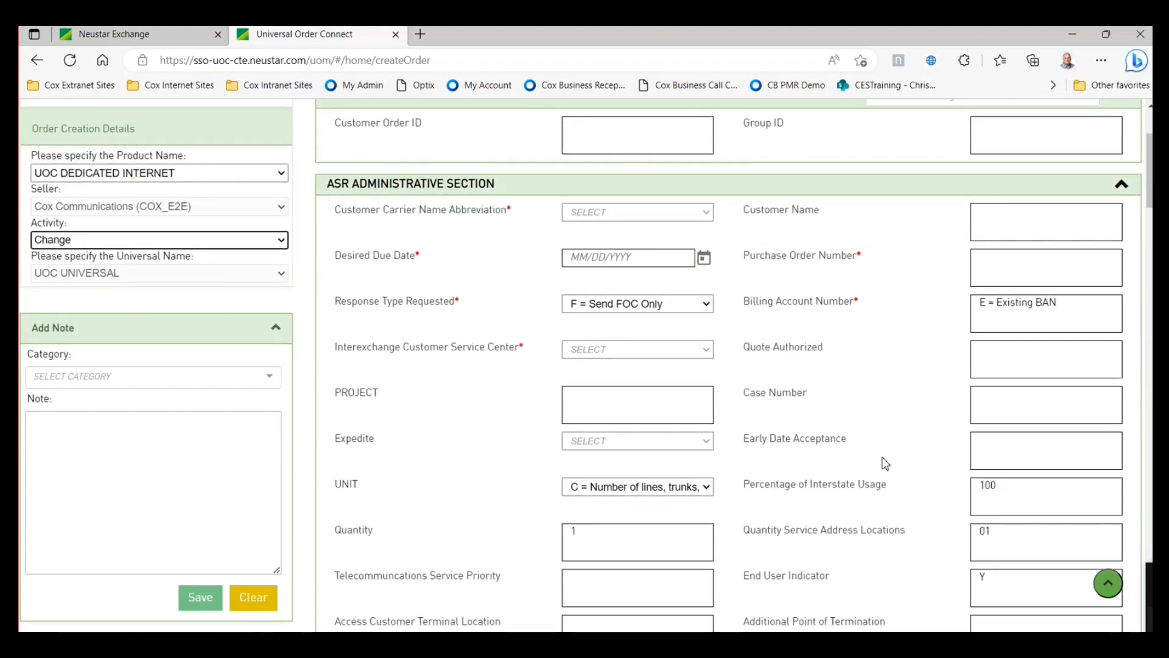
scroll(581, 258, "up", 1)
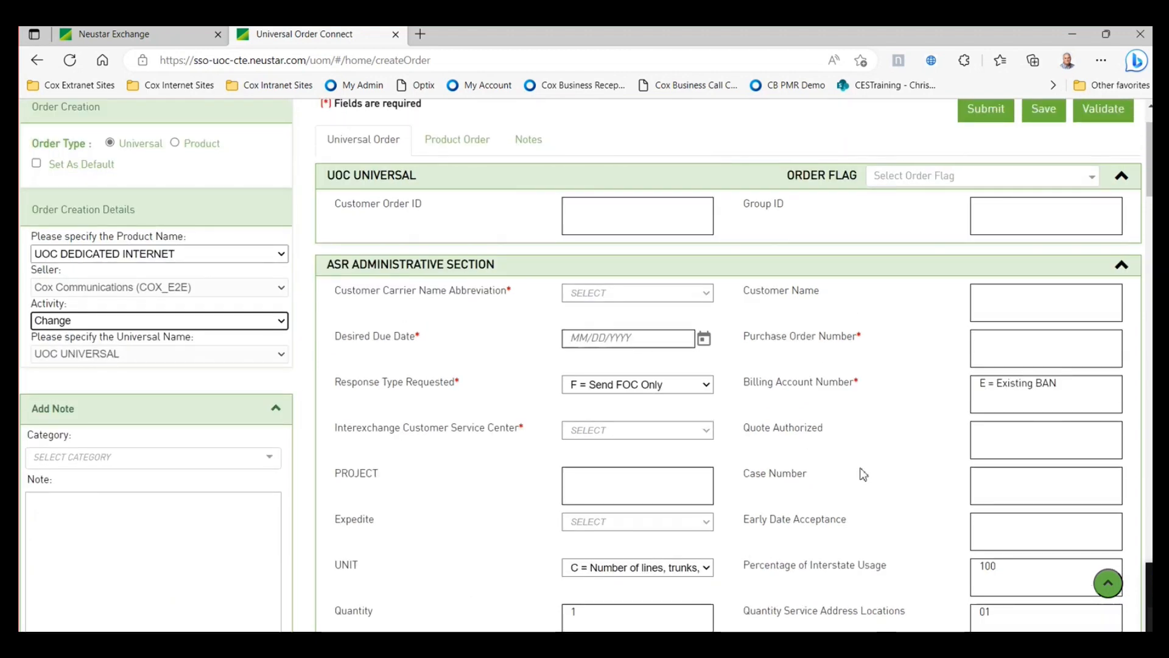
scroll(864, 474, "down", 6)
scroll(862, 469, "down", 8)
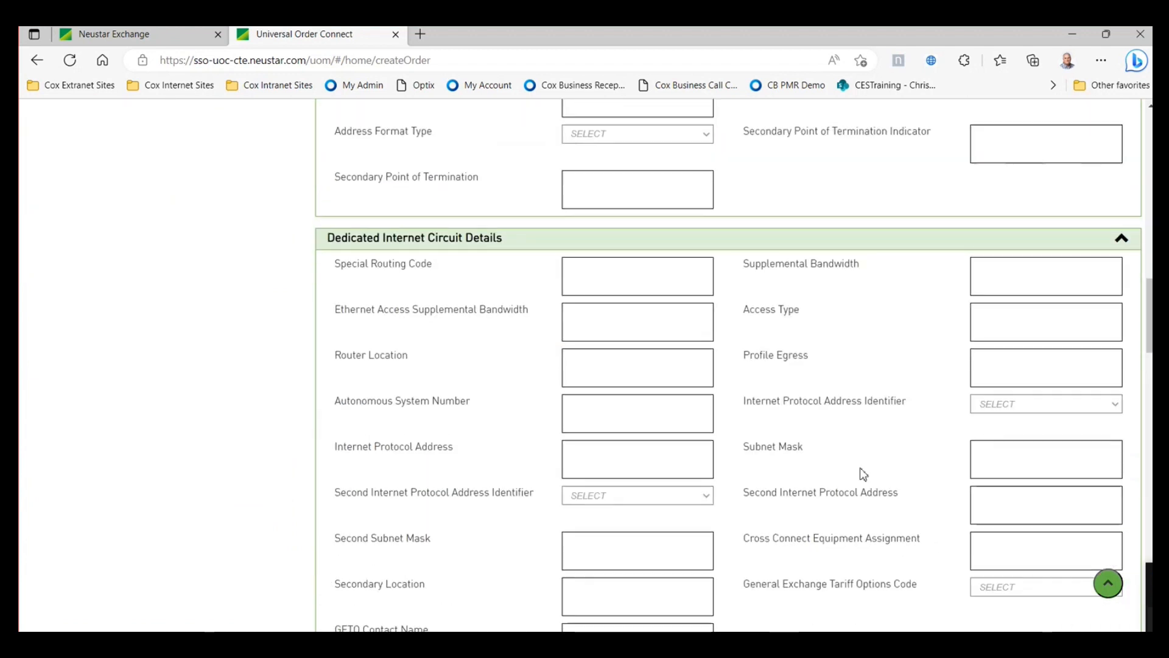
scroll(861, 470, "up", 14)
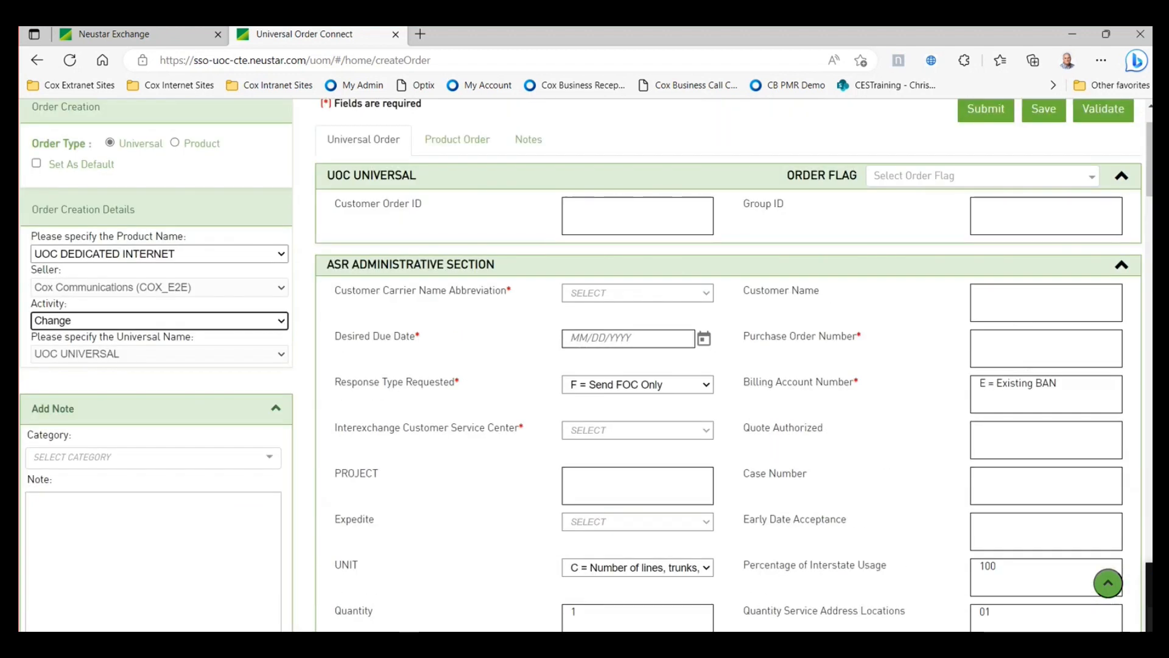
scroll(215, 232, "up", 2)
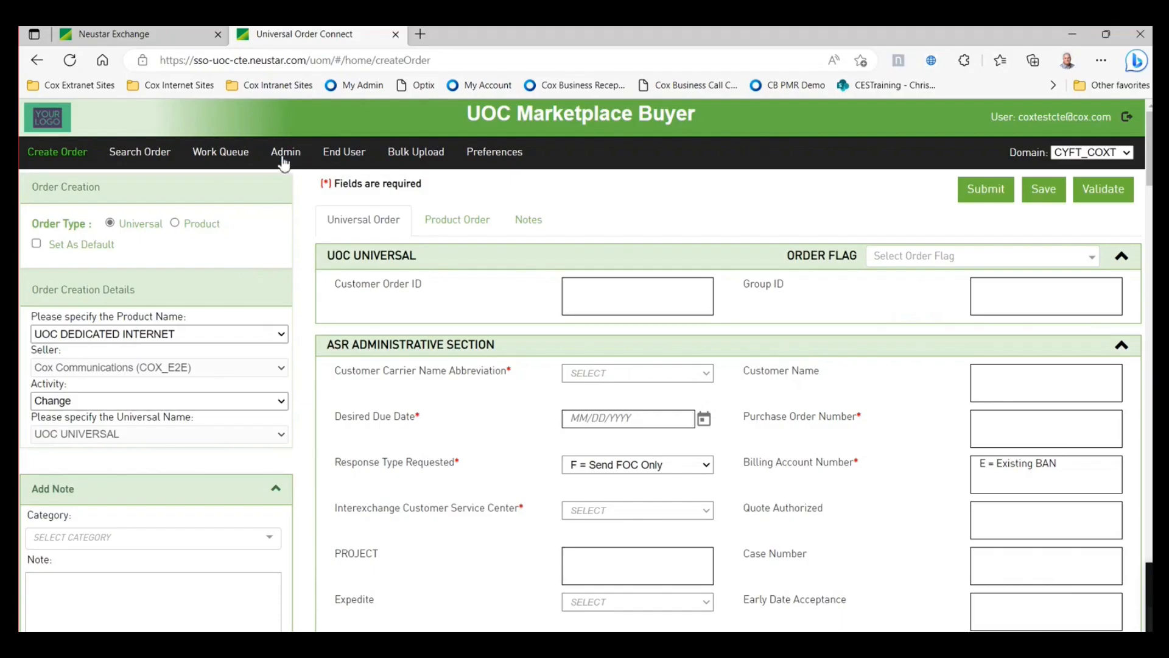
left_click(416, 160)
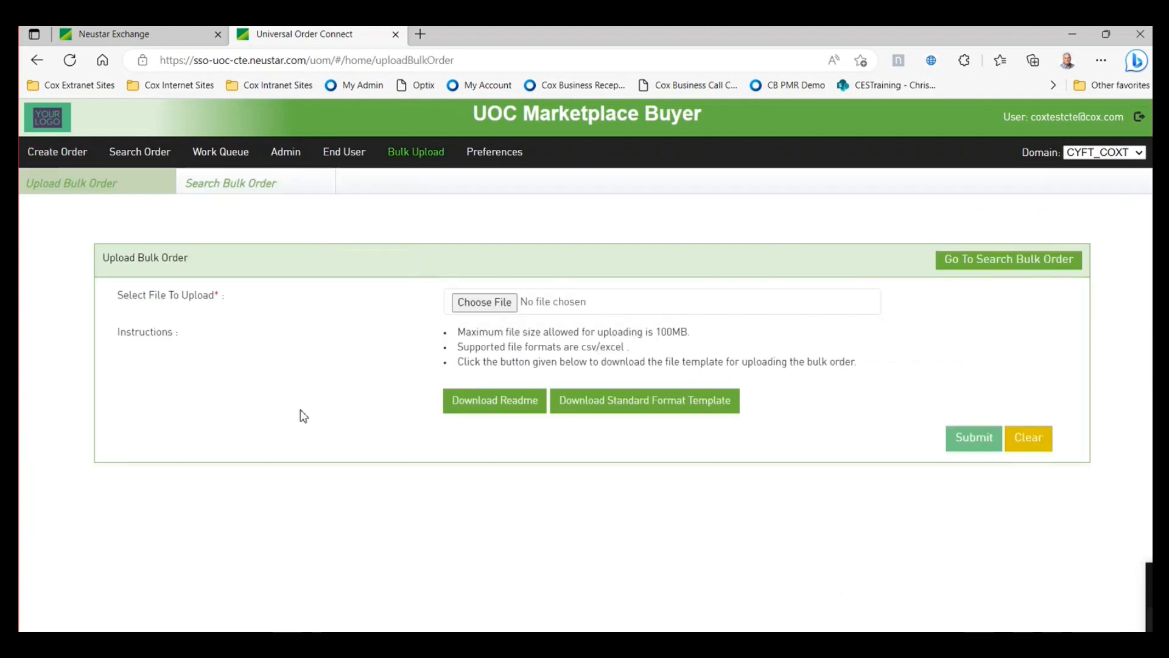
- Read through the BULK_ORDER_UPLOAD Read Me PDF and close it
left_click(490, 404)
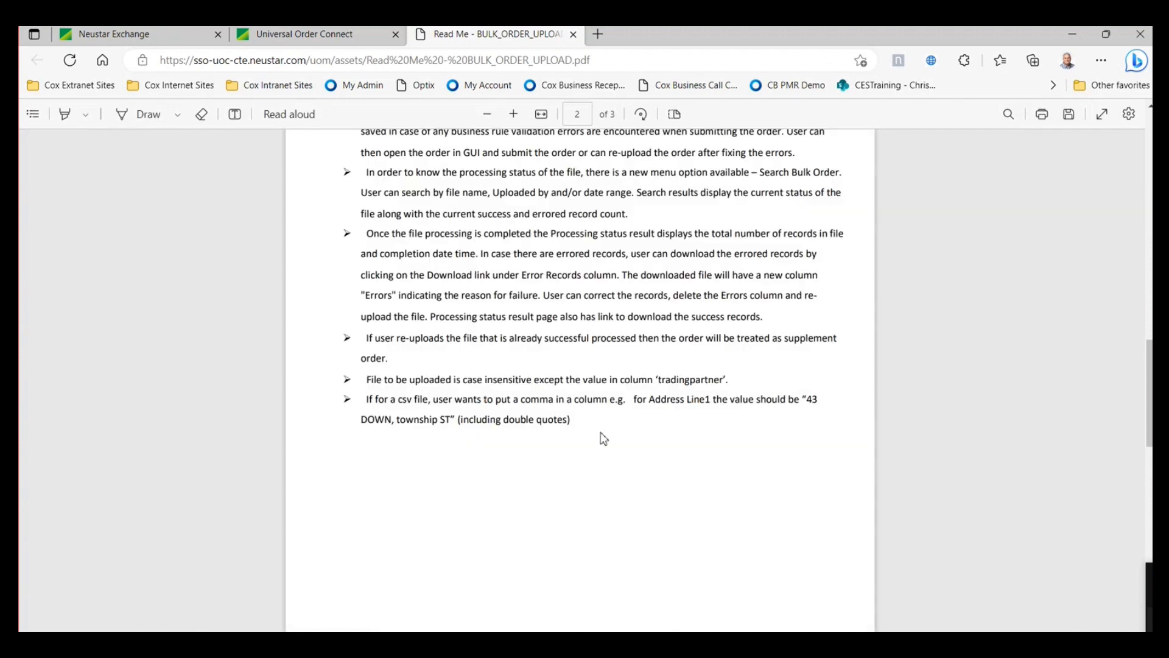
scroll(604, 440, "up", 6)
scroll(662, 450, "down", 4)
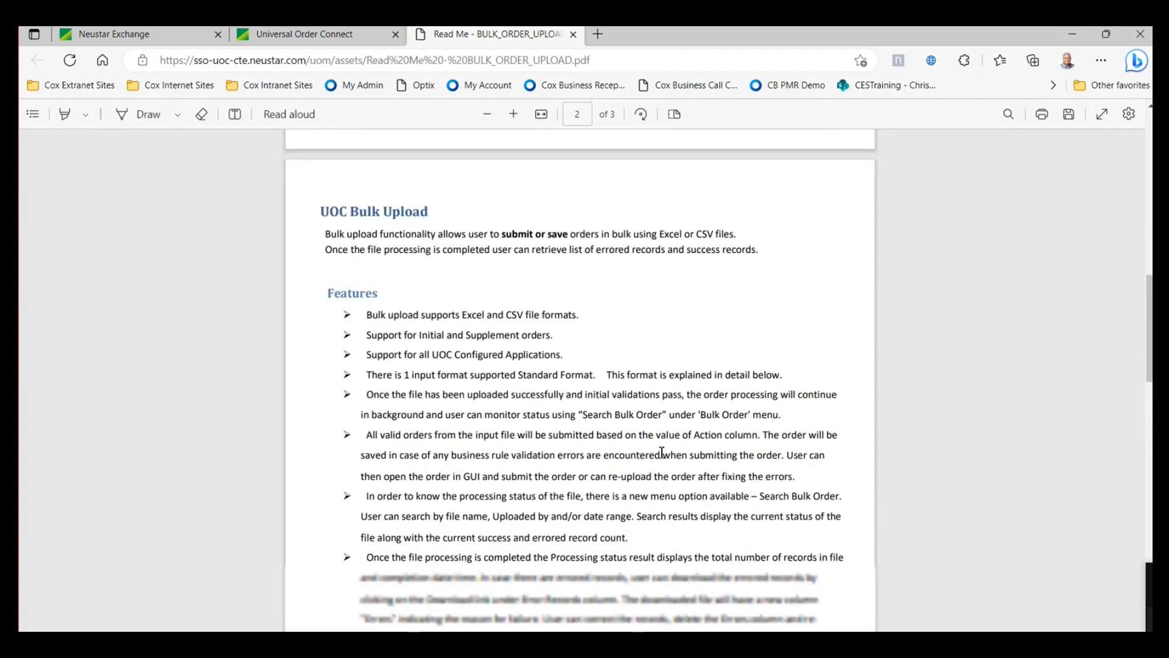
scroll(662, 449, "up", 8)
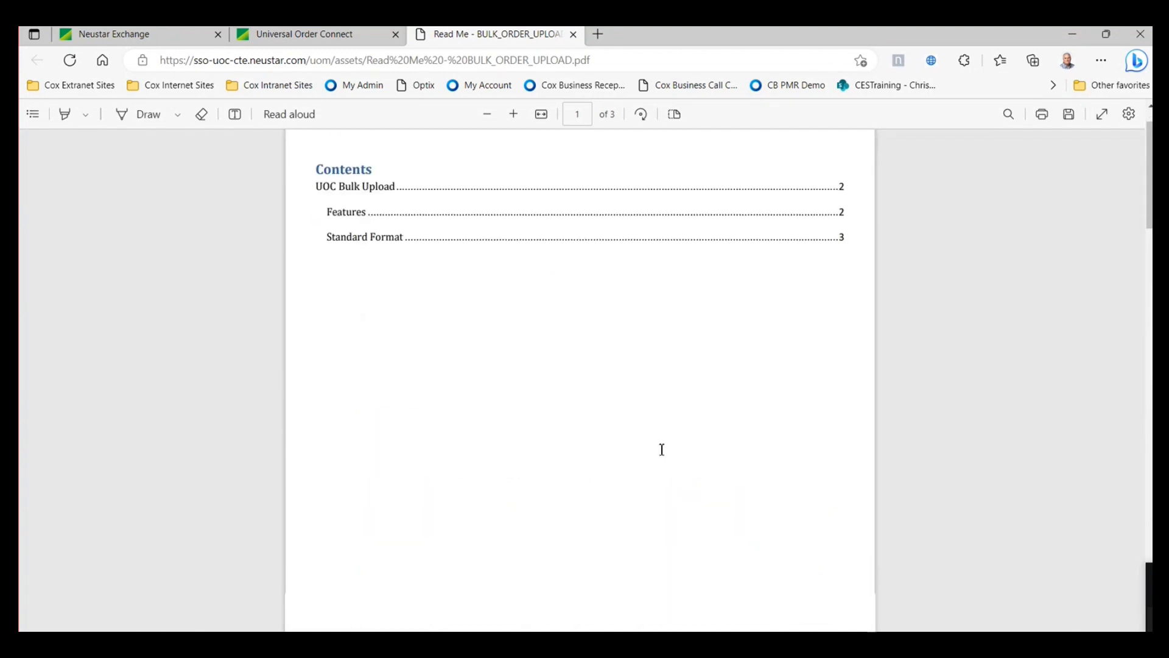
scroll(662, 450, "down", 3)
scroll(662, 449, "down", 15)
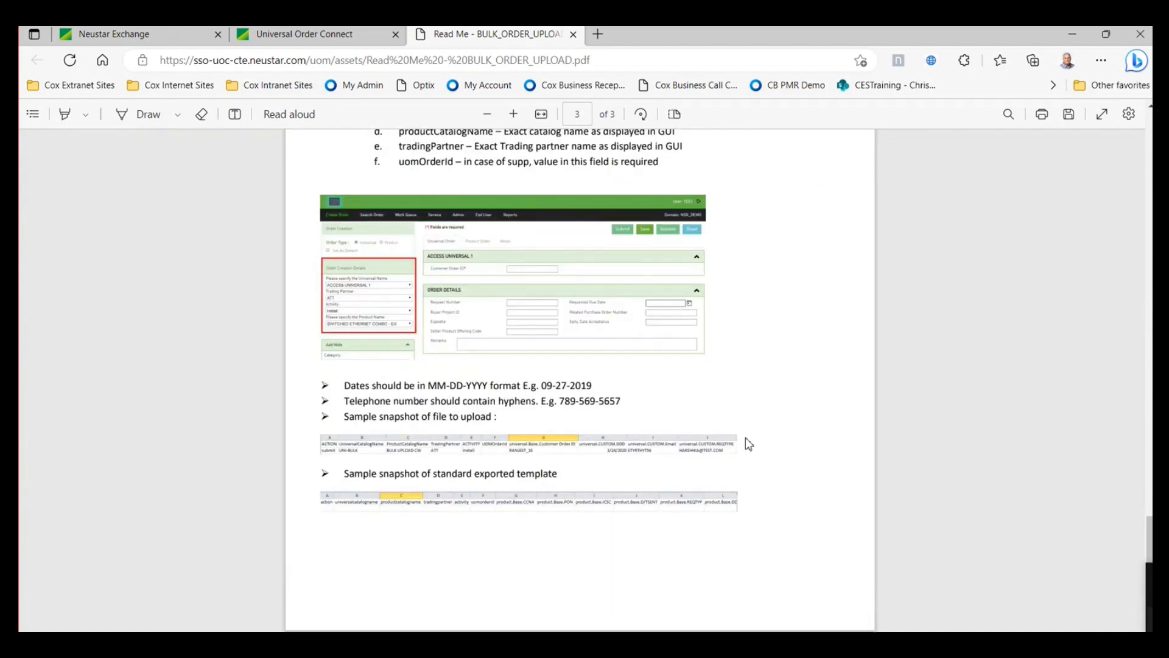
scroll(749, 443, "up", 5)
left_click(573, 35)
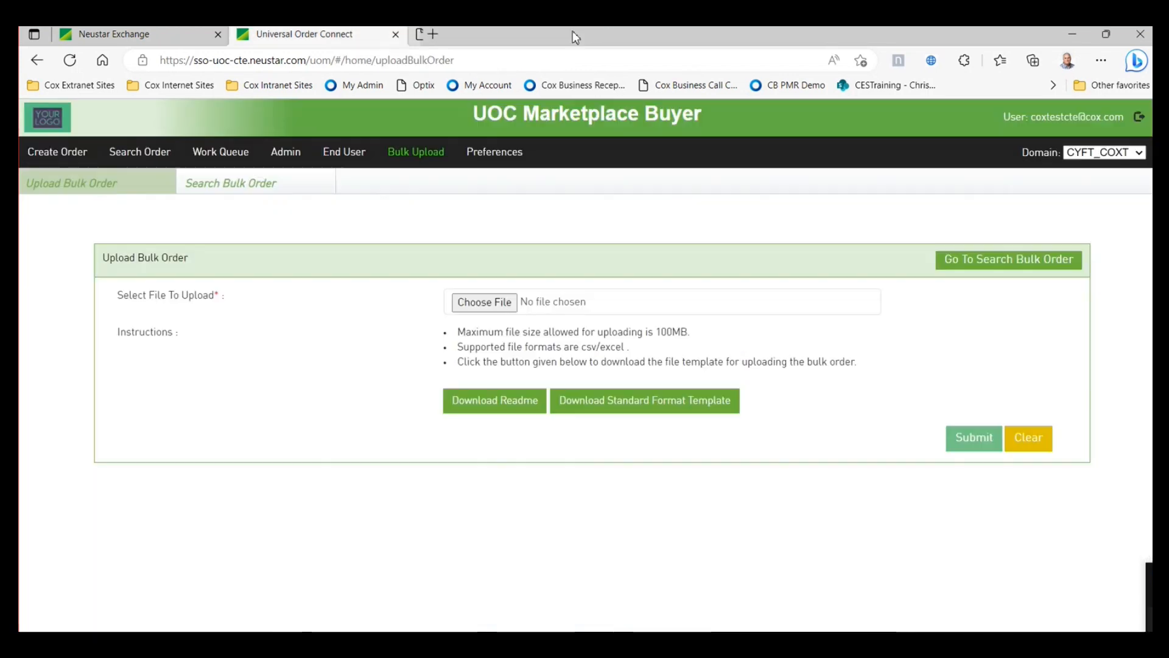
- Export the standard format template with catalogs UOC UNIVERSAL and UOC DEDICATED INTERNET
left_click(616, 407)
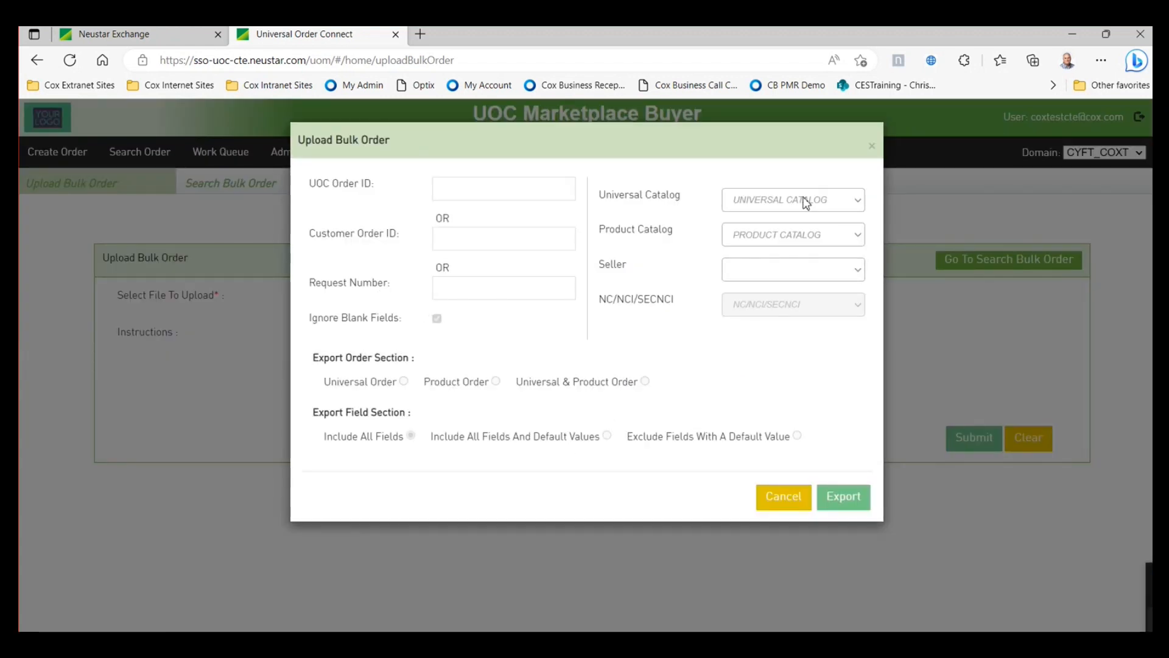
left_click(858, 201)
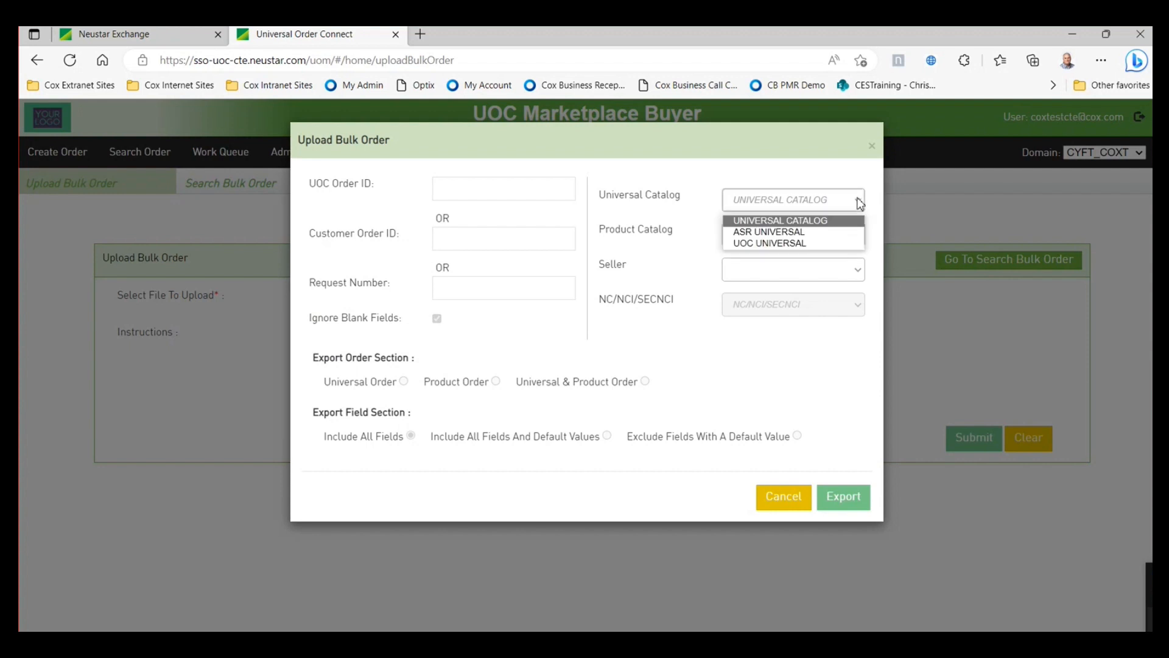
left_click(792, 243)
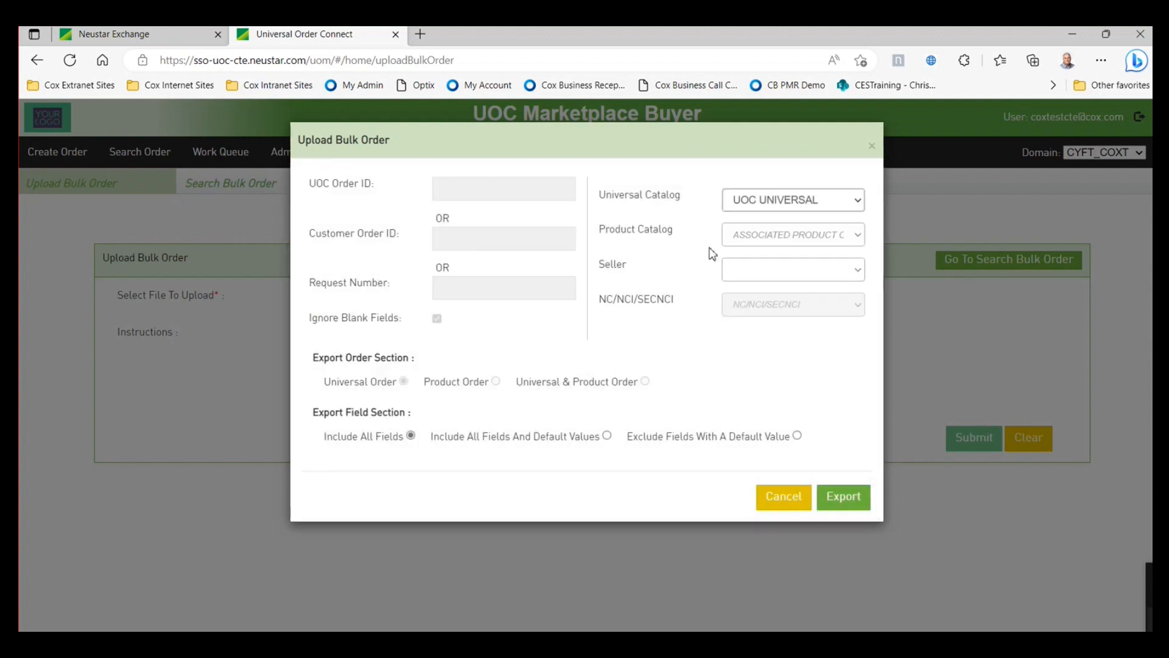
left_click(747, 238)
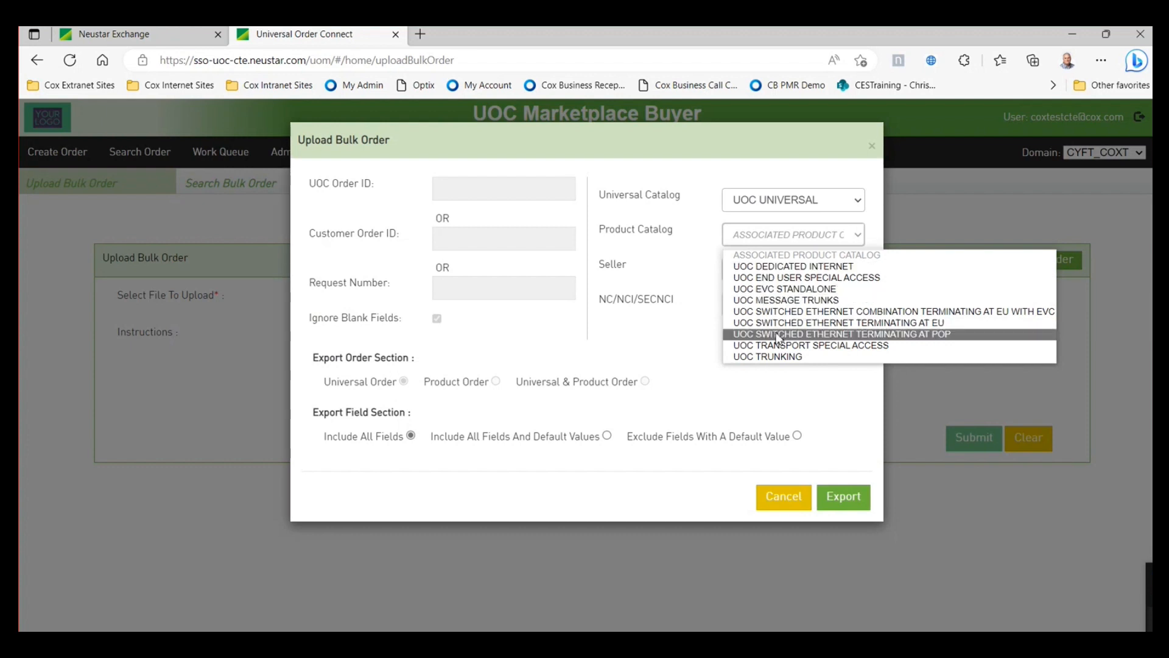
left_click(778, 267)
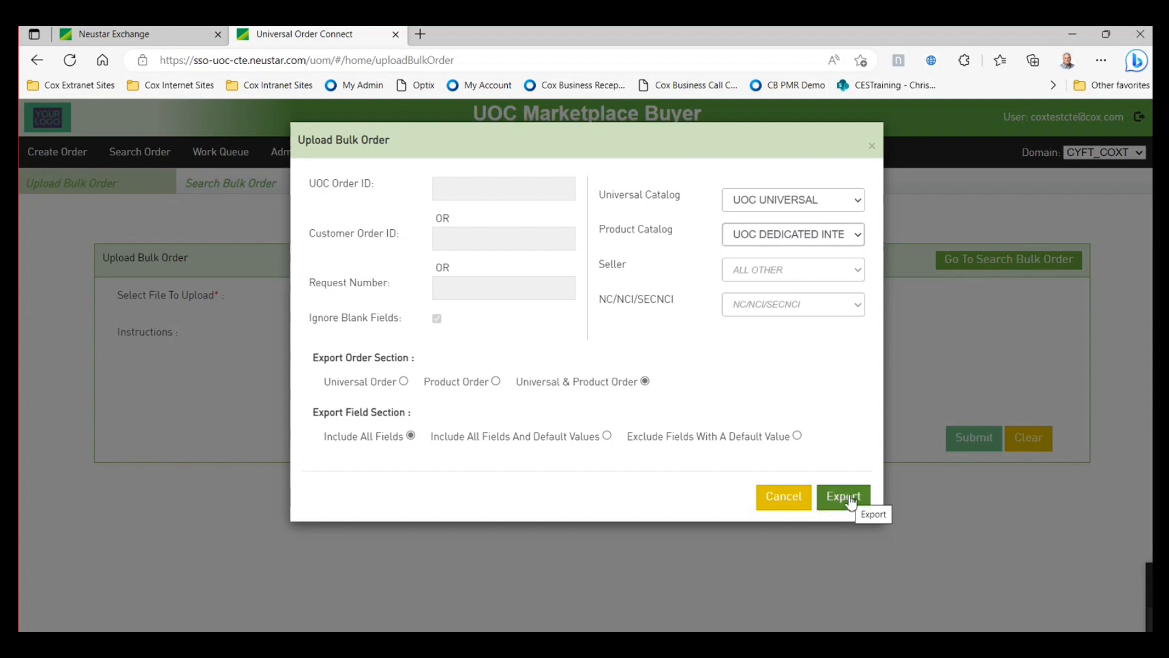
left_click(776, 499)
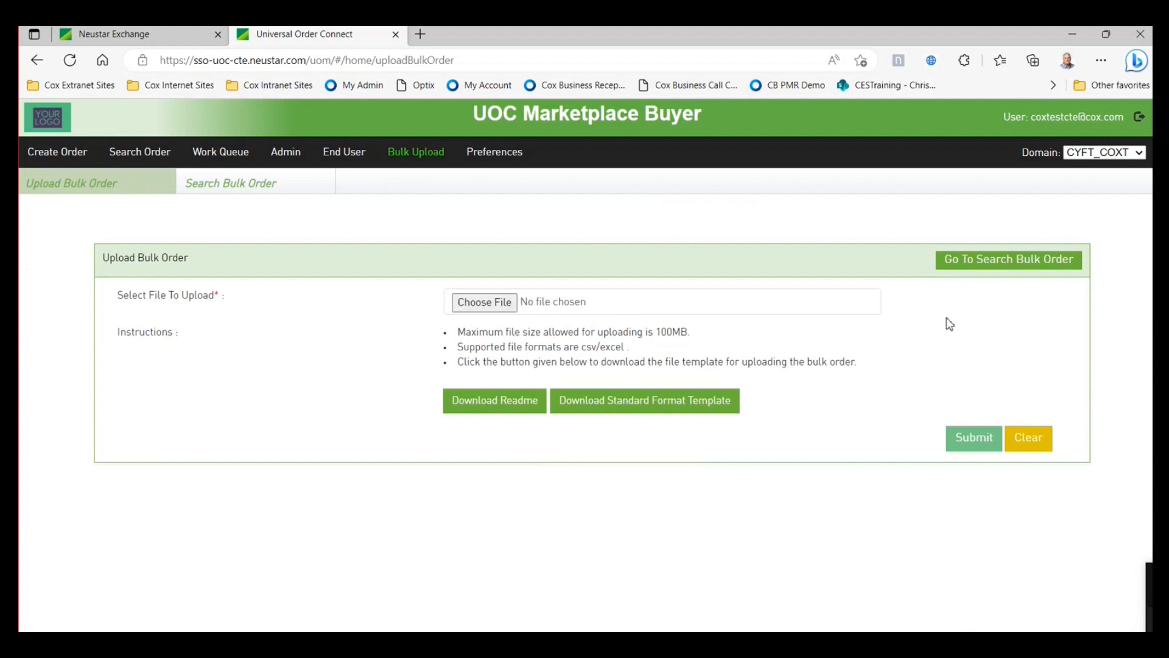
- Search all 35 bulk uploads and download the error records for Mkt Testing_Bulk Order Upload_01.csv
left_click(971, 260)
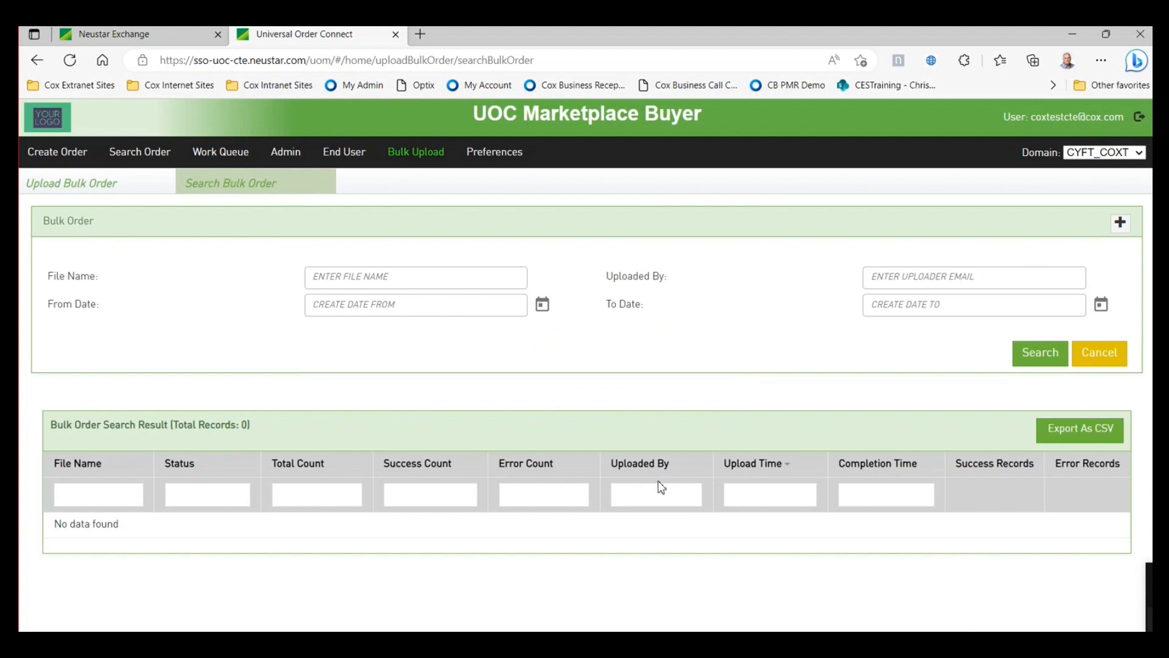
left_click(1037, 359)
scroll(755, 436, "down", 4)
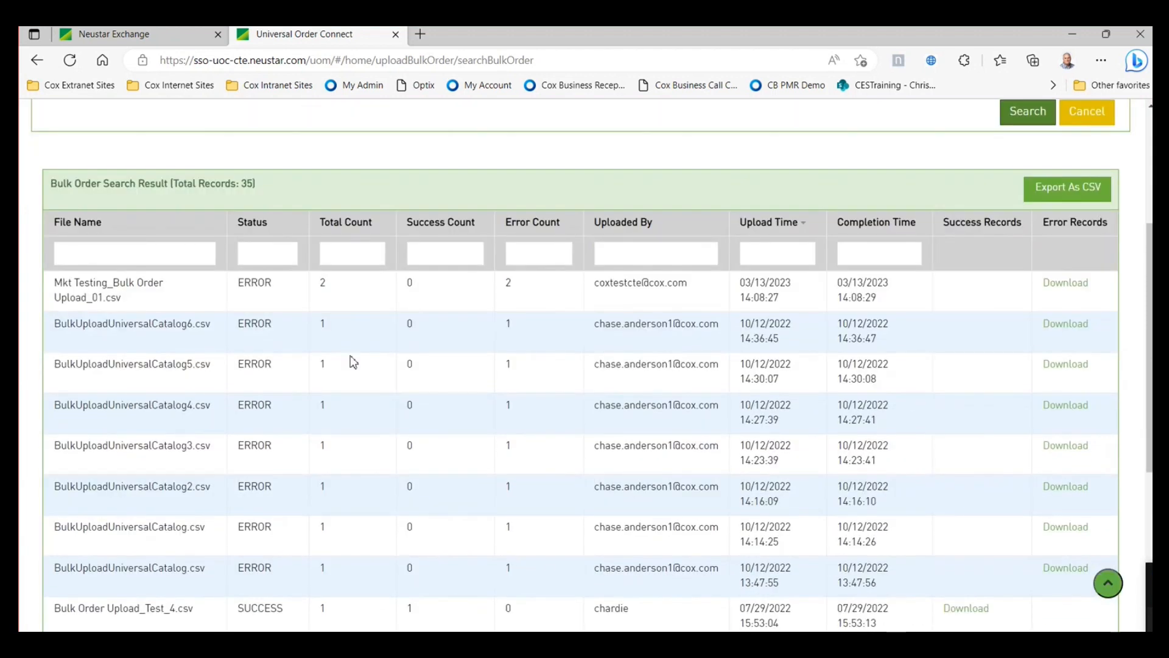
scroll(482, 405, "down", 4)
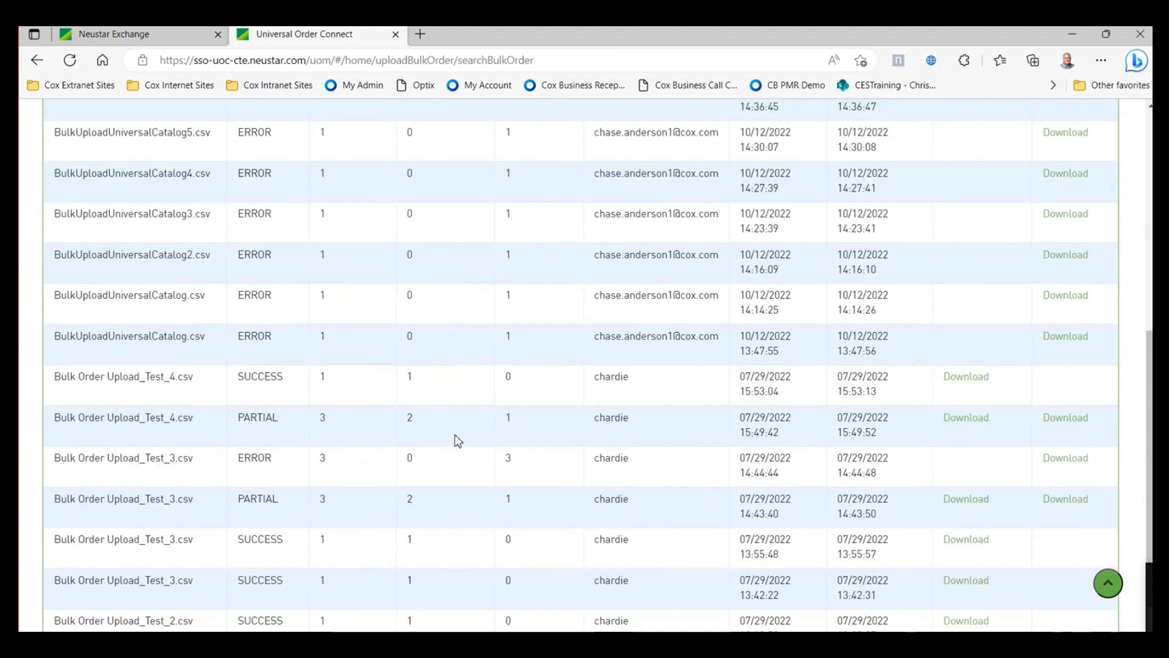
scroll(466, 445, "down", 2)
scroll(606, 450, "up", 7)
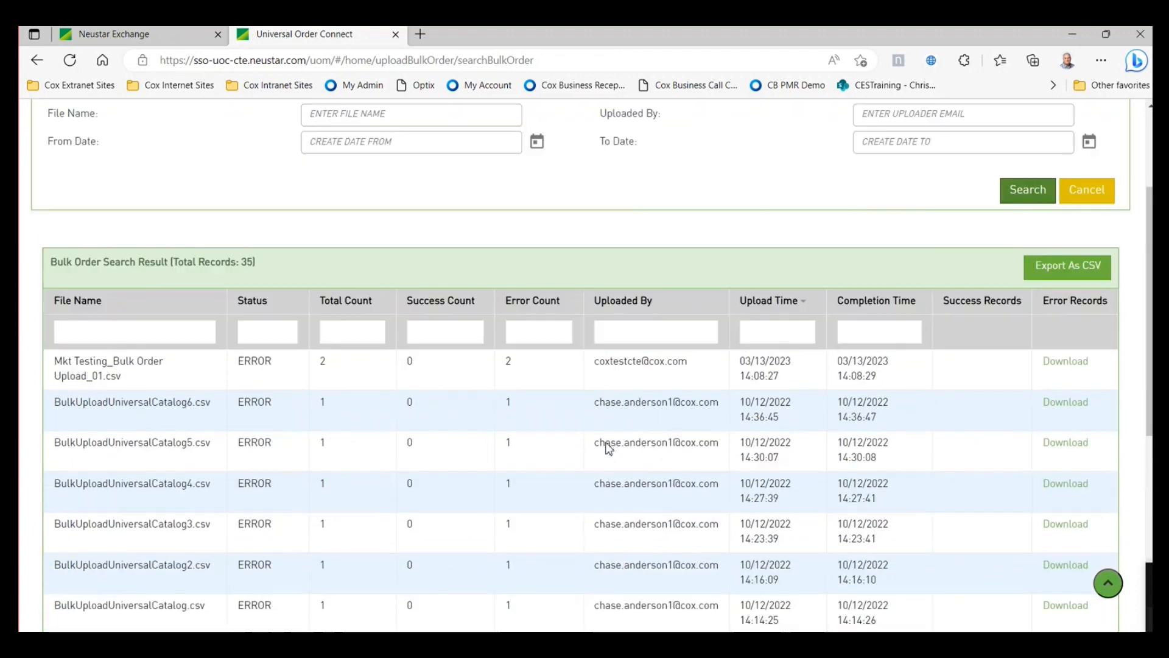
scroll(426, 459, "down", 3)
scroll(426, 459, "up", 3)
left_click(1075, 363)
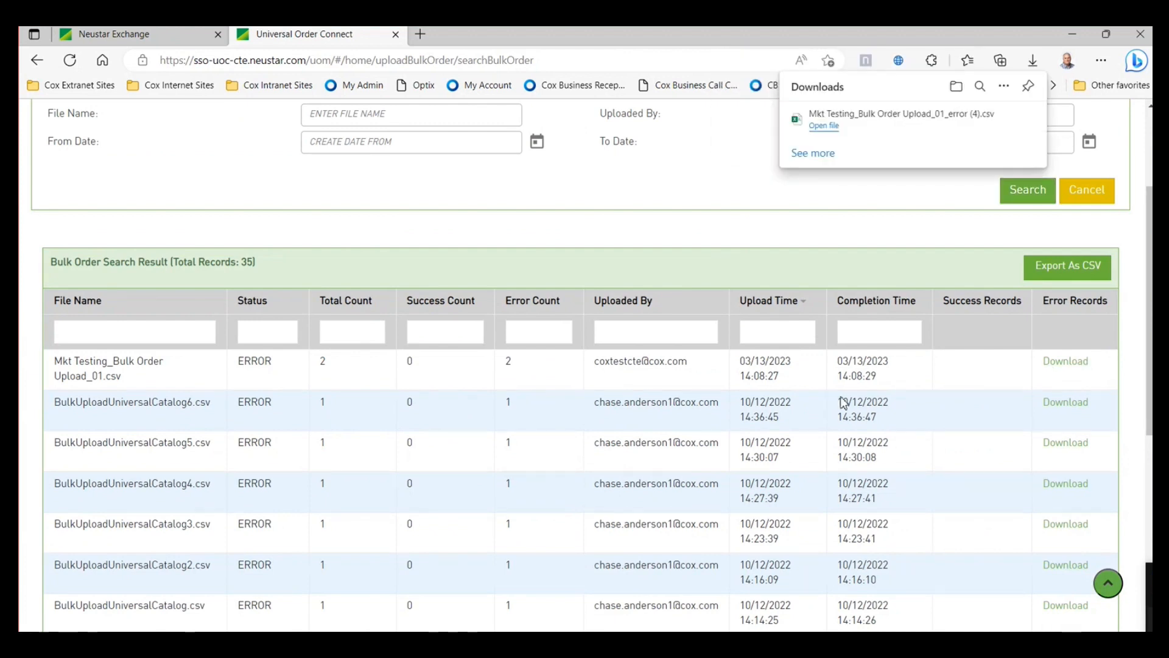
- Open the error CSV in maximized Excel and read cell AFO2: 'Secondary End User not found'
left_click(825, 126)
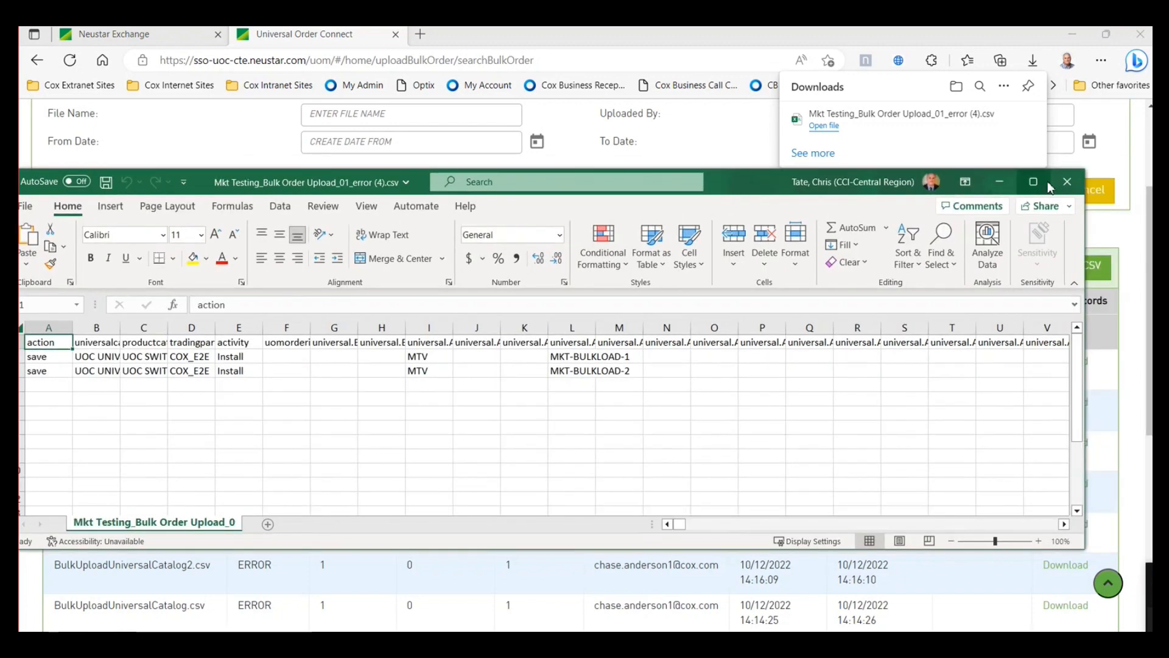
left_click(1034, 182)
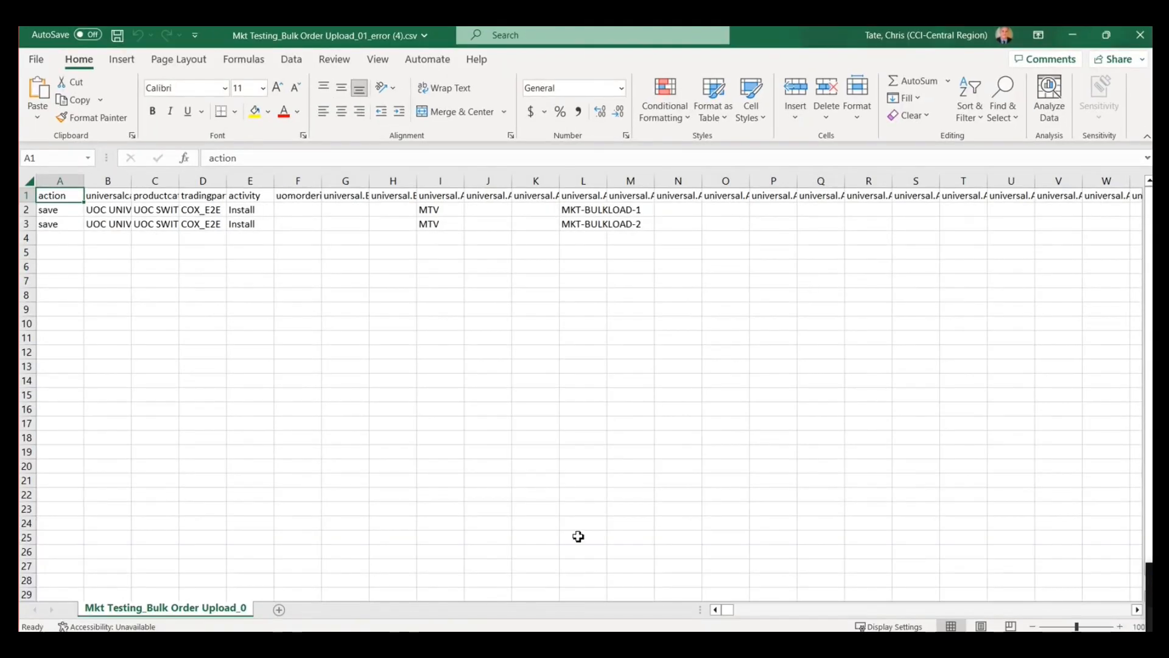
left_click_drag(728, 610, 1125, 611)
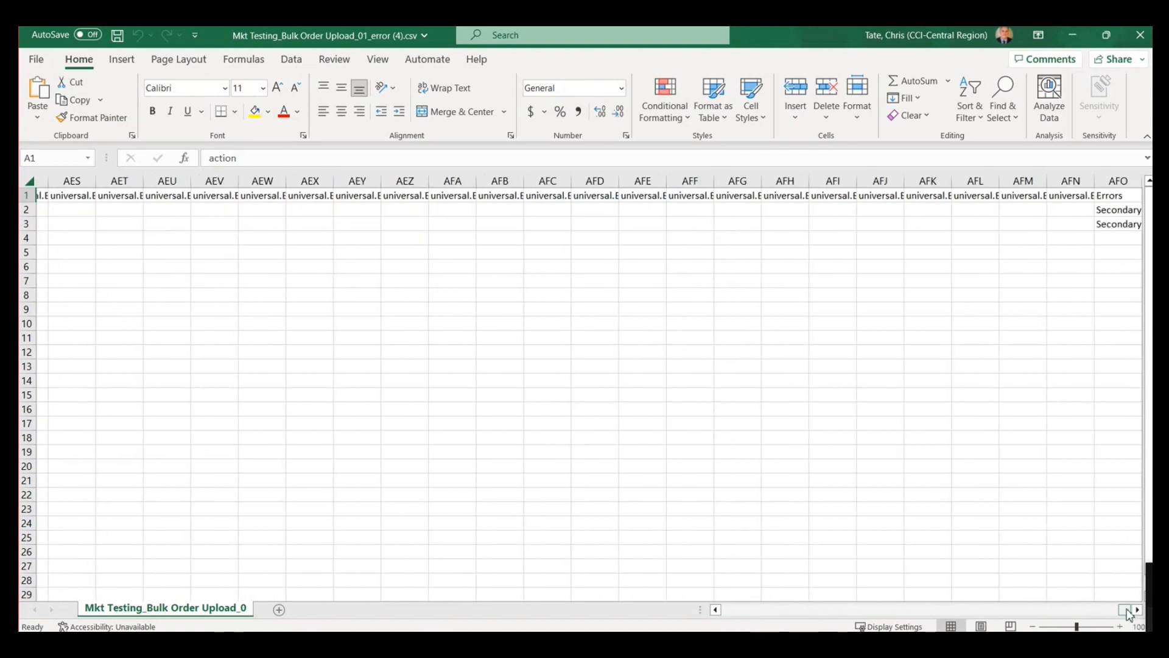
left_click(1119, 210)
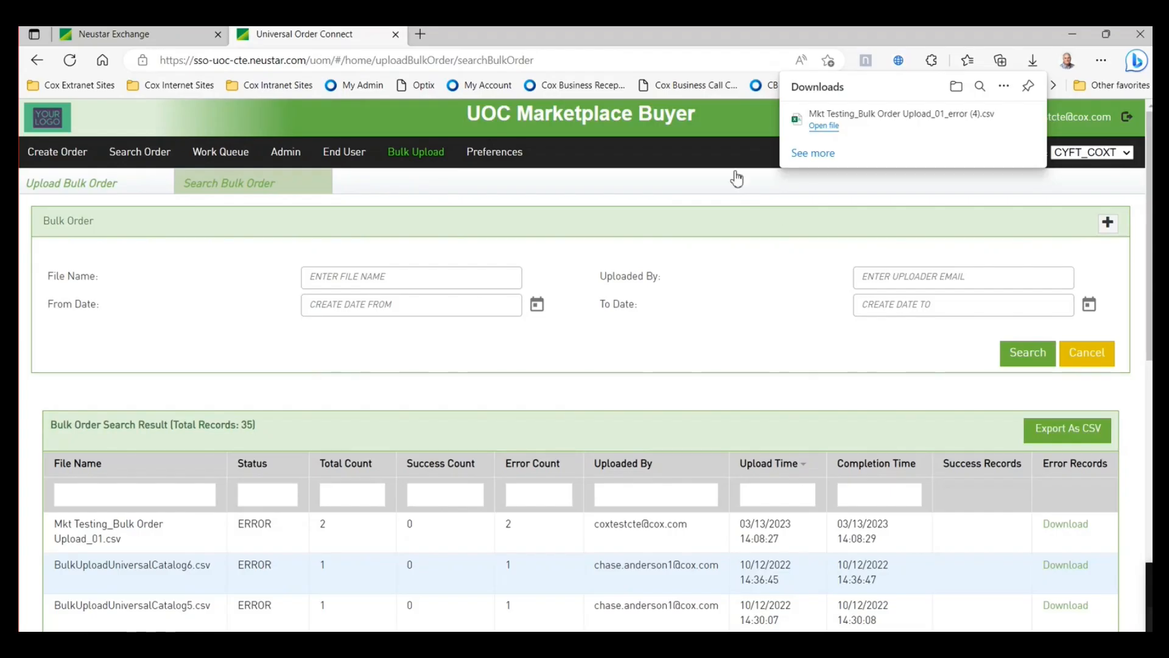
- Open the user preferences and select Worklist as the screen to customize
left_click(493, 152)
left_click(295, 266)
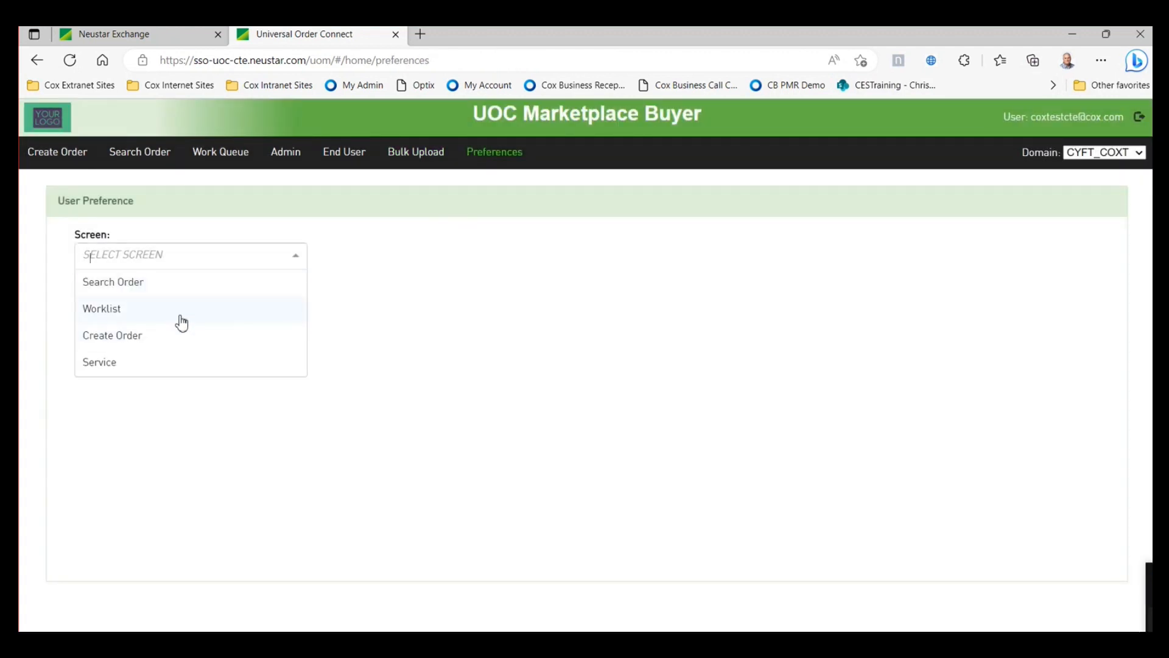
left_click(112, 310)
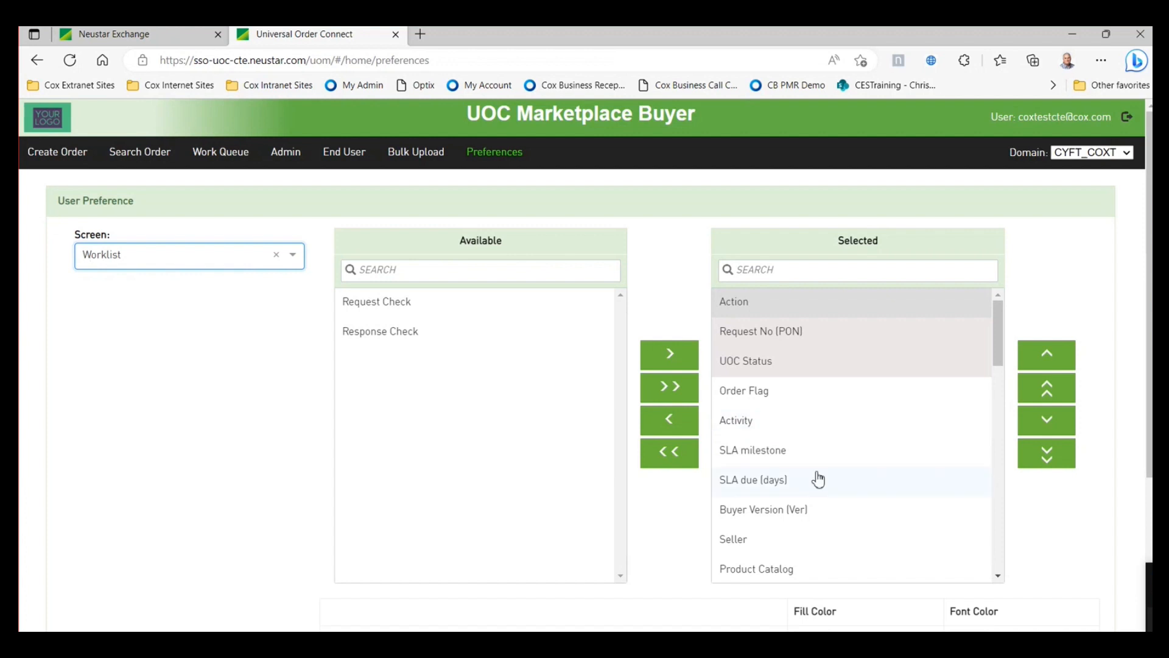
- Move the Activity column up and down the column order, leaving it under Order Flag
left_click(769, 429)
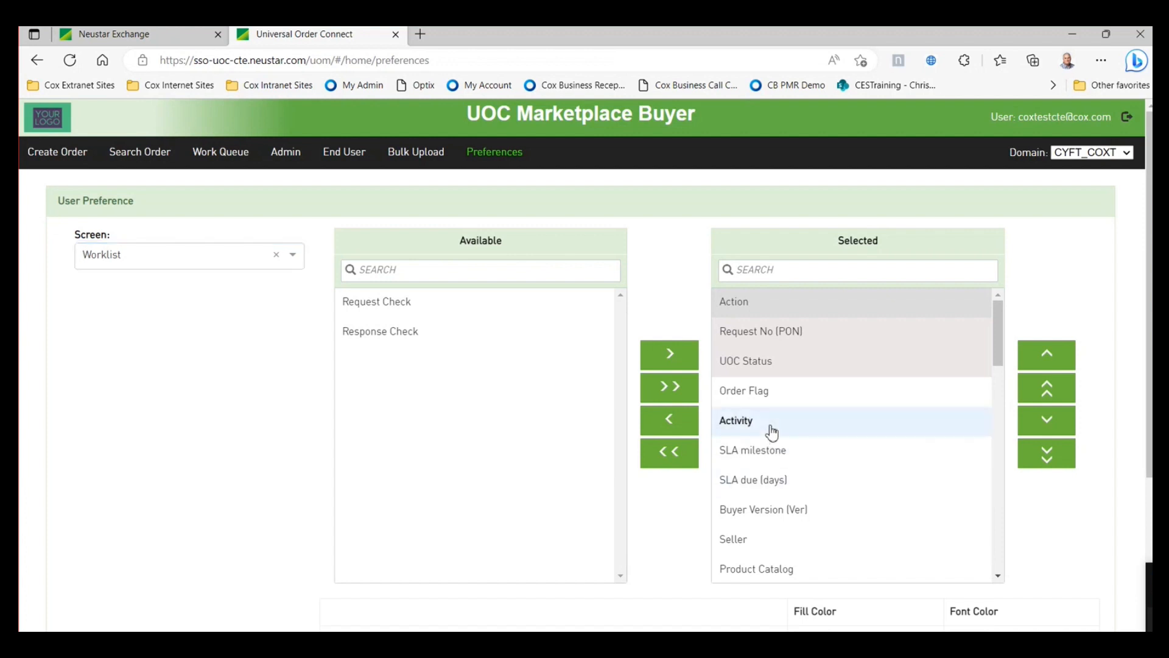
left_click(1045, 359)
left_click(1051, 424)
left_click(1051, 424)
left_click(1051, 424)
left_click(1048, 360)
left_click(1049, 360)
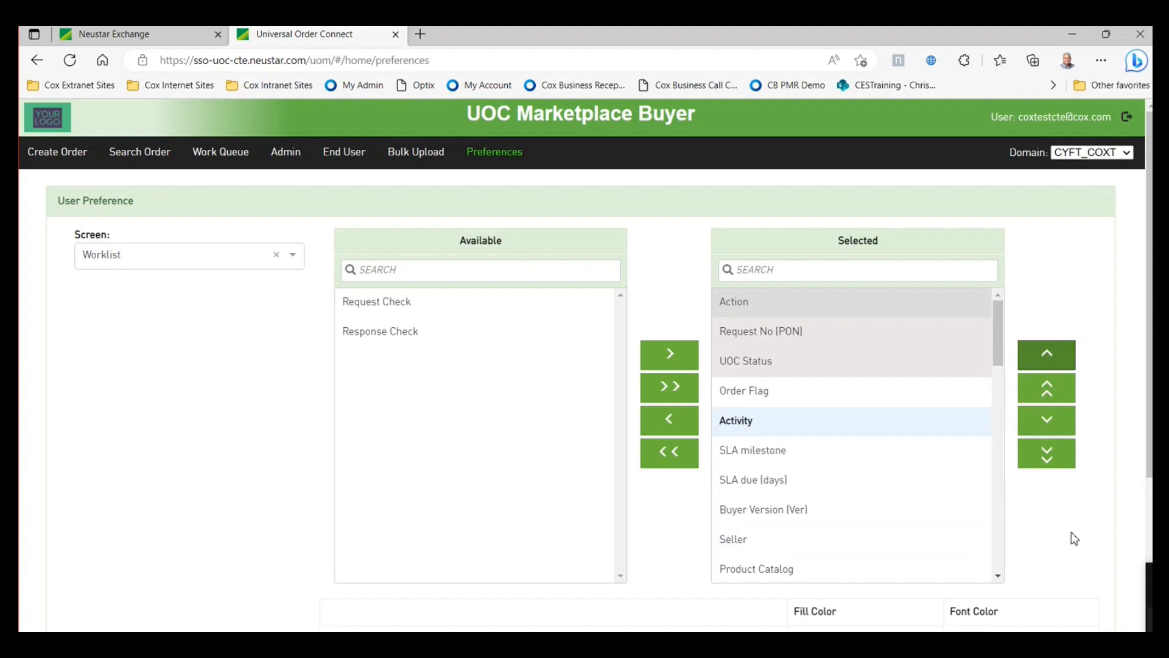
scroll(1070, 534, "down", 3)
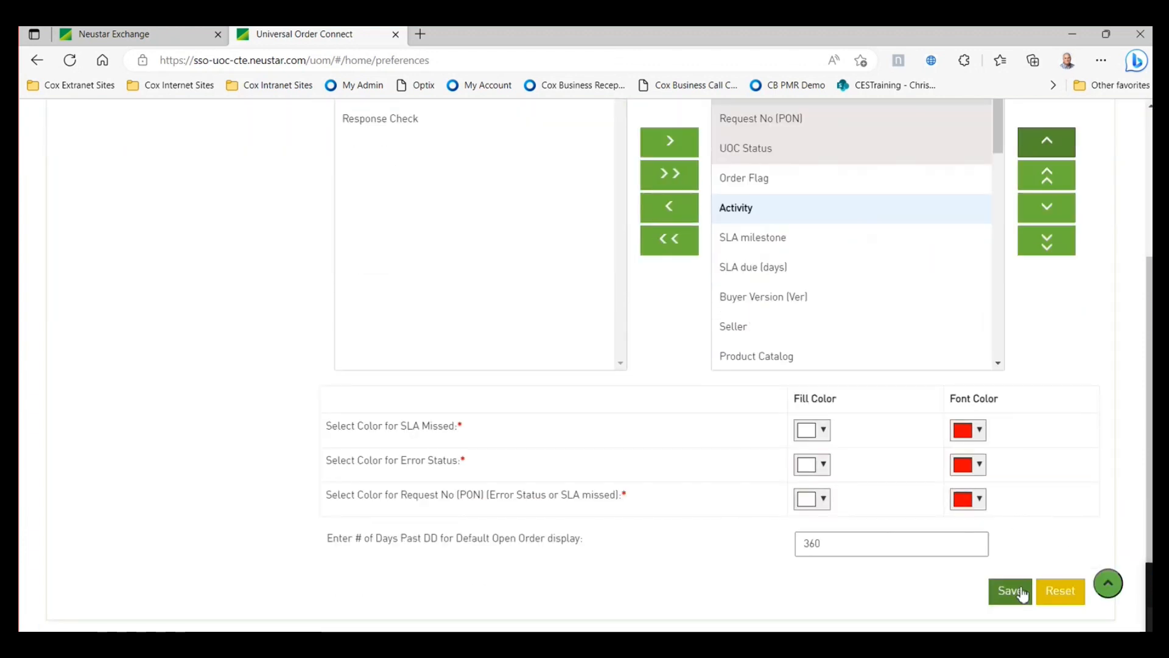
scroll(1034, 438, "up", 3)
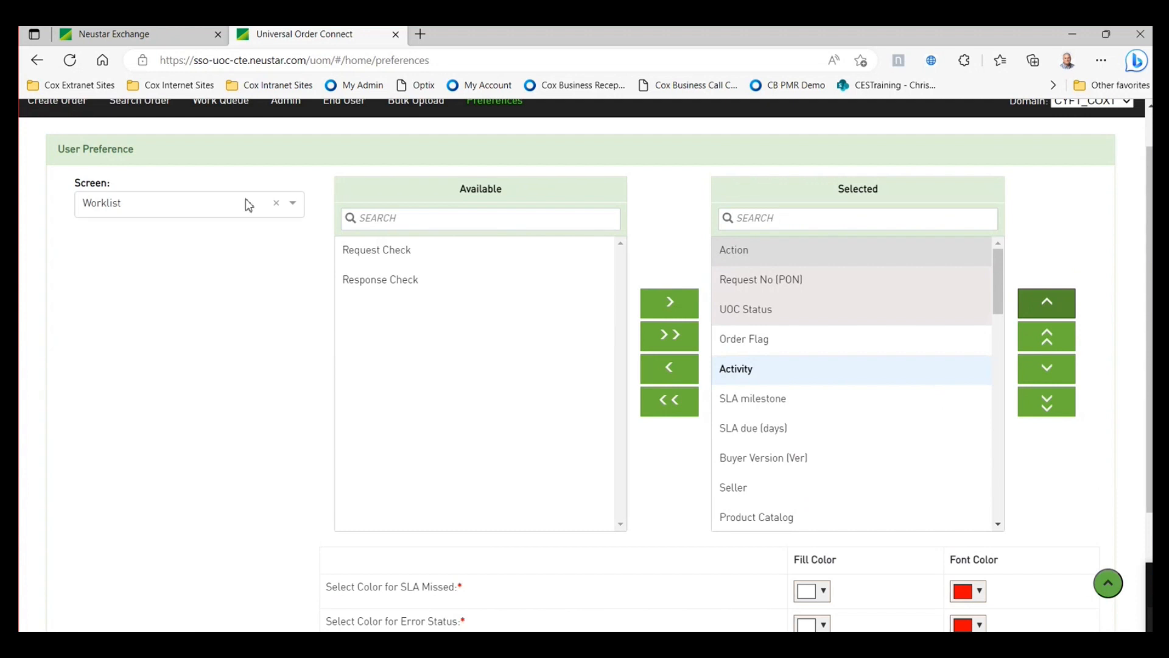
- Keep Worklist as the chosen screen and review its column and colour settings
left_click(291, 206)
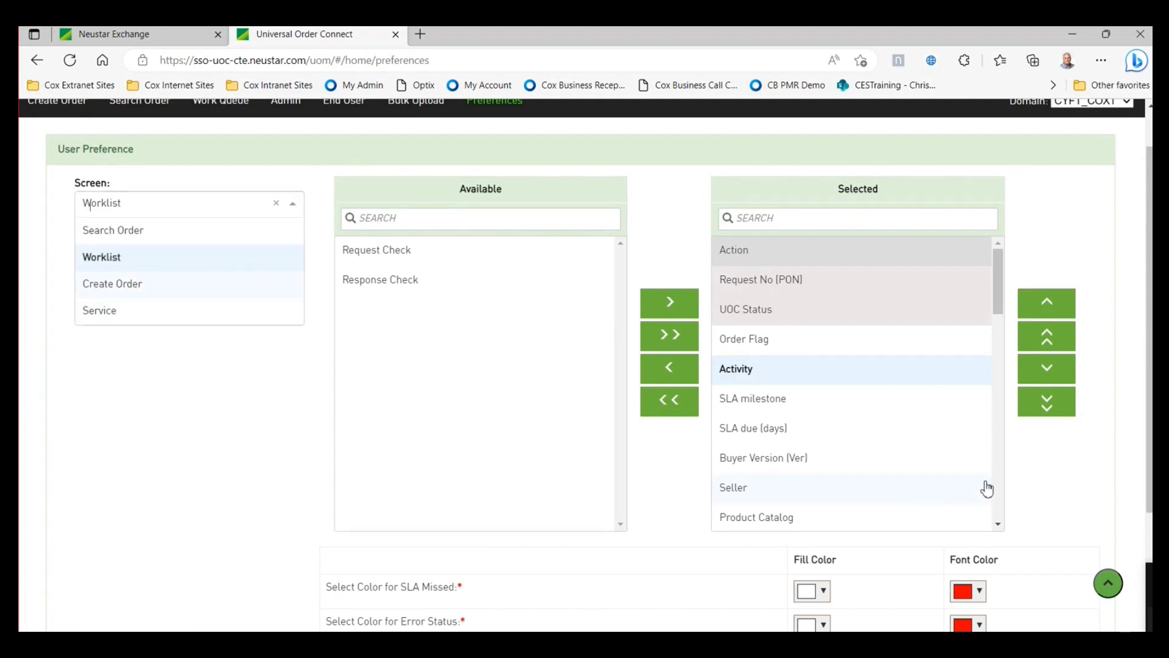
left_click(1029, 475)
scroll(1023, 481, "down", 2)
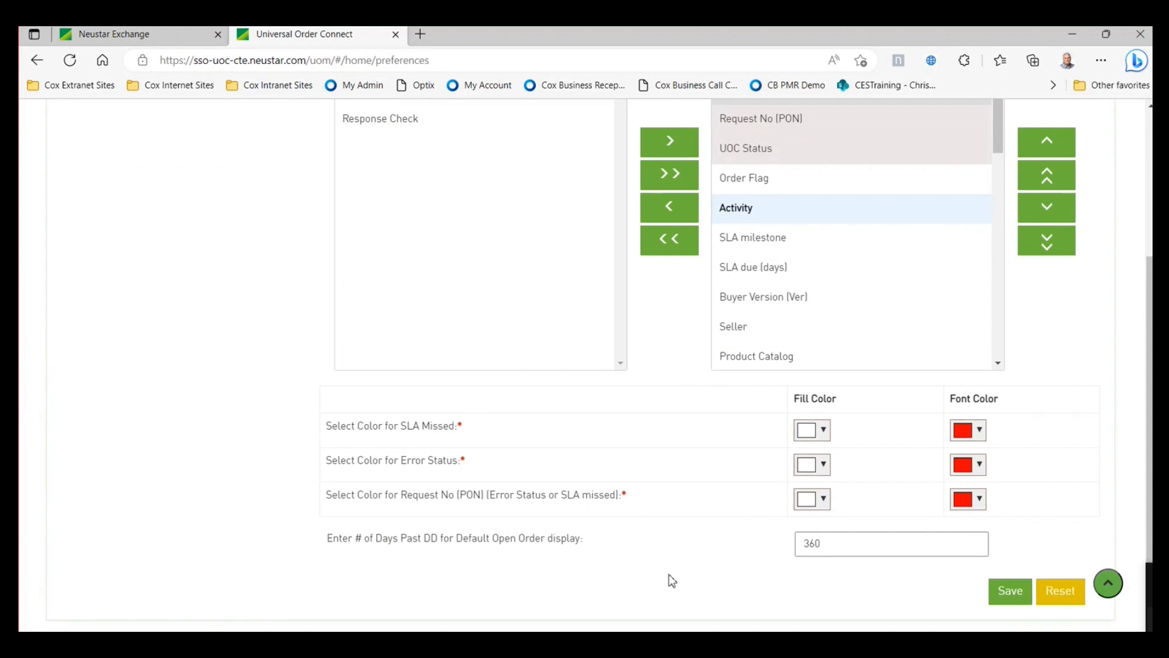
scroll(643, 516, "up", 4)
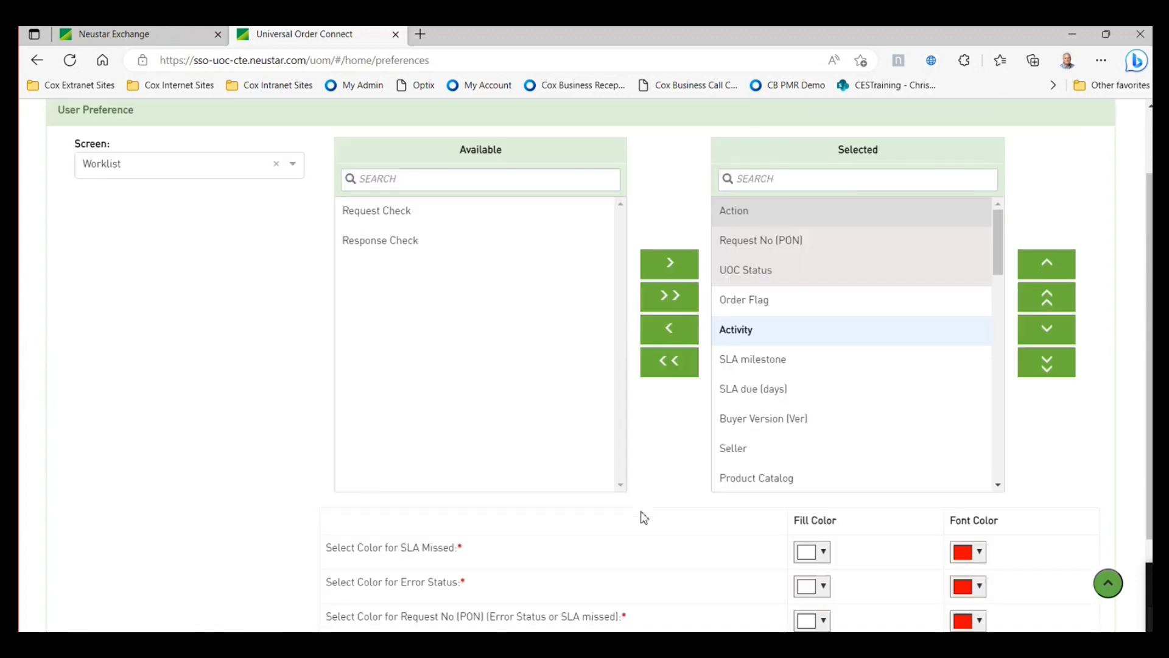